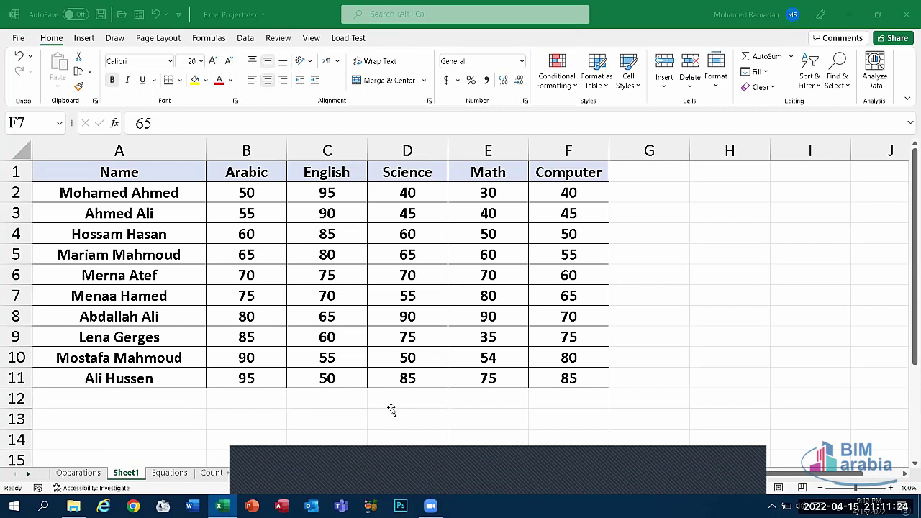
Select several empty cells around the grades table: D12, G5, G4, D13, B13, H6
left_click(390, 410)
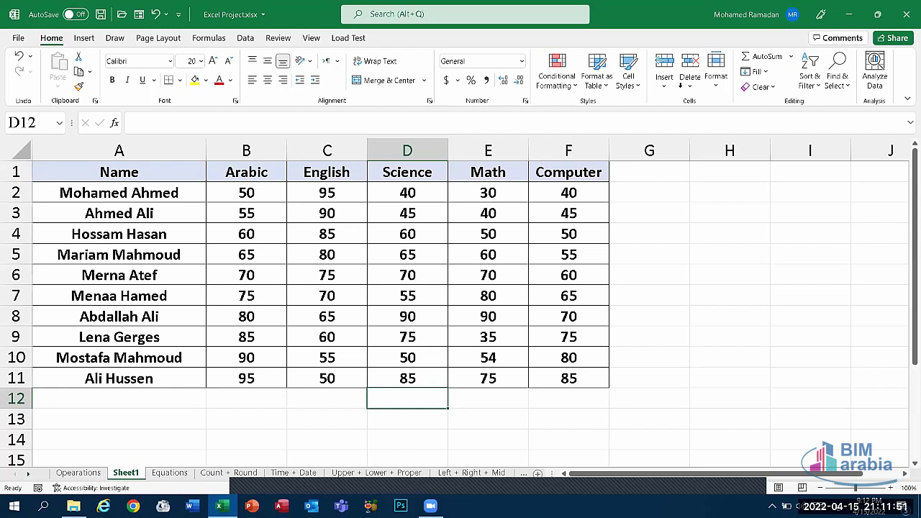
left_click(629, 255)
left_click(631, 229)
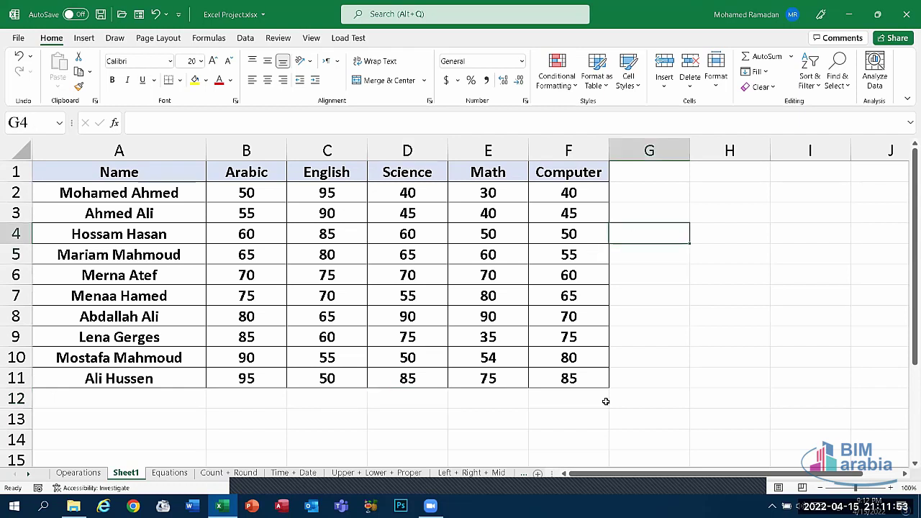
left_click(403, 416)
left_click(256, 417)
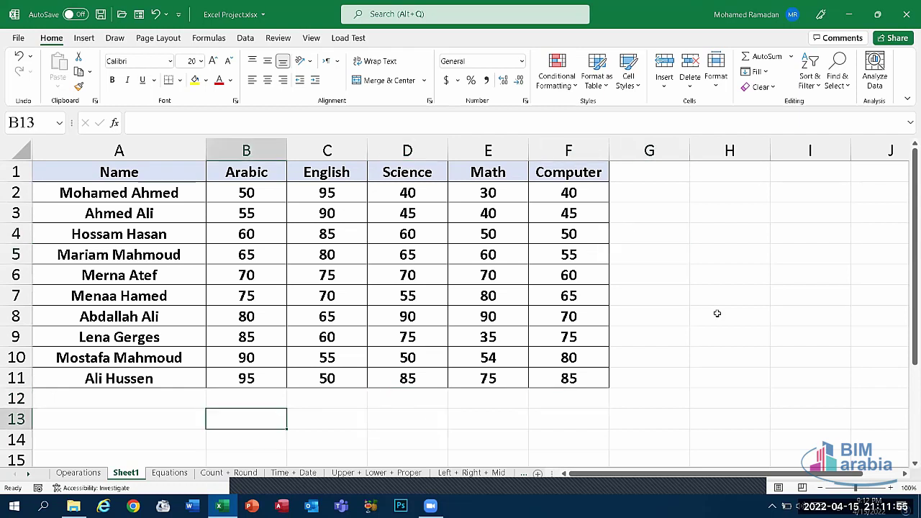
left_click(757, 277)
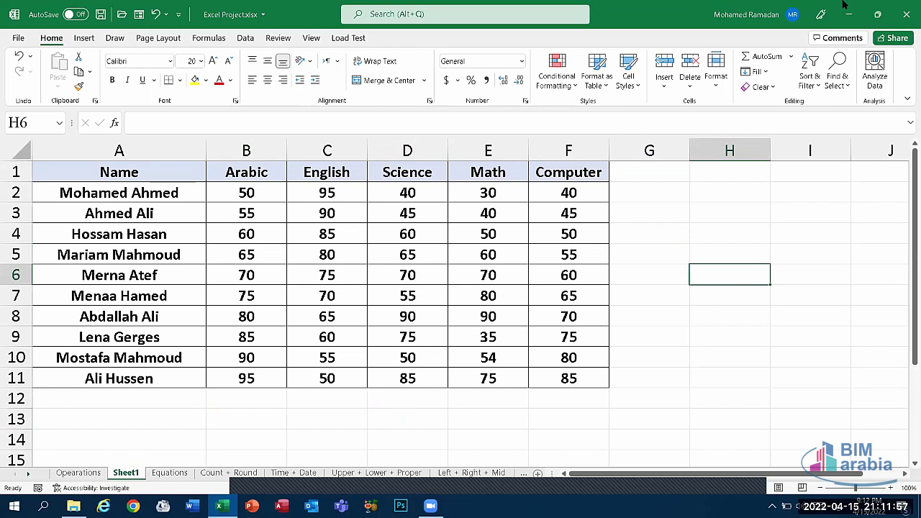
Show the desktop, select the Excel Project for Course file, then return to the workbook at F13
key("super+d")
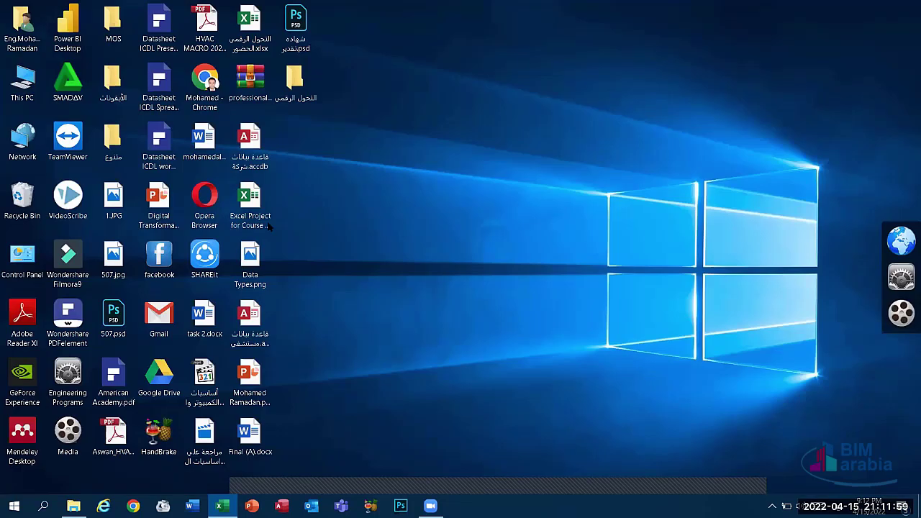
left_click(264, 225)
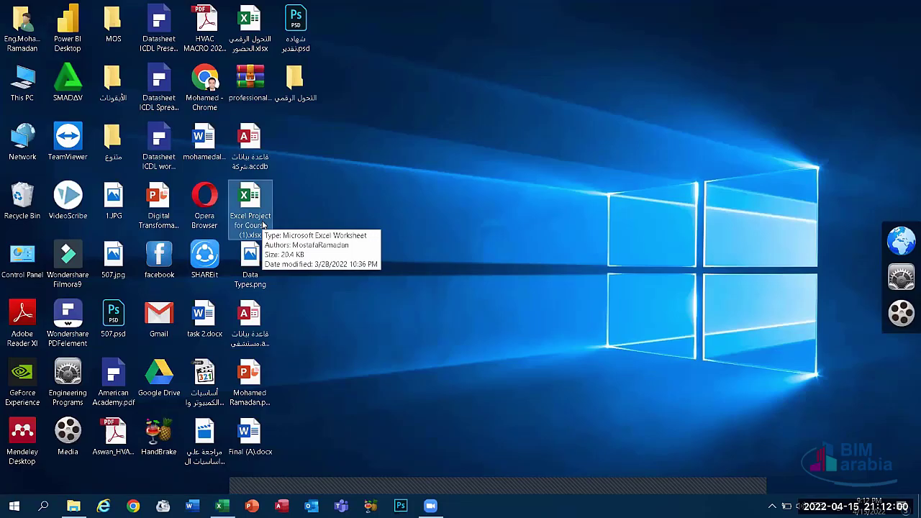
left_click(227, 506)
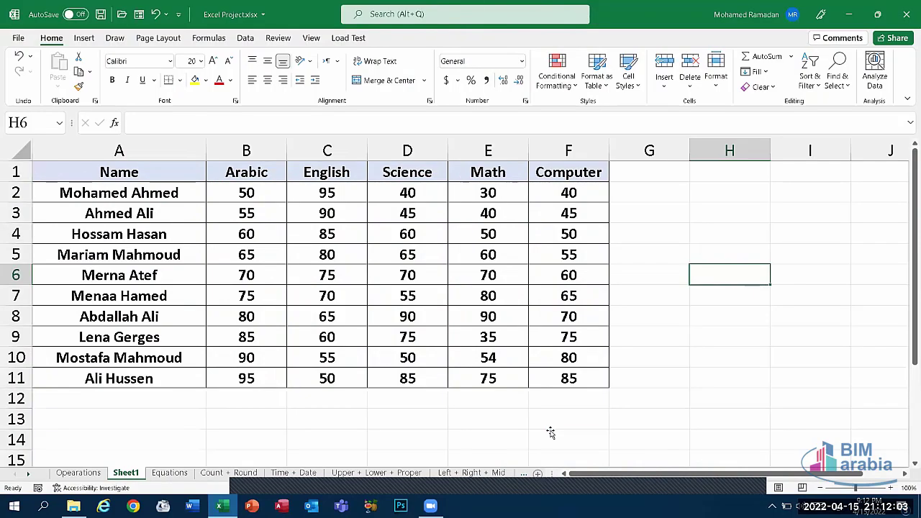
left_click(551, 431)
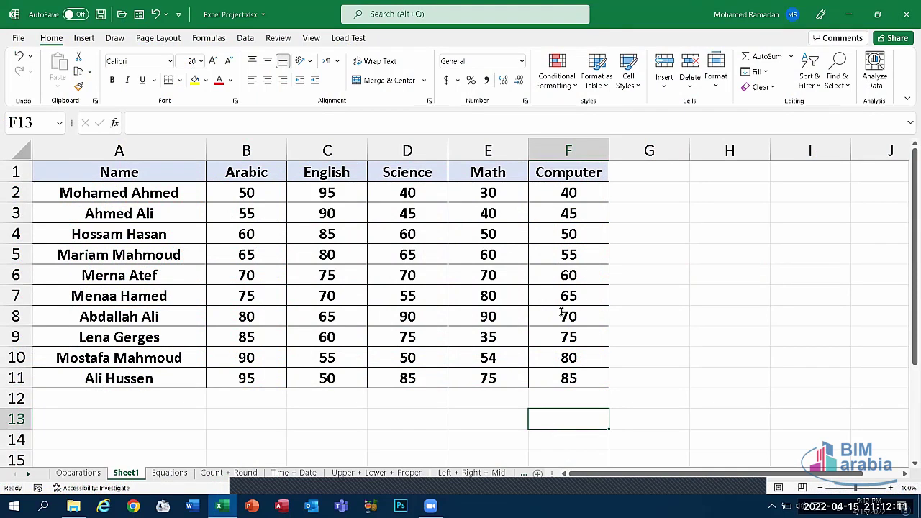
Select cells in columns G and H beside the table, ending on D13
left_click(665, 239)
left_click(663, 214)
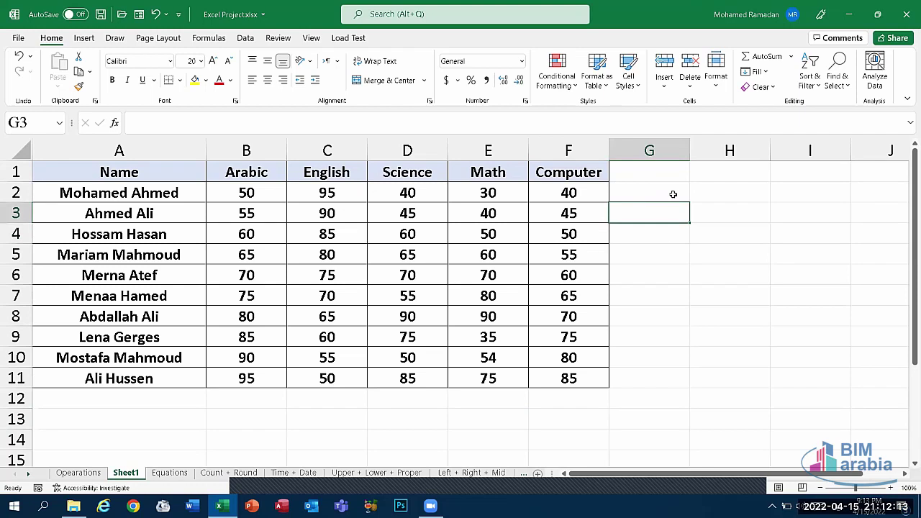
left_click(672, 194)
left_click(749, 201)
left_click(729, 218)
left_click(671, 221)
left_click(673, 231)
left_click(677, 288)
left_click(731, 282)
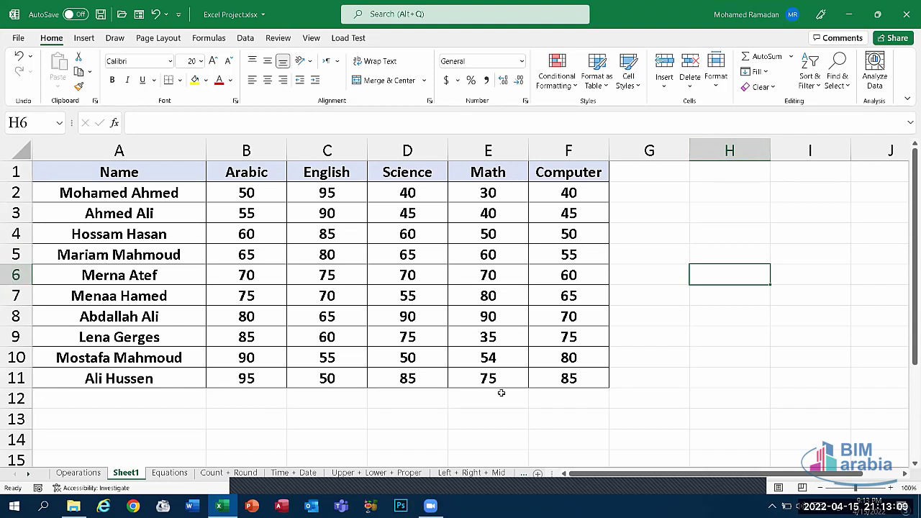
left_click(391, 425)
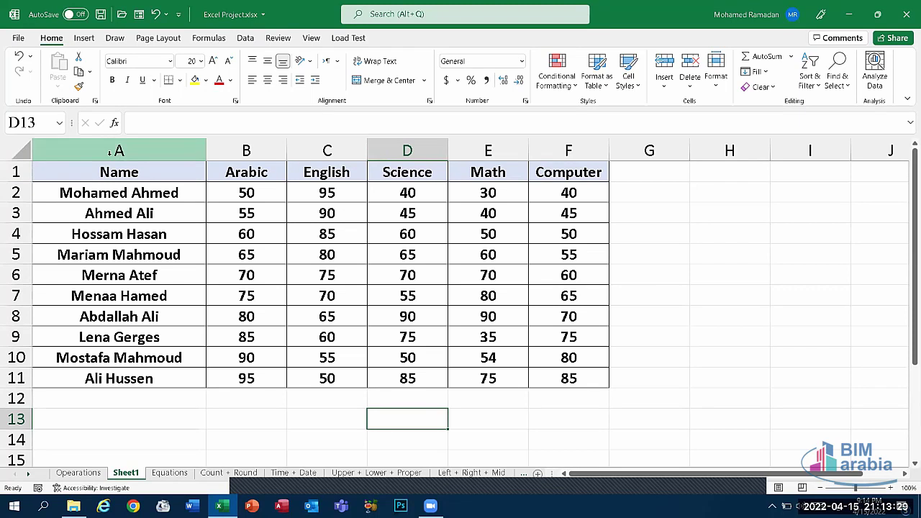
Select the entire worksheet, then clear the selection by picking B6, H2 and H7
left_click(21, 152)
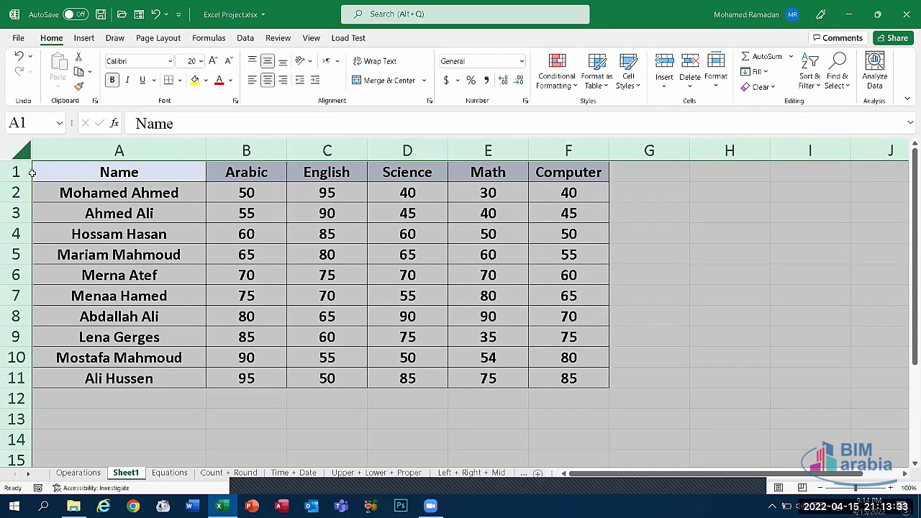
key("Down")
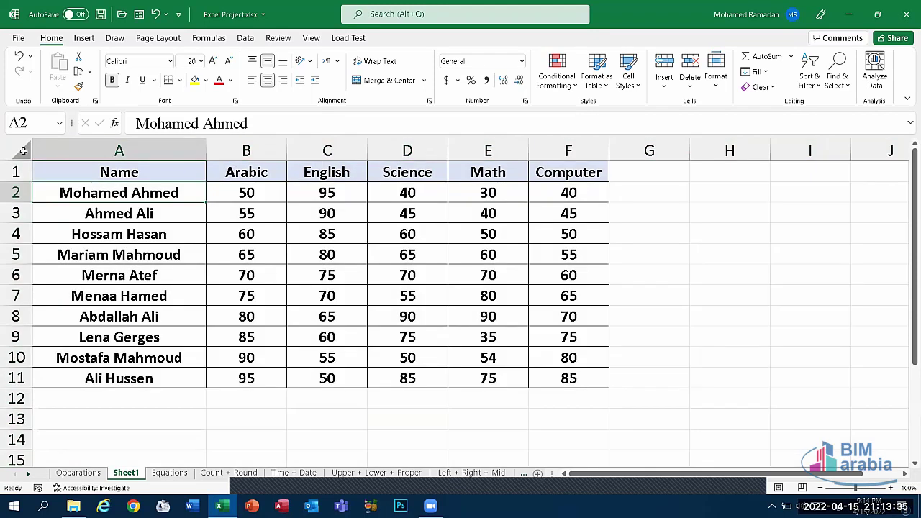
left_click(23, 150)
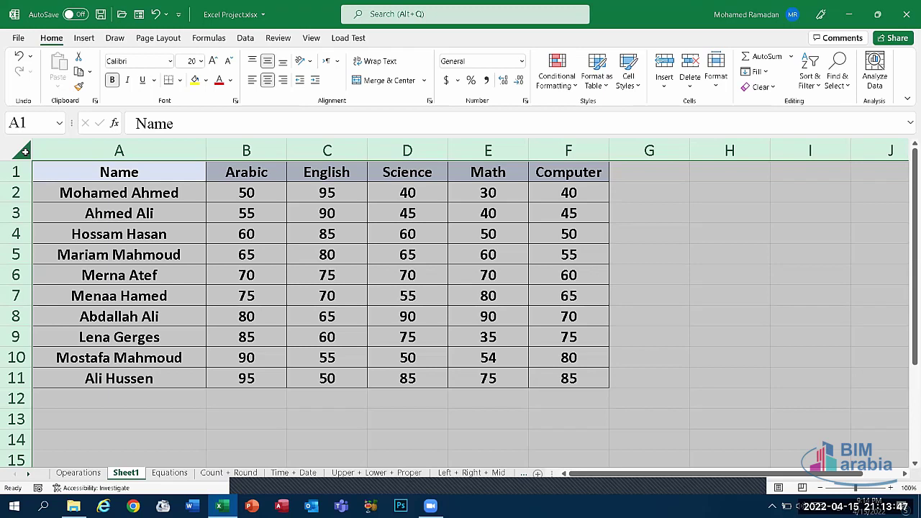
left_click(229, 279)
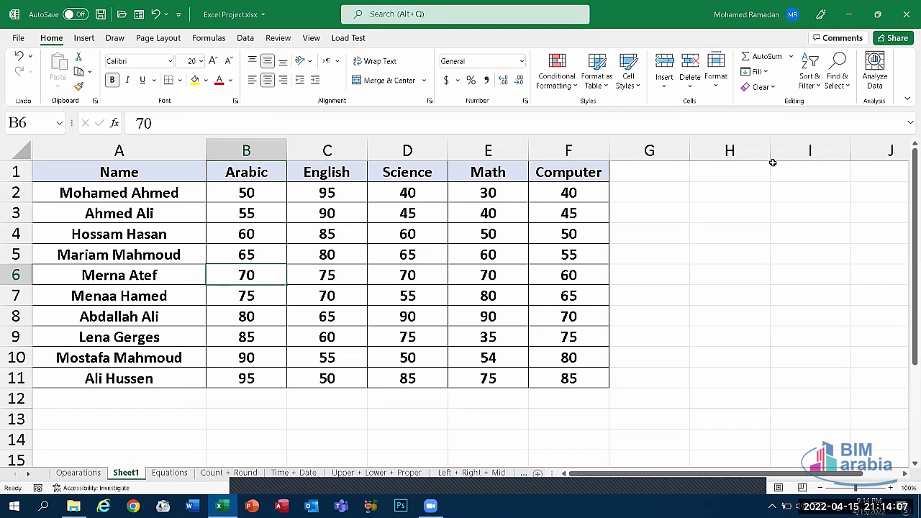
left_click(731, 185)
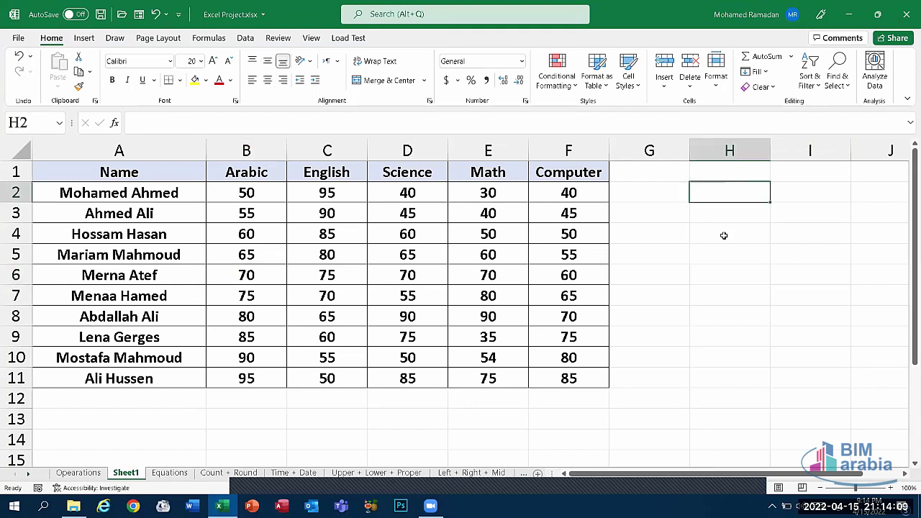
left_click(723, 294)
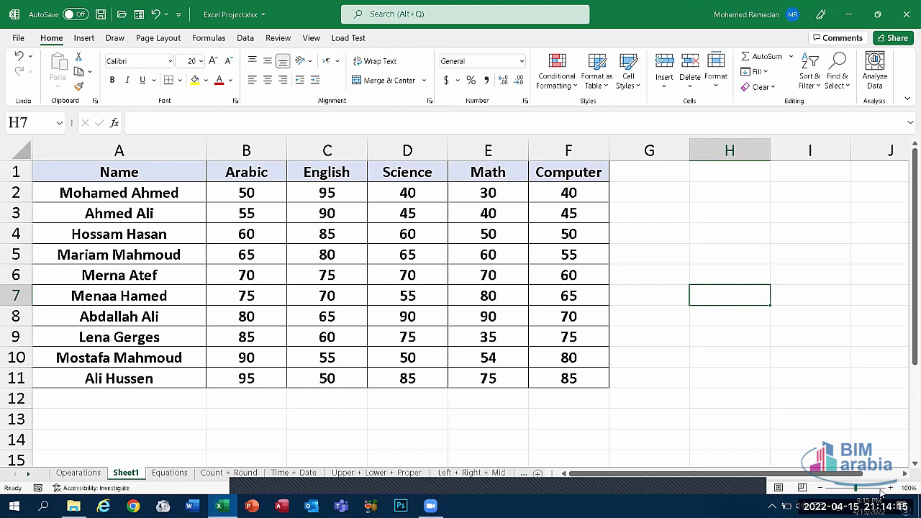
Zoom the sheet in to 130%, then back down to 100%
left_click(892, 488)
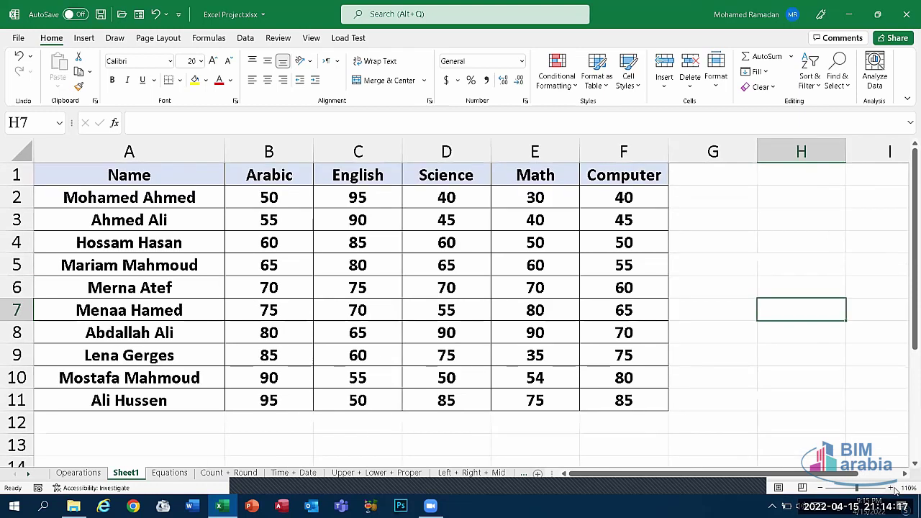
left_click(892, 488)
left_click(893, 488)
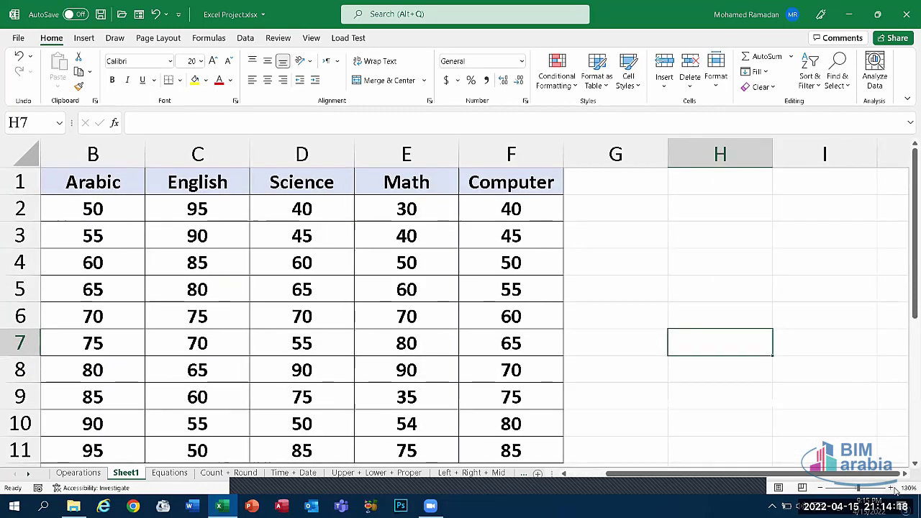
left_click(820, 488)
left_click(820, 488)
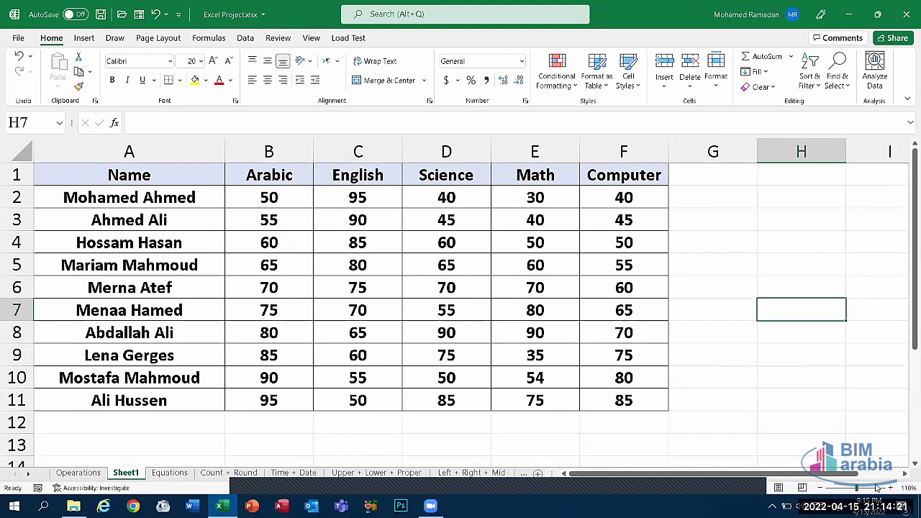
left_click(823, 489)
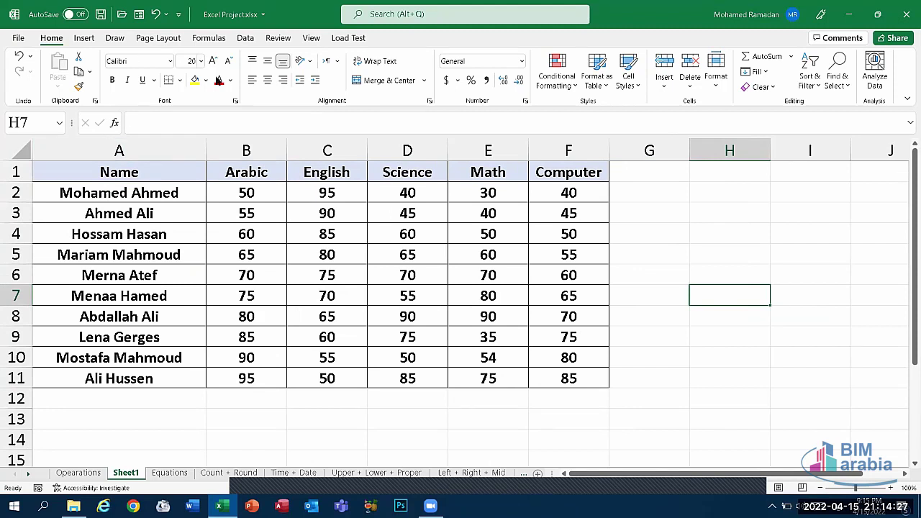
On Page Layout, toggle Sheet Right-to-Left repeatedly, finishing left-to-right
left_click(171, 40)
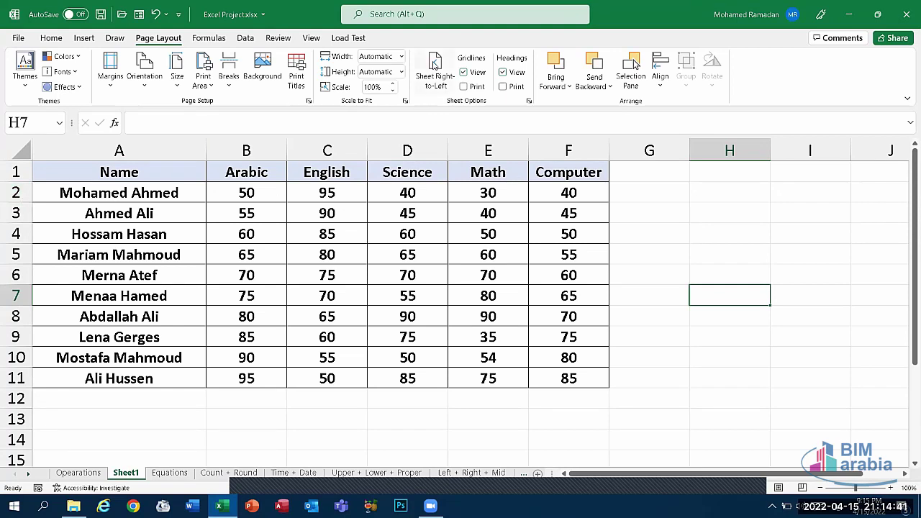
left_click(434, 65)
left_click(435, 65)
left_click(435, 64)
left_click(435, 65)
left_click(435, 65)
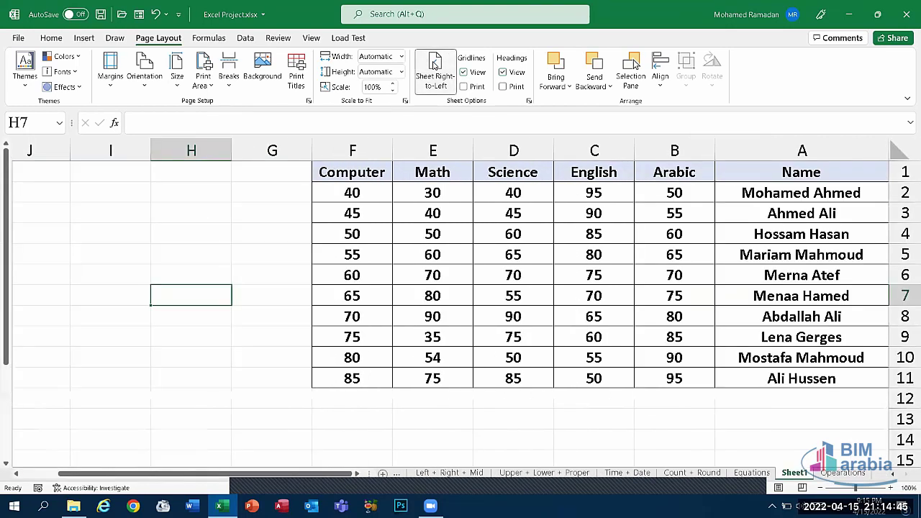
left_click(434, 65)
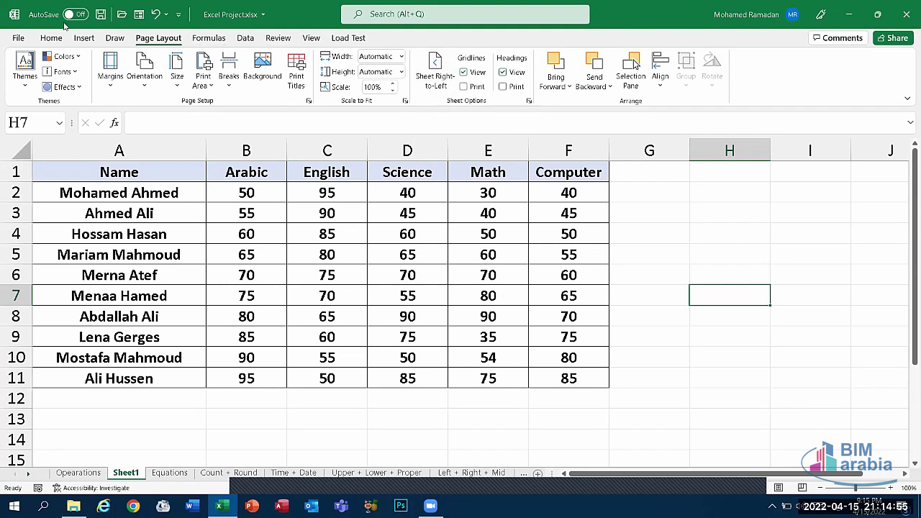
Switch to the Home tab, select the whole sheet, then deselect by picking D12
left_click(51, 43)
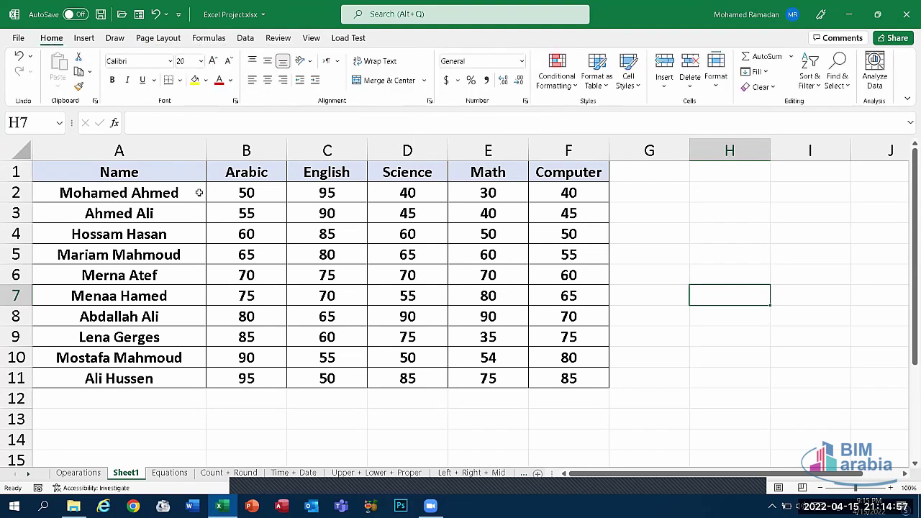
left_click(19, 150)
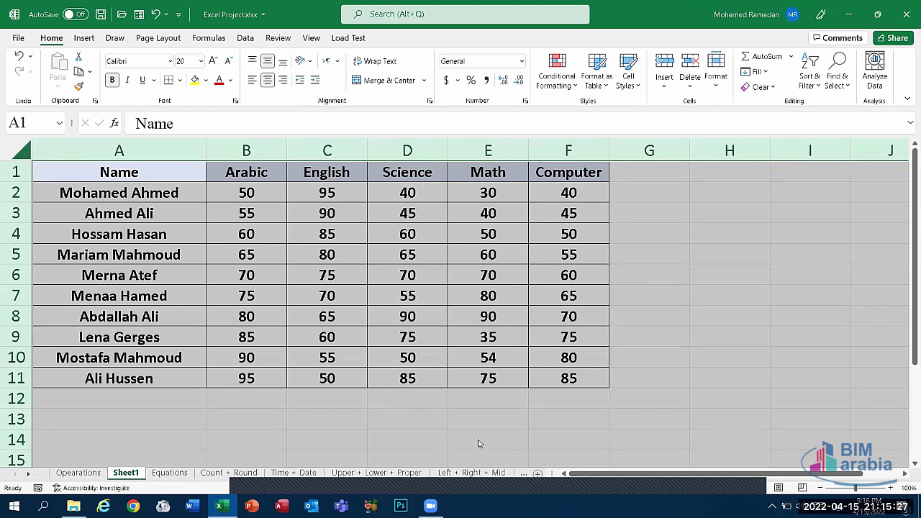
left_click(440, 401)
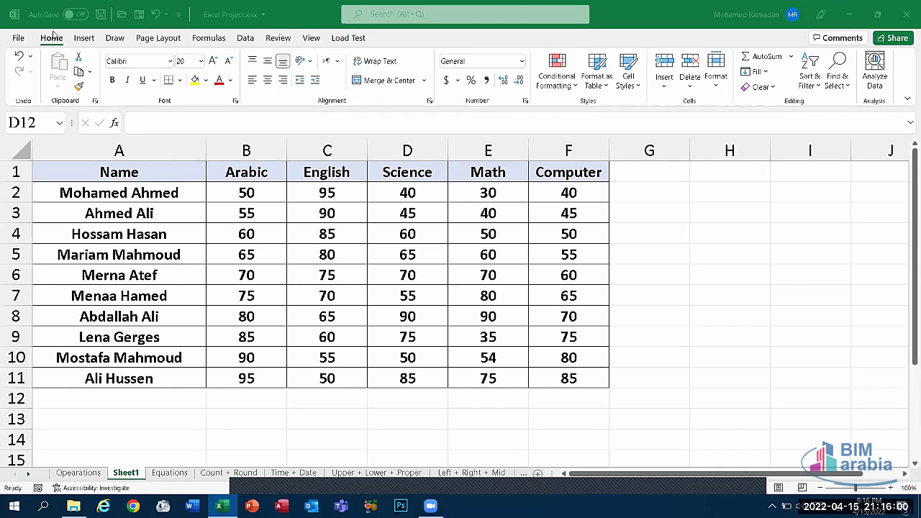
Go to File > New and scroll through the workbook templates
left_click(18, 41)
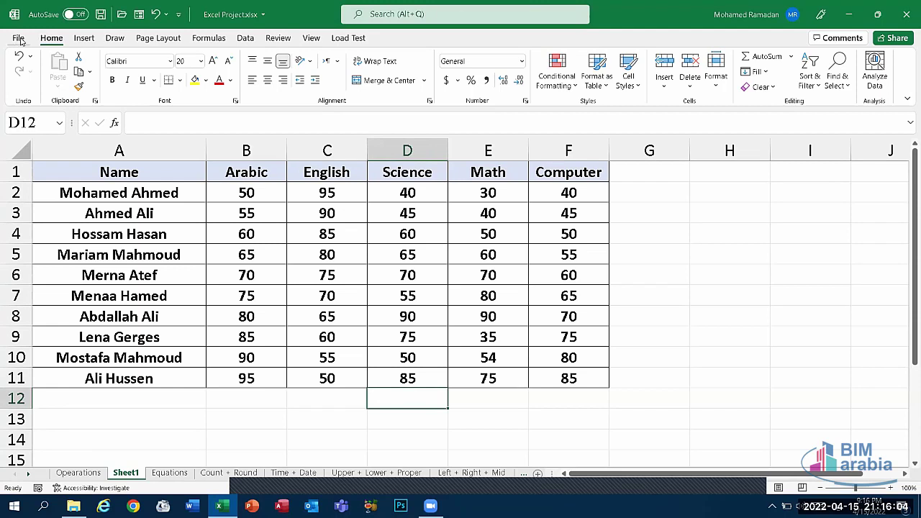
left_click(18, 39)
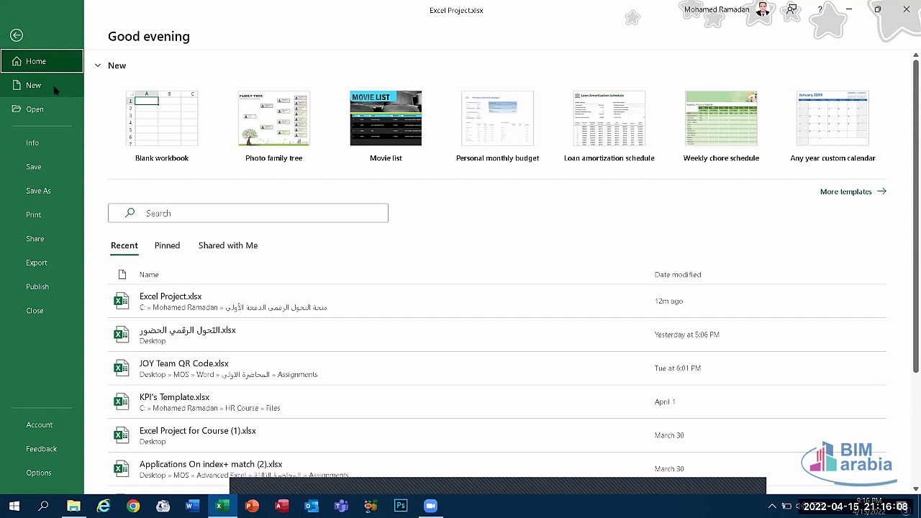
left_click(34, 85)
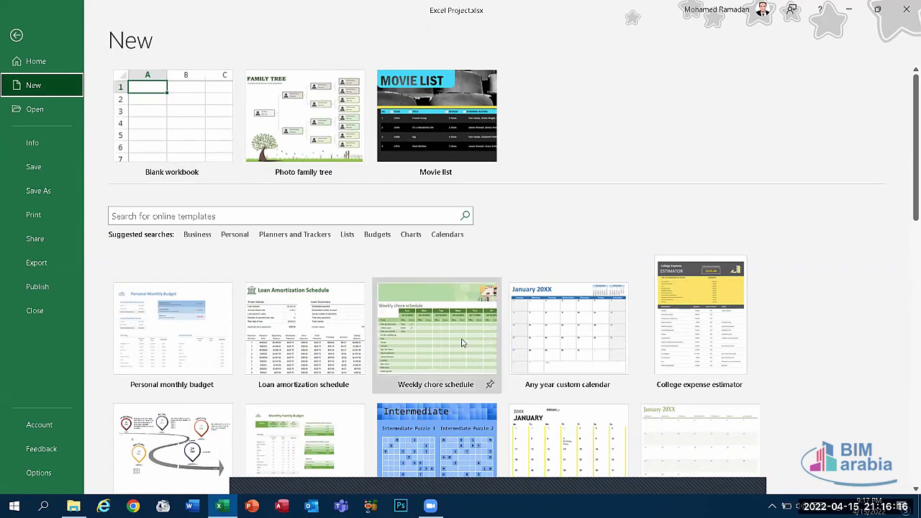
scroll(464, 343, "down", 3)
scroll(432, 323, "down", 2)
scroll(422, 315, "down", 5)
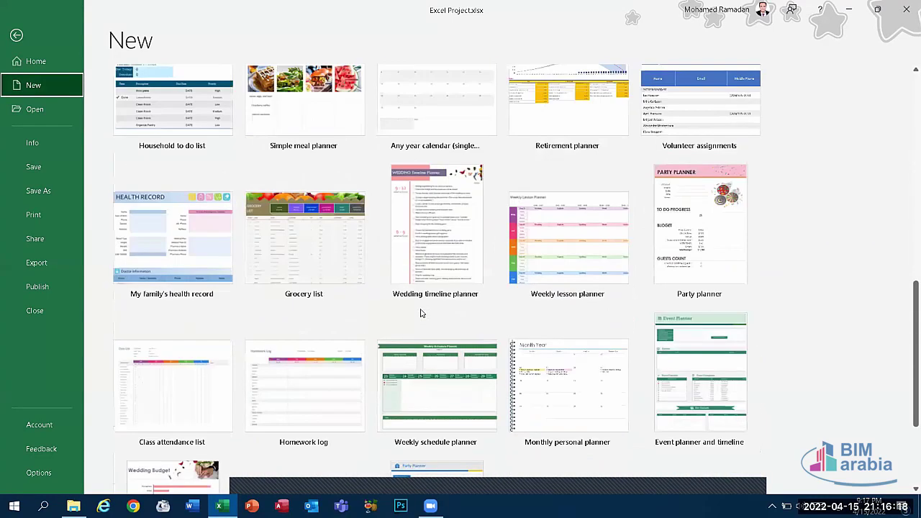
scroll(421, 311, "up", 4)
scroll(422, 307, "down", 2)
scroll(421, 308, "up", 1)
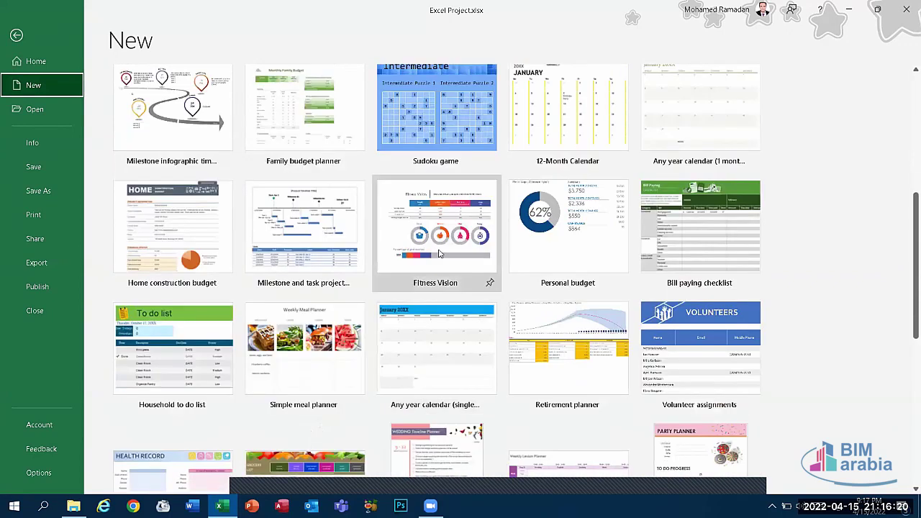
Preview and close the Home construction budget template, then pass through Open to Info
left_click(184, 214)
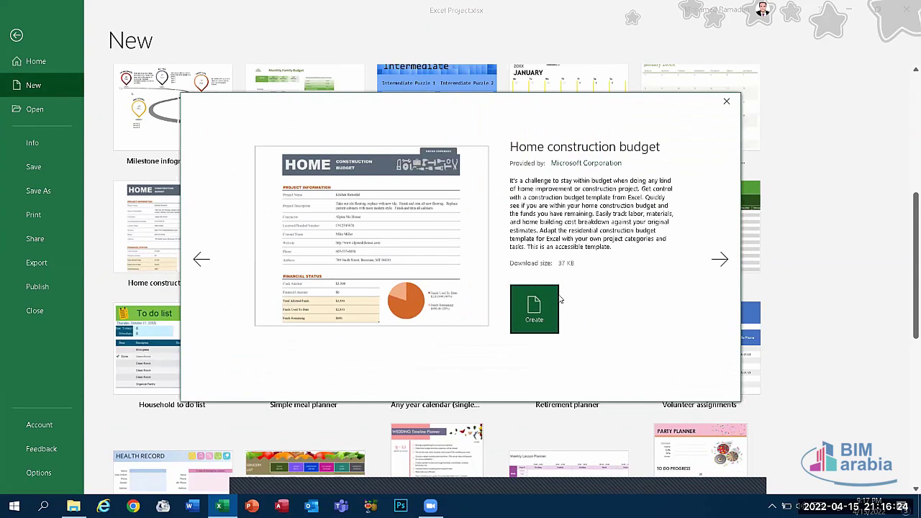
left_click(726, 104)
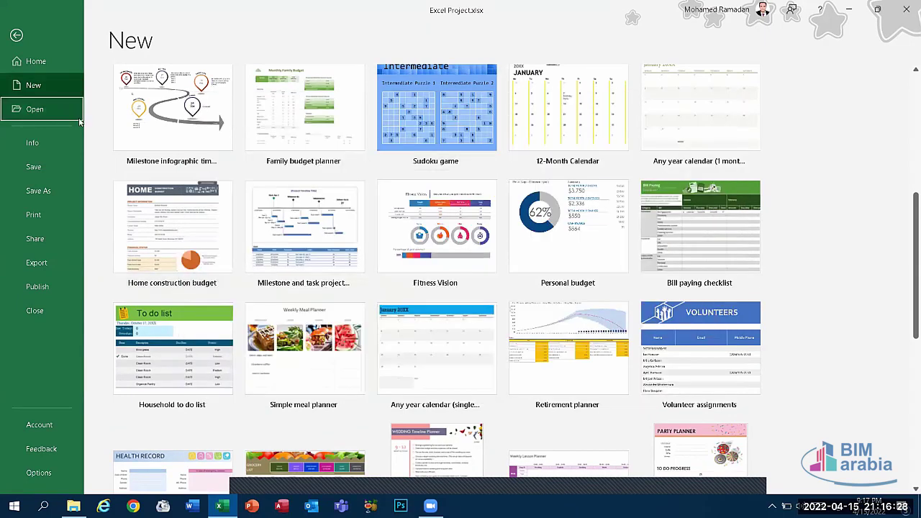
left_click(45, 106)
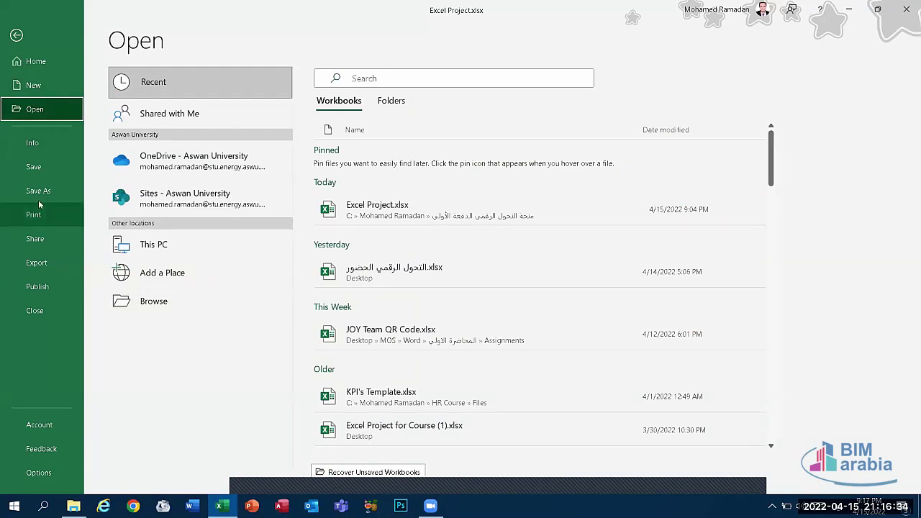
left_click(36, 144)
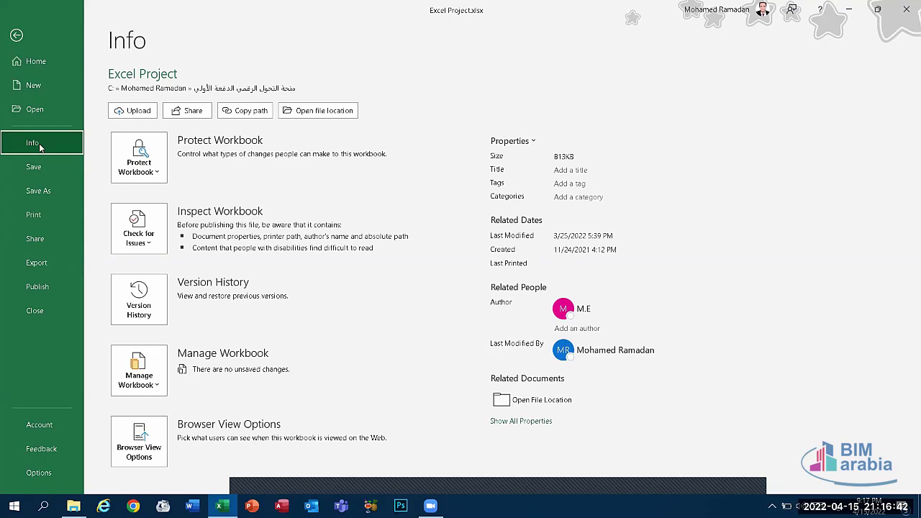
Start Encrypt with Password under Protect Workbook, cancel it, and back out to the sheet
left_click(137, 163)
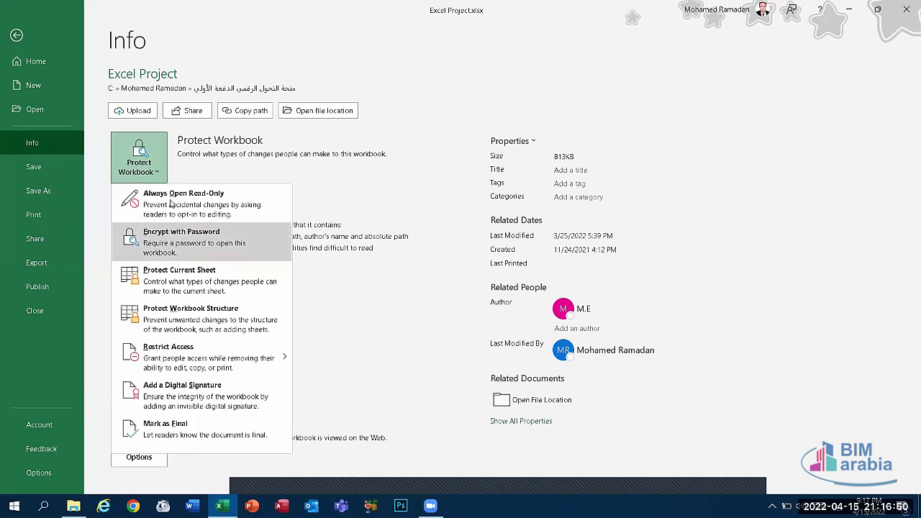
left_click(162, 245)
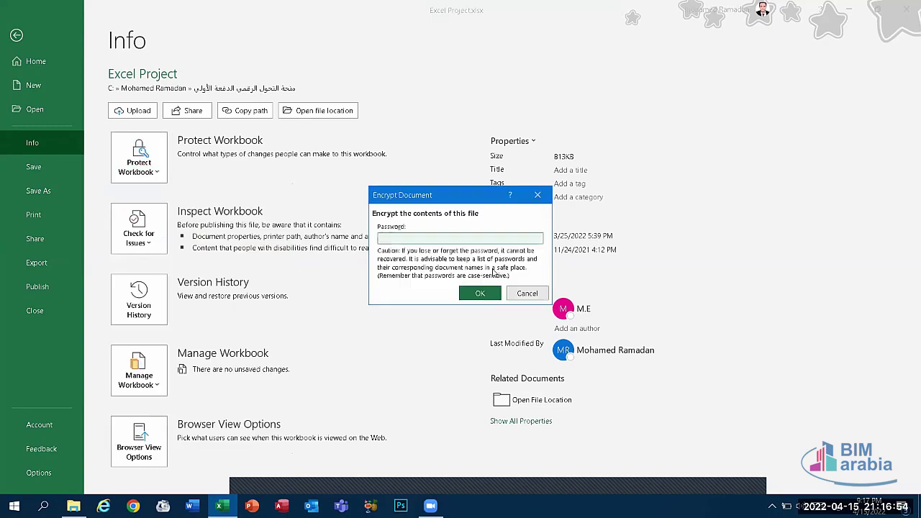
left_click(527, 294)
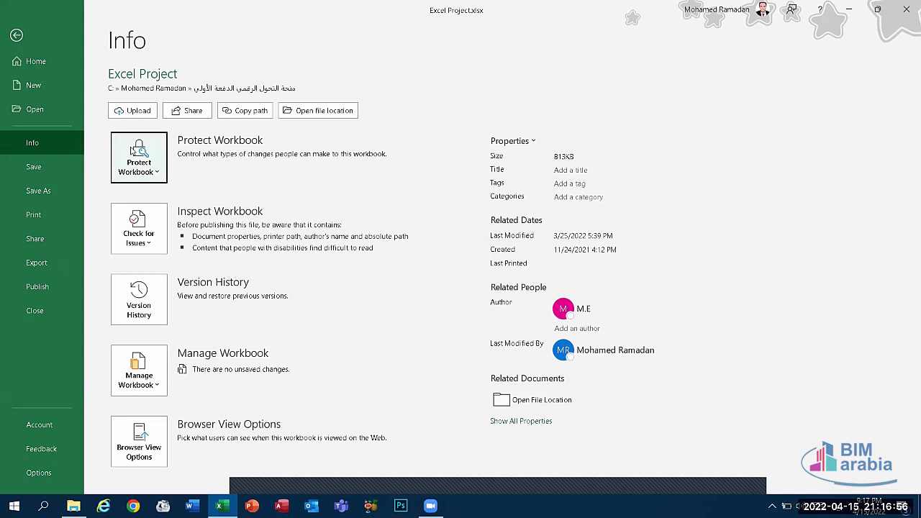
left_click(135, 154)
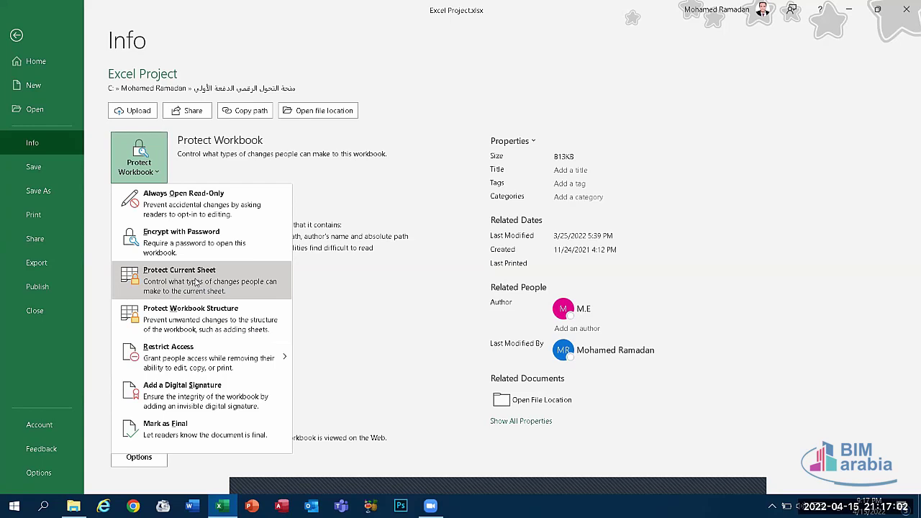
key("Escape")
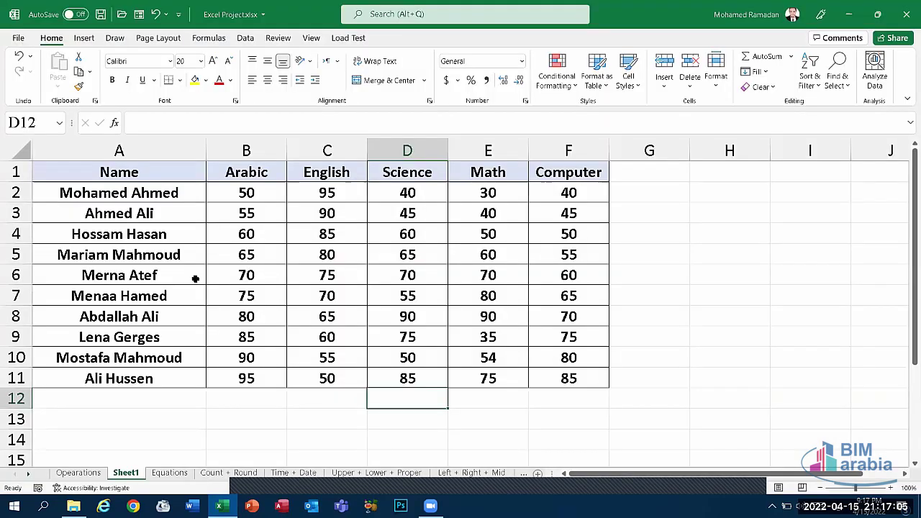
key("Escape")
Select a few cells inside the grades table
left_click(640, 259)
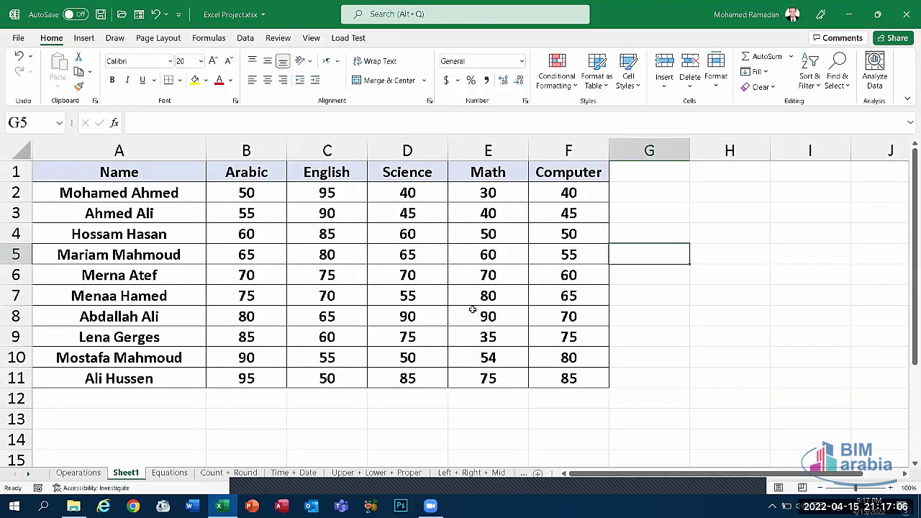
left_click(472, 310)
left_click(421, 257)
left_click(359, 275)
Type 5555 into G5, then erase it so the cell stays empty
left_click(664, 253)
type("5555")
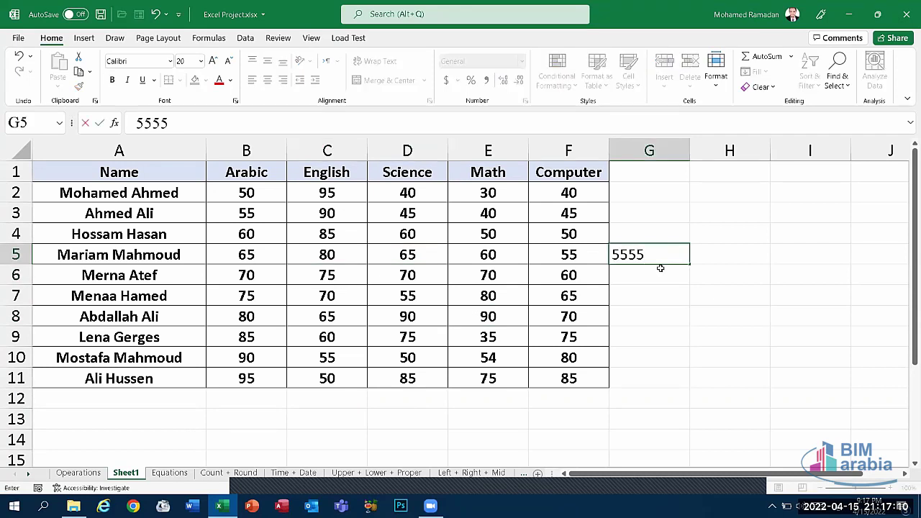
key("BackSpace")
key("BackSpace")
key("BackSpace")
key("BackSpace")
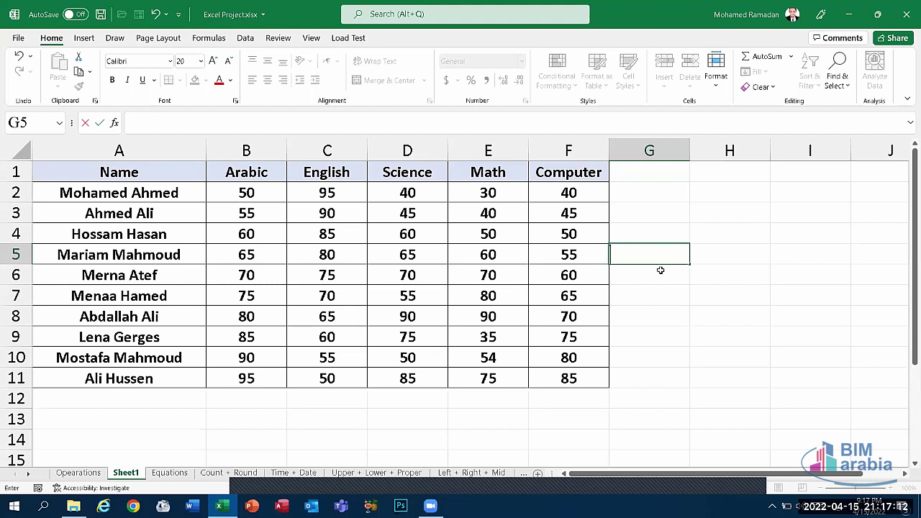
key("Return")
Go to File > Info and open, then dismiss, the Manage Workbook menu
left_click(18, 39)
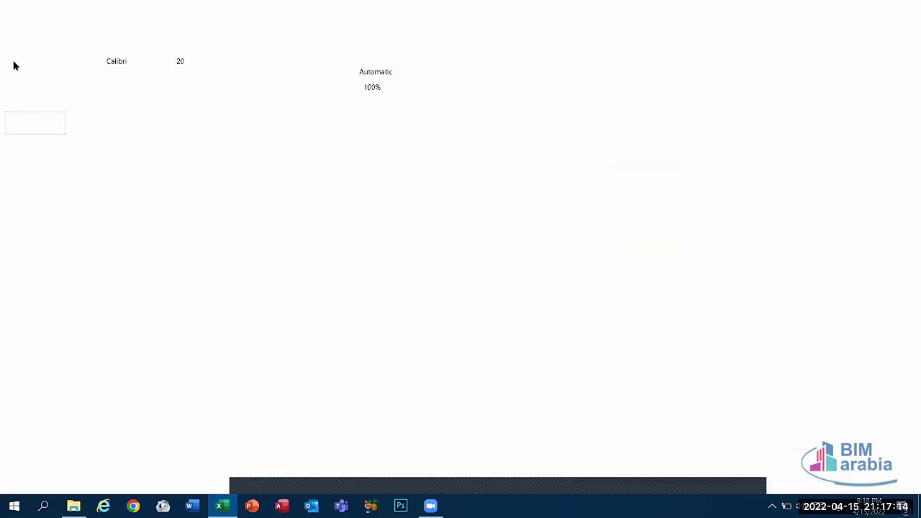
left_click(39, 144)
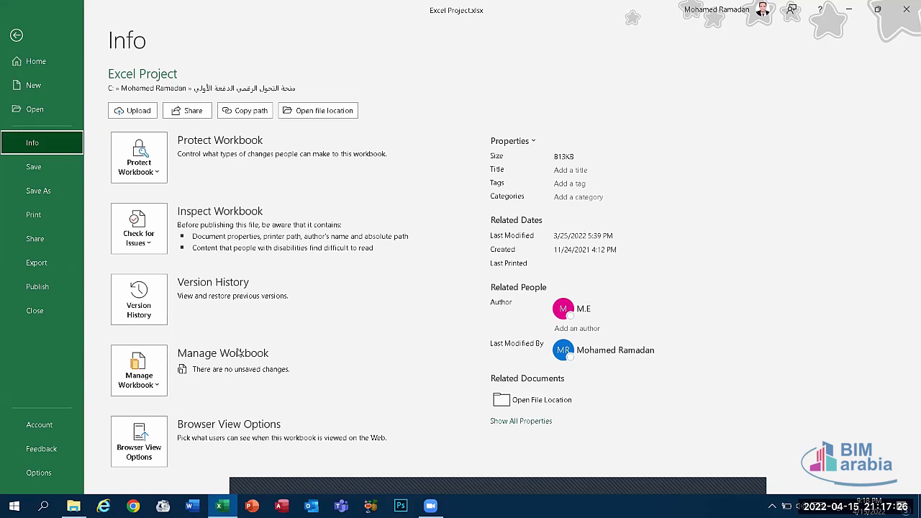
left_click(136, 383)
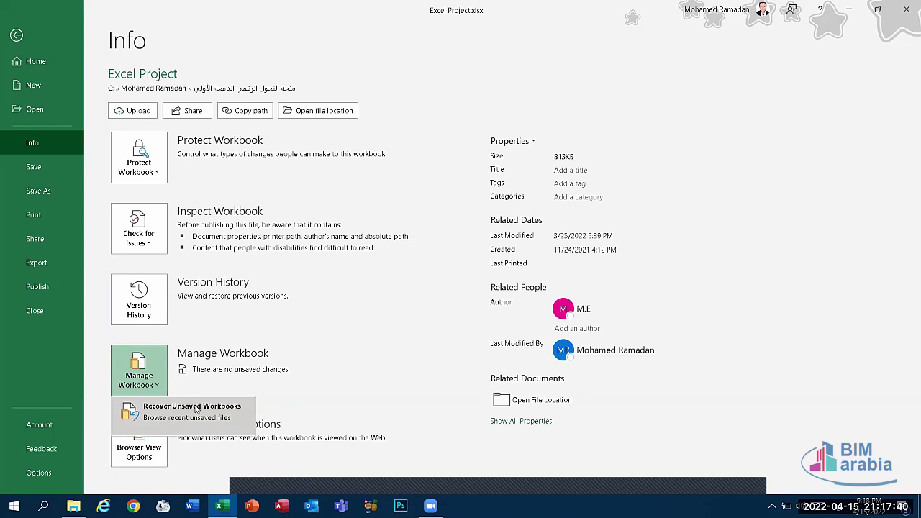
key("Escape")
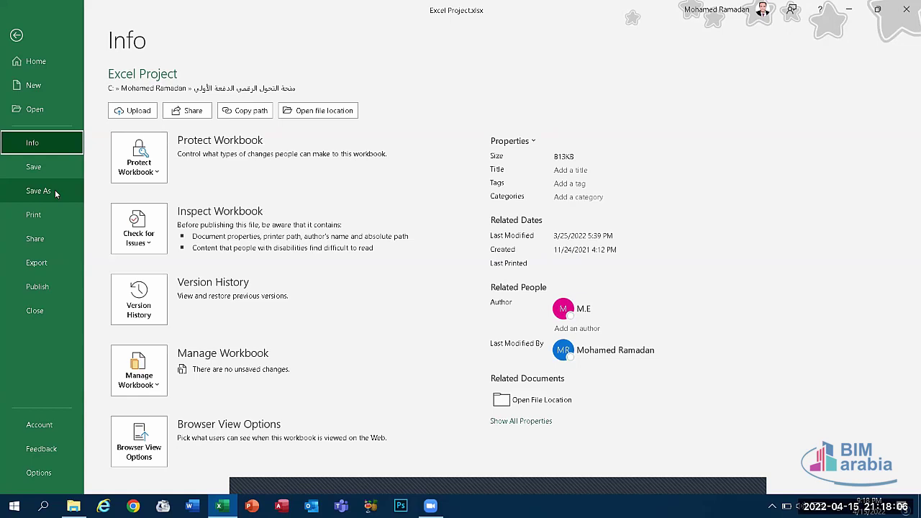
Set Save As type to Excel Template (*.xltx), cancel without saving, and show Print
left_click(29, 190)
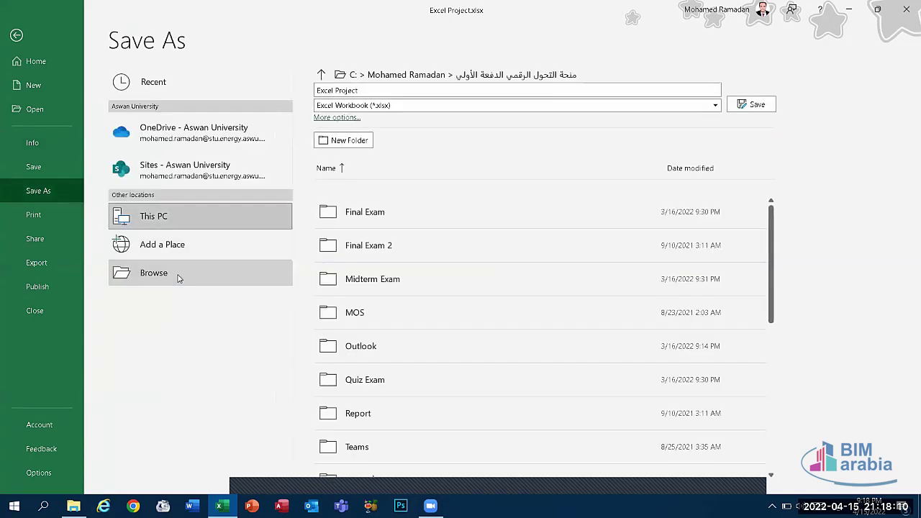
left_click(178, 278)
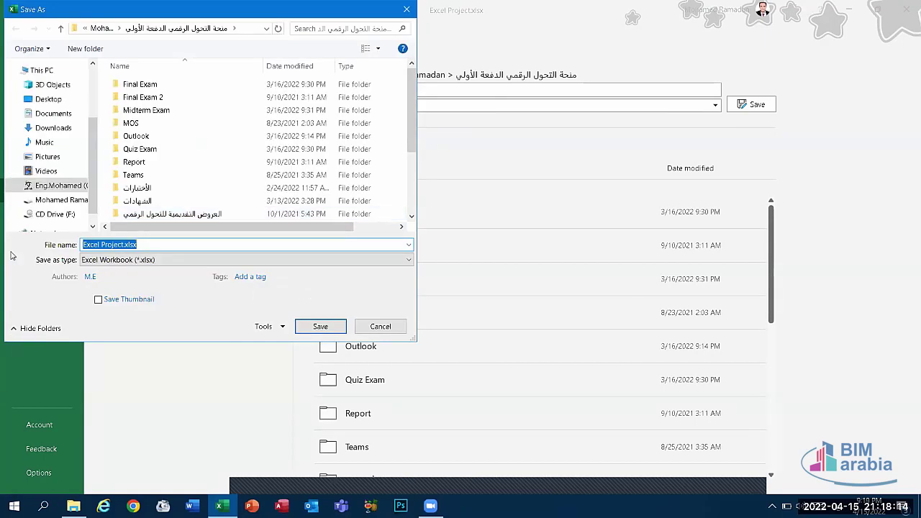
left_click(113, 260)
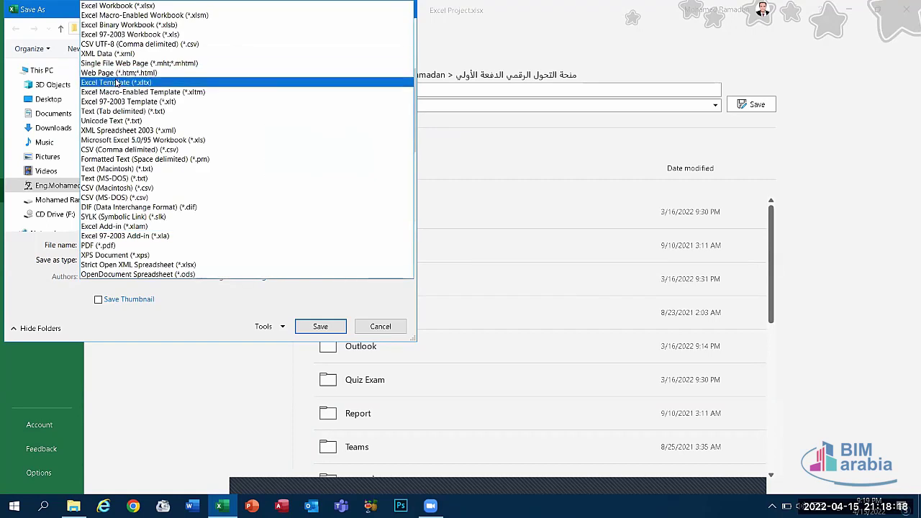
left_click(116, 82)
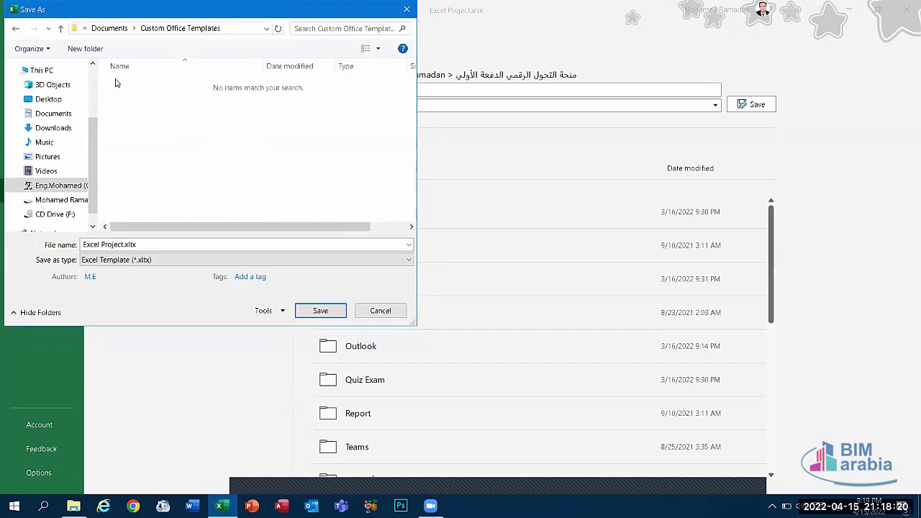
left_click(381, 311)
left_click(43, 213)
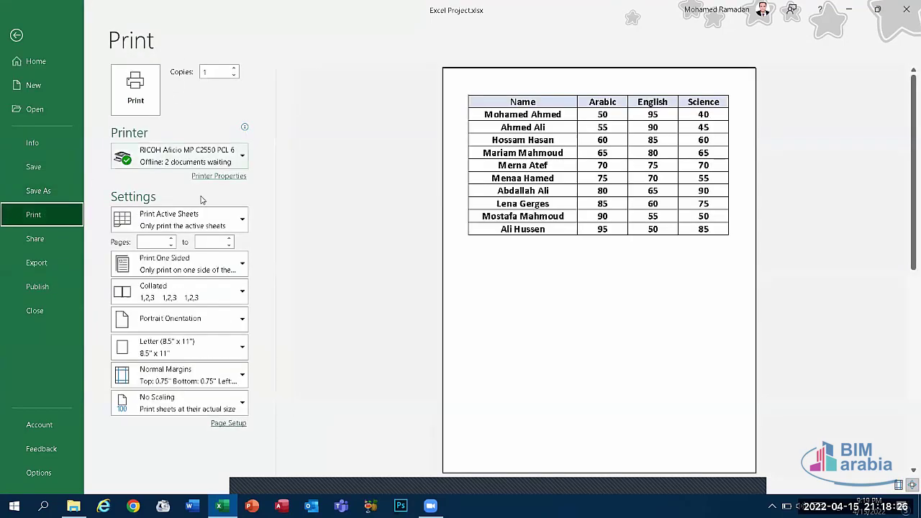
Review print settings, keeping active sheet only, one-sided and collated printing
left_click(172, 223)
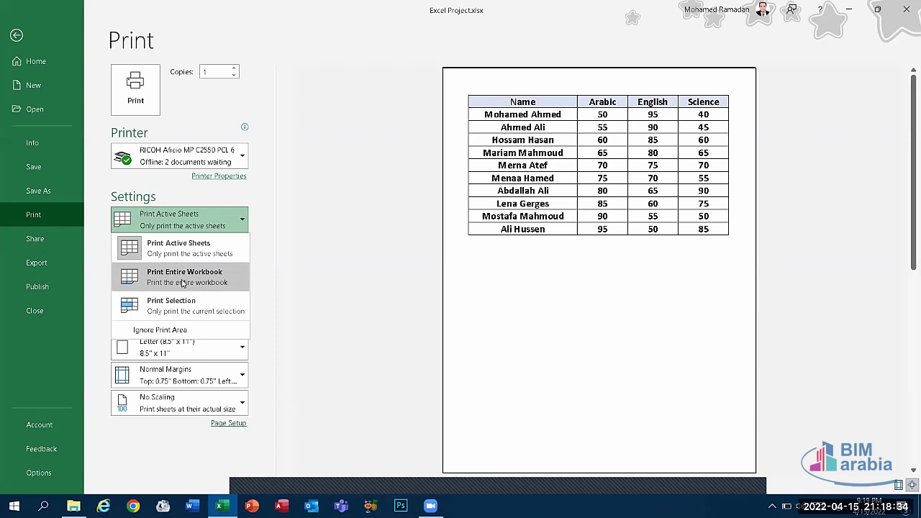
left_click(176, 282)
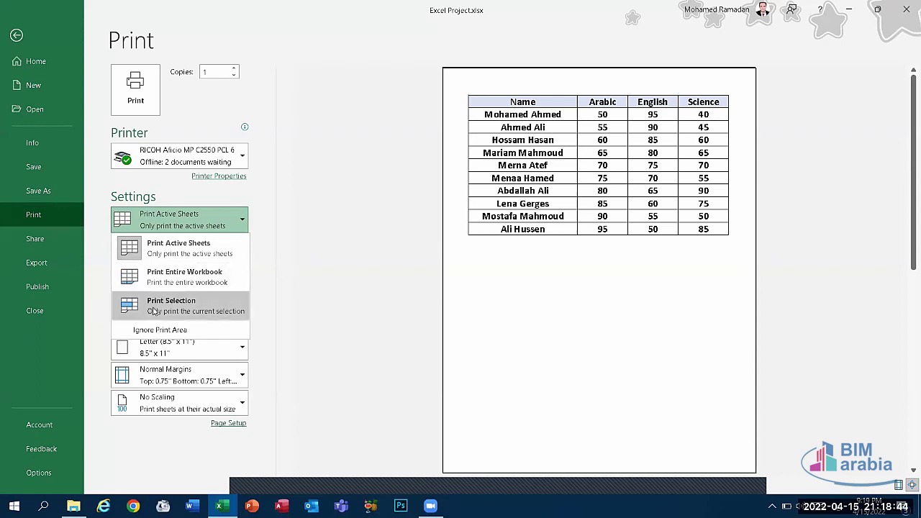
left_click(311, 312)
left_click(193, 273)
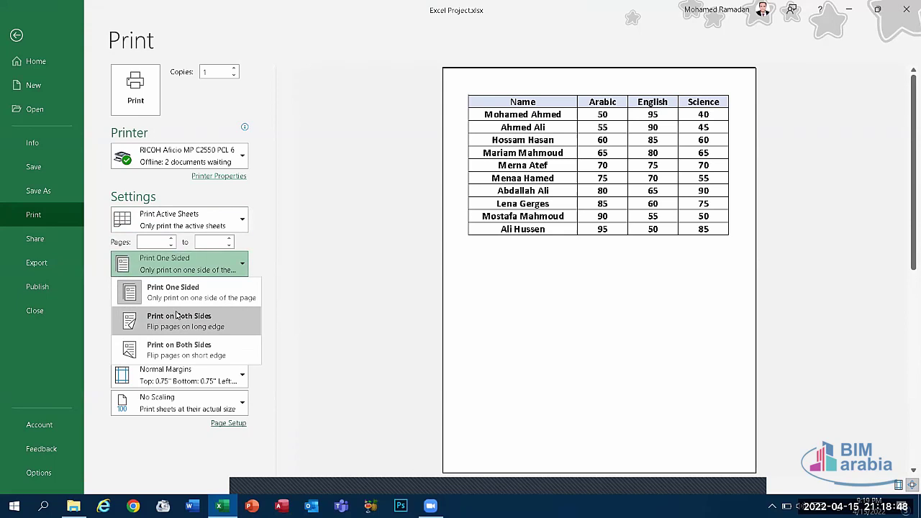
left_click(181, 264)
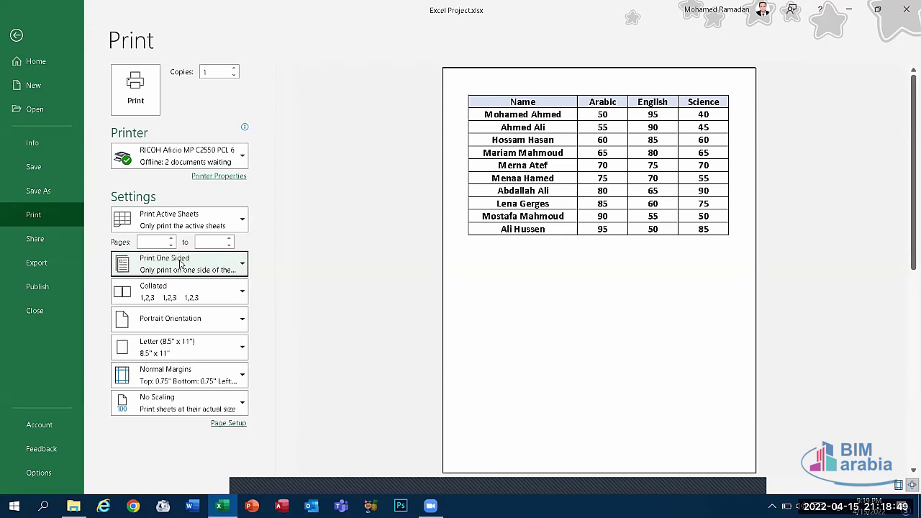
left_click(171, 297)
left_click(170, 298)
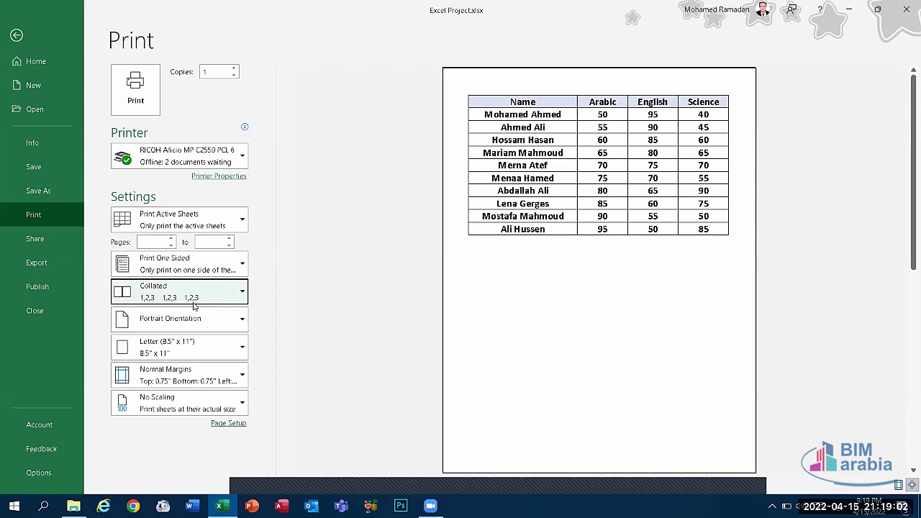
Try landscape then return to portrait, keep Letter and Normal Margins, and go to Export
left_click(170, 321)
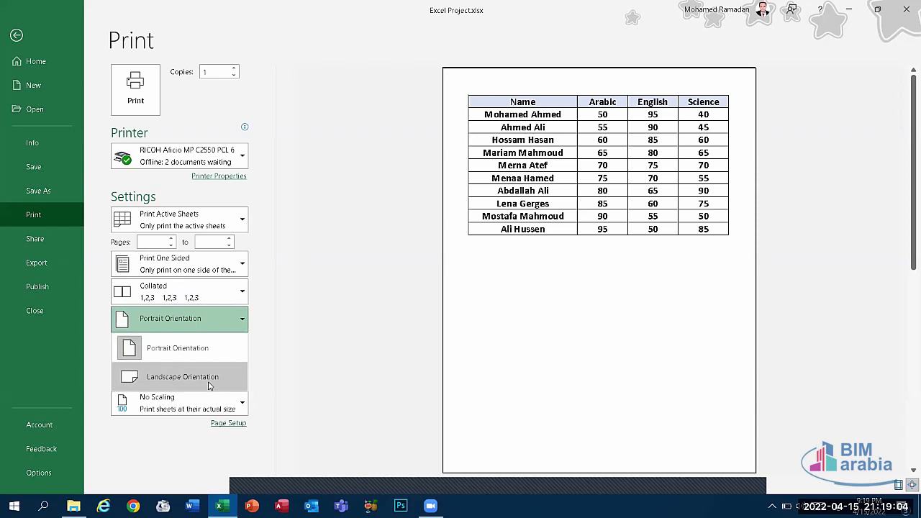
left_click(318, 315)
key("Down")
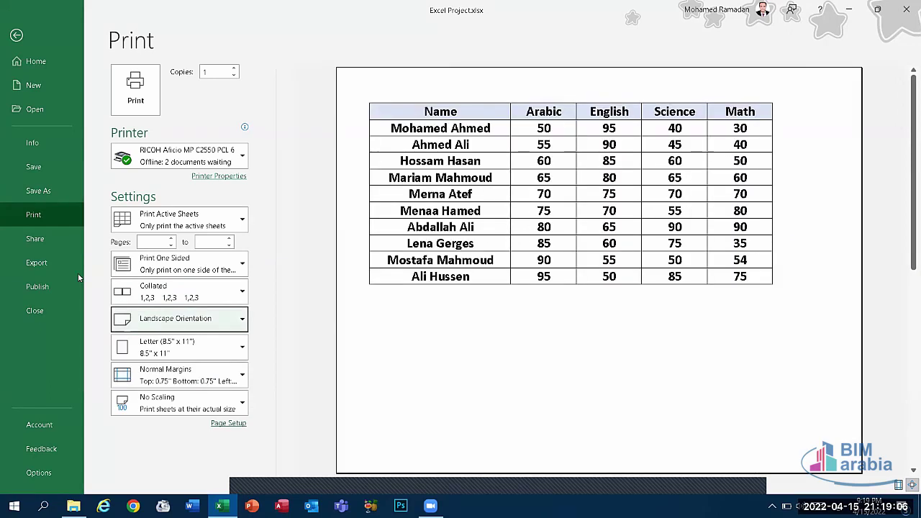
left_click(185, 322)
left_click(185, 347)
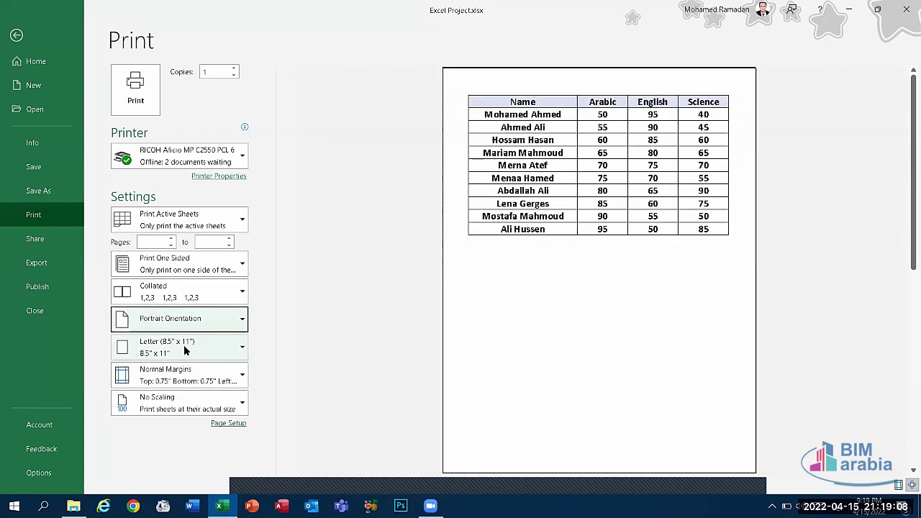
left_click(184, 350)
left_click(184, 350)
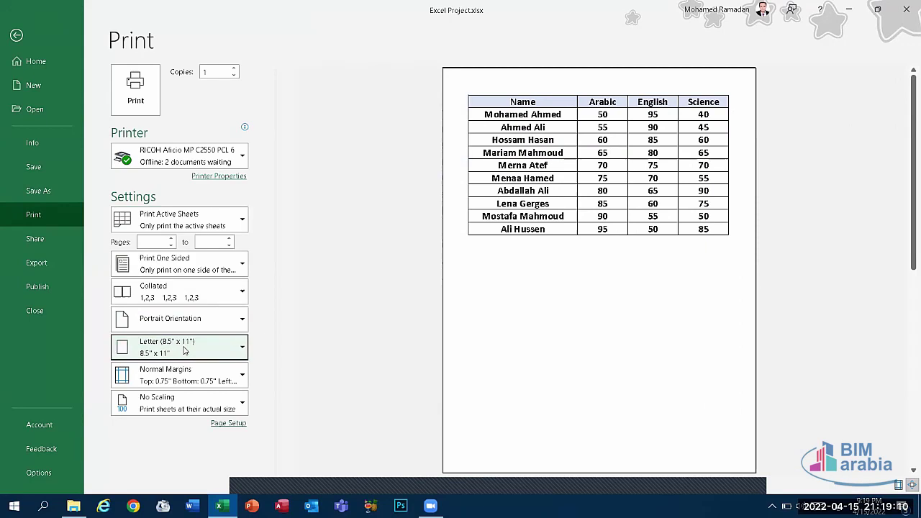
left_click(158, 380)
left_click(157, 382)
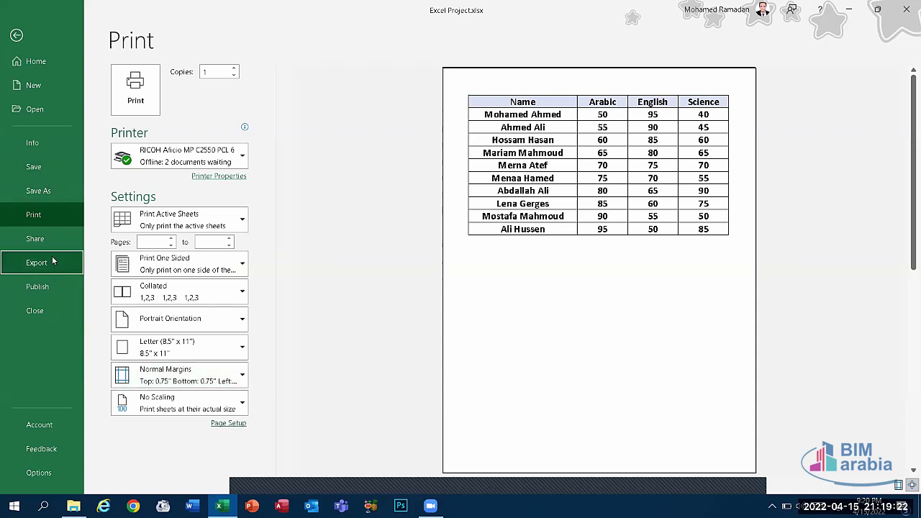
left_click(51, 262)
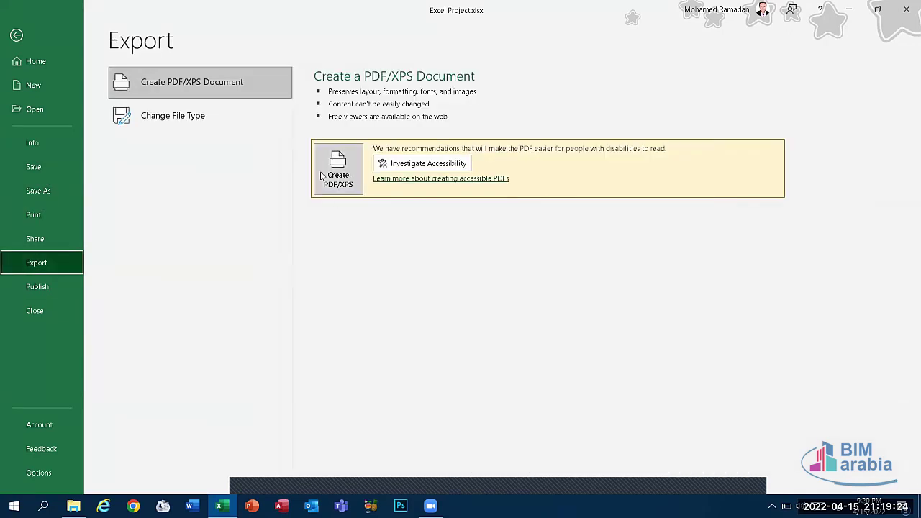
View the Change File Type options, then open the Publish to Power BI page
left_click(177, 118)
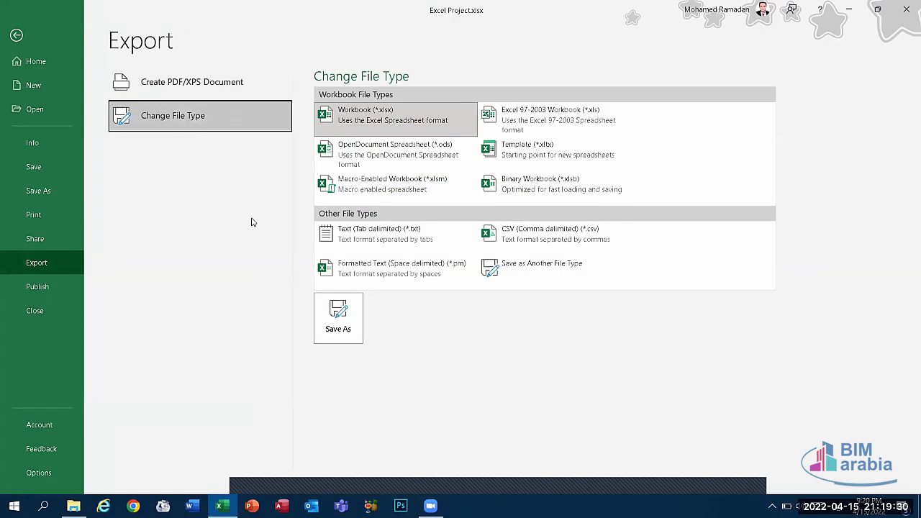
left_click(39, 287)
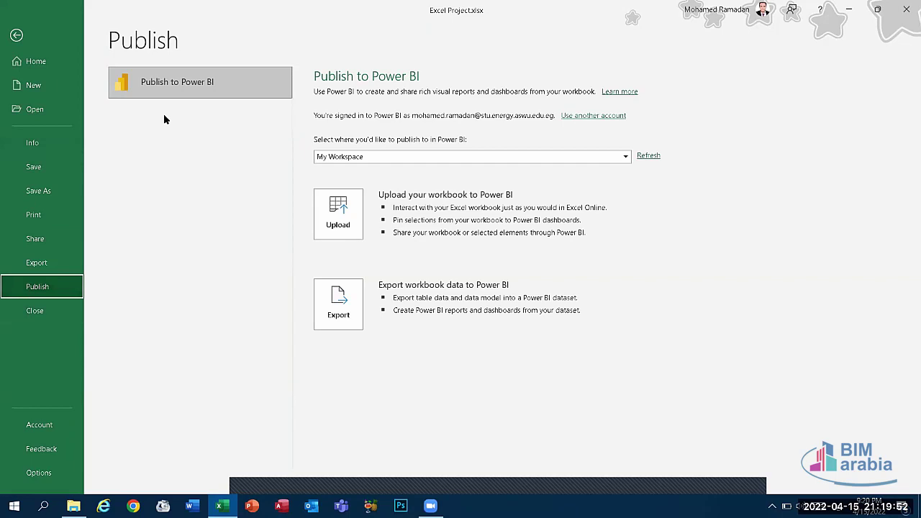
In File > Account, switch the Office Theme to Black and keep the Stars background
key("Escape")
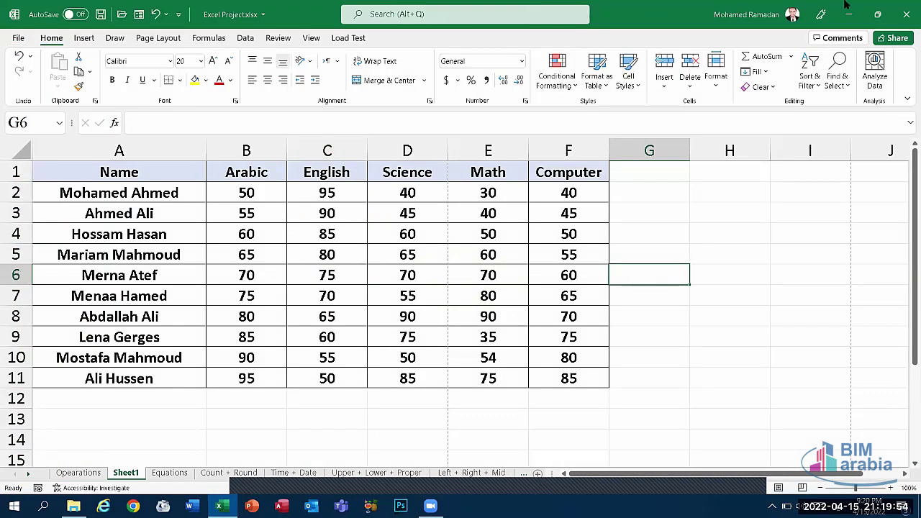
left_click(20, 40)
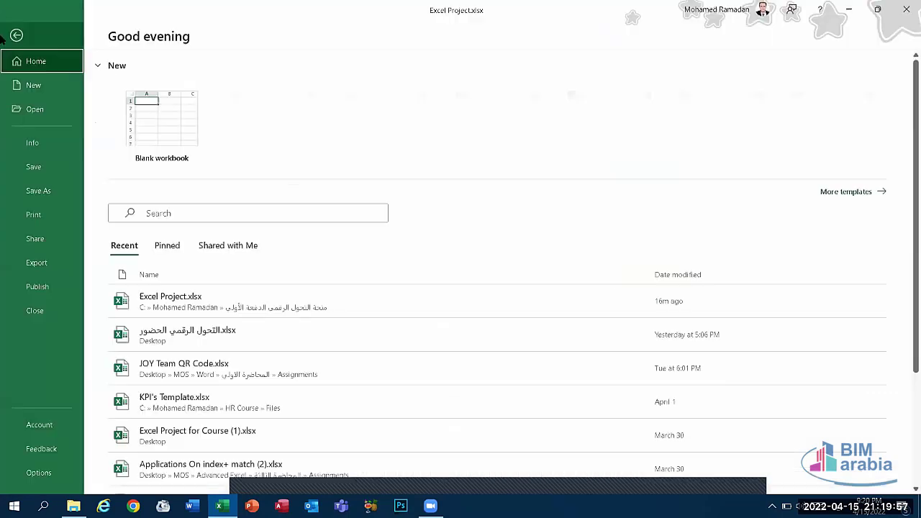
left_click(60, 420)
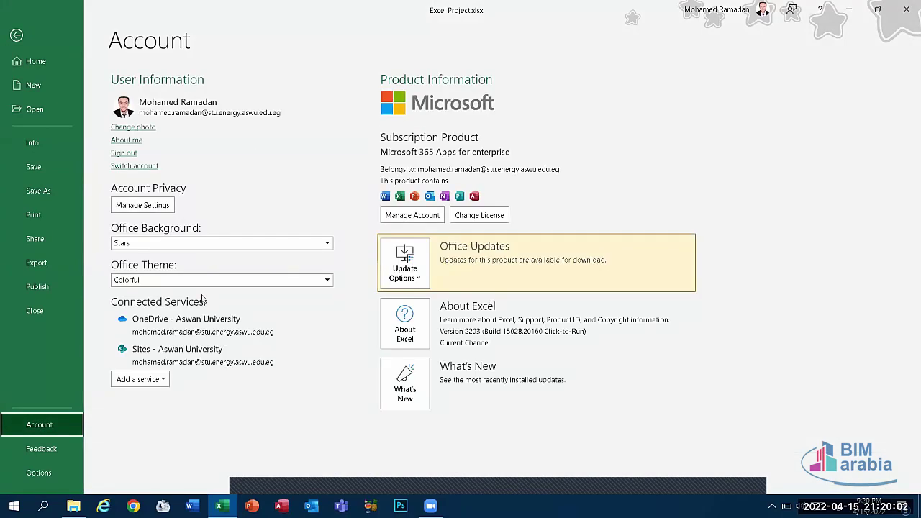
left_click(184, 280)
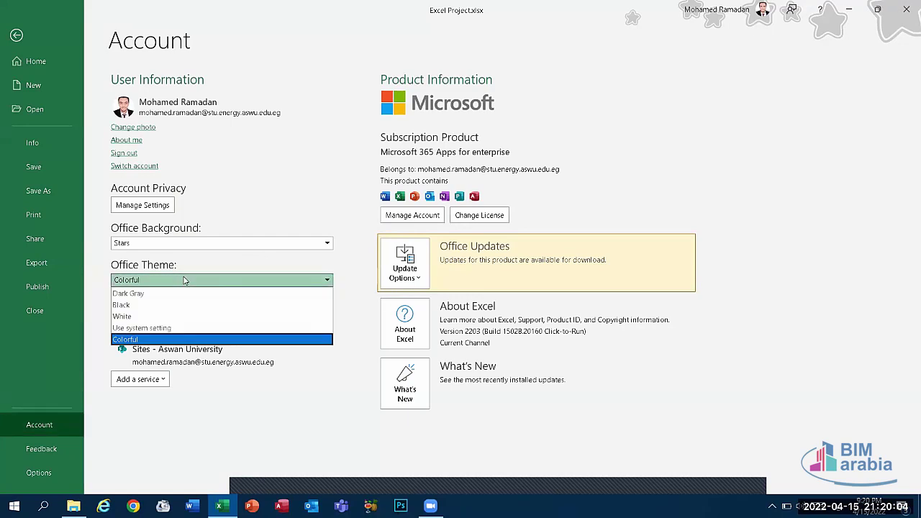
left_click(153, 308)
left_click(209, 243)
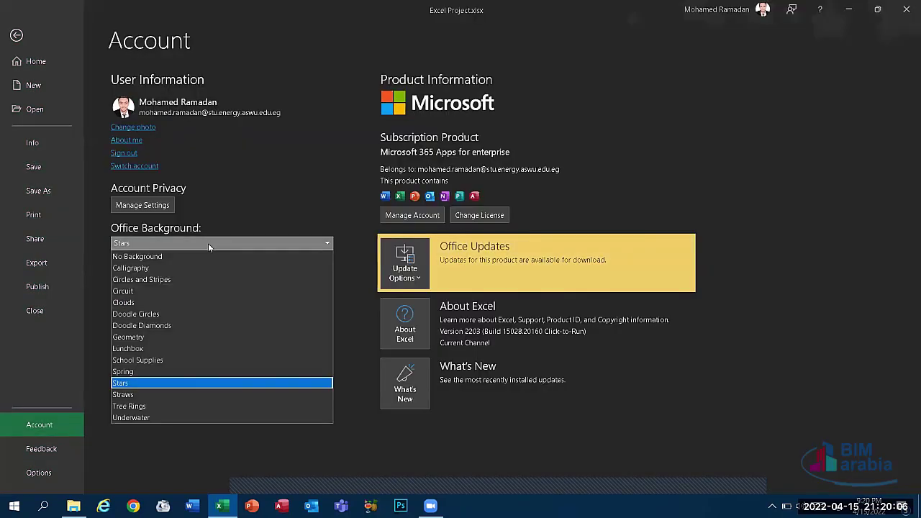
left_click(273, 212)
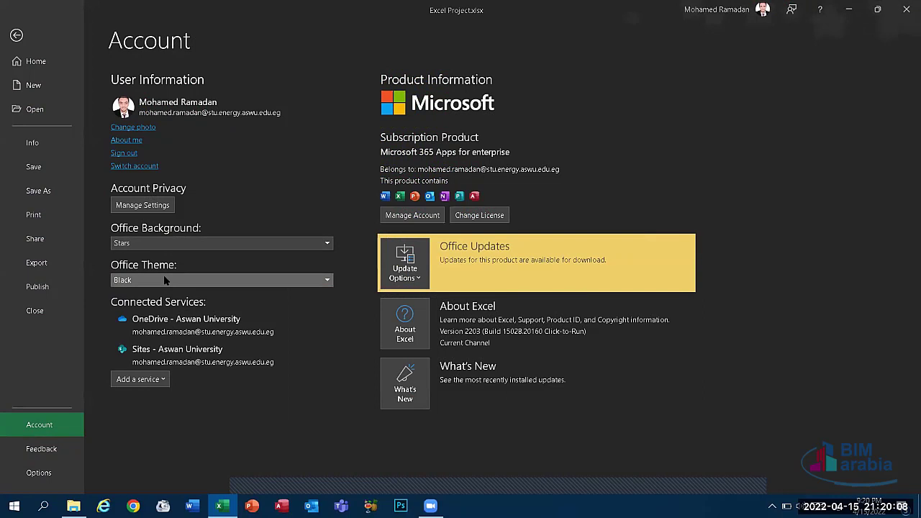
Try the Dark Gray theme, return to Colorful, check Update Options, then open Feedback
left_click(164, 280)
left_click(154, 293)
left_click(174, 280)
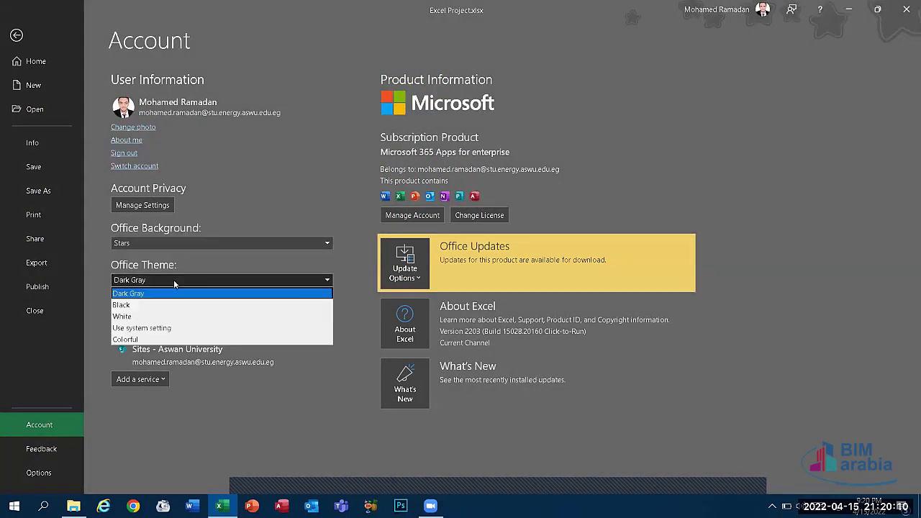
left_click(149, 339)
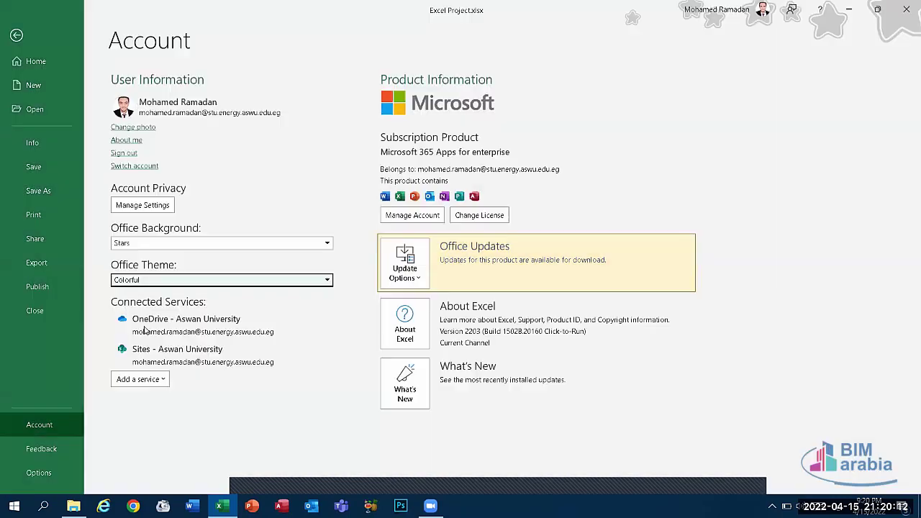
left_click(405, 272)
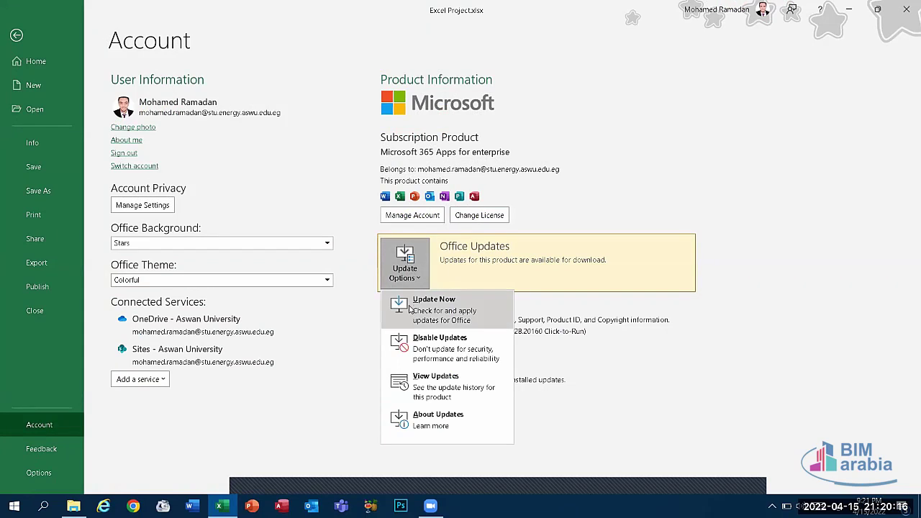
left_click(603, 191)
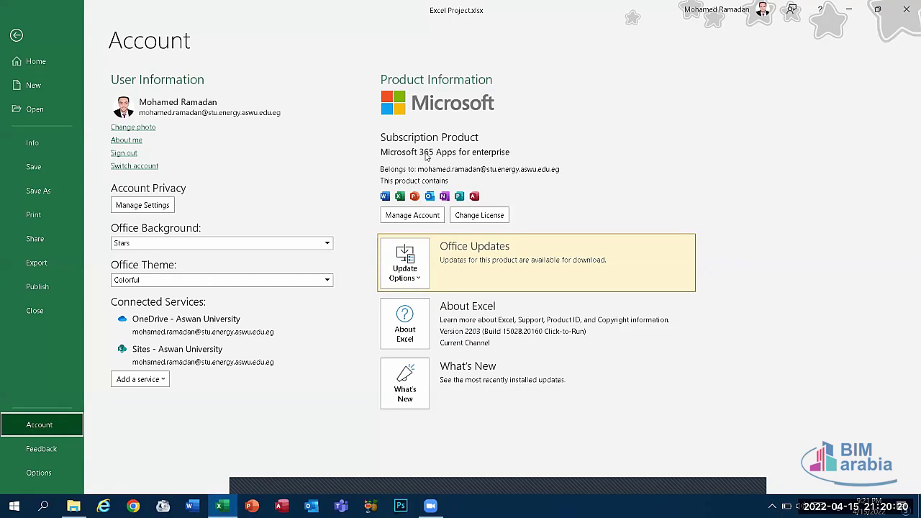
left_click(41, 449)
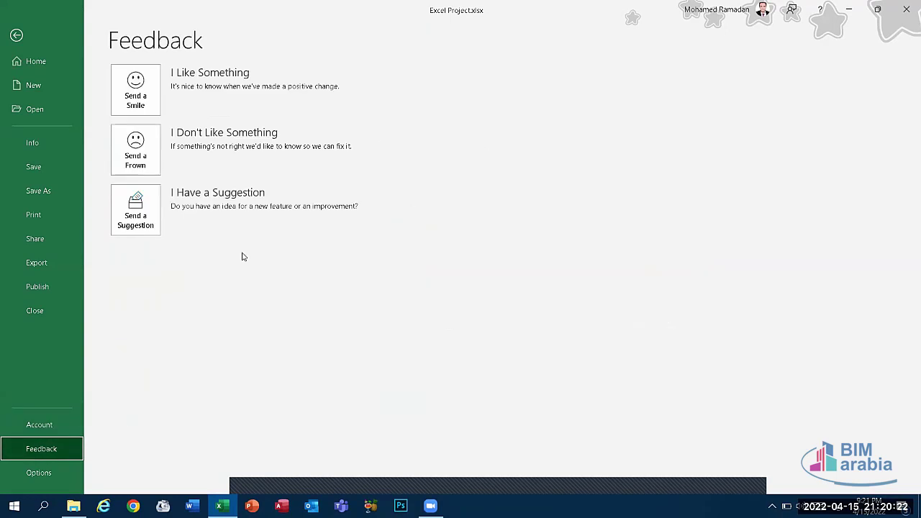
Open the Excel Options dialog, close it, and return to the File screen
left_click(44, 473)
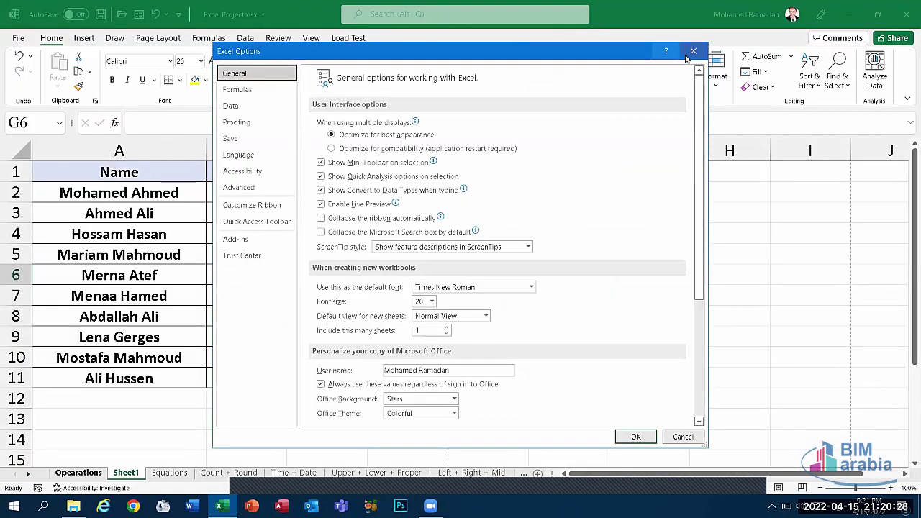
left_click(693, 51)
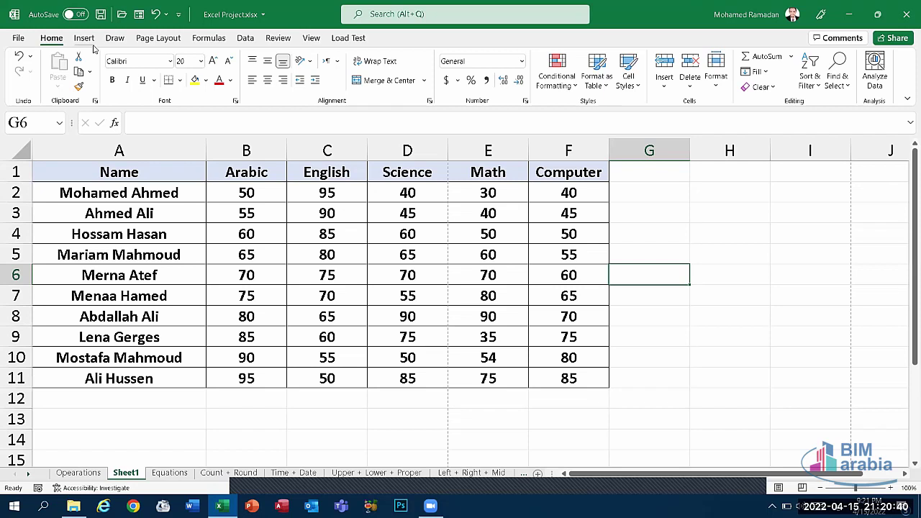
left_click(18, 37)
Open Excel Options, select the User name text on General, then view the Save settings
left_click(36, 472)
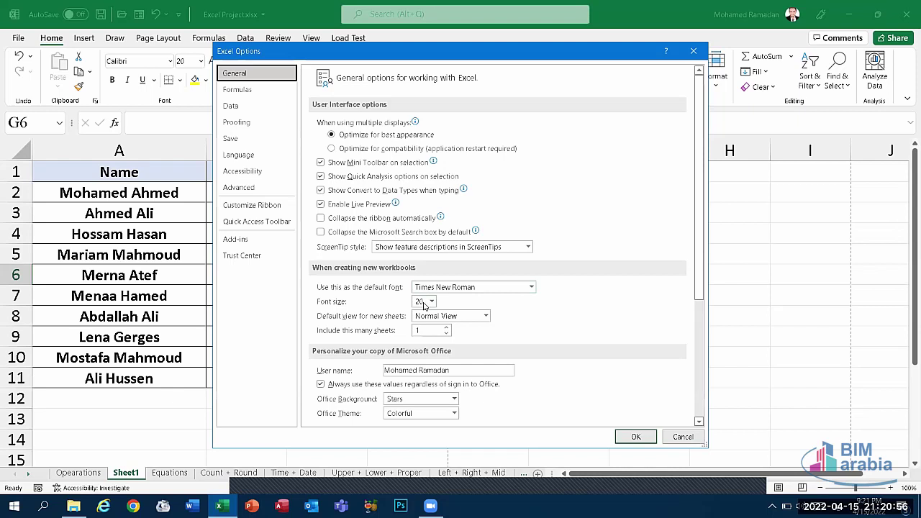
left_click(455, 370)
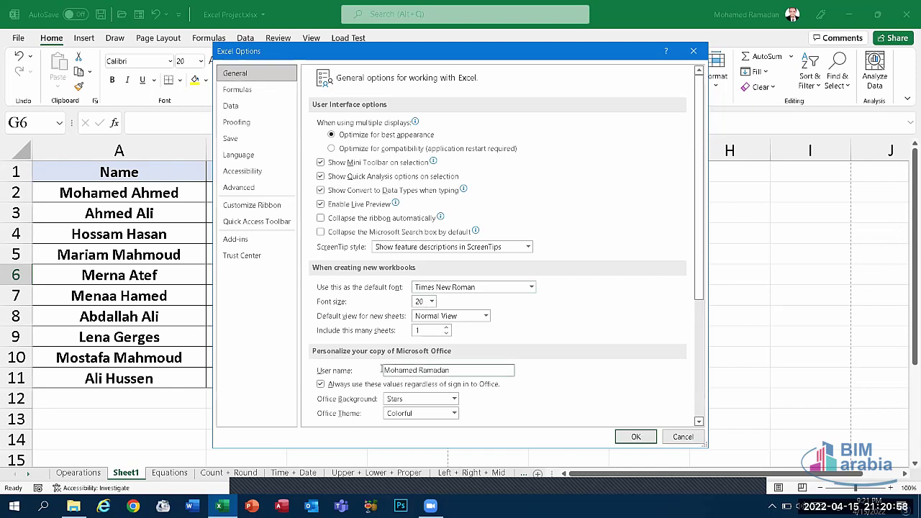
left_click_drag(472, 367, 214, 356)
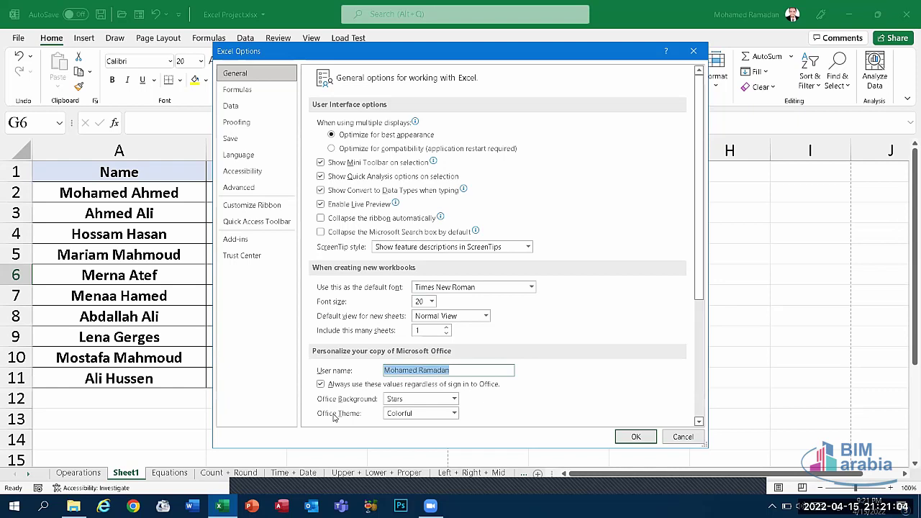
left_click(249, 138)
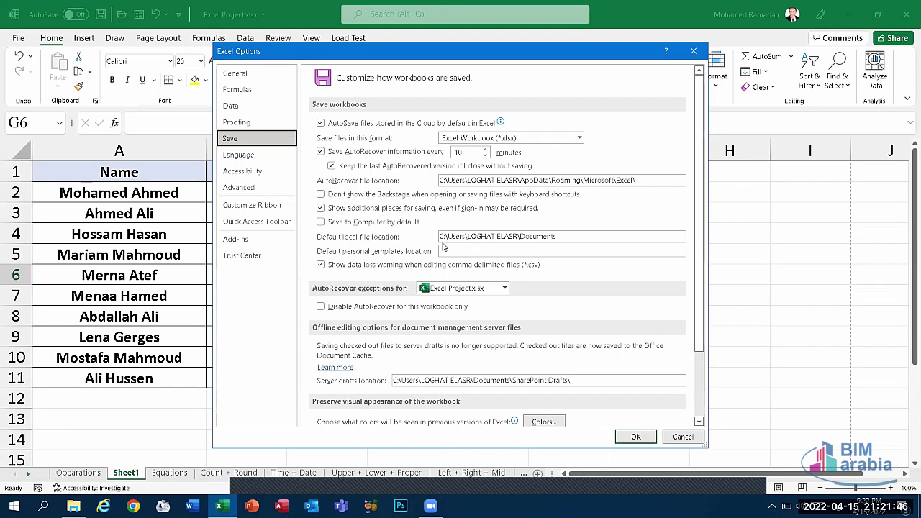
Review the Language page, then hide and re-show the Home tab in Customize Ribbon
left_click(260, 155)
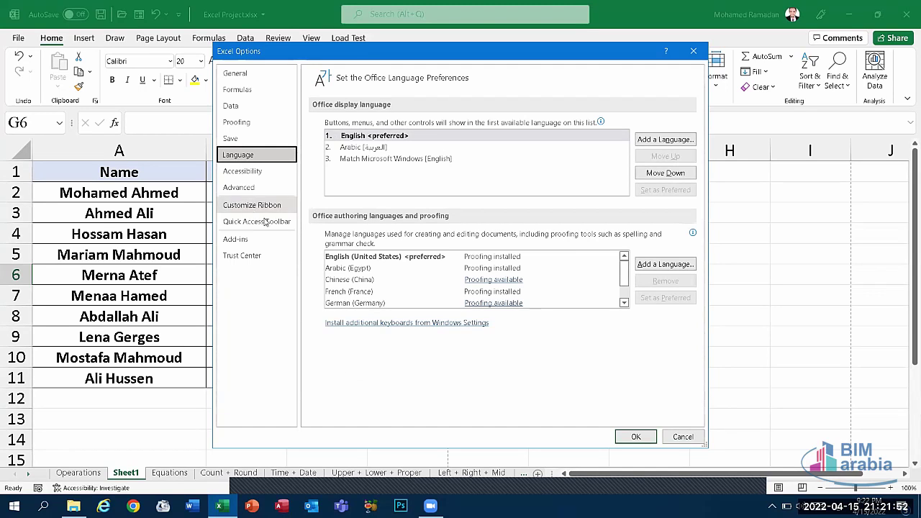
left_click(285, 205)
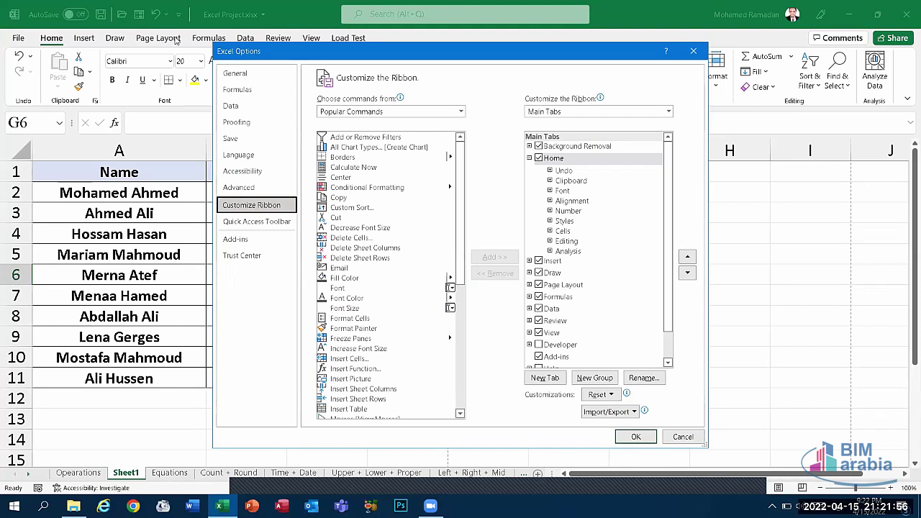
left_click(538, 158)
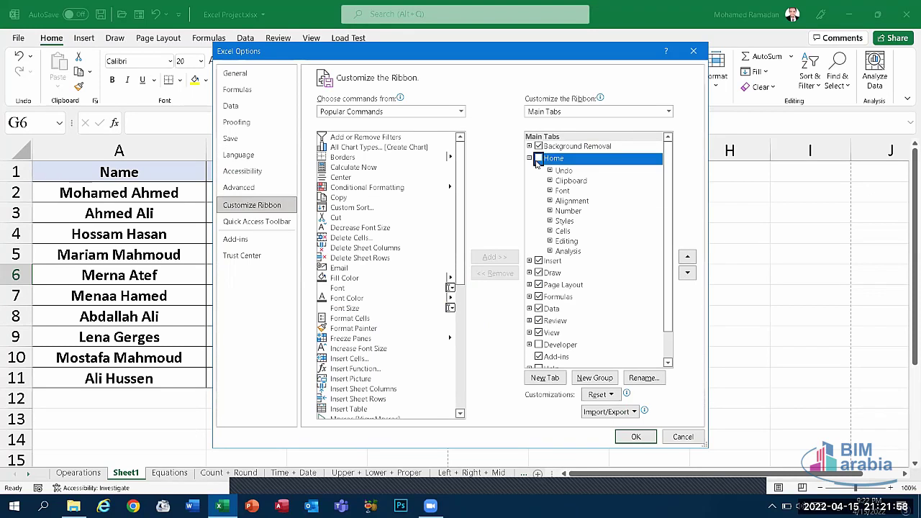
left_click(538, 159)
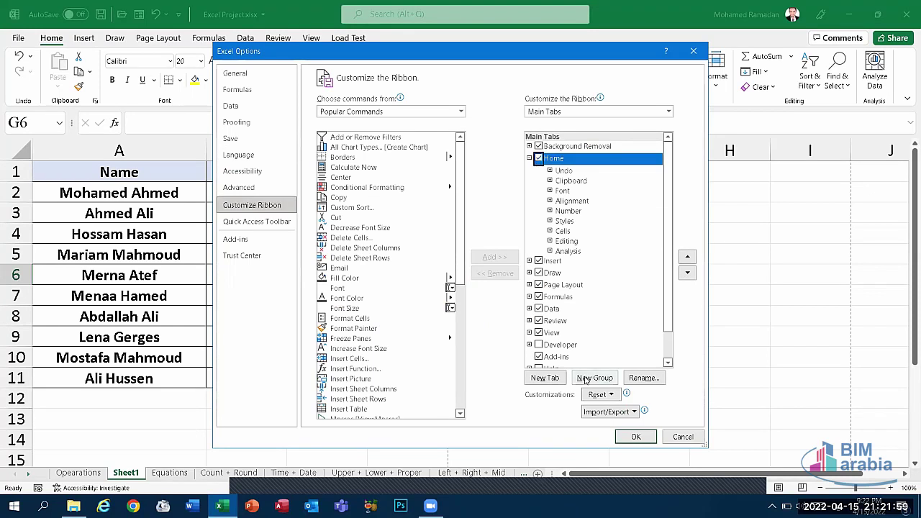
Add Custom Sort… to the Quick Access Toolbar, then remove it again
left_click(272, 221)
left_click(352, 231)
left_click(576, 158)
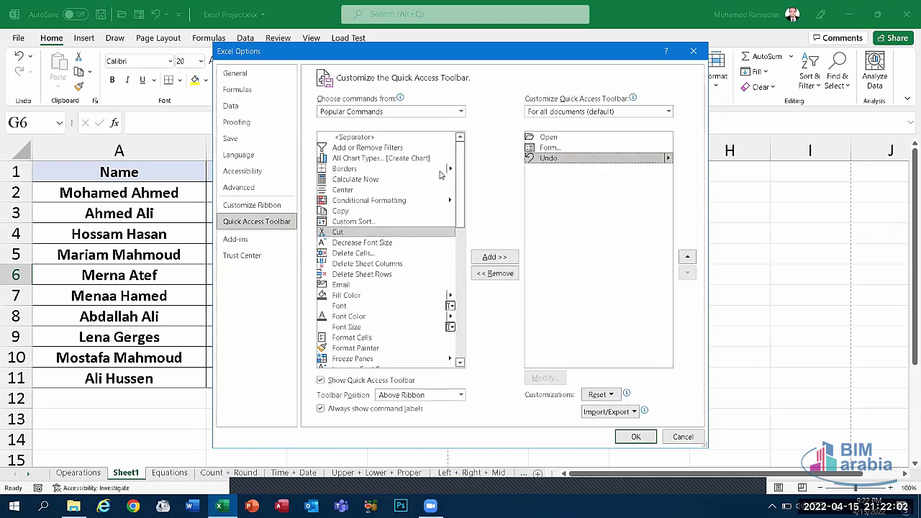
left_click(335, 222)
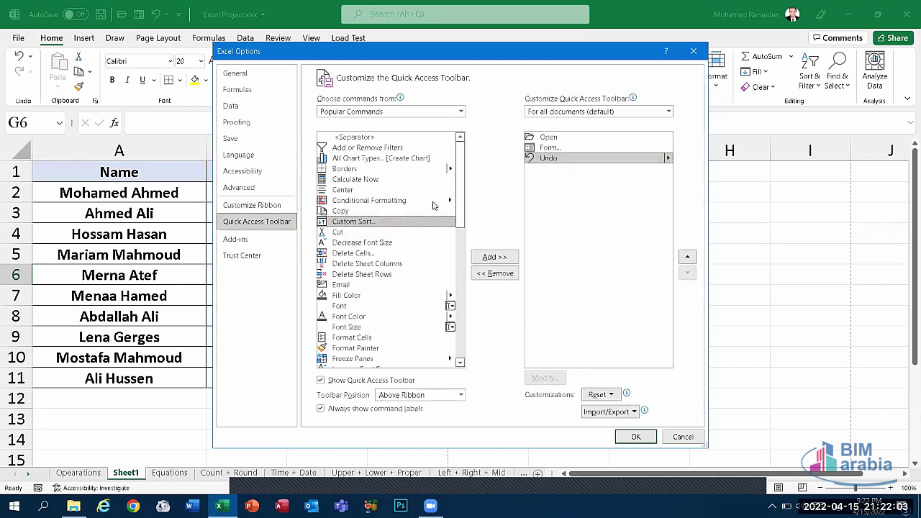
left_click(495, 257)
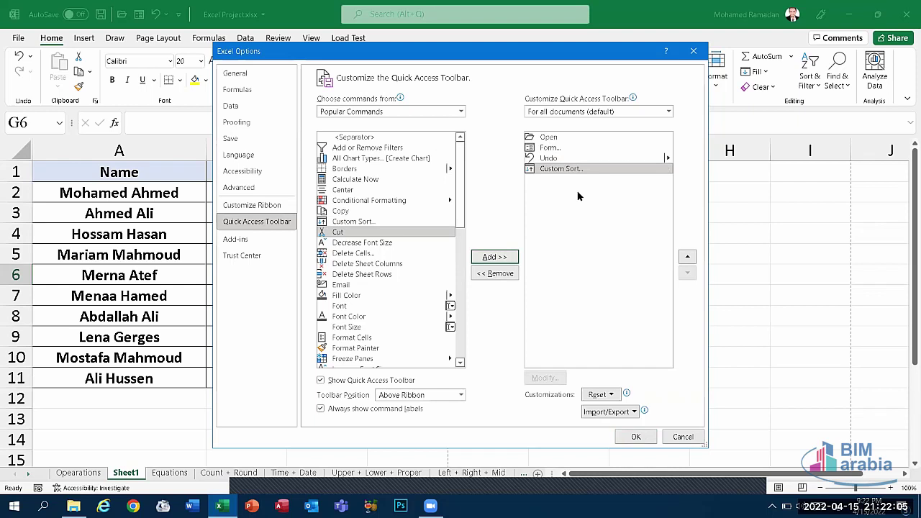
left_click(497, 273)
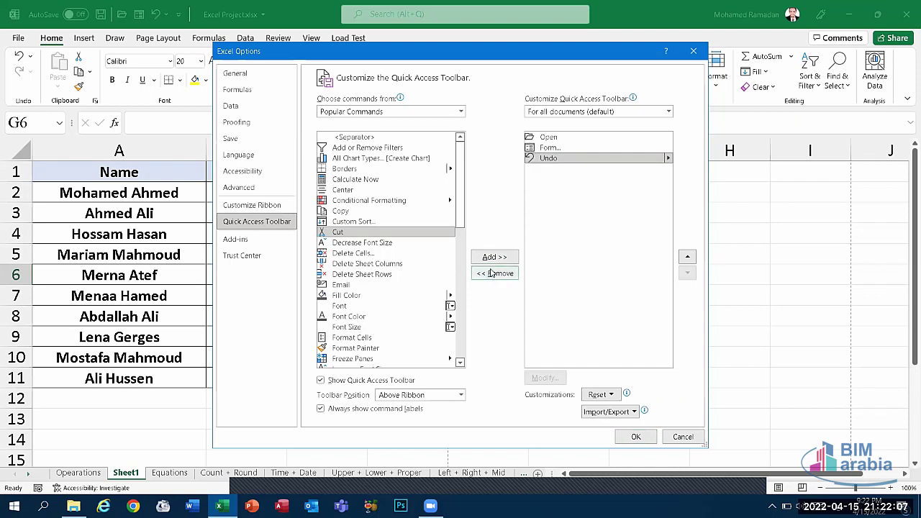
From Advanced options, scroll to General and open Edit Custom Lists…
left_click(249, 188)
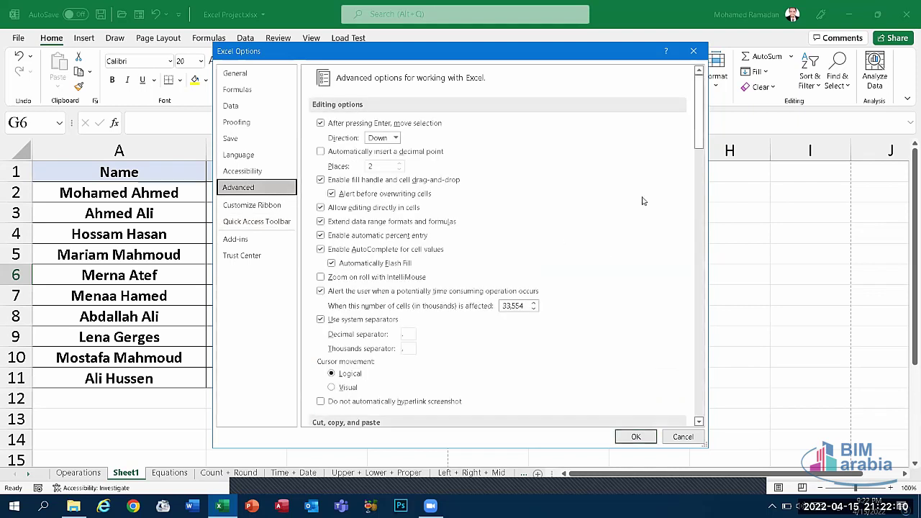
left_click_drag(699, 142, 699, 408)
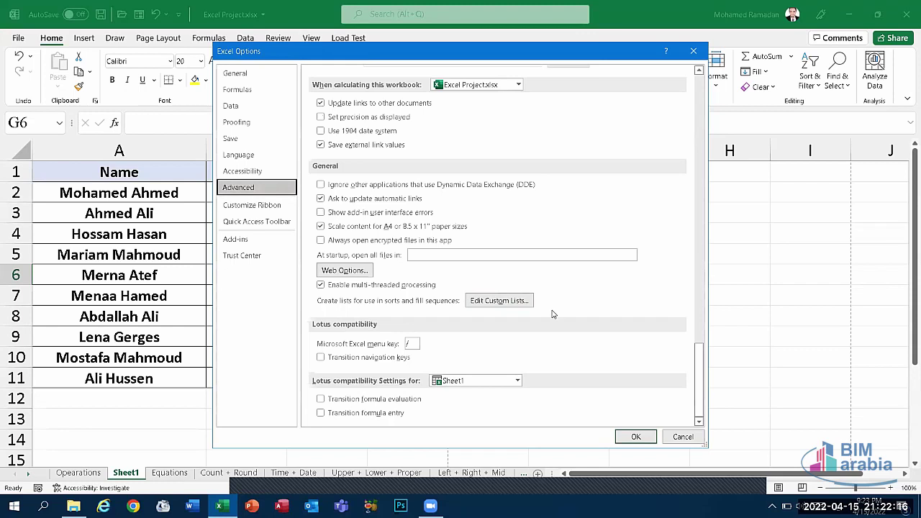
left_click(491, 301)
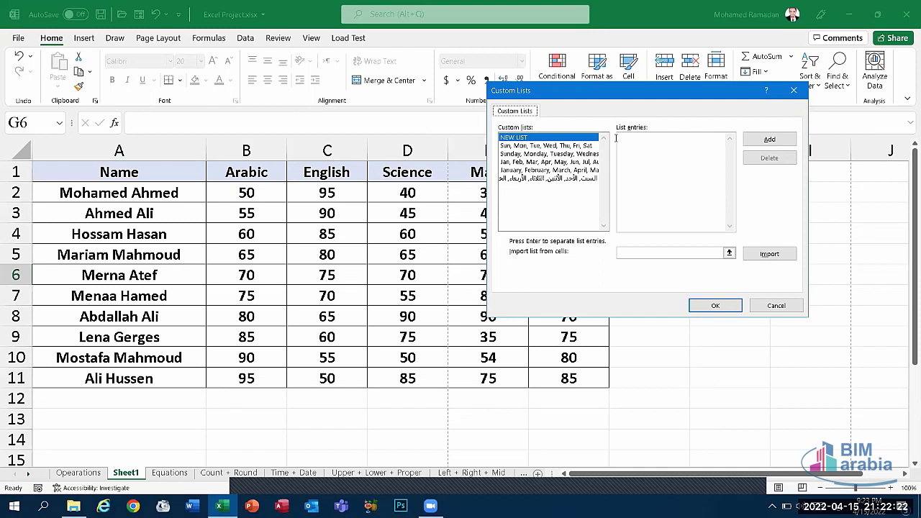
Enter six Arabic first names as a new custom list, add it, and close both dialogs
left_click(644, 147)
type("حمد")
type("مص")
type("محيا")
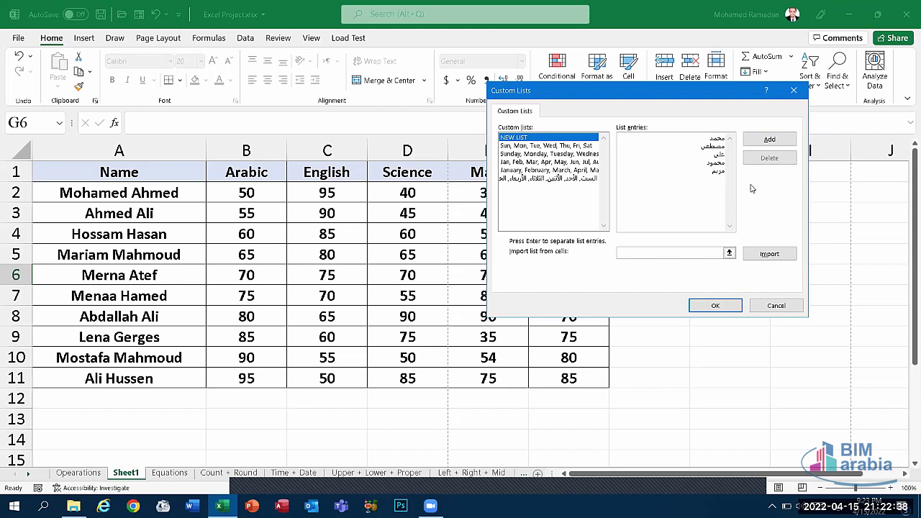
type("منى")
left_click(790, 143)
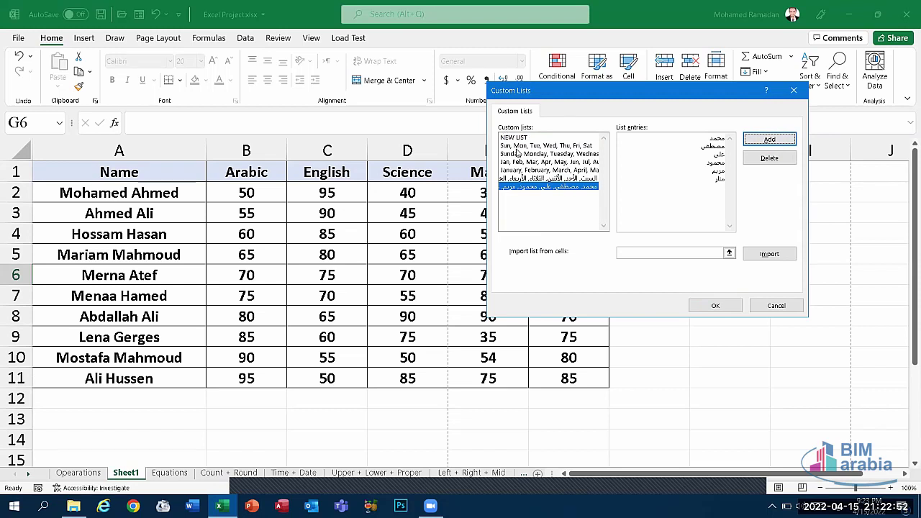
left_click(724, 306)
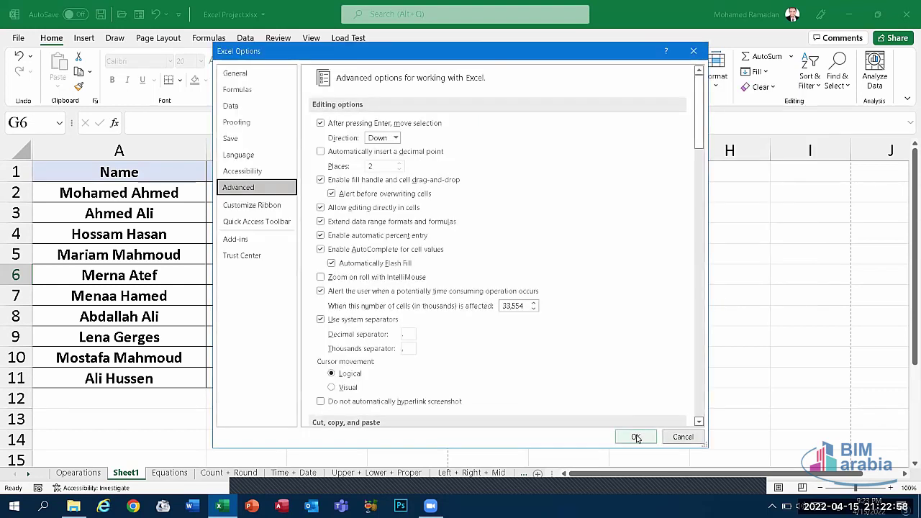
left_click(636, 439)
Type the first Arabic name in G5 and fill G6:G12 from the custom list
left_click(659, 251)
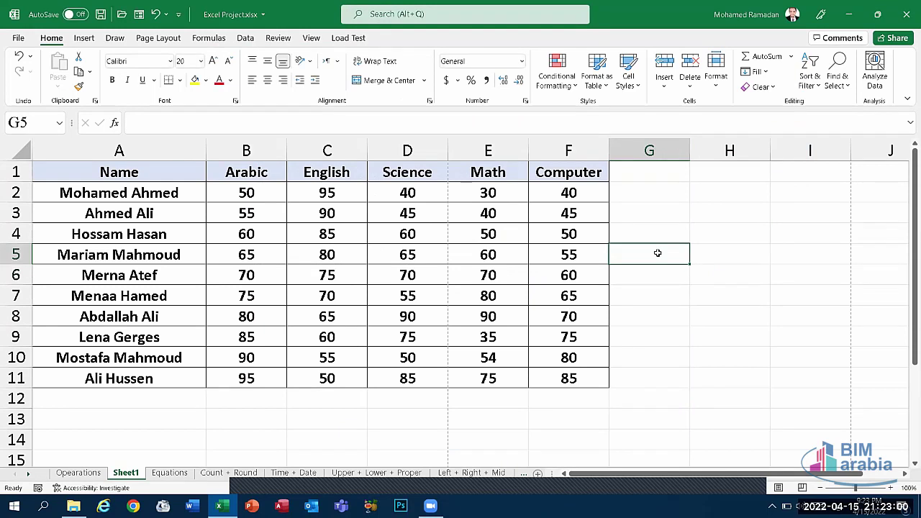
type("محمد")
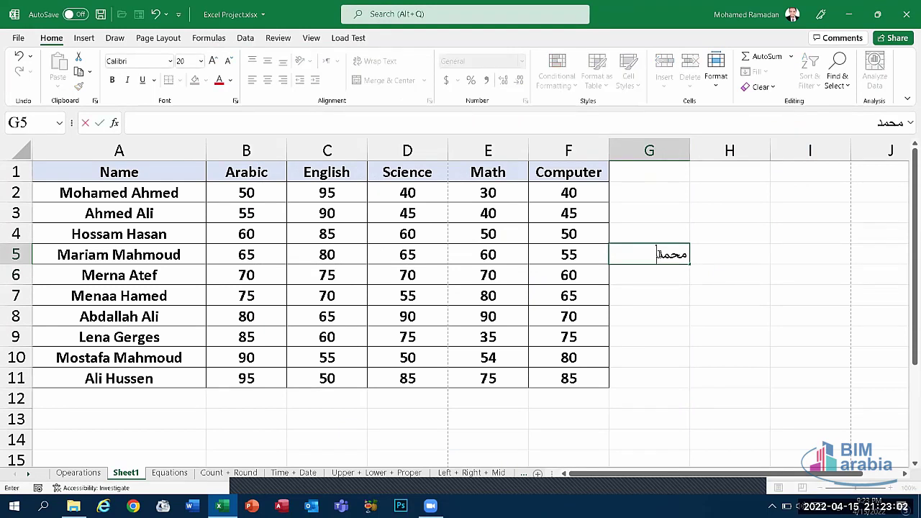
key("Return")
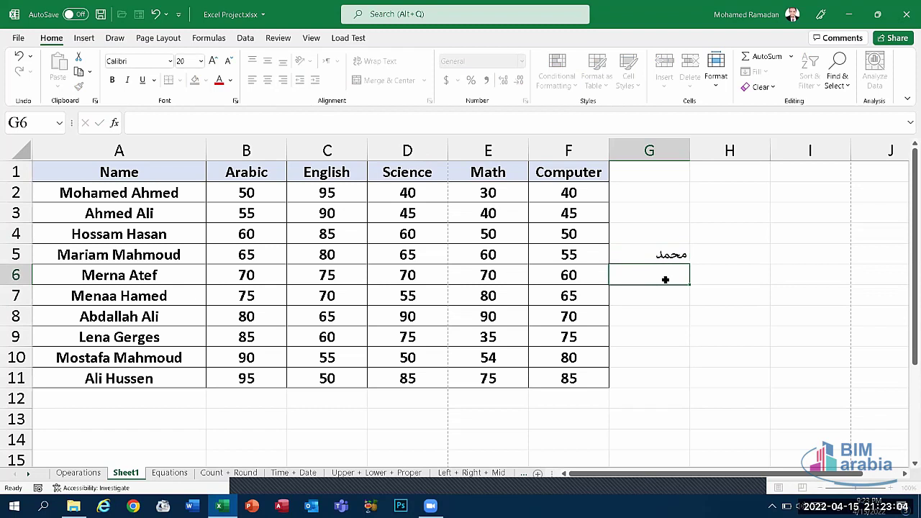
key("Up")
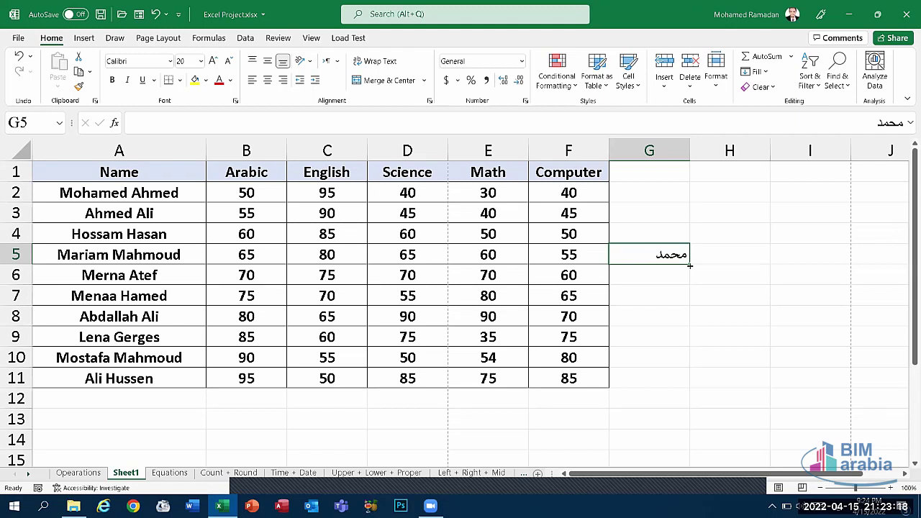
left_click_drag(689, 276, 690, 404)
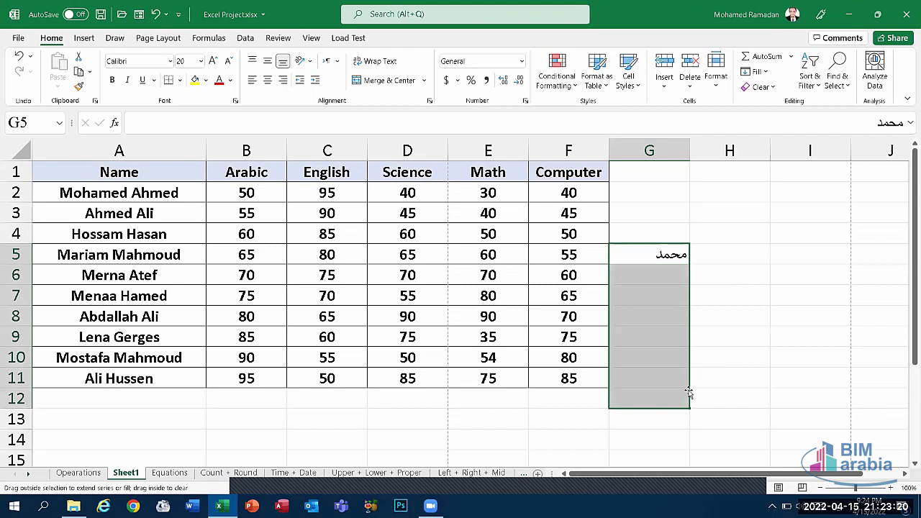
left_click(664, 276)
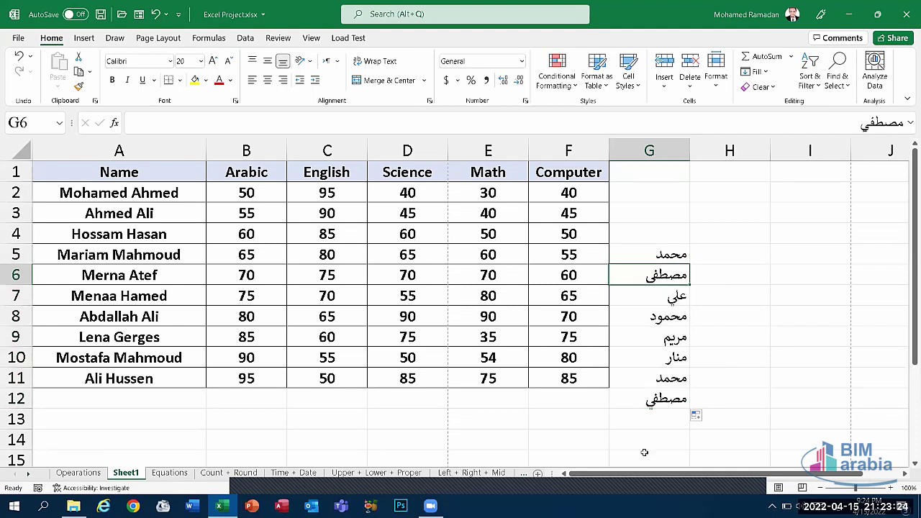
Go to File > Options > Advanced and reopen Edit Custom Lists…, now showing the Arabic list
left_click(18, 38)
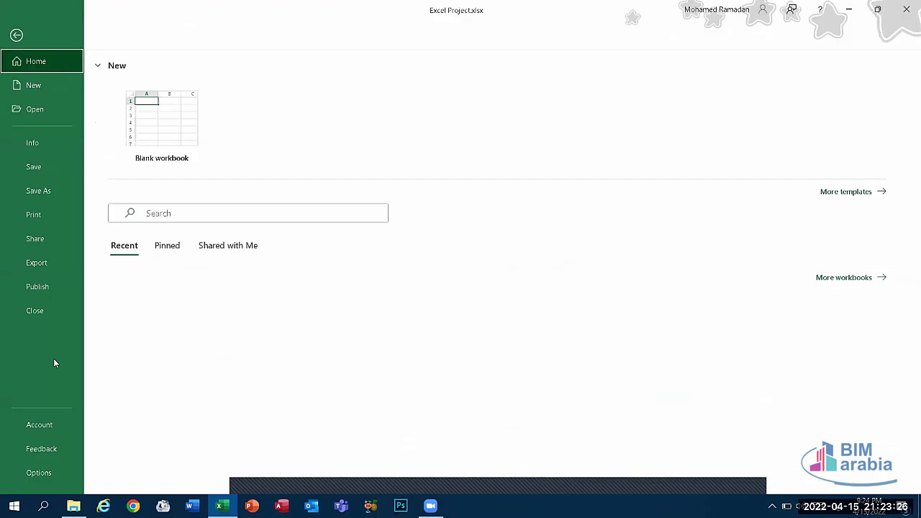
left_click(43, 475)
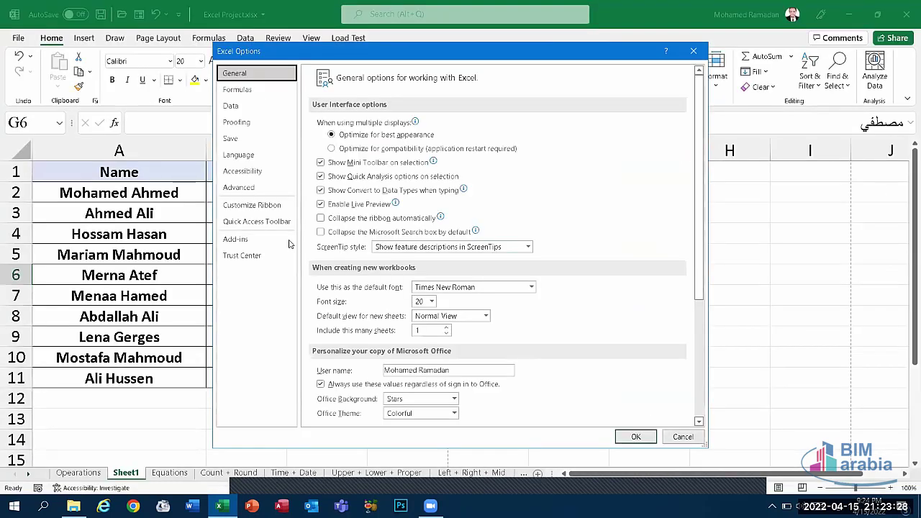
left_click(245, 187)
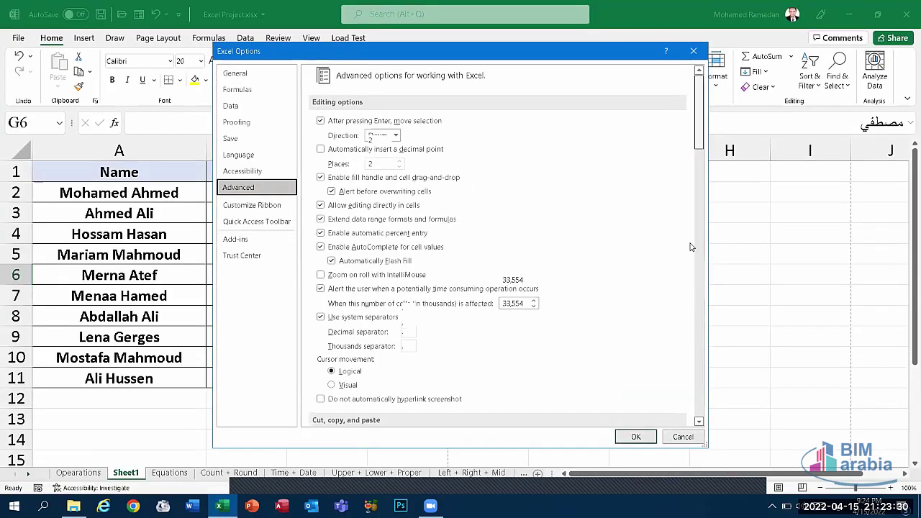
left_click_drag(698, 108, 567, 424)
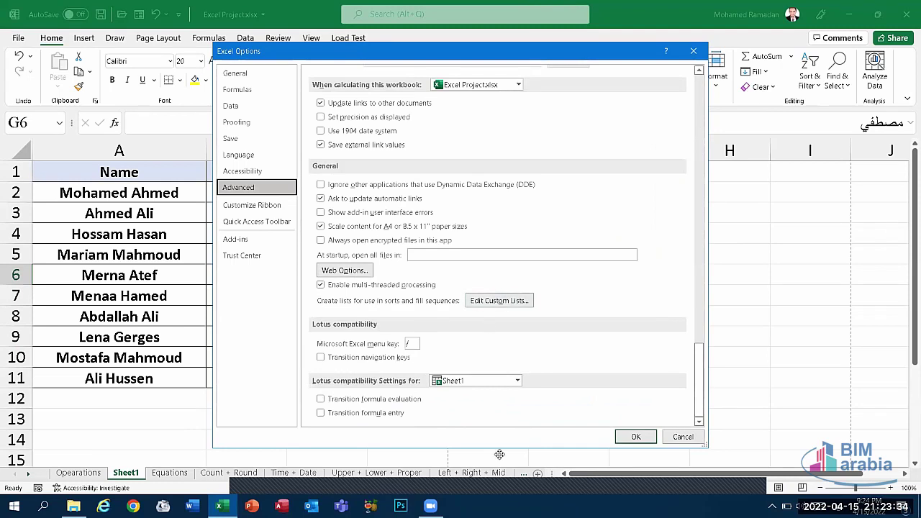
left_click(504, 301)
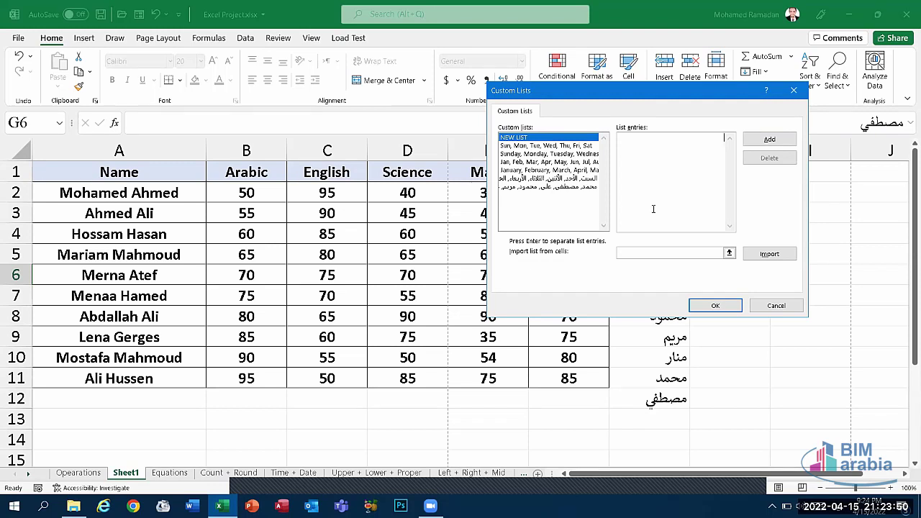
Import the student names from $A$2:$A$11 as a new custom list and close both dialogs
left_click(647, 251)
left_click_drag(90, 193, 85, 275)
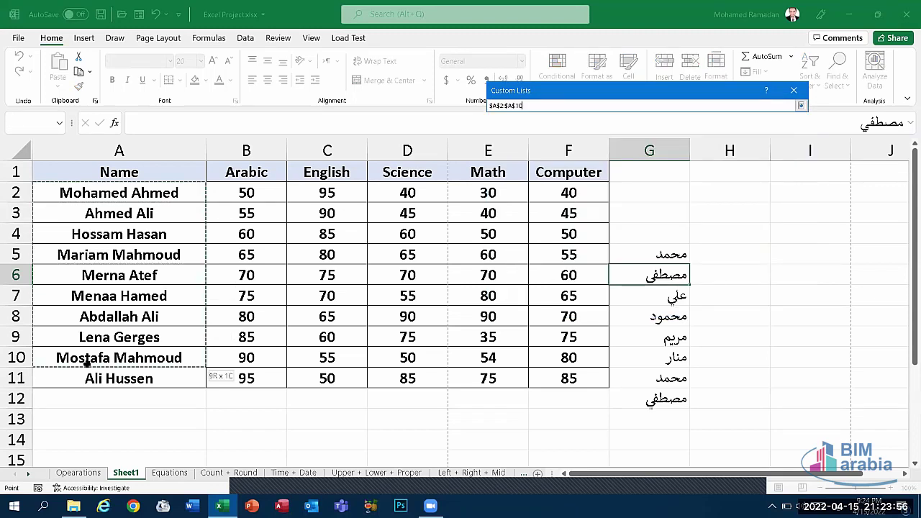
left_click_drag(85, 275, 89, 377)
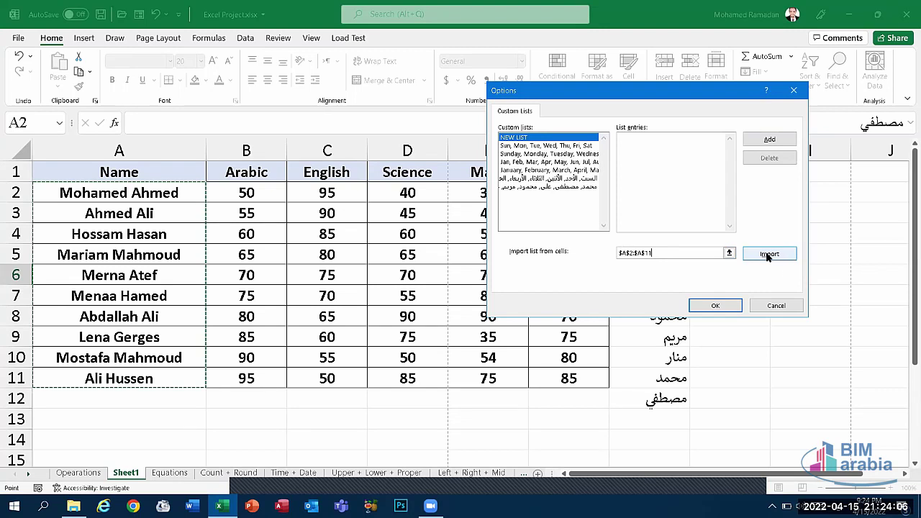
left_click(768, 254)
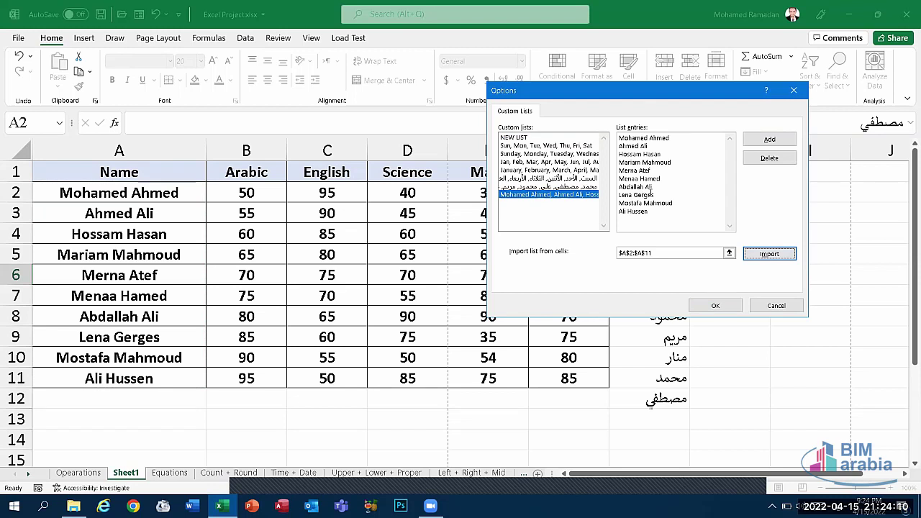
left_click(771, 142)
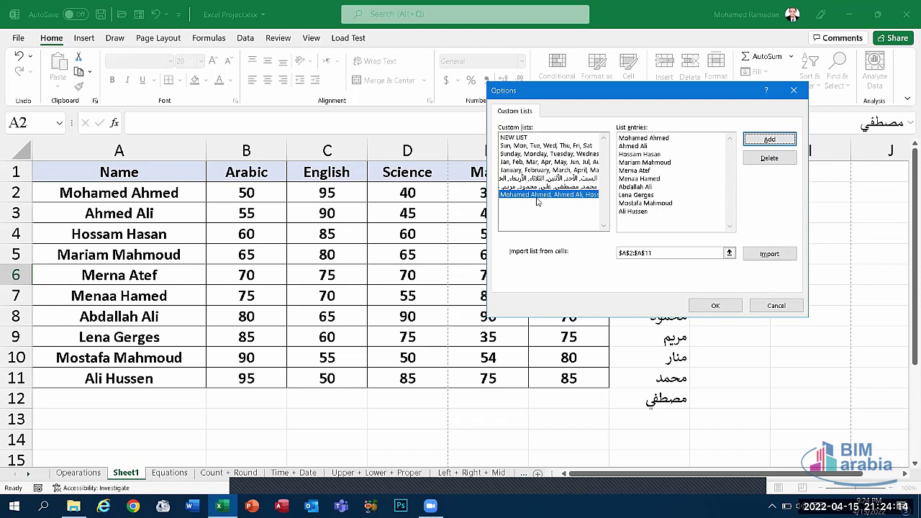
left_click(715, 305)
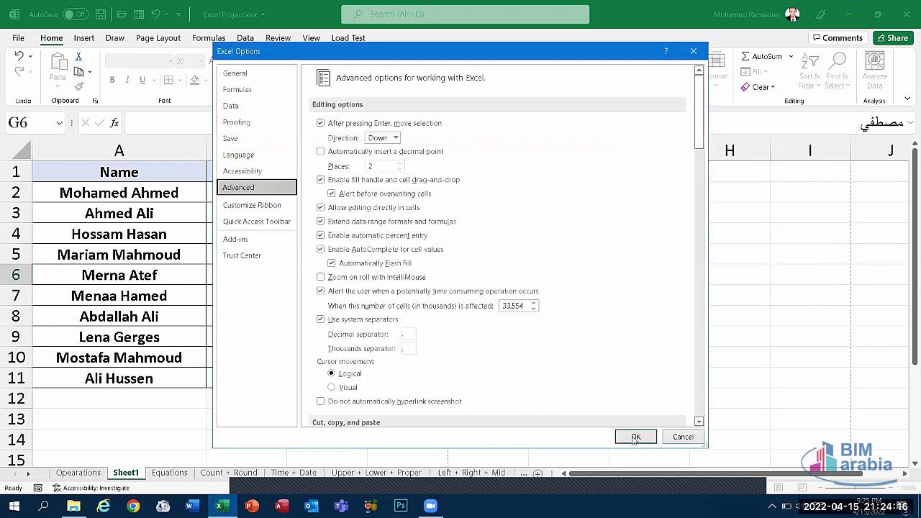
left_click(636, 440)
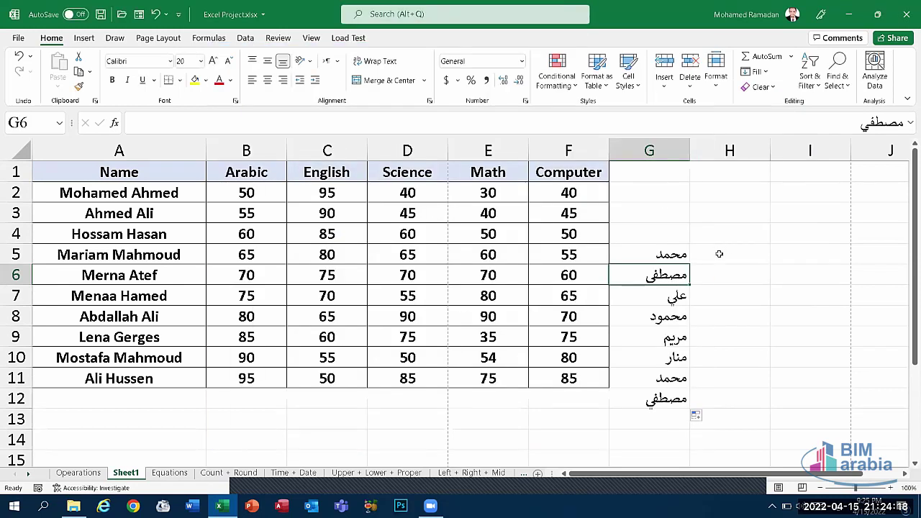
Type the first student's full name in H5 and fill H6:H12 with the names in list order
left_click(718, 254)
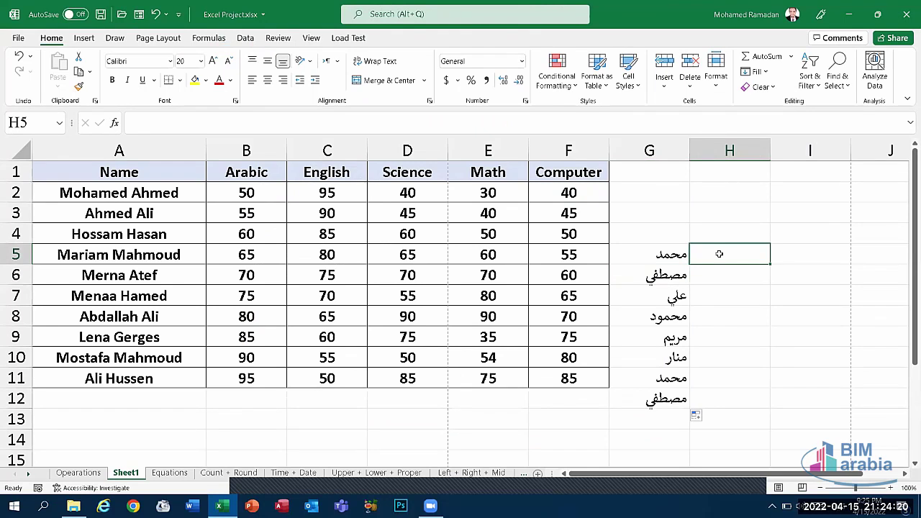
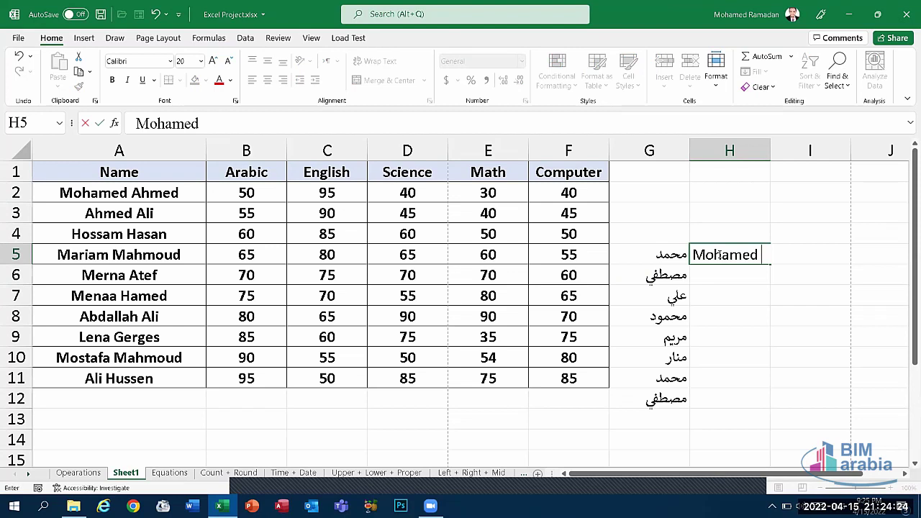
key("Return")
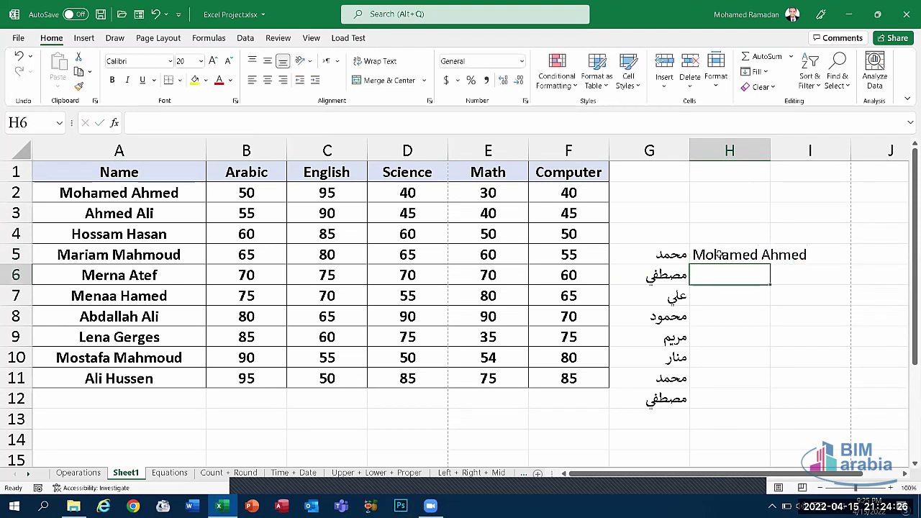
key("Up")
key("Up")
left_click(762, 253)
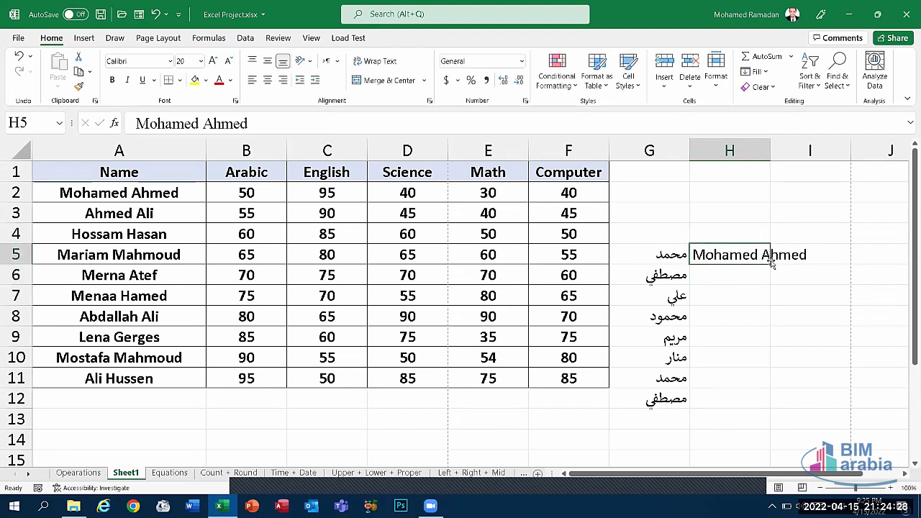
left_click_drag(770, 263, 766, 405)
left_click(752, 277)
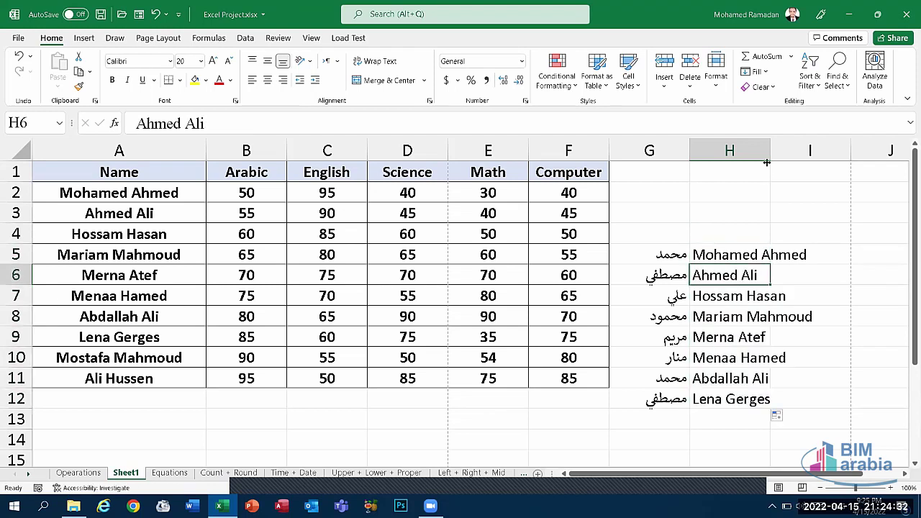
Autofit column H, then delete the test entries in G5:H13
double_click(769, 150)
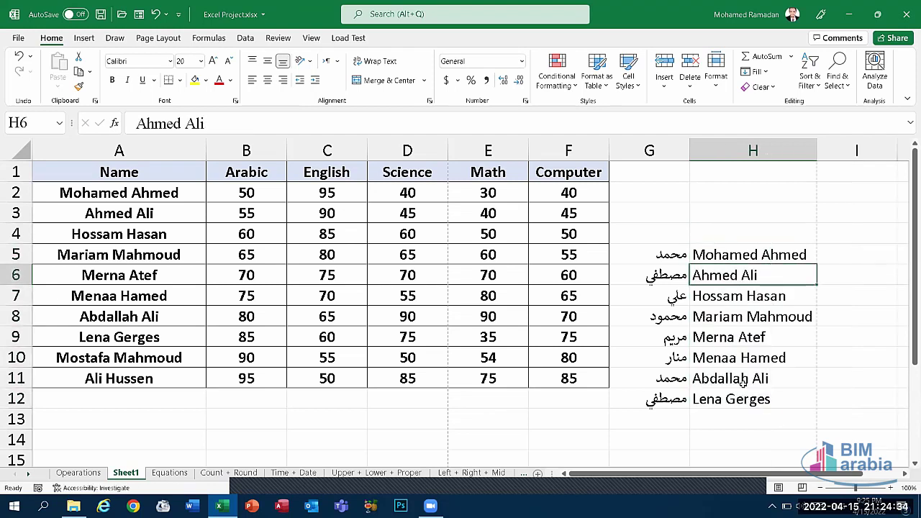
left_click_drag(744, 427, 670, 252)
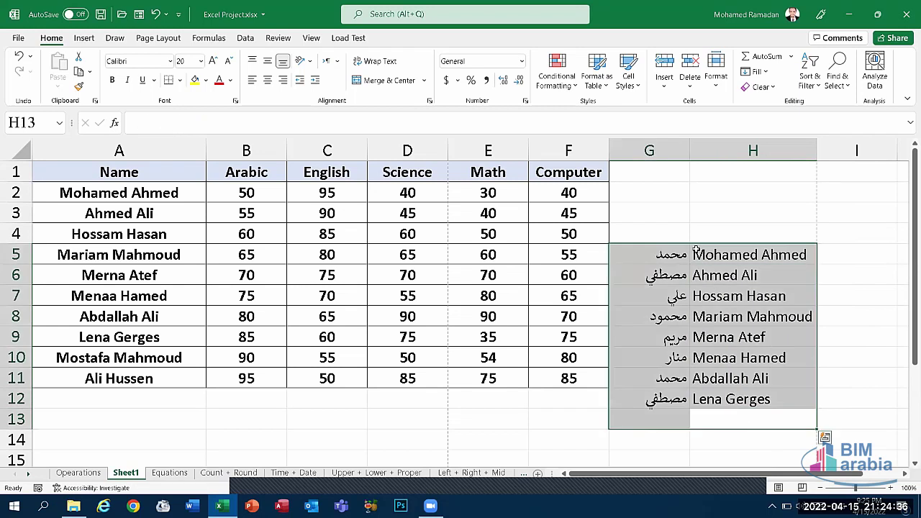
key("Delete")
Enter 1 and 2 in G2:G3 and extend the series down to 11 in G12
left_click(654, 193)
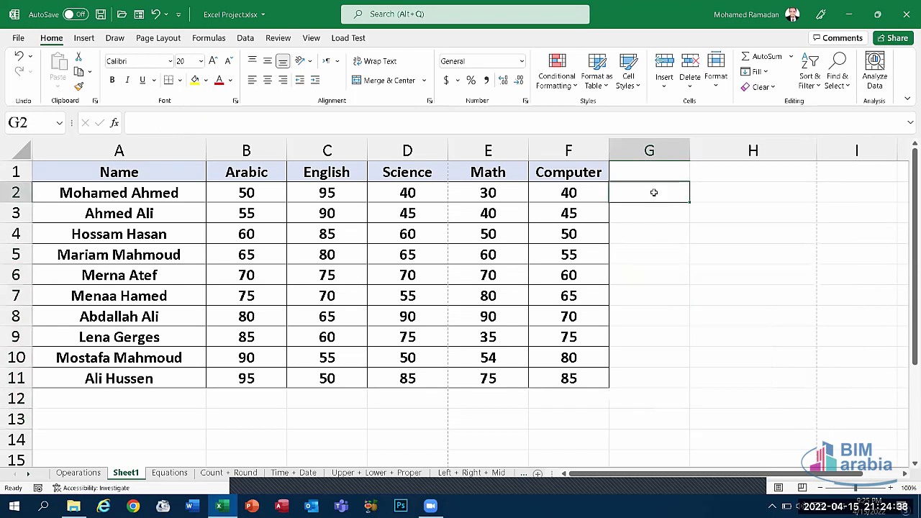
type("1")
type("2")
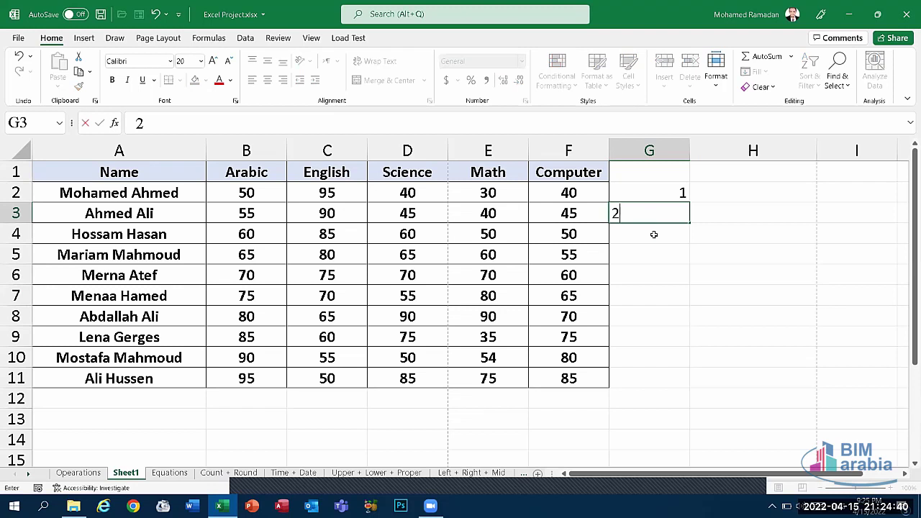
key("Return")
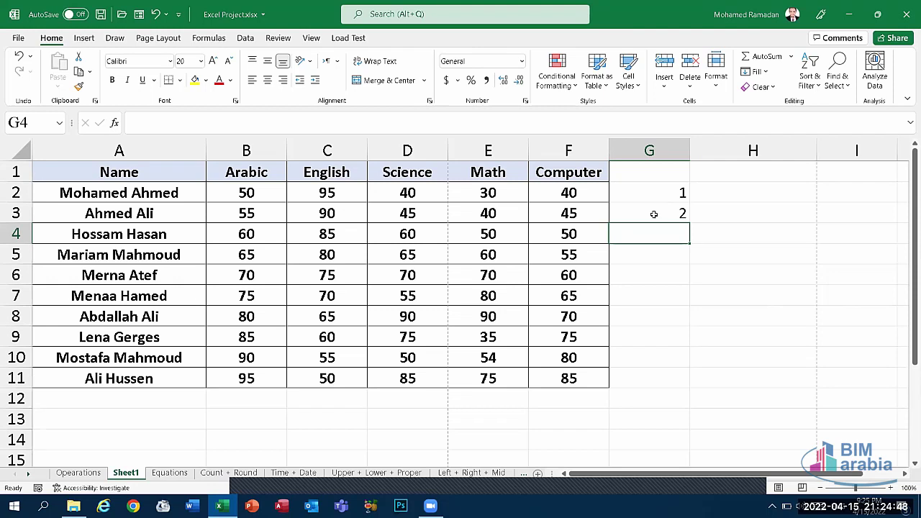
mouse_move(648, 190)
left_mouse_down()
mouse_move(642, 204)
mouse_move(635, 191)
mouse_move(637, 209)
left_mouse_up()
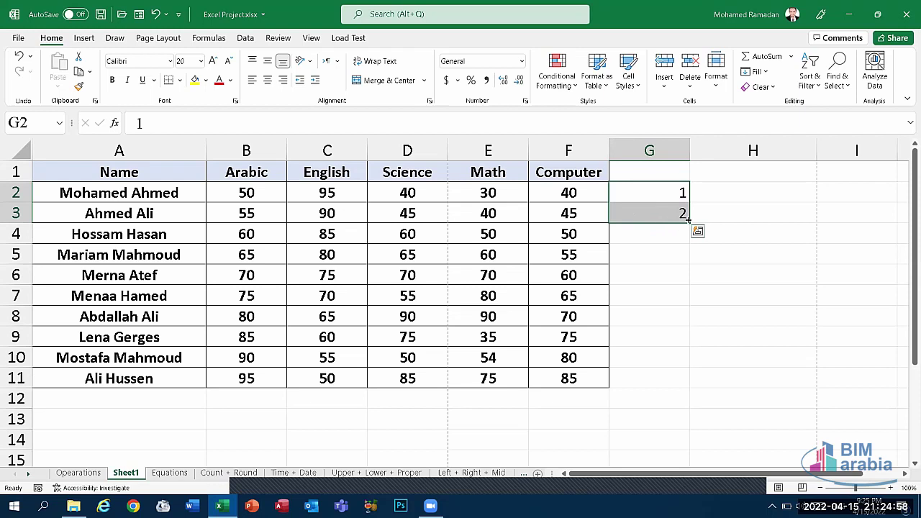
left_click_drag(687, 220, 681, 409)
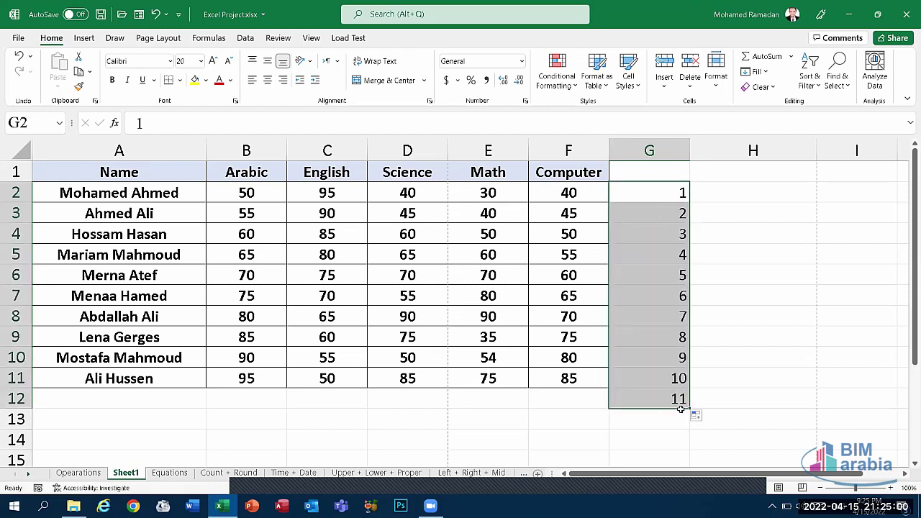
left_click(713, 187)
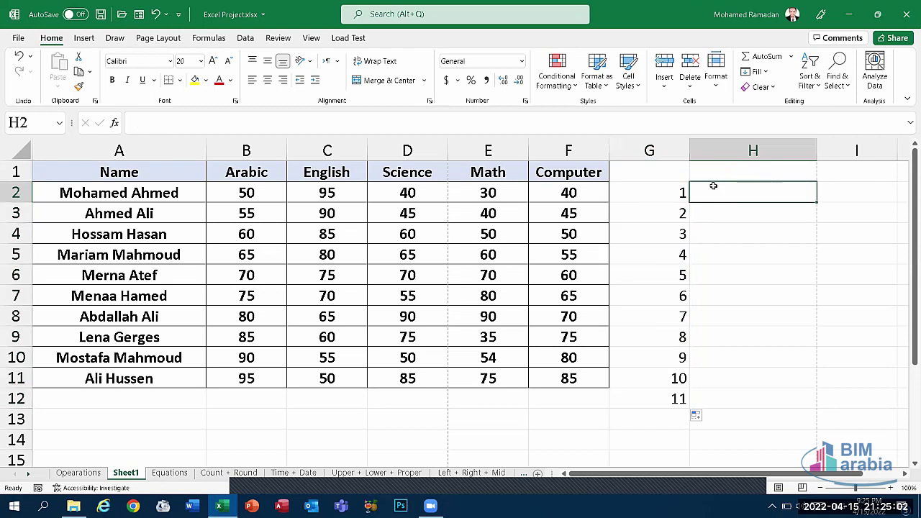
Replace the 1–11 numbers with a 3, 6 series running to 33 in G12
left_click_drag(649, 193, 649, 400)
key("Delete")
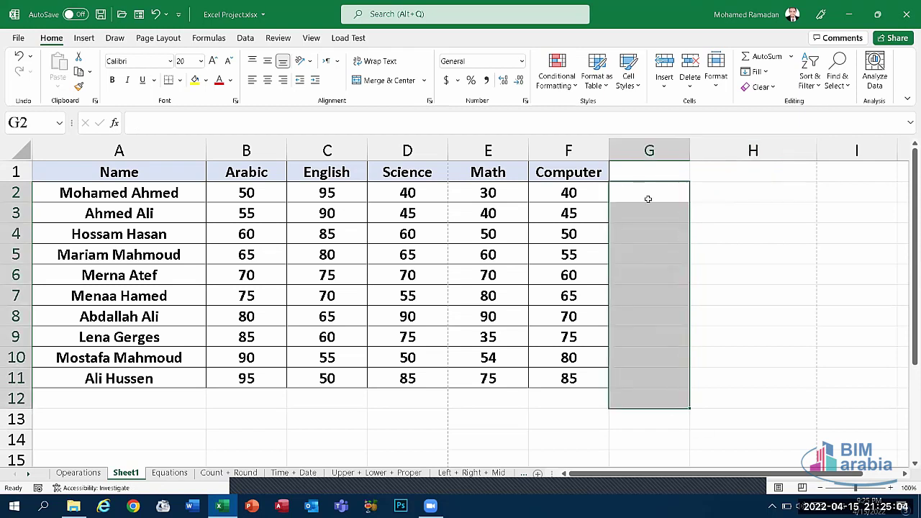
left_click(646, 188)
type("3")
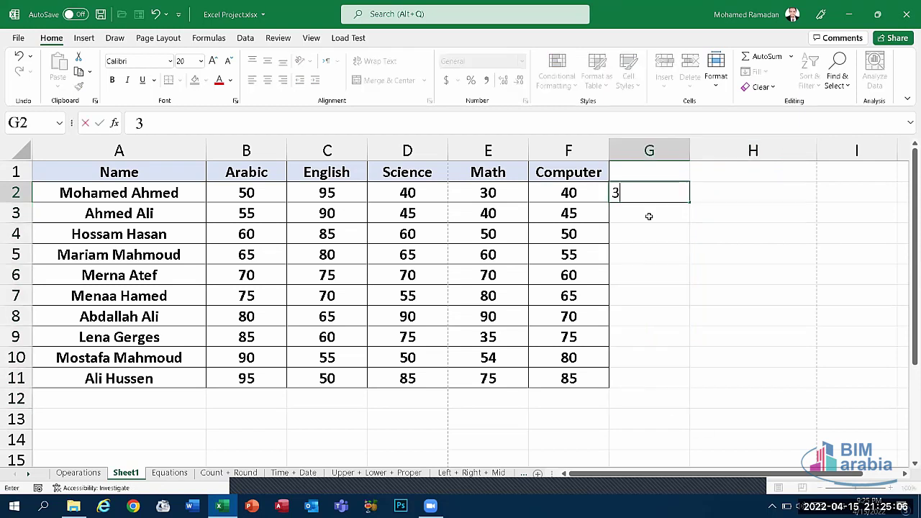
key("Return")
type("6")
key("Return")
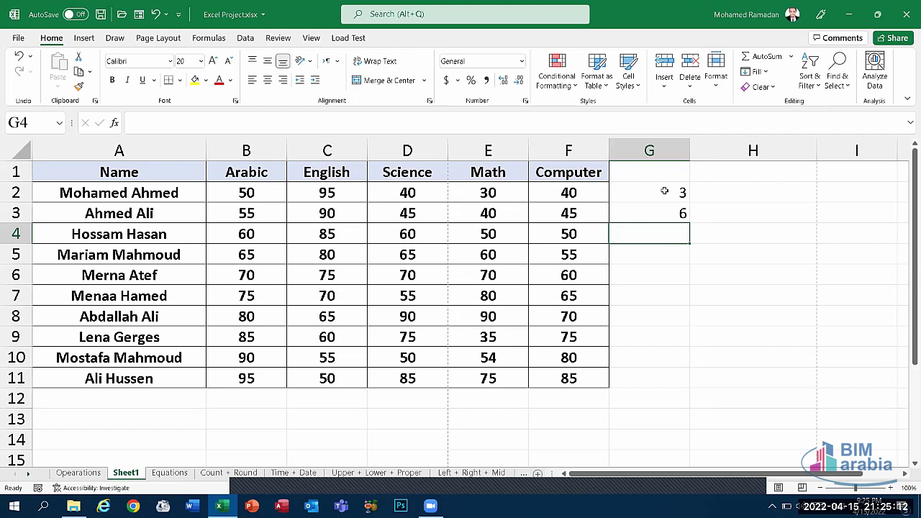
mouse_move(664, 190)
left_mouse_down()
mouse_move(655, 211)
mouse_move(689, 404)
left_mouse_up()
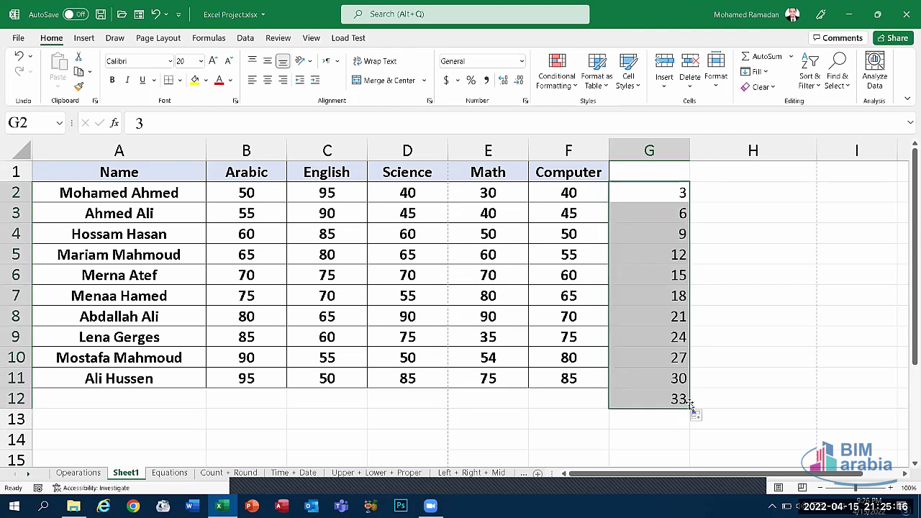
Clear the 3-to-33 series, enter sat in G2 and fill day names down to G11
key("Delete")
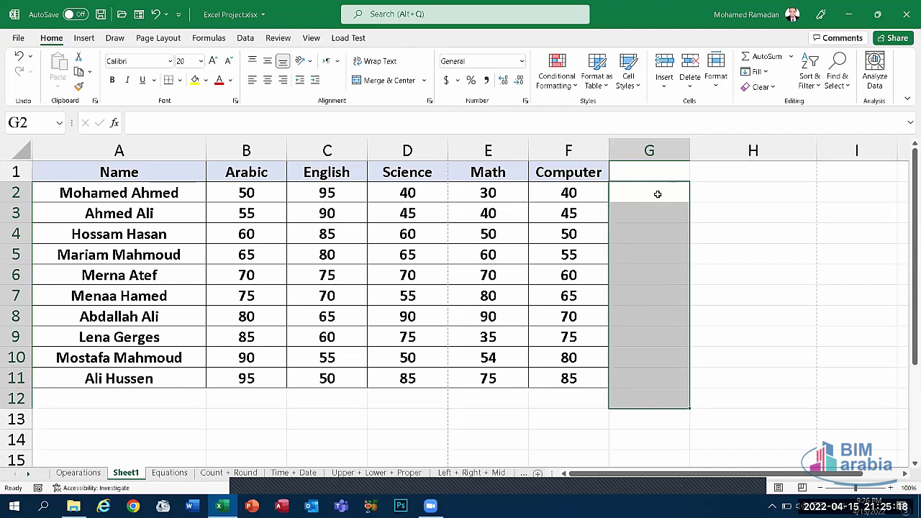
left_click(667, 191)
type("hg")
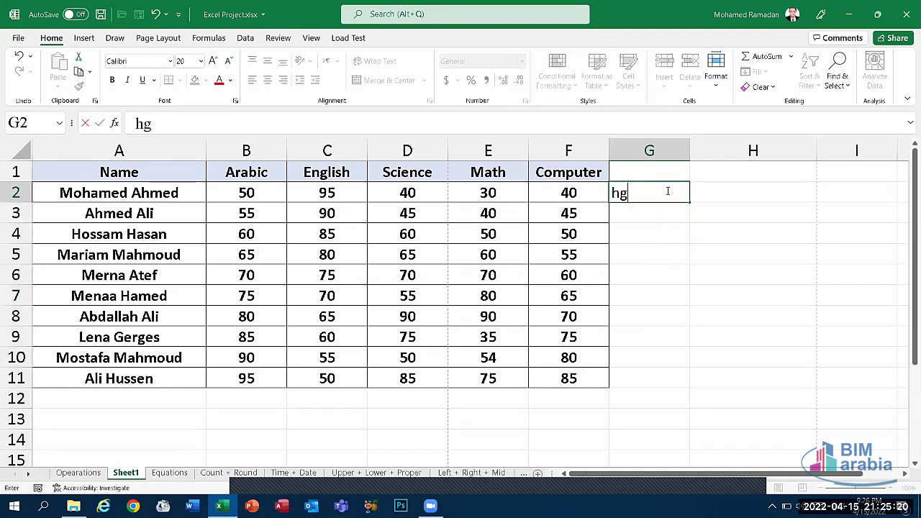
key("BackSpace")
key("BackSpace")
type("sat")
key("Return")
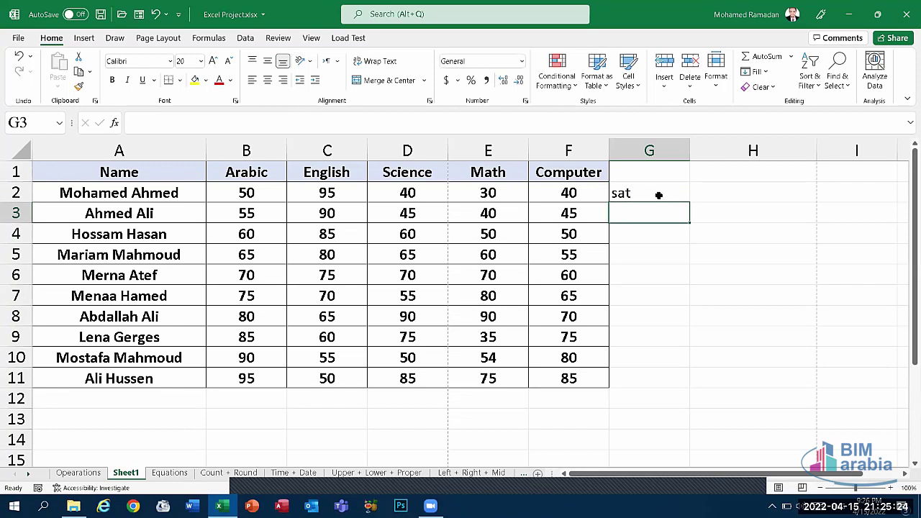
left_click(659, 195)
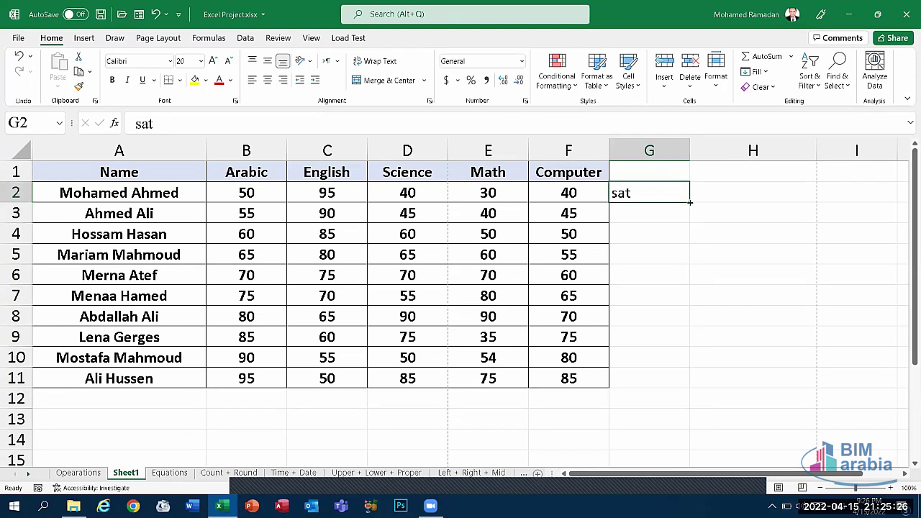
left_click_drag(690, 203, 688, 387)
left_click(631, 213)
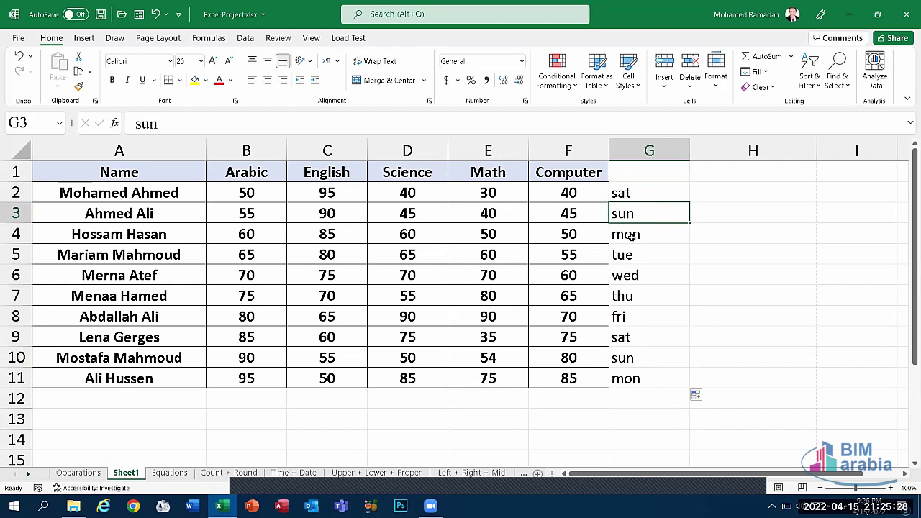
left_click(632, 236)
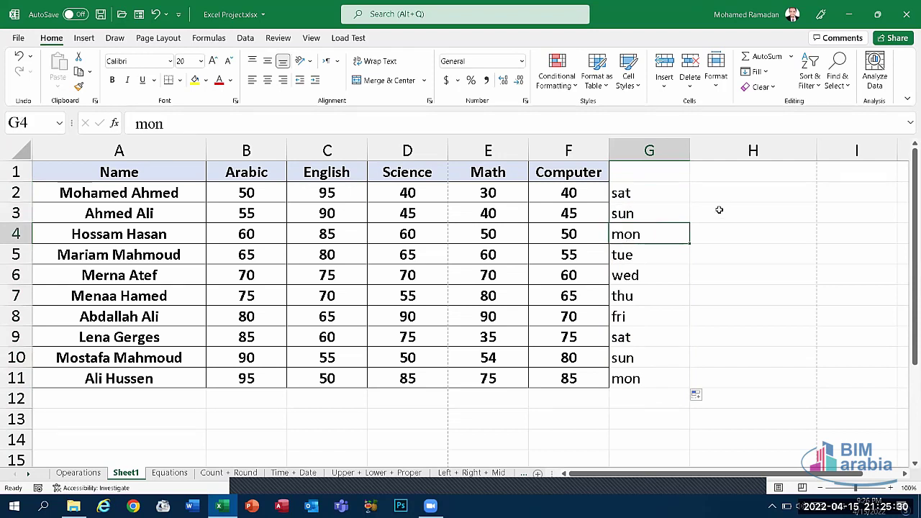
Enter jan in H2 and fill month names down to H11, then clear both lists
key("Up")
key("Up")
key("Right")
type("jan")
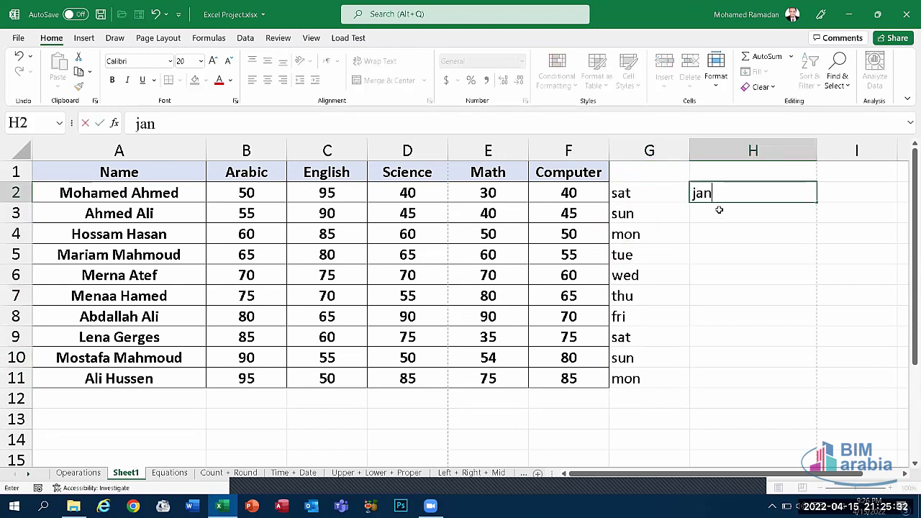
key("ctrl+Return")
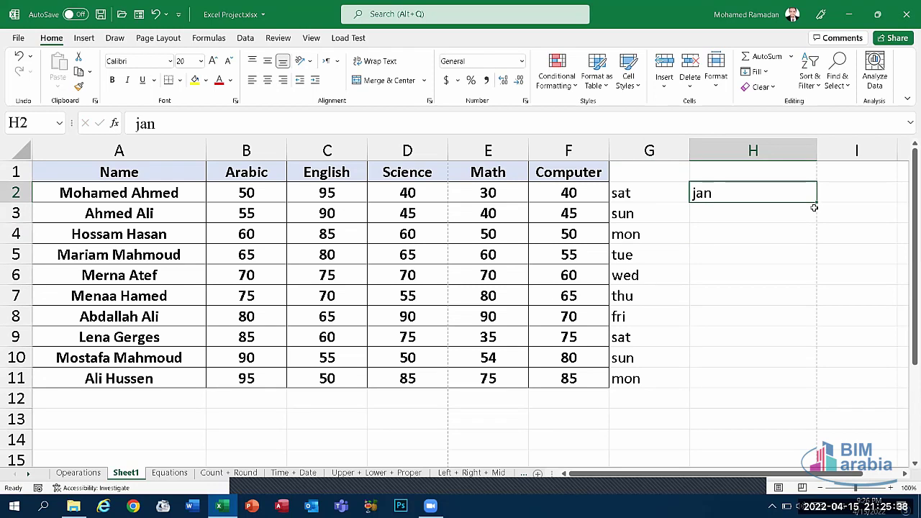
double_click(814, 207)
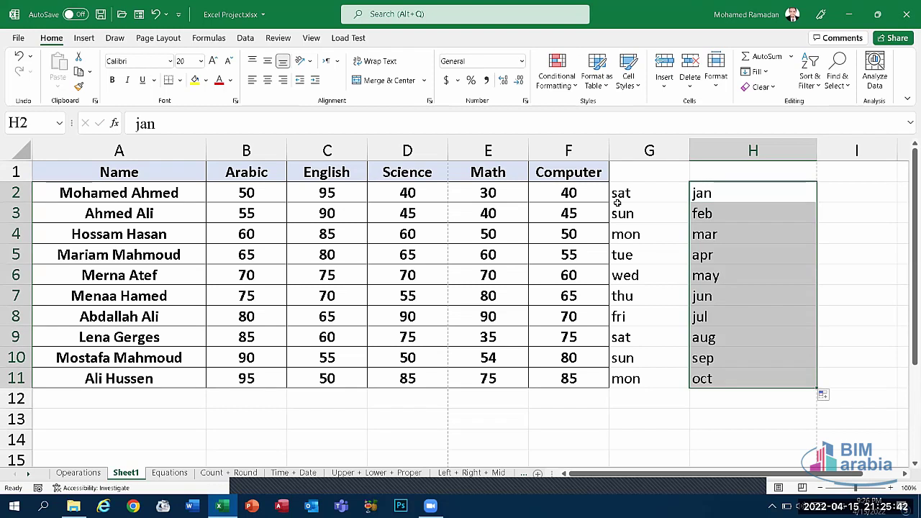
left_click(617, 203, "shift")
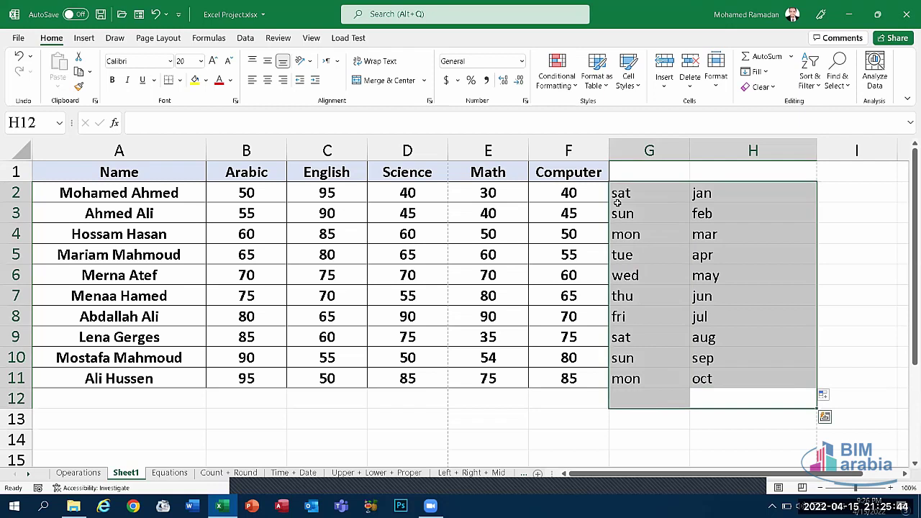
key("Delete")
left_click(617, 209)
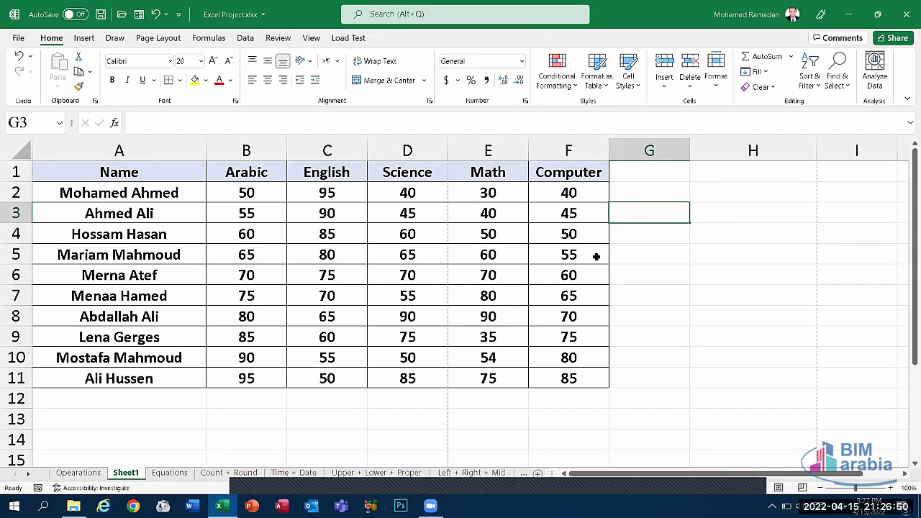
Switch to Arabic input, enter السبت in G3 and fill weekday names down to G10
type("hg")
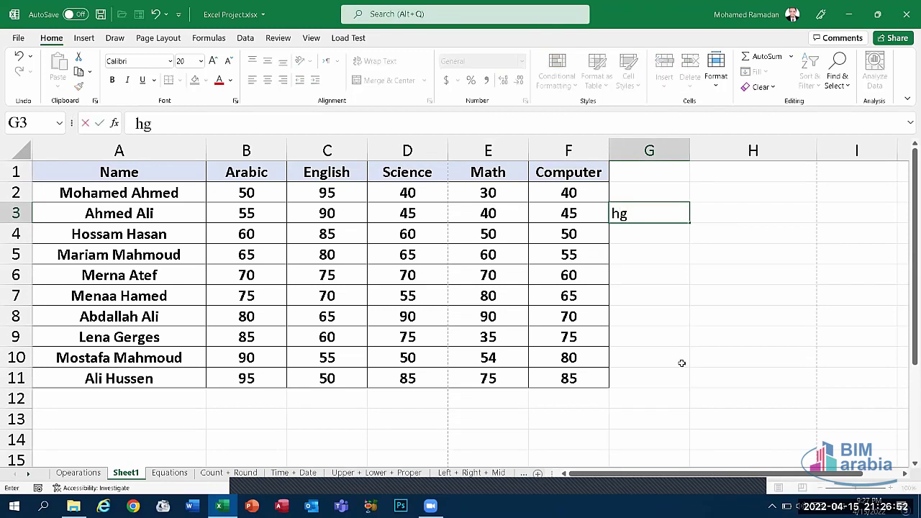
key("BackSpace")
key("BackSpace")
key("super+space")
type("الس")
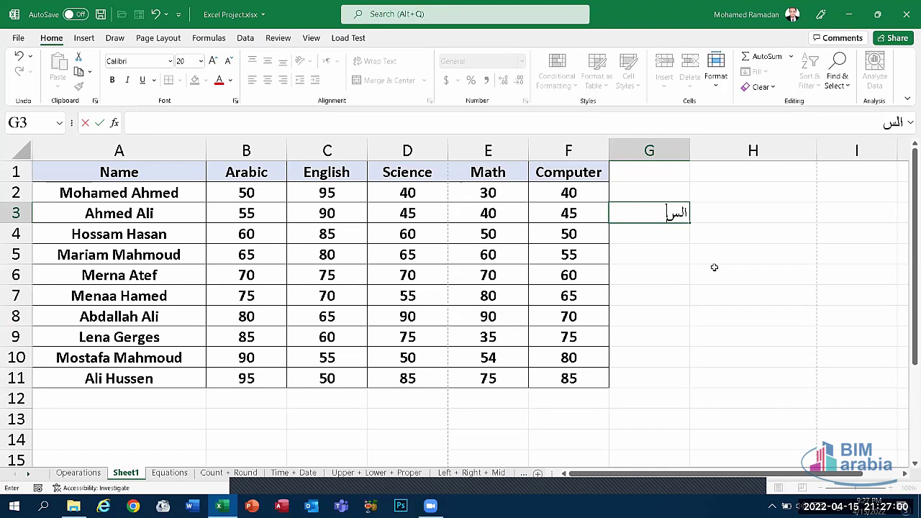
type("بت")
key("Return")
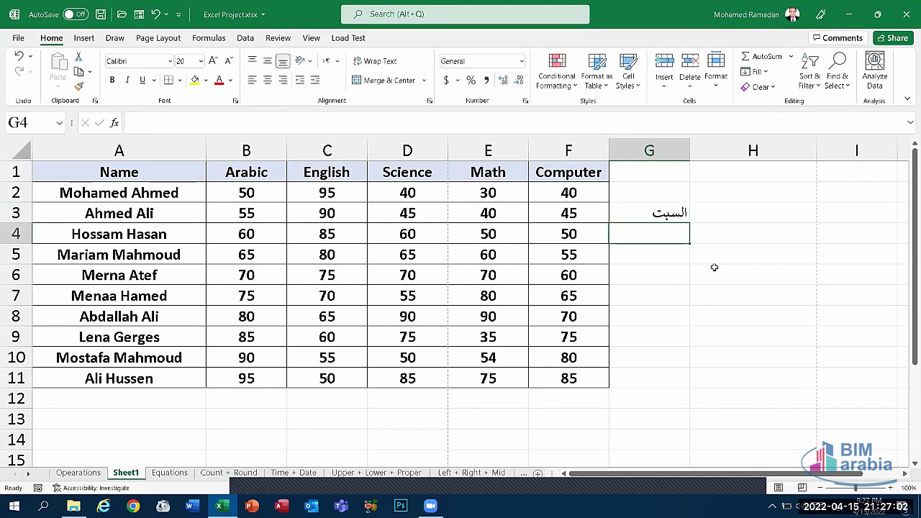
left_click(650, 206)
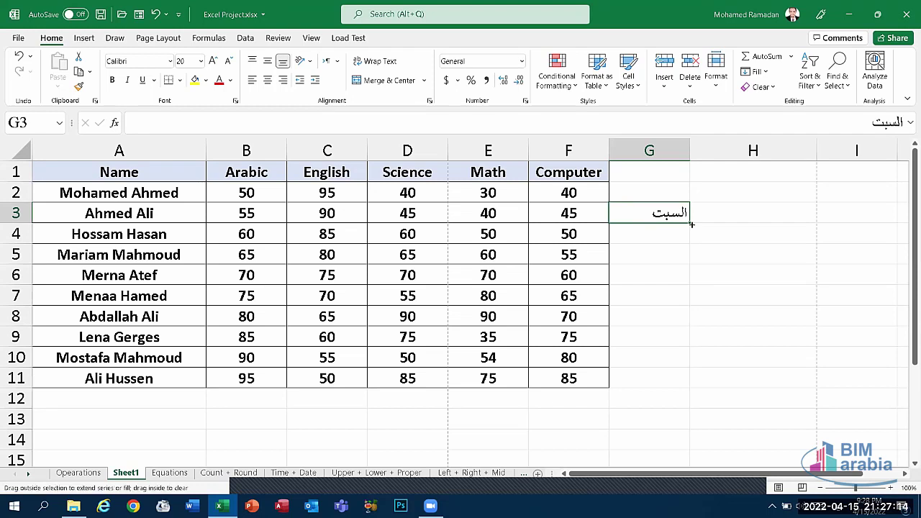
left_click_drag(691, 225, 710, 364)
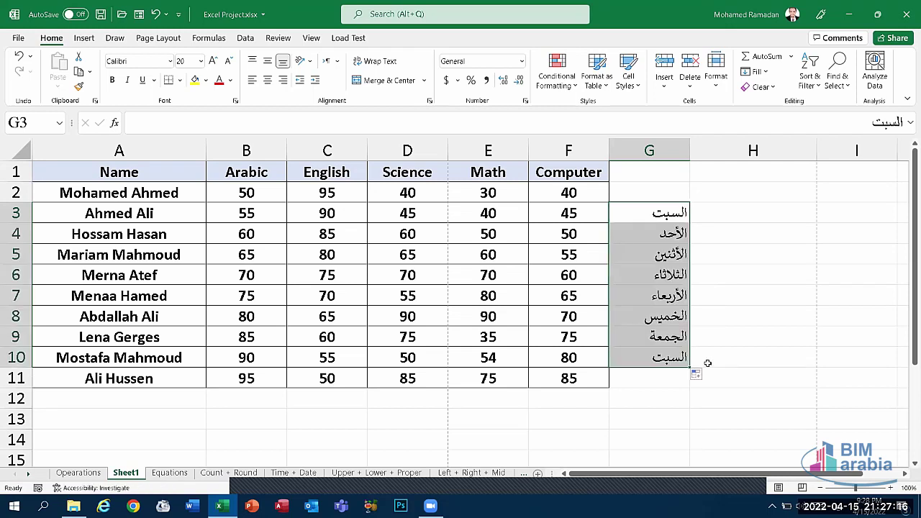
left_click(644, 232)
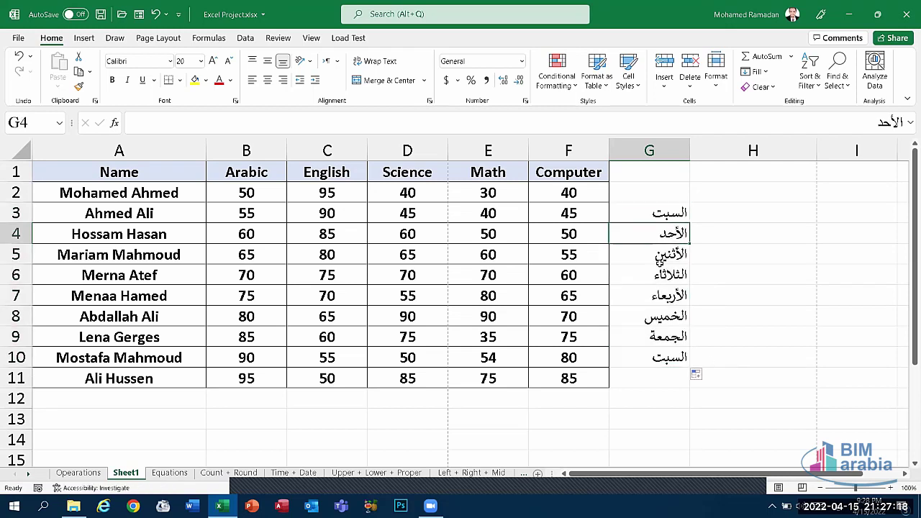
left_click(733, 209)
type("سب")
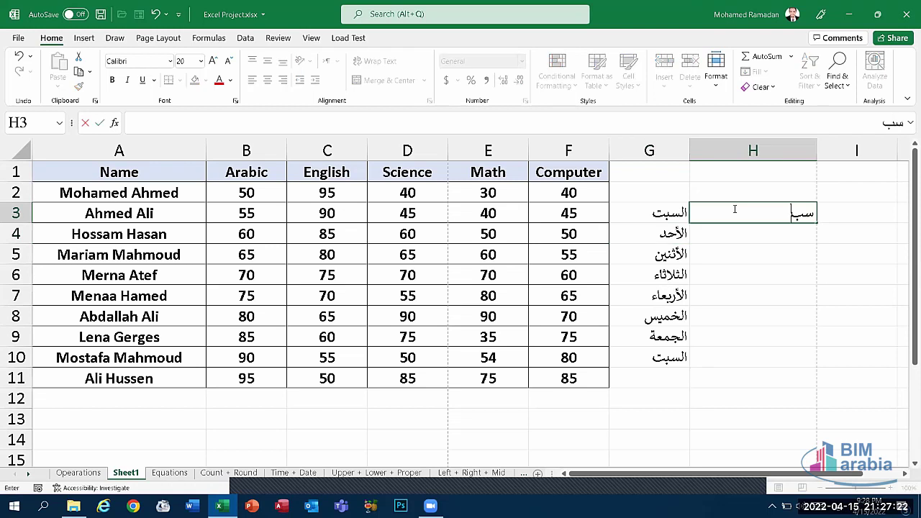
type("ت")
key("Return")
left_click(734, 209)
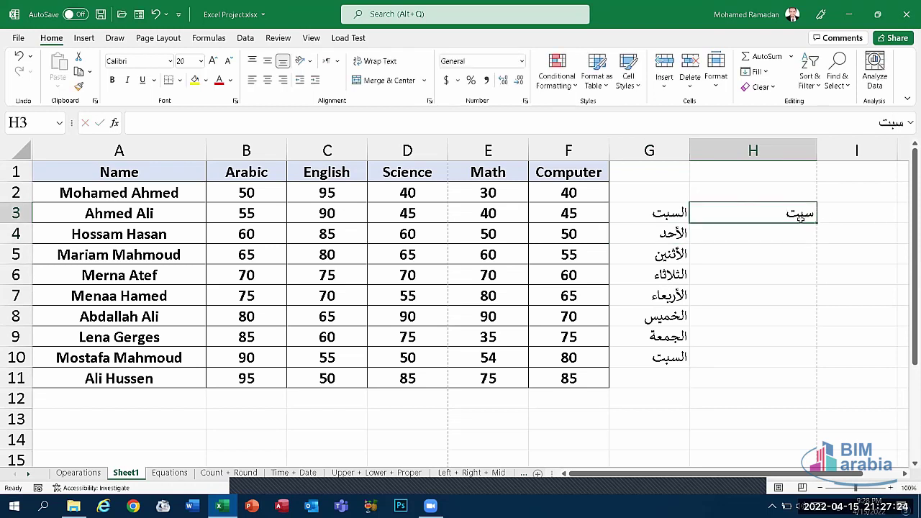
left_click_drag(818, 222, 807, 362)
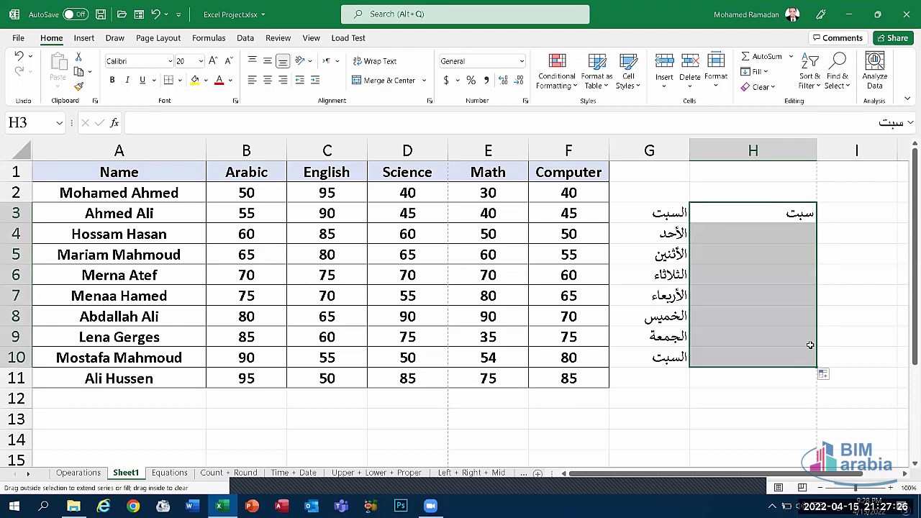
left_click(770, 260)
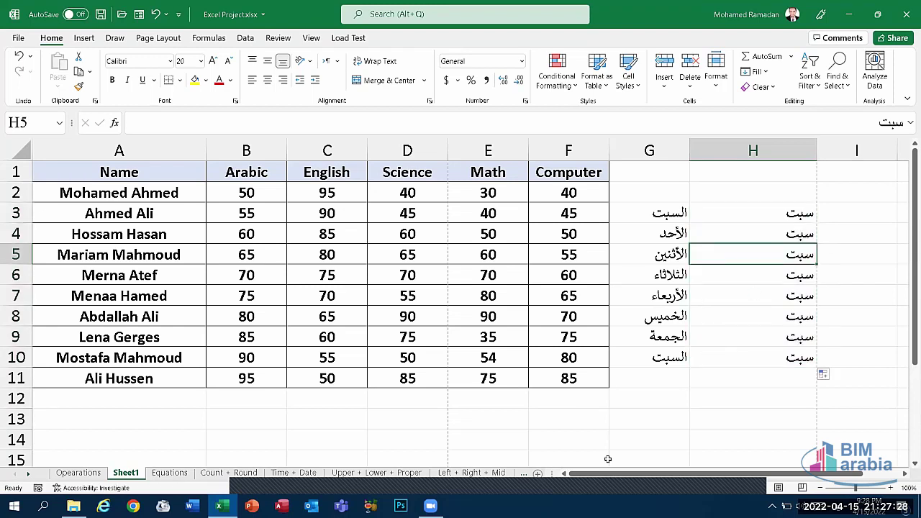
left_click(648, 213)
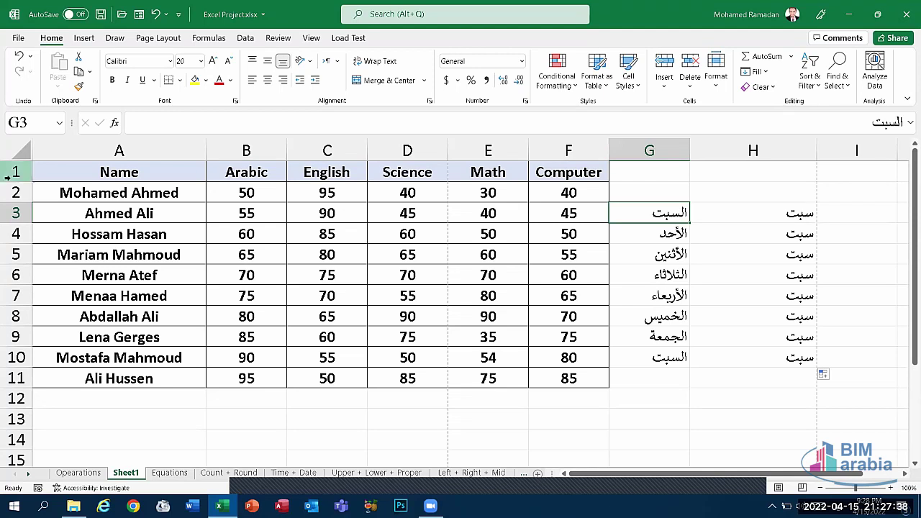
Open Edit Custom Lists from File > Options > Advanced, under the General section
left_click(19, 38)
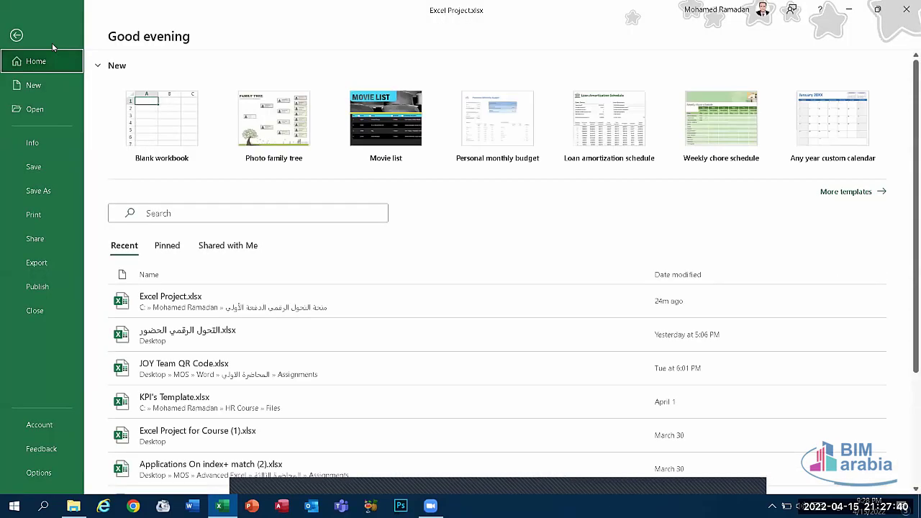
left_click(39, 472)
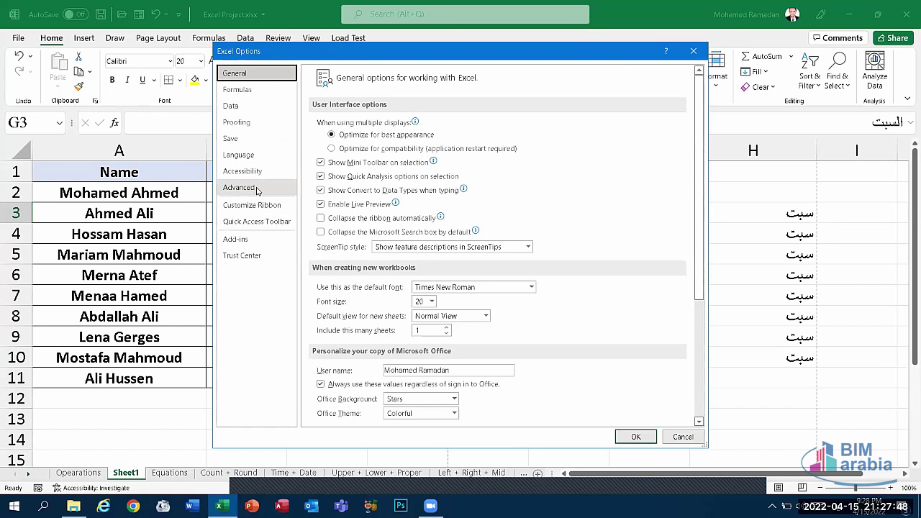
left_click(269, 188)
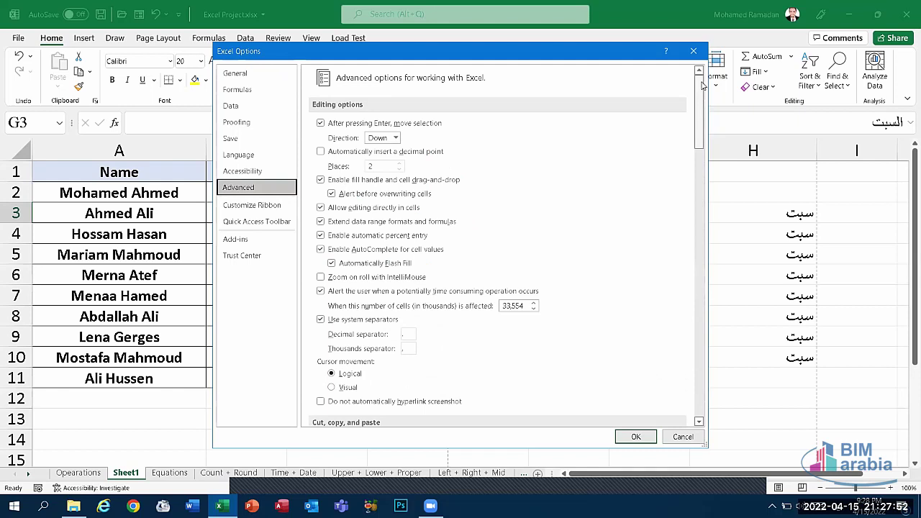
left_click_drag(699, 133, 702, 403)
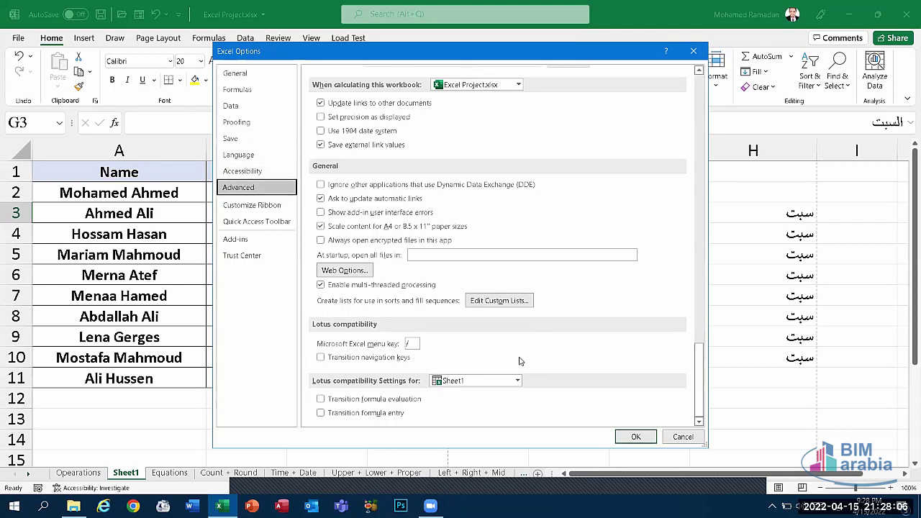
left_click(495, 303)
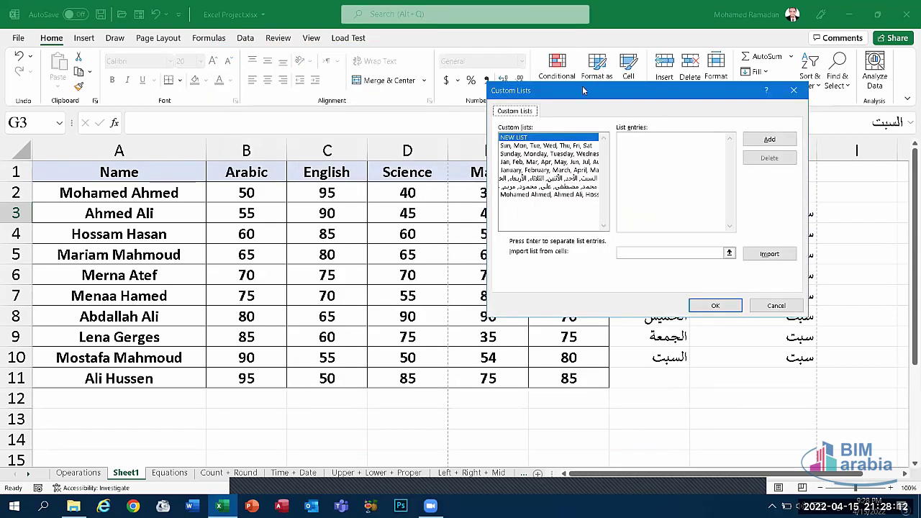
Type Arabic weekday entries (السبت, أ, اء, الجمعة) into a new custom list
left_click_drag(583, 90, 497, 93)
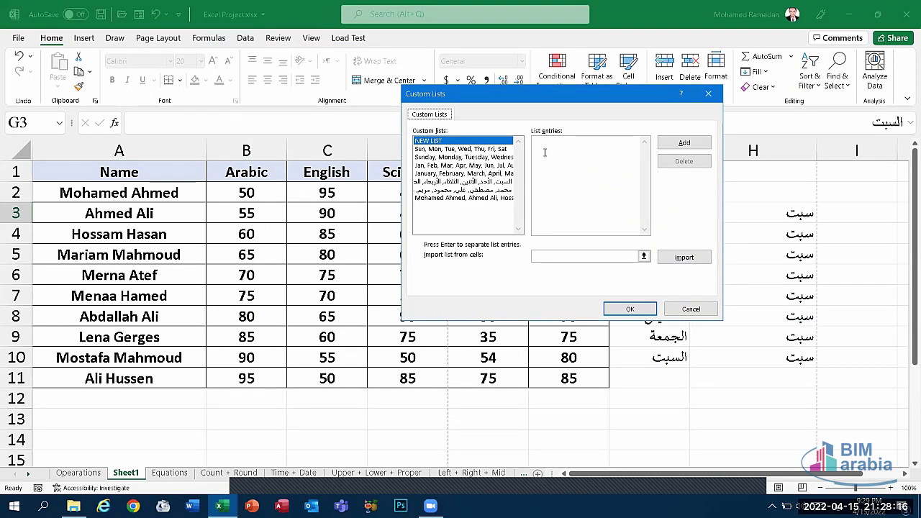
left_click(623, 148)
type("السبت")
key("Return")
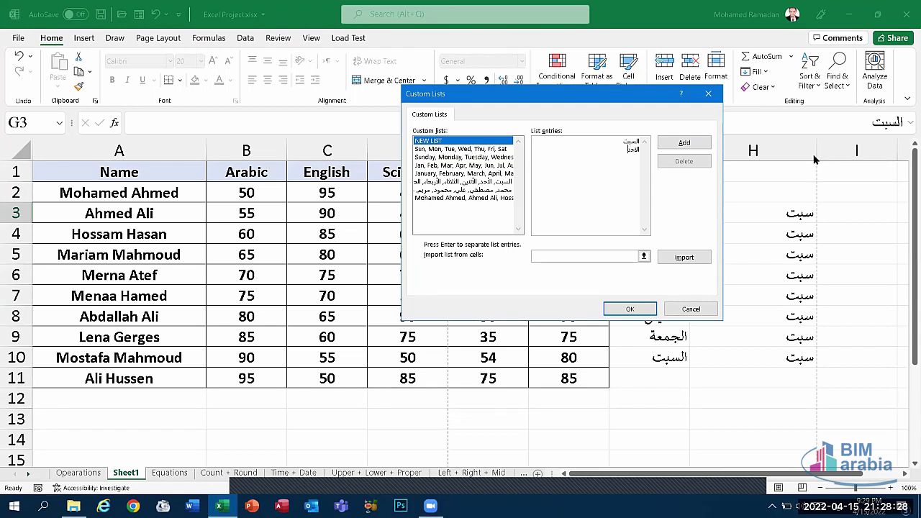
key("Return")
type("أثنين")
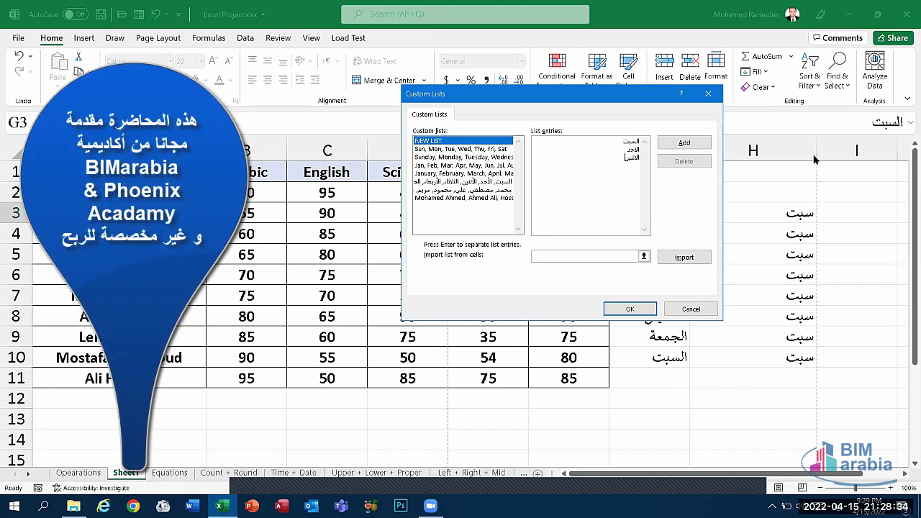
key("Return")
type("ال")
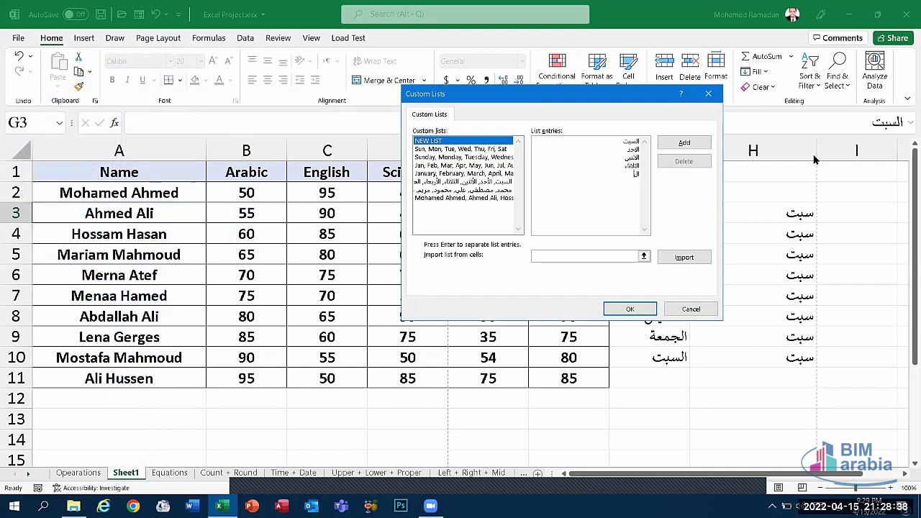
type("ء")
key("Return")
type("الج")
type("معة")
Delete the typed list entries and close the Custom Lists and Options dialogs
left_click(462, 182)
left_click(665, 147)
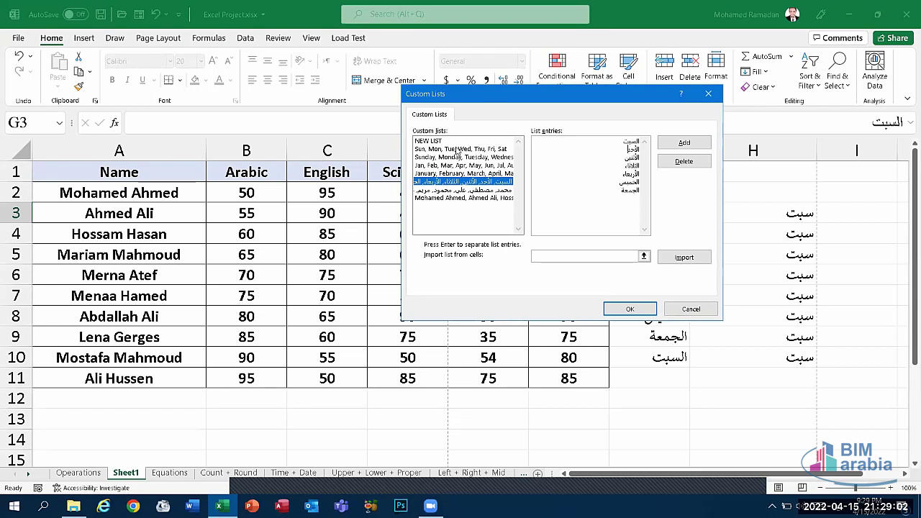
left_click_drag(621, 210, 653, 117)
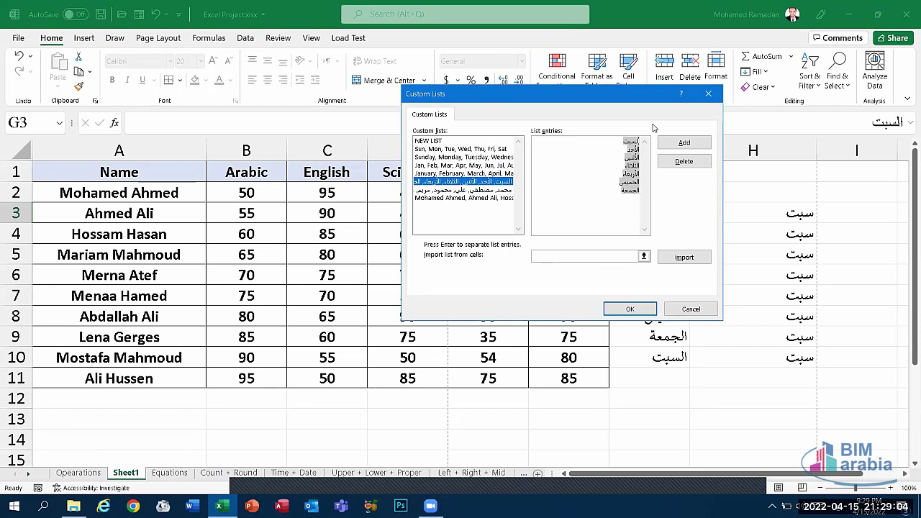
key("Delete")
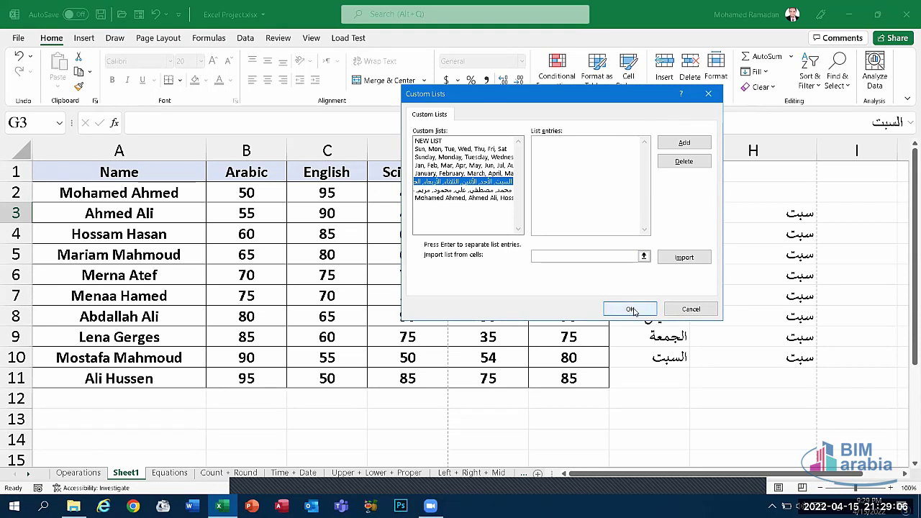
left_click(630, 309)
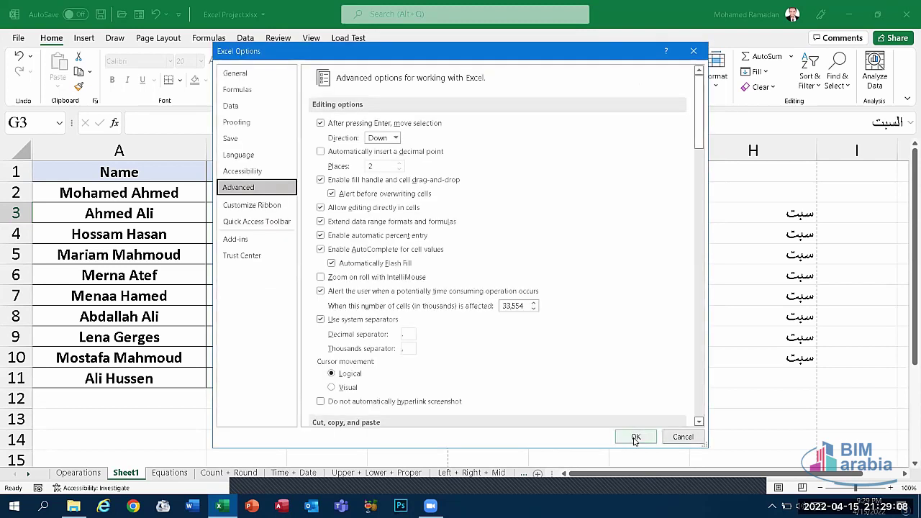
left_click(637, 437)
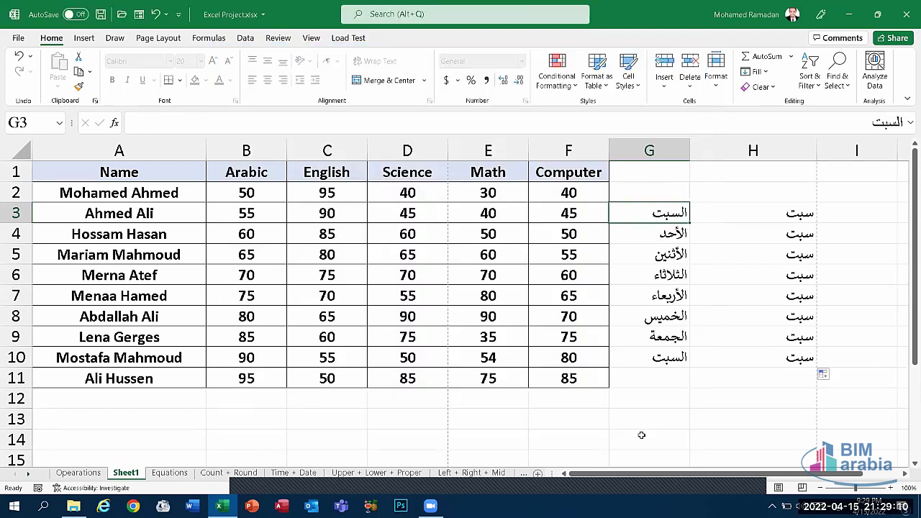
Clear the Arabic weekday entries from G3:H10
left_click(670, 296)
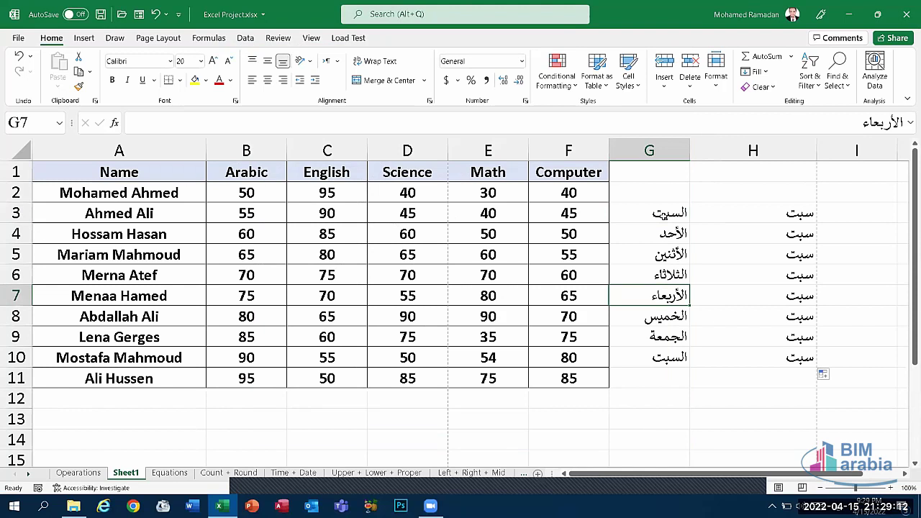
left_click_drag(664, 213, 768, 361)
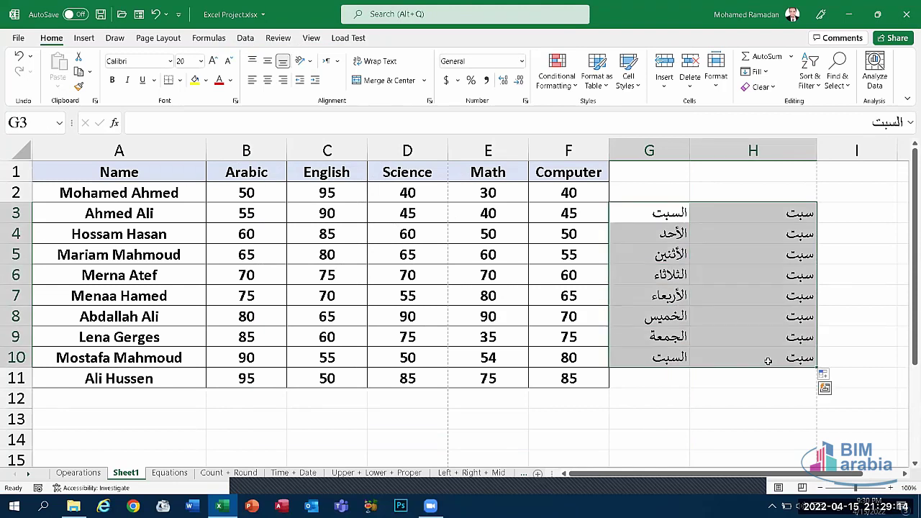
key("Delete")
left_click(642, 218)
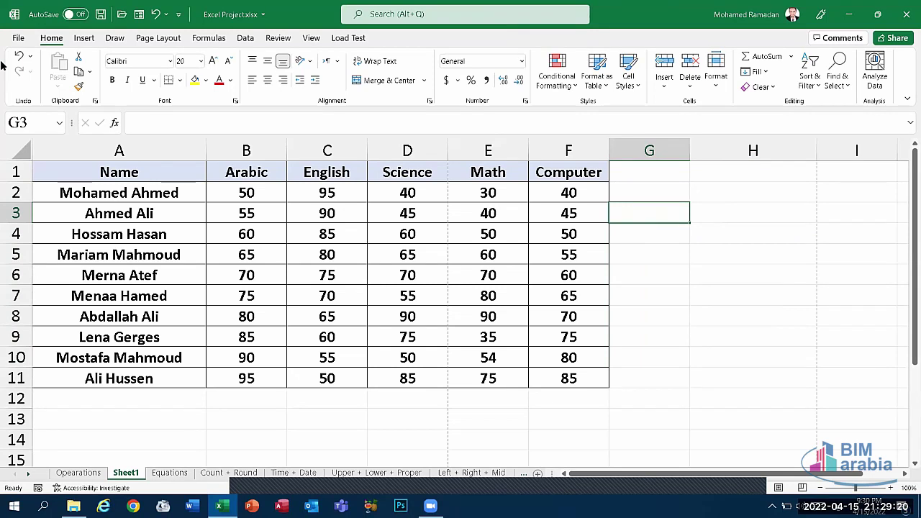
Undo a misplaced insert, then insert two empty columns B and C before the Arabic grades
left_click(115, 146)
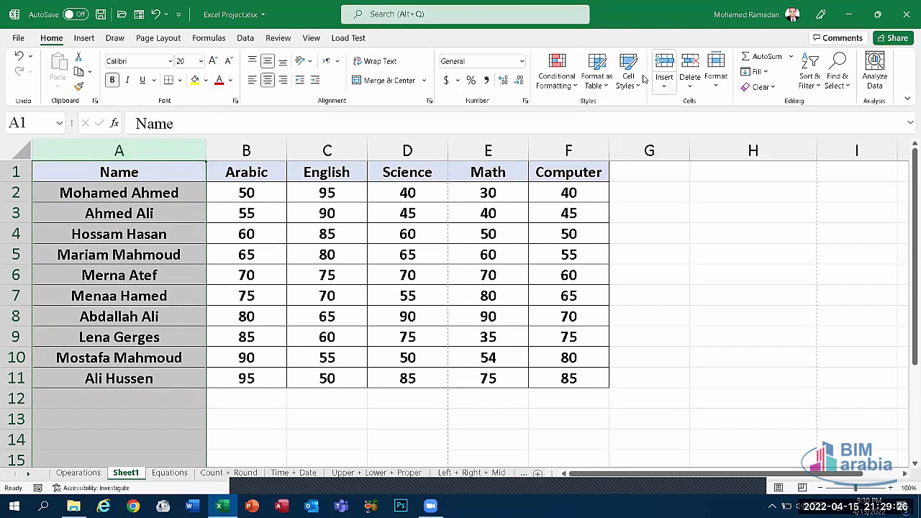
left_click(664, 64)
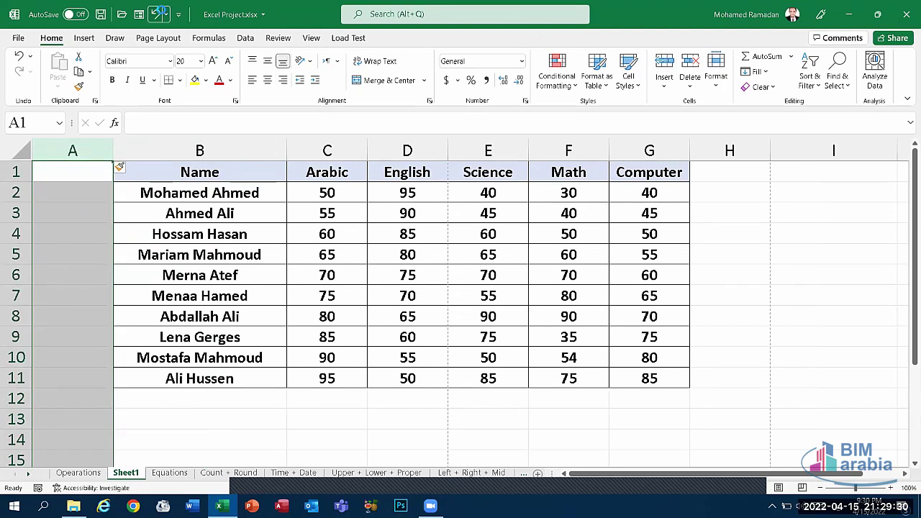
left_click(154, 14)
left_click(243, 150)
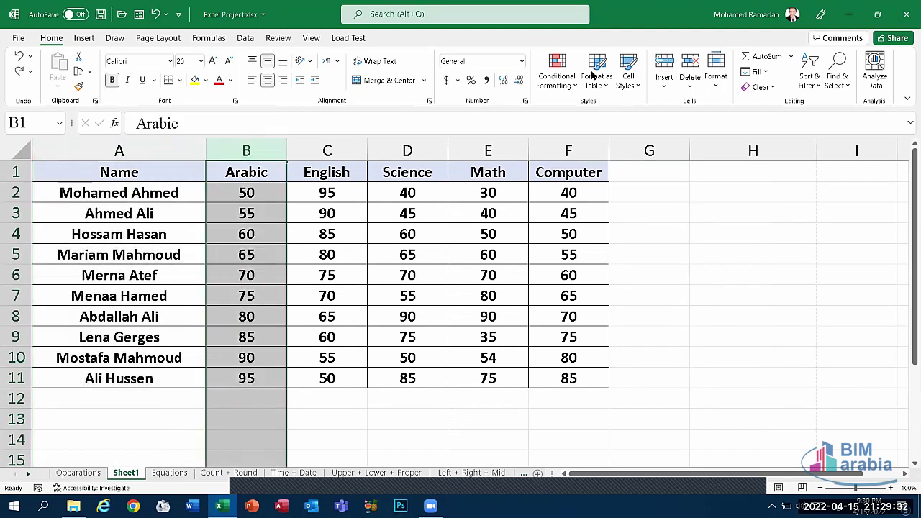
left_click(665, 62)
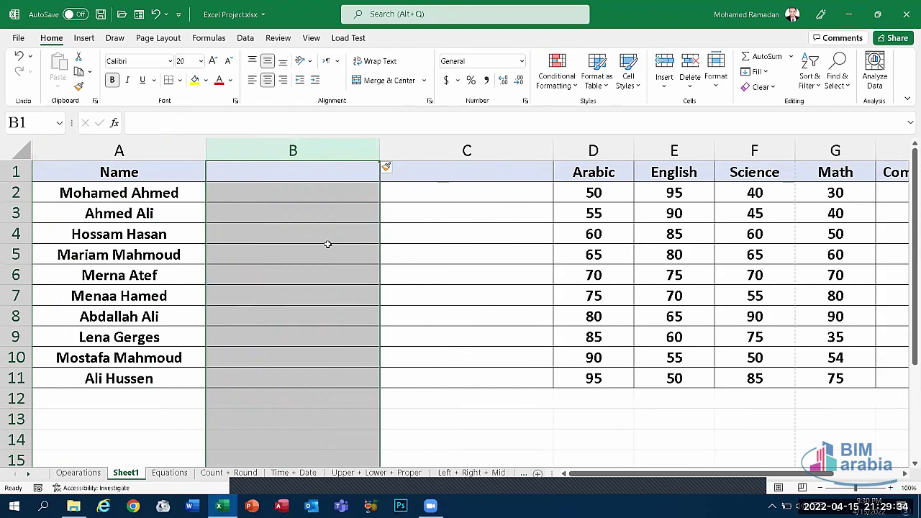
left_click(327, 249)
left_click(470, 151)
left_click(360, 194)
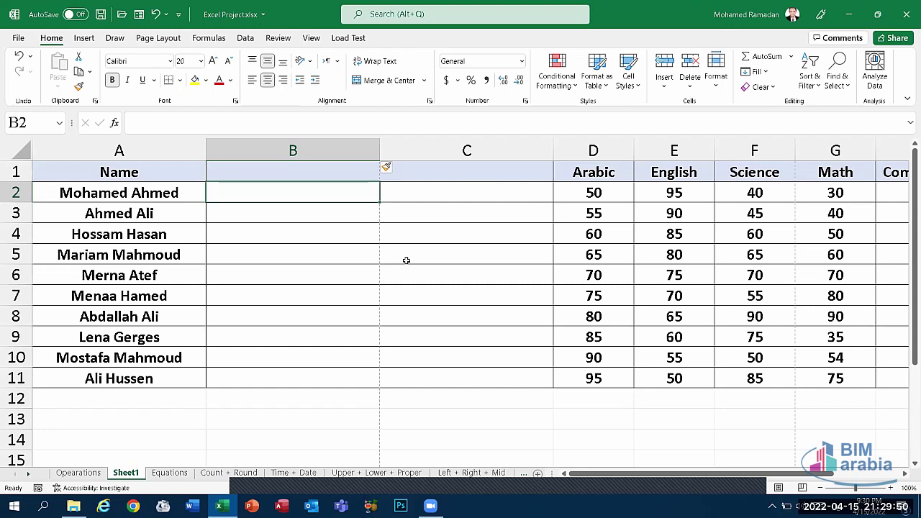
Select column A with the students' full names and switch to the Data tab
left_click(162, 190)
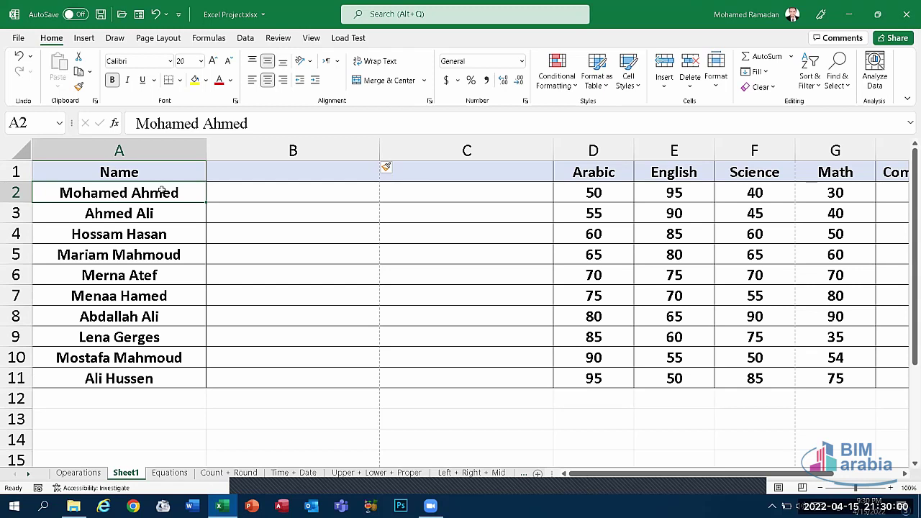
left_click(151, 150)
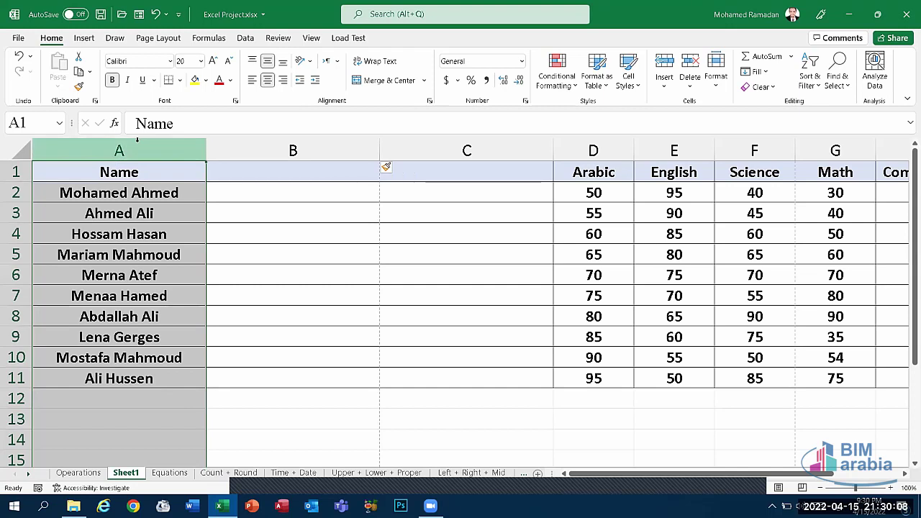
left_click(244, 39)
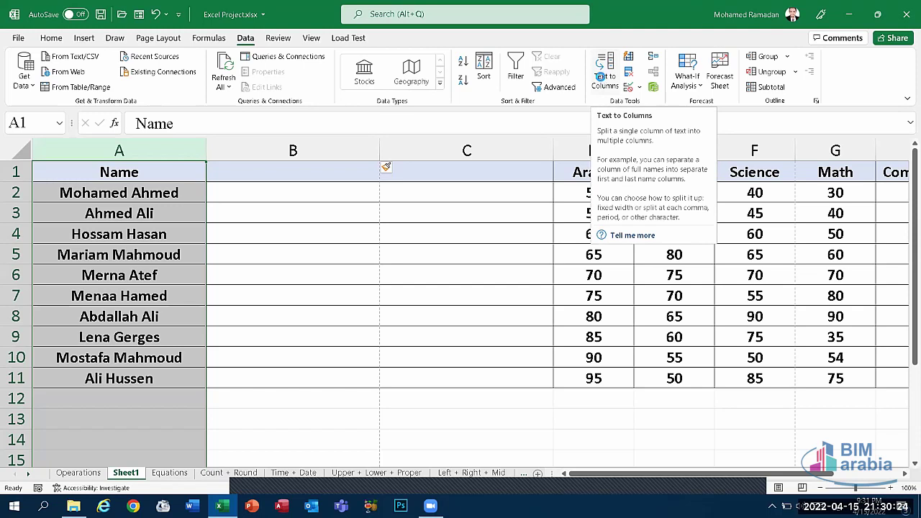
Launch Text to Columns with Delimited kept and advance to step 2 of 3
left_click(603, 81)
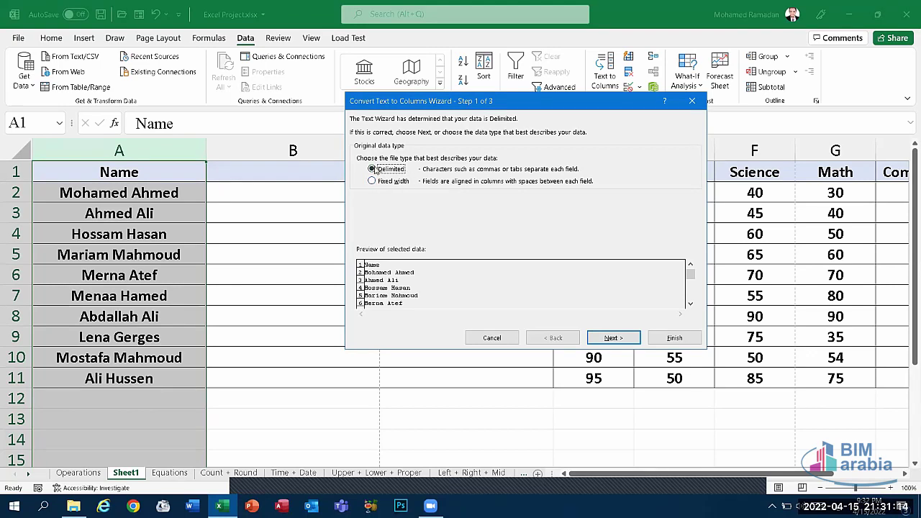
left_click(609, 339)
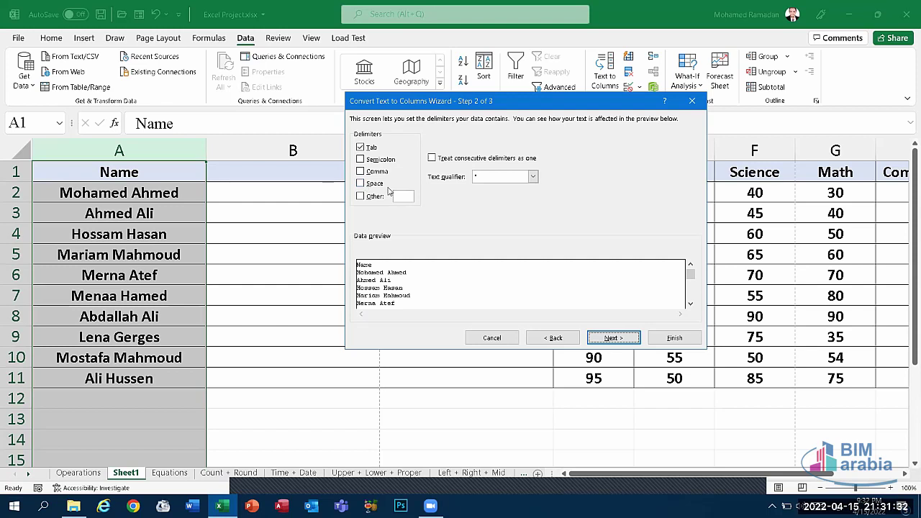
Split the names at spaces with destination $B:$B and finish the wizard
left_click(366, 188)
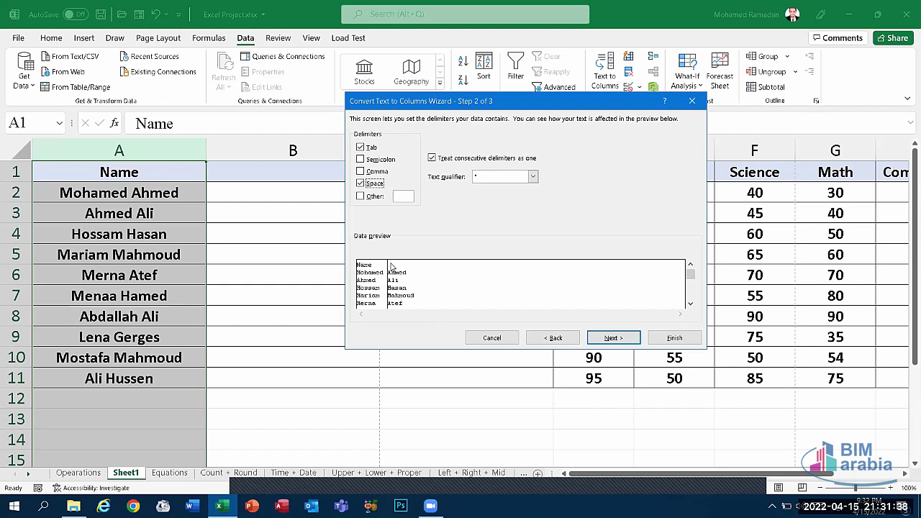
left_click(603, 342)
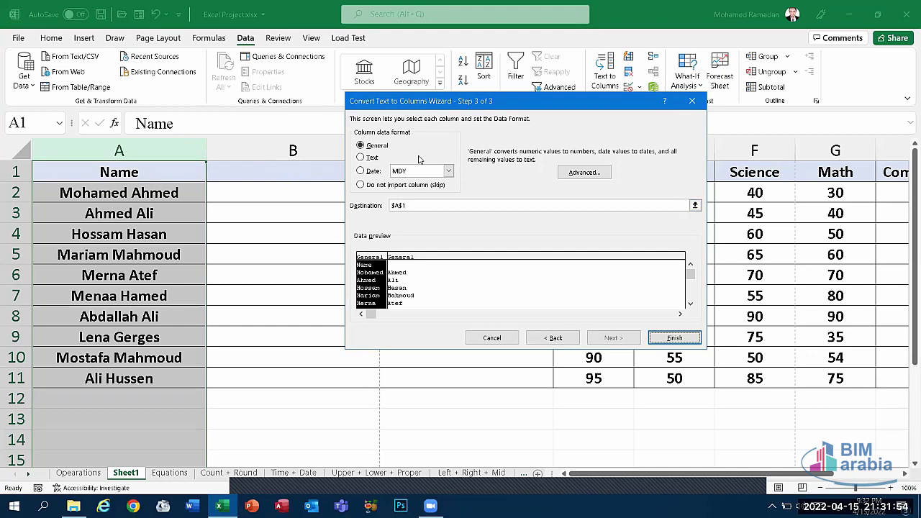
left_click_drag(450, 108, 536, 110)
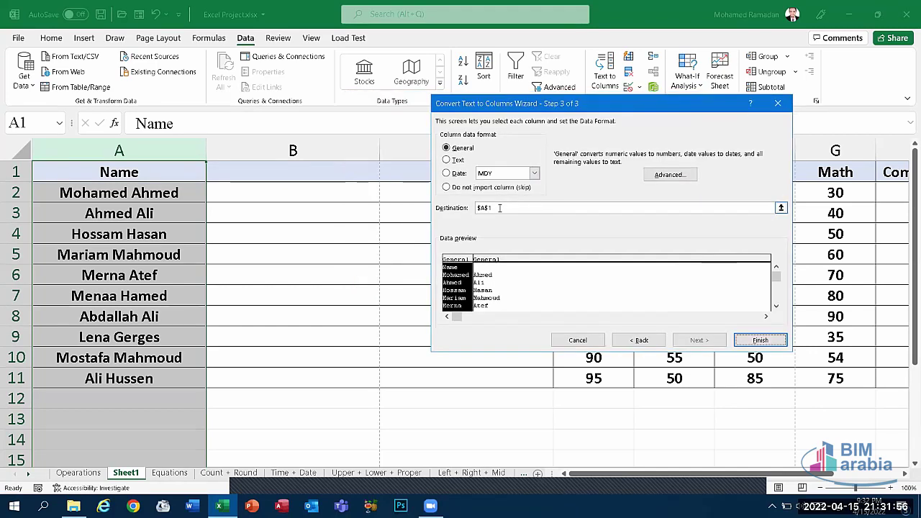
left_click(482, 208)
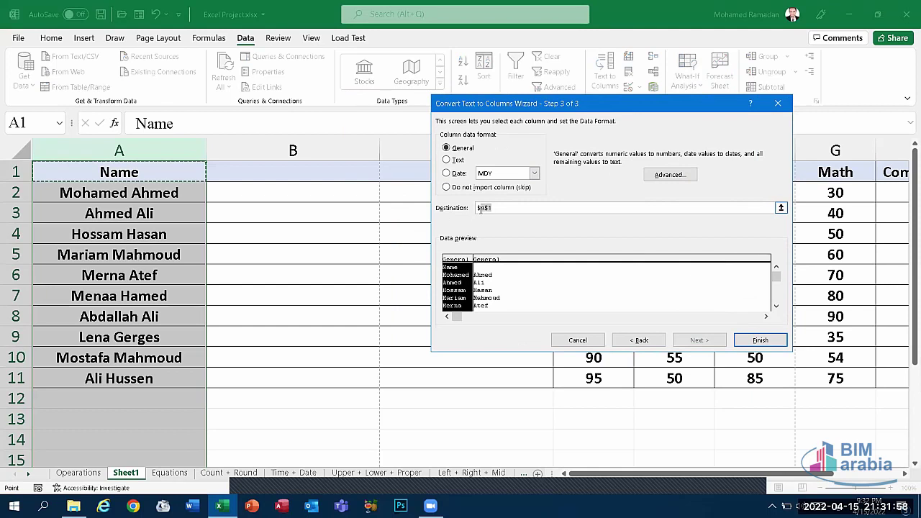
key("BackSpace")
key("BackSpace")
key("Delete")
key("Delete")
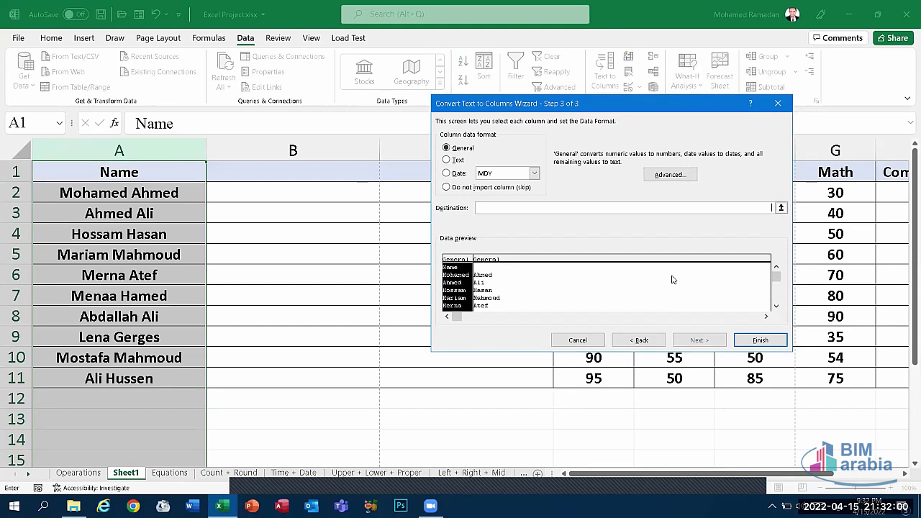
left_click(291, 146)
left_click(292, 149)
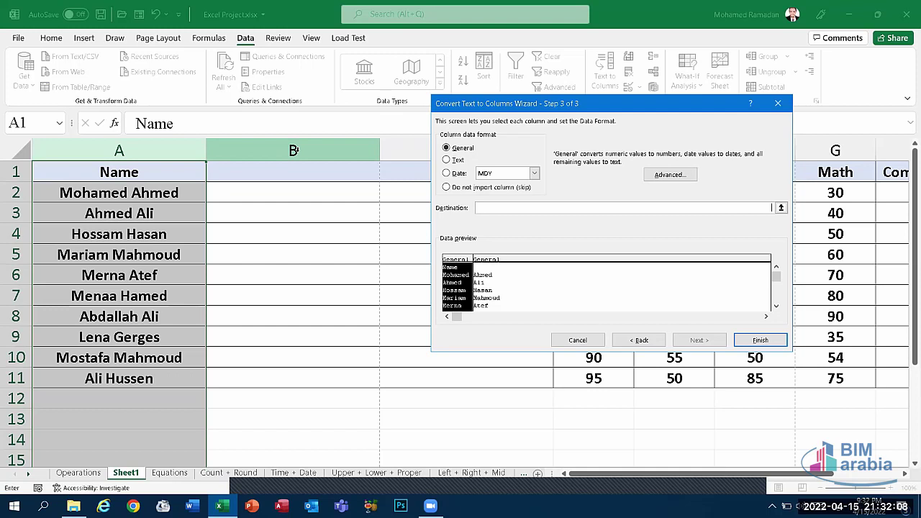
left_click(294, 150)
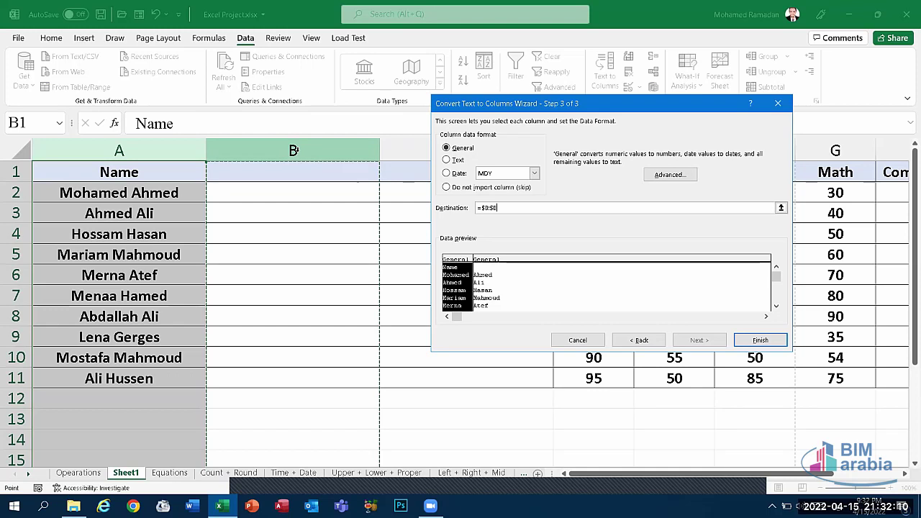
left_click(761, 340)
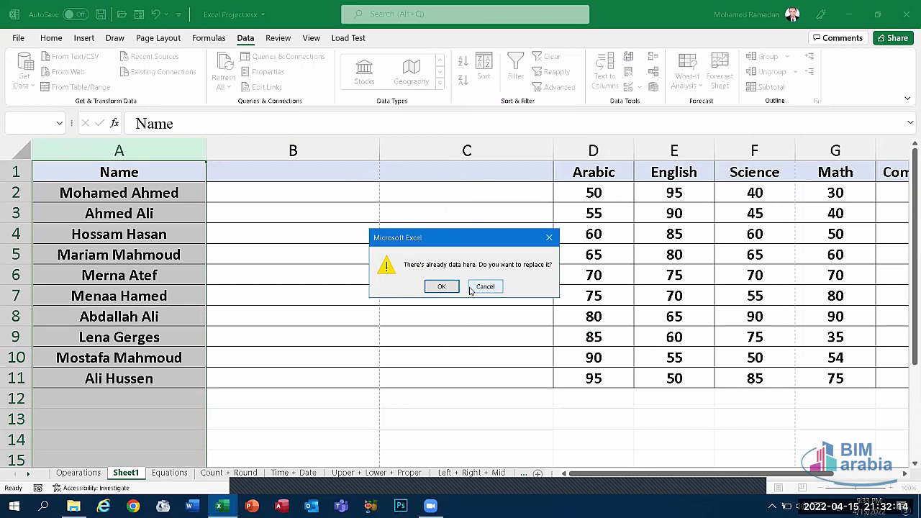
Confirm replacing data, check the split first and last names, and select column D
left_click(441, 286)
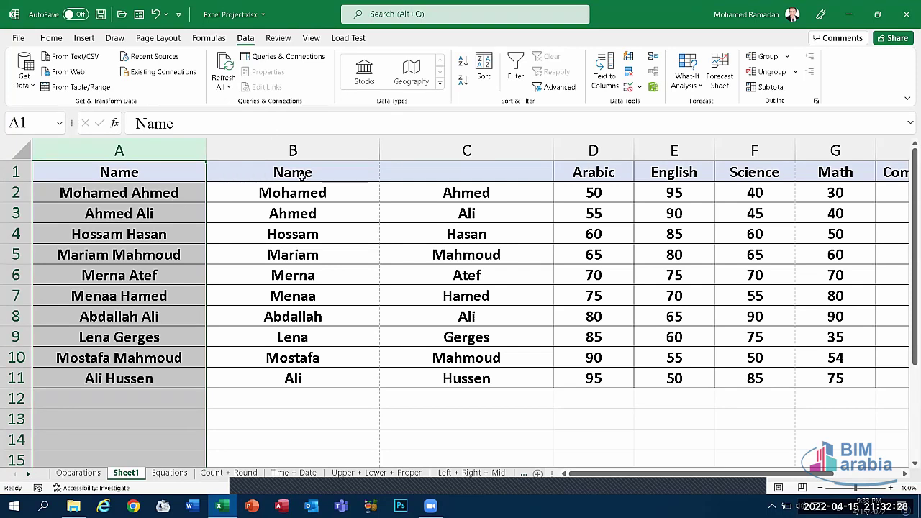
left_click(269, 208)
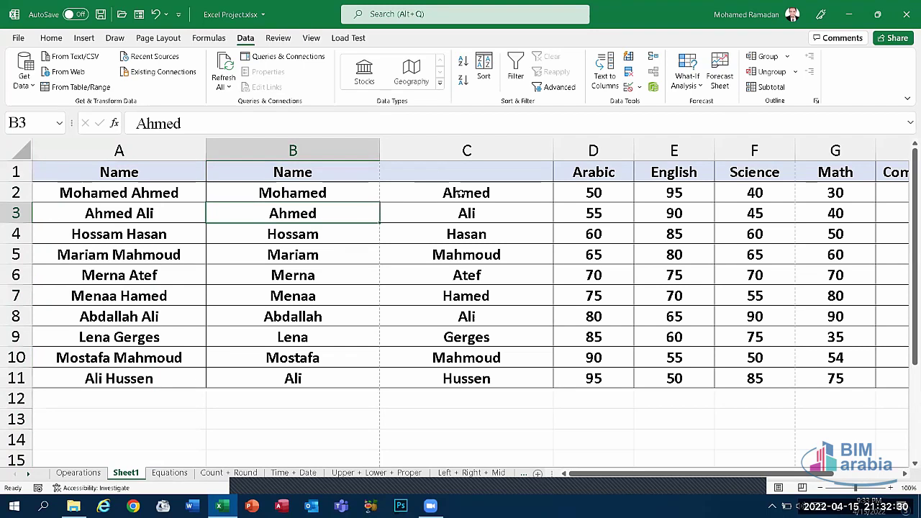
left_click(446, 190)
left_click(575, 146)
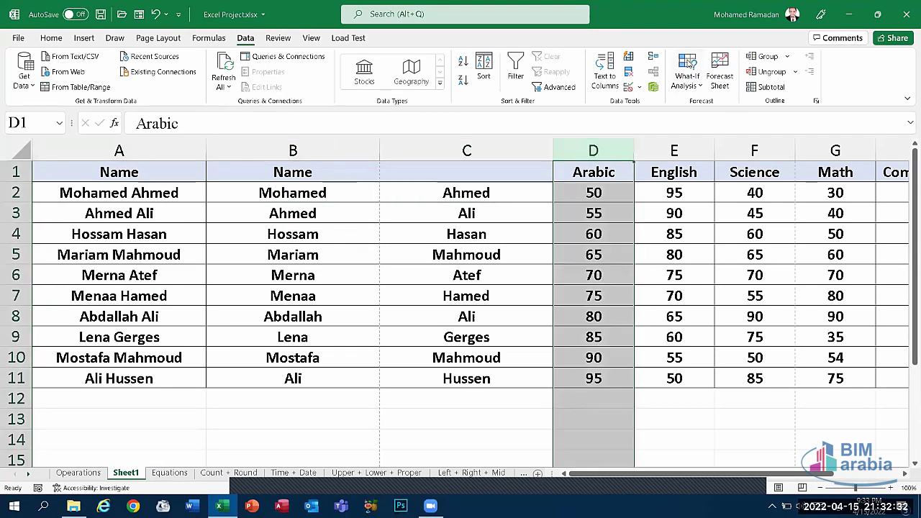
left_click(52, 38)
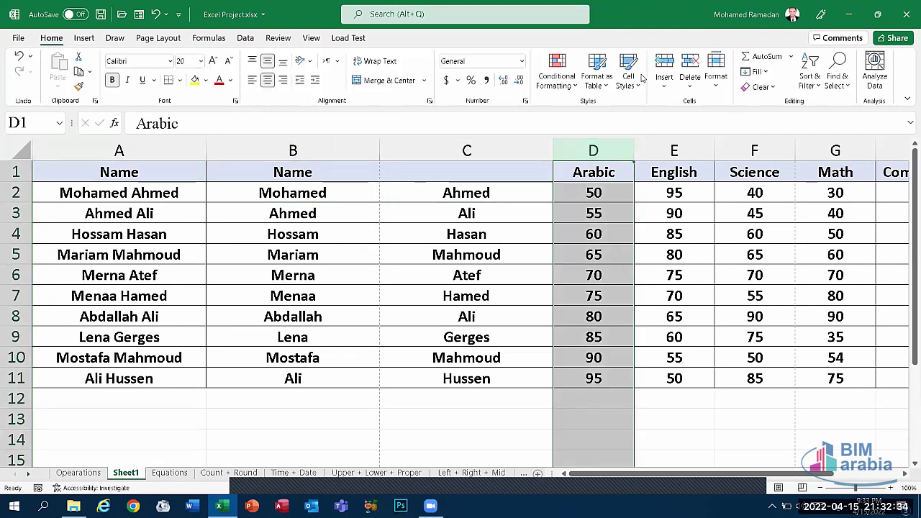
Insert a blank column before Arabic and merge B1:C1 into the header فصل معياري
left_click(664, 70)
left_click(588, 228)
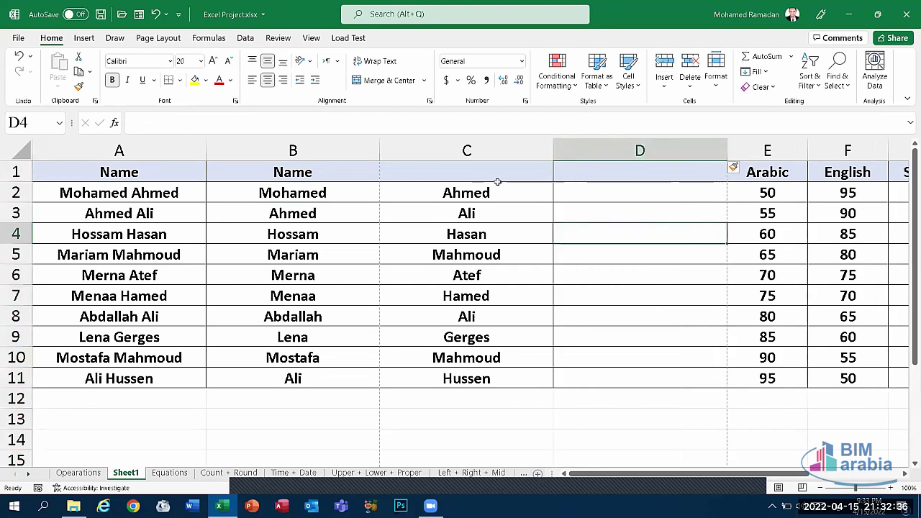
left_click(330, 171)
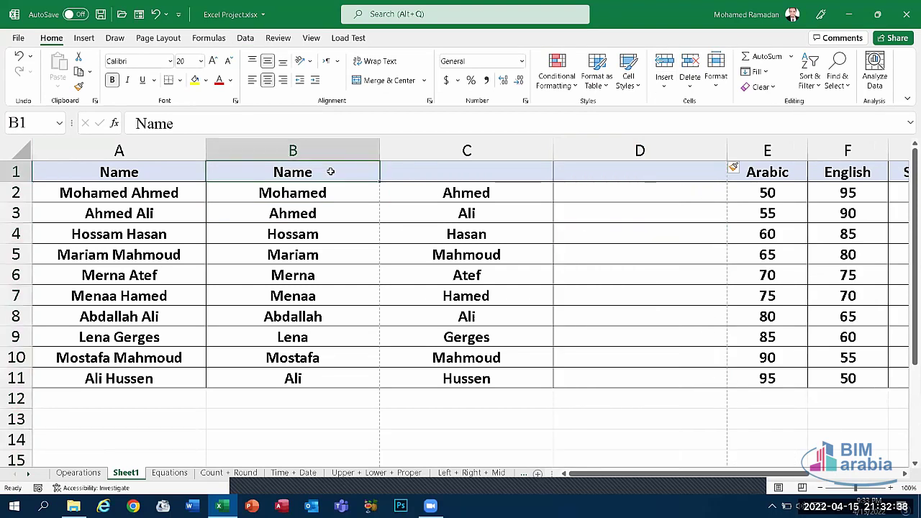
key("Delete")
left_click(447, 209)
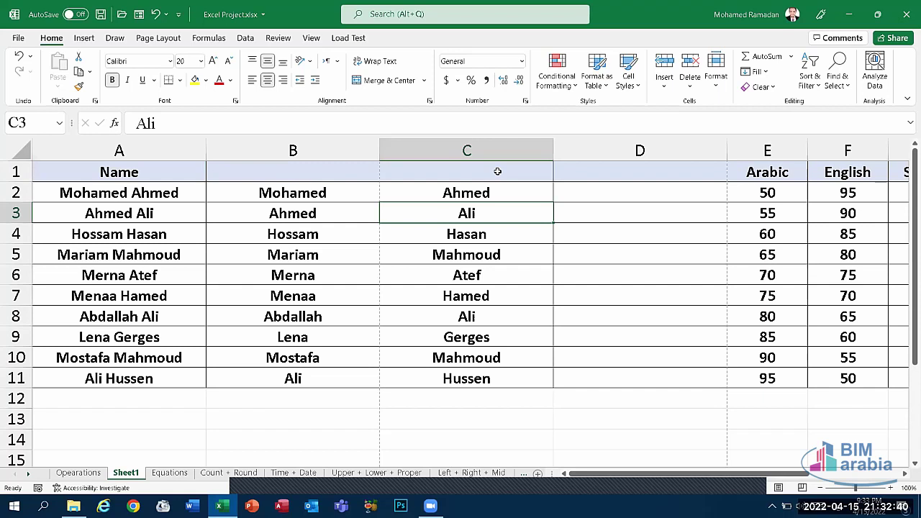
left_click_drag(497, 171, 338, 180)
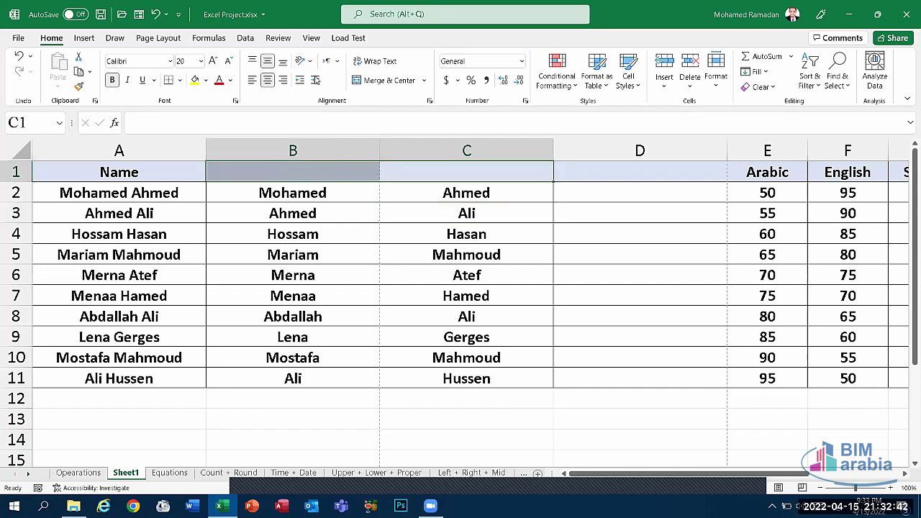
left_click(387, 80)
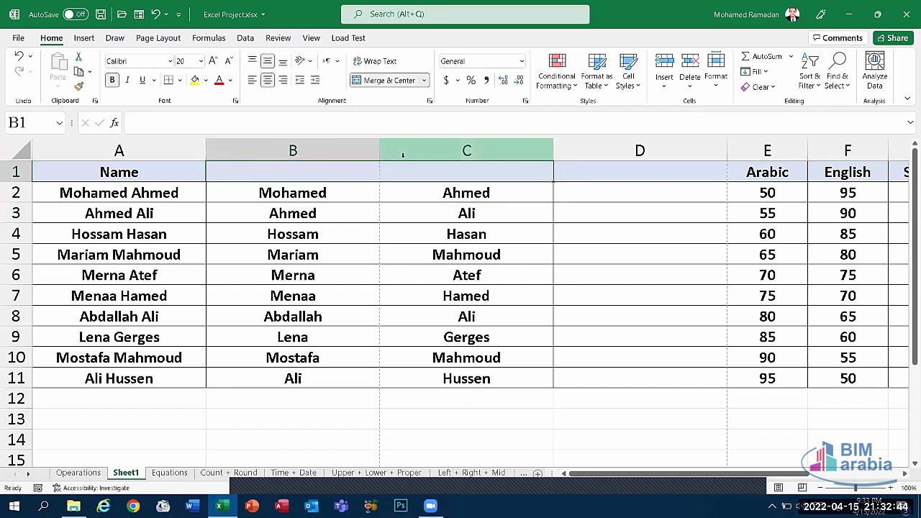
type("فصل")
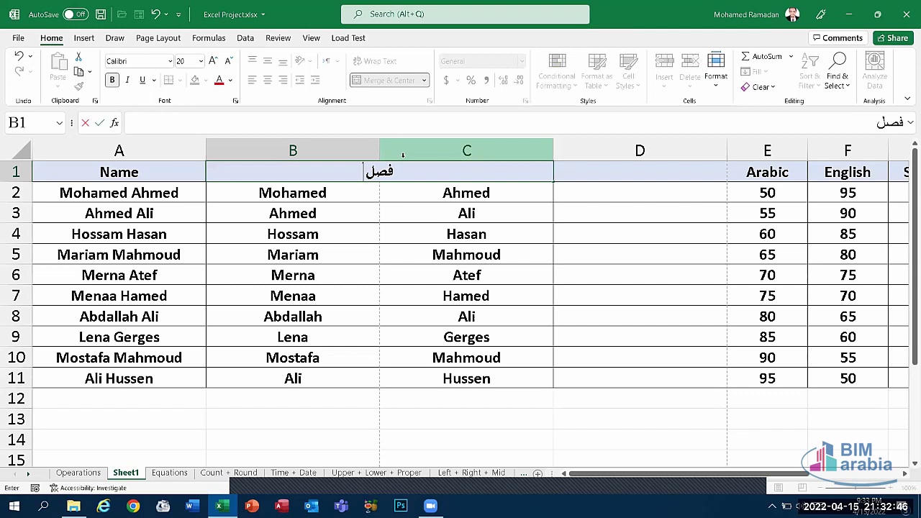
type(" معياري")
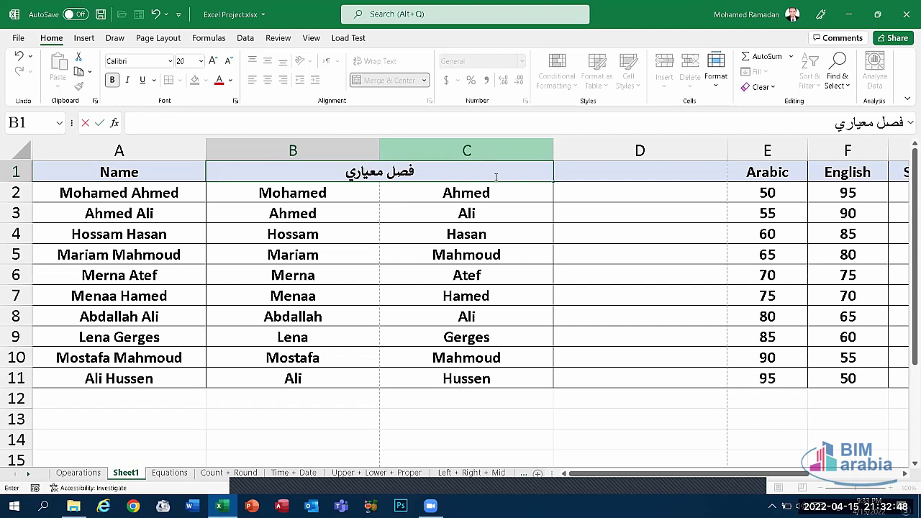
left_click(611, 172)
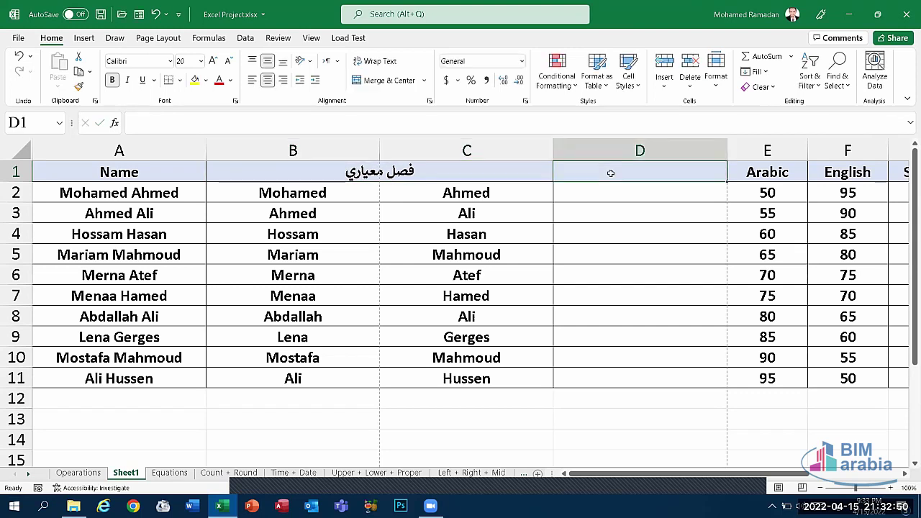
Enter 'Flash Fill' in D1 and the first two students' full names in D2:D3 as examples
type("F")
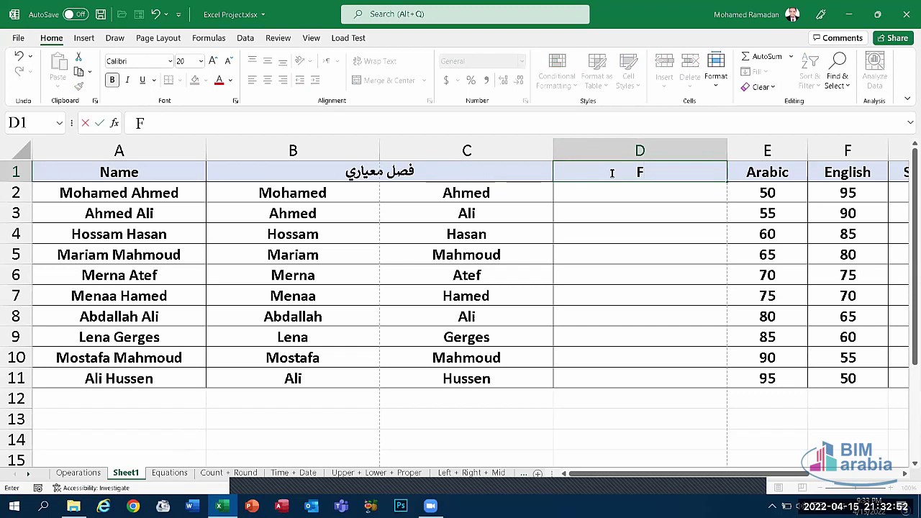
type("lash ")
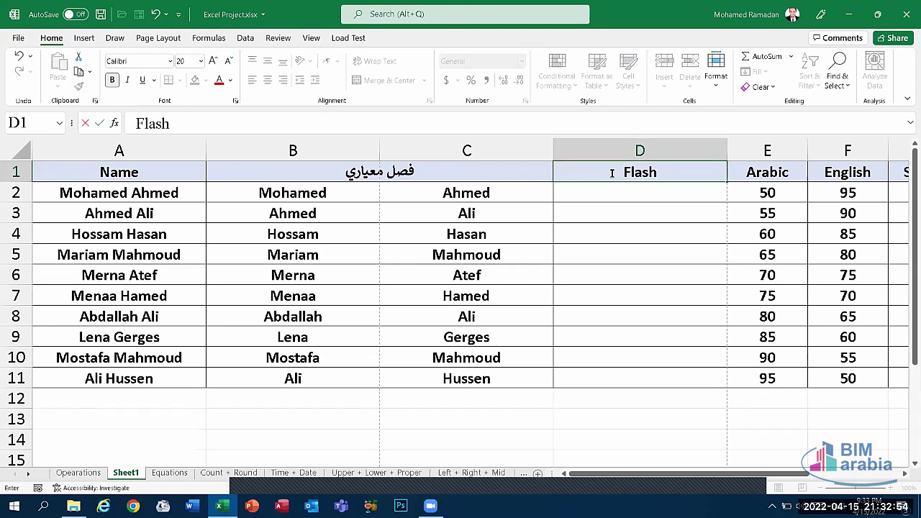
type("Fill")
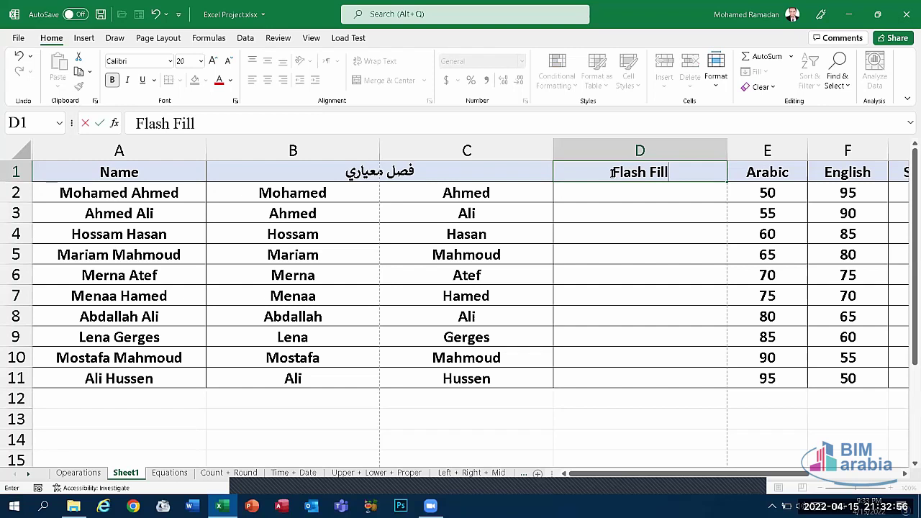
key("Return")
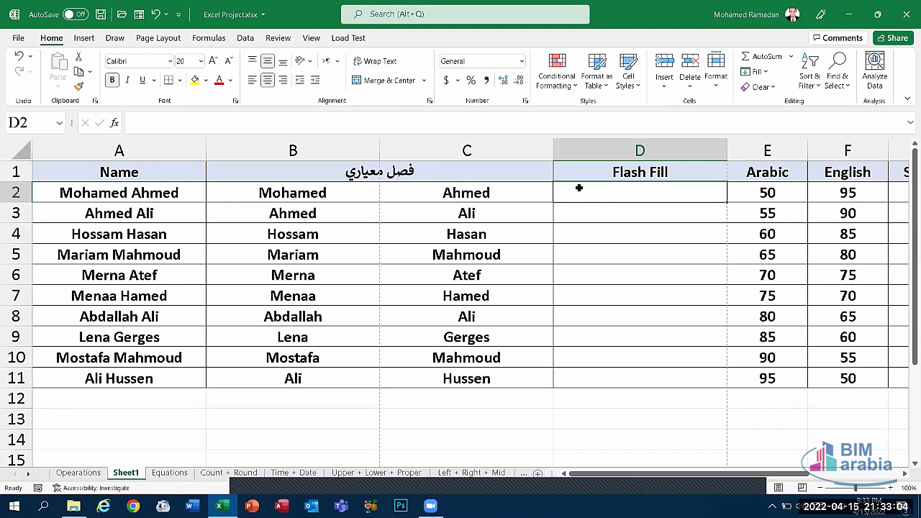
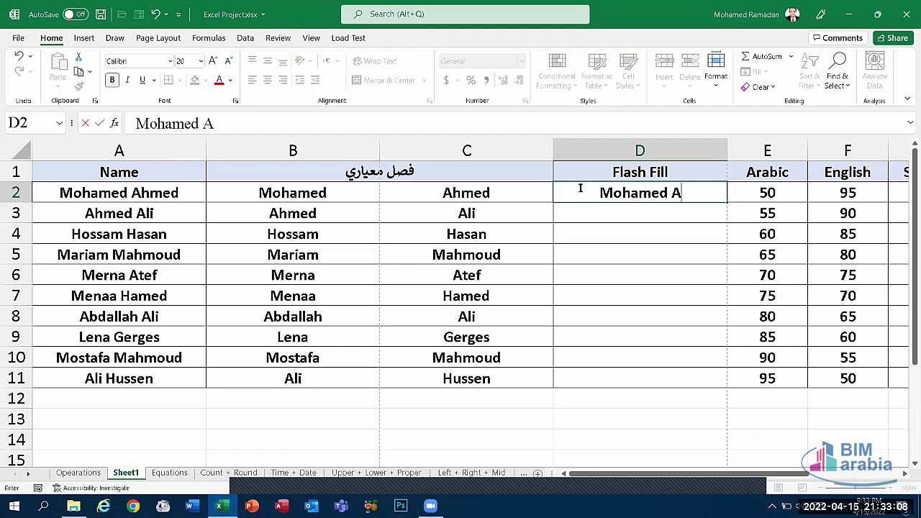
key("Return")
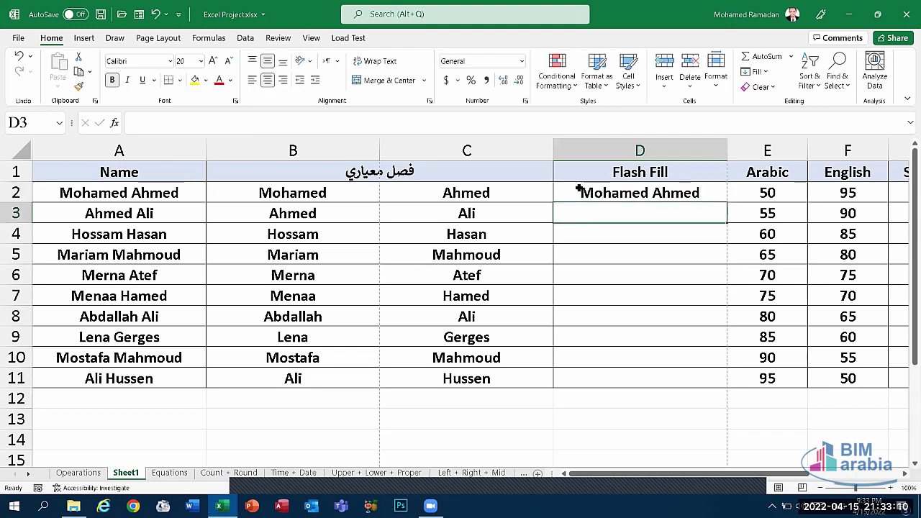
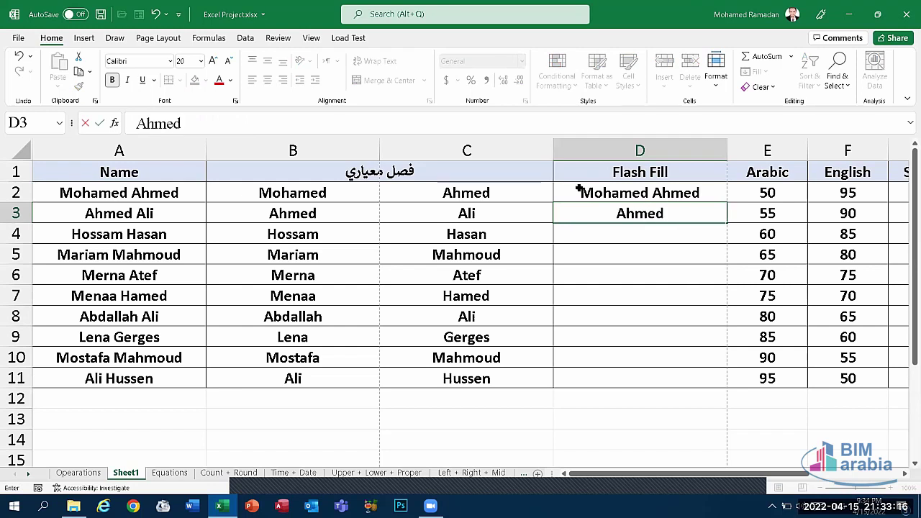
key("Return")
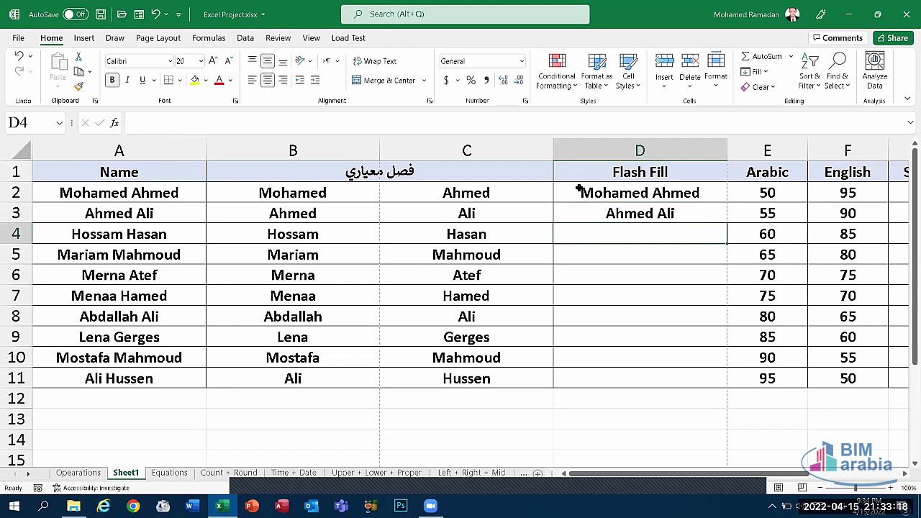
type("H")
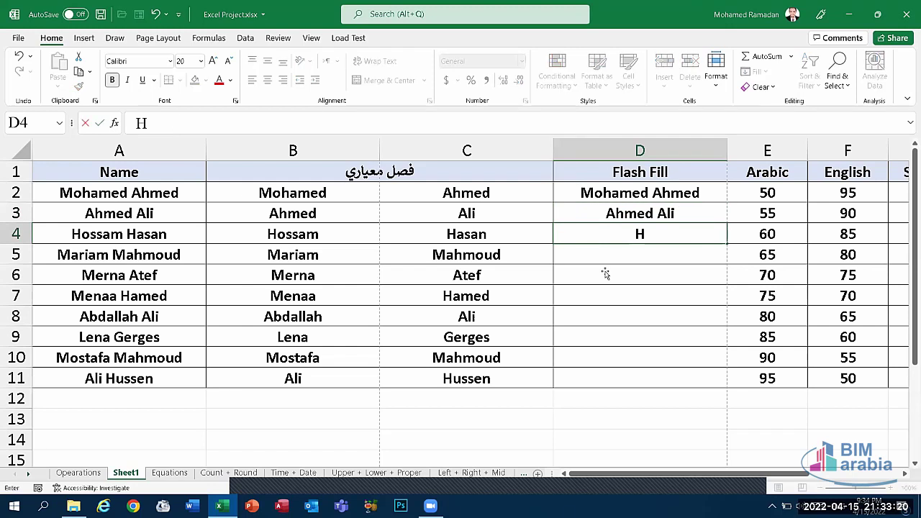
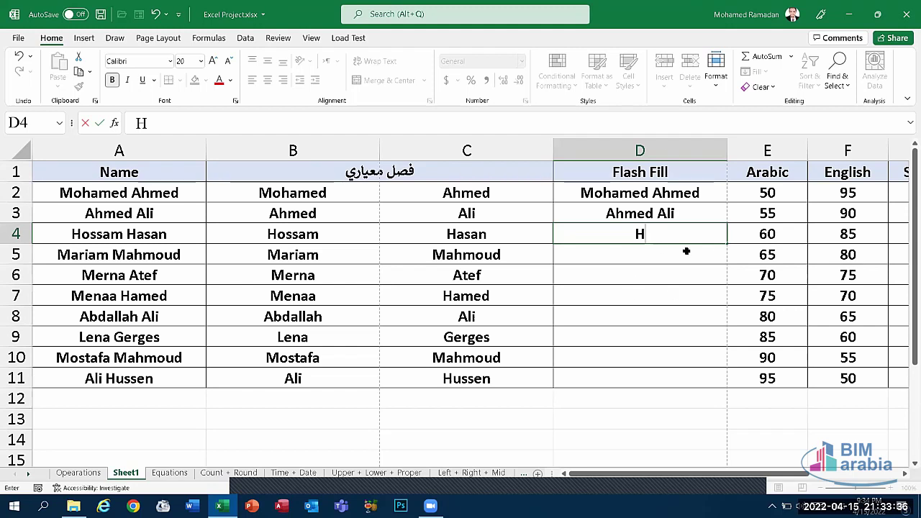
Delete the stray 'H' from cell D4 so it stays empty
key("BackSpace")
left_click(686, 269)
left_click(673, 229)
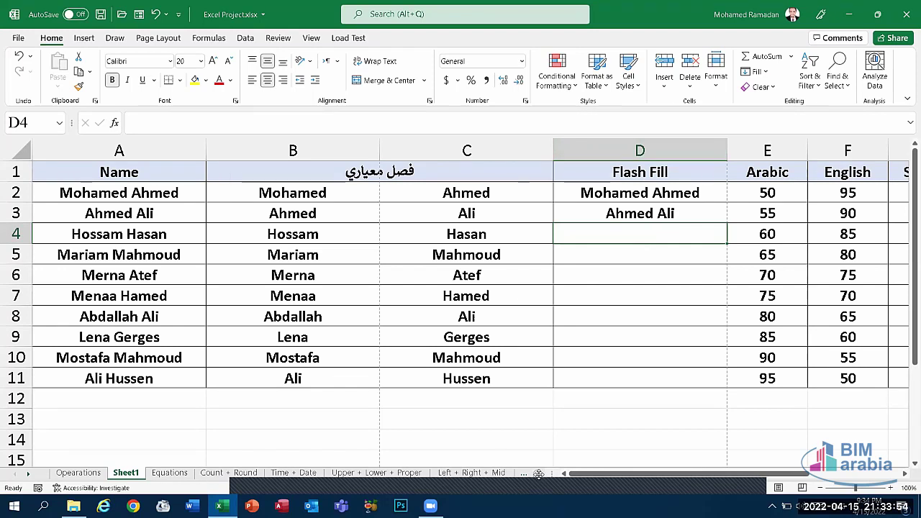
left_click(167, 448)
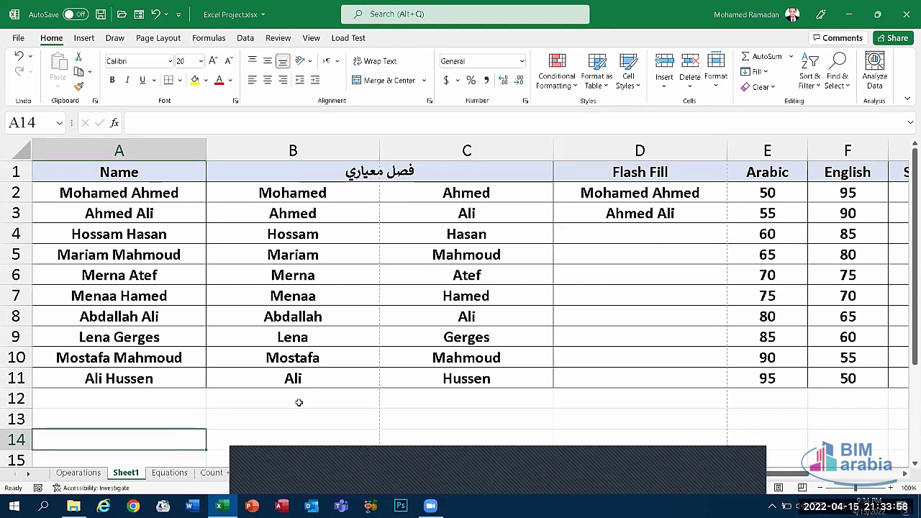
left_click(422, 300)
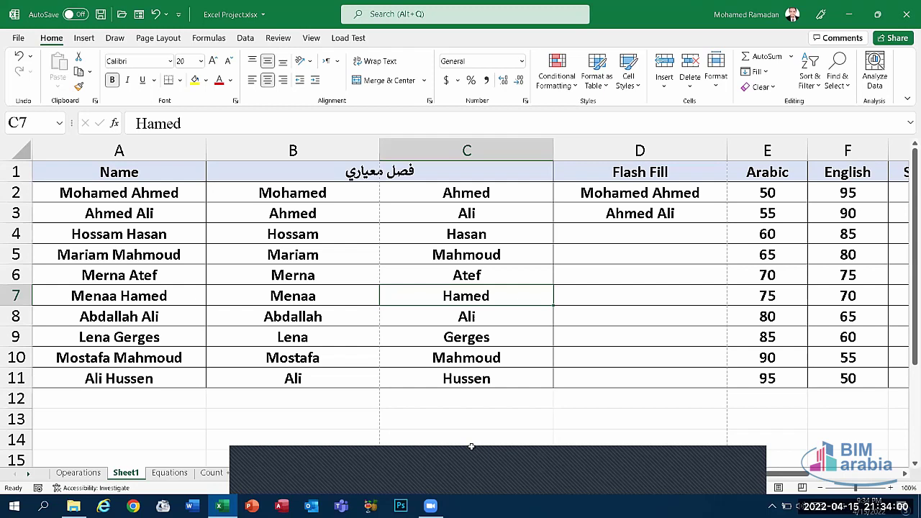
On Sheet2, enter first names Ahmed, Ali, Mariam and Manar in A1:A4
left_click(164, 473)
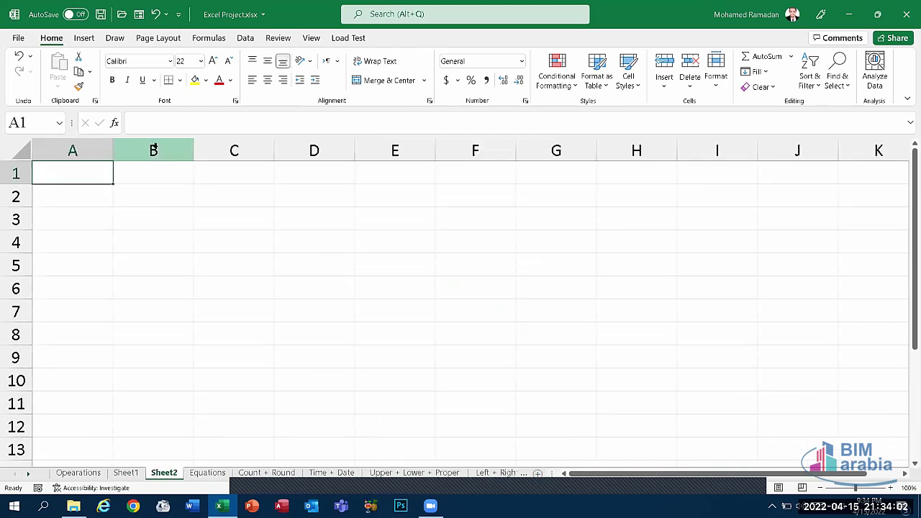
left_click_drag(113, 149, 218, 149)
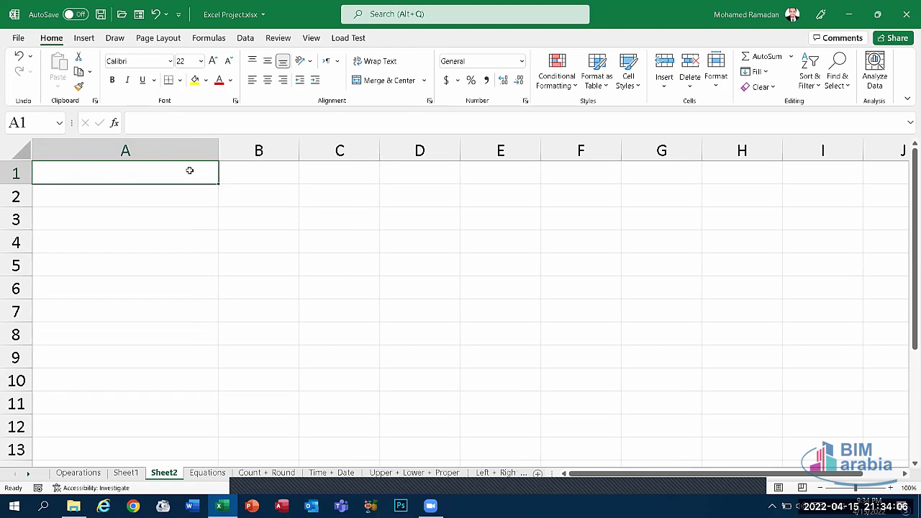
left_click(157, 13)
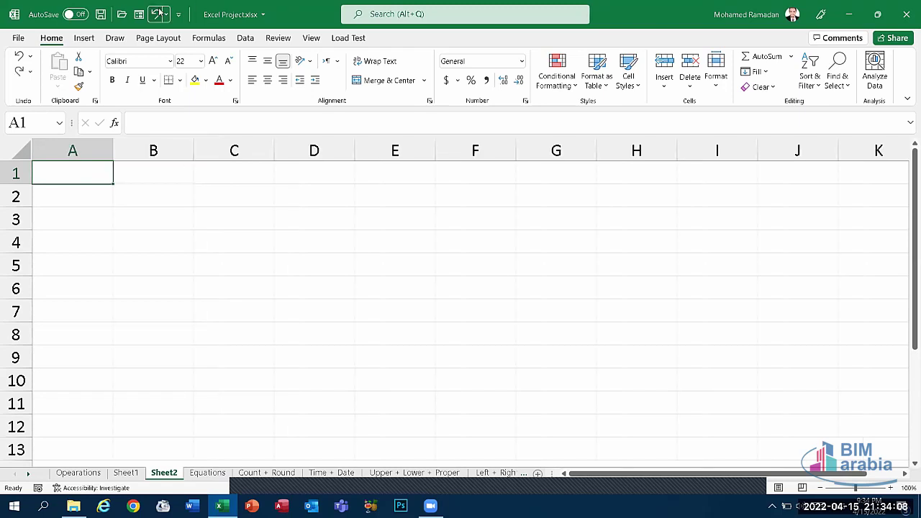
type("Ahm")
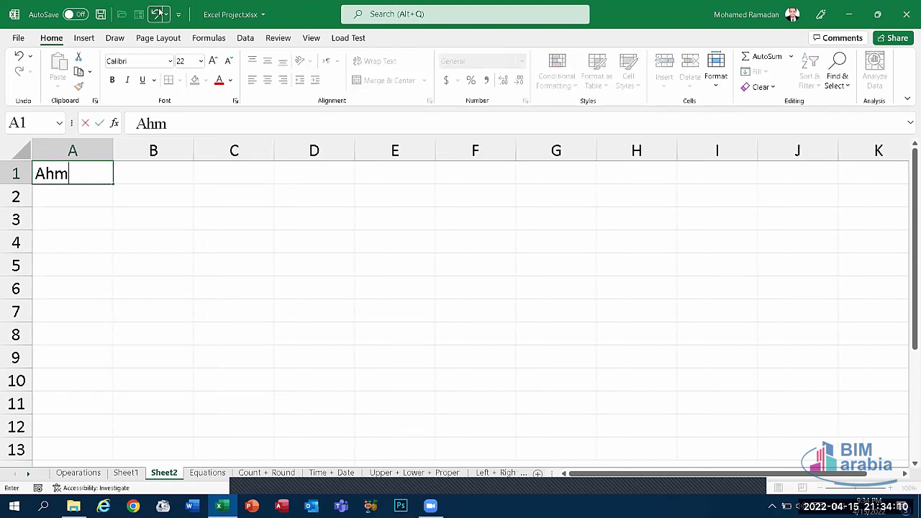
type("ed")
key("Return")
type("Ak")
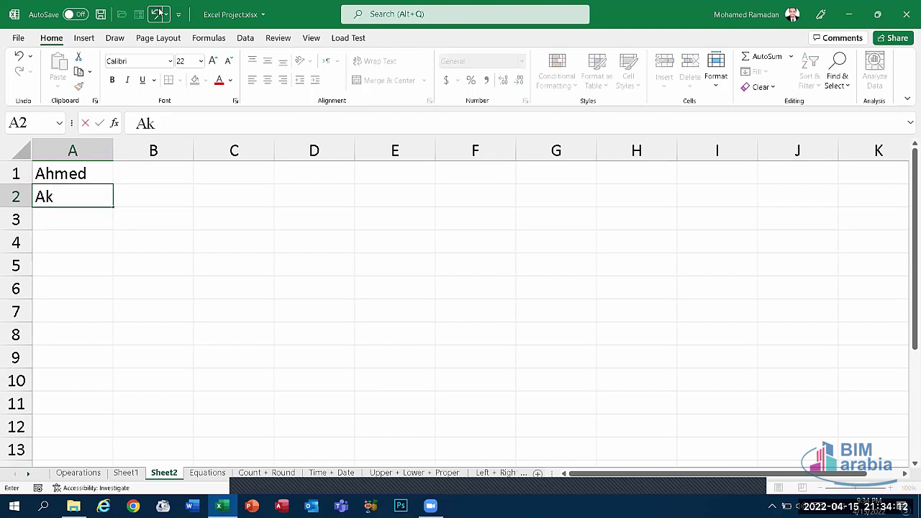
key("BackSpace")
type("li")
key("Return")
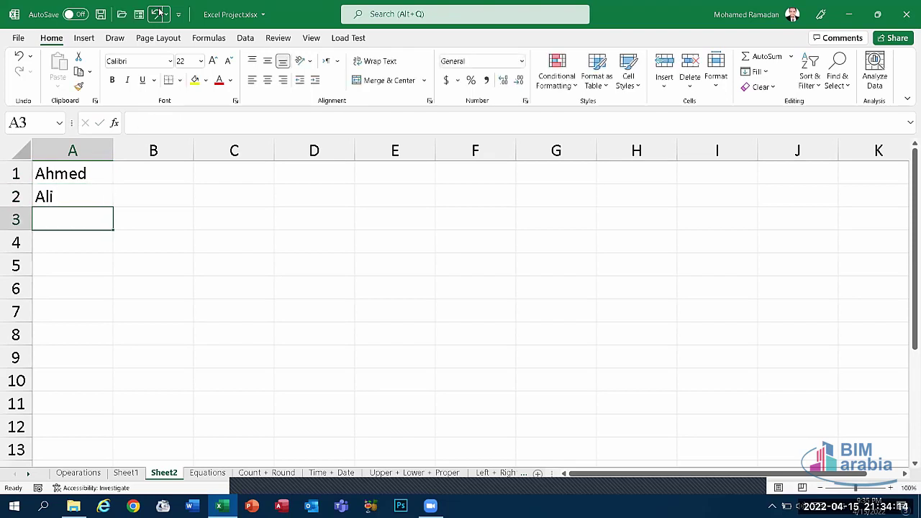
type("Mariam")
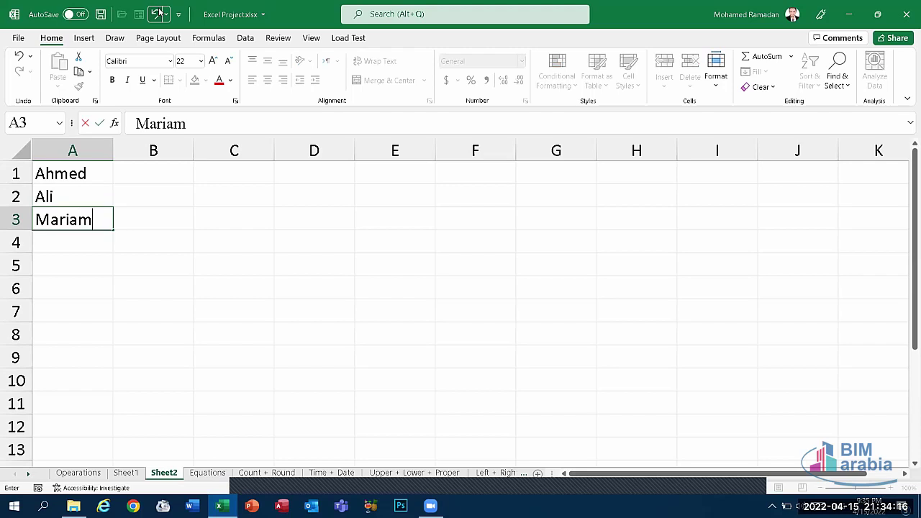
key("Return")
type("Ma")
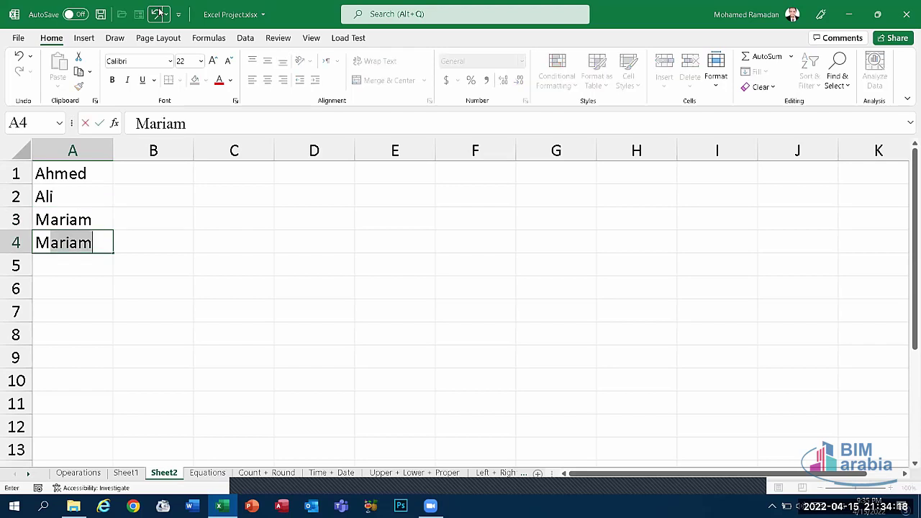
type("nar")
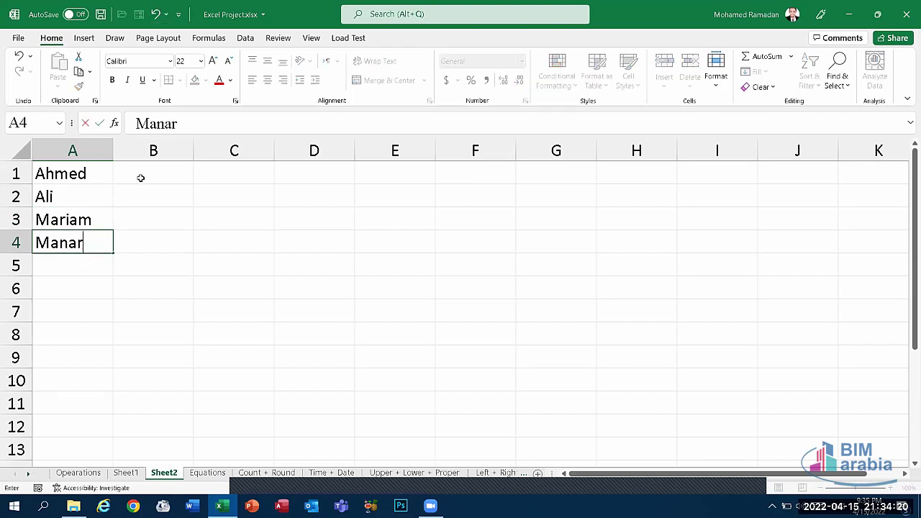
left_click(142, 176)
type("Ma")
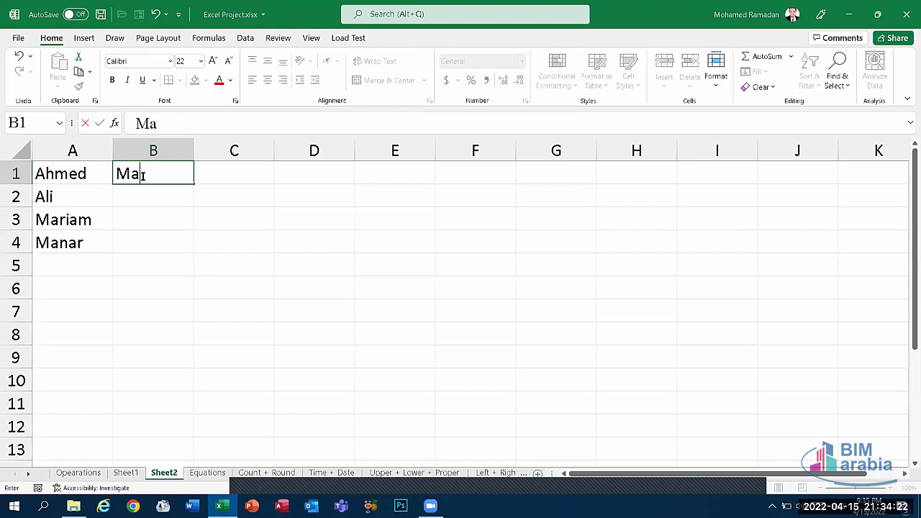
type("hmoud")
key("Return")
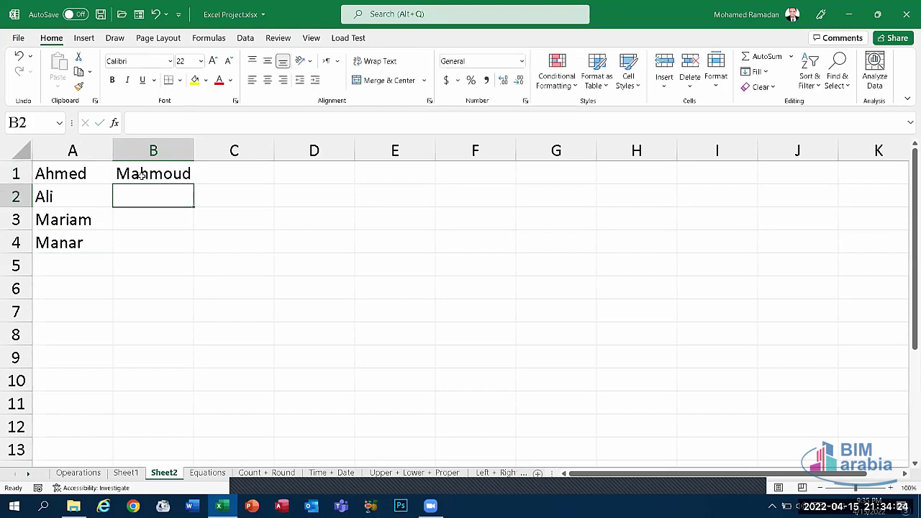
type("At")
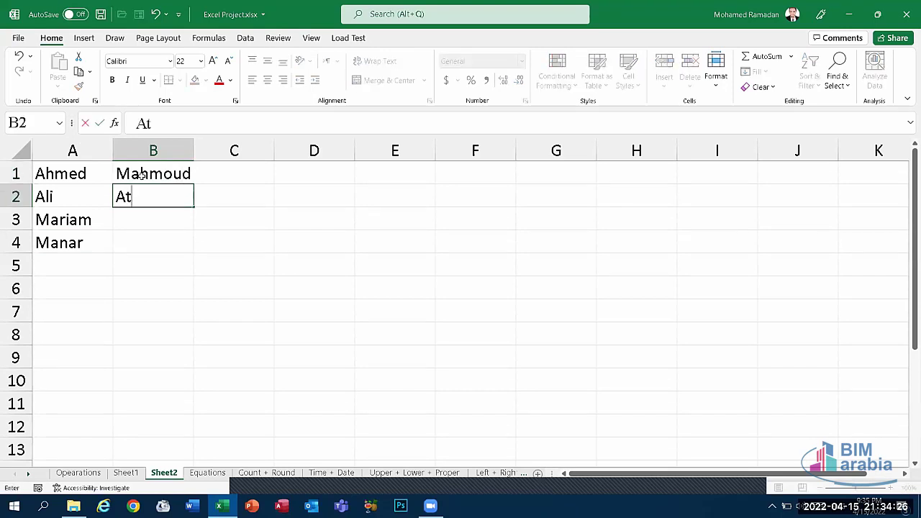
type("ef")
key("Return")
type("H")
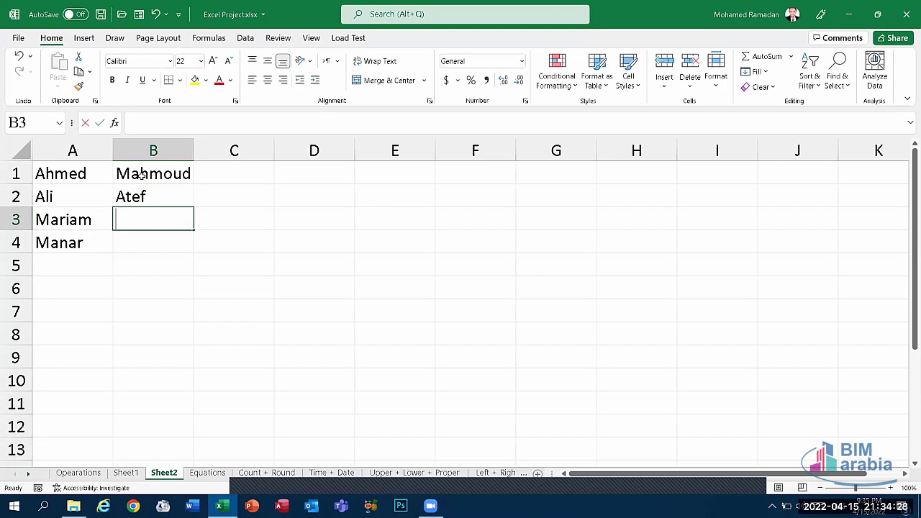
type("asan")
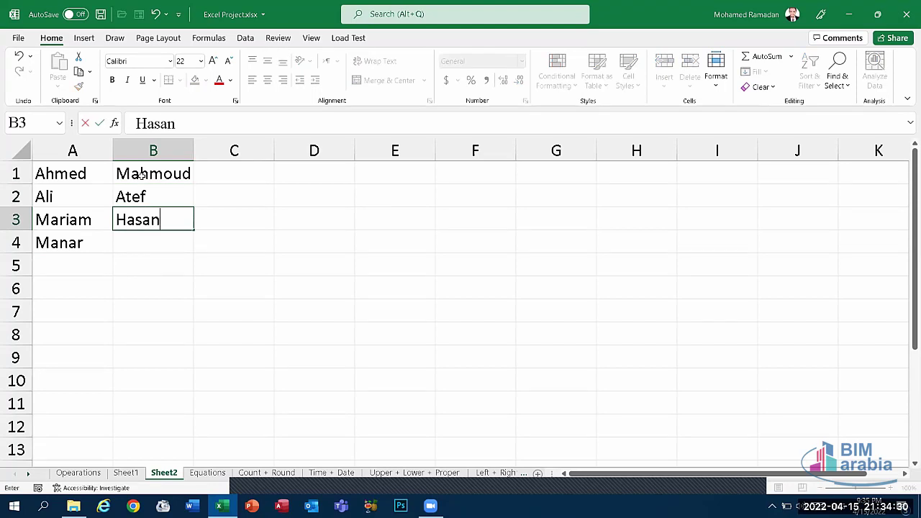
key("Return")
type("A")
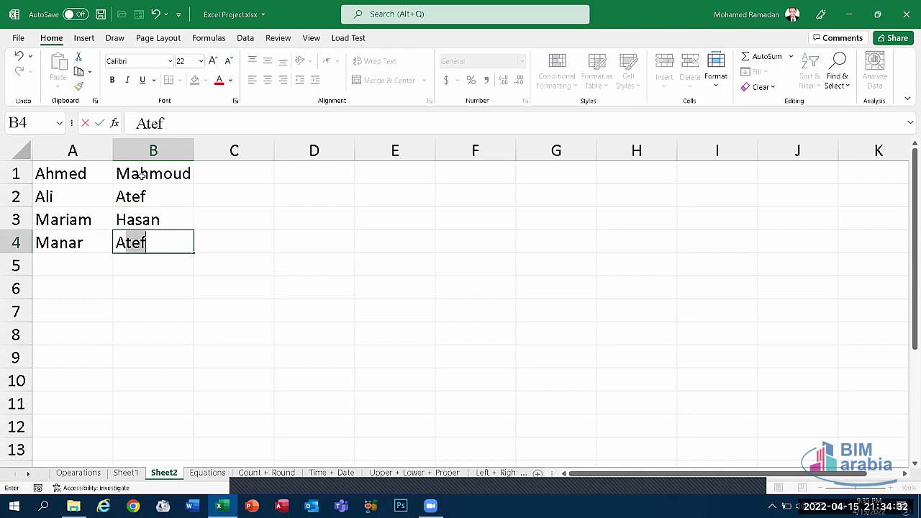
type("li")
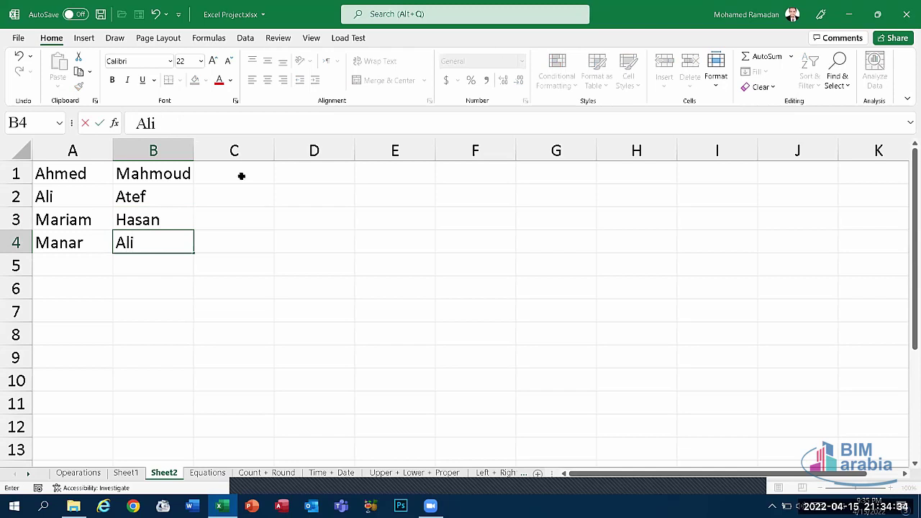
left_click(242, 175)
left_click_drag(275, 146, 364, 147)
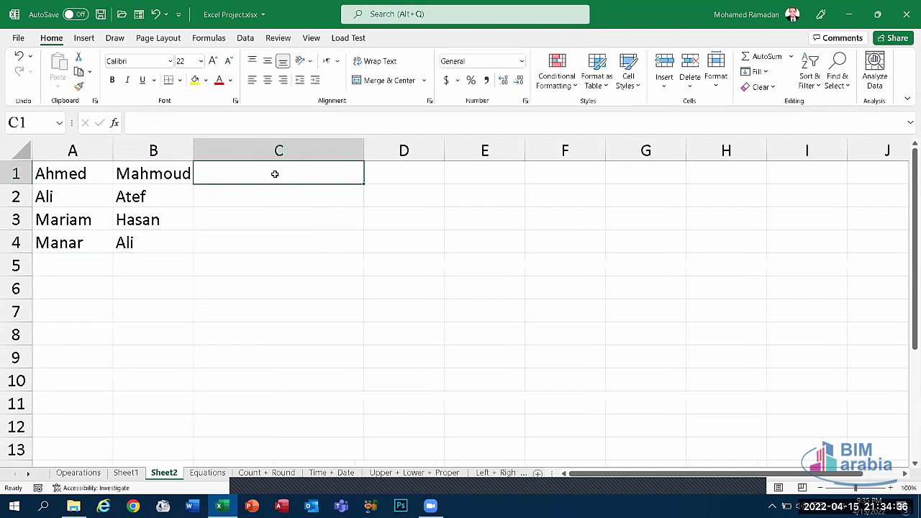
left_click(453, 242)
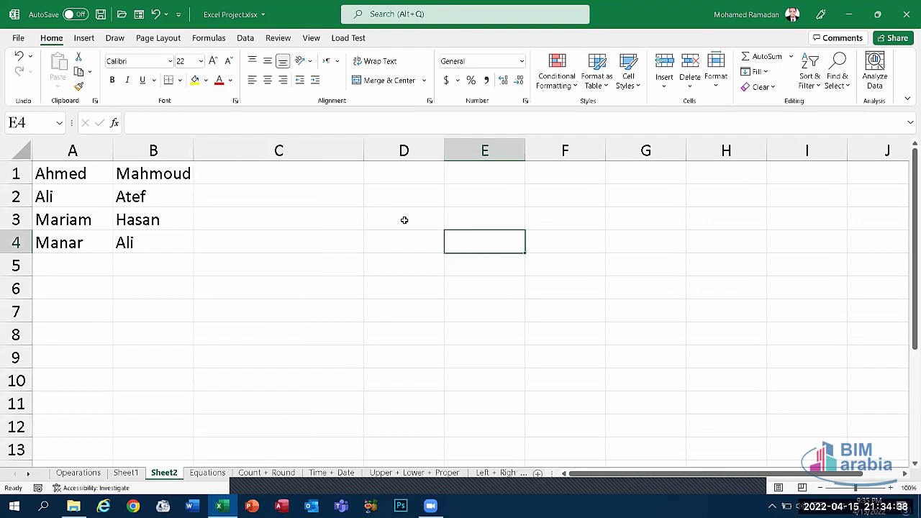
left_click(314, 177)
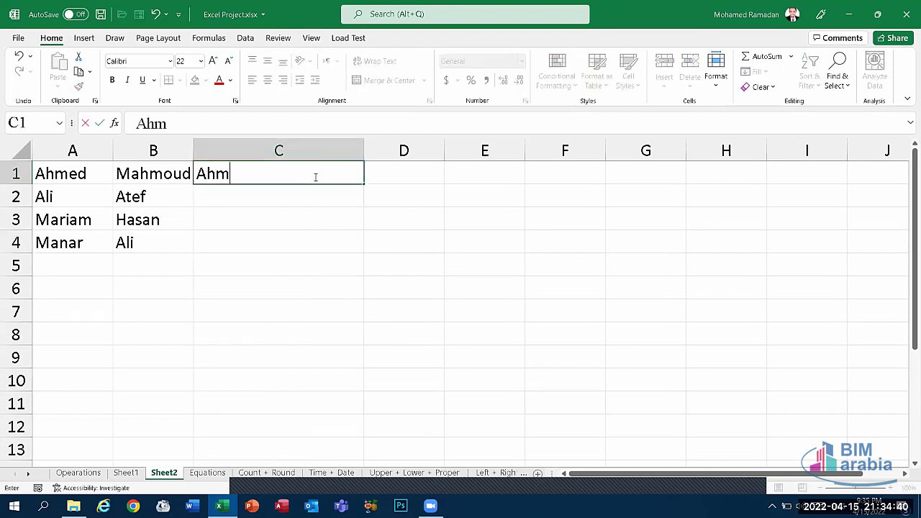
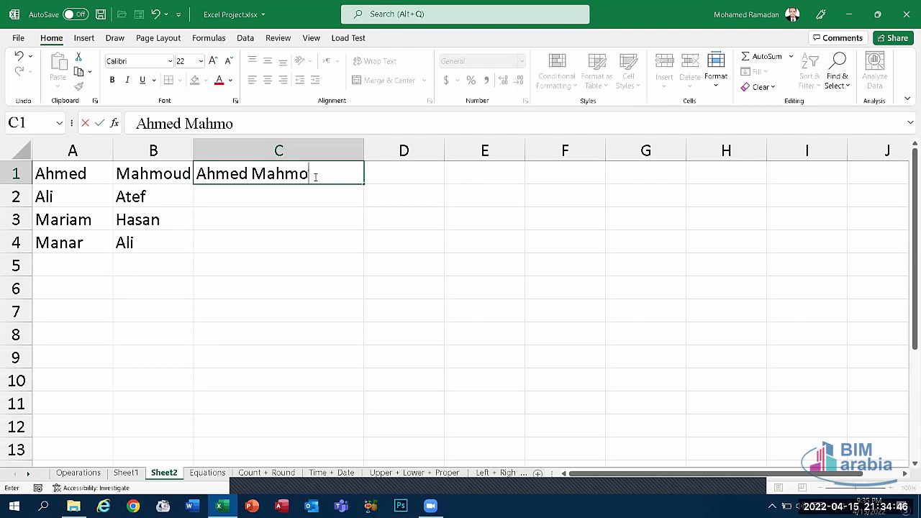
key("Return")
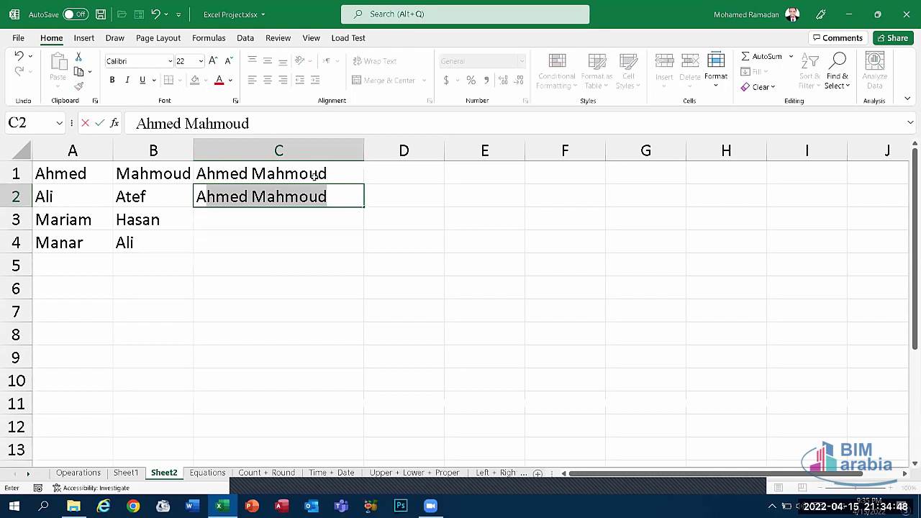
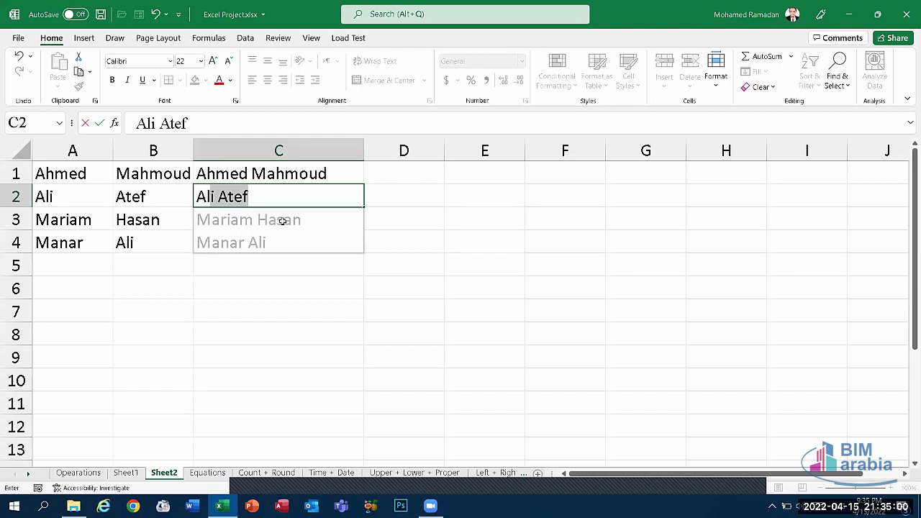
key("Return")
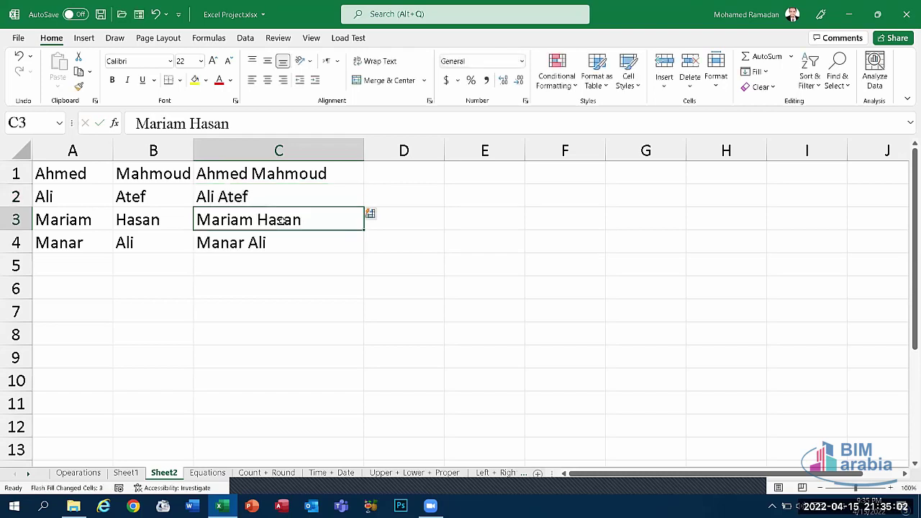
left_click(249, 197)
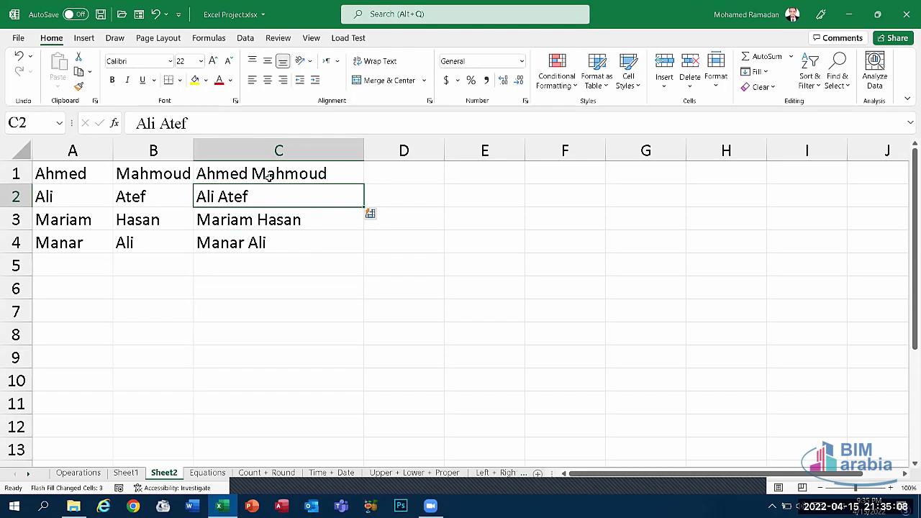
Permanently delete Sheet2 and return to Sheet1
right_click(167, 474)
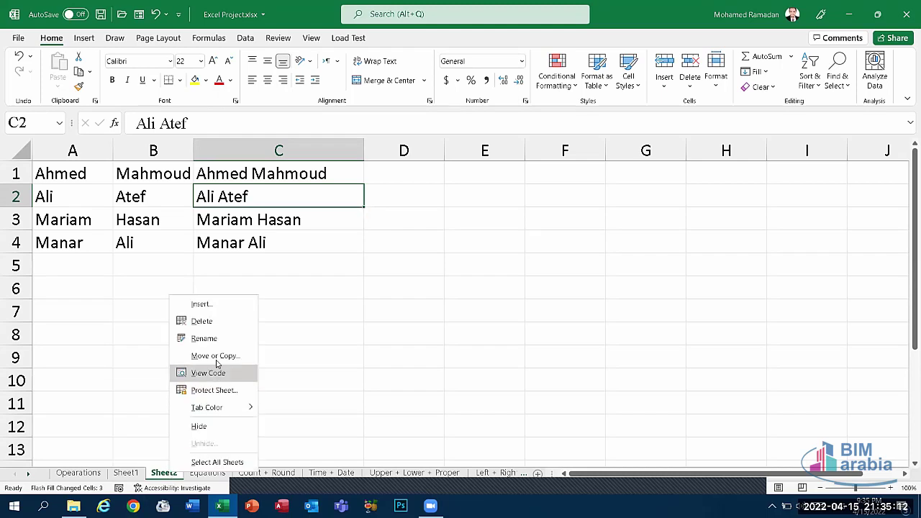
left_click(215, 321)
left_click(441, 287)
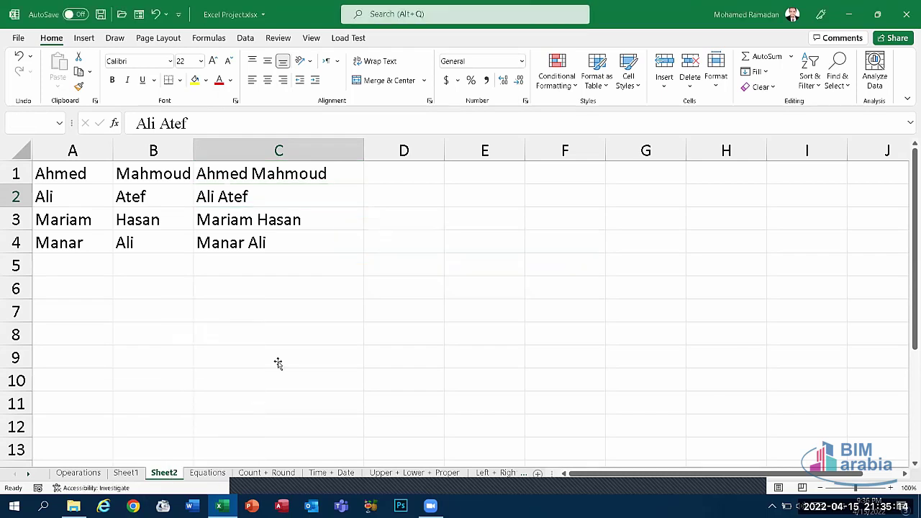
left_click(125, 472)
Clear the sample full names from D2:D3 in the Flash Fill column
left_click(611, 173)
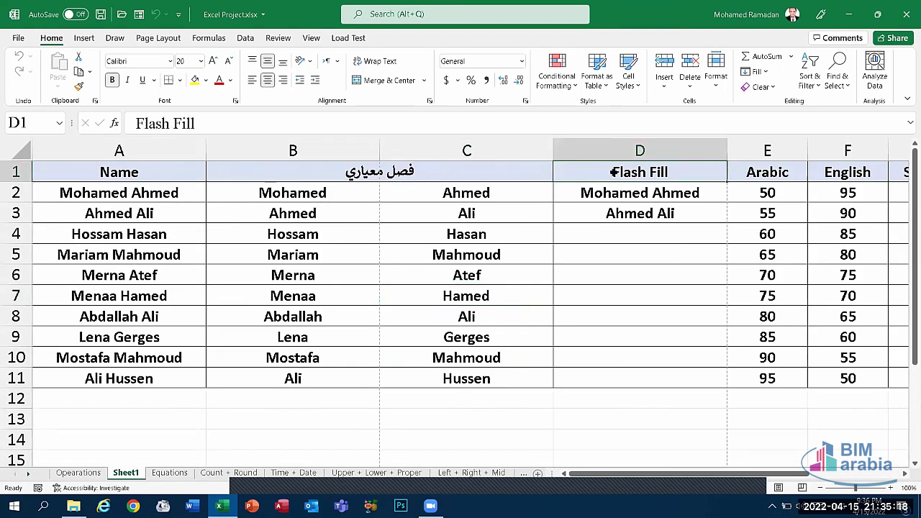
left_click(616, 238)
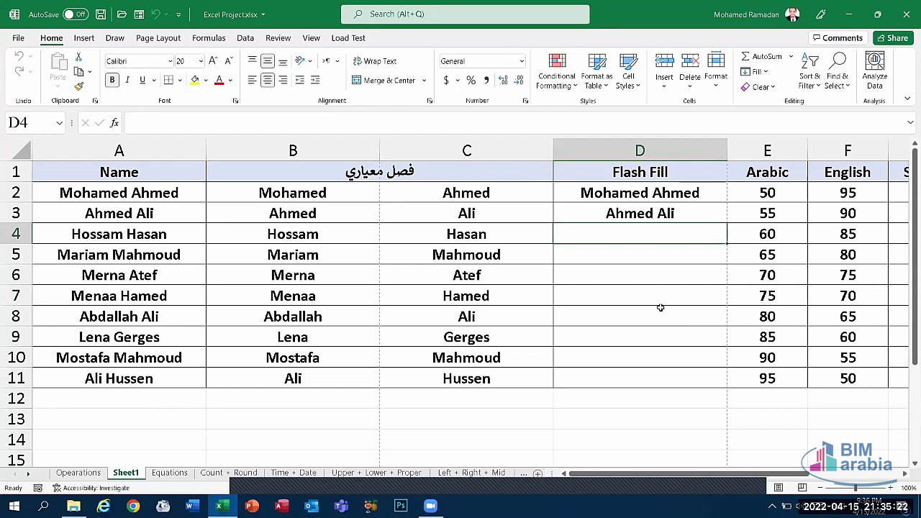
left_click(659, 209)
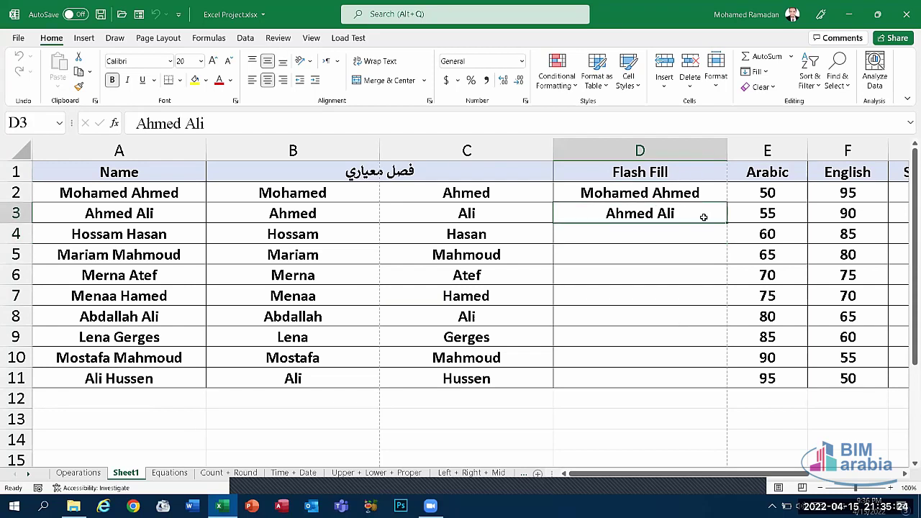
key("Delete")
left_click(698, 193)
key("BackSpace")
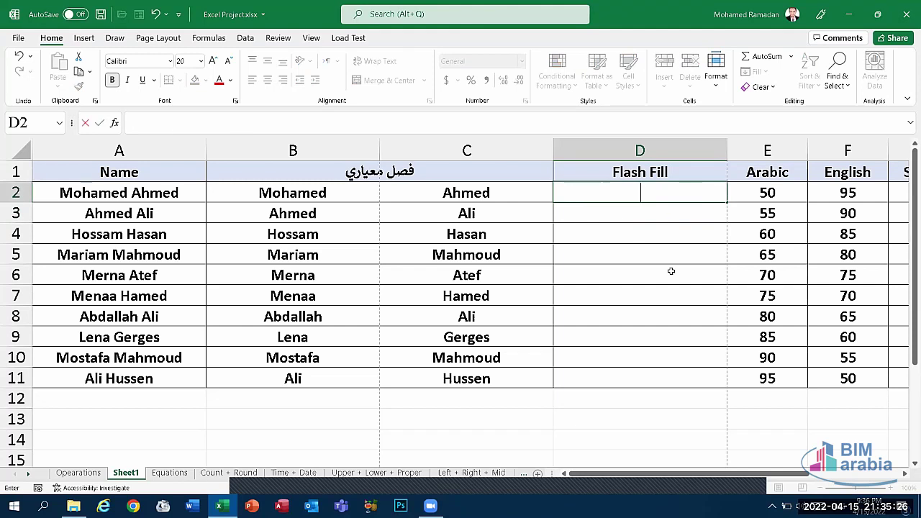
left_click(671, 271)
left_click(647, 197)
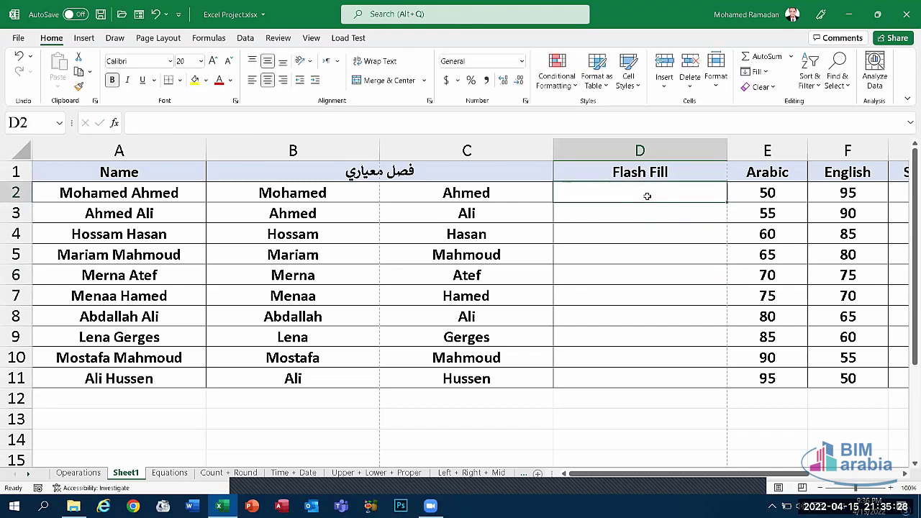
type("ة")
key("BackSpace")
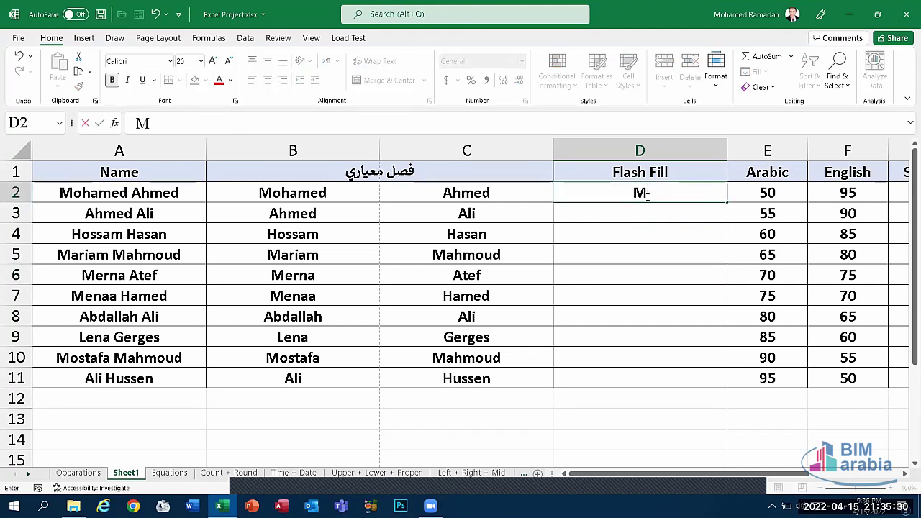
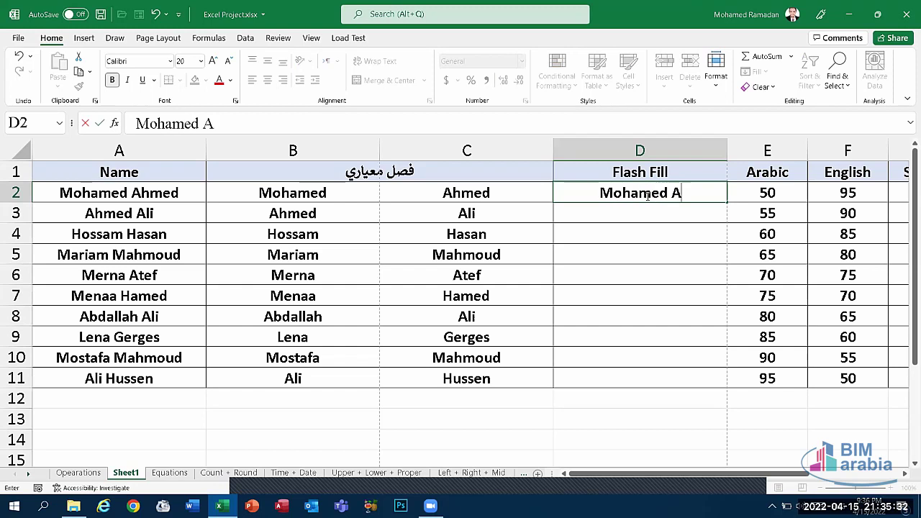
key("Return")
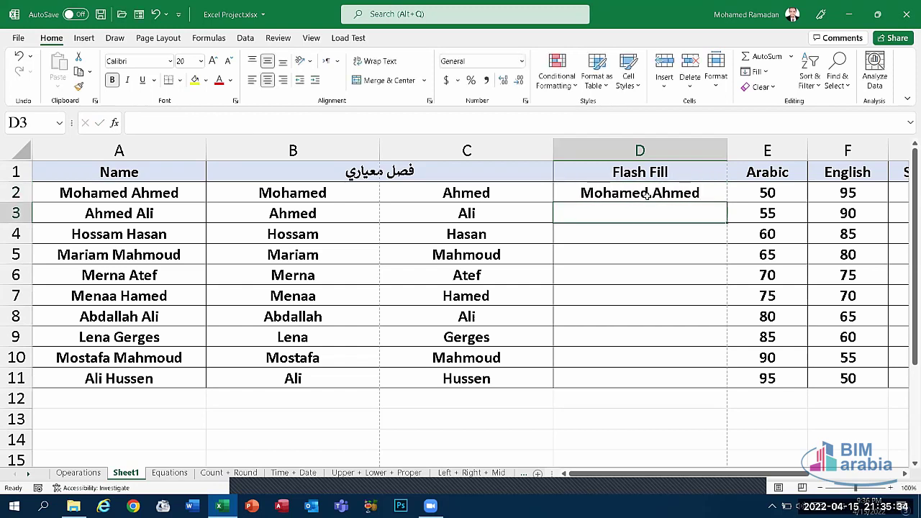
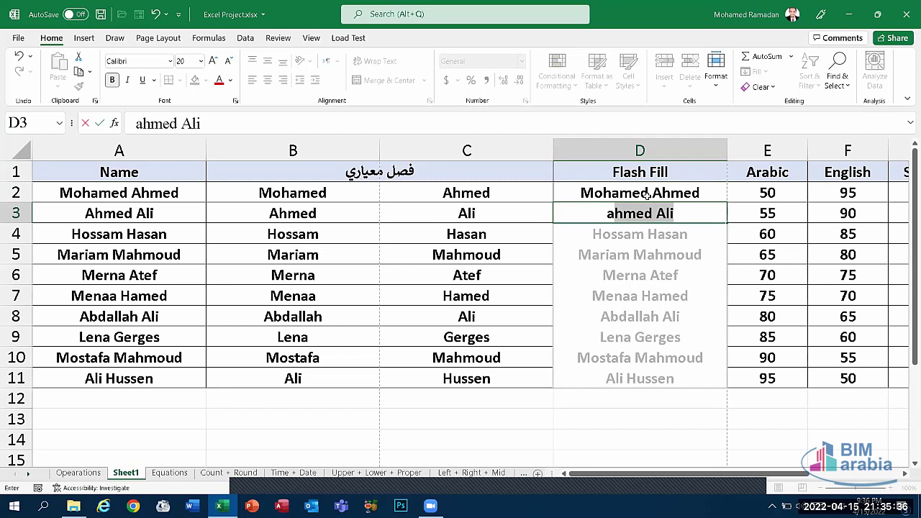
type("a")
key("BackSpace")
key("BackSpace")
type("A")
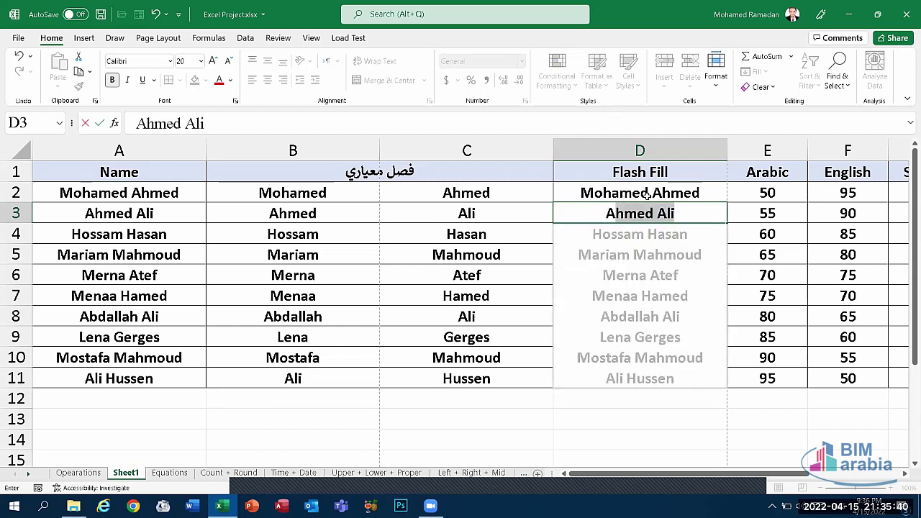
key("Return")
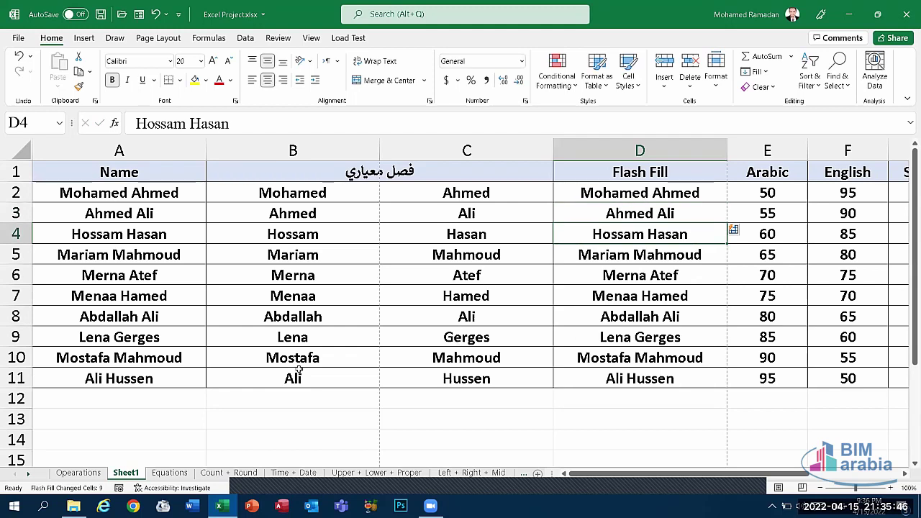
left_click(163, 404)
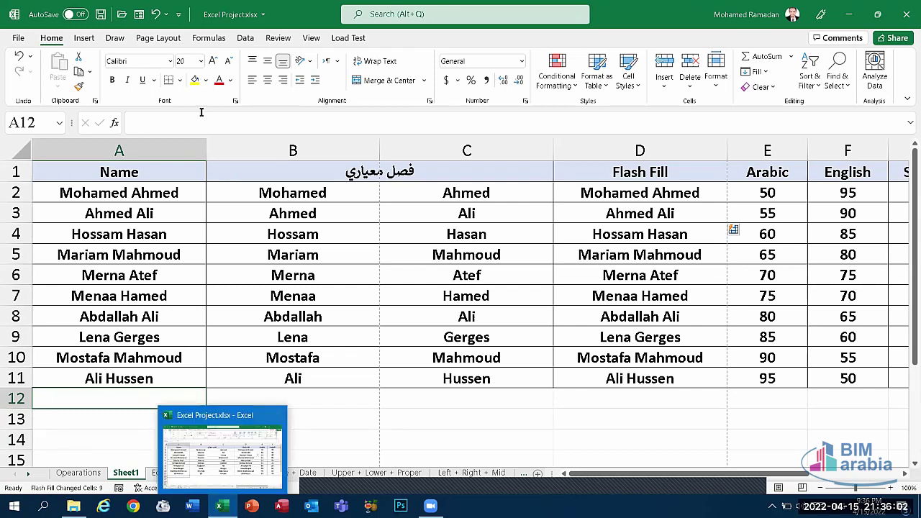
Give A12 a List data validation sourced from A2:A11 and test its dropdown
left_click(245, 37)
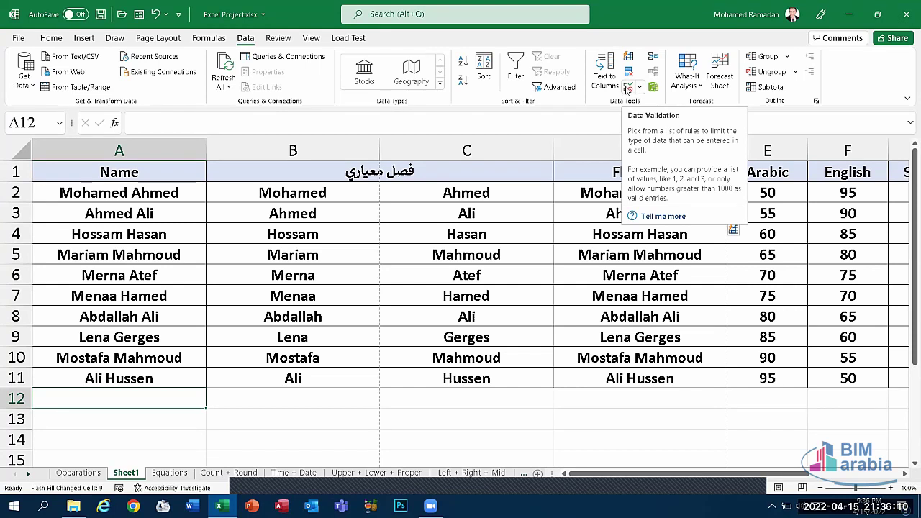
left_click(628, 87)
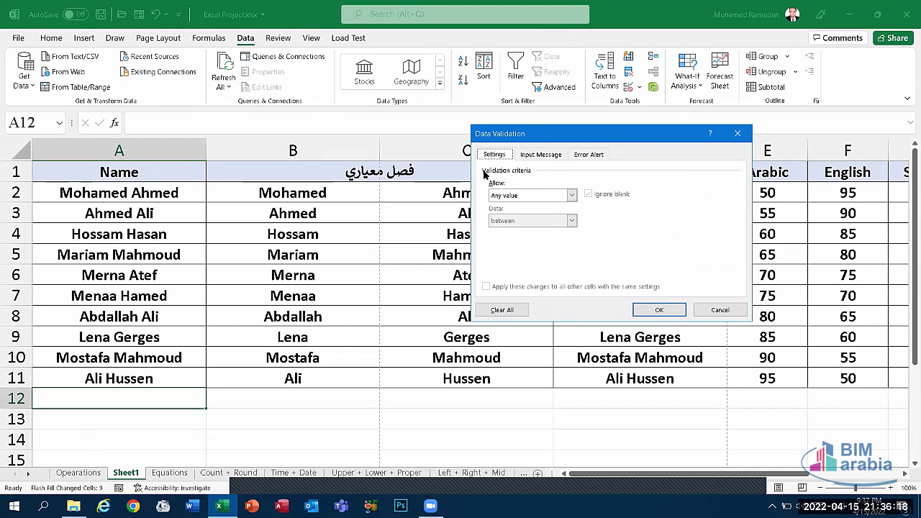
left_click(518, 195)
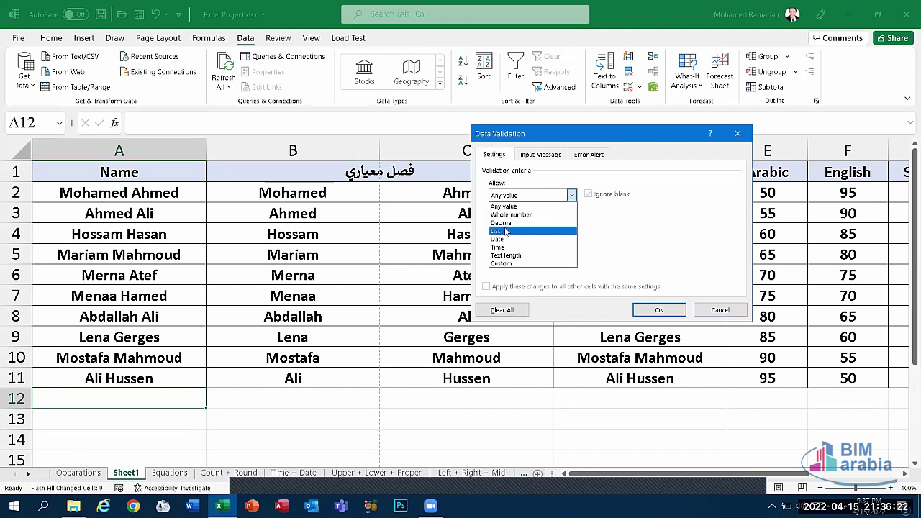
left_click(496, 230)
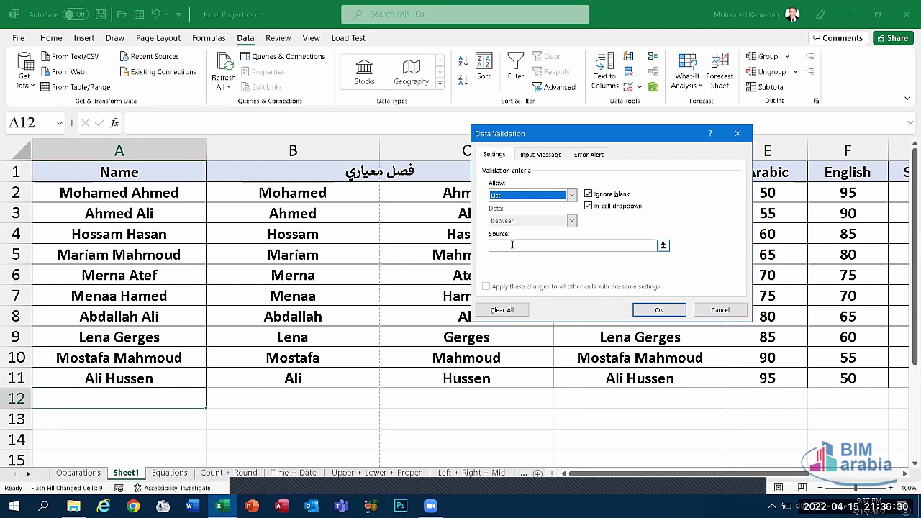
left_click(501, 245)
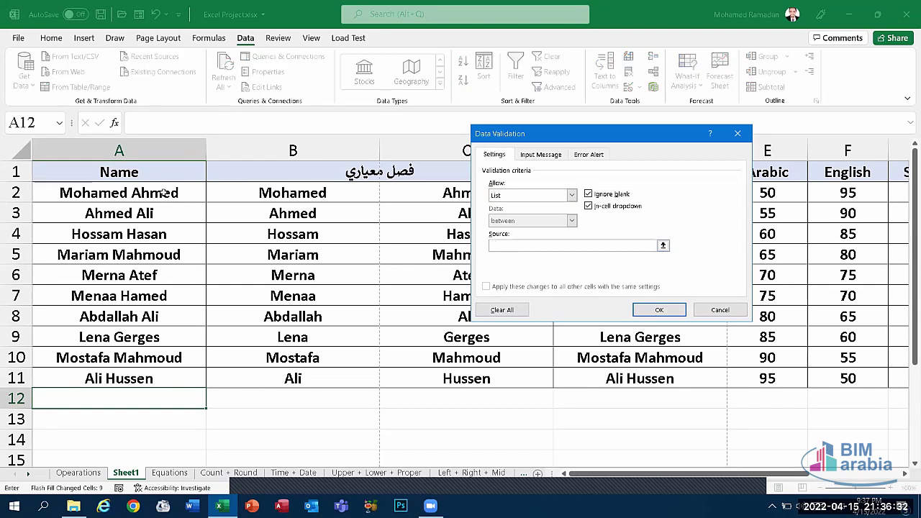
left_click_drag(164, 192, 160, 383)
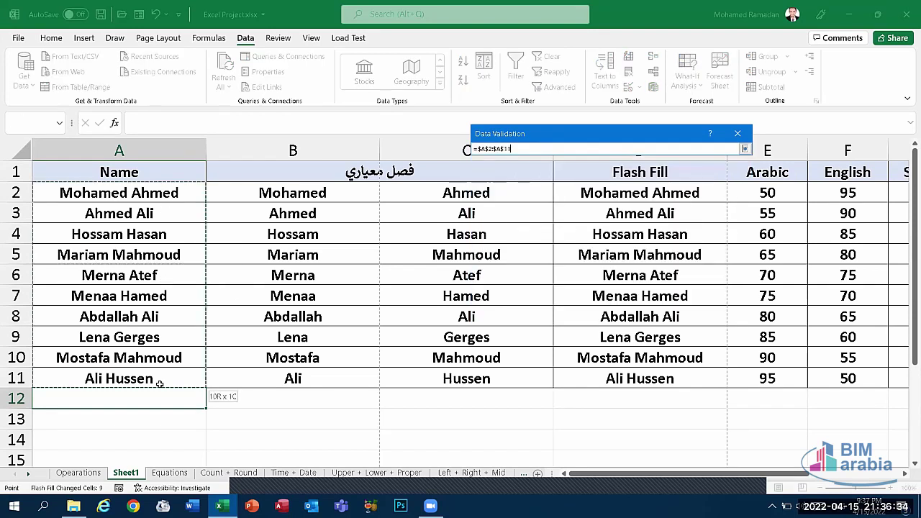
left_click(658, 309)
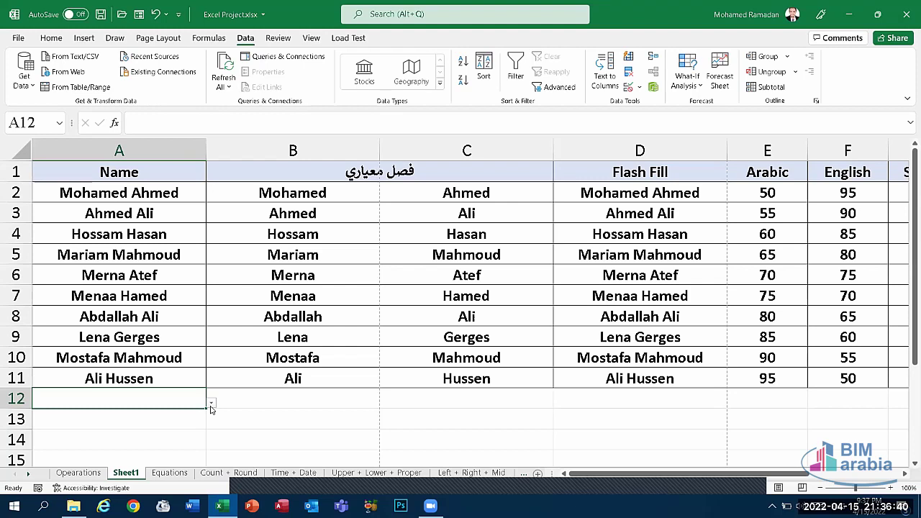
left_click(211, 404)
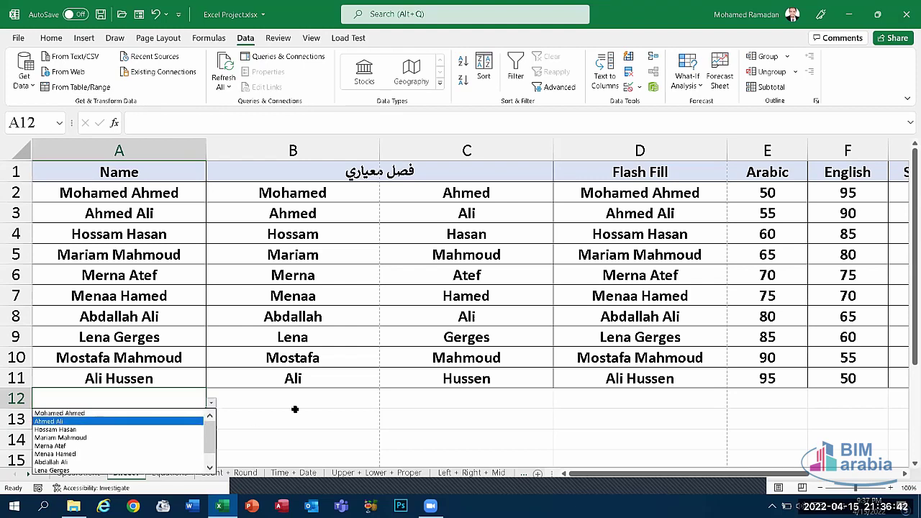
left_click(108, 27)
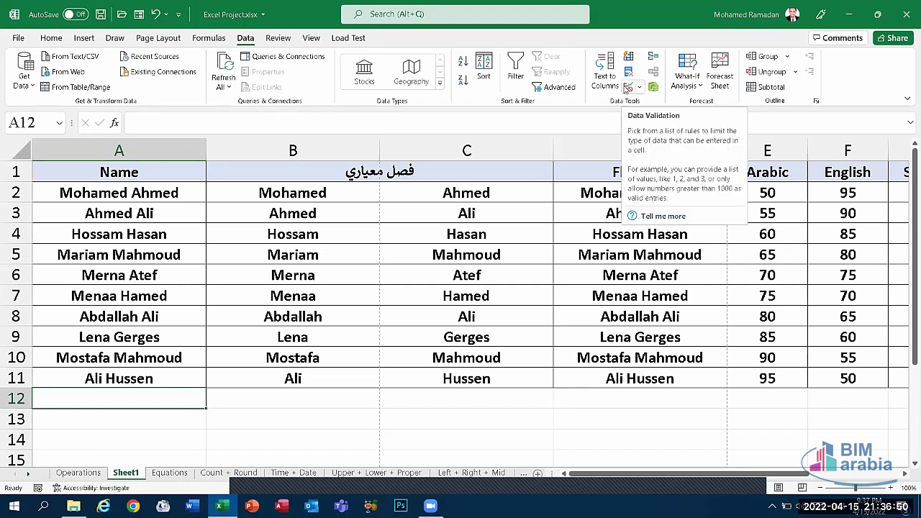
Reapply List validation with source $A$2:$A$11 to A12 and check the ten names appear
left_click(628, 88)
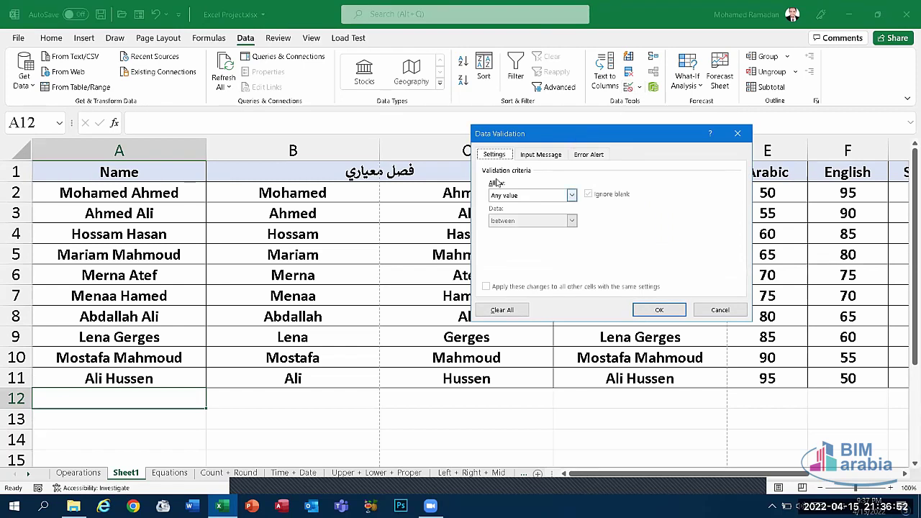
left_click(570, 195)
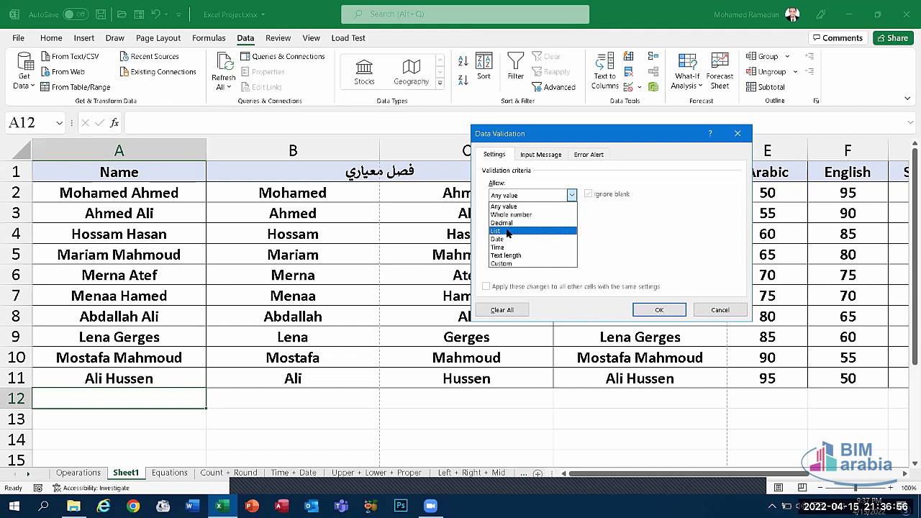
left_click(508, 231)
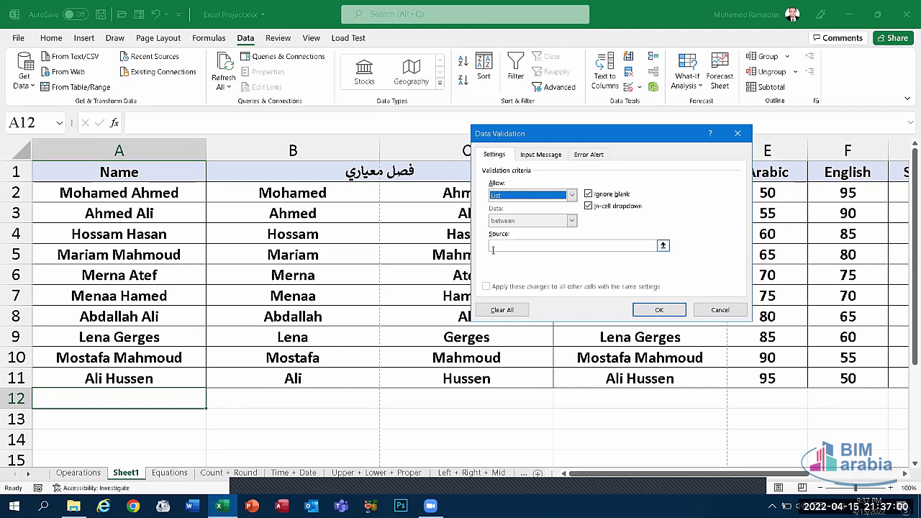
left_click(506, 244)
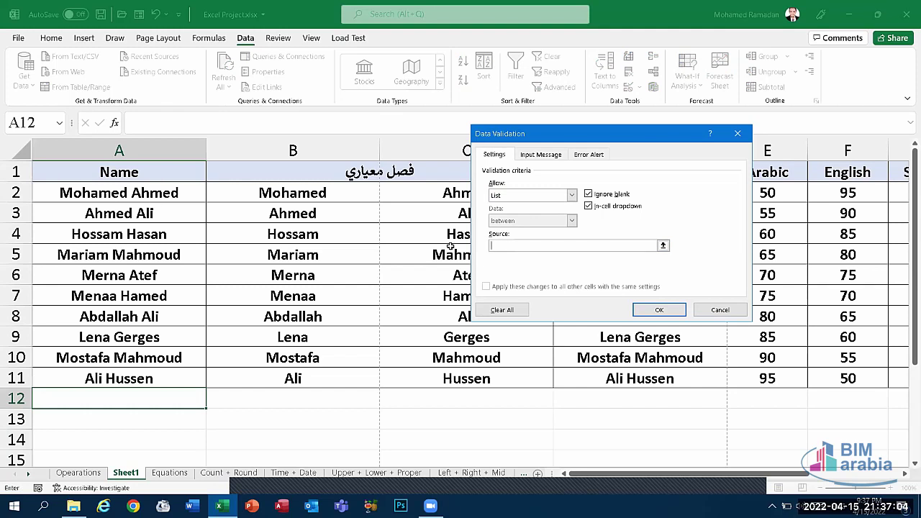
left_click_drag(119, 192, 125, 373)
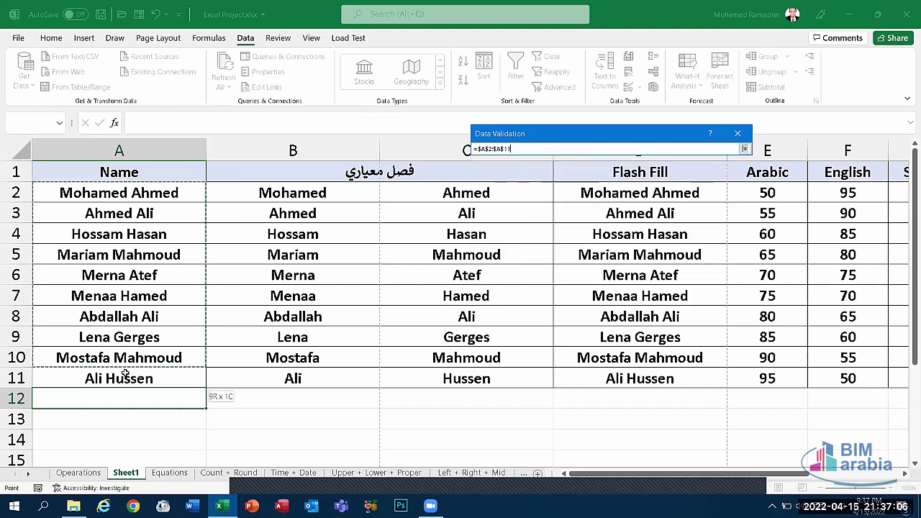
left_click(677, 308)
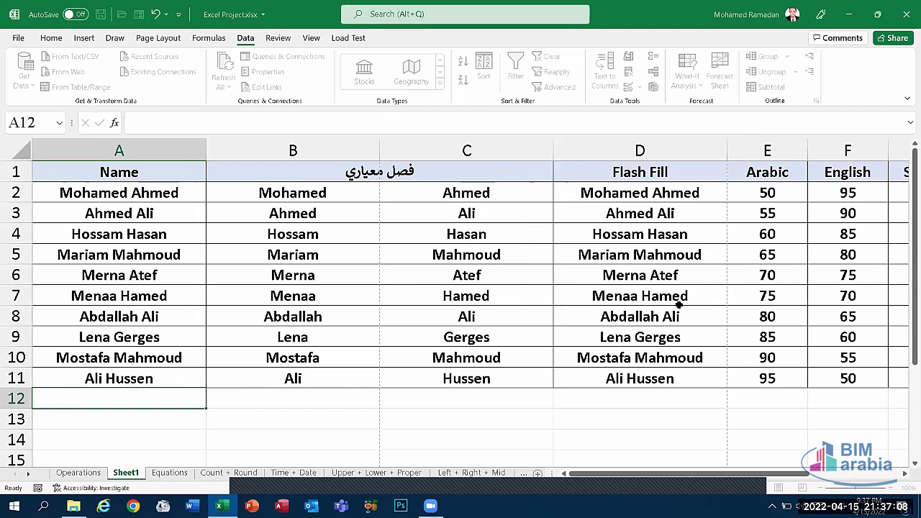
left_click(241, 411)
left_click(191, 398)
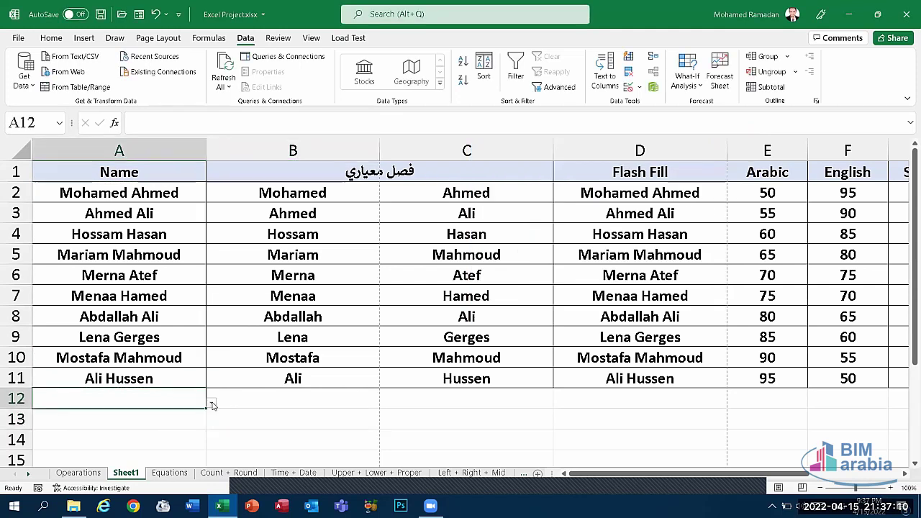
left_click(212, 404)
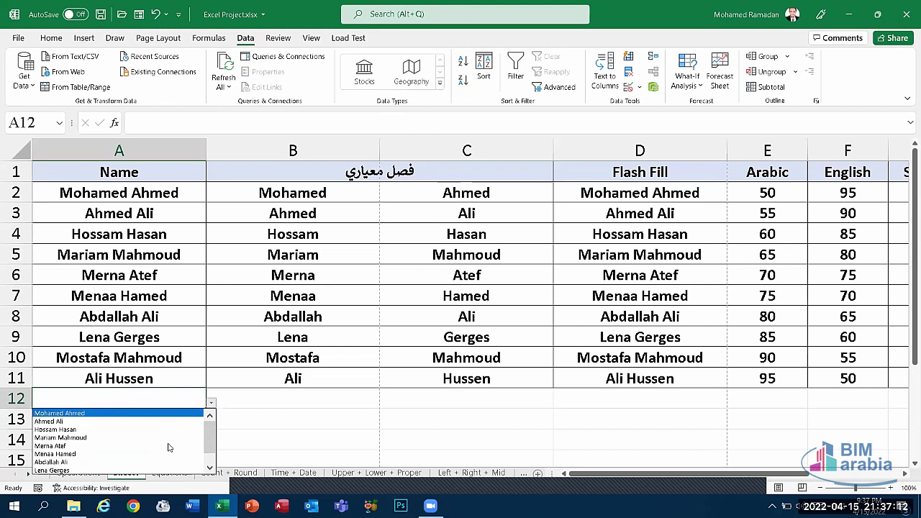
left_click(267, 411)
left_click(241, 400)
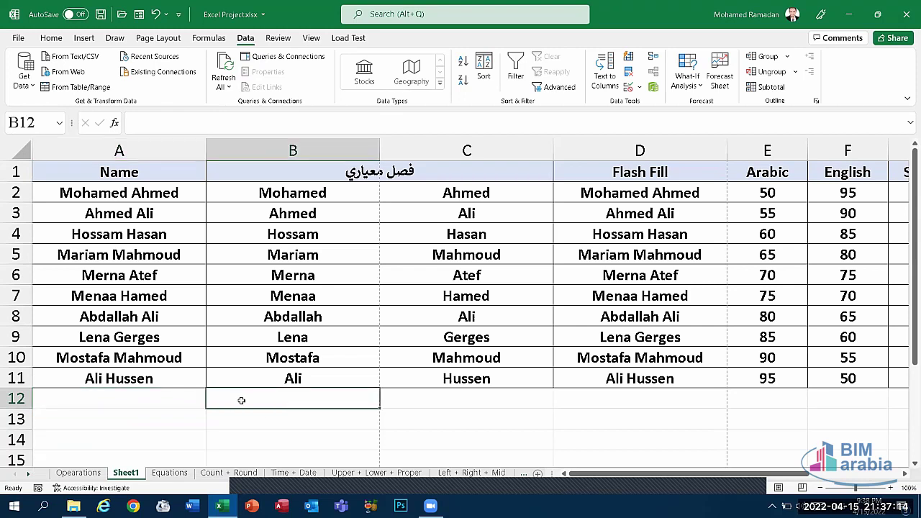
Type 'Data Validation' in B12 and make it centred, bold and red
type("Data")
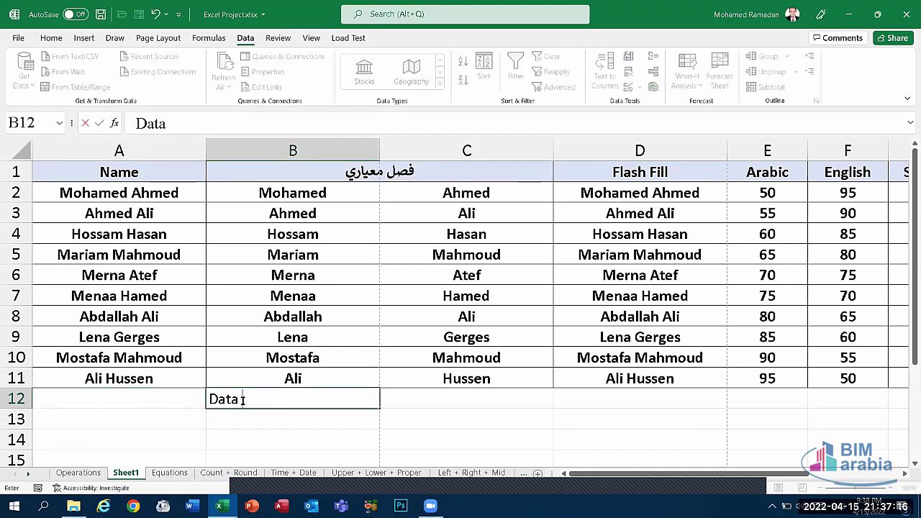
type(" V")
type("alidat")
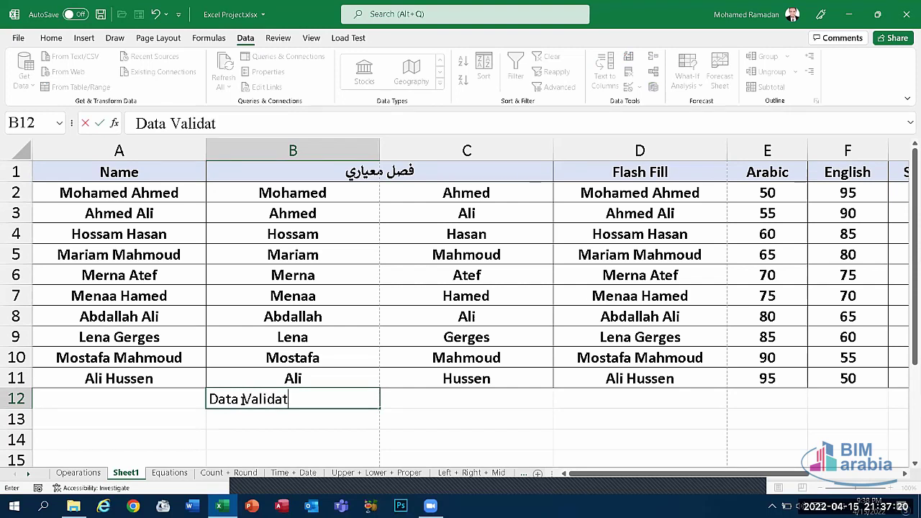
type("ion")
key("Return")
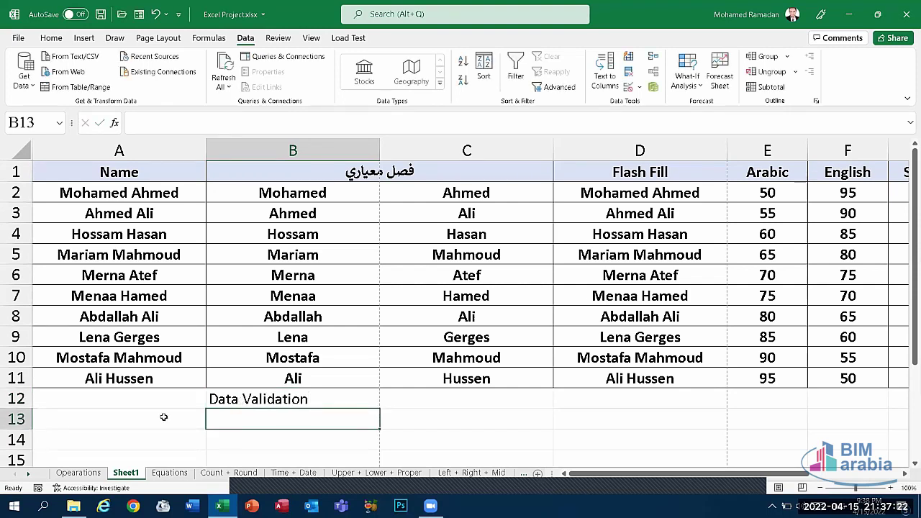
left_click(186, 403)
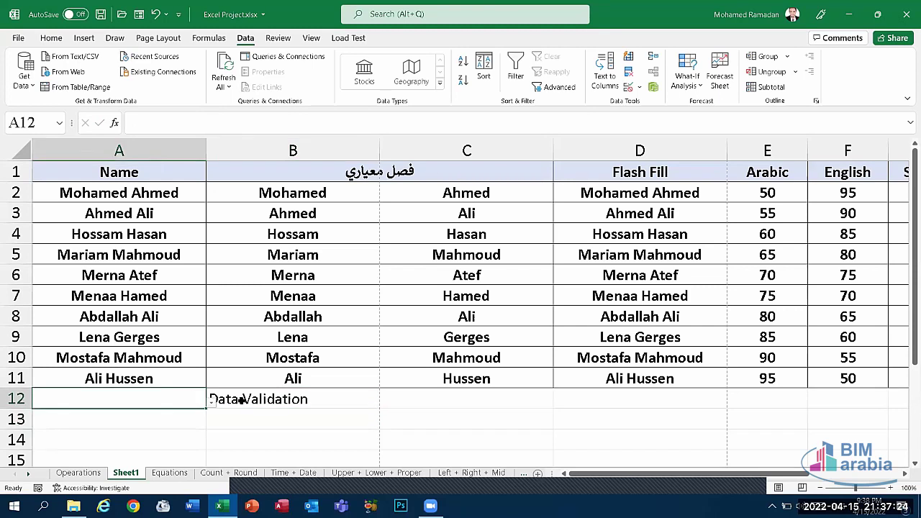
left_click(242, 402)
left_click(51, 37)
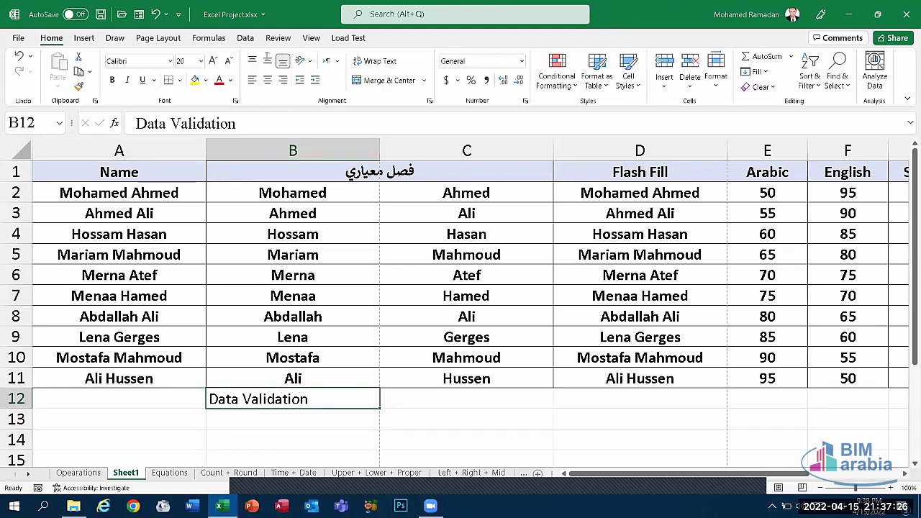
left_click(267, 80)
left_click(111, 80)
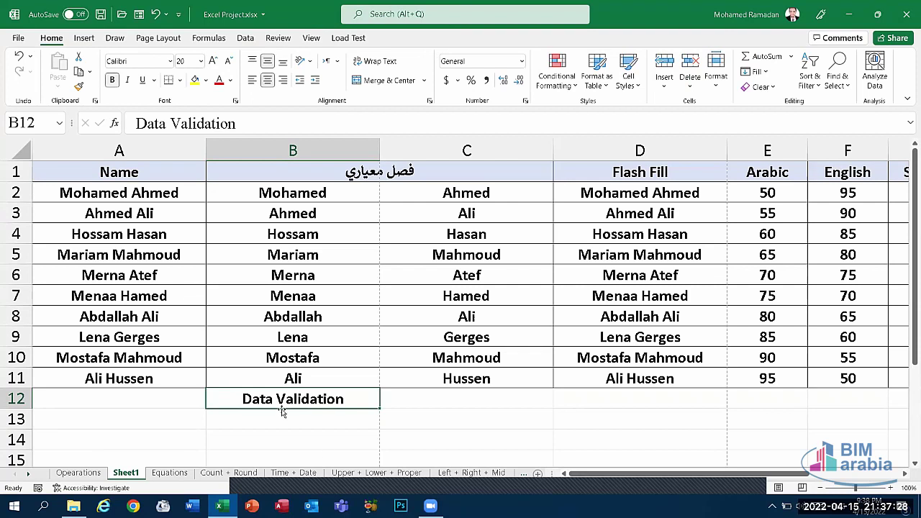
left_click(219, 80)
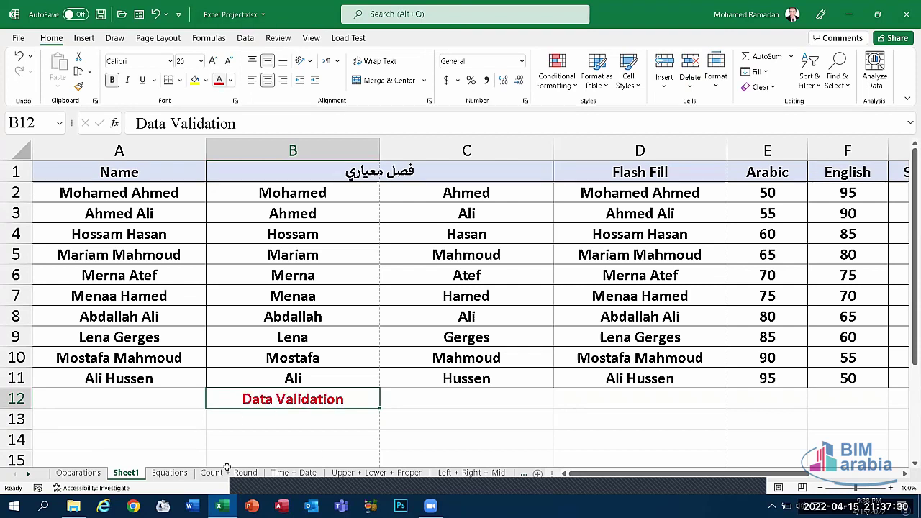
left_click(274, 430)
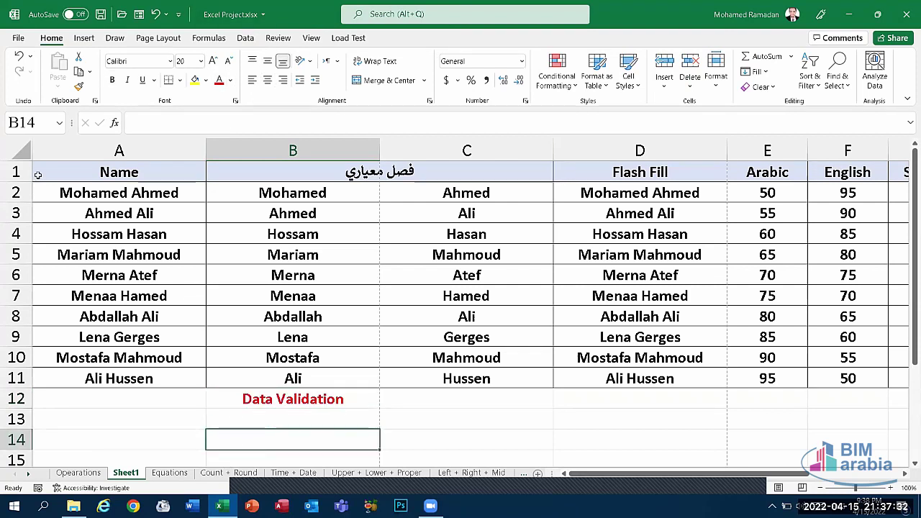
mouse_move(38, 175)
left_mouse_down()
mouse_move(434, 179)
mouse_move(360, 177)
left_mouse_up()
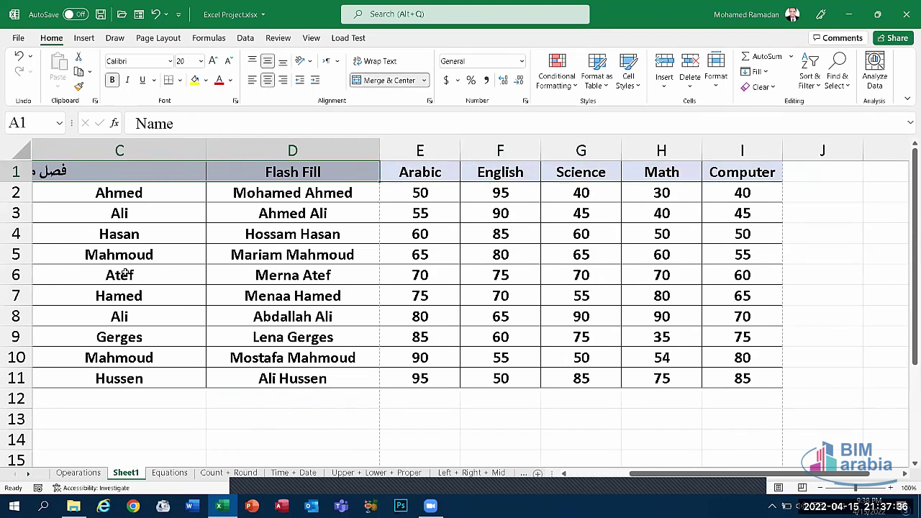
Colour the header text in B1 through D1 red
left_click(274, 206)
mouse_move(288, 173)
left_mouse_down()
mouse_move(418, 181)
mouse_move(367, 167)
left_mouse_up()
left_click(219, 80)
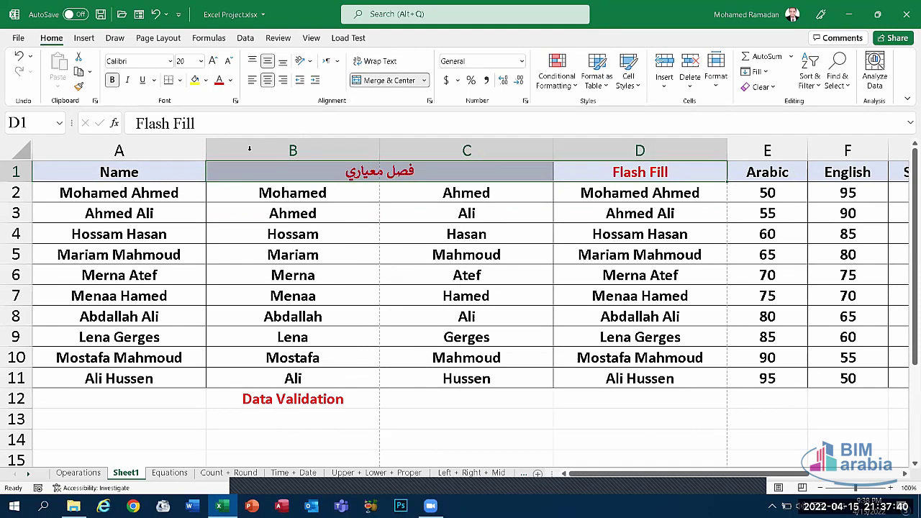
left_click(478, 316)
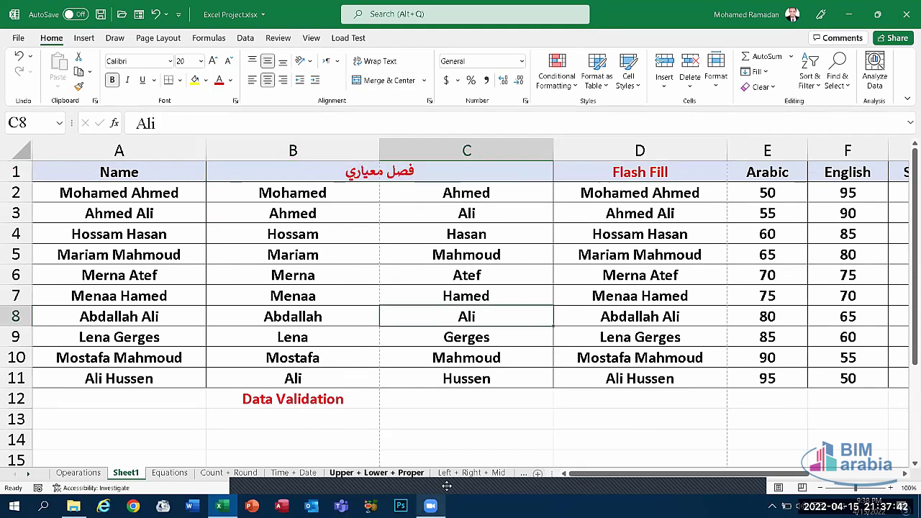
left_click(519, 397)
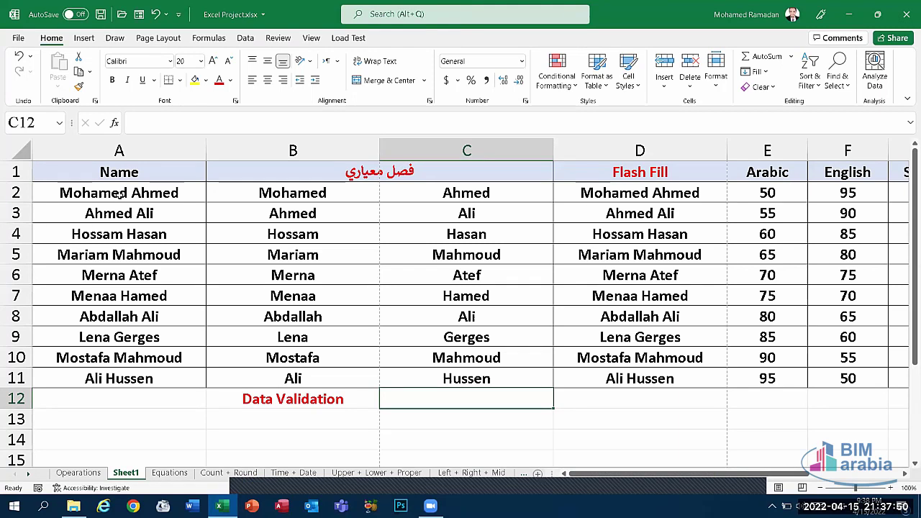
left_click(562, 205)
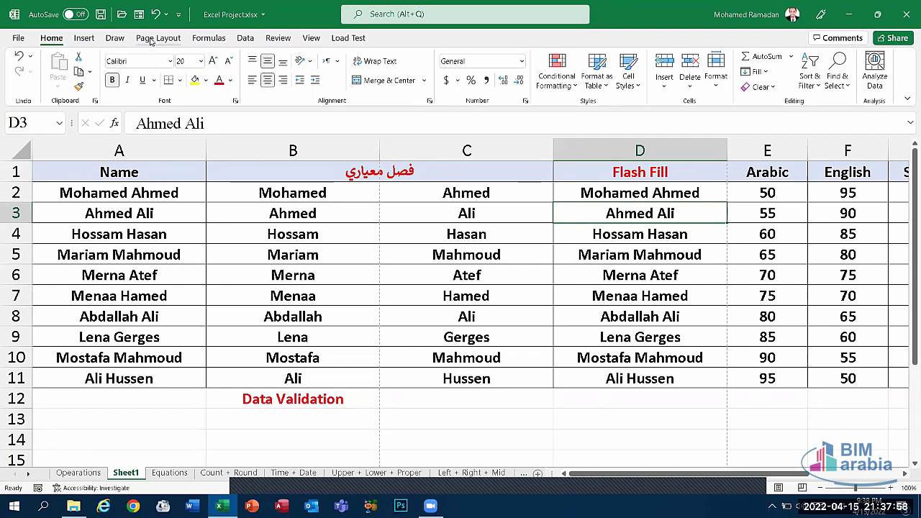
left_click(244, 38)
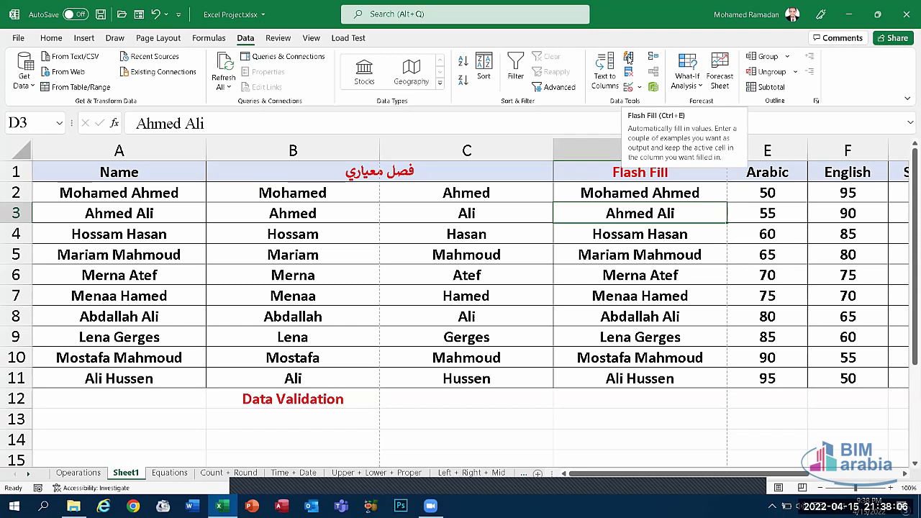
Delete the full names in D3:D11 and refill them with Flash Fill
left_click(629, 56)
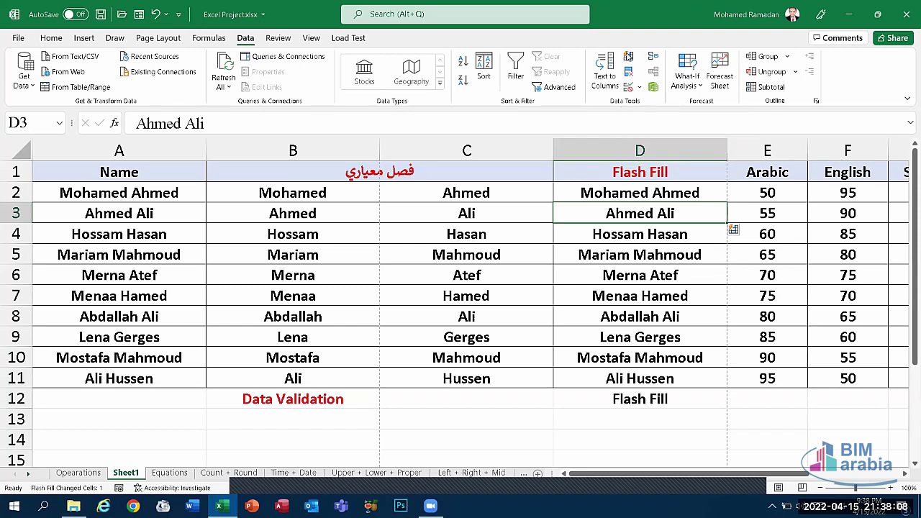
left_click(629, 56)
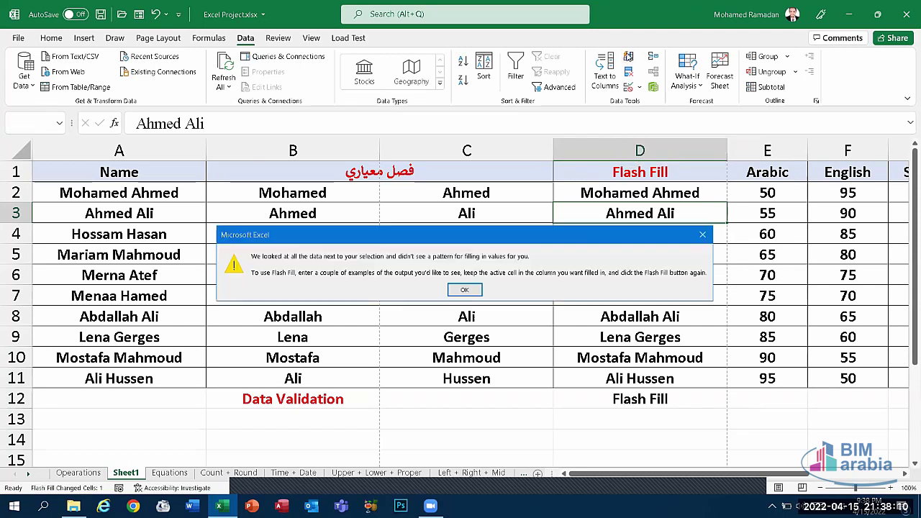
left_click(467, 291)
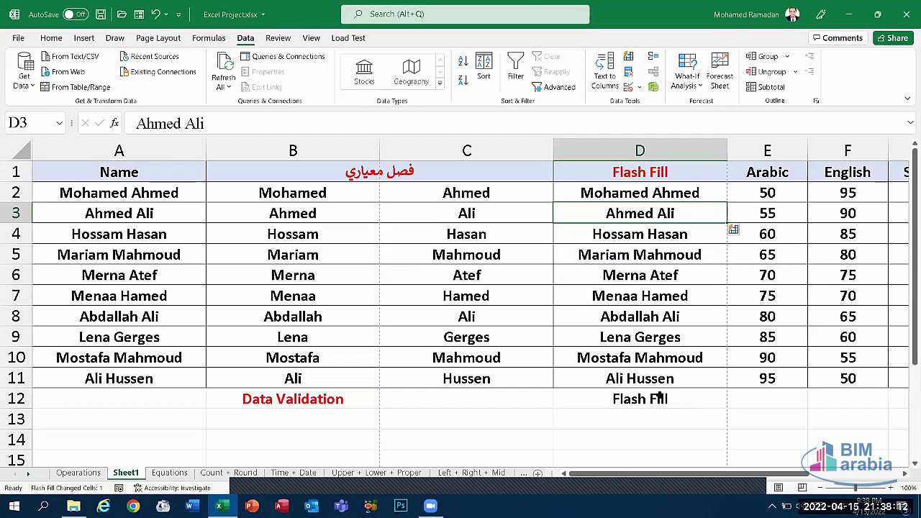
left_click_drag(658, 380, 649, 205)
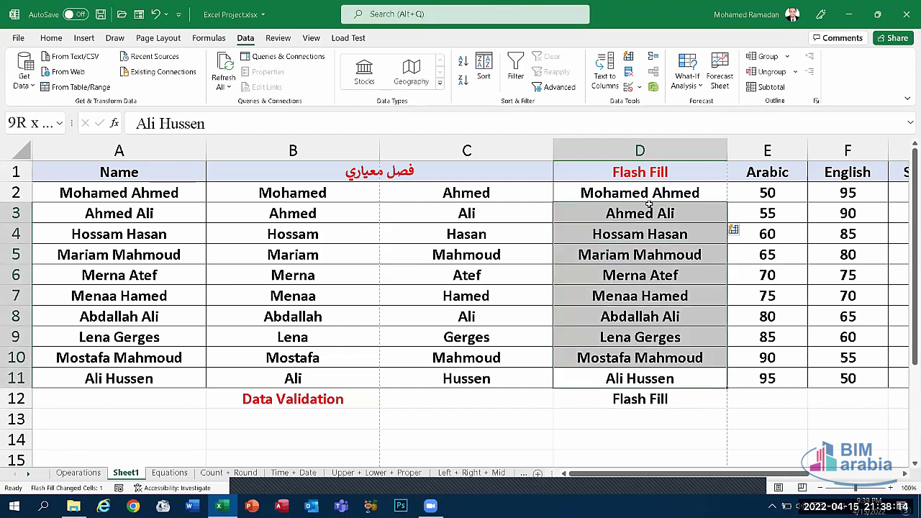
key("Delete")
left_click(648, 274)
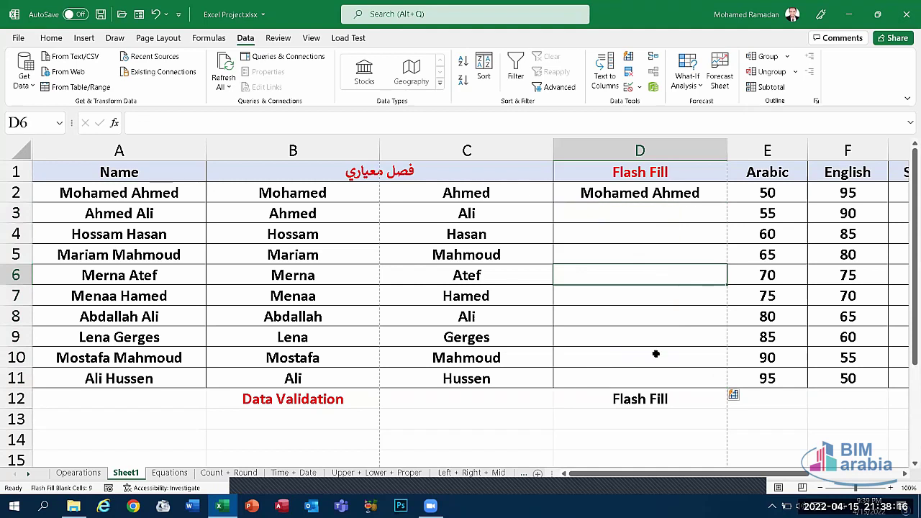
left_click(636, 210)
left_click(630, 63)
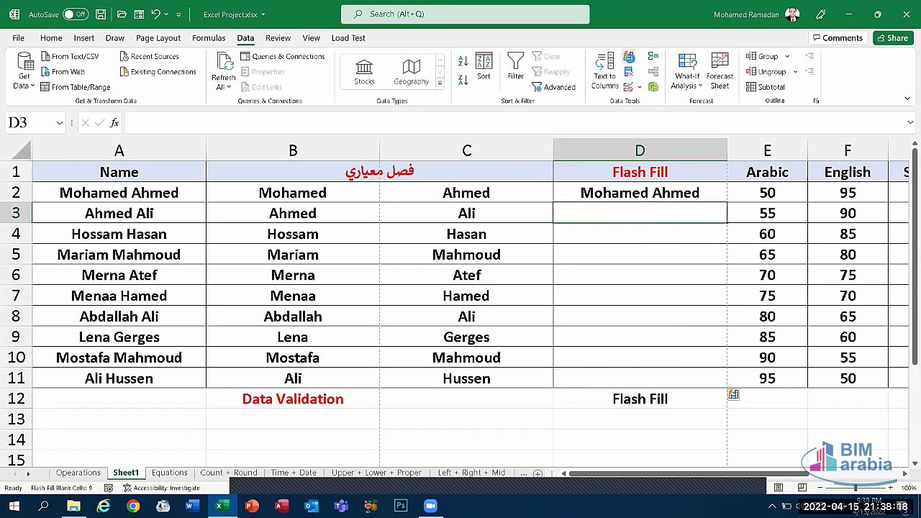
Undo, flash-fill D3:D11 again from the D2 example, and clear cell D12
left_click(153, 14)
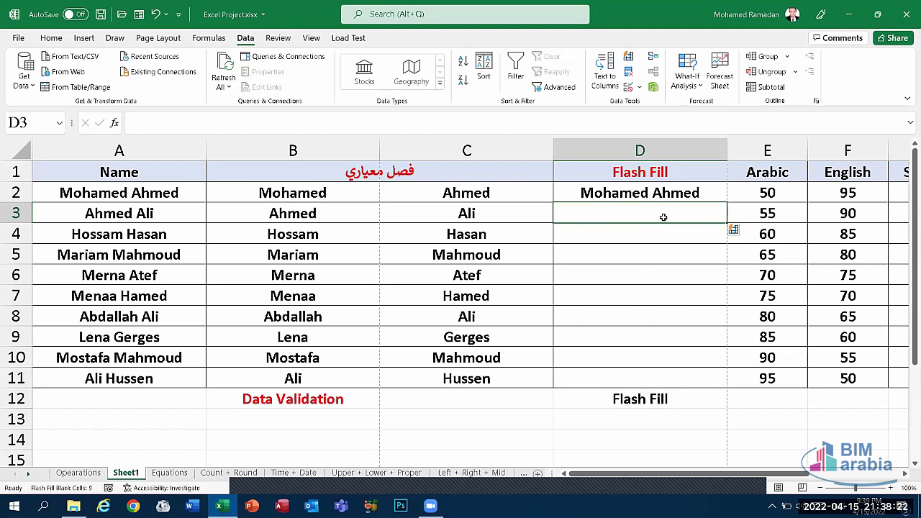
left_click(625, 195)
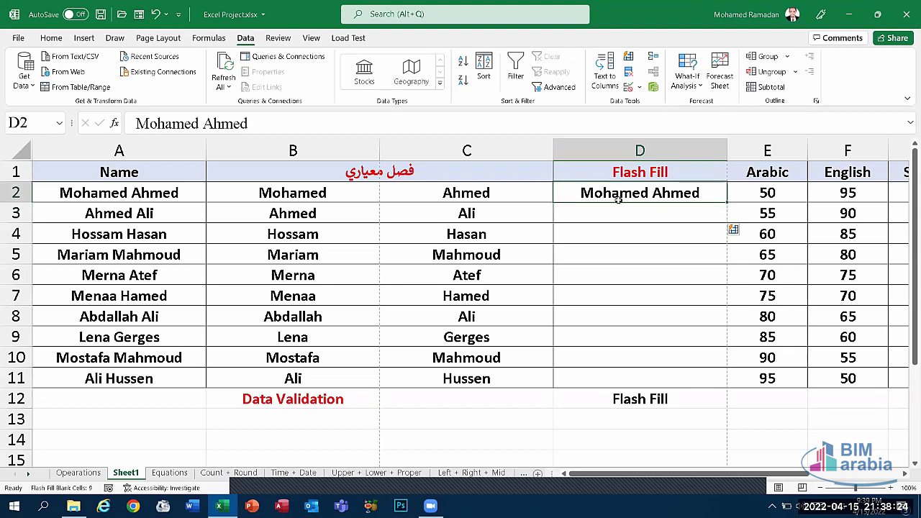
left_click(635, 218)
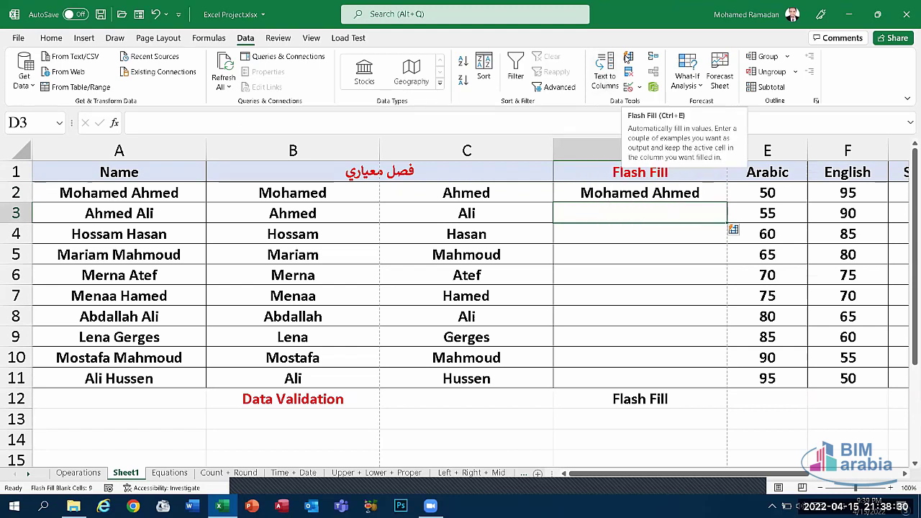
left_click(627, 57)
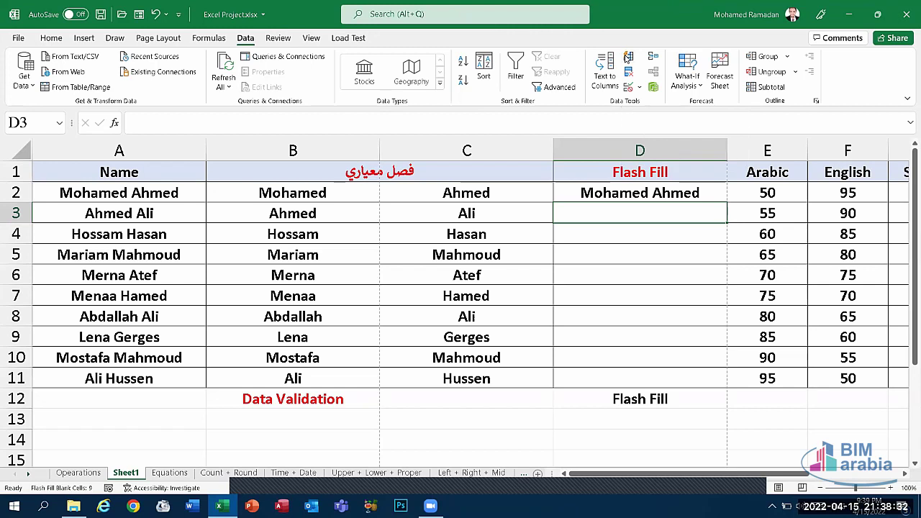
left_click(629, 398)
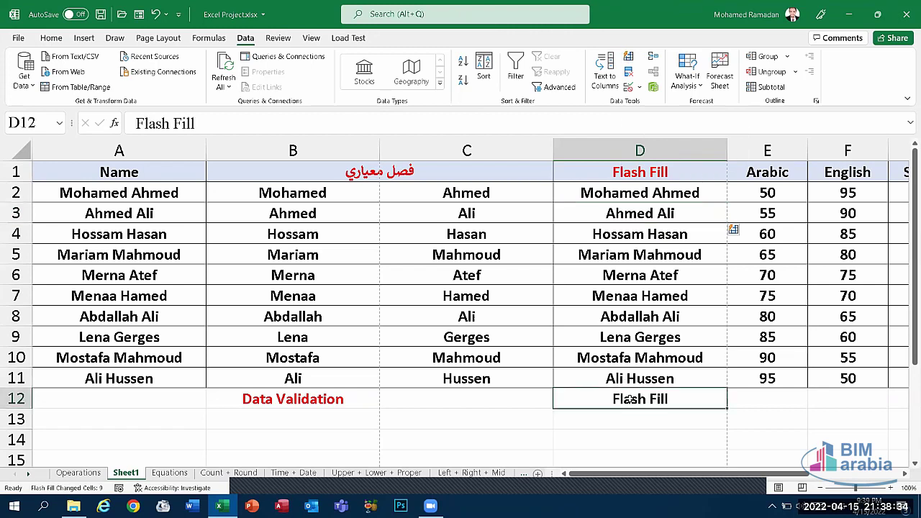
key("Delete")
key("Down")
key("Down")
key("Down")
left_click(642, 359)
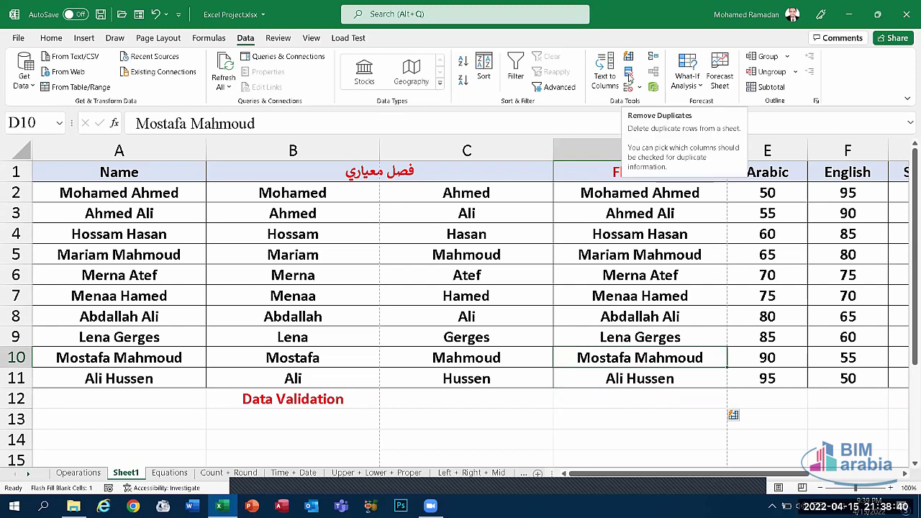
Run Remove Duplicates on the column D names, expanded to the whole table
left_click(526, 275)
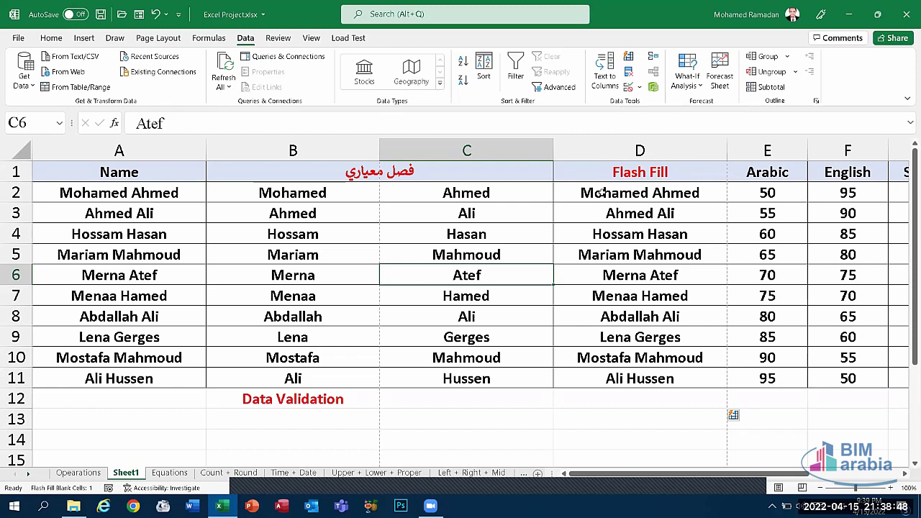
left_click_drag(601, 193, 607, 379)
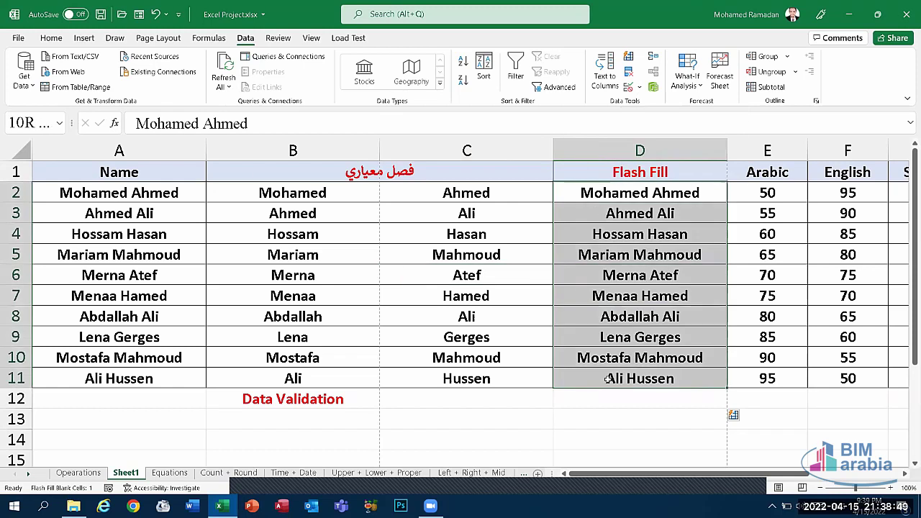
left_click(628, 79)
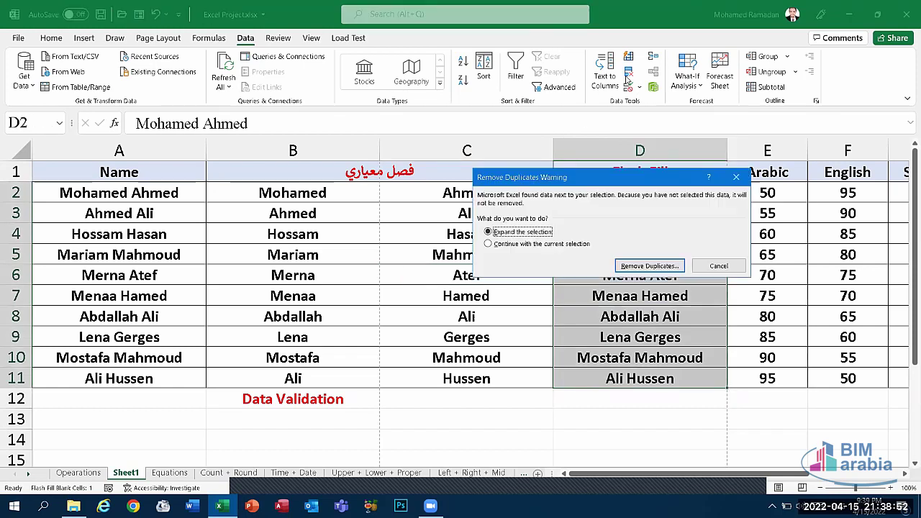
left_click(647, 266)
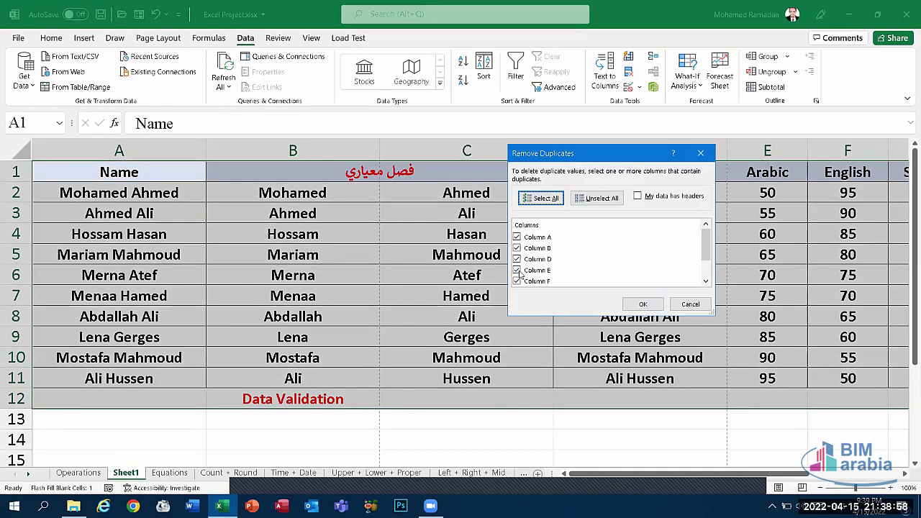
scroll(521, 272, "down", 2)
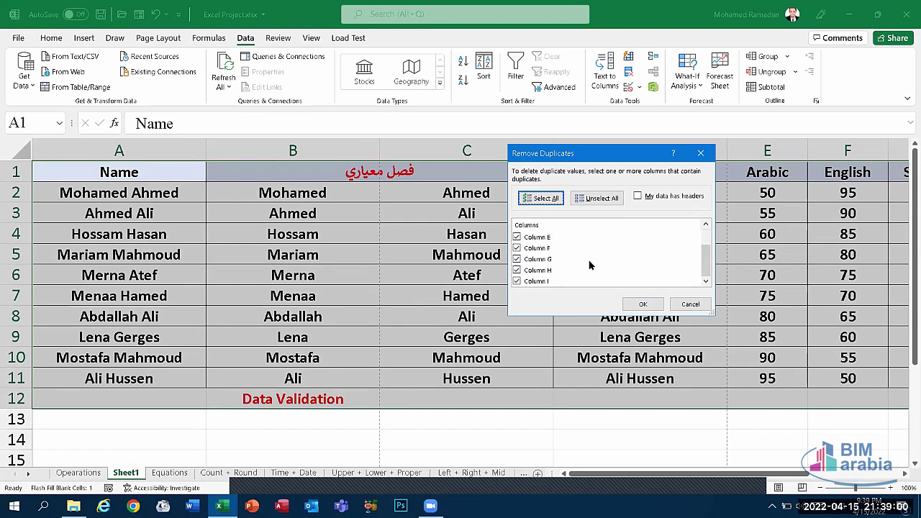
scroll(573, 259, "up", 2)
left_click(643, 304)
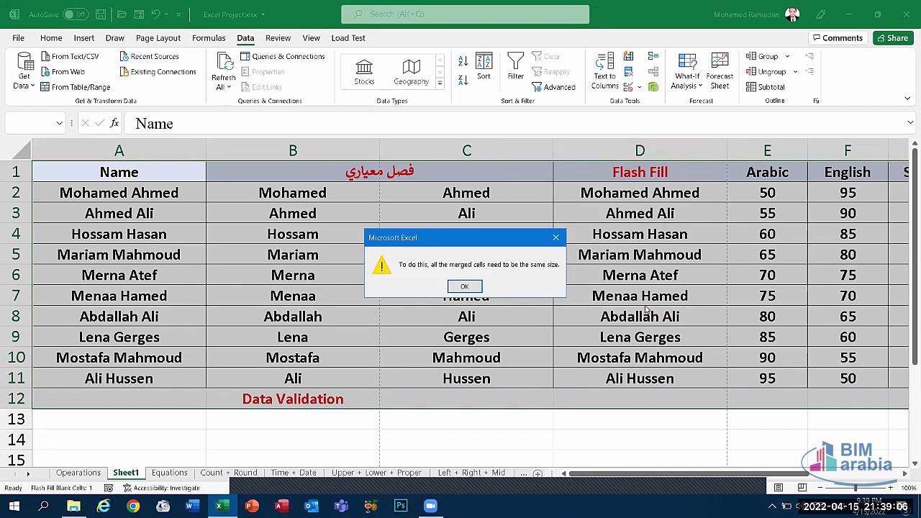
Dismiss the merged-cells error and select the entire worksheet
left_click(465, 285)
left_click(623, 234)
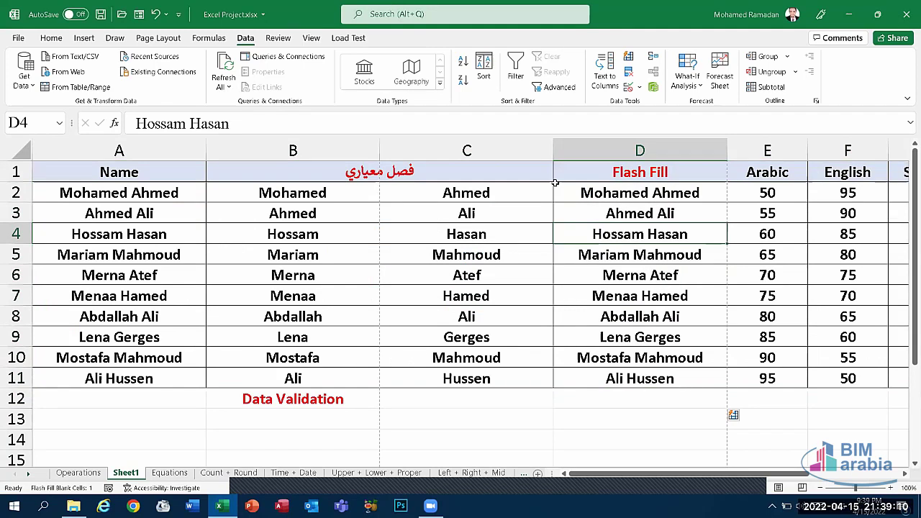
left_click(466, 177)
left_click(367, 211)
left_click(423, 176)
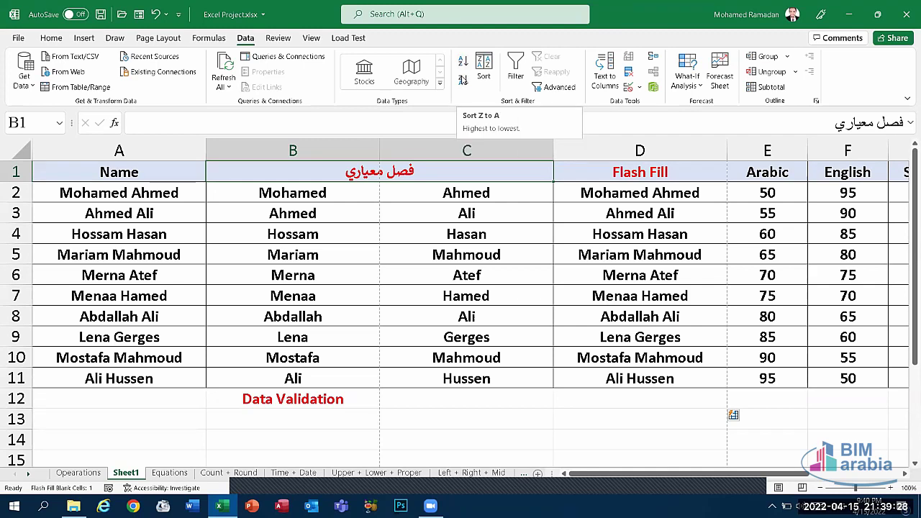
left_click(16, 150)
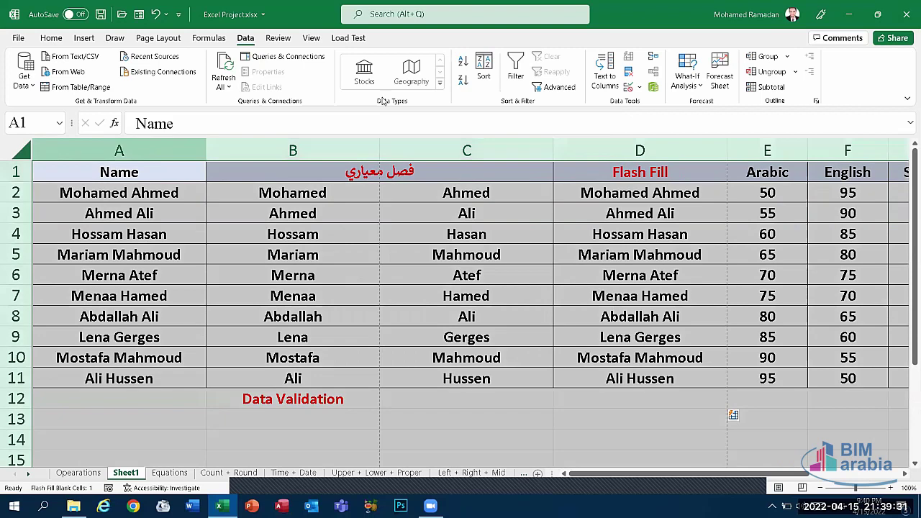
left_click(517, 68)
left_click(533, 233)
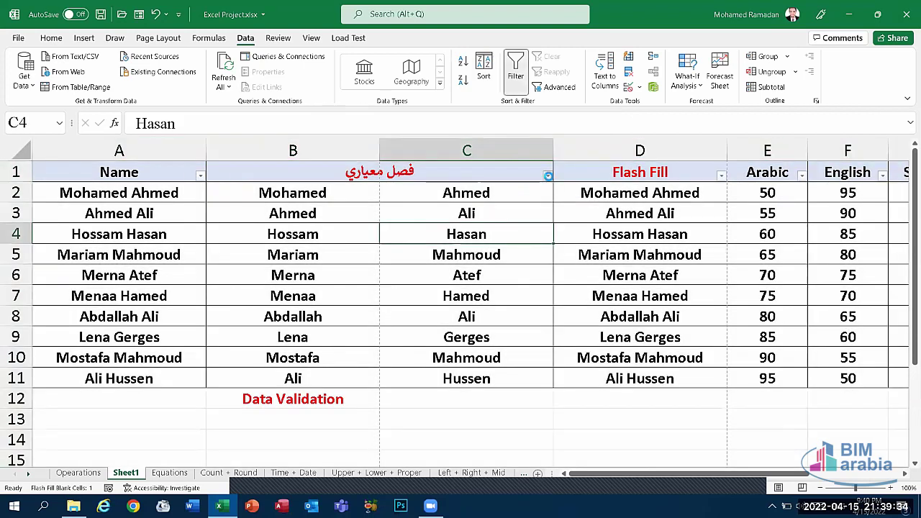
left_click(548, 175)
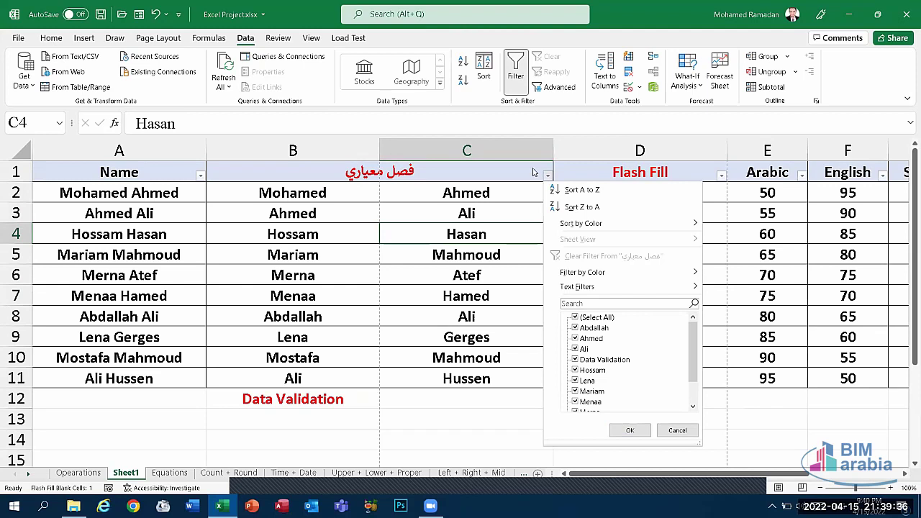
left_click(546, 176)
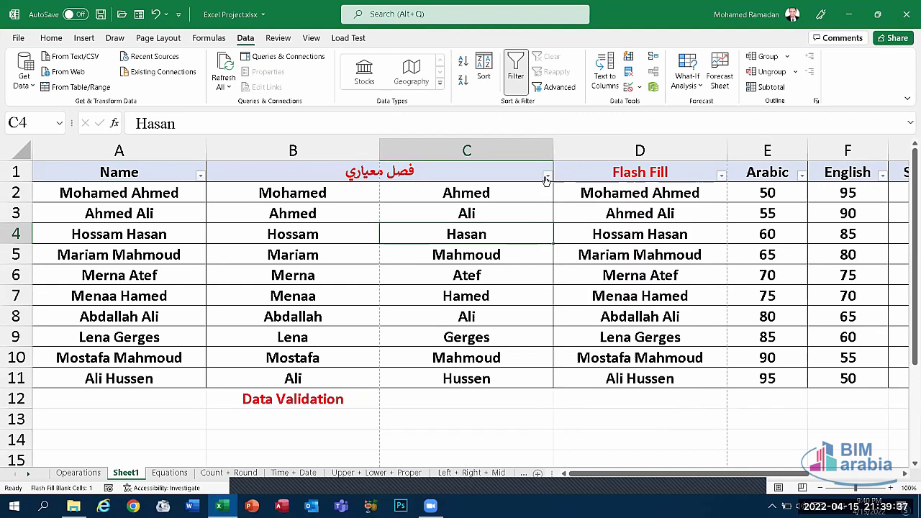
left_click(516, 68)
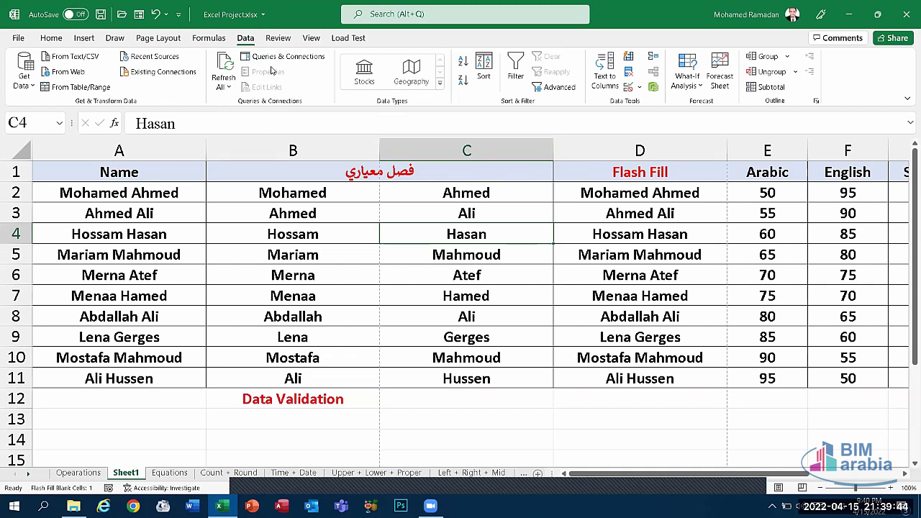
left_click(293, 273)
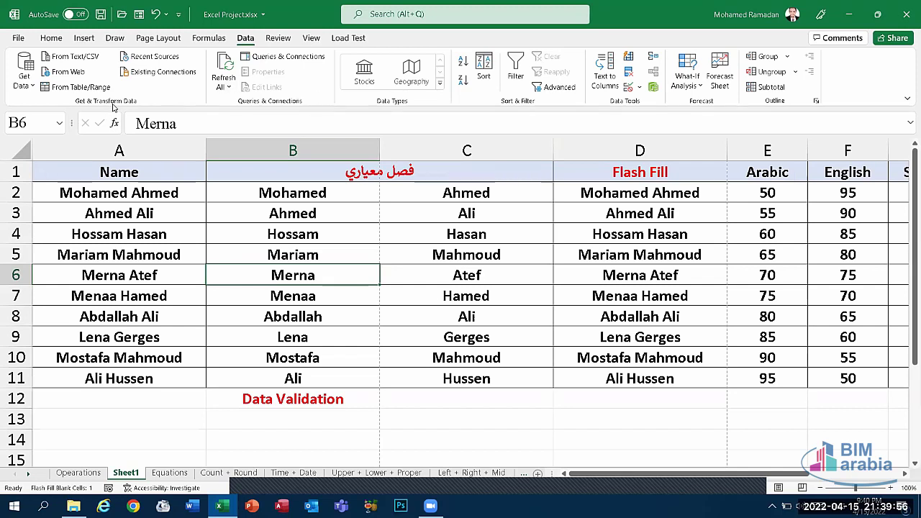
left_click(29, 85)
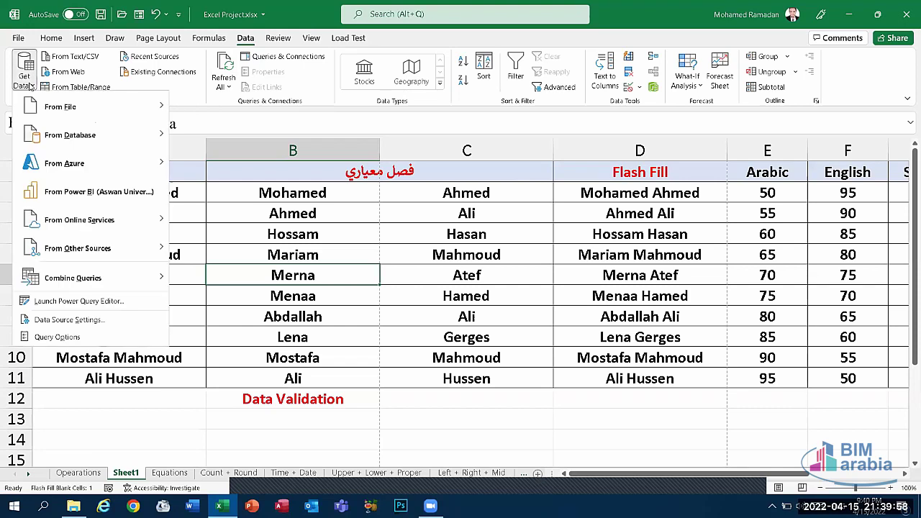
left_click(29, 85)
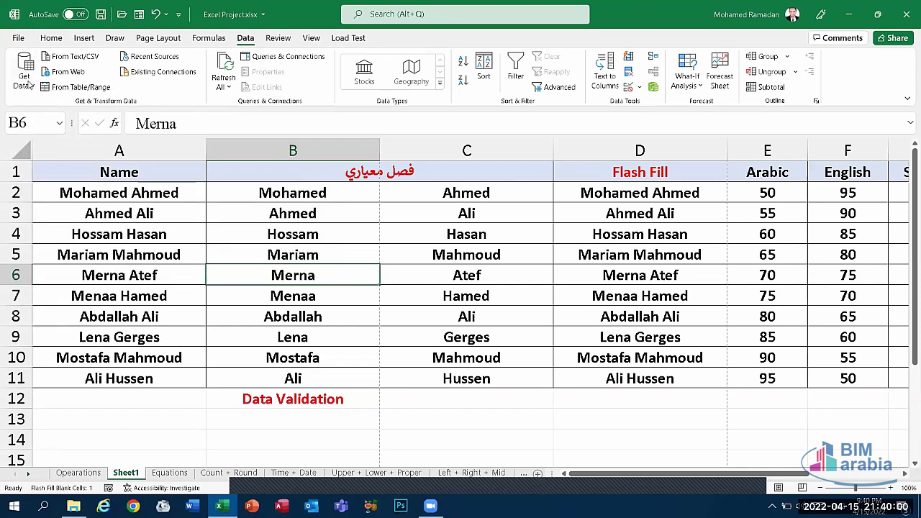
left_click(27, 85)
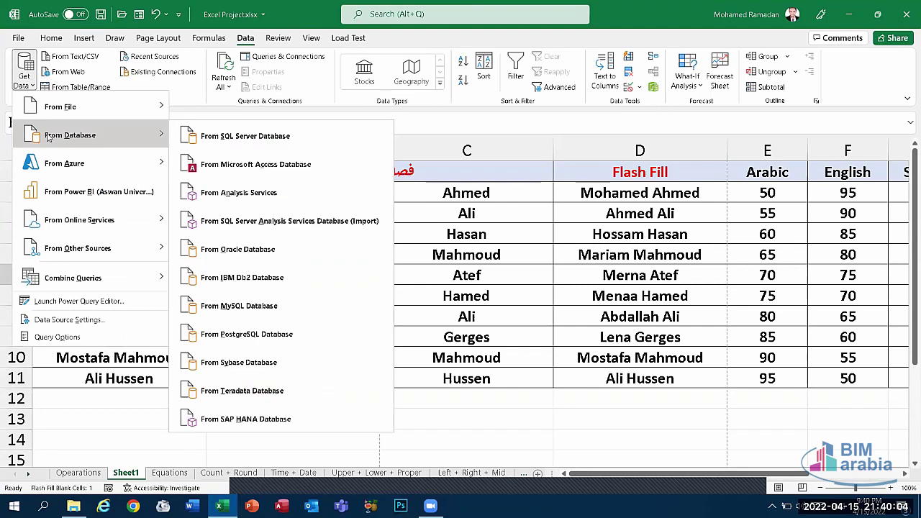
mouse_move(98, 192)
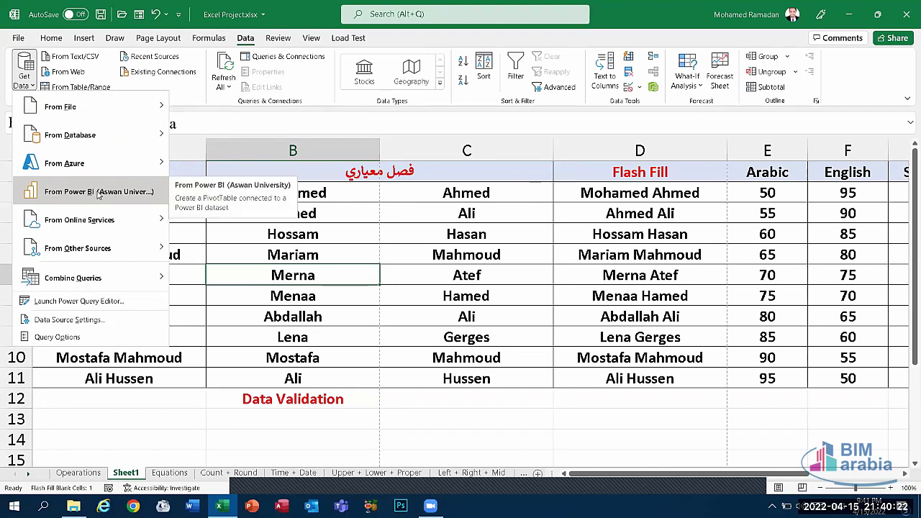
left_click(205, 224)
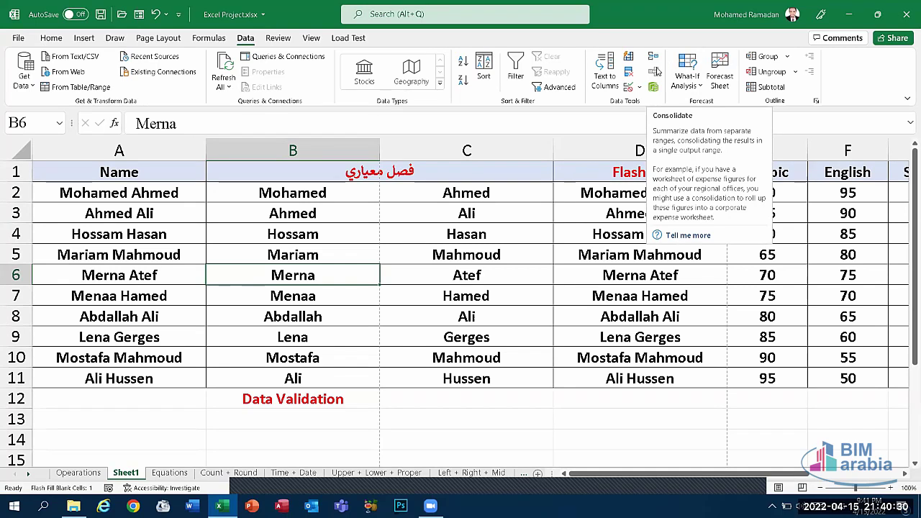
left_click(421, 253)
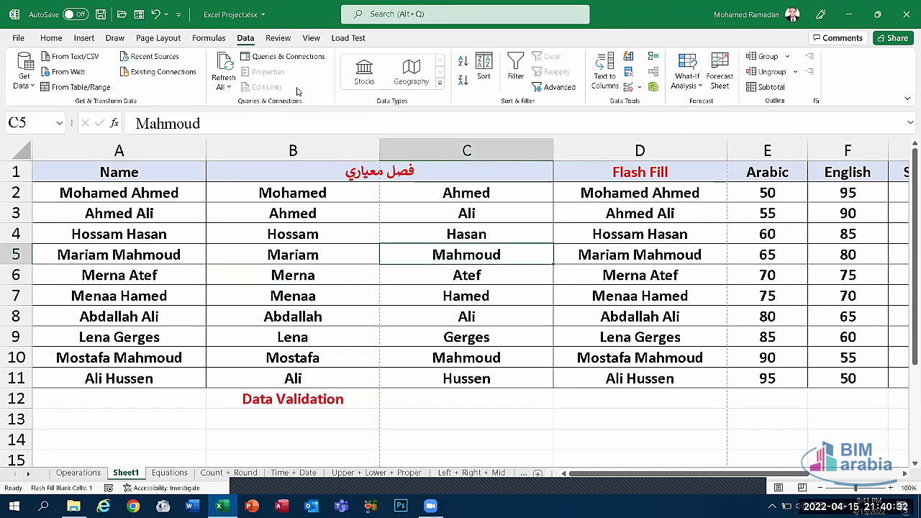
Run a spelling check on Sheet1 from the Review tab, then close it
left_click(271, 38)
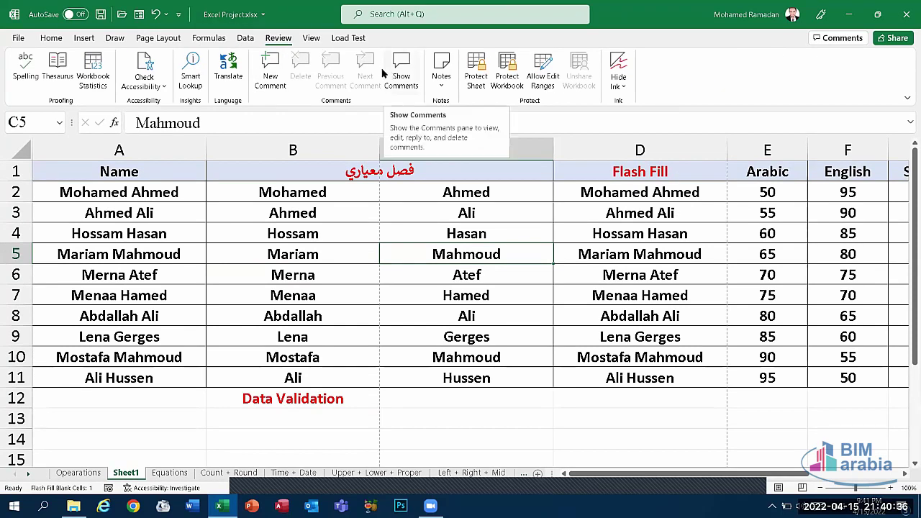
left_click(24, 76)
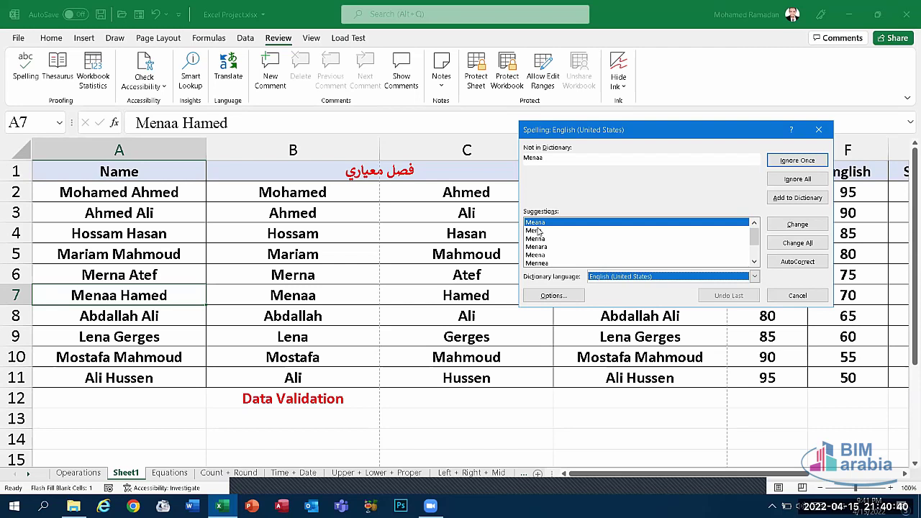
left_click(821, 131)
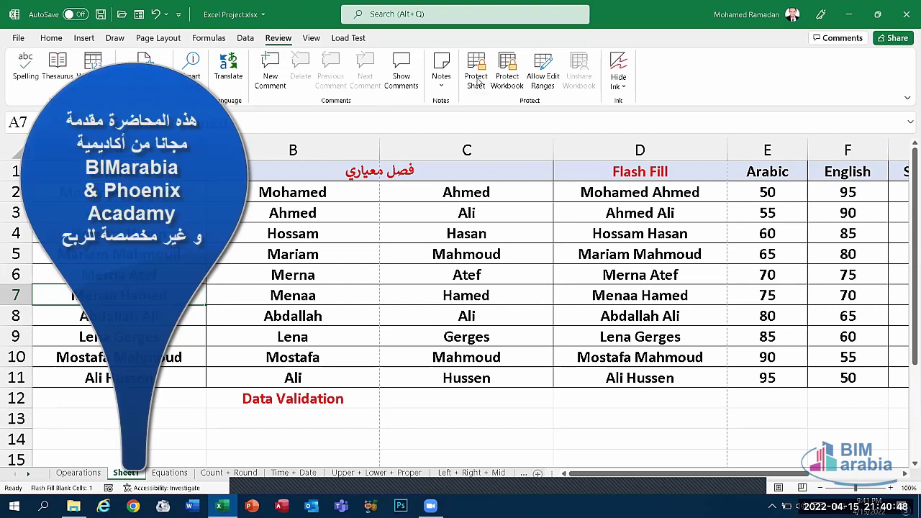
Protect Sheet1 with a password and confirm that editing cell C13 is blocked
left_click(466, 275)
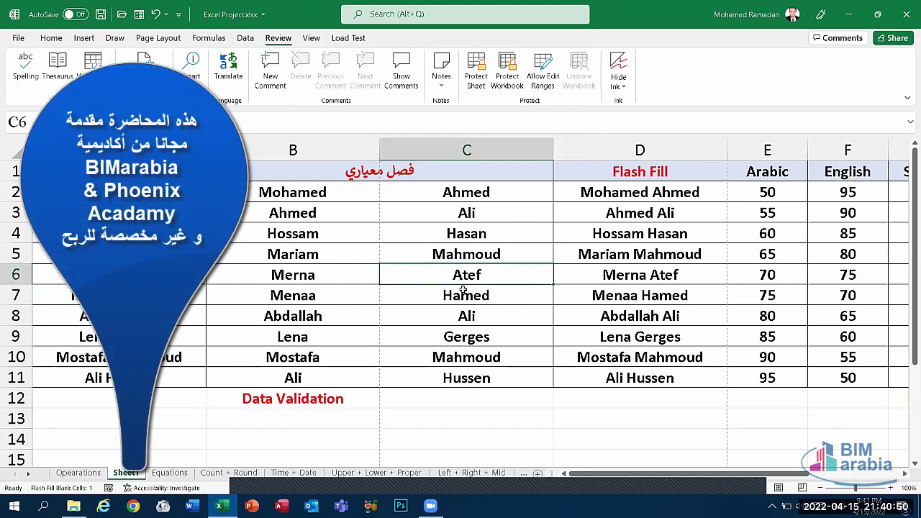
left_click(481, 67)
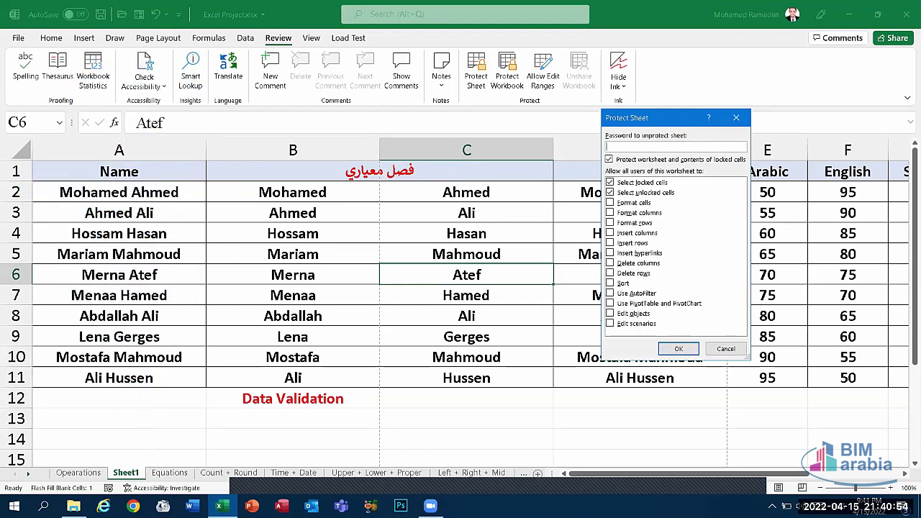
key("Return")
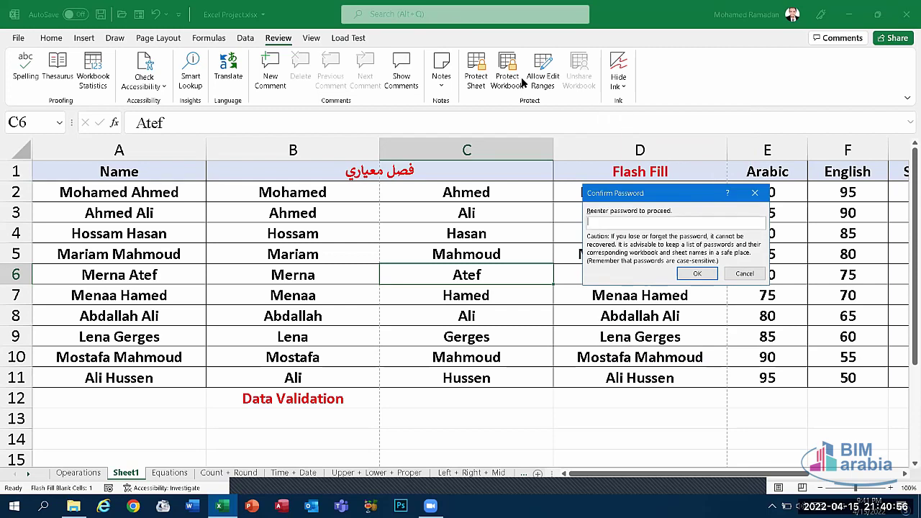
key("Return")
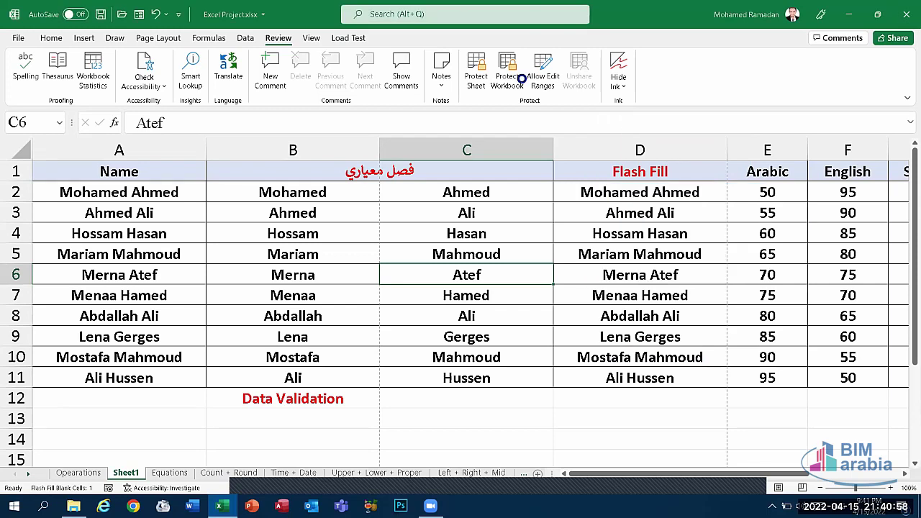
left_click(517, 418)
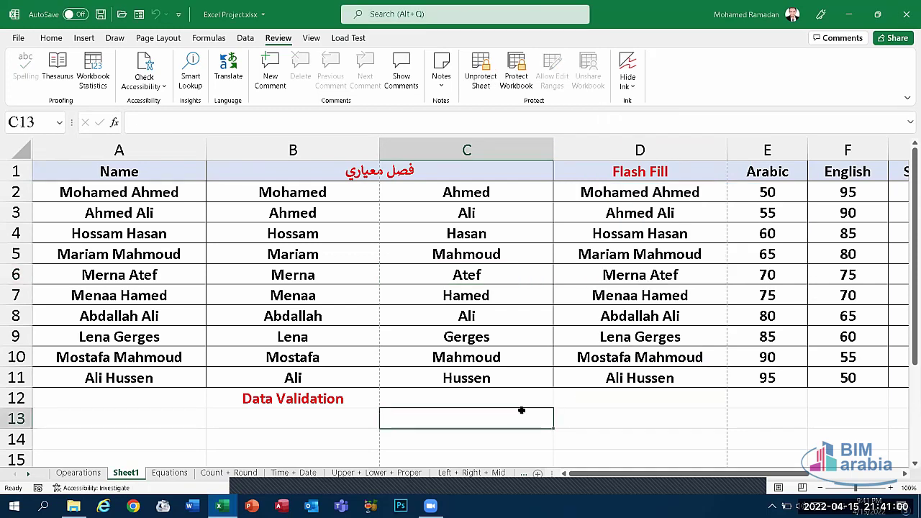
double_click(521, 414)
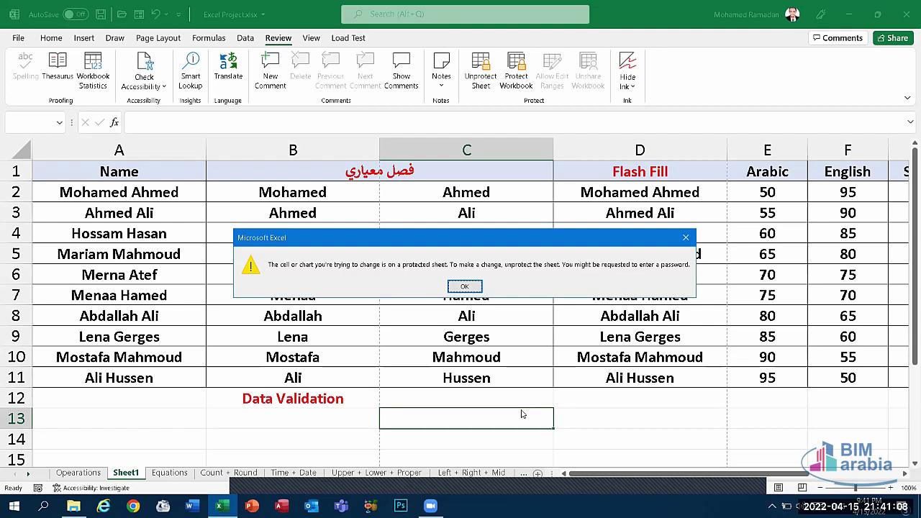
left_click(467, 286)
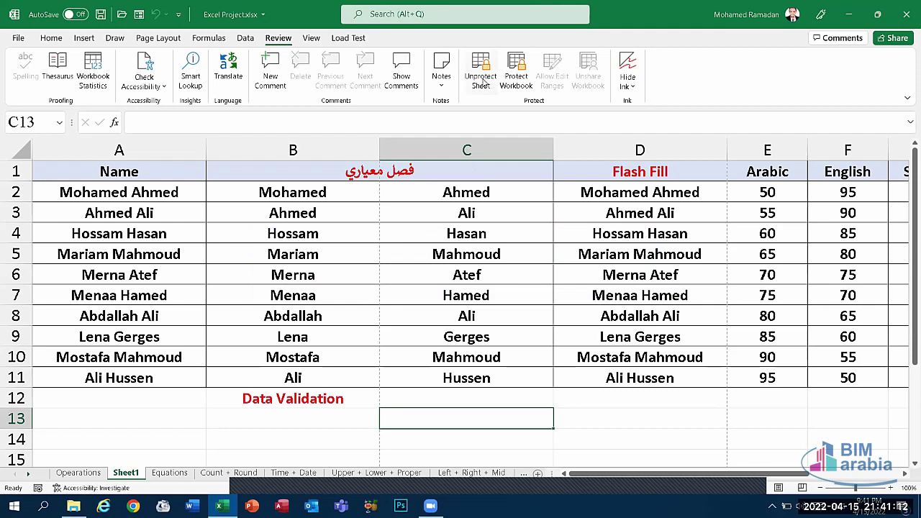
Unprotect the sheet with the password and minimize Excel to the desktop
left_click(483, 82)
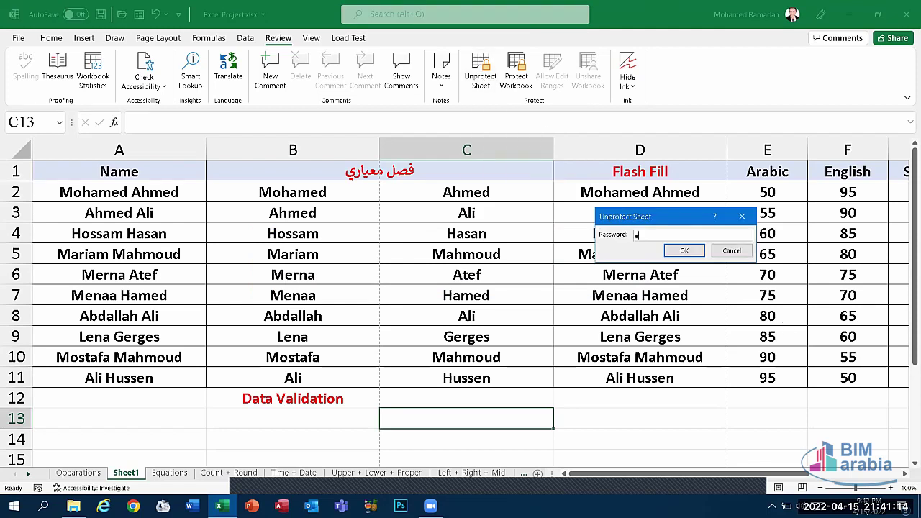
key("Return")
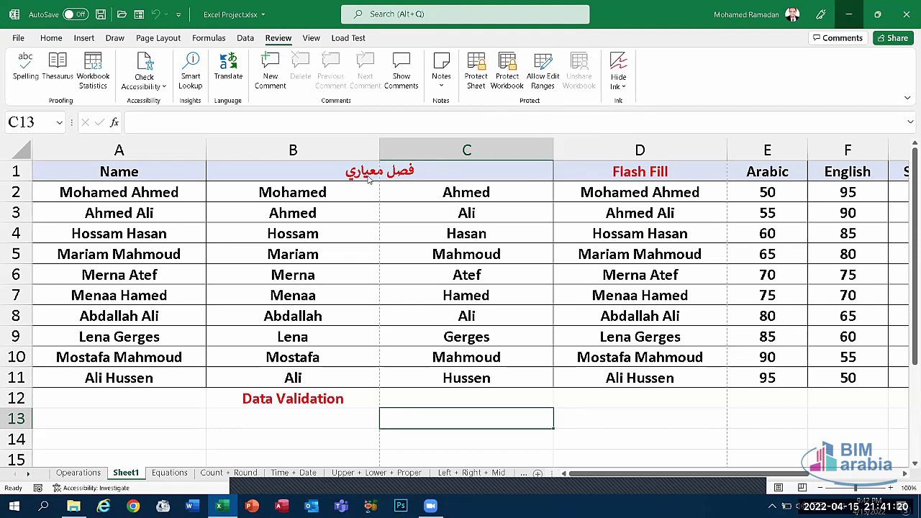
key("super+d")
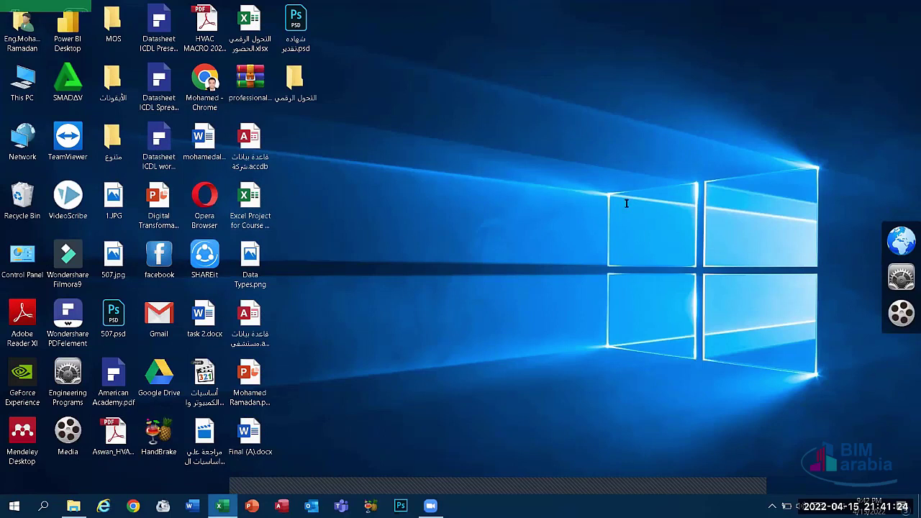
Bring Excel back and turn off the sheet gridlines on the View tab
key("super+d")
left_click(310, 38)
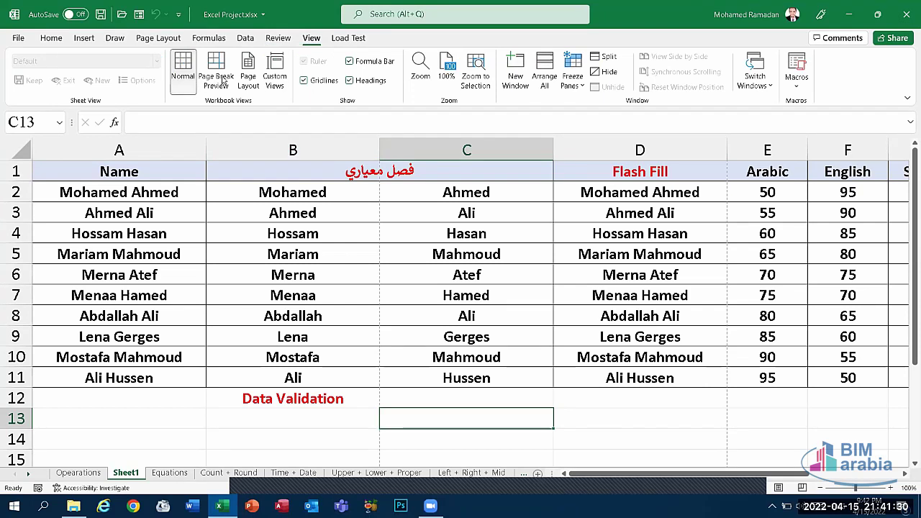
left_click(310, 81)
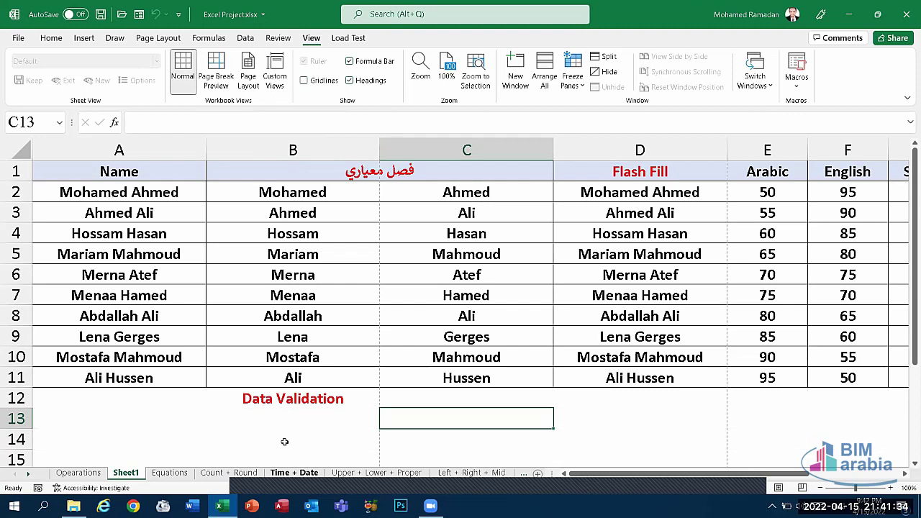
left_click(263, 424)
left_click(173, 438)
left_click(109, 416)
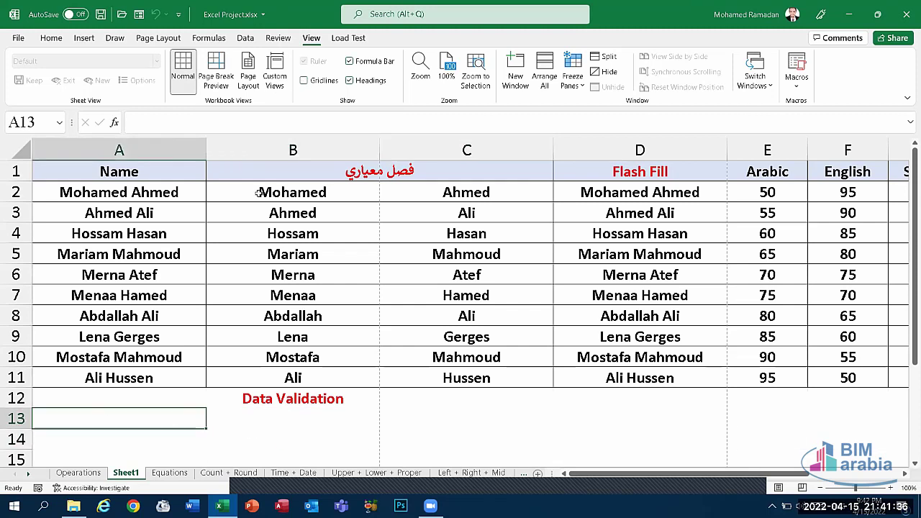
left_click(312, 84)
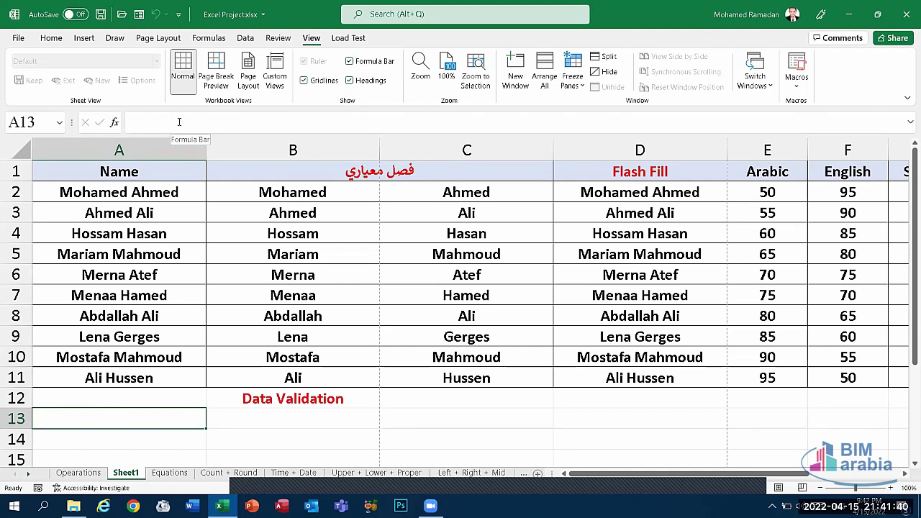
Toggle the formula bar off and back on, then hide the row and column headings
double_click(387, 61)
left_click(385, 62)
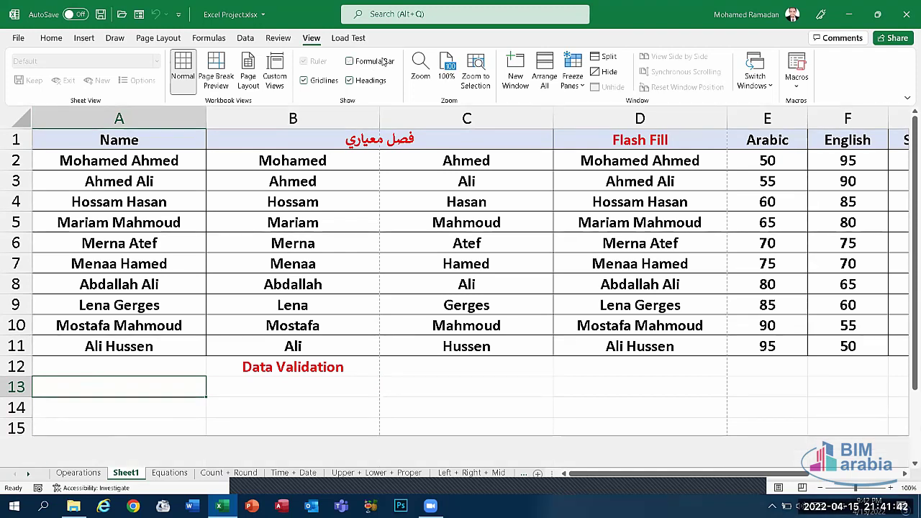
left_click(383, 63)
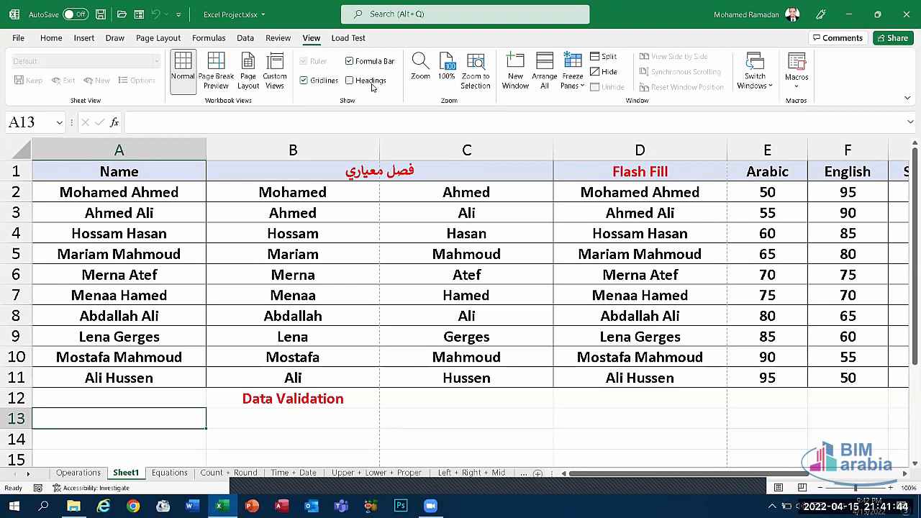
double_click(371, 80)
left_click(370, 81)
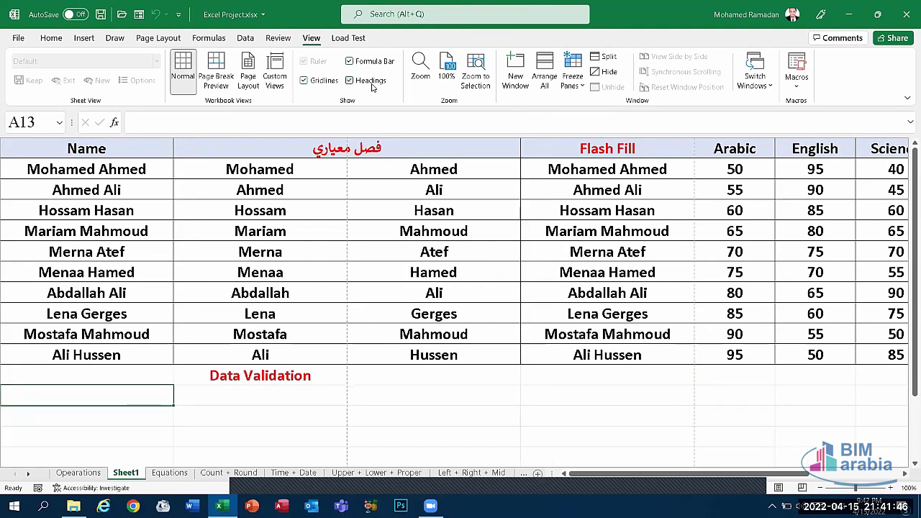
Turn headings back on, then hide the Excel Project.xlsx window and unhide it again
left_click(370, 81)
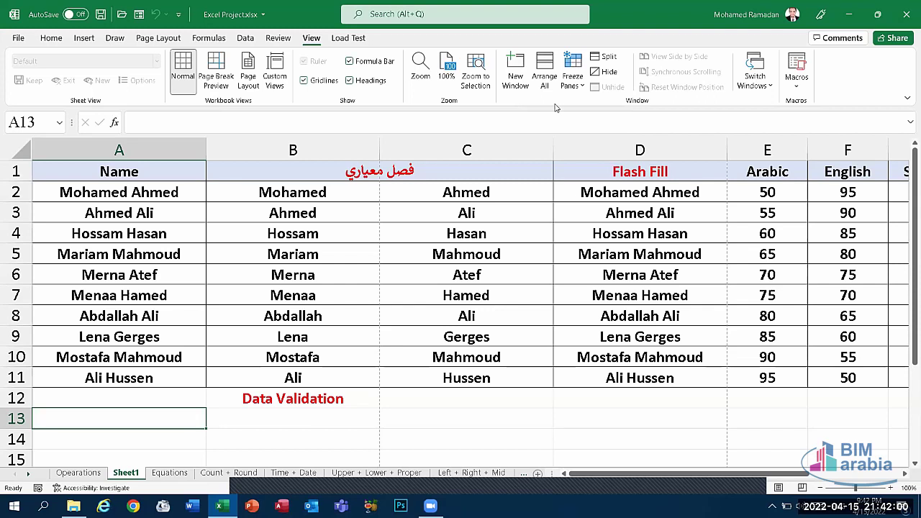
left_click(614, 74)
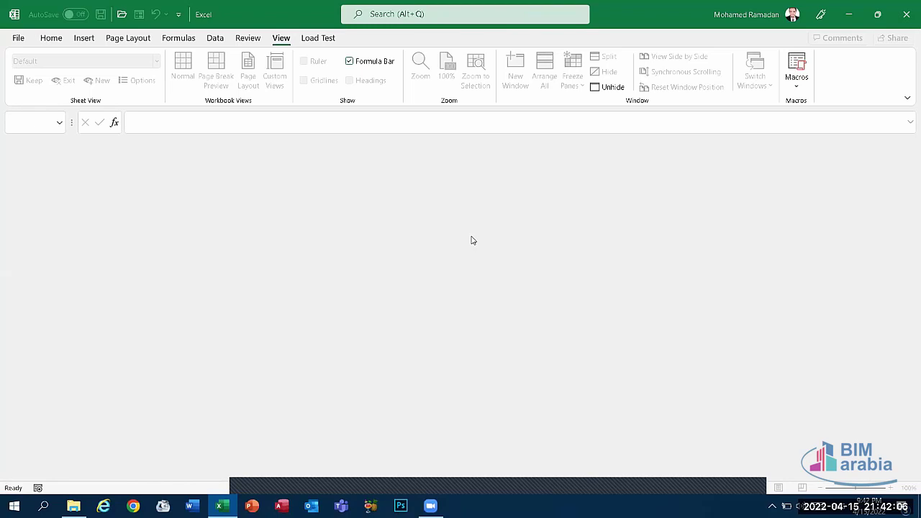
left_click(614, 90)
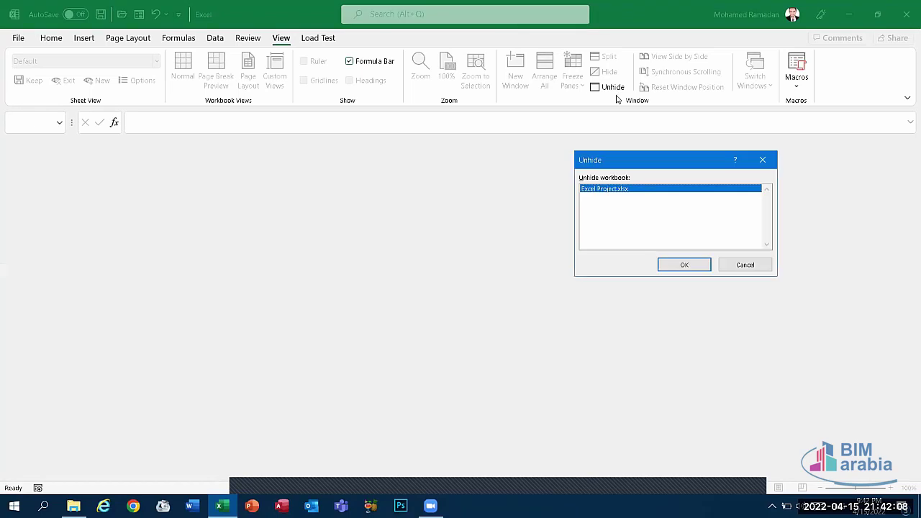
left_click(680, 264)
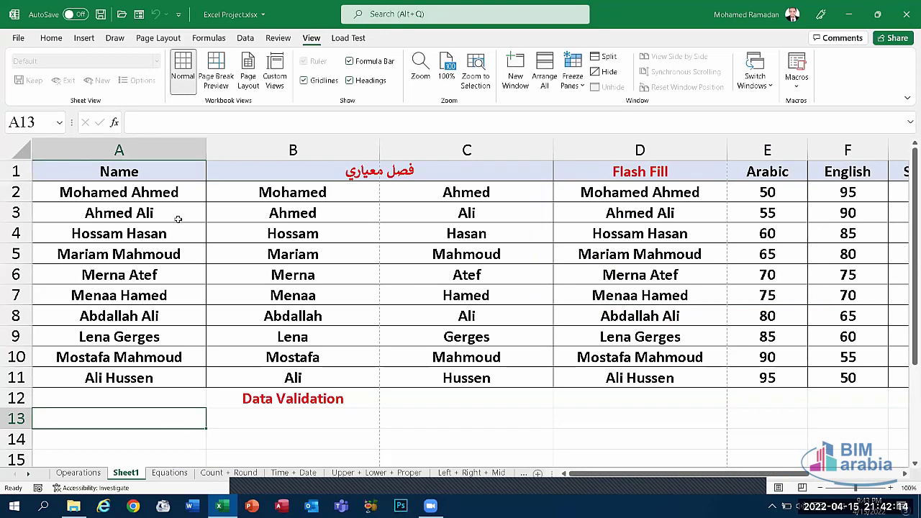
scroll(342, 204, "down", 3)
scroll(341, 204, "down", 5)
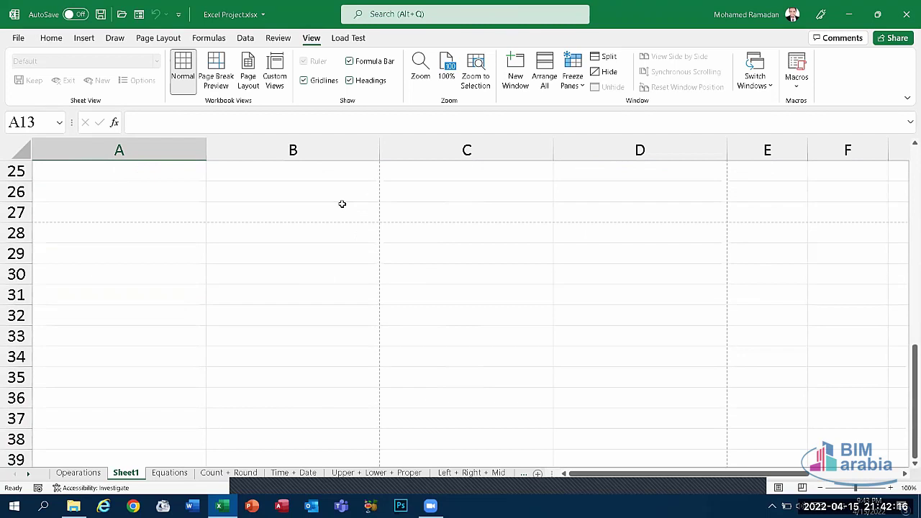
scroll(341, 204, "down", 4)
scroll(342, 205, "up", 1)
scroll(342, 205, "down", 7)
scroll(339, 196, "up", 6)
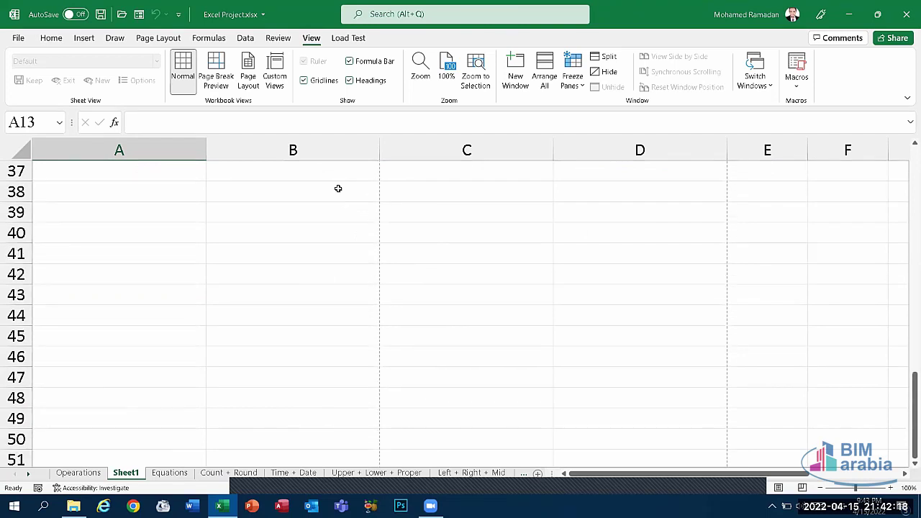
scroll(338, 189, "up", 9)
scroll(338, 188, "up", 3)
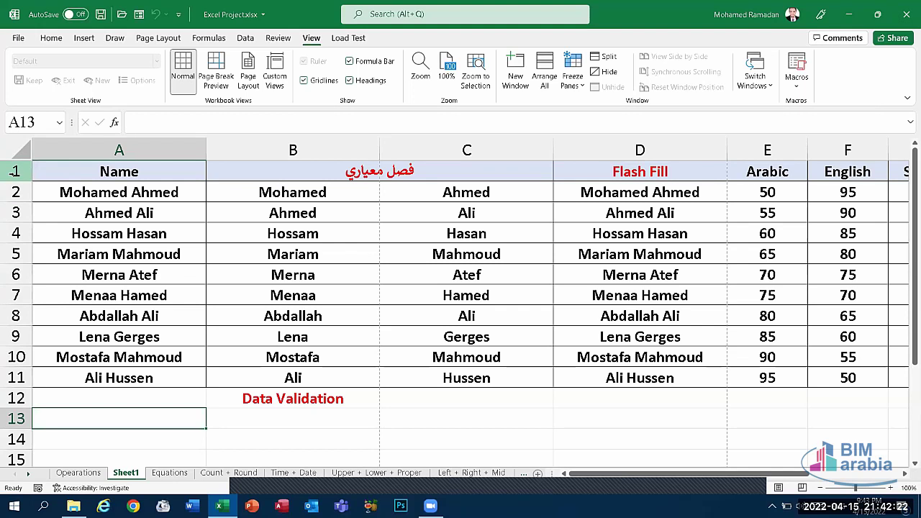
left_click(15, 171)
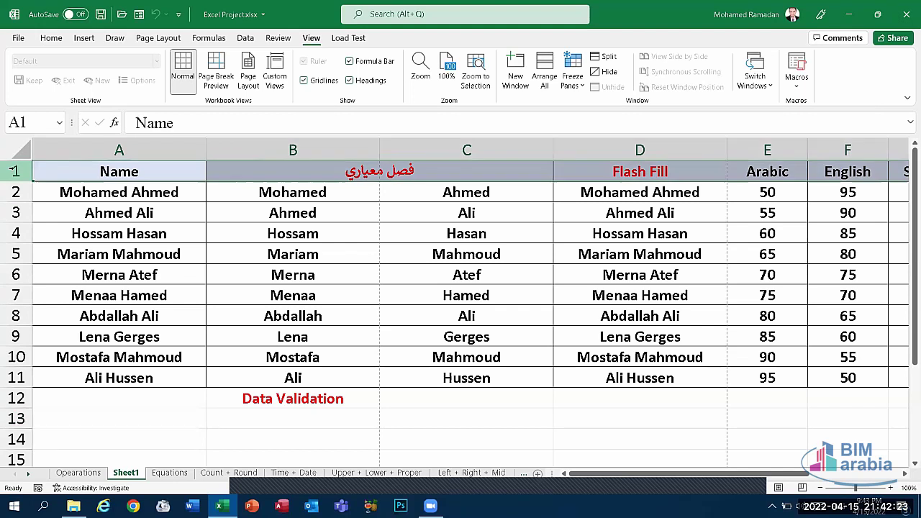
left_click(580, 86)
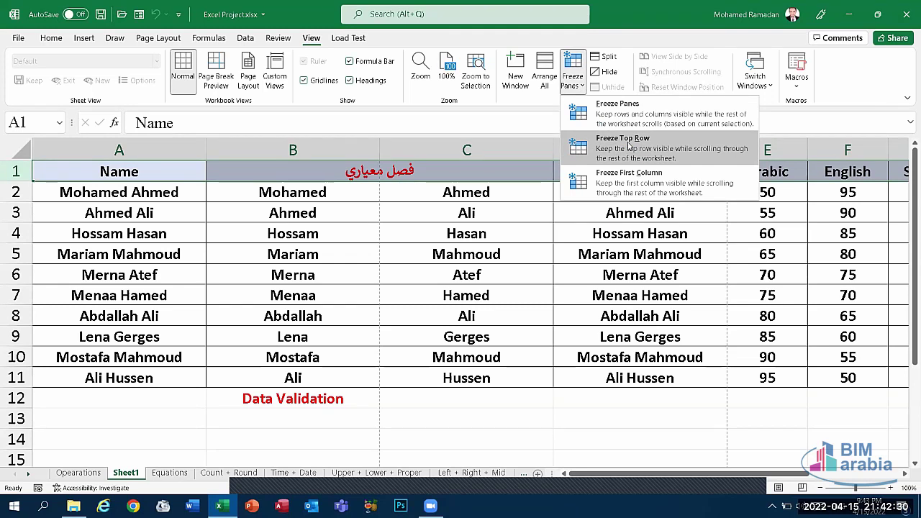
left_click(659, 144)
scroll(504, 336, "down", 1)
scroll(485, 306, "down", 5)
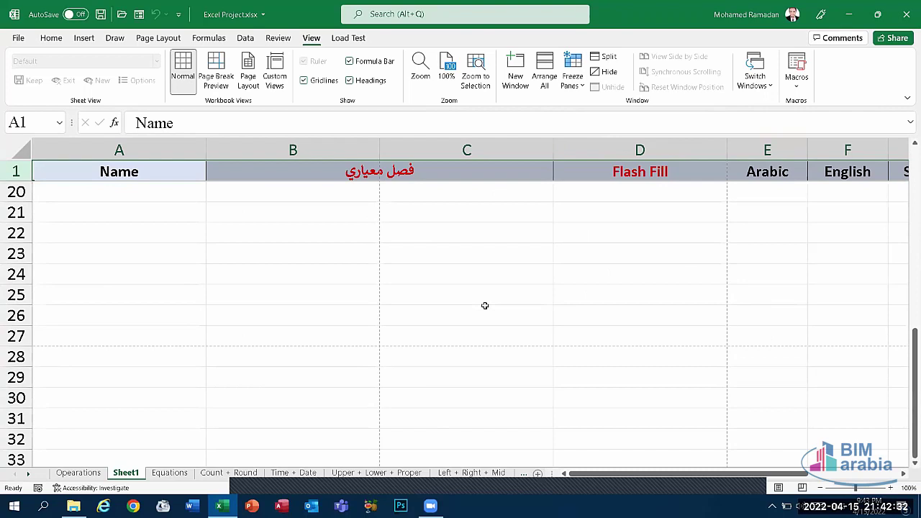
scroll(485, 306, "down", 11)
scroll(485, 306, "up", 4)
scroll(485, 306, "up", 4)
scroll(486, 302, "up", 7)
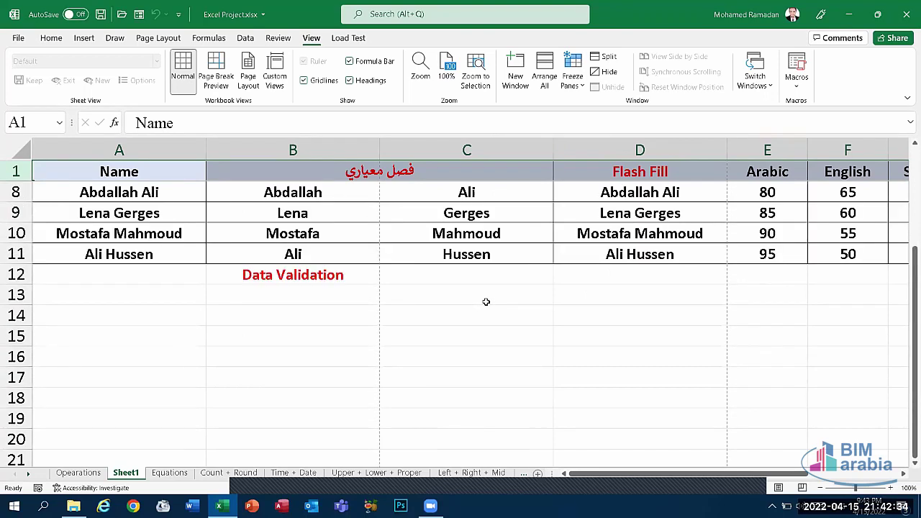
scroll(486, 302, "up", 2)
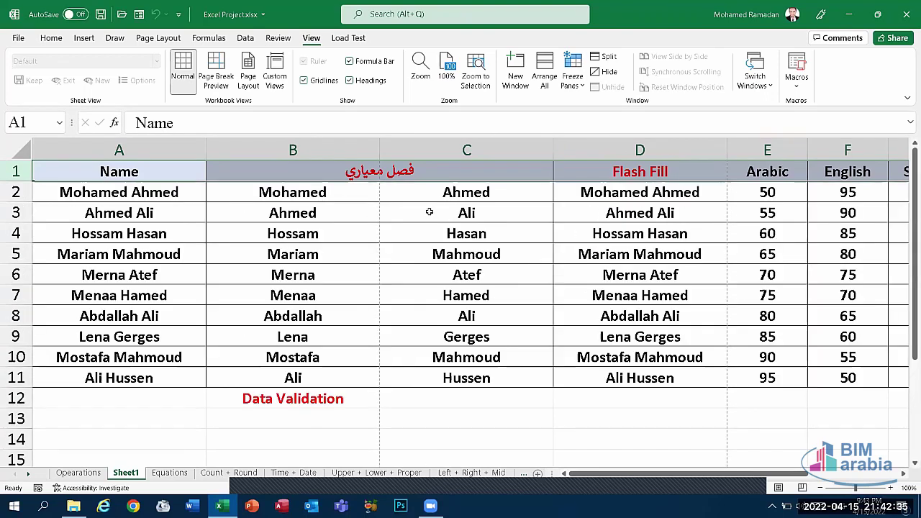
left_click(580, 80)
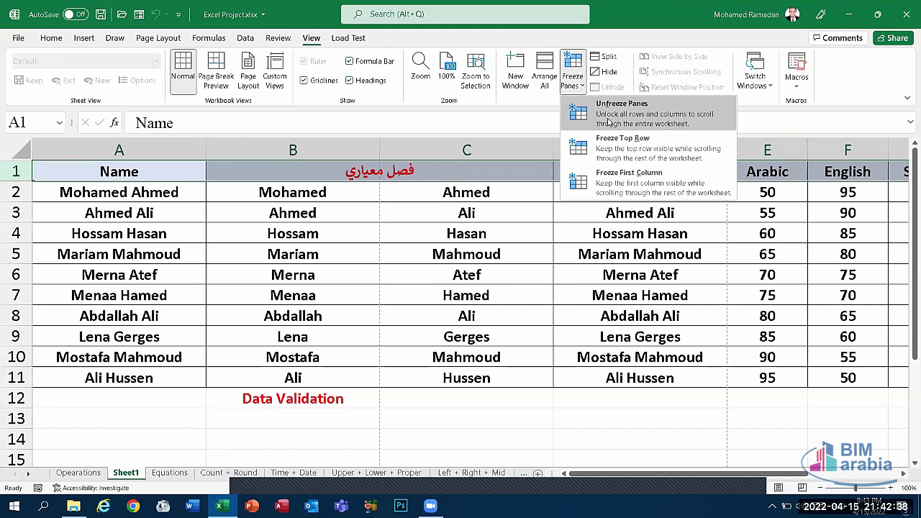
left_click(619, 113)
left_click(456, 268)
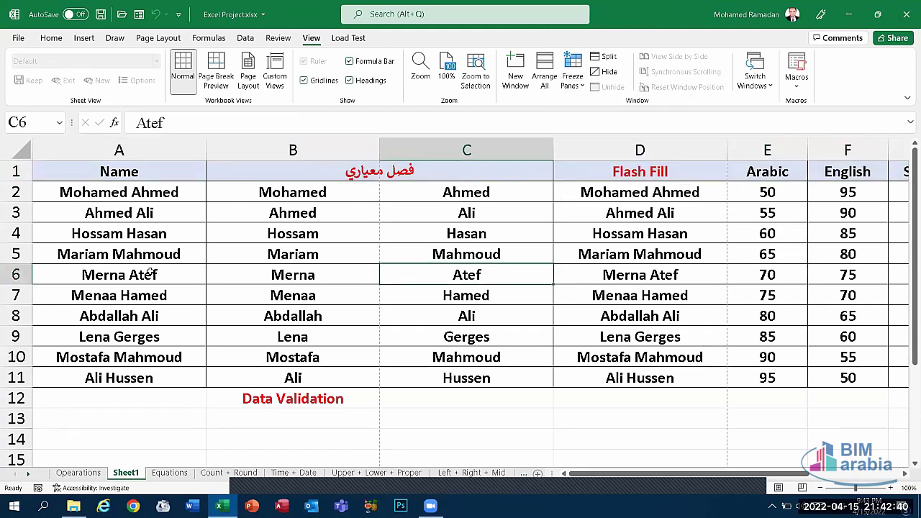
left_click(146, 152)
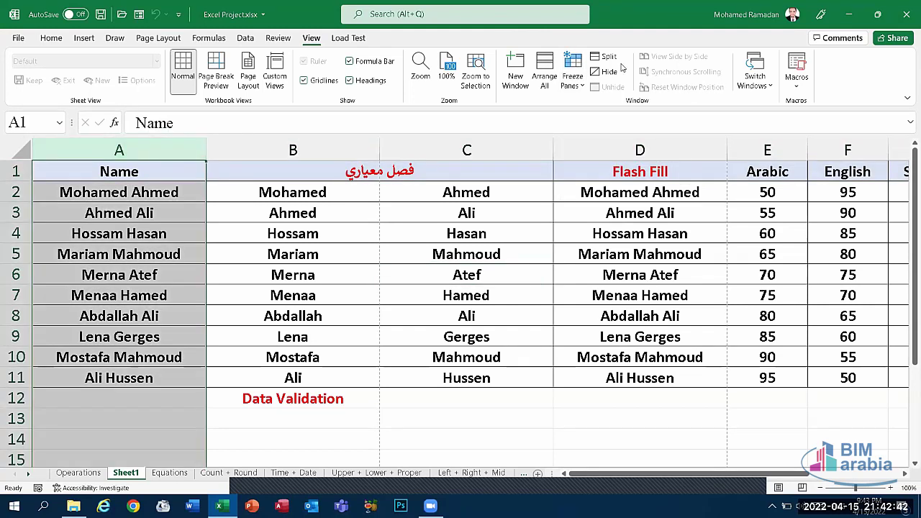
left_click(573, 80)
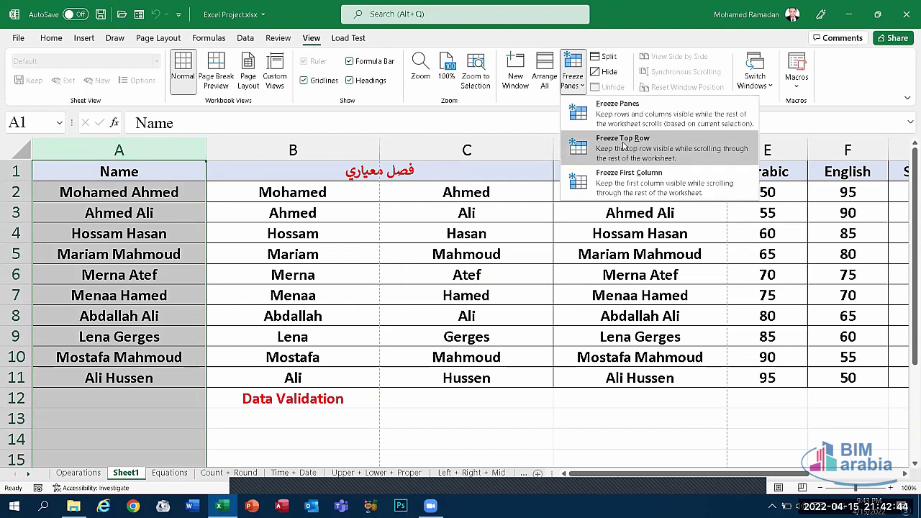
left_click(623, 183)
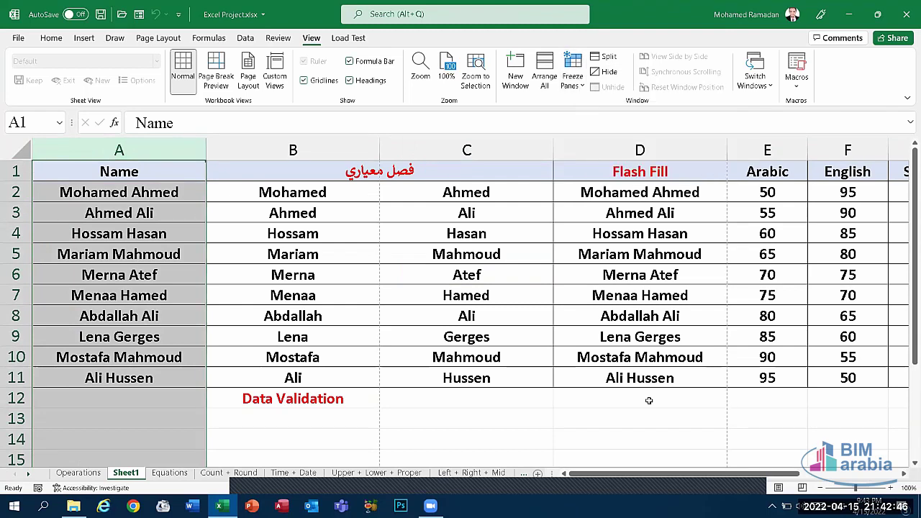
mouse_move(651, 475)
left_mouse_down()
mouse_move(736, 475)
mouse_move(547, 476)
left_mouse_up()
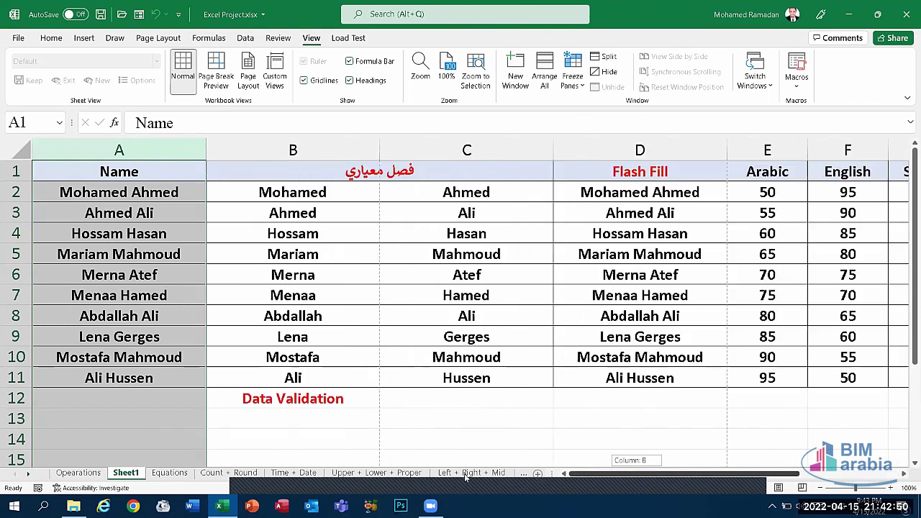
left_click(572, 81)
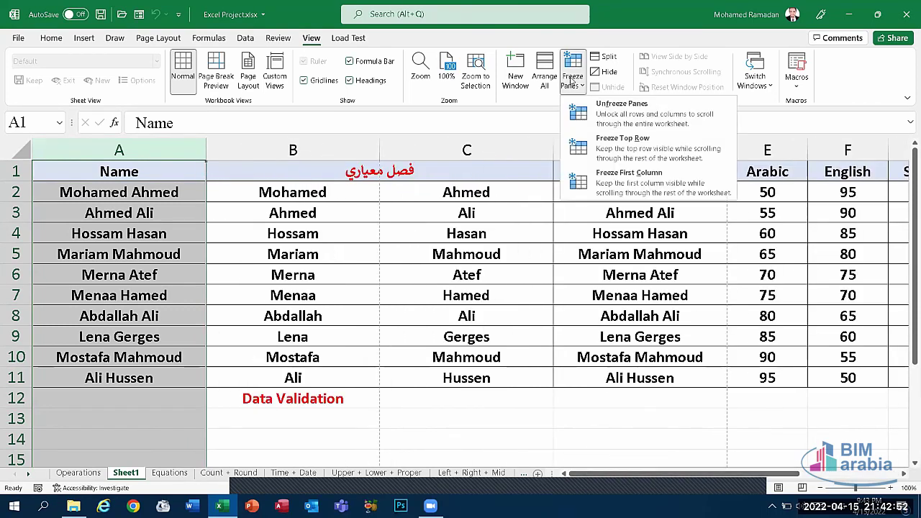
left_click(613, 110)
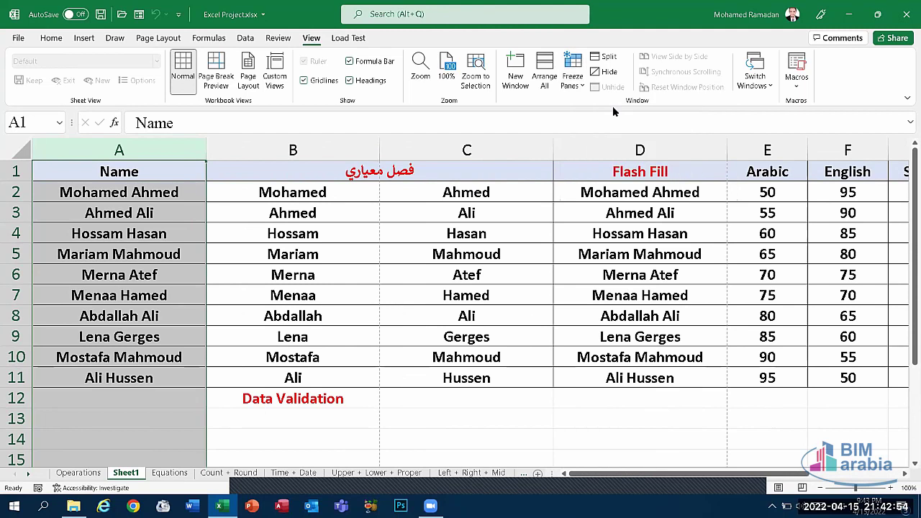
left_click(355, 226)
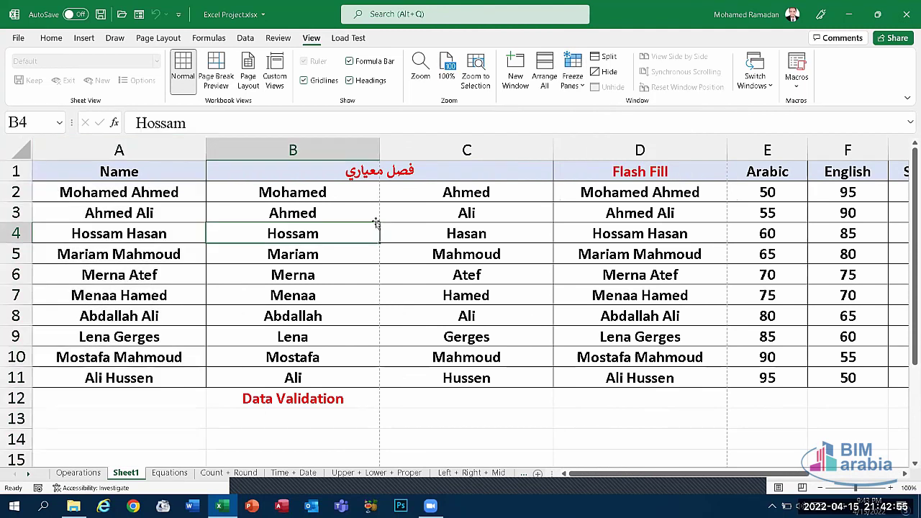
Browse the Page Layout theme colours and the Home font colour choices without applying any
left_click(171, 40)
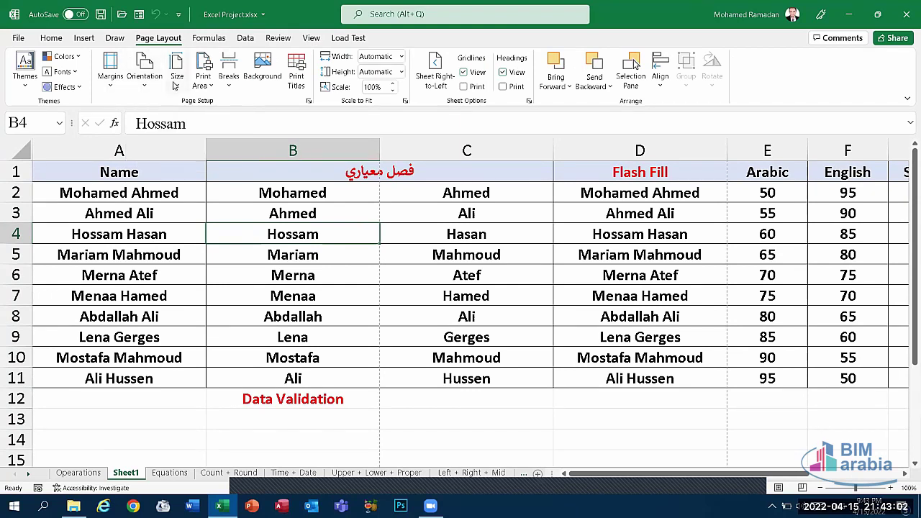
left_click(73, 61)
left_click(245, 241)
left_click(51, 37)
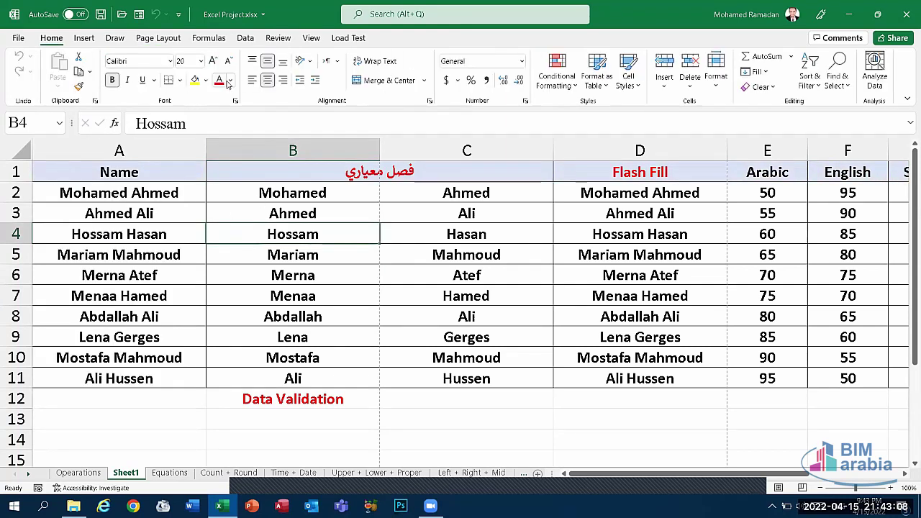
left_click(228, 82)
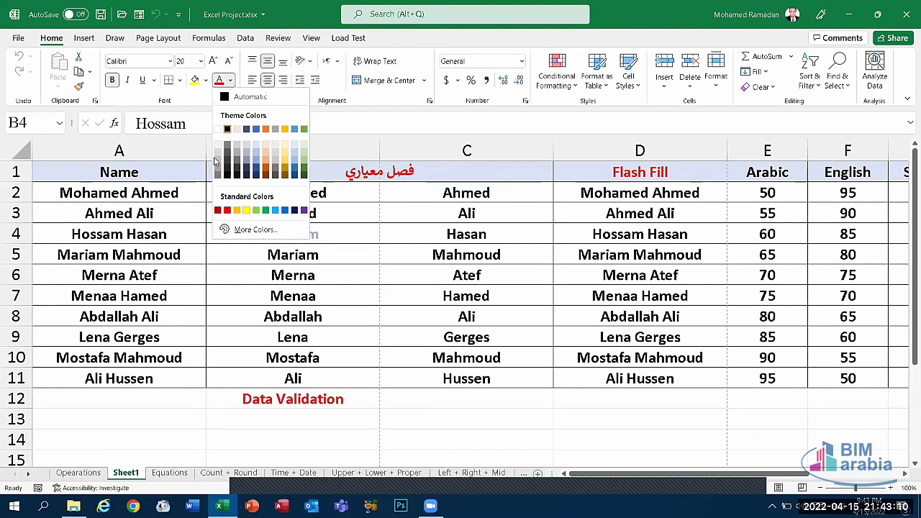
key("Escape")
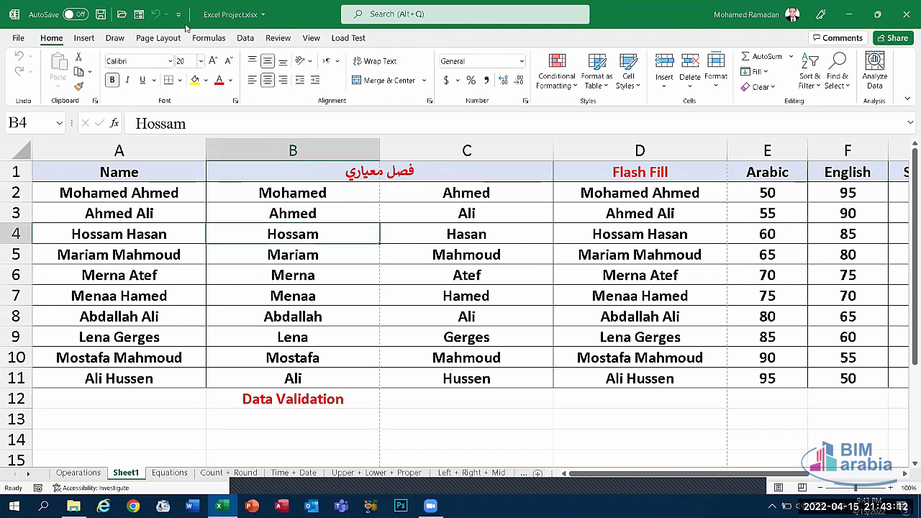
left_click(145, 38)
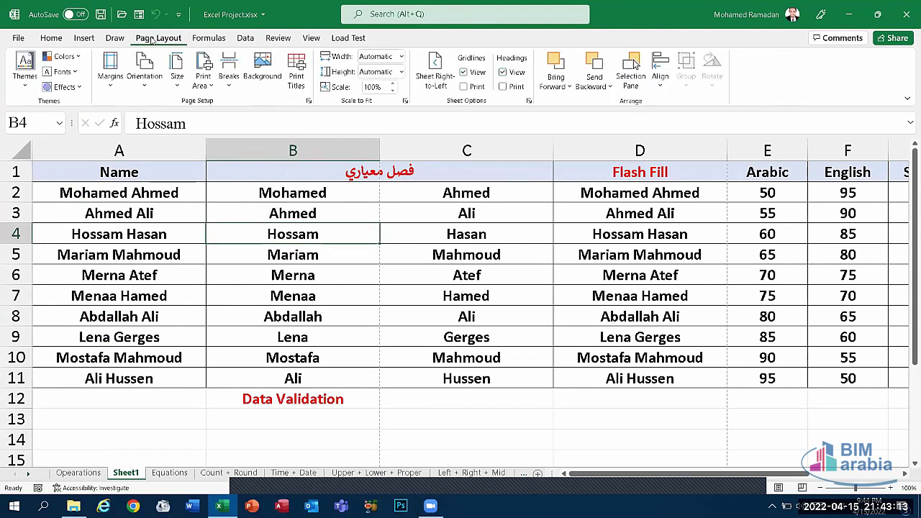
left_click(61, 57)
key("Escape")
Insert a picture as Sheet1's background, then delete it and select cell C8
left_click(261, 72)
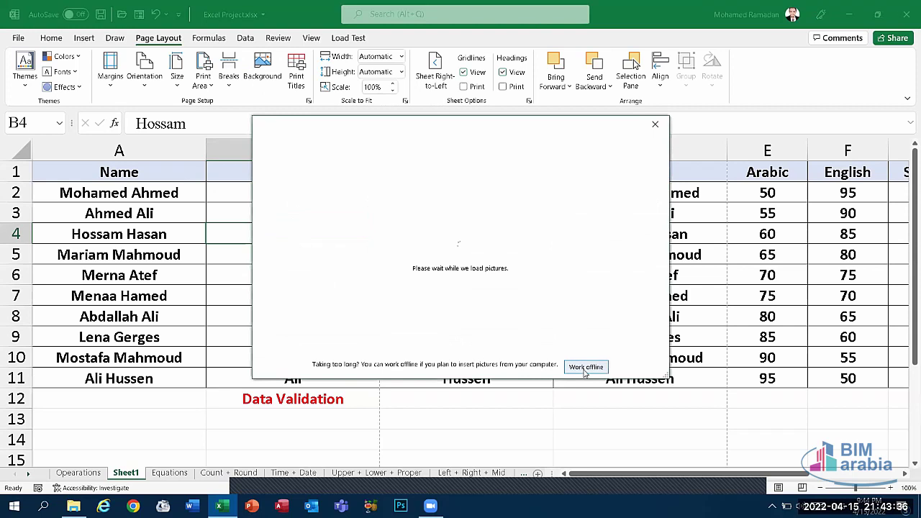
key("Escape")
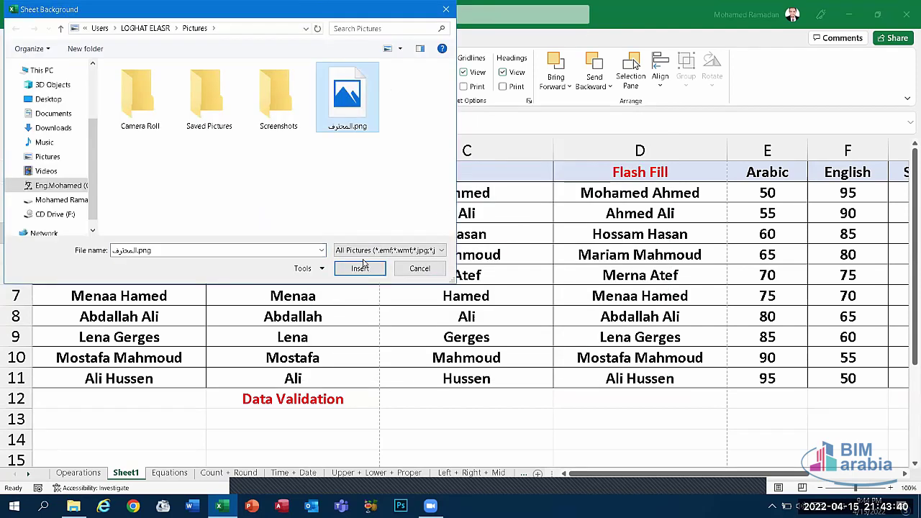
left_click(362, 267)
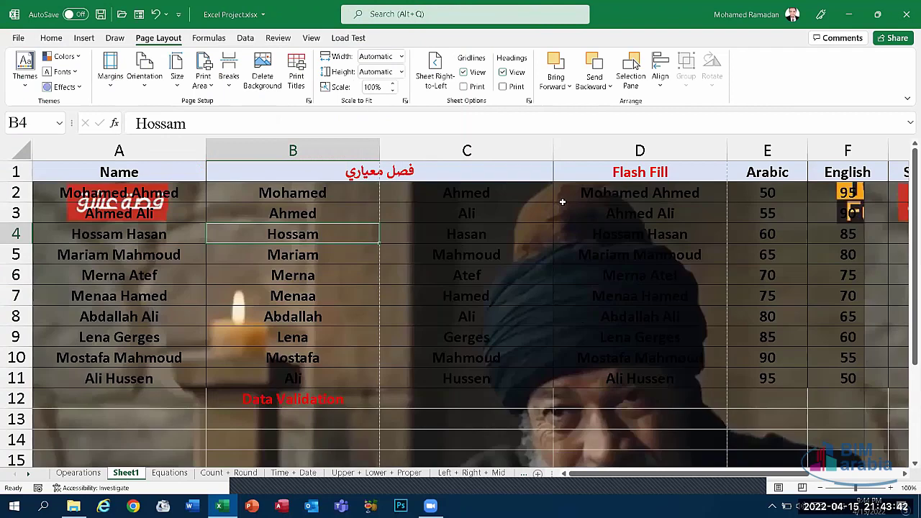
left_click(155, 15)
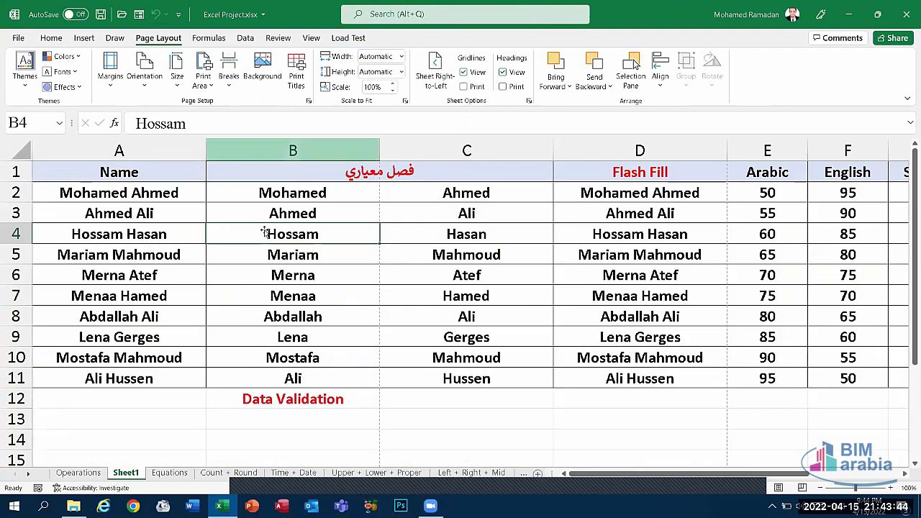
left_click(381, 318)
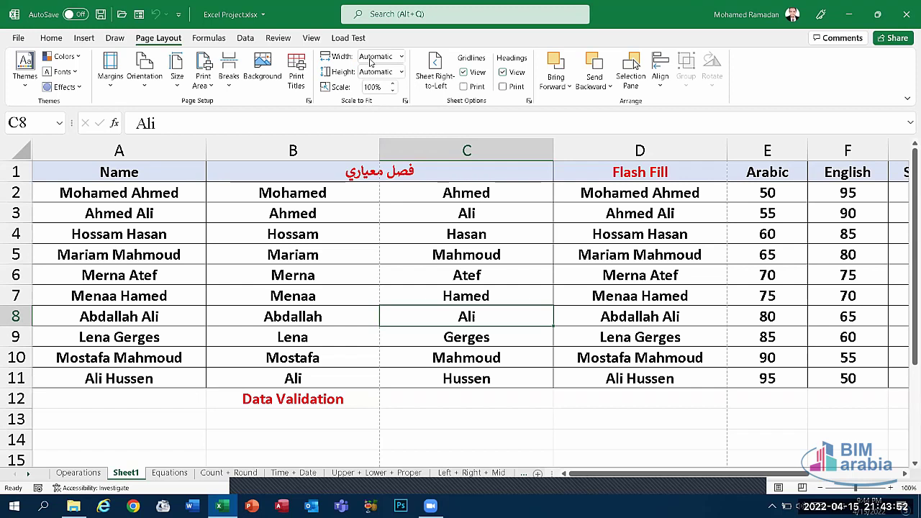
left_click(401, 56)
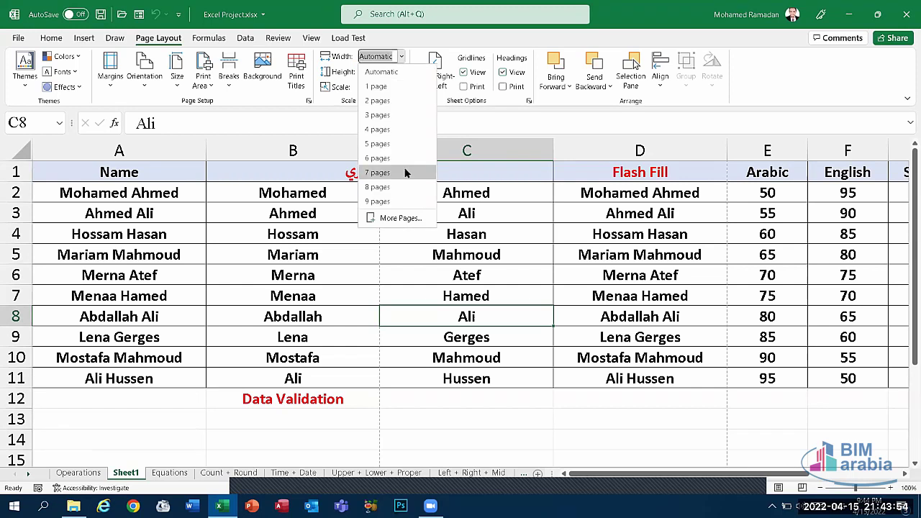
left_click(378, 173)
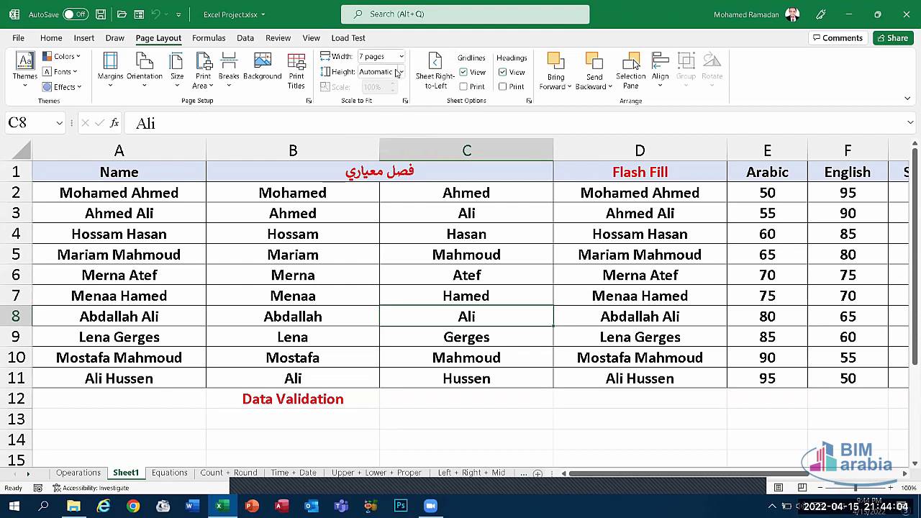
left_click_drag(580, 473, 581, 472)
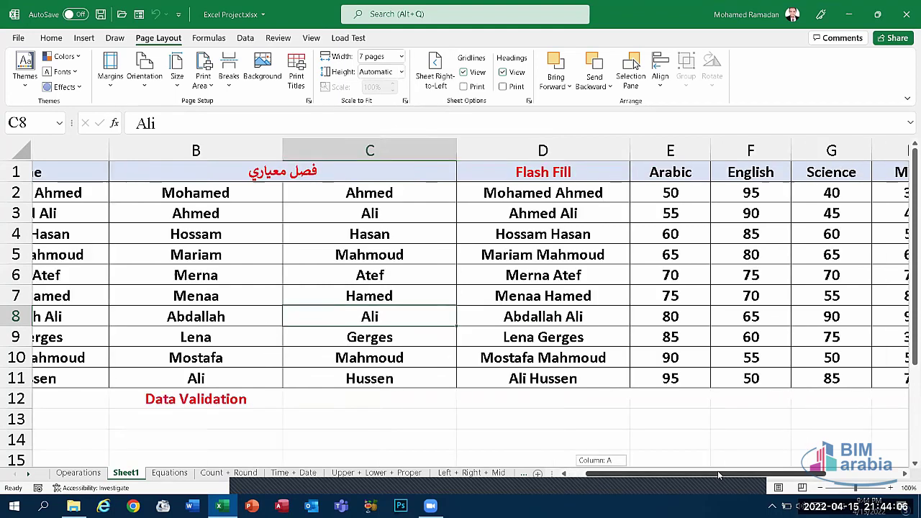
left_click(401, 56)
left_click(381, 71)
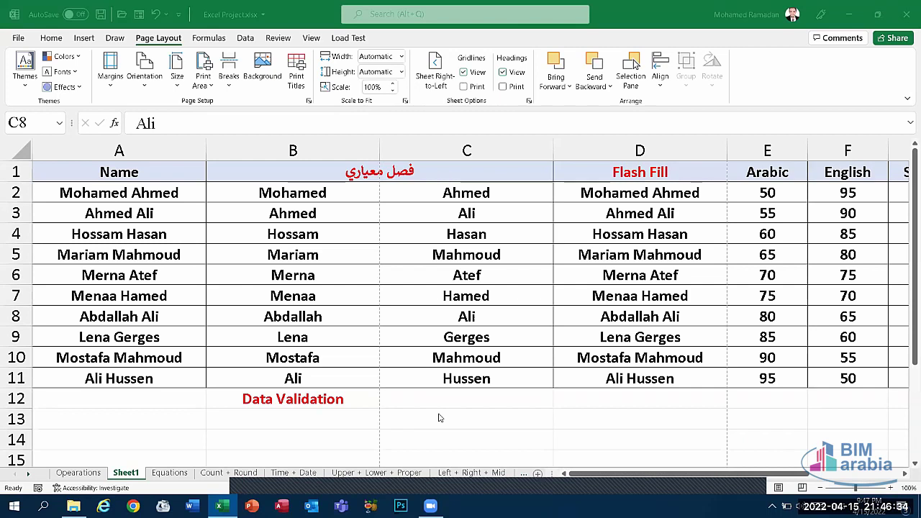
left_click(332, 256)
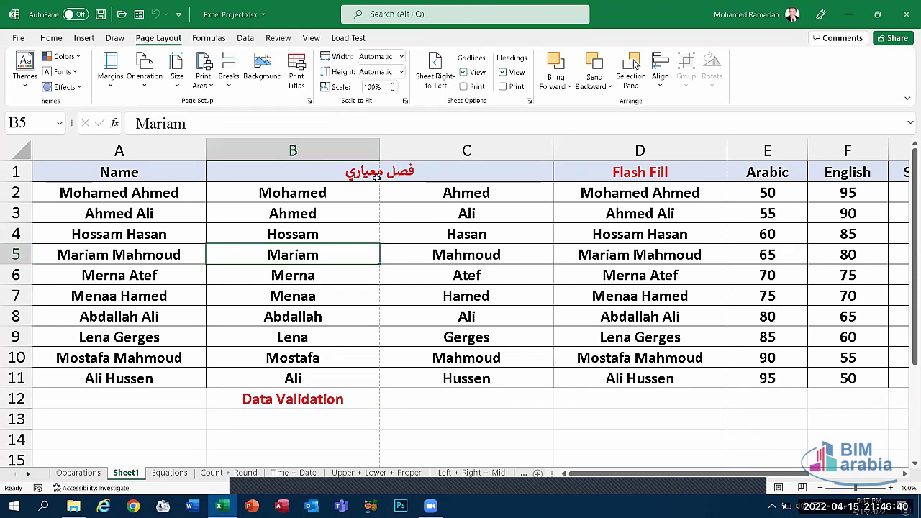
left_click(21, 38)
left_click(34, 214)
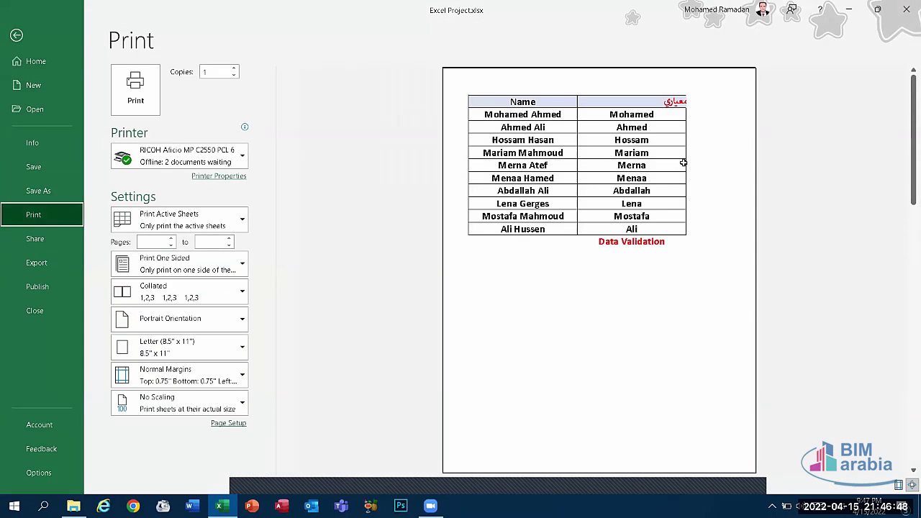
key("Escape")
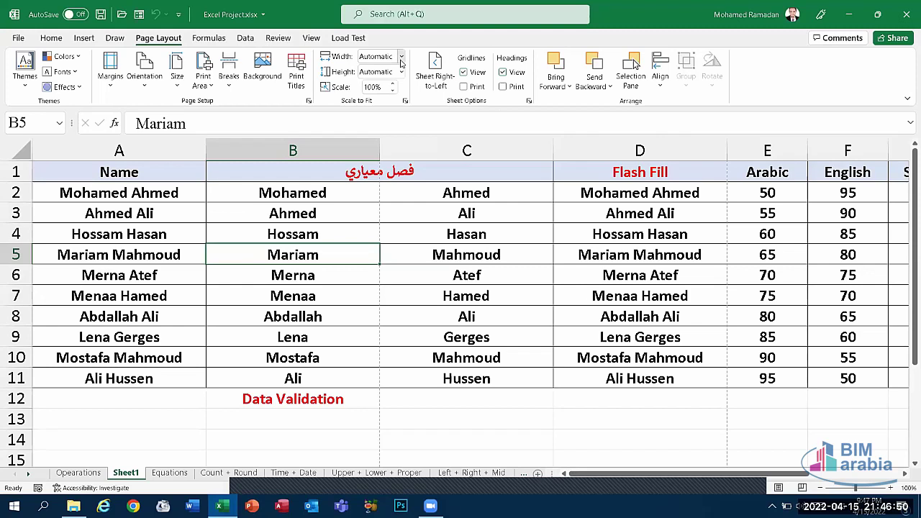
left_click(401, 56)
left_click(386, 131)
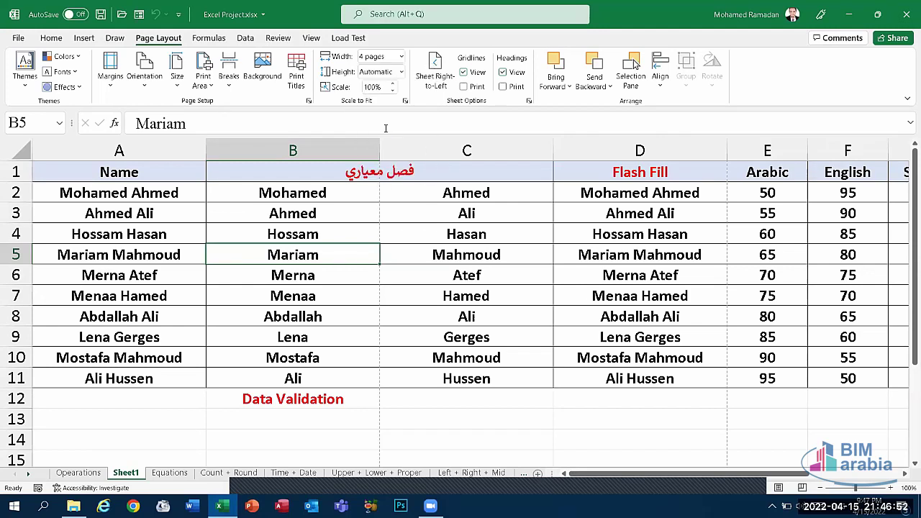
left_click(18, 39)
left_click(42, 215)
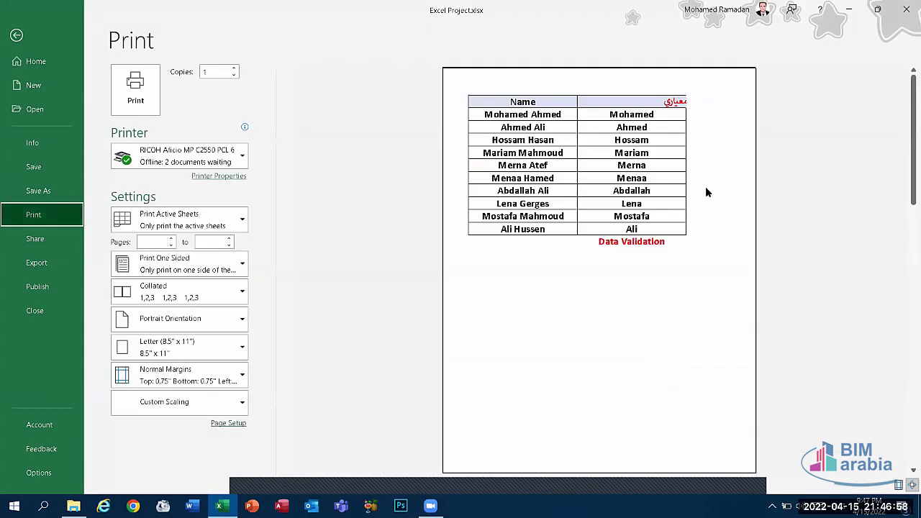
key("Escape")
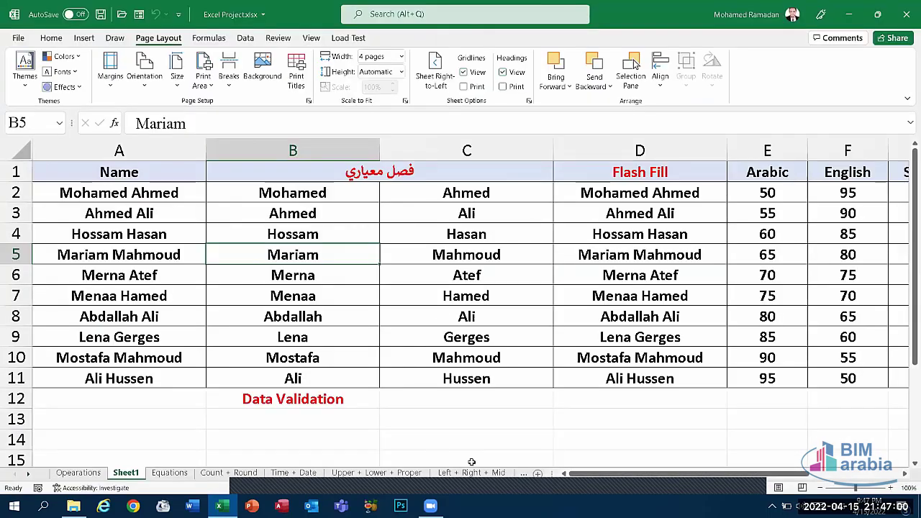
mouse_move(614, 474)
left_mouse_down()
mouse_move(670, 480)
mouse_move(512, 477)
left_mouse_up()
left_click(401, 57)
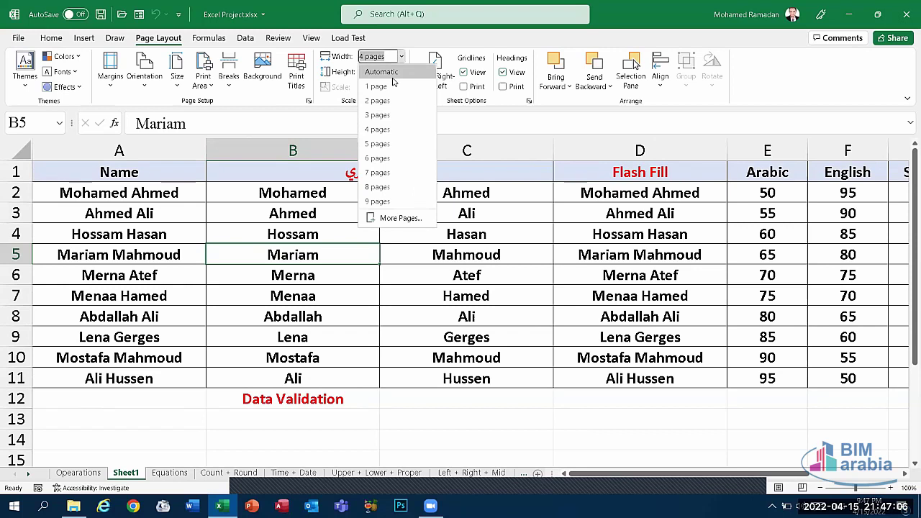
left_click(378, 69)
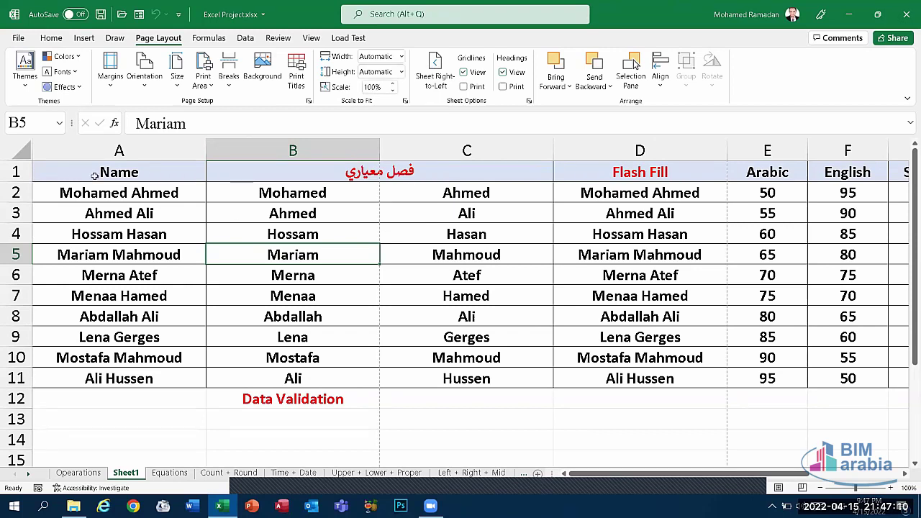
Select A1:D11 and set it as Sheet1's print area
mouse_move(56, 180)
left_mouse_down()
mouse_move(283, 247)
mouse_move(409, 333)
mouse_move(413, 378)
mouse_move(581, 376)
left_mouse_up()
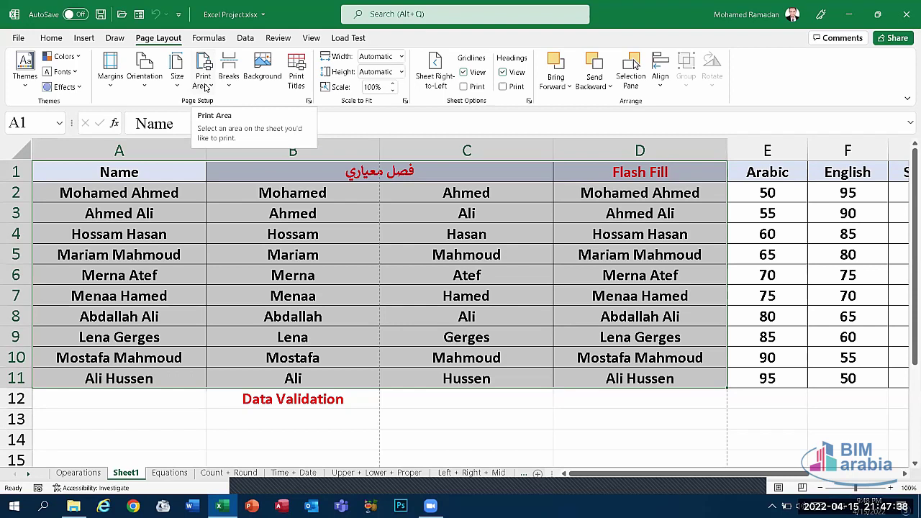
left_click(206, 83)
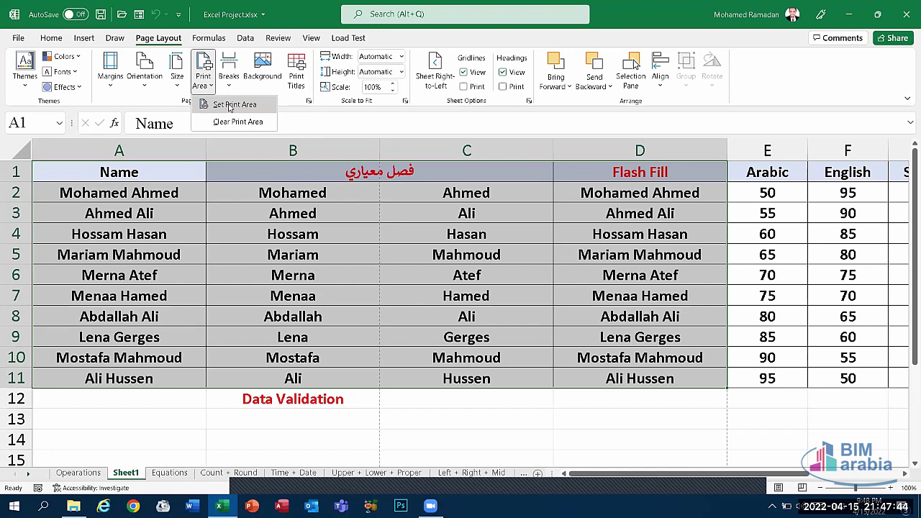
left_click(226, 107)
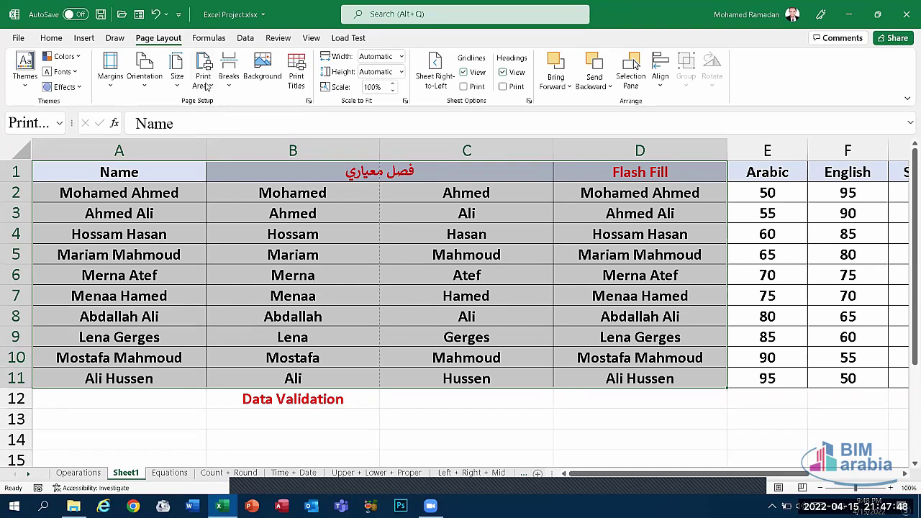
left_click(206, 85)
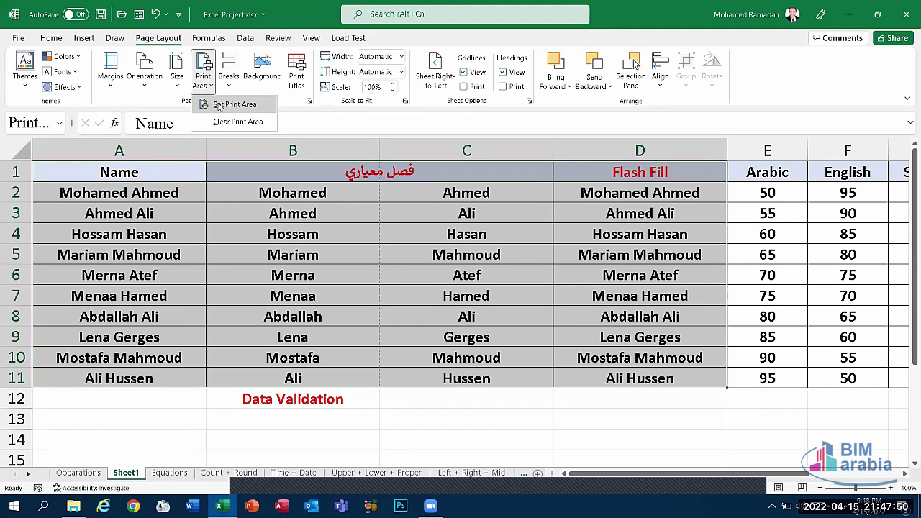
left_click(271, 236)
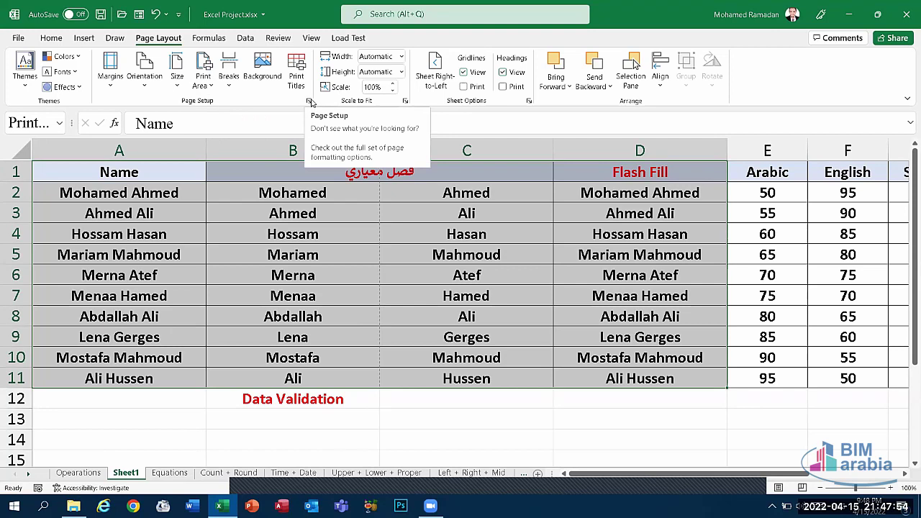
Set Page Setup to fit 1 page wide and preview the printout in File > Print
left_click(309, 101)
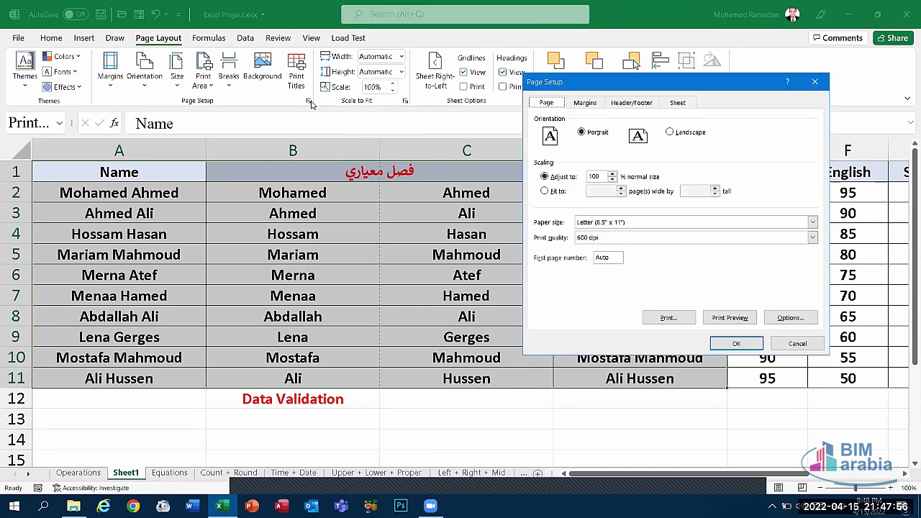
left_click(554, 192)
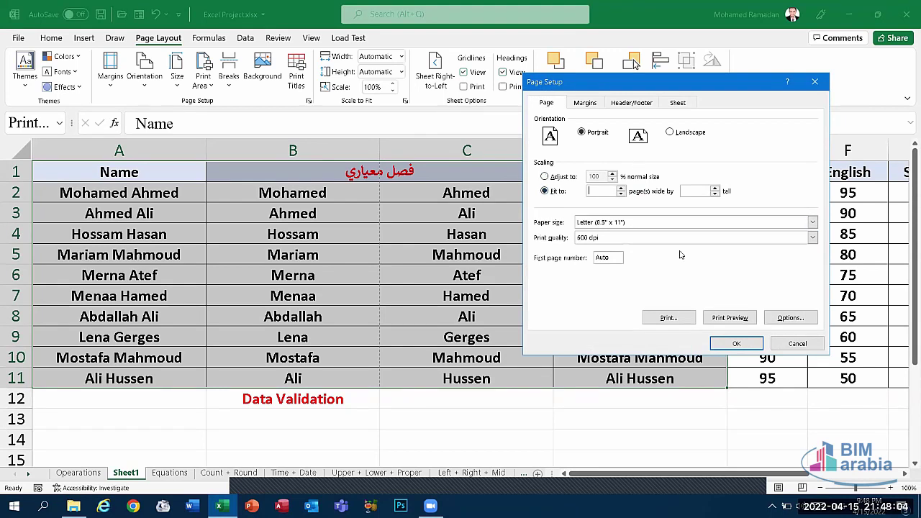
type("1")
left_click(748, 344)
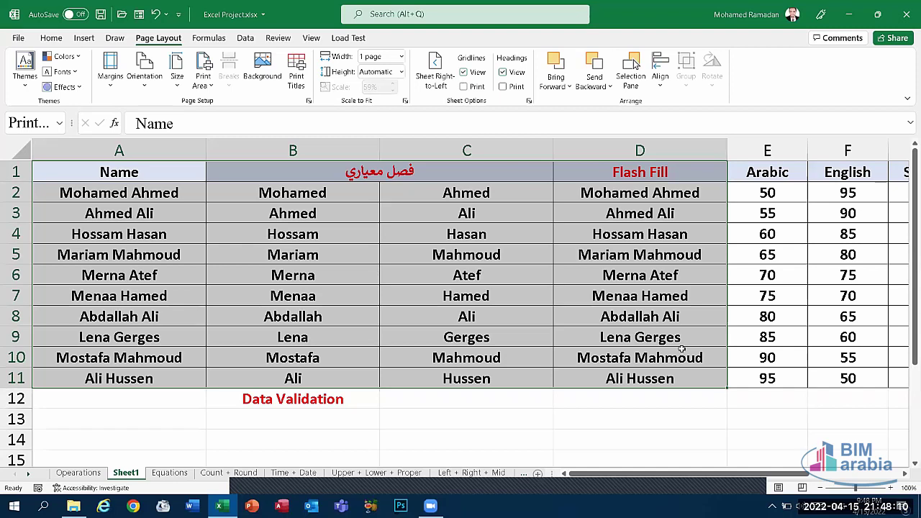
left_click(18, 38)
left_click(33, 215)
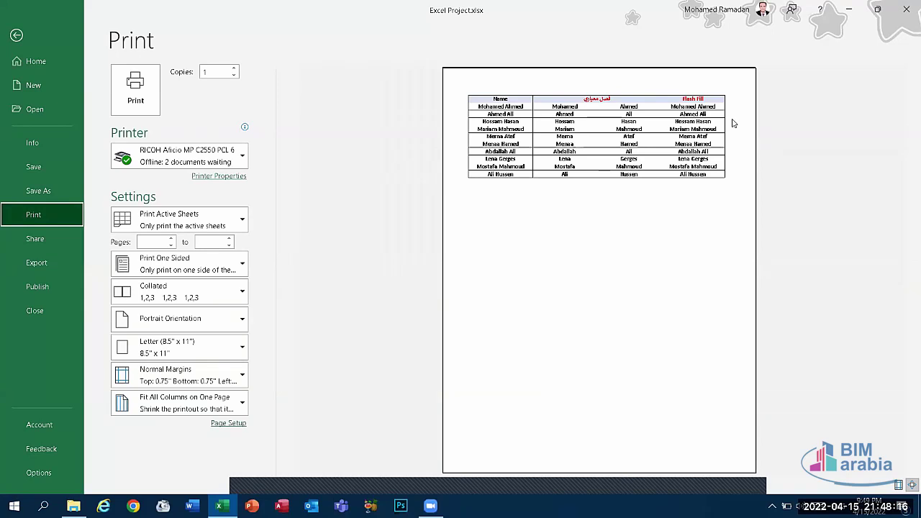
key("Escape")
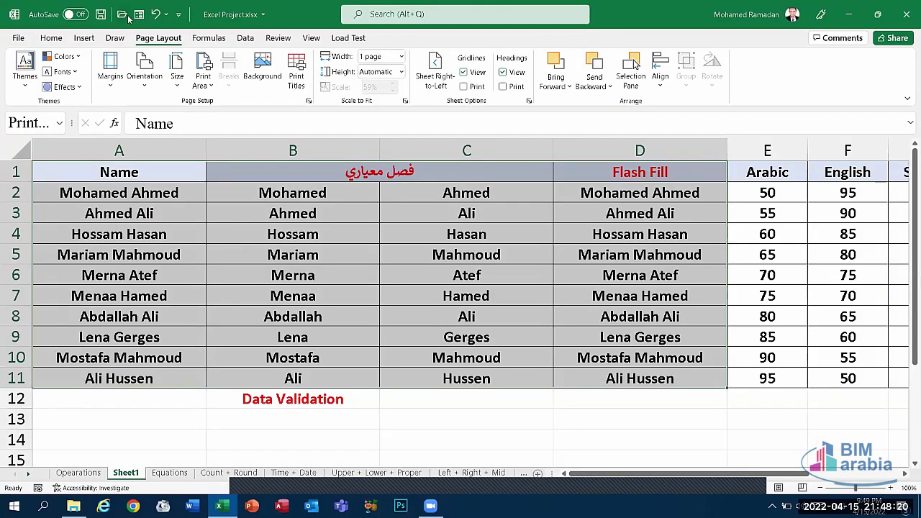
Recheck the 1-page-wide fit in Page Setup, then select cell B3
left_click(204, 86)
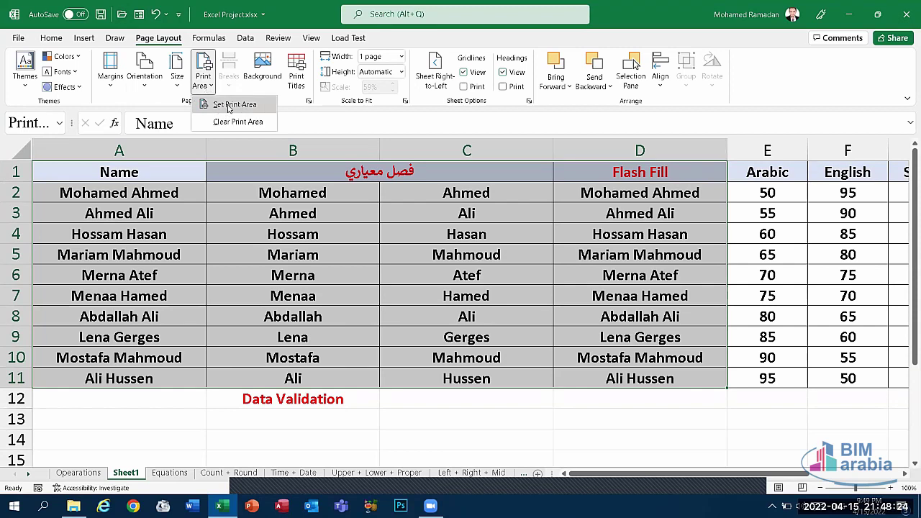
left_click(308, 103)
left_click(308, 101)
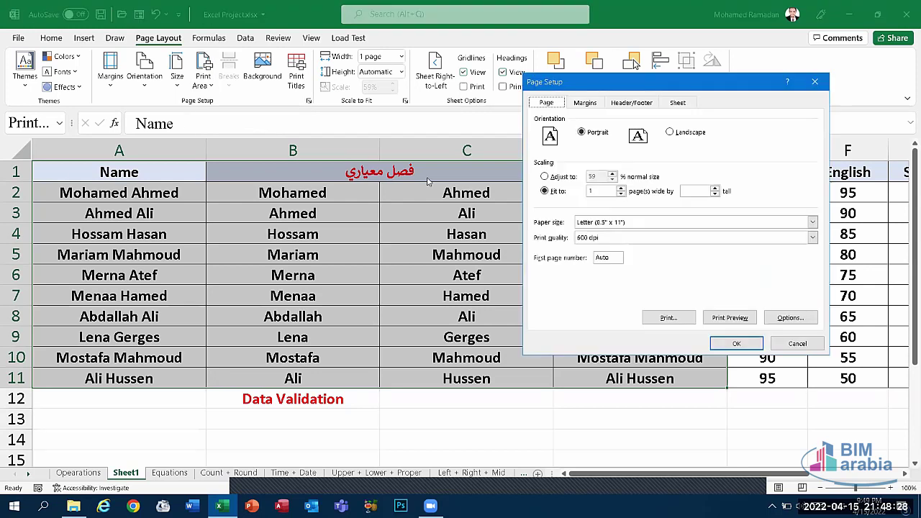
left_click(602, 191)
left_click(796, 343)
left_click(352, 218)
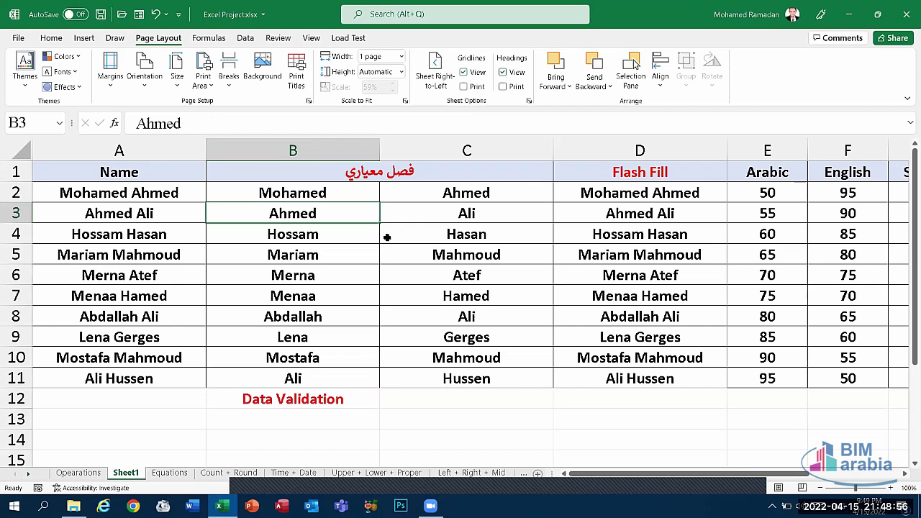
Set Print Titles so row 1 ($1:$1) repeats at the top of every printed page
left_click(151, 173)
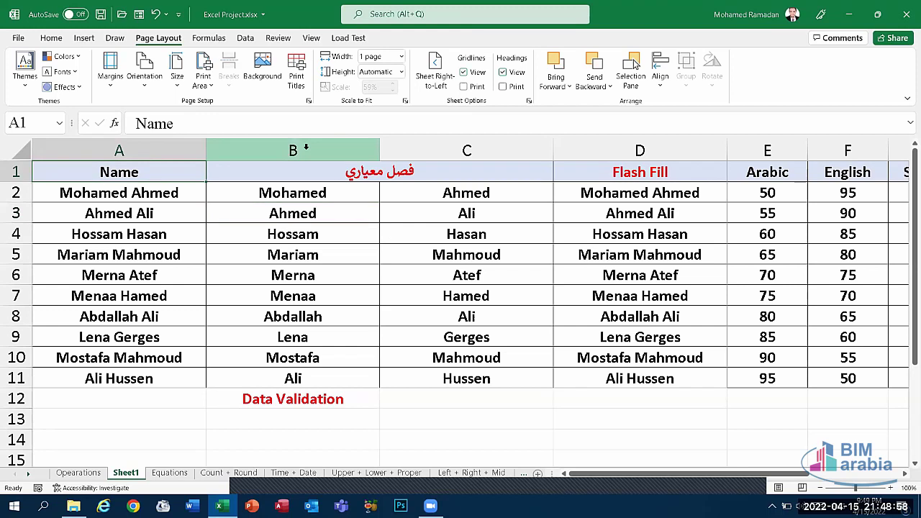
left_click(287, 173)
left_click(655, 174)
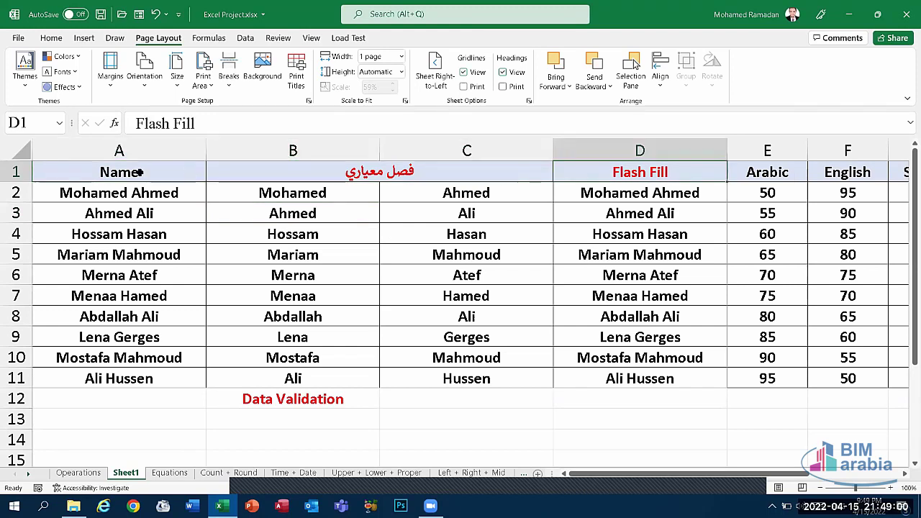
left_click(133, 175)
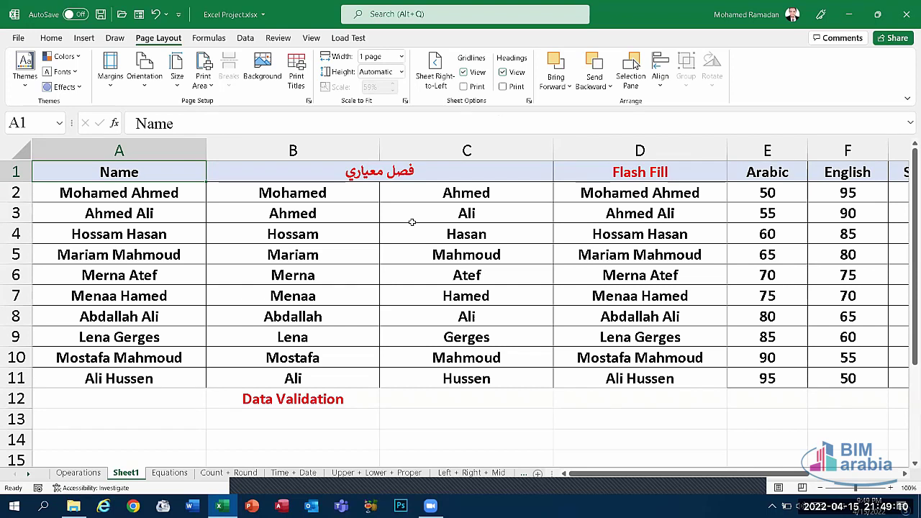
left_click(296, 67)
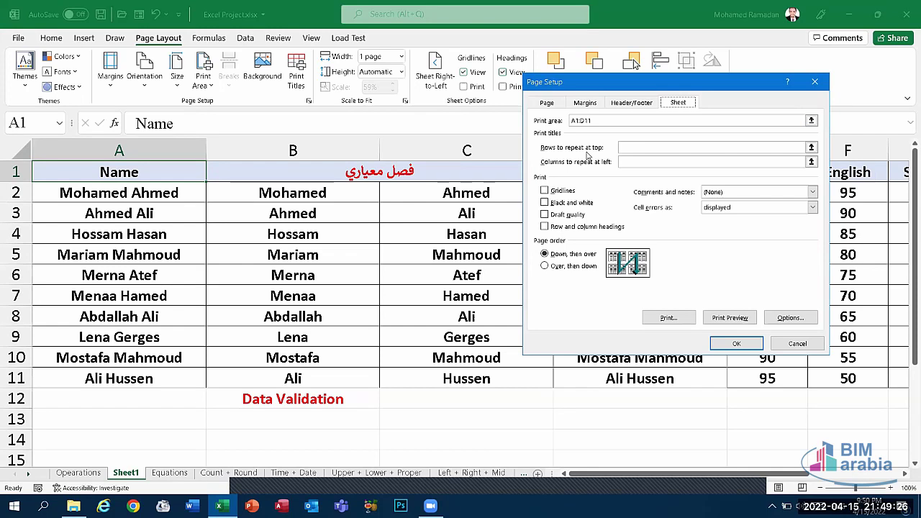
left_click(668, 144)
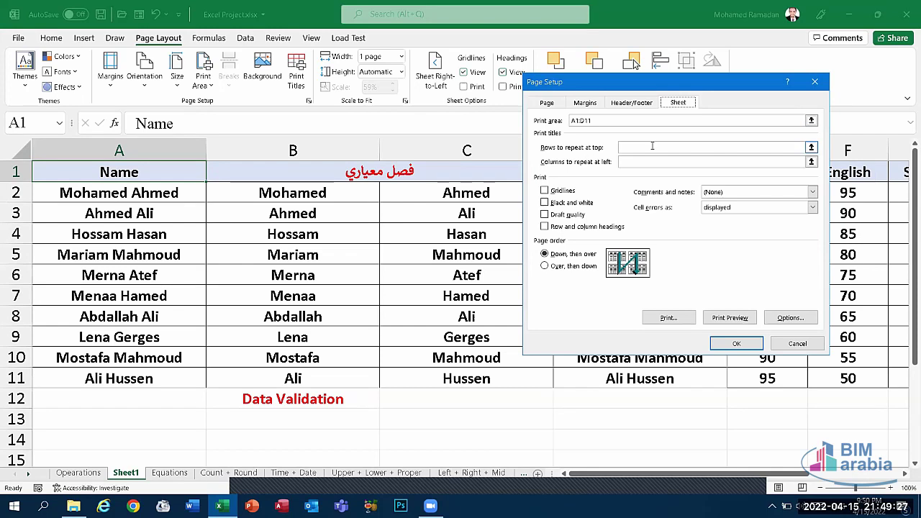
left_click(648, 150)
left_click(16, 171)
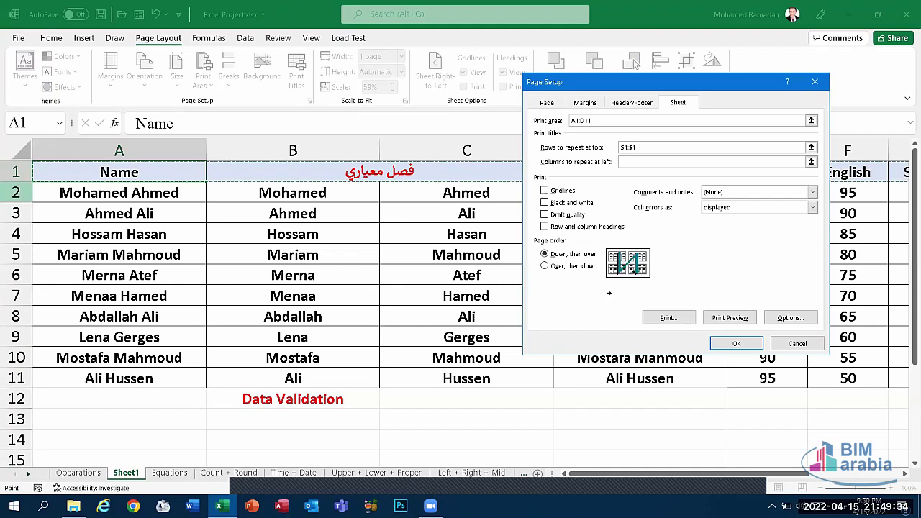
left_click(737, 344)
left_click(467, 214)
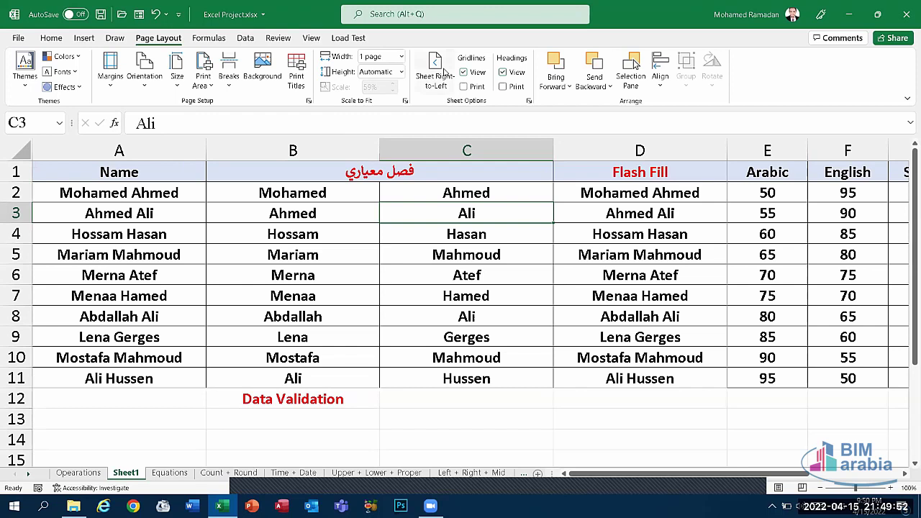
left_click(445, 72)
left_click(444, 72)
left_click(444, 72)
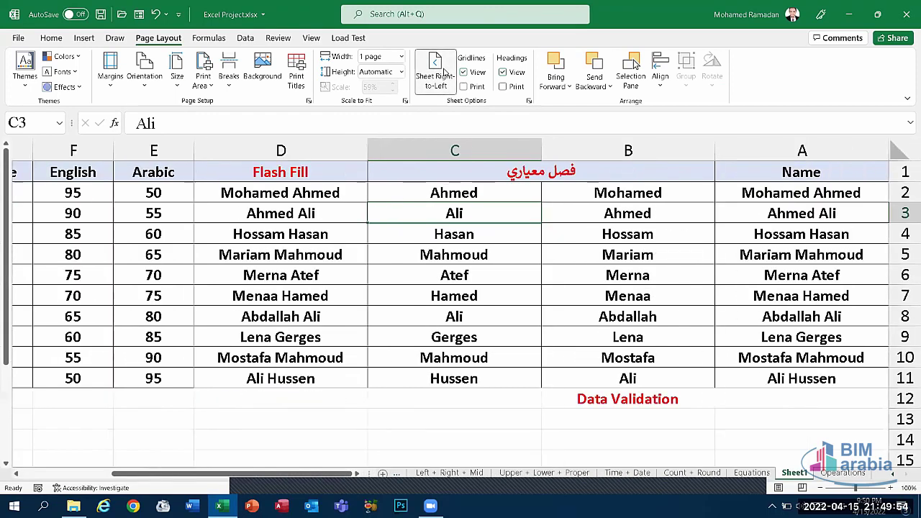
left_click(444, 72)
left_click(444, 72)
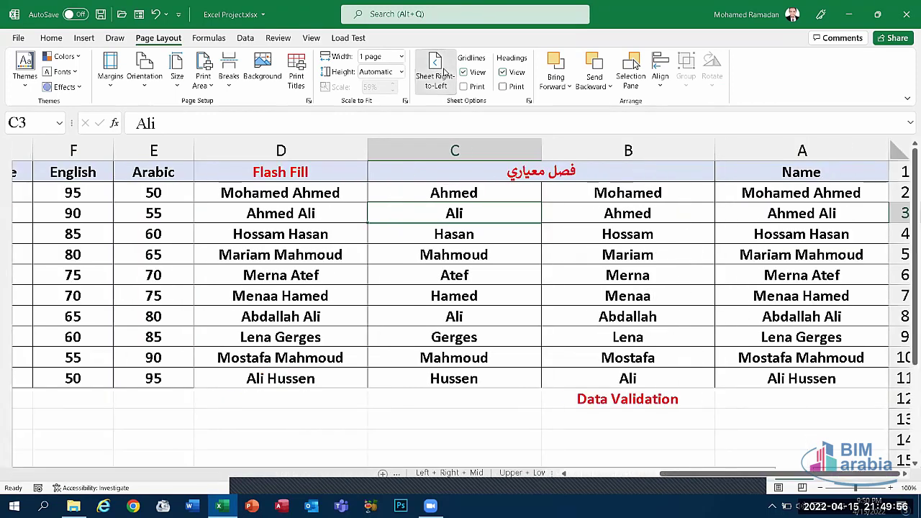
left_click(444, 72)
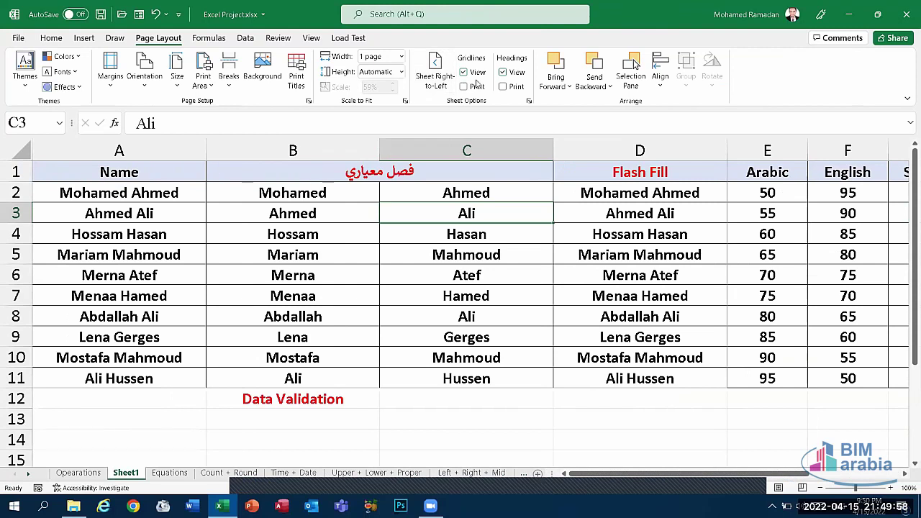
left_click(473, 75)
left_click(474, 74)
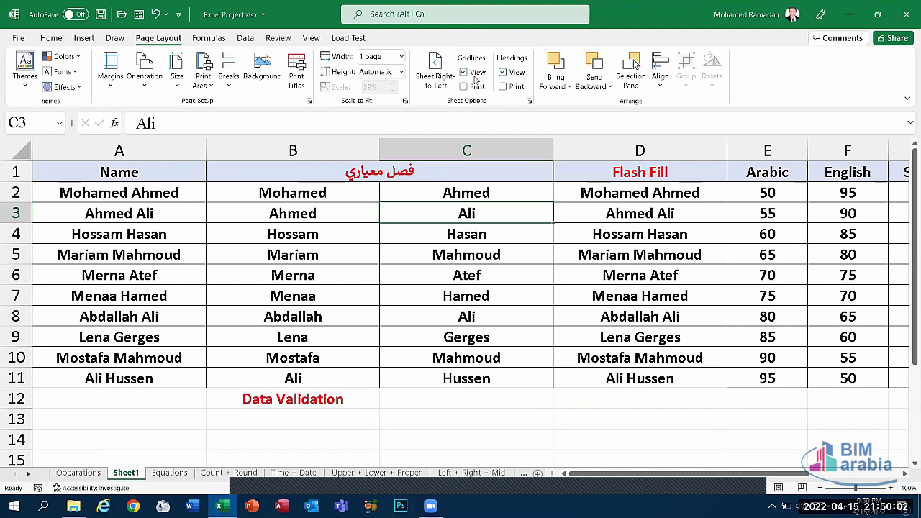
left_click(475, 76)
left_click(474, 75)
left_click(168, 403)
left_click(279, 433)
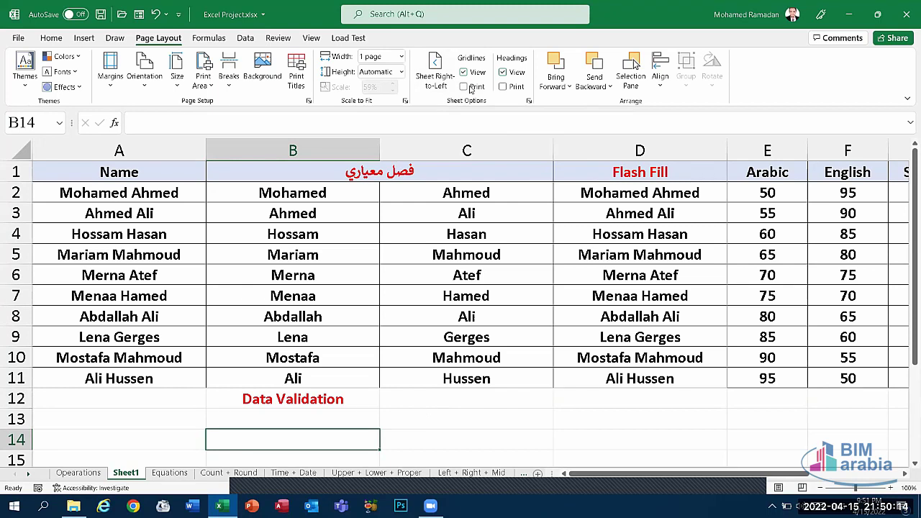
left_click(471, 88)
left_click(469, 85)
left_click(512, 73)
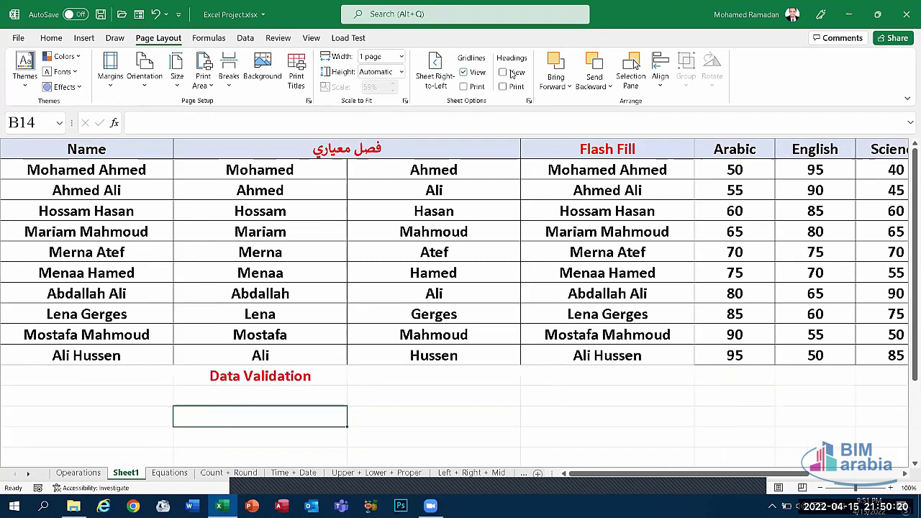
left_click(512, 72)
left_click(512, 72)
left_click(503, 73)
left_click(503, 73)
left_click(503, 73)
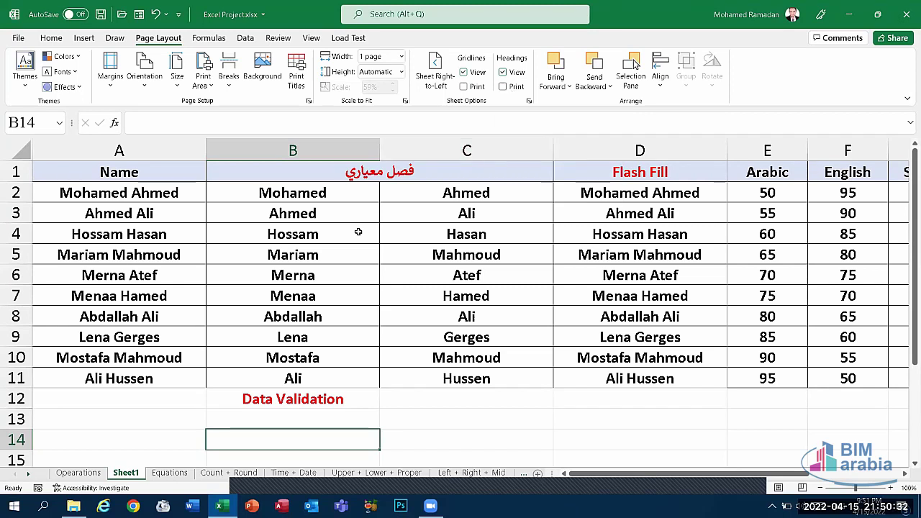
Draw a blue Oval circle over columns B and C of the table
left_click(84, 38)
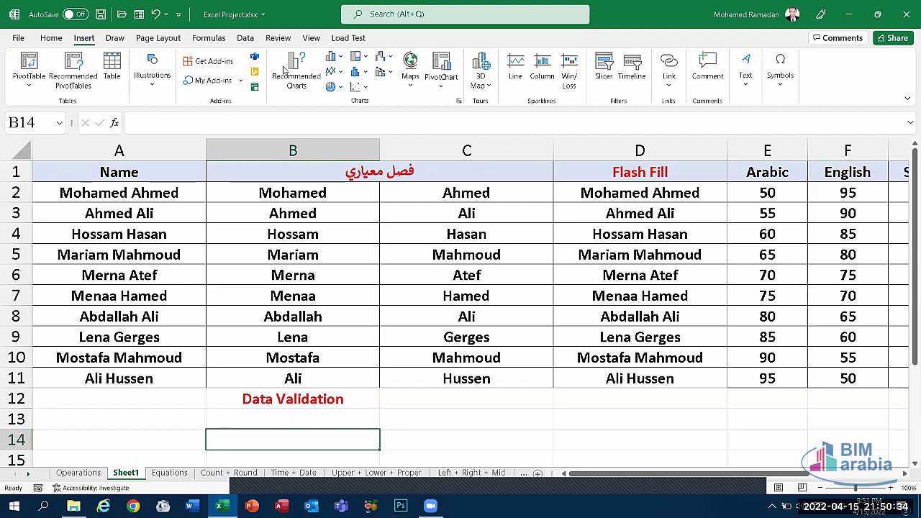
left_click(151, 77)
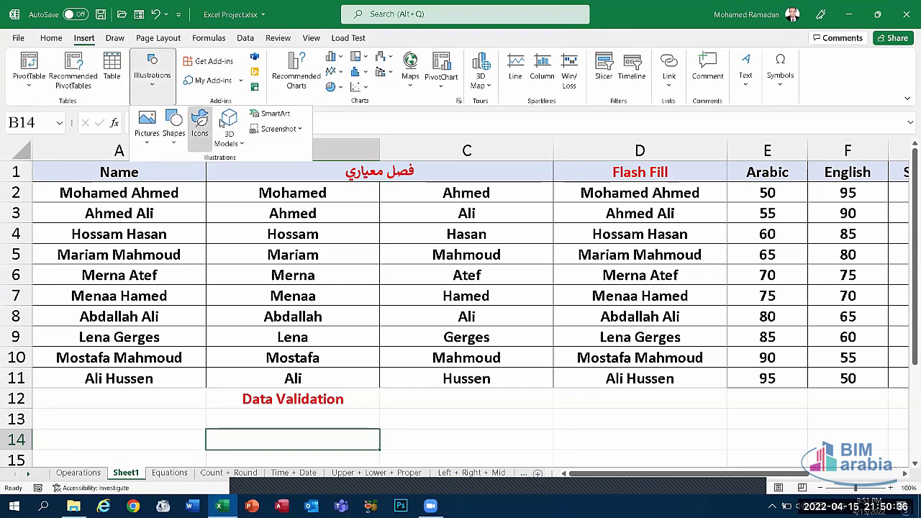
left_click(173, 133)
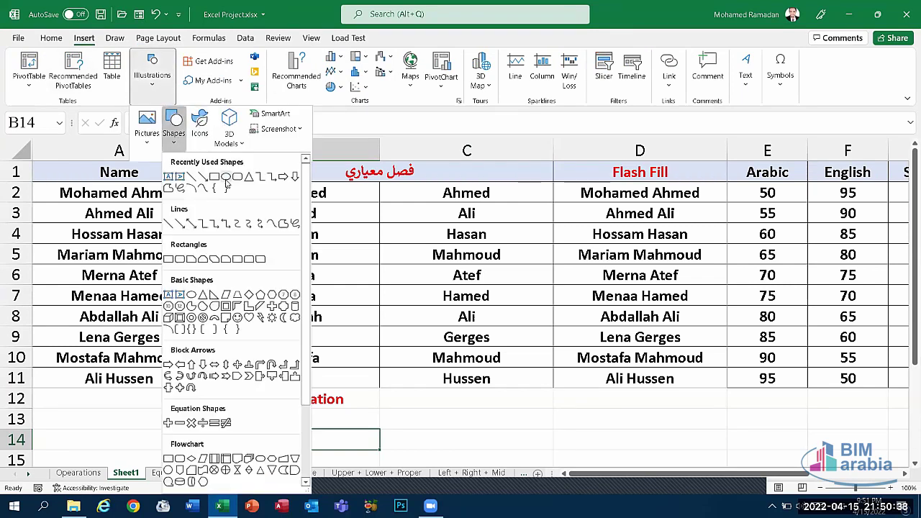
left_click(227, 177)
left_click_drag(269, 220, 437, 396)
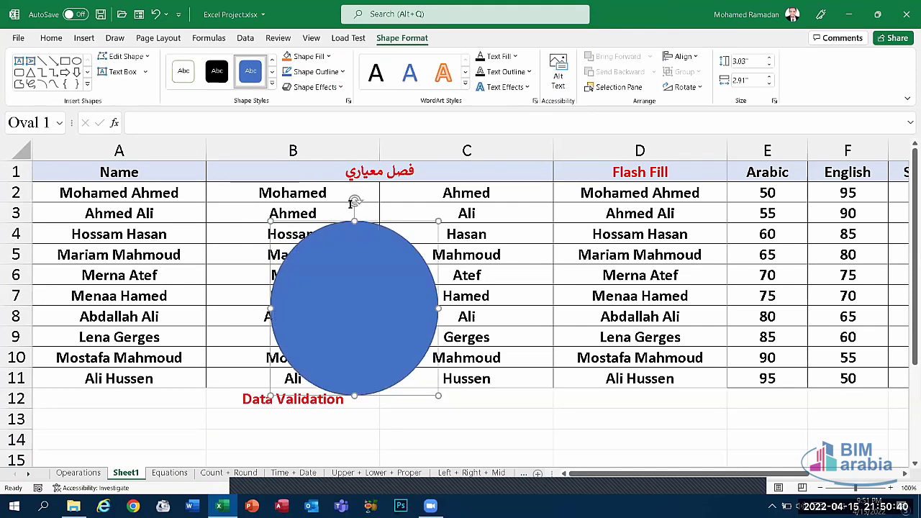
Duplicate the circle, move the copy down-right overlapping it, and give it a black style
left_click(52, 38)
left_click(79, 73)
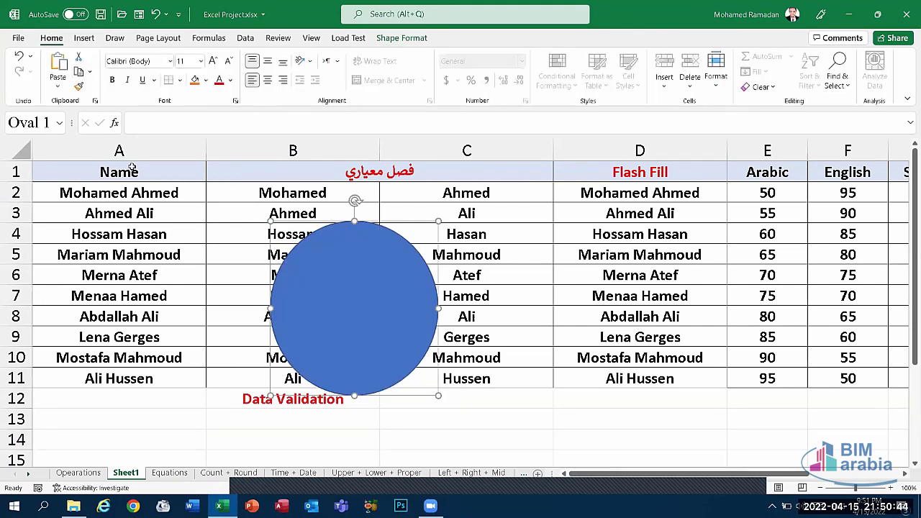
left_click(57, 69)
left_click_drag(445, 340, 527, 366)
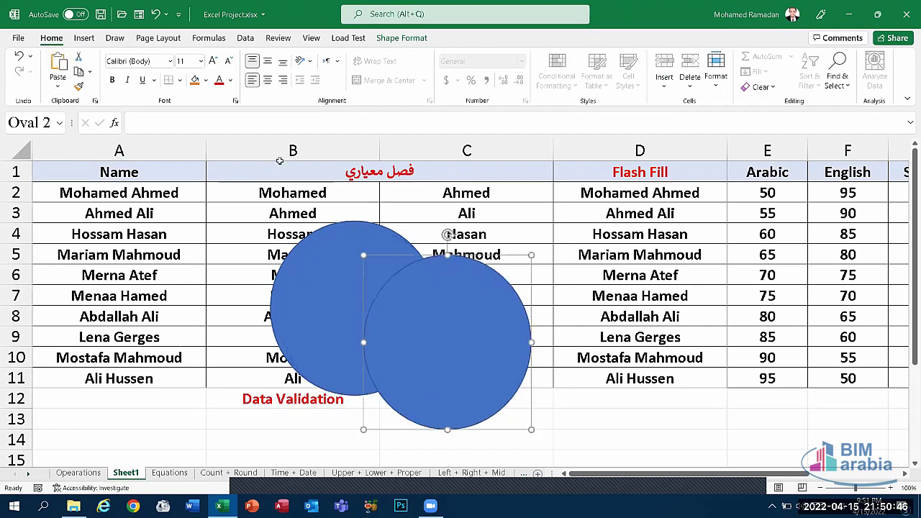
left_click(159, 38)
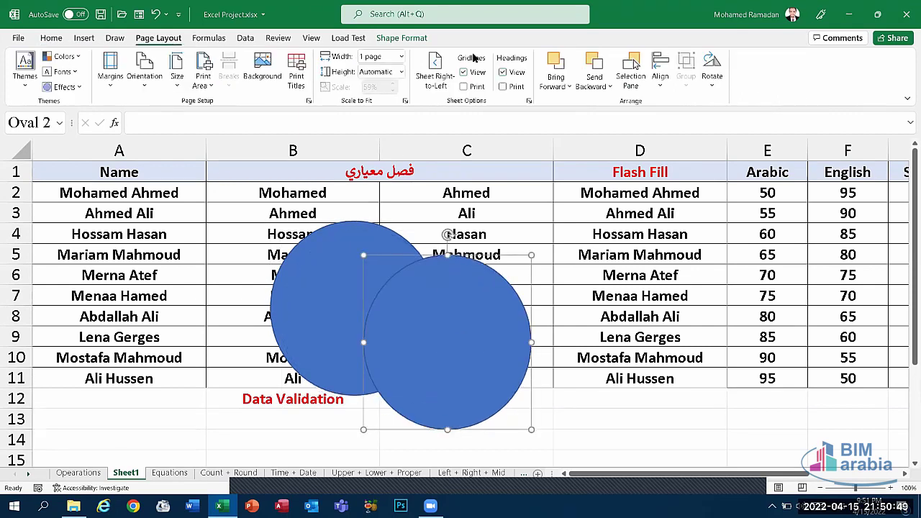
left_click(402, 38)
left_click(223, 79)
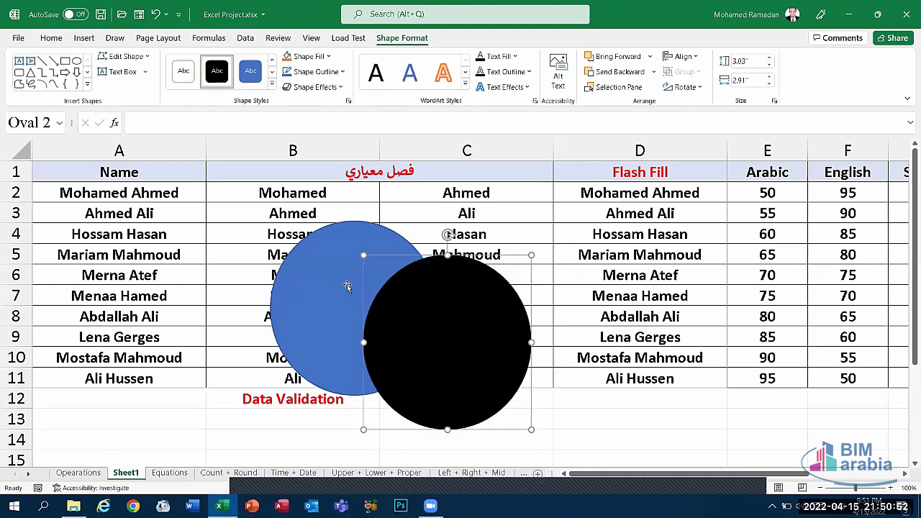
left_click(361, 284)
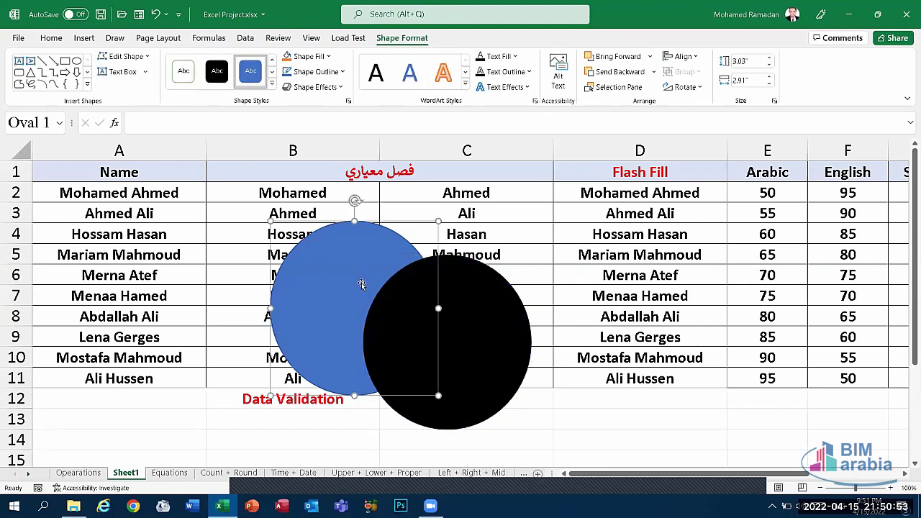
Bring the blue circle forward, then send it back behind the black one
left_click(158, 38)
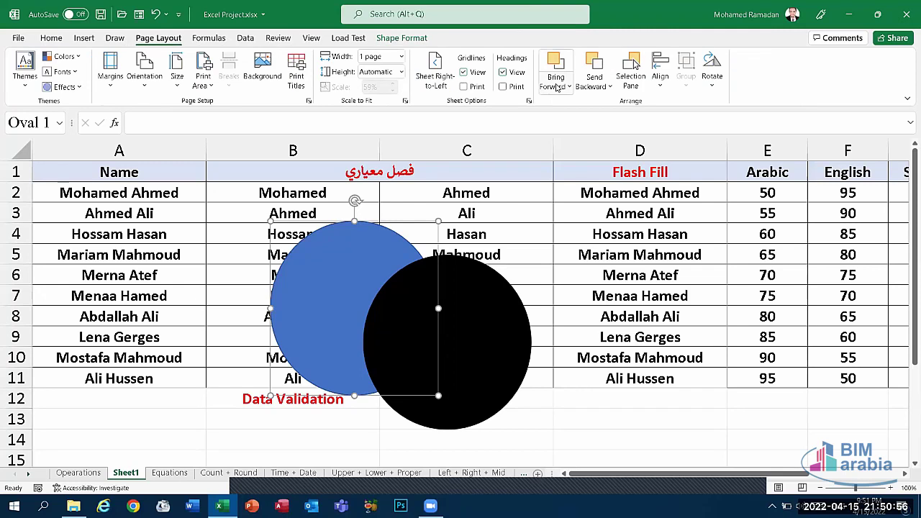
left_click(566, 87)
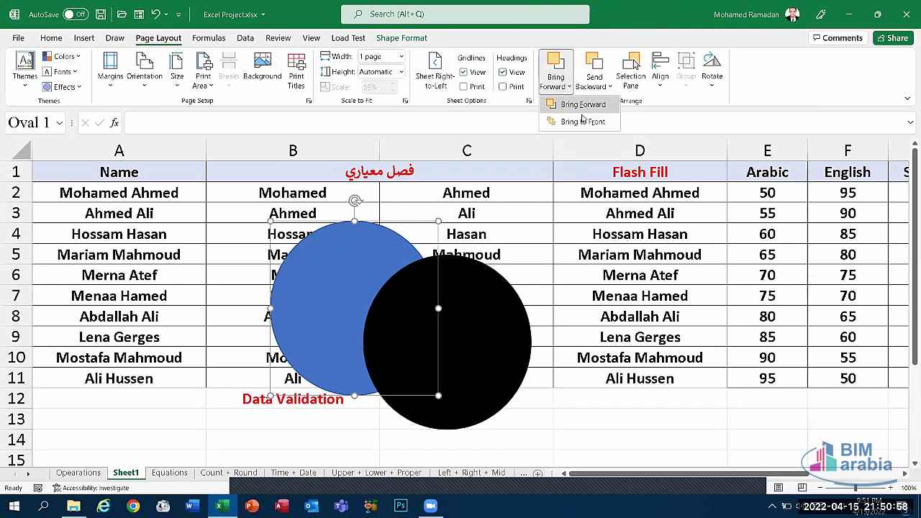
left_click(336, 280)
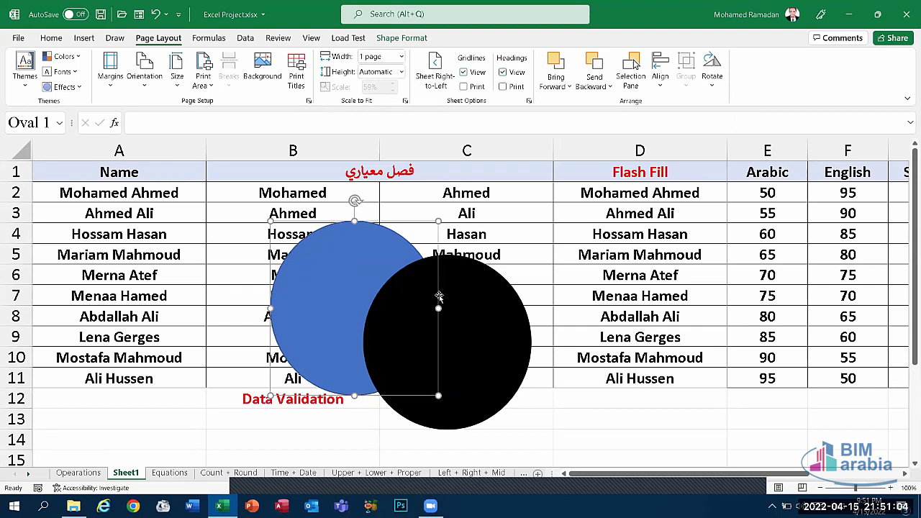
left_click(570, 87)
left_click(583, 121)
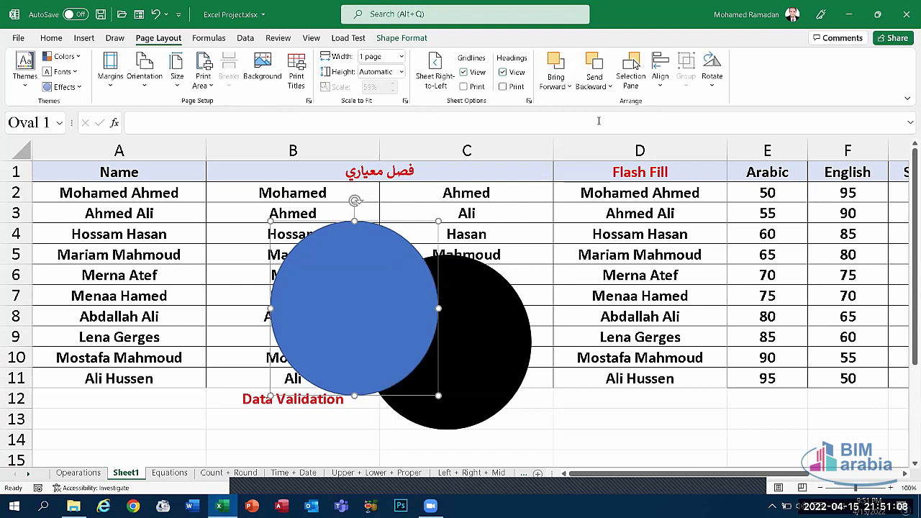
left_click(594, 85)
left_click(624, 122)
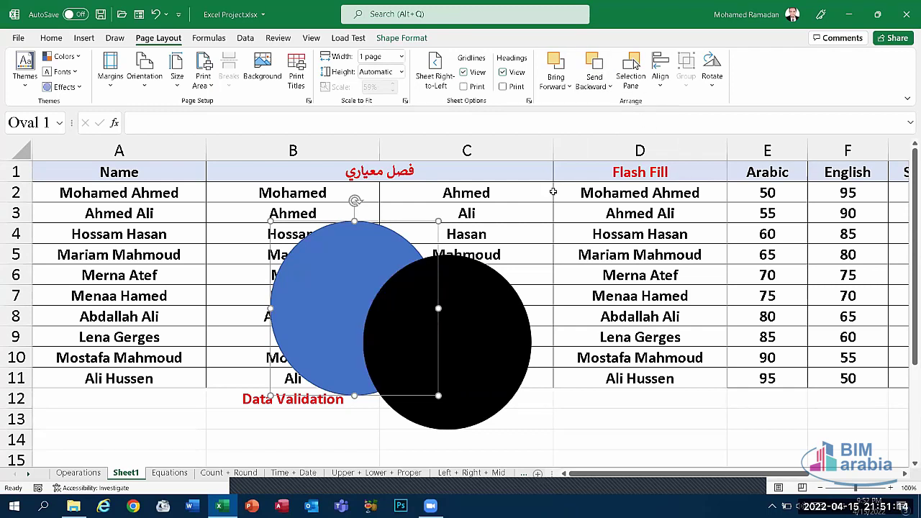
Open the Selection Pane and toggle the black circle's visibility off and on repeatedly
left_click(631, 72)
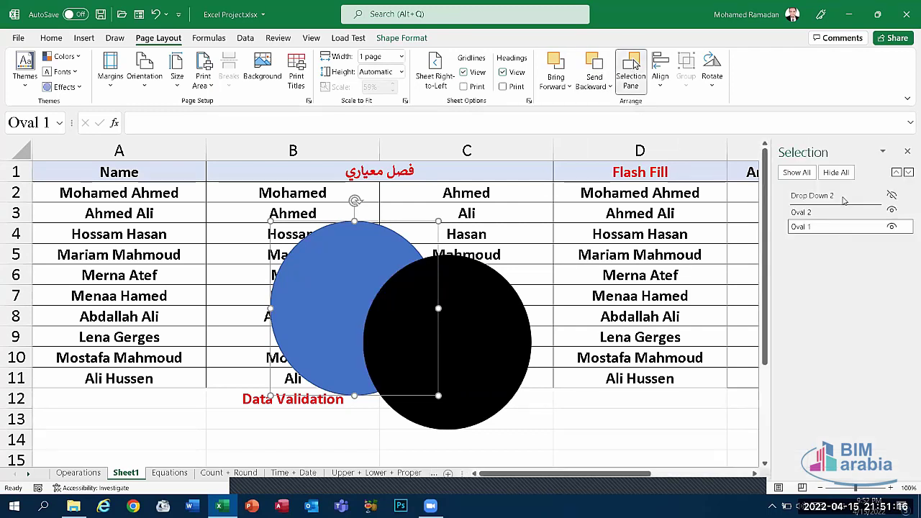
double_click(892, 211)
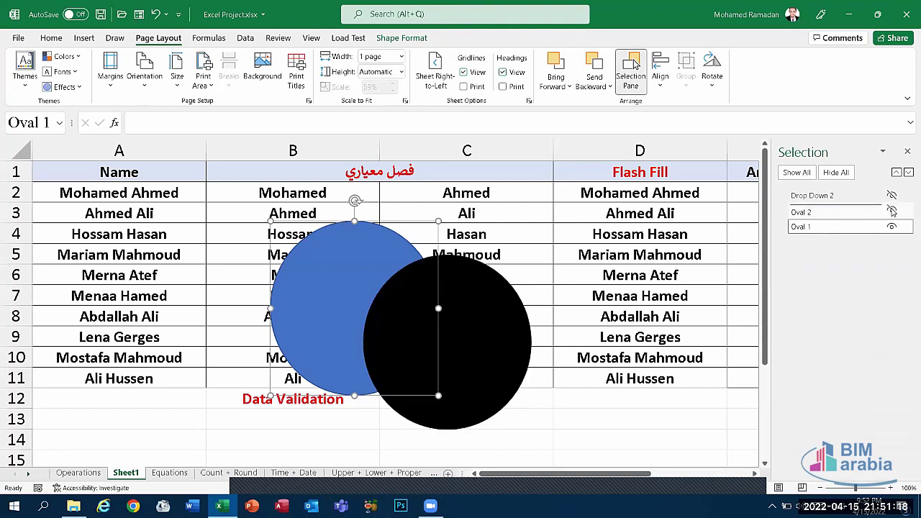
double_click(893, 210)
left_click(892, 210)
left_click(892, 210)
left_click(893, 210)
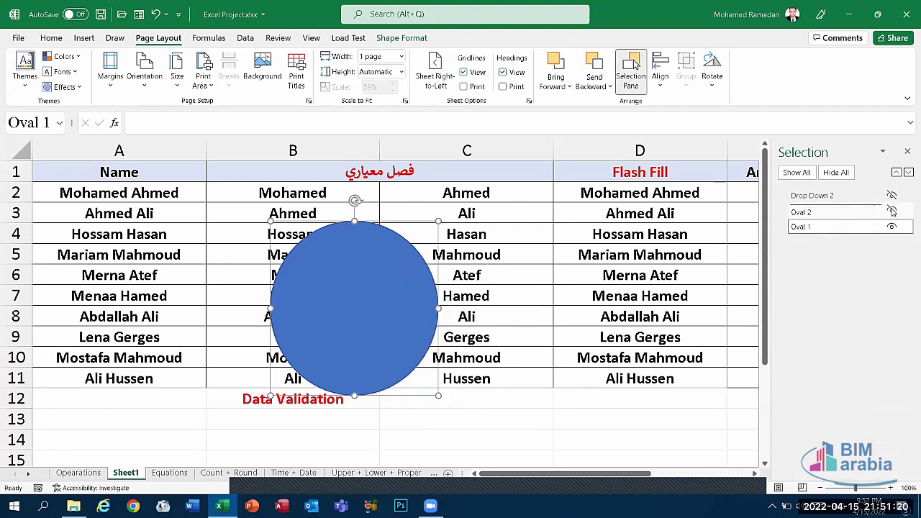
left_click(892, 210)
left_click(892, 210)
left_click(893, 211)
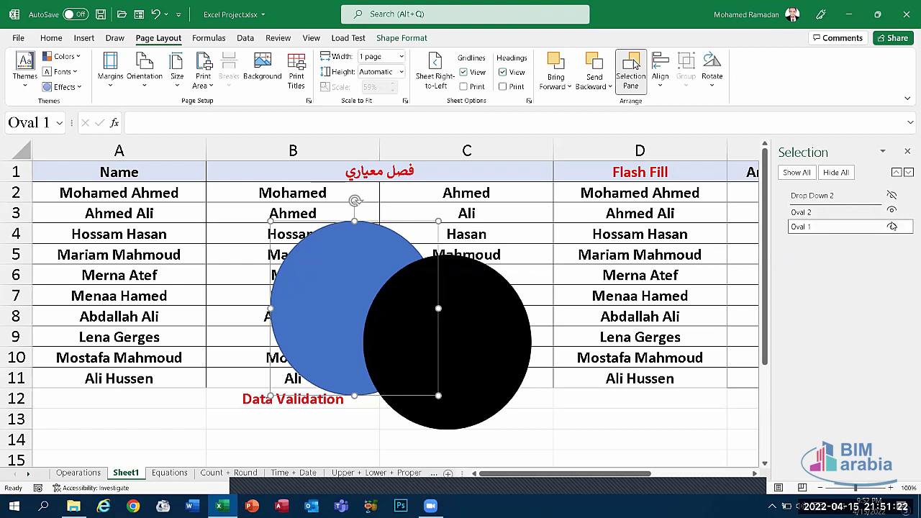
Toggle the blue circle's visibility off and on, then select it in the list to rename
left_click(893, 227)
left_click(893, 226)
left_click(893, 227)
left_click(892, 227)
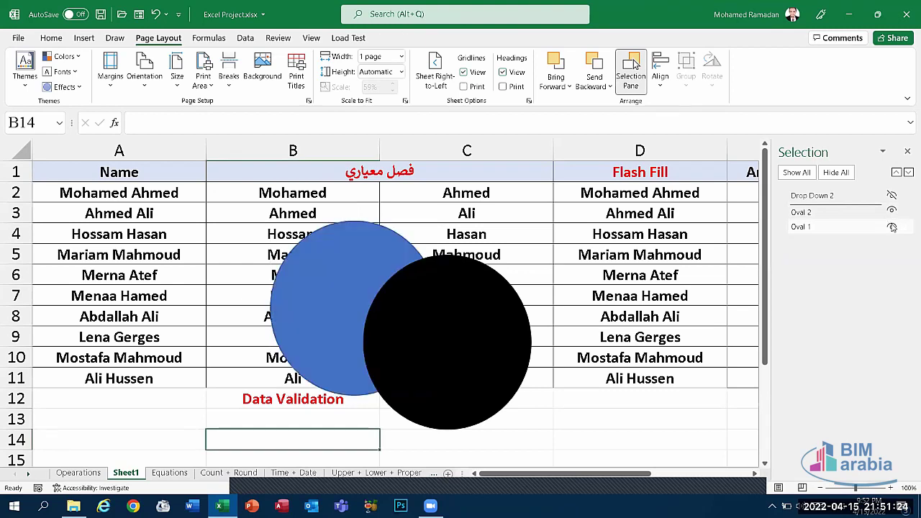
left_click(892, 227)
left_click(892, 227)
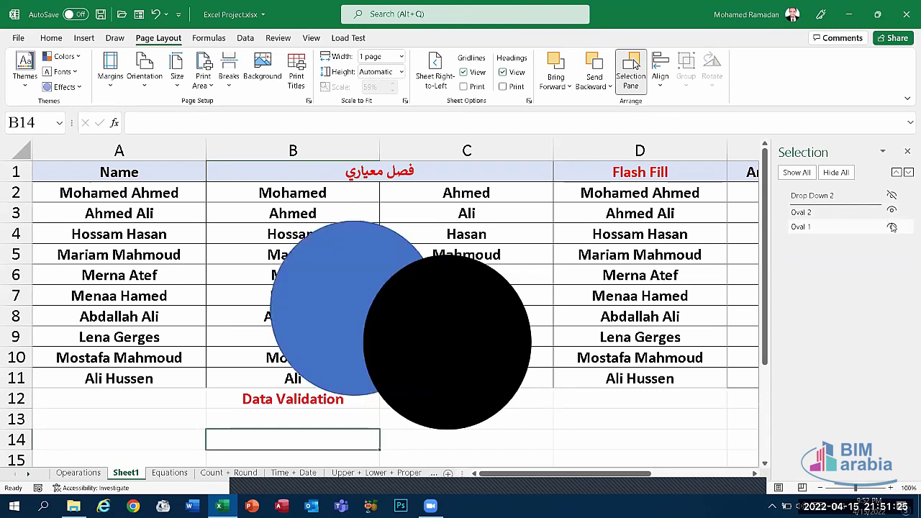
left_click(802, 228)
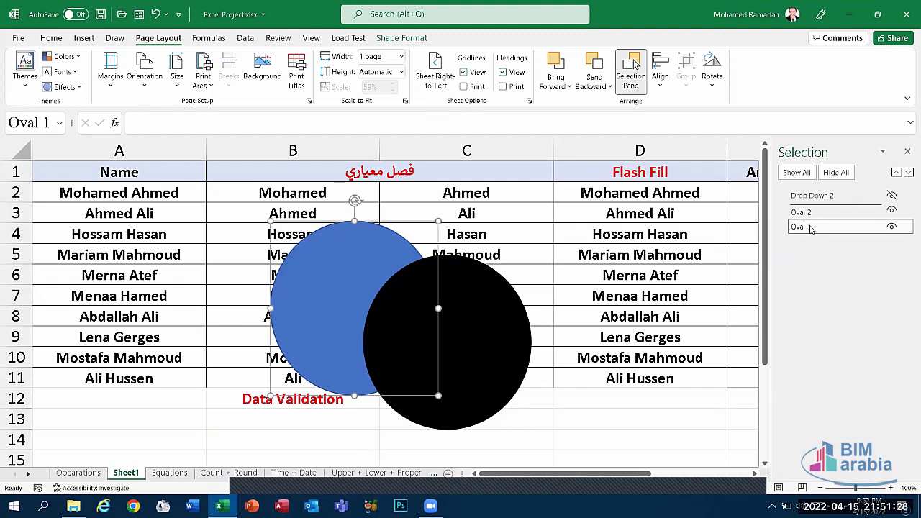
left_click(811, 228)
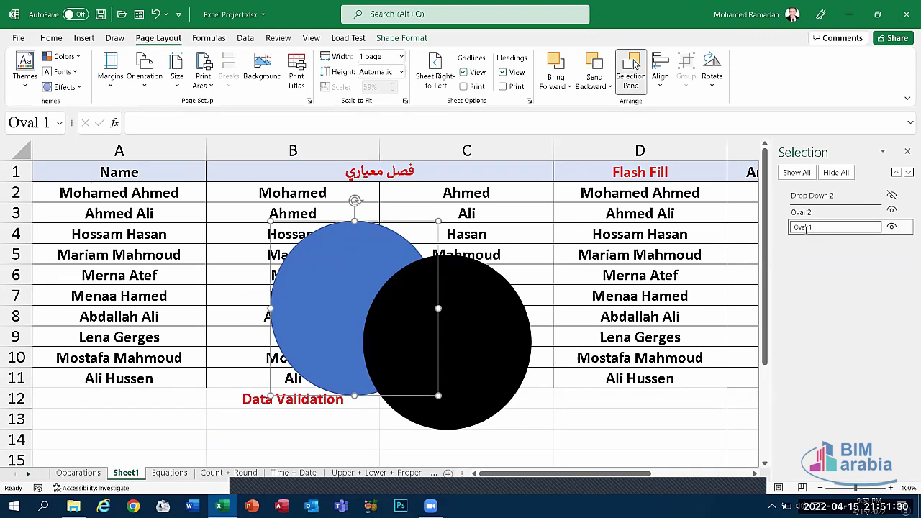
Close the Selection Pane, open the Align options unused, and select cells B4:C9
left_click(907, 152)
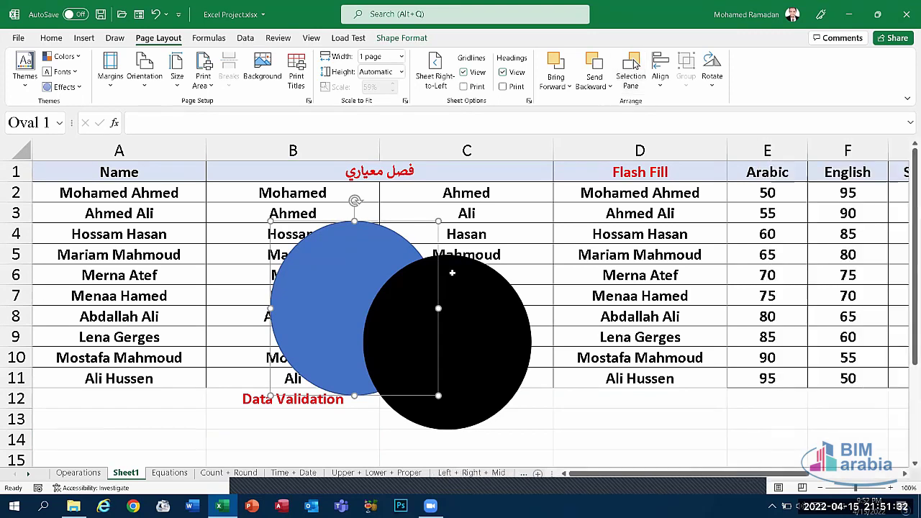
left_click(661, 79)
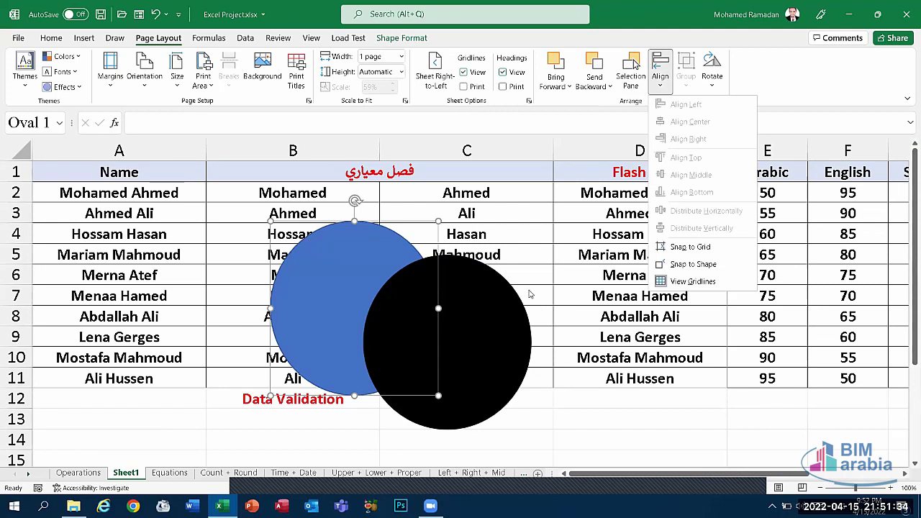
left_click(503, 324)
left_click(504, 323)
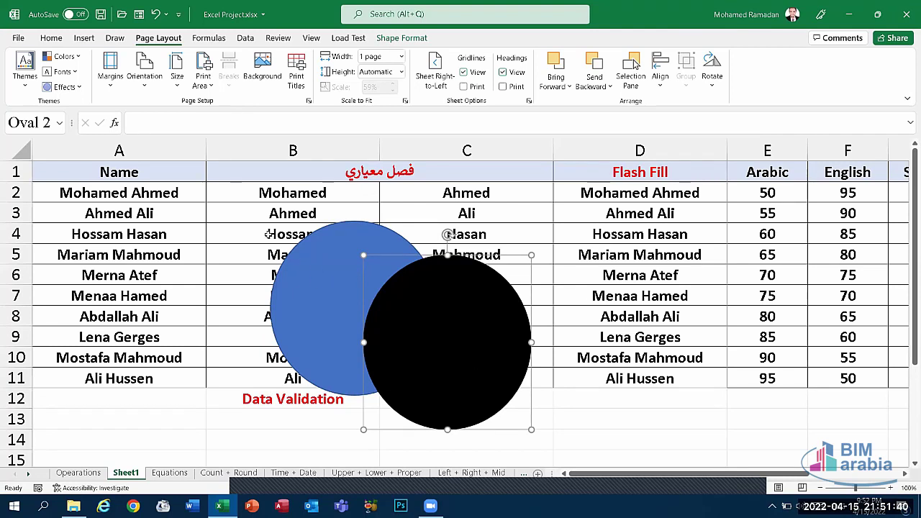
left_click_drag(249, 225, 466, 337)
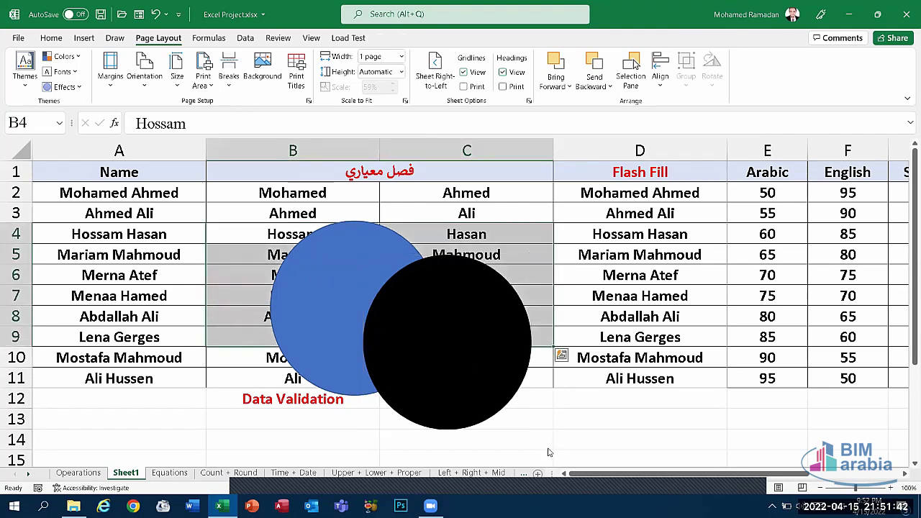
Select each circle in turn and open the Rotate options, closing them without changes
left_click(384, 323)
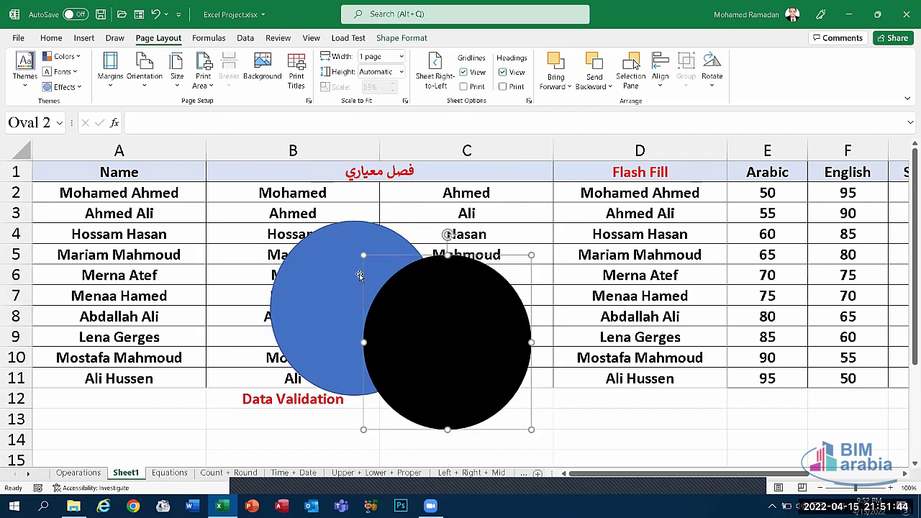
left_click(462, 348)
left_click(452, 337)
left_click(468, 344)
left_click(712, 76)
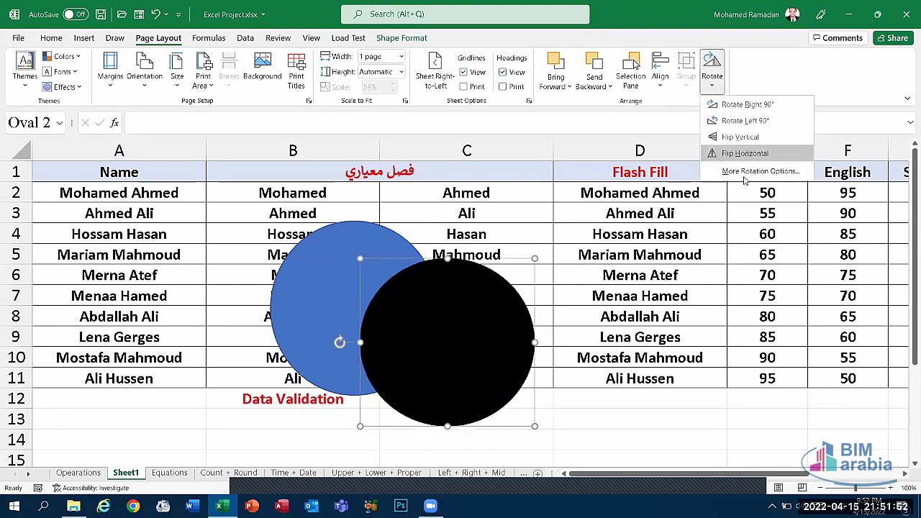
left_click(465, 344)
left_click(329, 297)
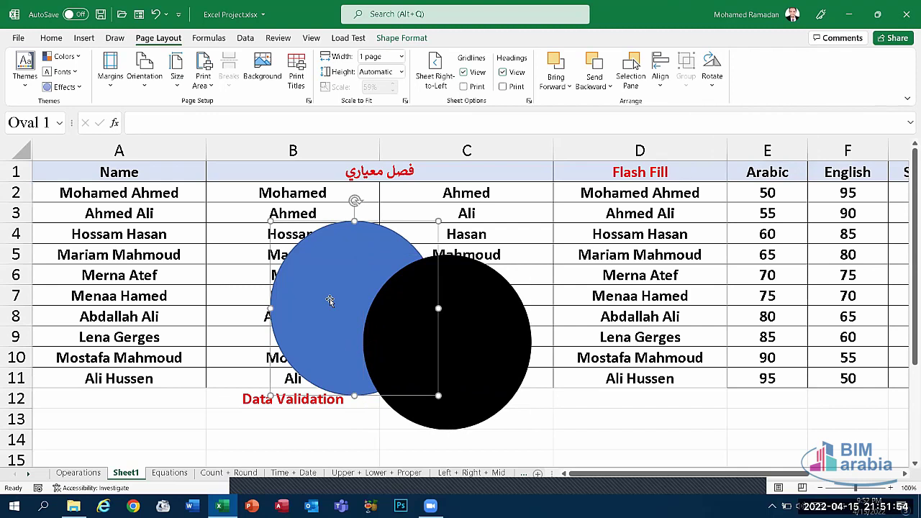
Delete the blue circle and then the black circle from Sheet1
key("Delete")
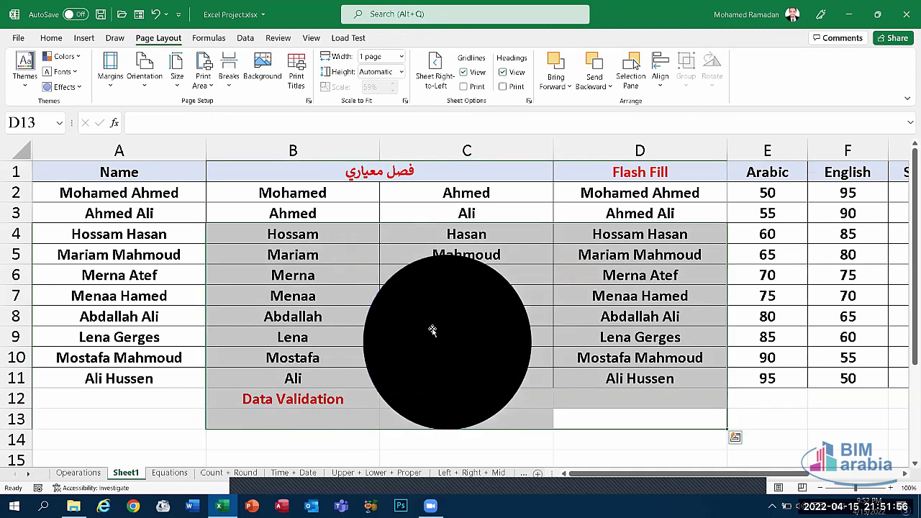
left_click(432, 330)
key("Delete")
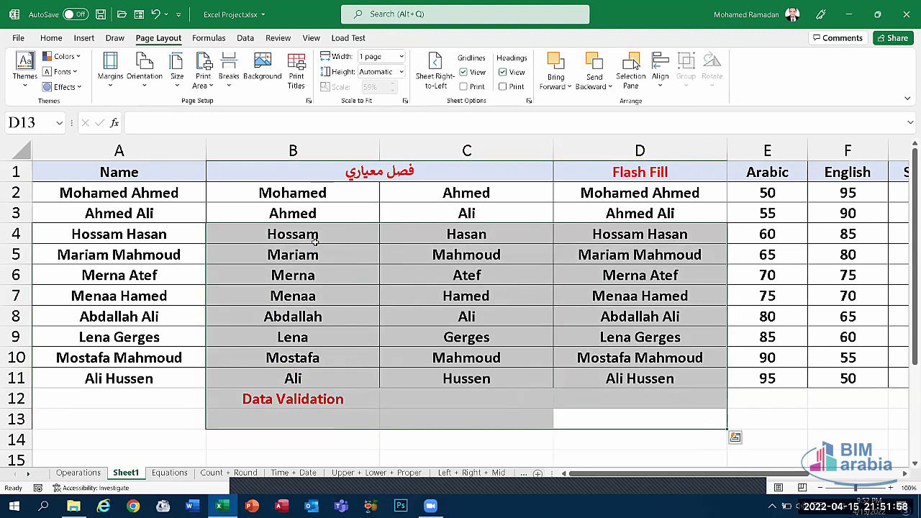
left_click(315, 242)
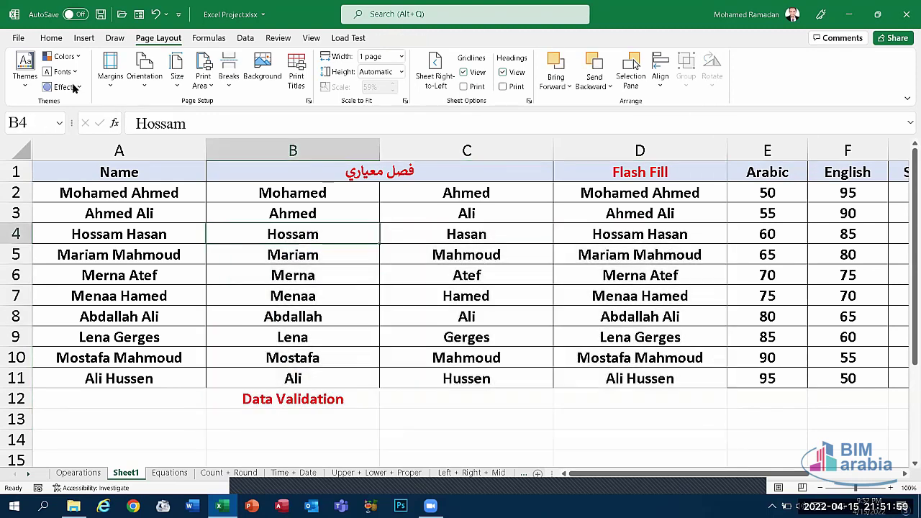
Browse the Insert tab's Text, Symbols and Illustrations options without adding anything
left_click(88, 40)
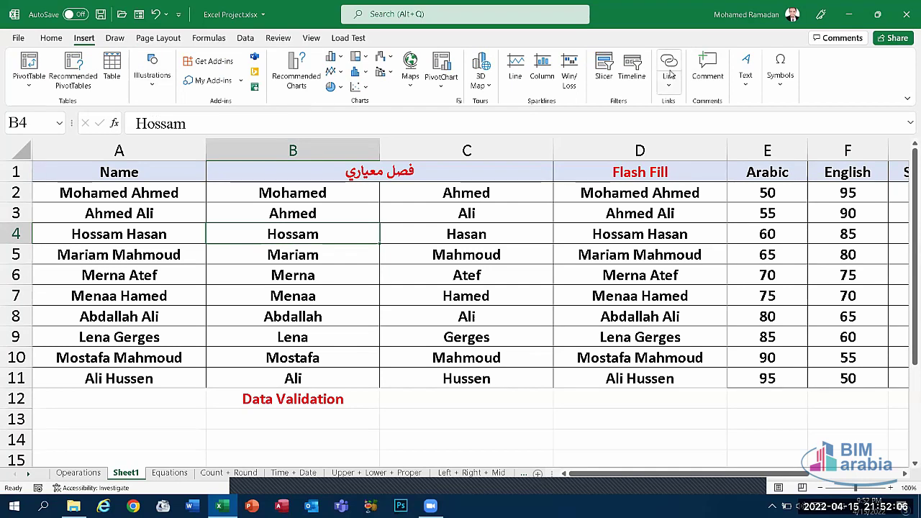
left_click(741, 72)
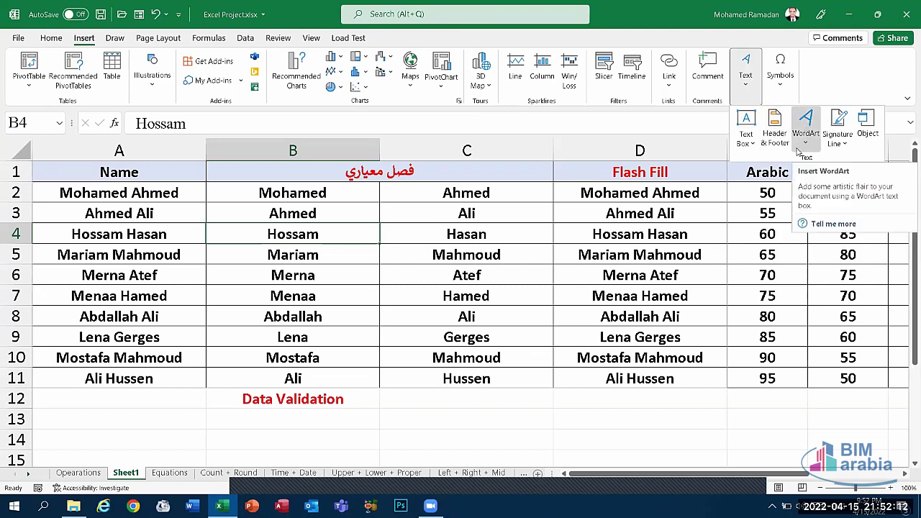
left_click(783, 78)
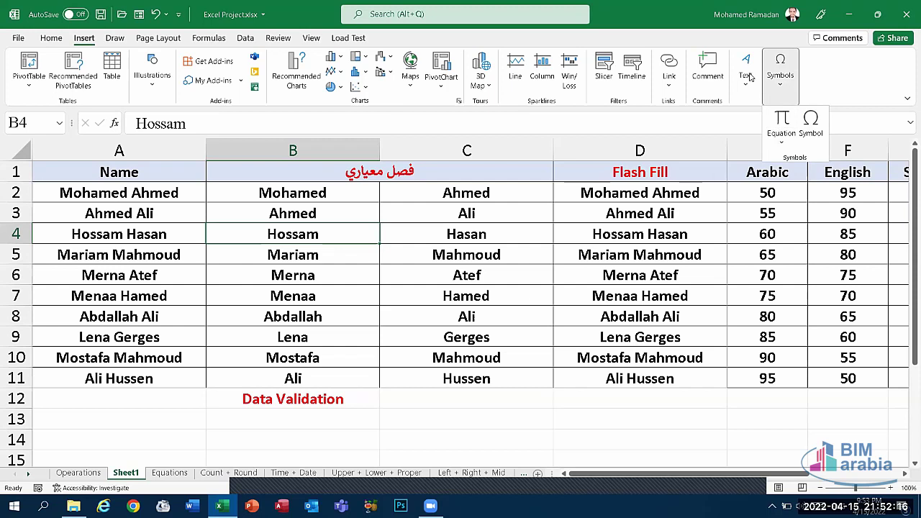
left_click(827, 81)
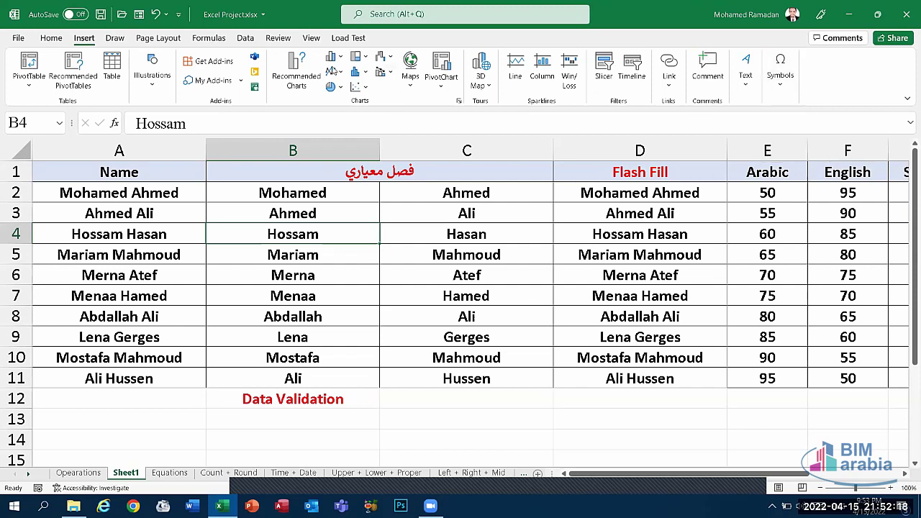
left_click(151, 75)
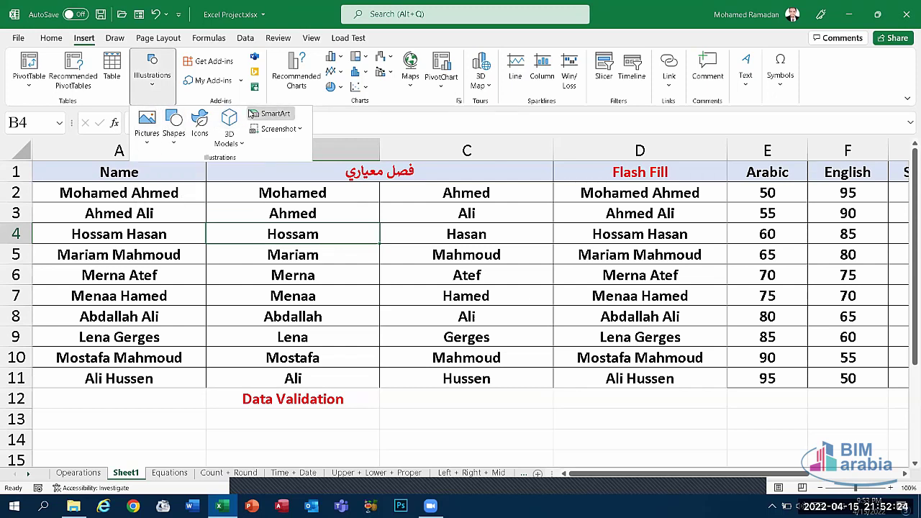
left_click(435, 229)
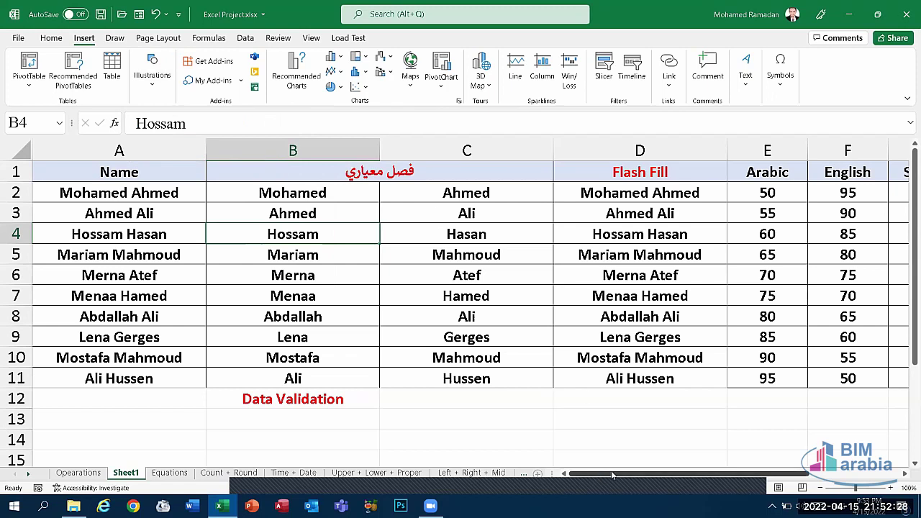
Select the grades table range D1:I11
left_click_drag(613, 475, 640, 475)
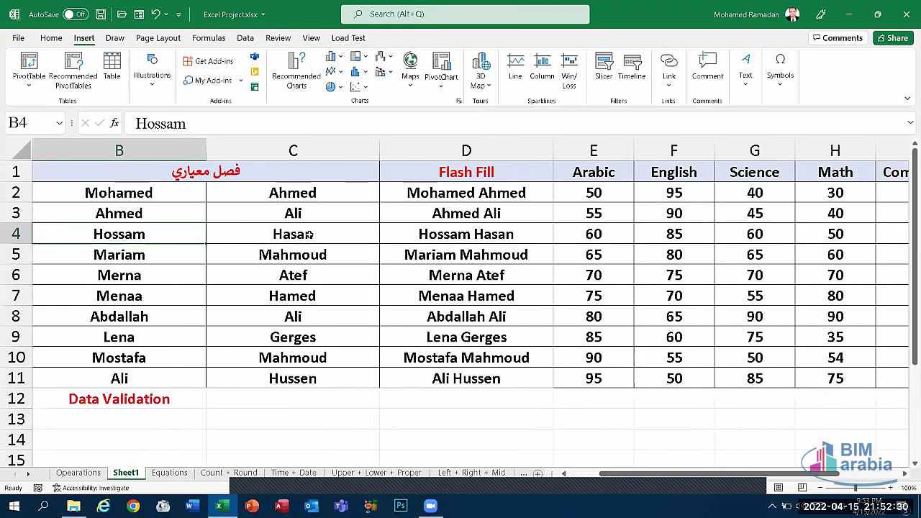
scroll(622, 332, "right", 1)
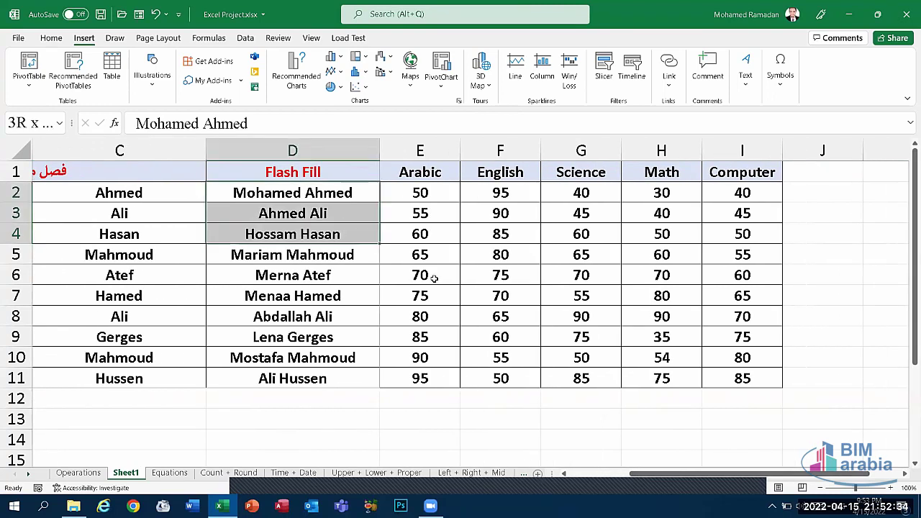
left_click_drag(328, 191, 504, 316)
left_click(282, 171)
left_click_drag(282, 171, 725, 376)
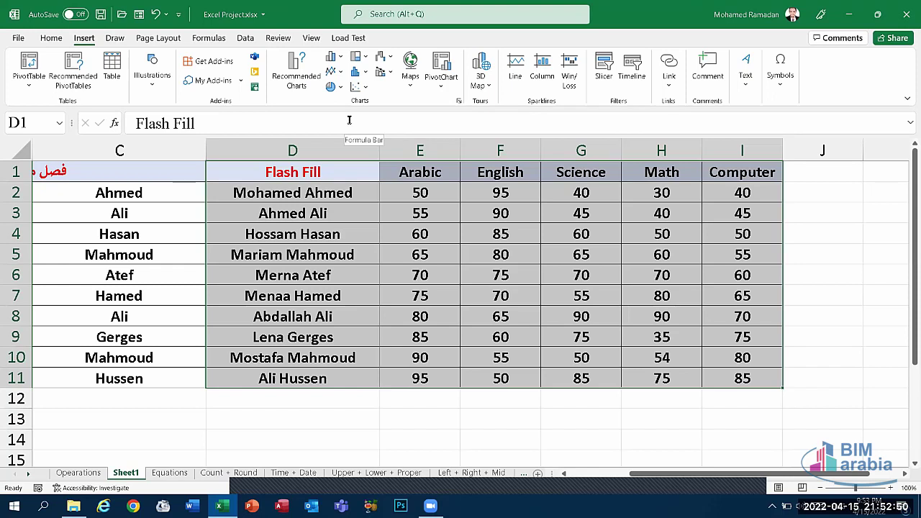
left_click(341, 58)
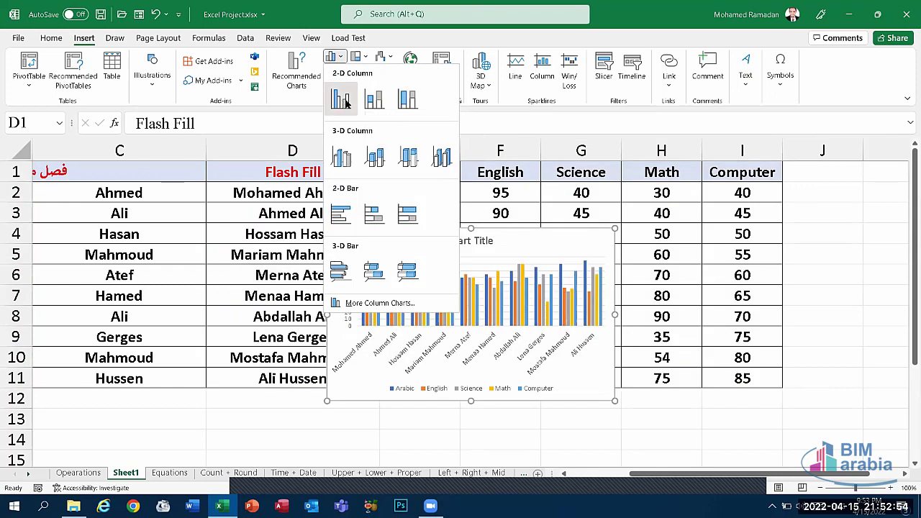
left_click(374, 99)
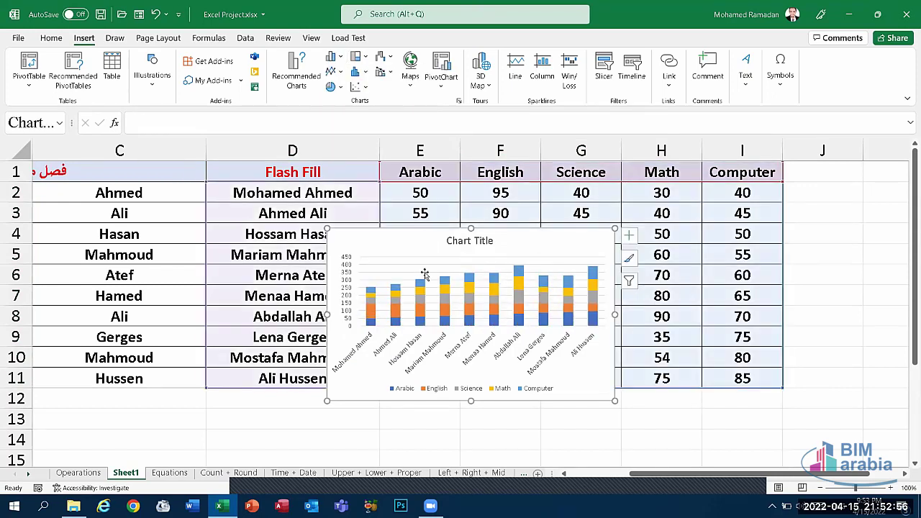
left_click_drag(426, 234, 468, 167)
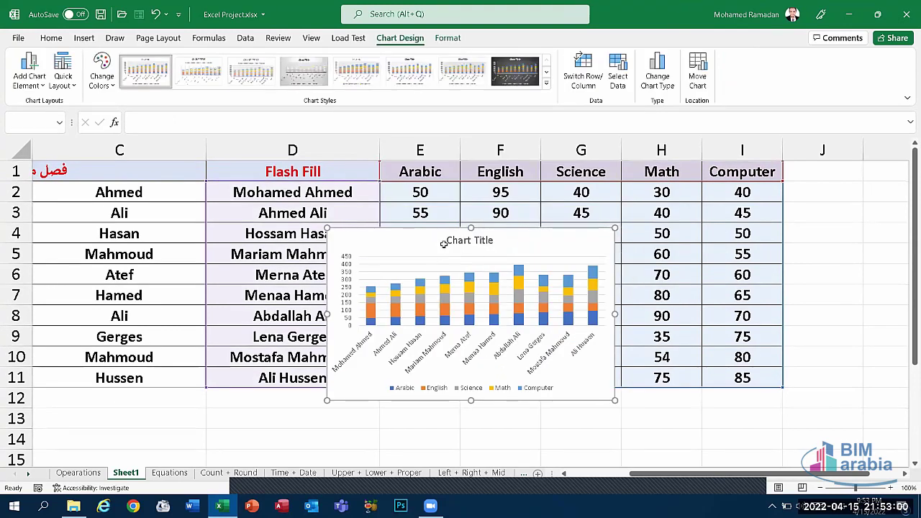
key("Delete")
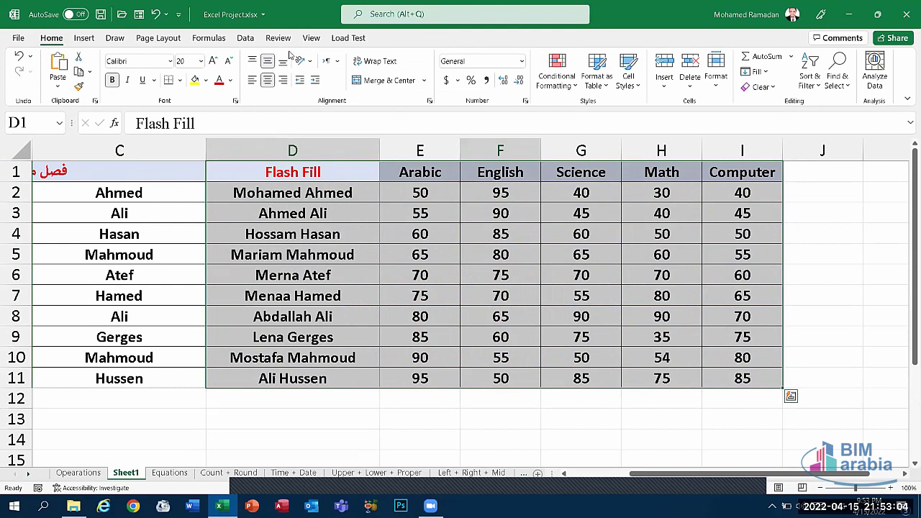
left_click(84, 39)
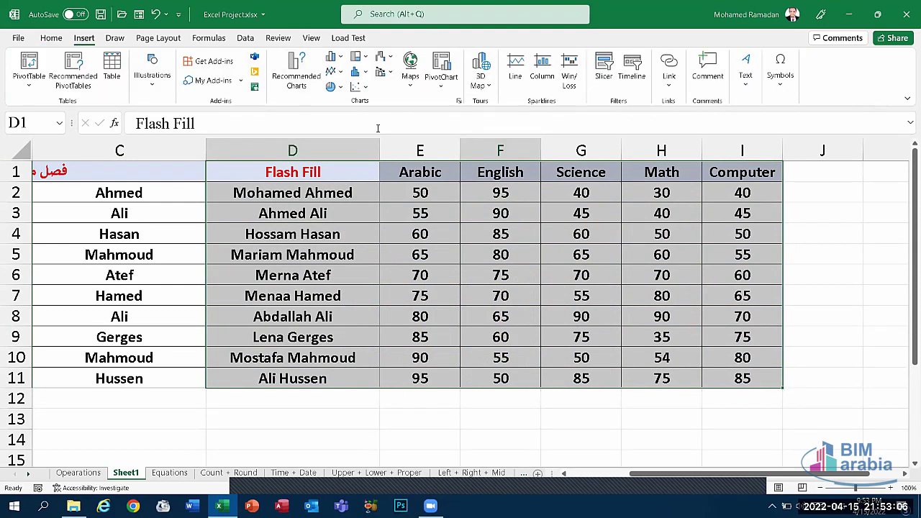
left_click(334, 55)
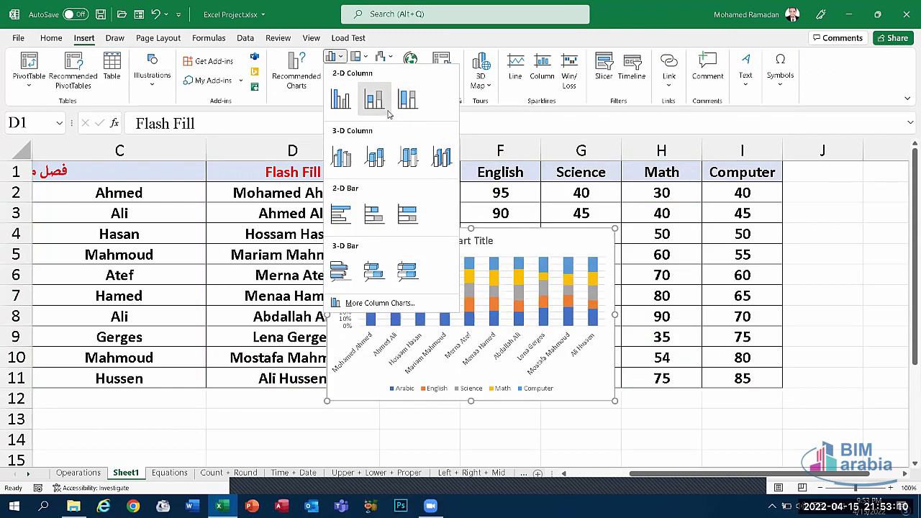
left_click(627, 204)
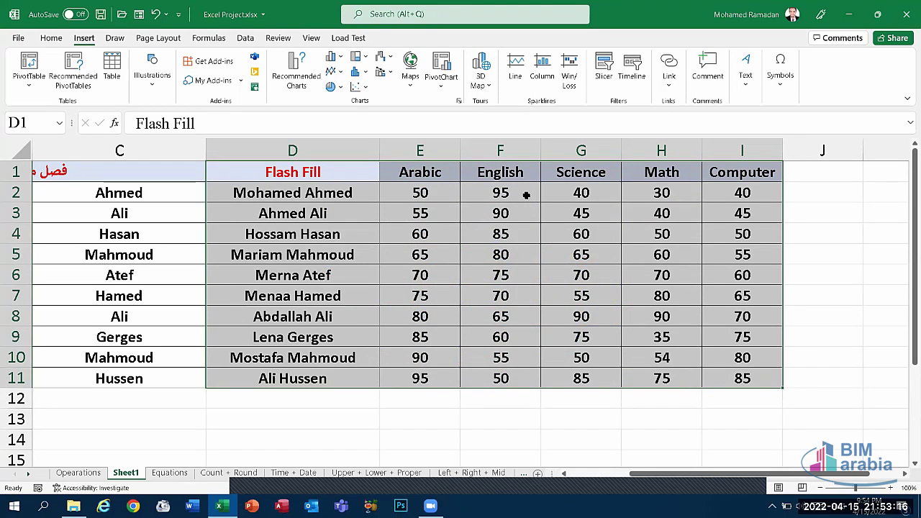
left_click(391, 253)
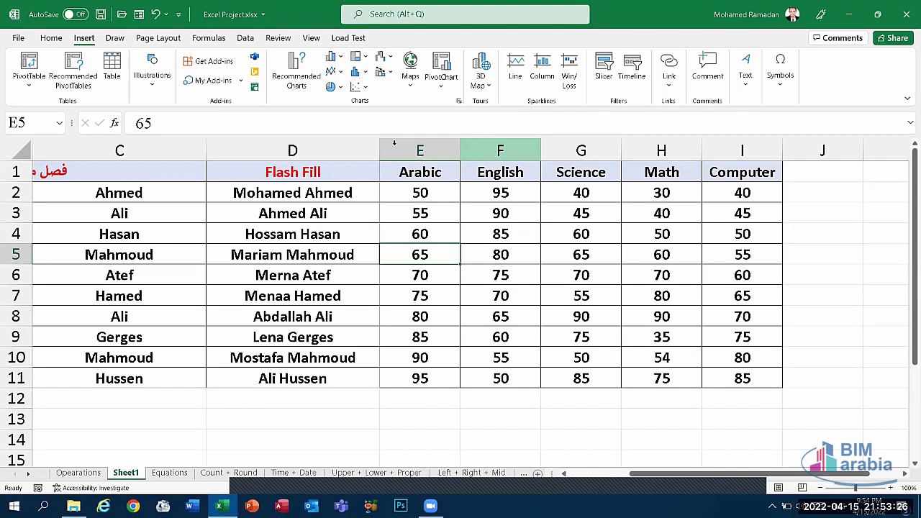
left_click_drag(301, 172, 760, 373)
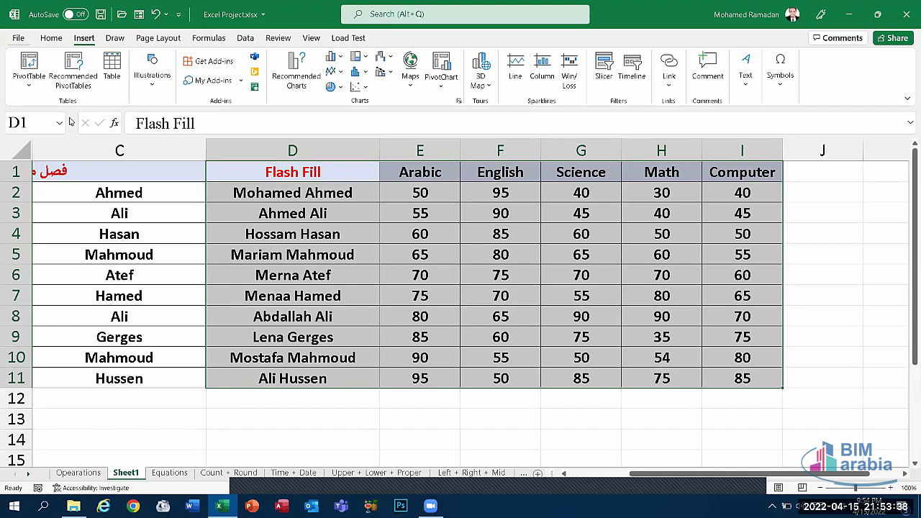
Create a PivotTable from the selected grades range on a new worksheet
left_click(33, 66)
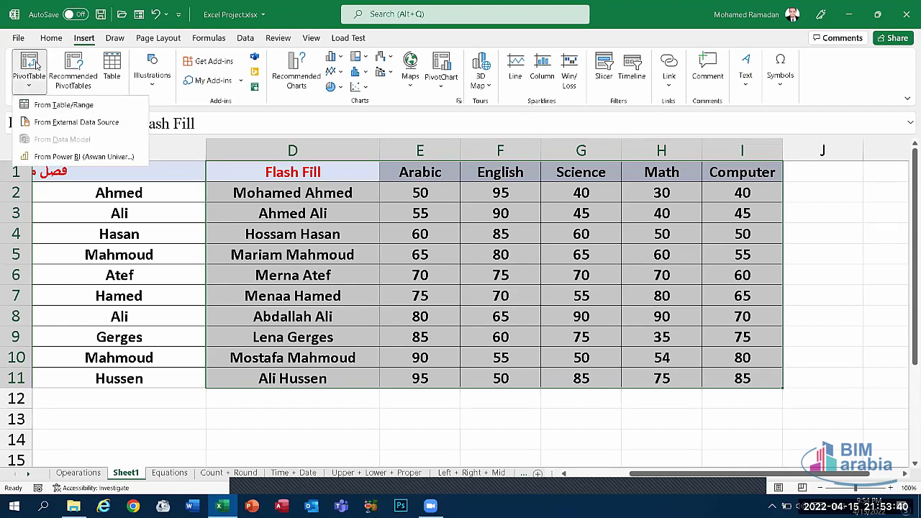
left_click(63, 105)
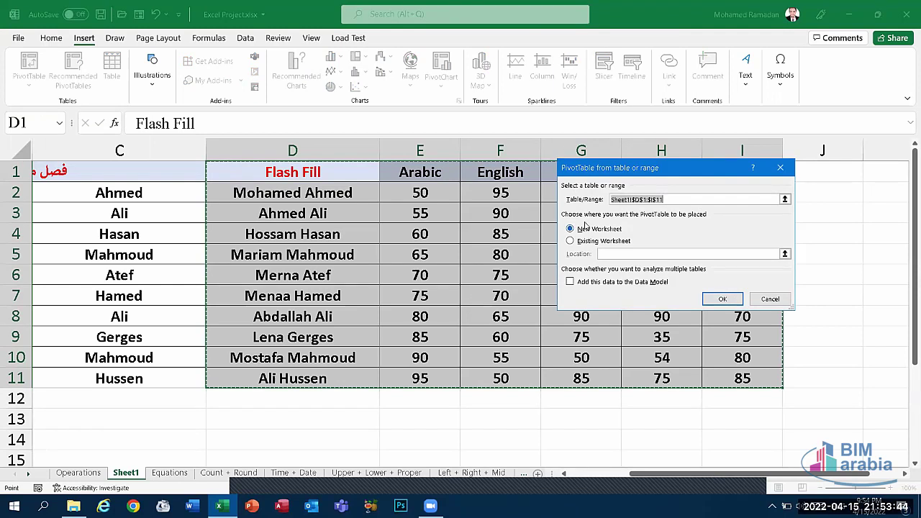
left_click(722, 299)
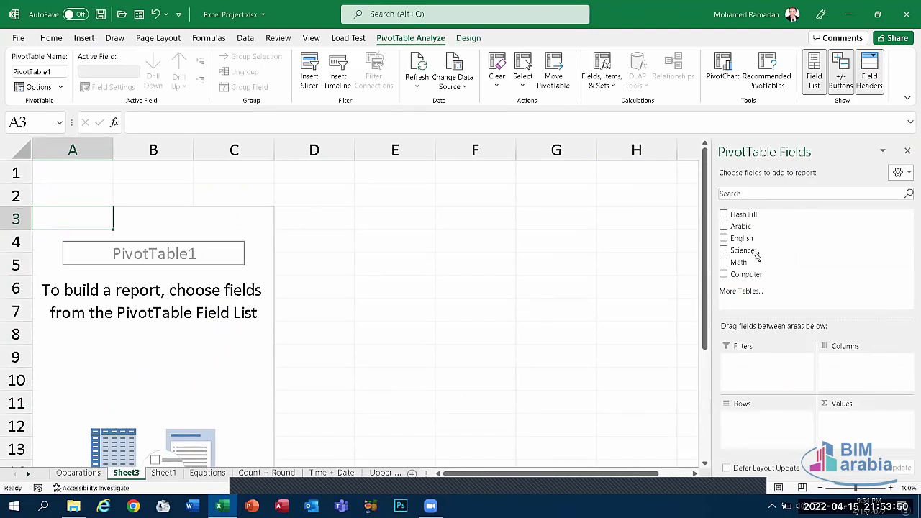
mouse_move(813, 215)
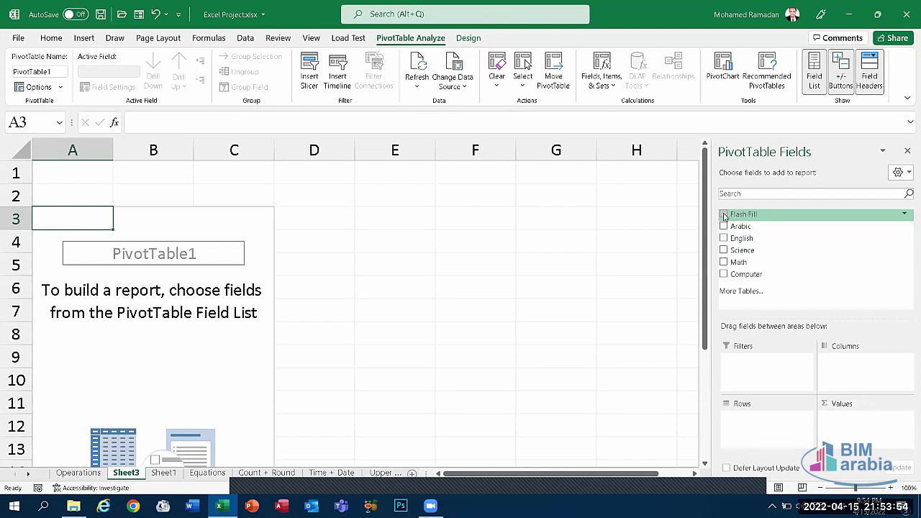
Add Flash Fill names as rows with Arabic and English sums, then return to Sheet1
left_click(724, 214)
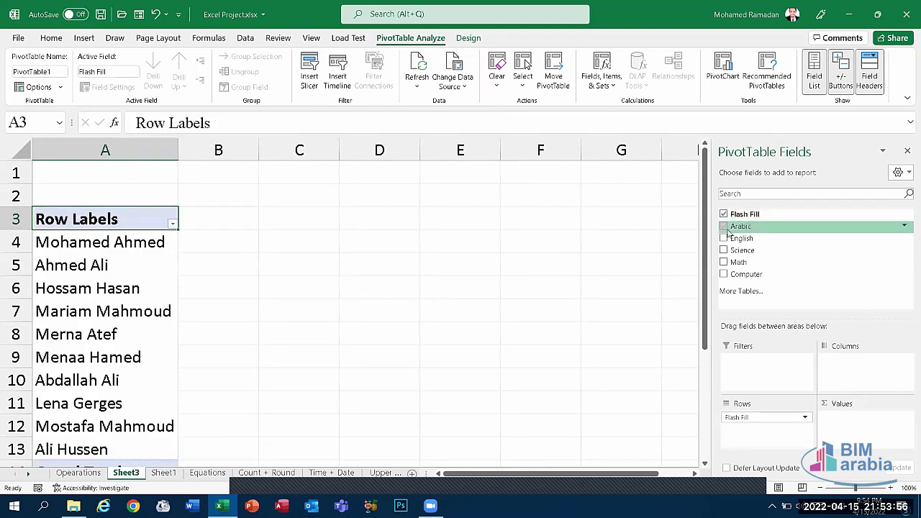
left_click(724, 227)
left_click(724, 238)
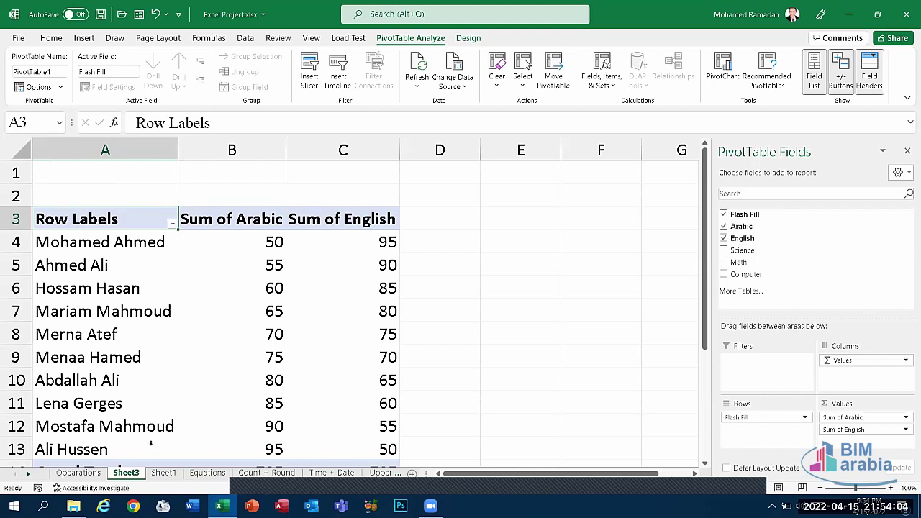
left_click(163, 472)
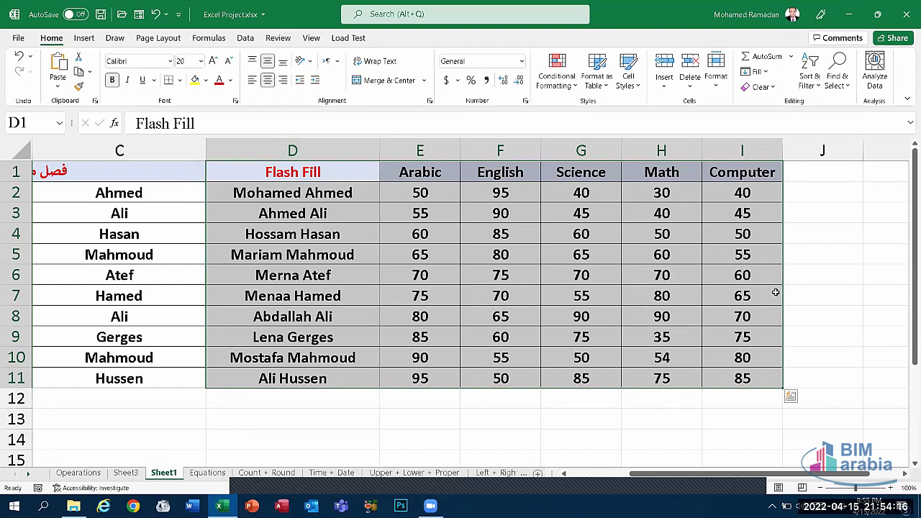
Briefly try Science and English sums in the pivot, keeping only Arabic and English
left_click(90, 39)
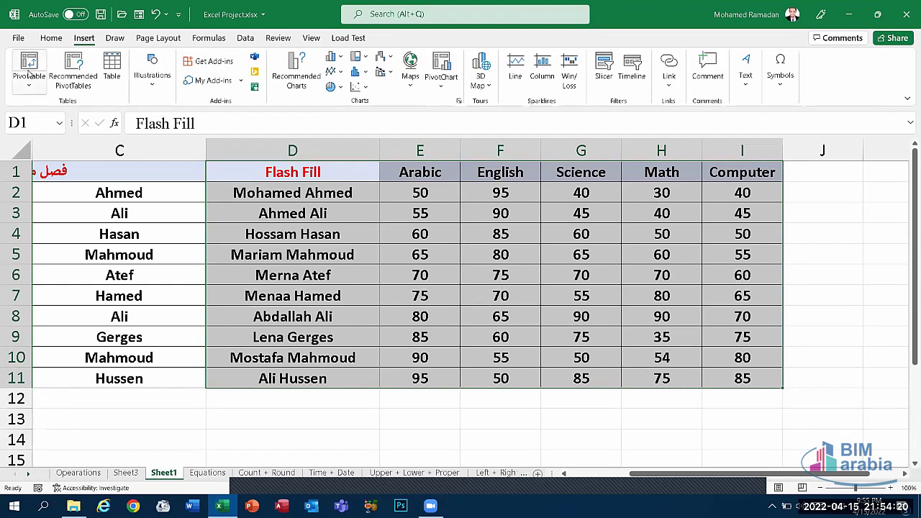
left_click(129, 473)
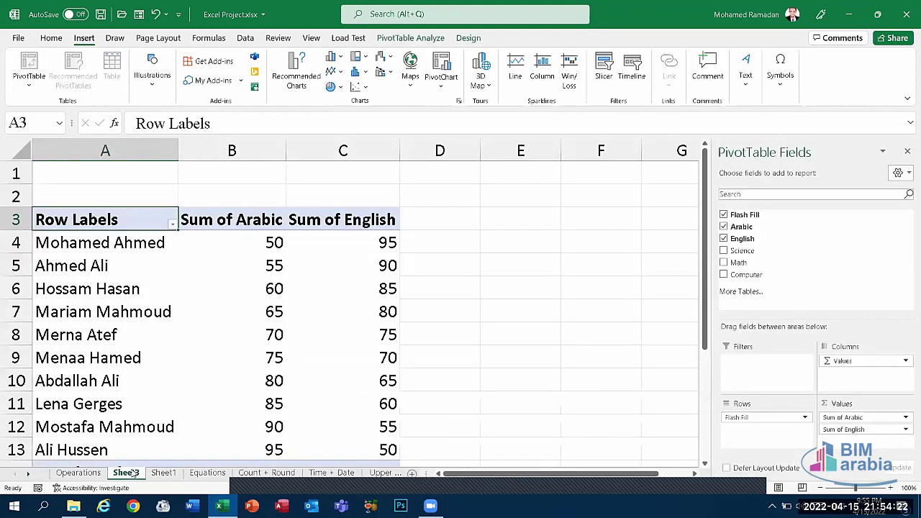
left_click(724, 250)
left_click(724, 250)
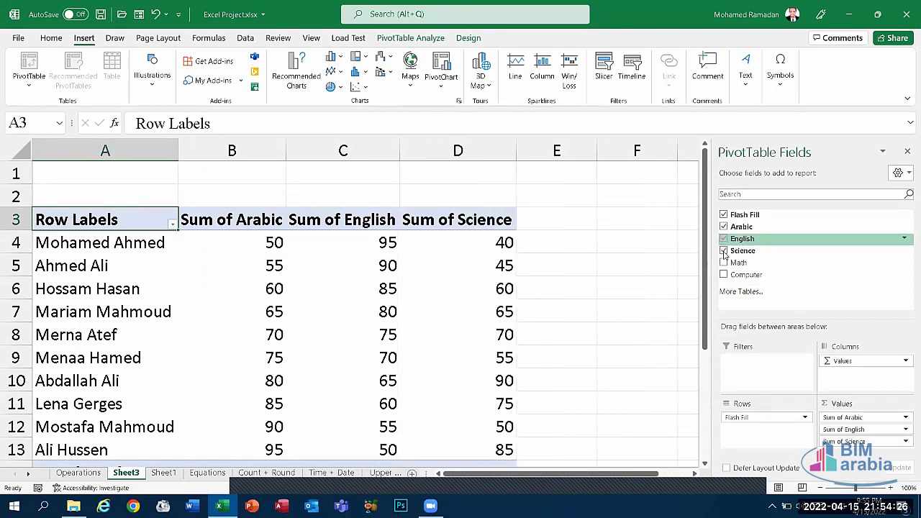
left_click(724, 239)
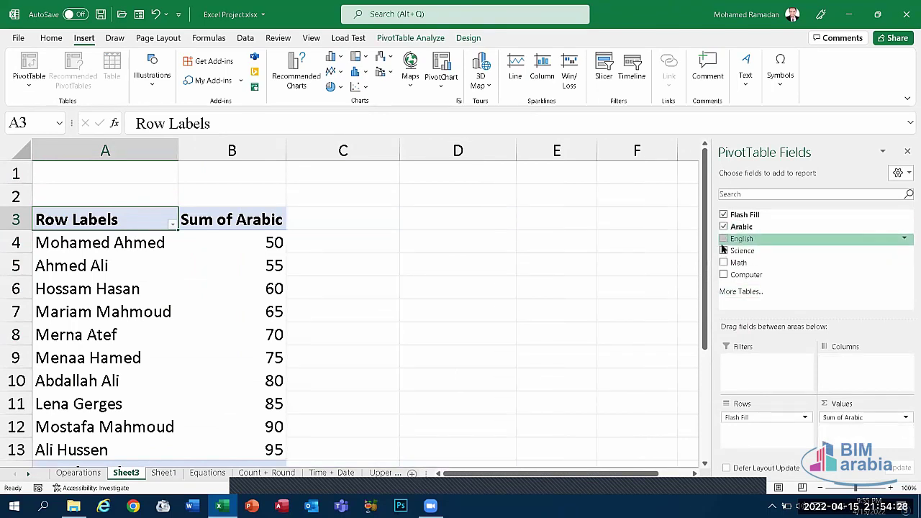
left_click(724, 239)
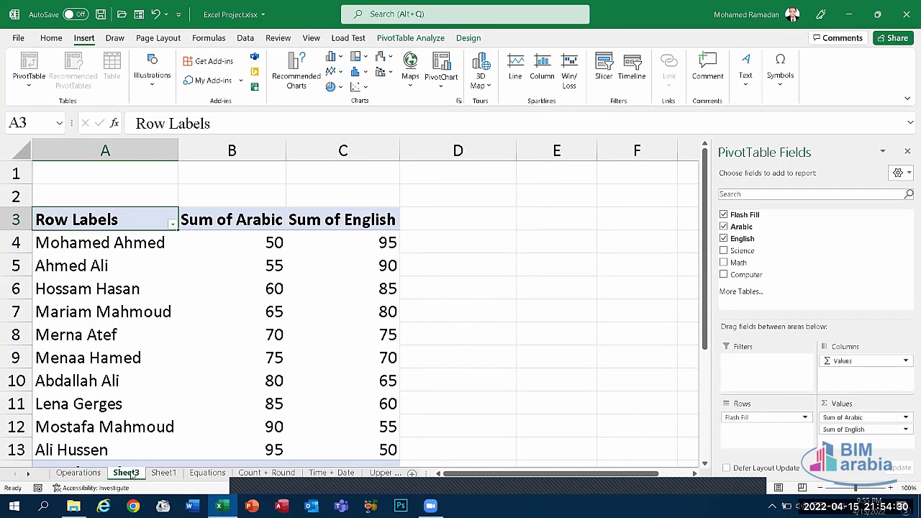
Rename Sheet3 to 'Pivot Table' and Sheet1 to 'Work'
left_click(153, 472)
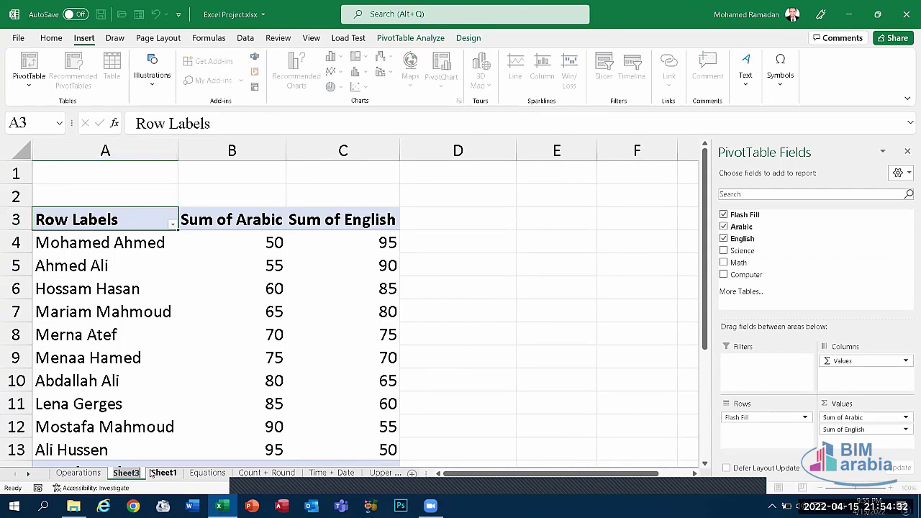
type("Pi")
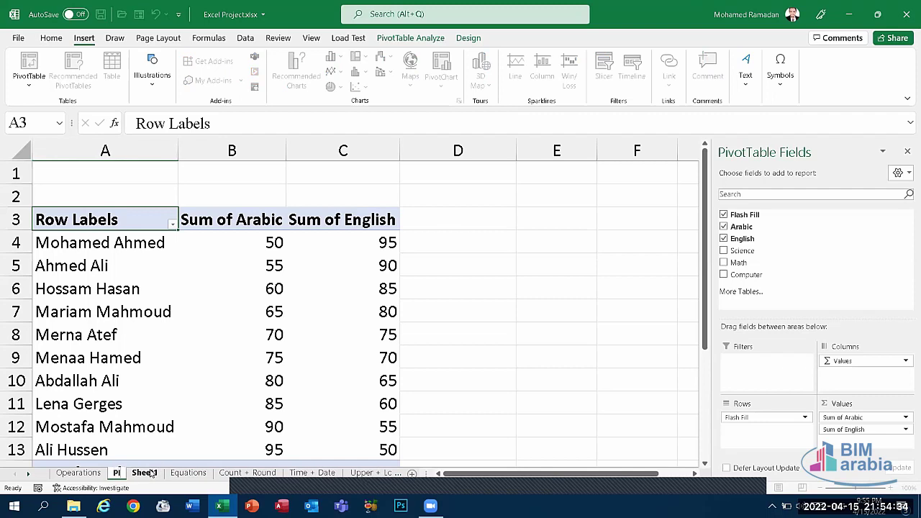
type("vot ")
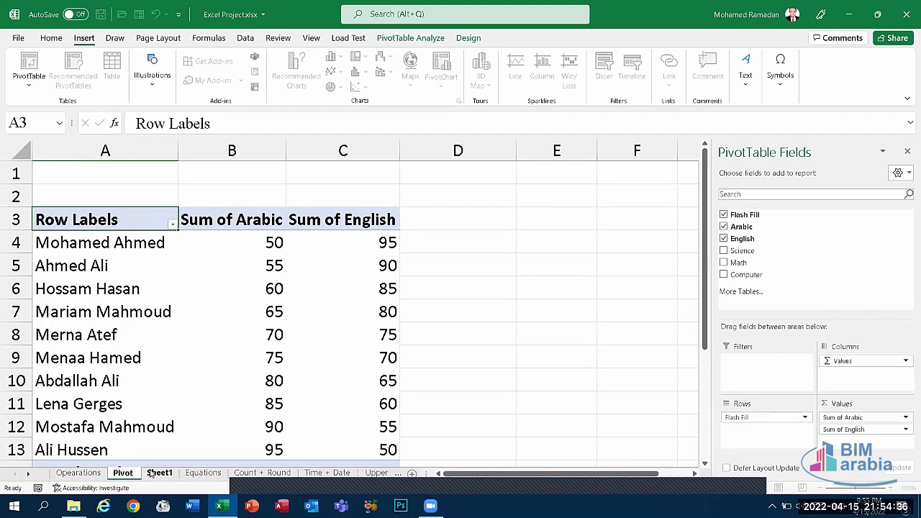
type("Table")
key("Return")
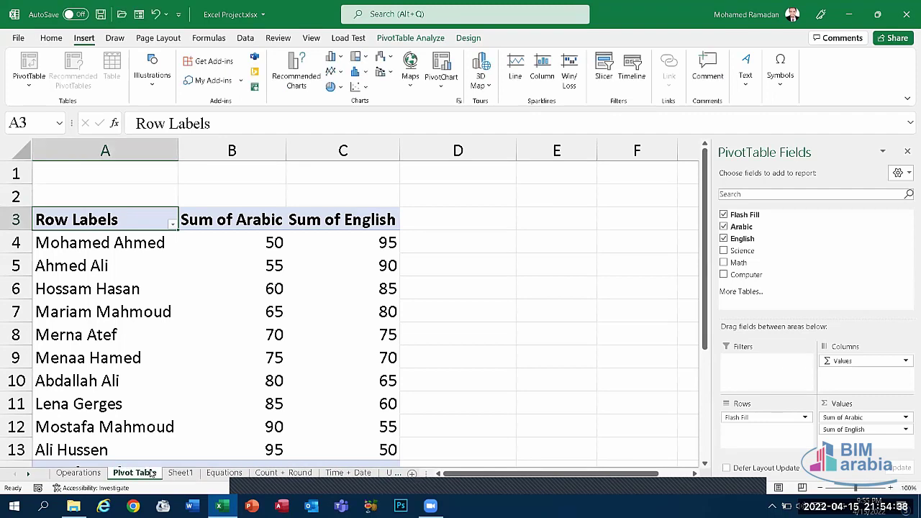
left_click(179, 474)
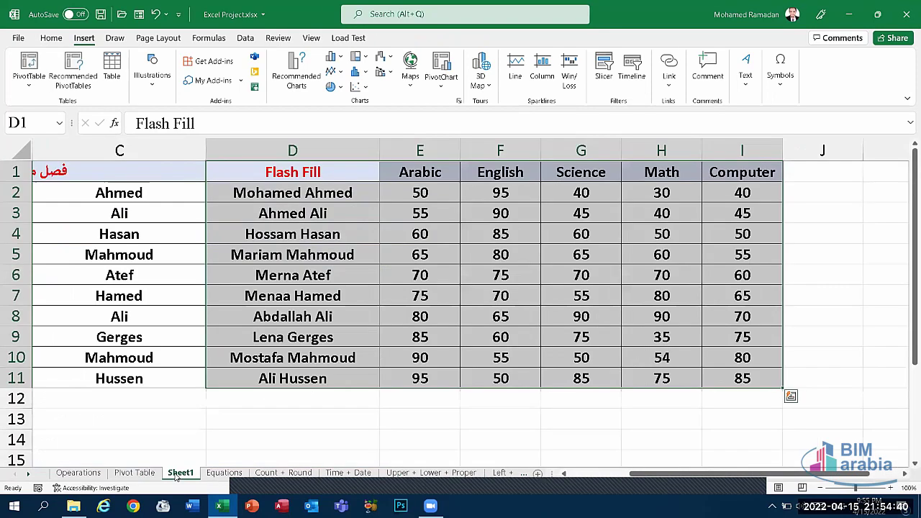
double_click(180, 474)
type("W")
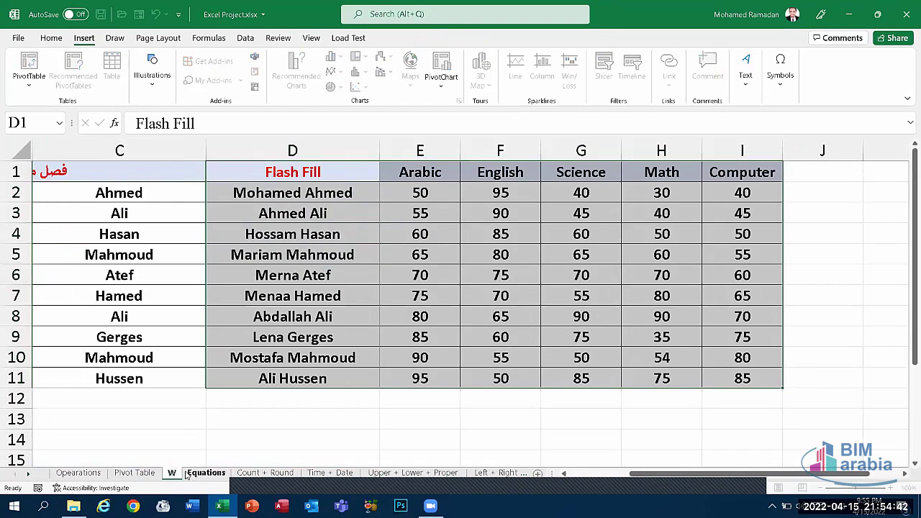
type("ork")
key("Return")
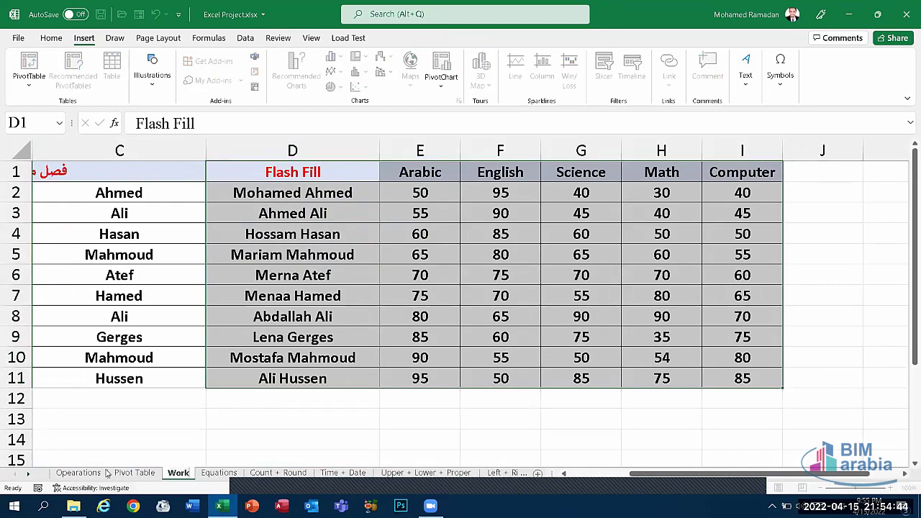
Save the workbook and bring the Work sheet's grades table back into view
left_click(136, 446)
left_click(134, 473)
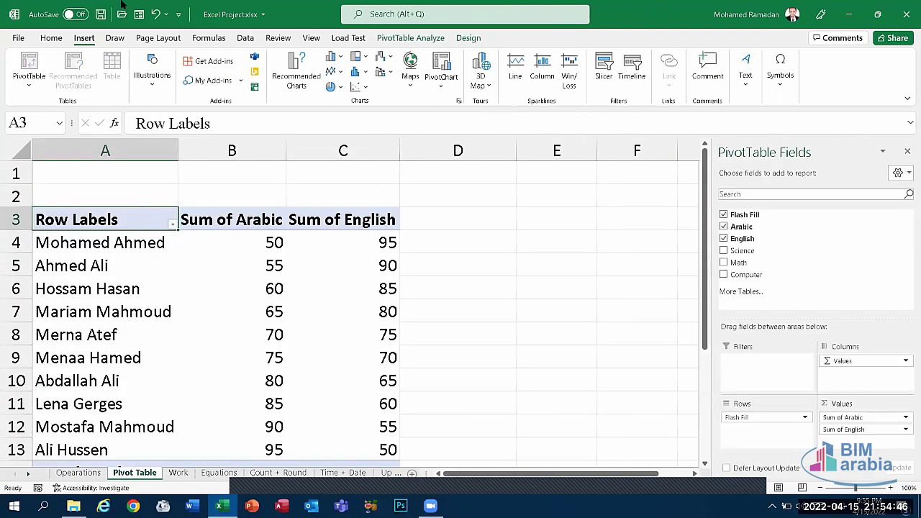
left_click(101, 13)
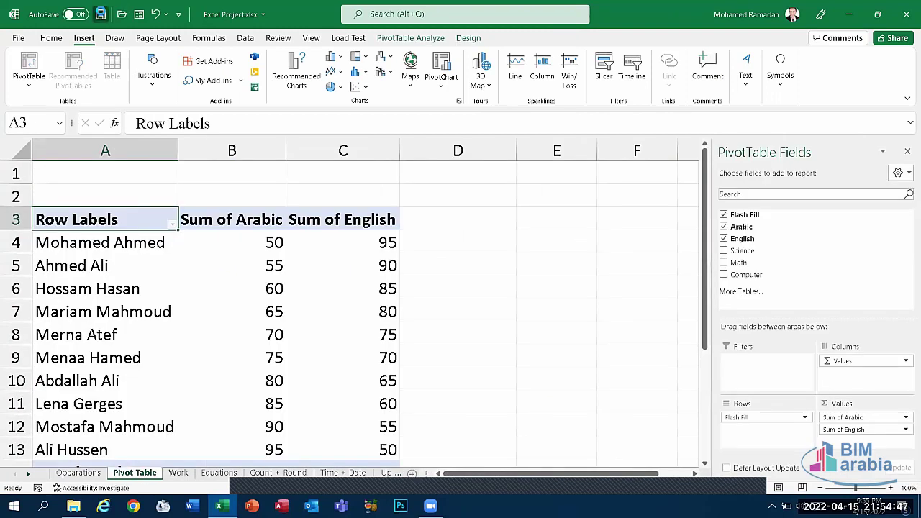
left_click(180, 473)
left_click(348, 315)
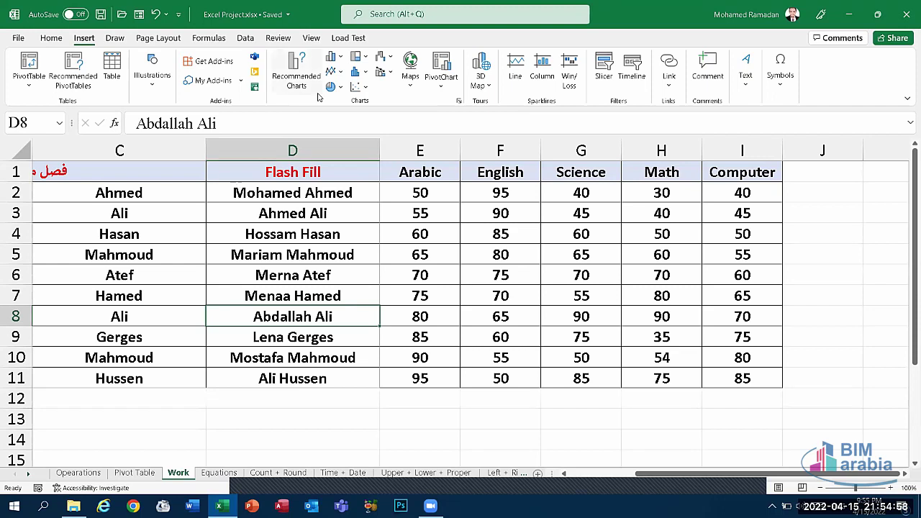
Insert a PivotChart on a new sheet charting Arabic and English sums per Flash Fill name
left_click_drag(292, 172, 745, 378)
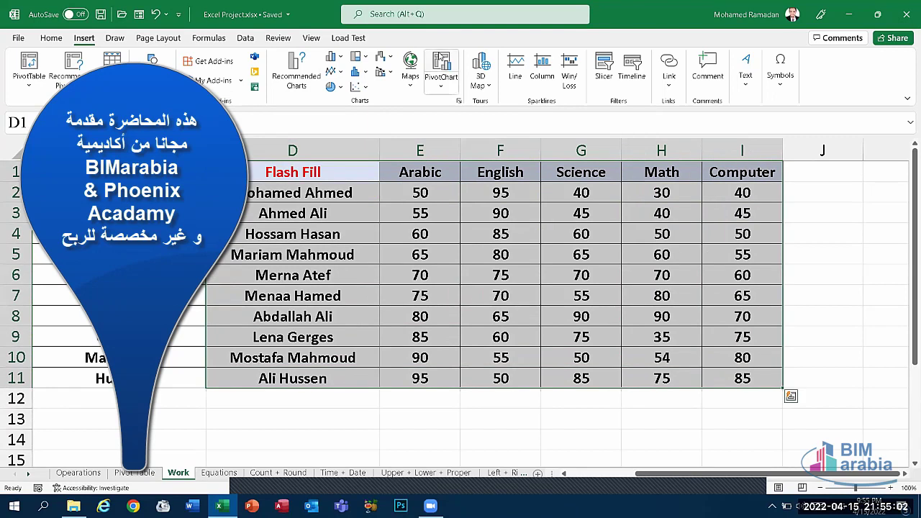
left_click(441, 68)
left_click(713, 308)
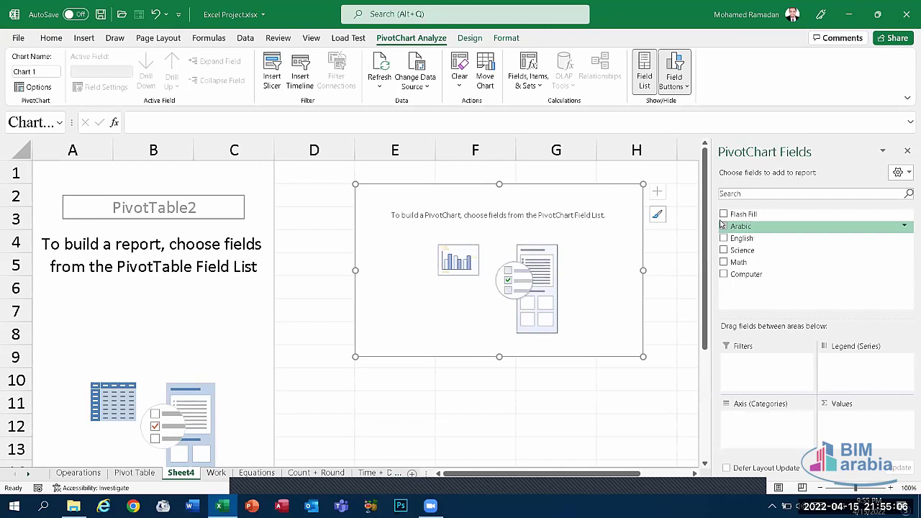
left_click(724, 214)
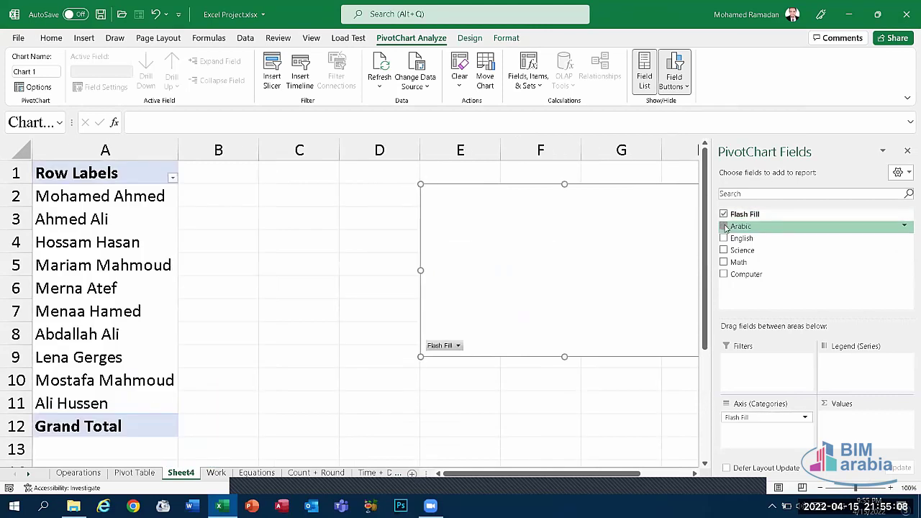
left_click(724, 226)
left_click(723, 239)
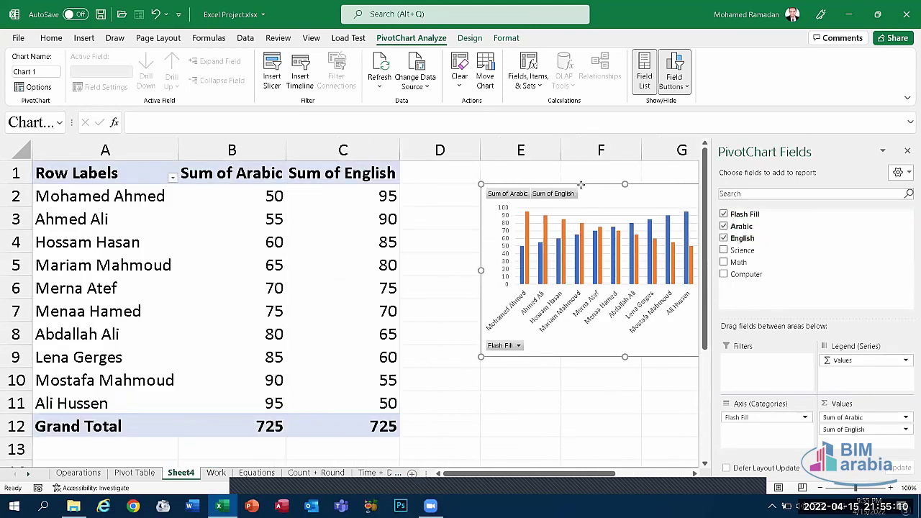
left_click_drag(581, 184, 552, 184)
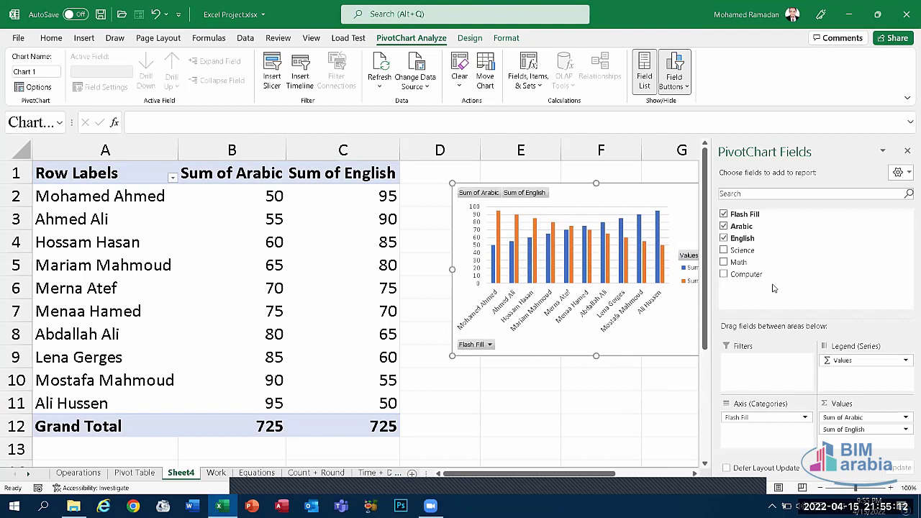
mouse_move(741, 226)
left_mouse_down()
mouse_move(688, 220)
mouse_move(749, 237)
left_mouse_up()
Rename Sheet4 to 'Pivot Chart' and return to the Work sheet
left_click(180, 473)
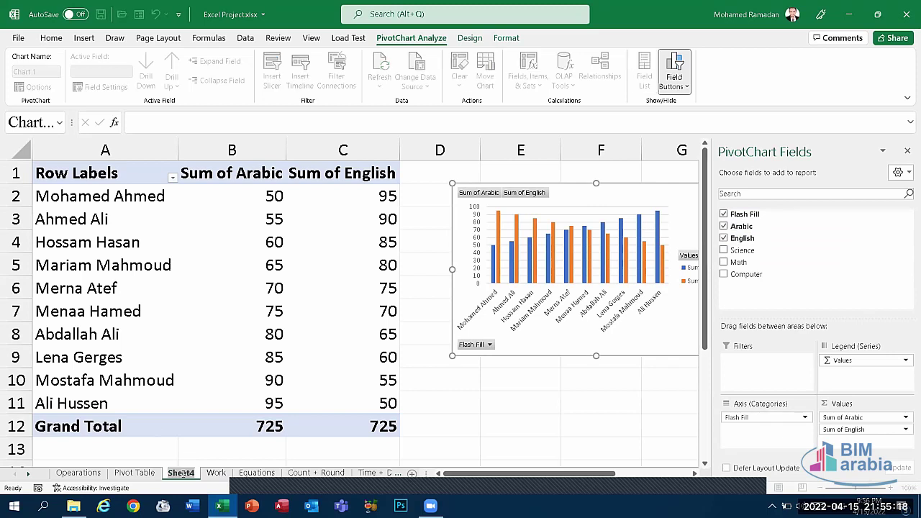
type("Piv")
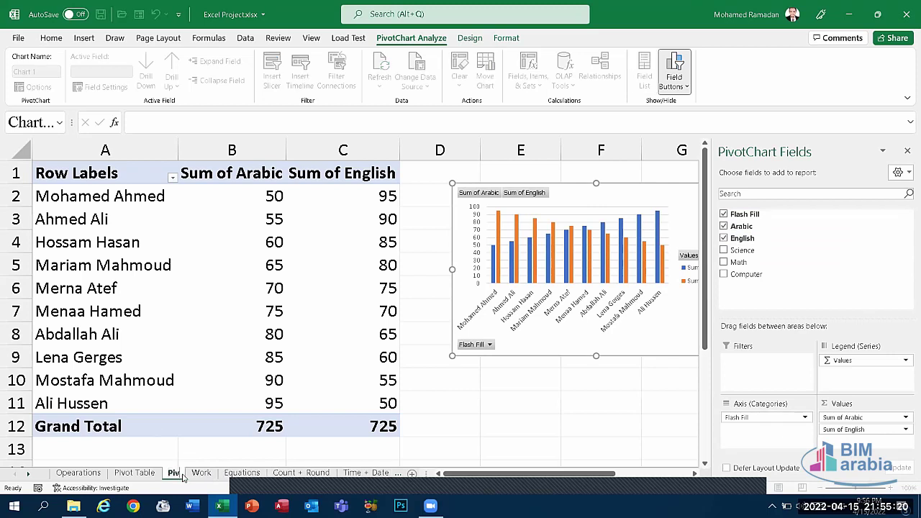
type("ot")
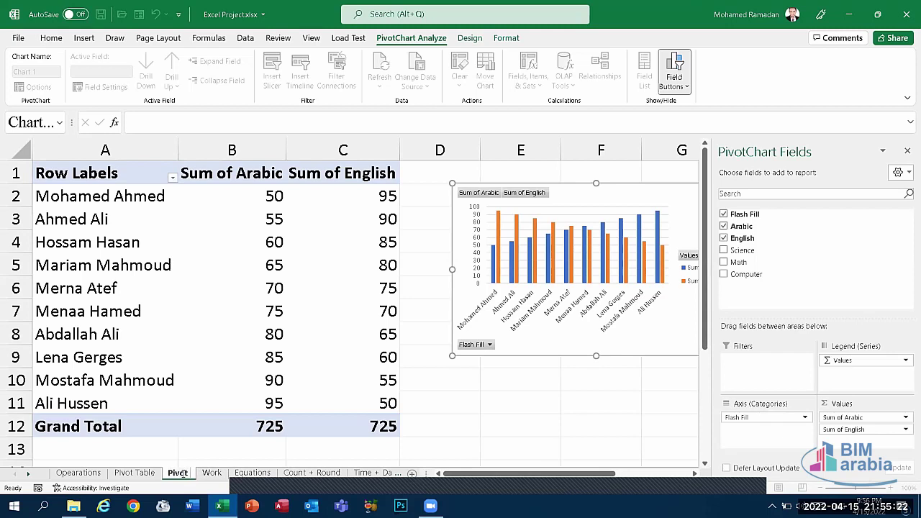
type(" Chart")
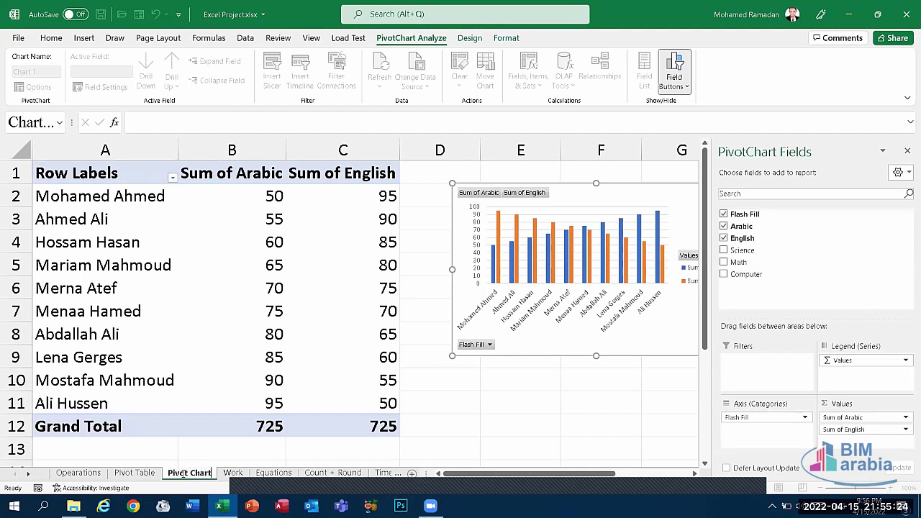
key("Return")
left_click(126, 473)
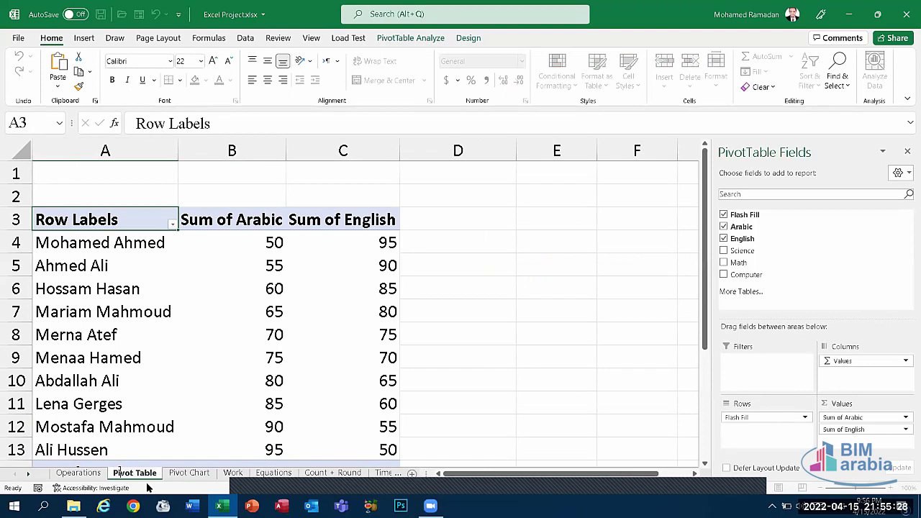
left_click(277, 428)
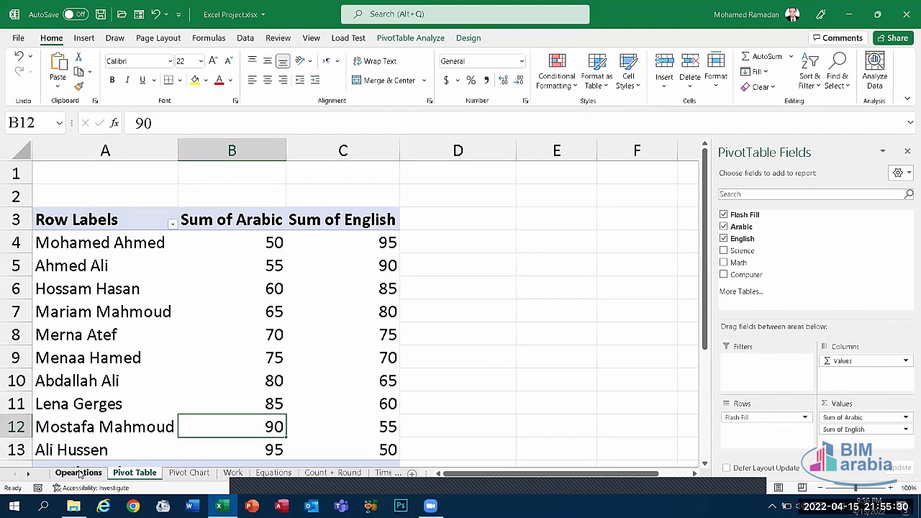
left_click(78, 473)
left_click(232, 473)
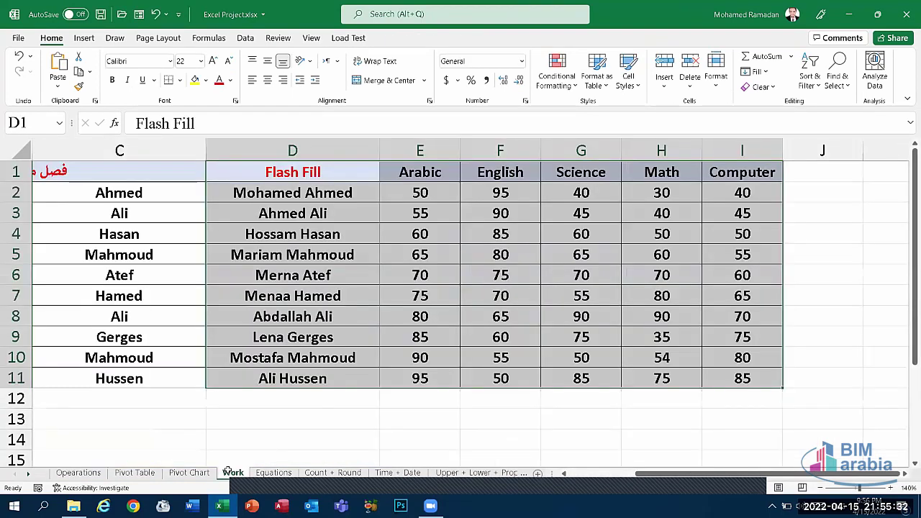
left_click(84, 37)
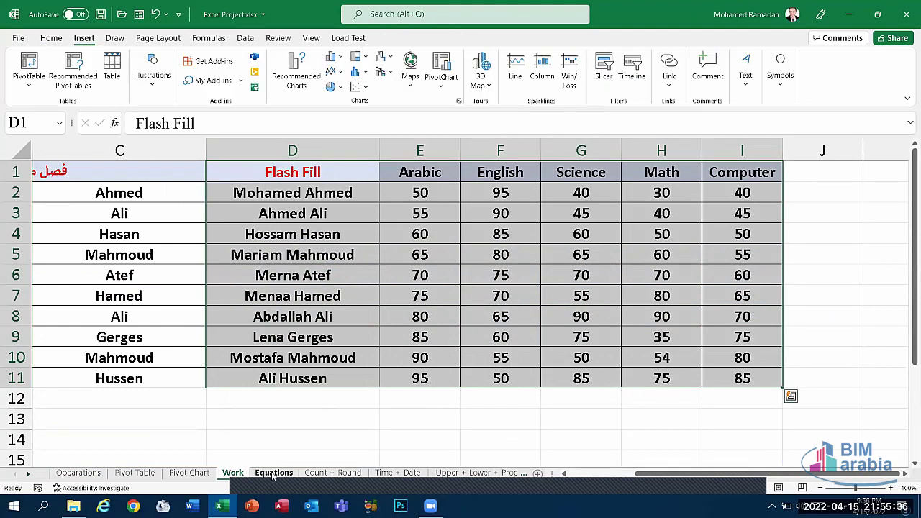
left_click(52, 38)
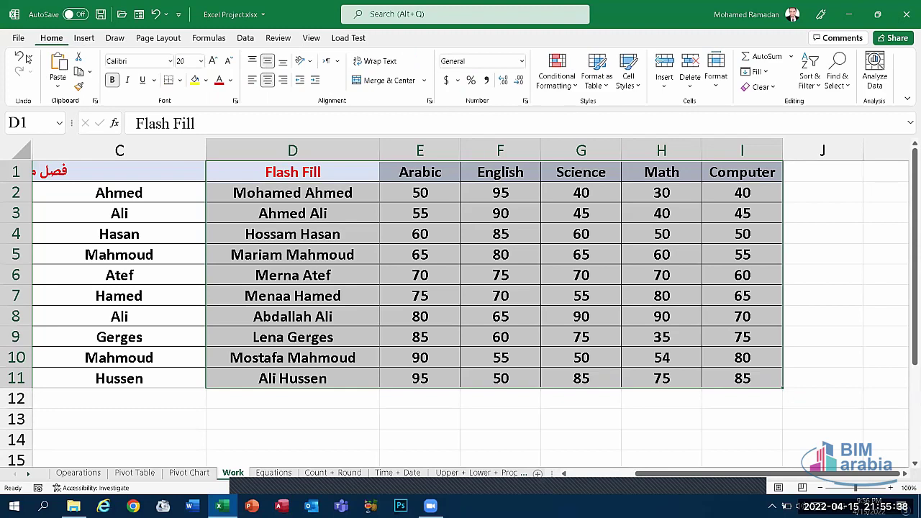
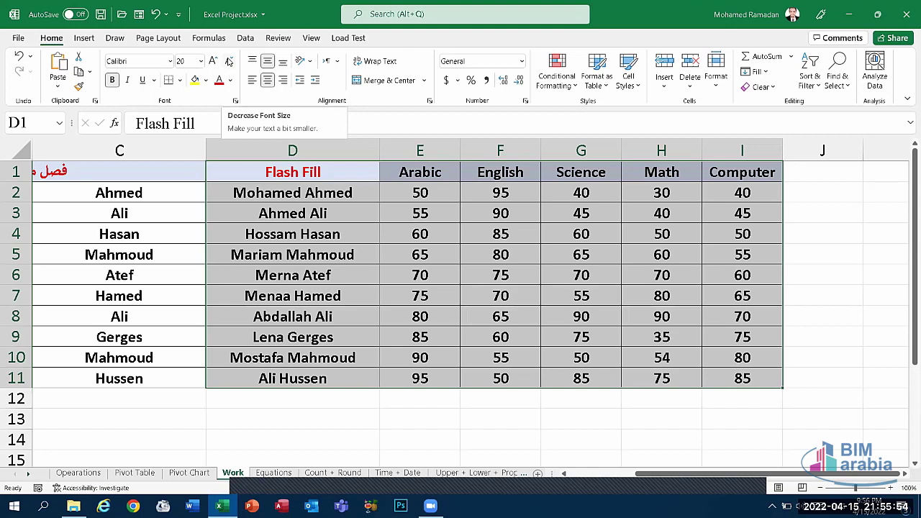
Toggle bold off and back on for the table and browse fill colours without applying one
left_click(112, 79)
left_click(112, 79)
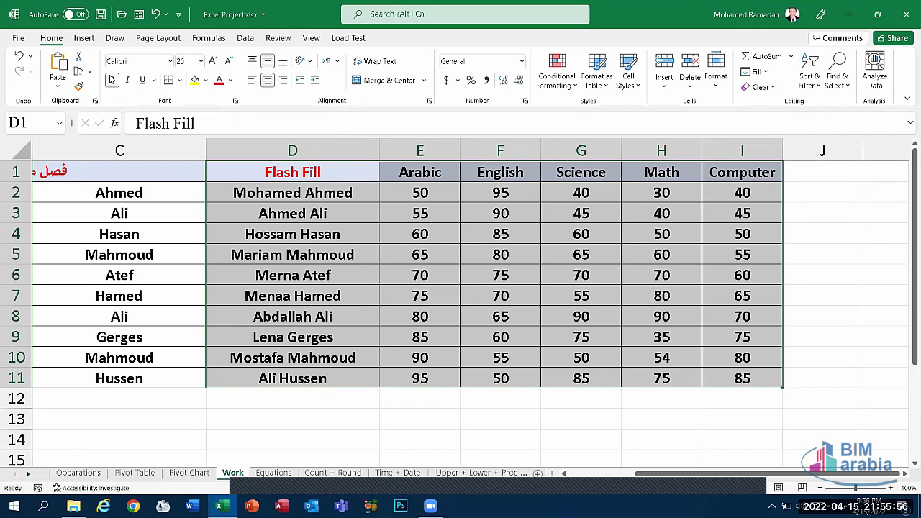
left_click(112, 79)
left_click(111, 79)
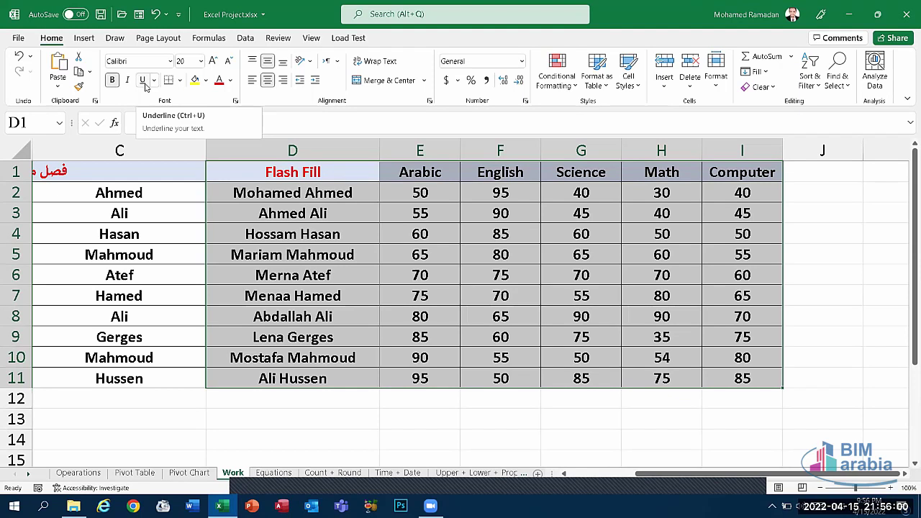
left_click(205, 80)
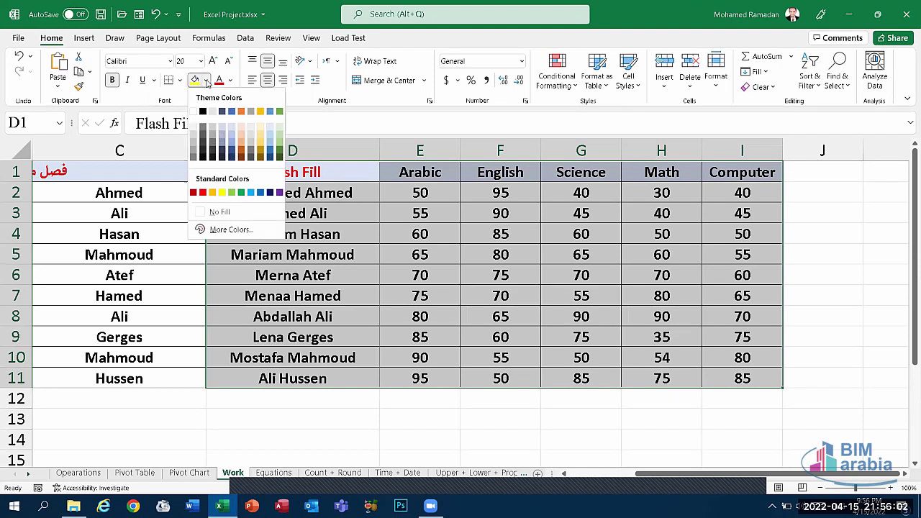
key("Escape")
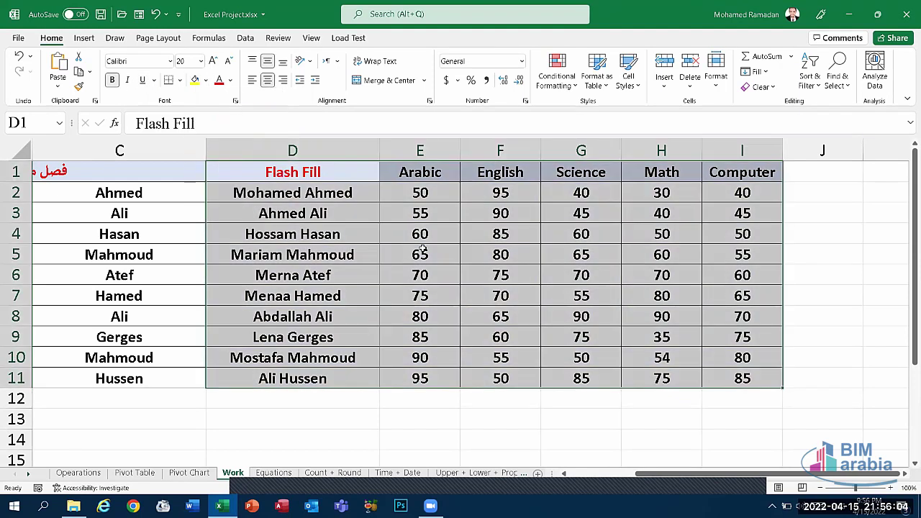
Fill cells E4, F4 and F7 with yellow, then undo all three fills
left_click(416, 234)
left_click(194, 81)
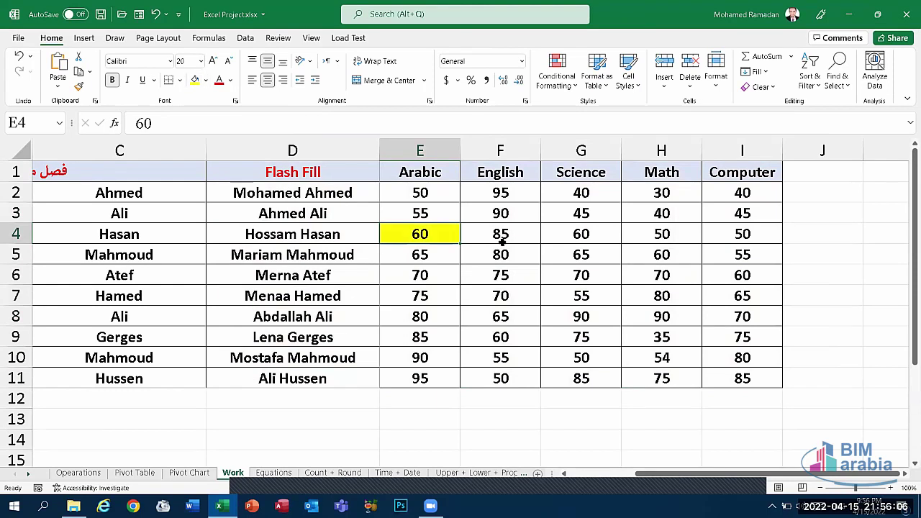
left_click(502, 241)
left_click(194, 81)
left_click(489, 295)
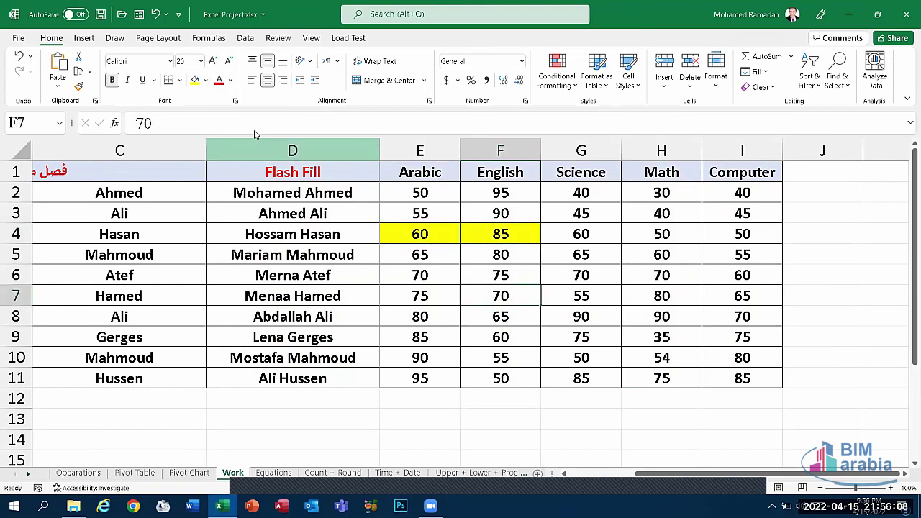
left_click(194, 81)
left_click(403, 296)
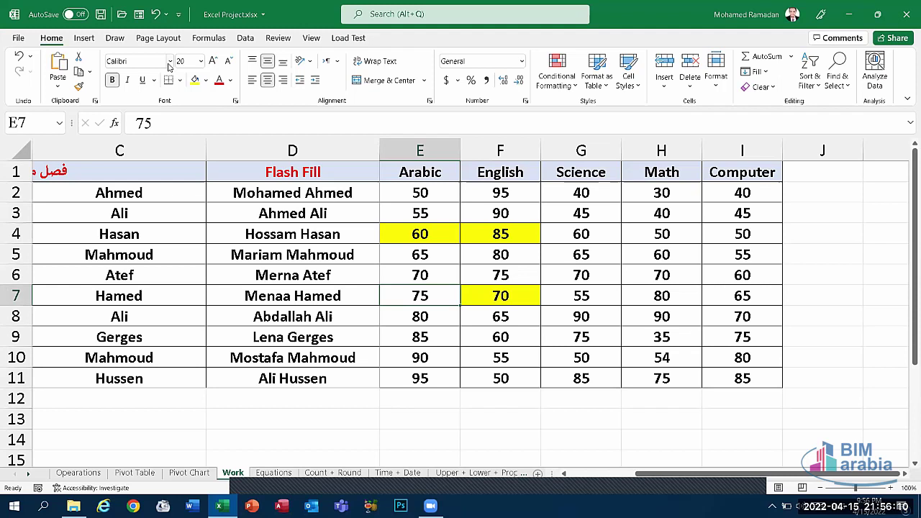
left_click(156, 15)
left_click(155, 15)
left_click(156, 14)
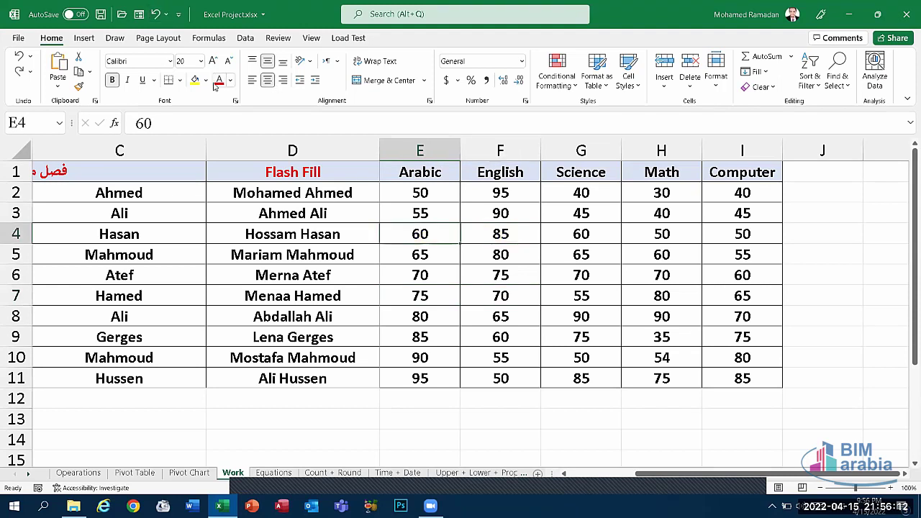
Remove all borders from the table body C2:I11, leaving the font colour unchanged
left_click(230, 81)
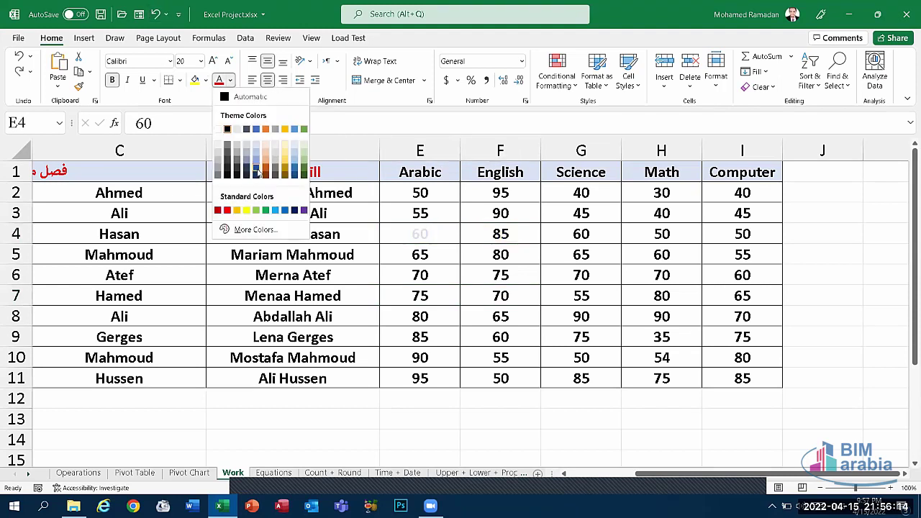
left_click(409, 249)
left_click(409, 249)
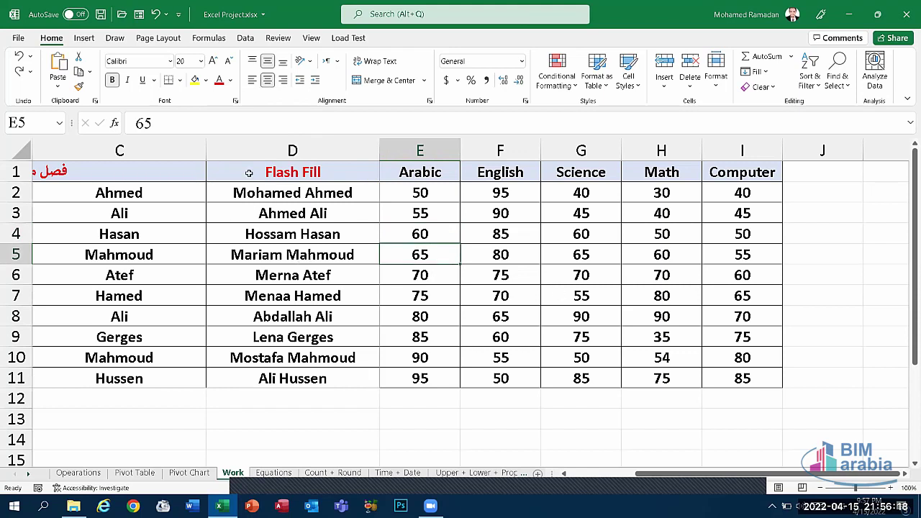
left_click_drag(121, 194, 749, 377)
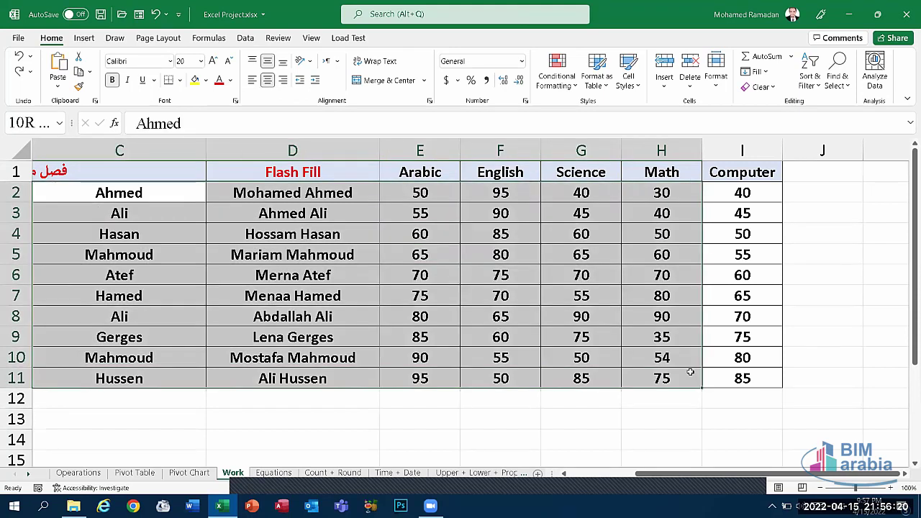
left_click(180, 81)
left_click(201, 183)
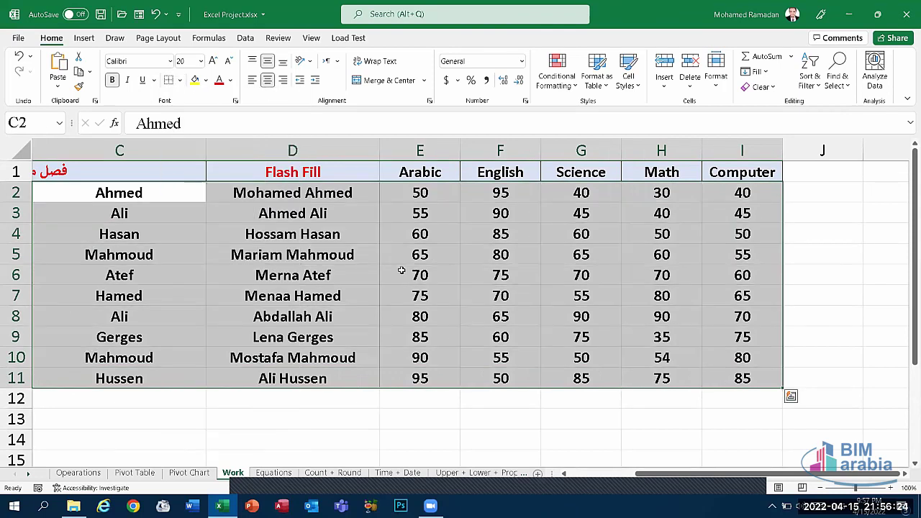
left_click(402, 271)
left_click(861, 237)
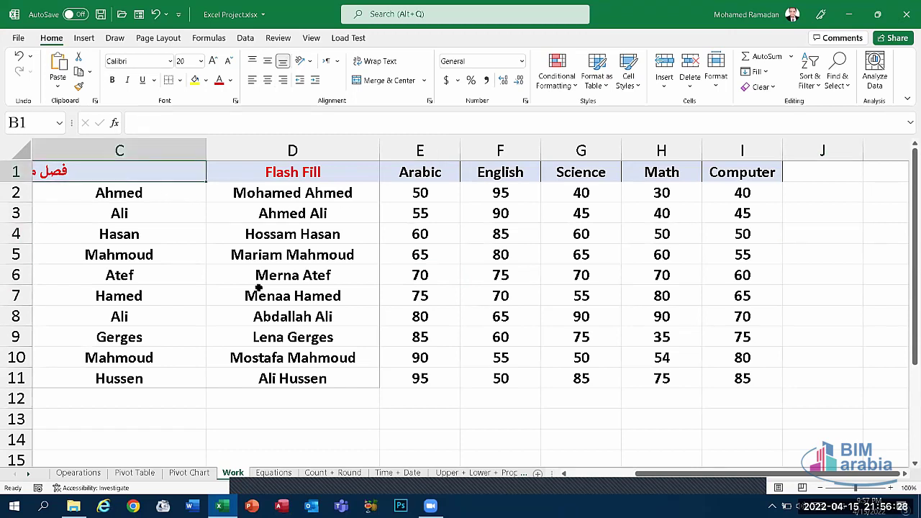
Apply All Borders to every cell of B1:I11
left_click_drag(151, 176, 720, 371)
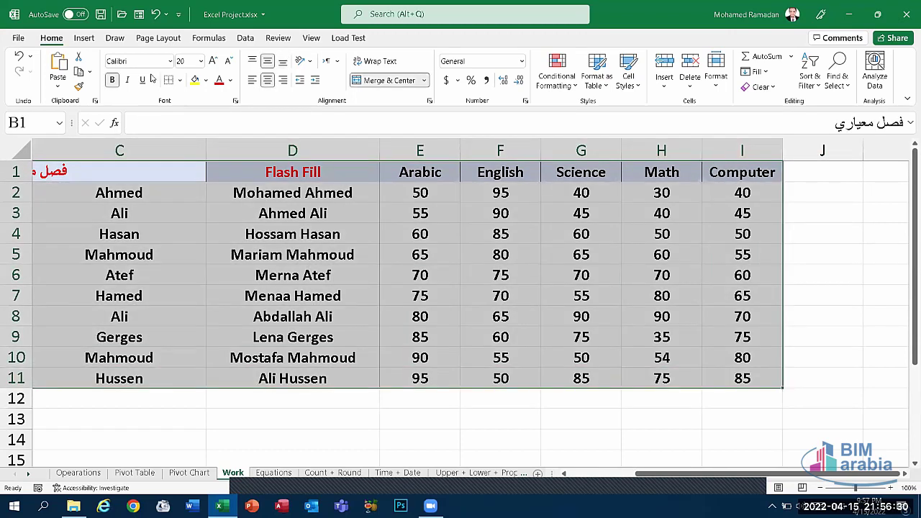
left_click(180, 81)
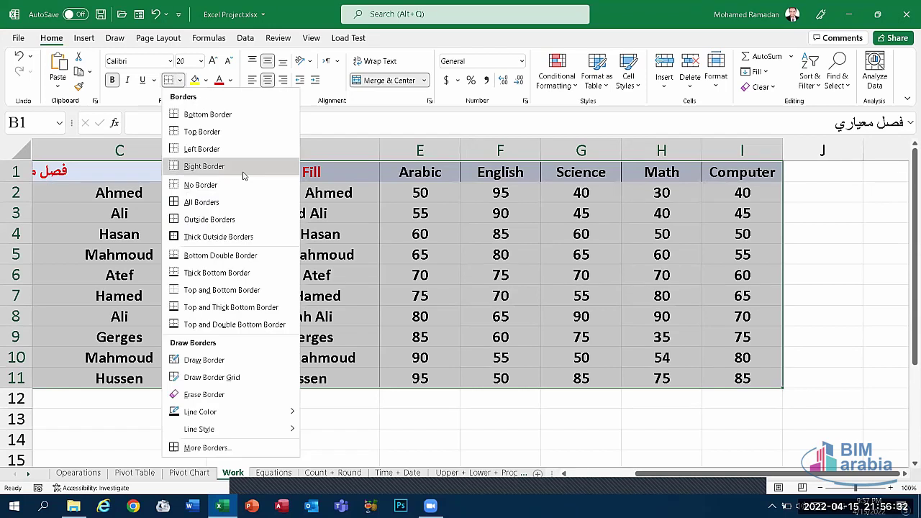
left_click(202, 202)
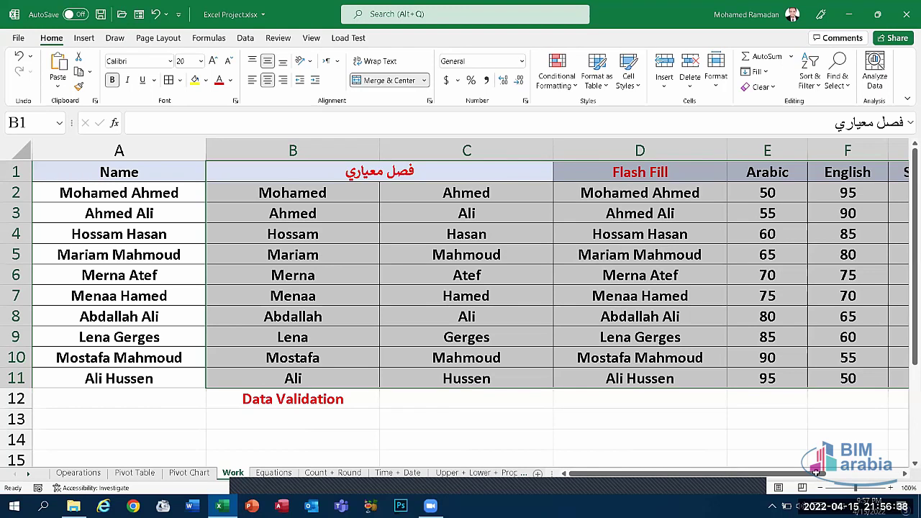
left_click_drag(815, 473, 887, 472)
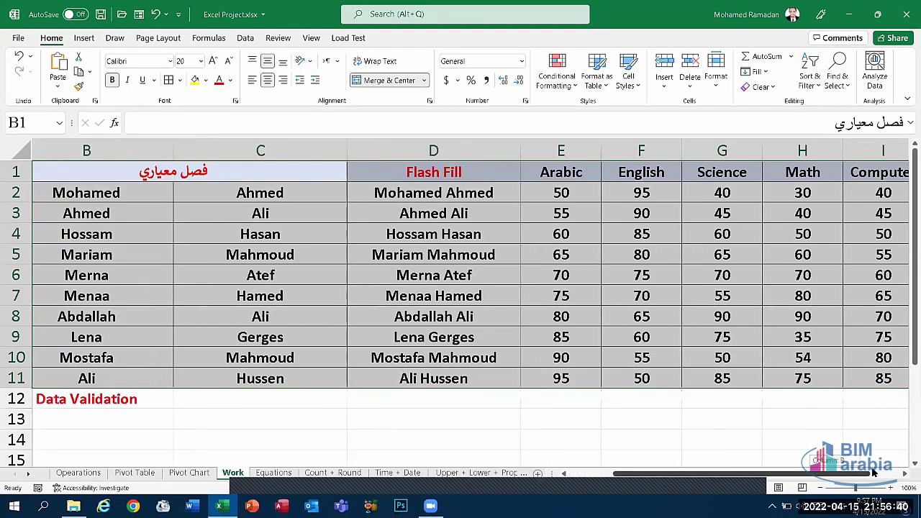
left_click(419, 254)
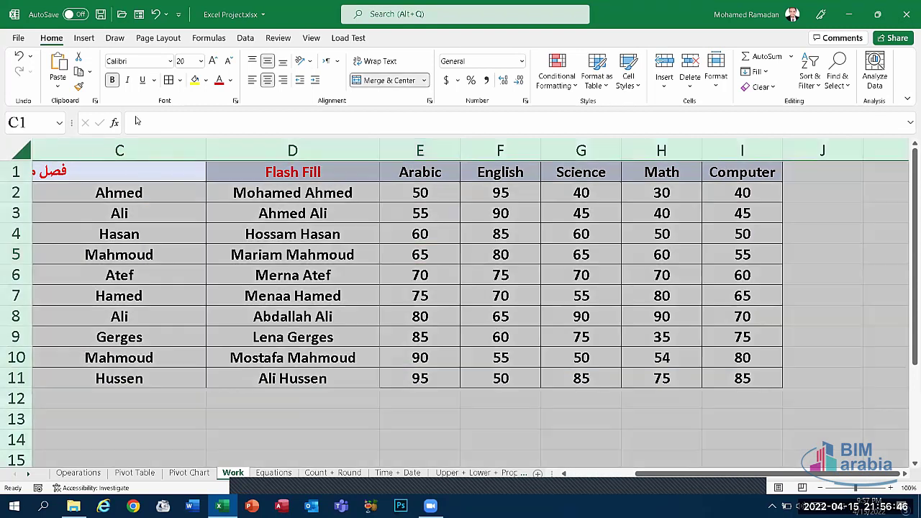
left_click(21, 151)
left_click(295, 191)
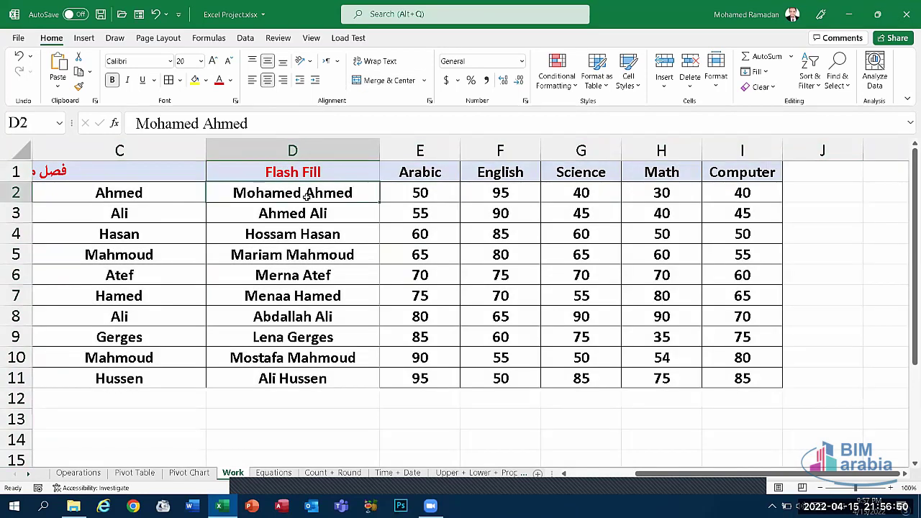
left_click(300, 61)
left_click(326, 113)
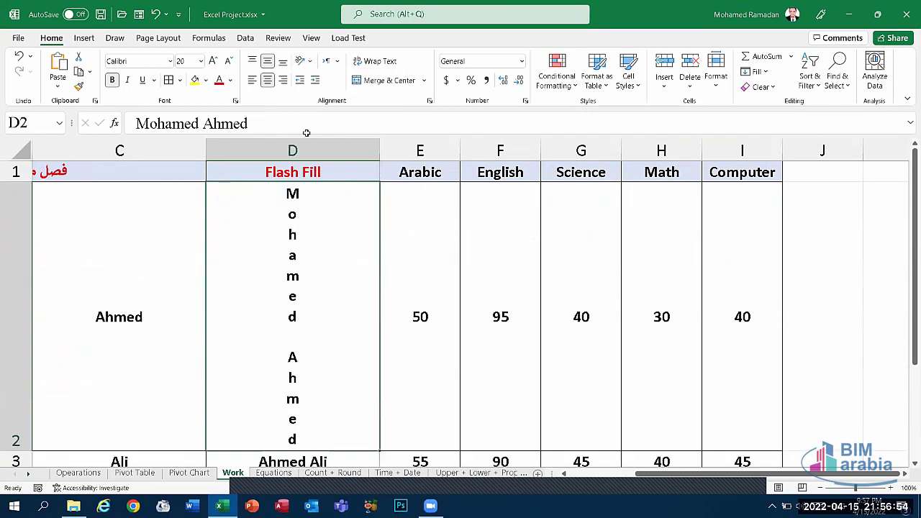
left_click(155, 14)
left_click(302, 62)
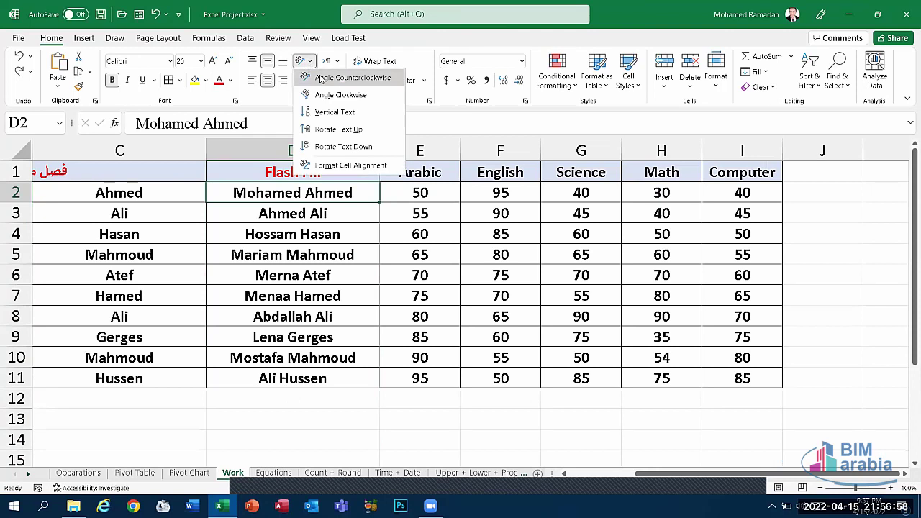
left_click(330, 78)
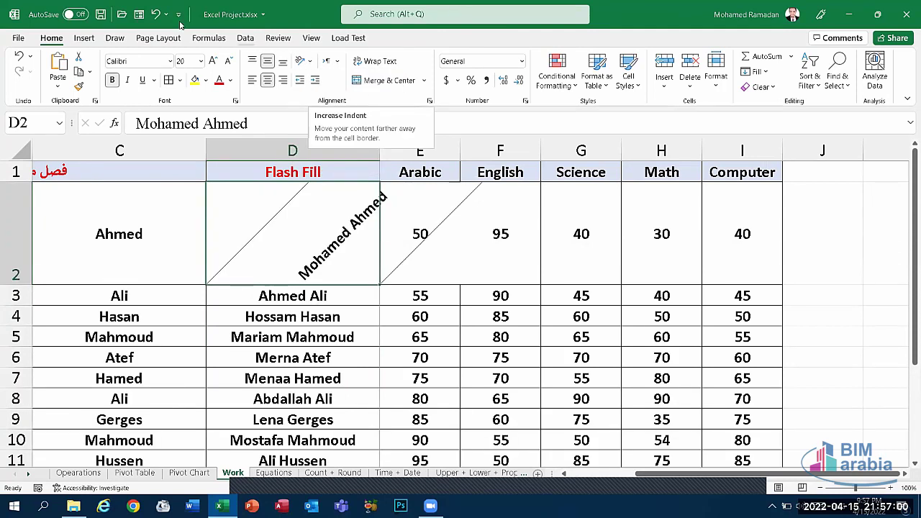
left_click(154, 14)
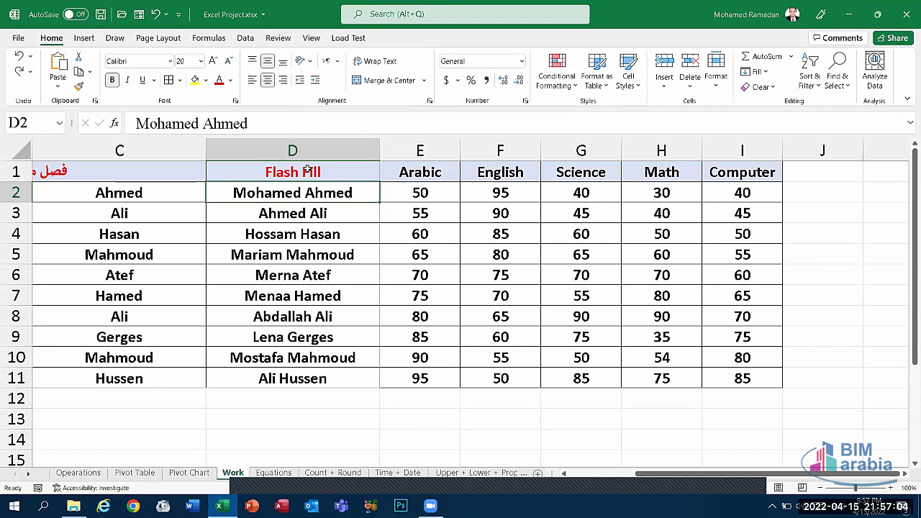
left_click(338, 62)
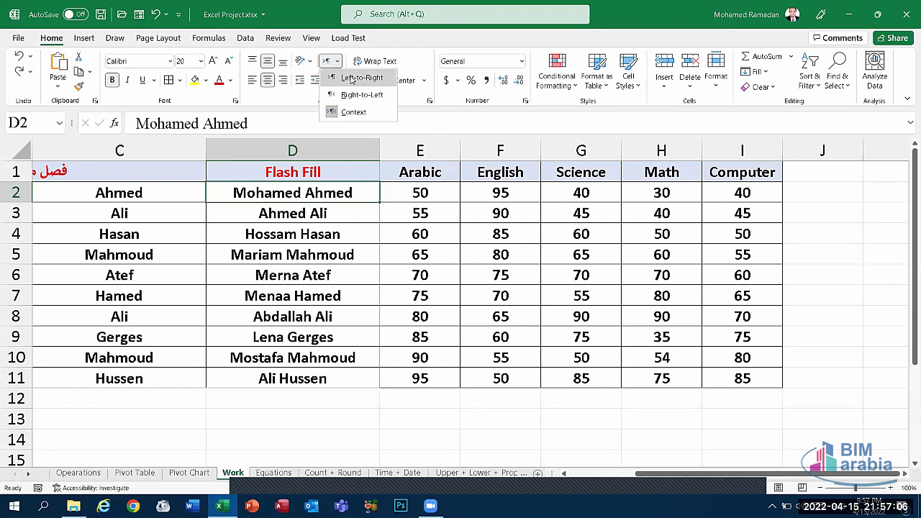
left_click(352, 78)
left_click(338, 62)
left_click(342, 78)
left_click(337, 62)
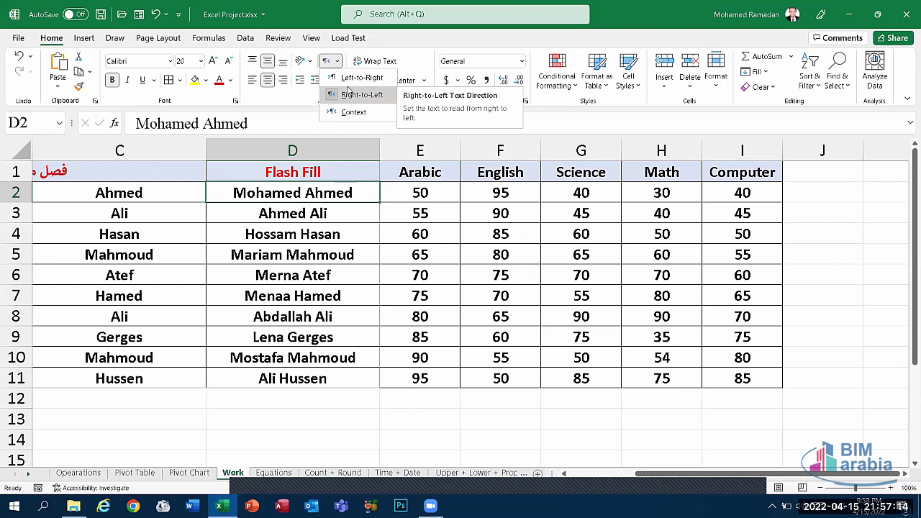
left_click(353, 83)
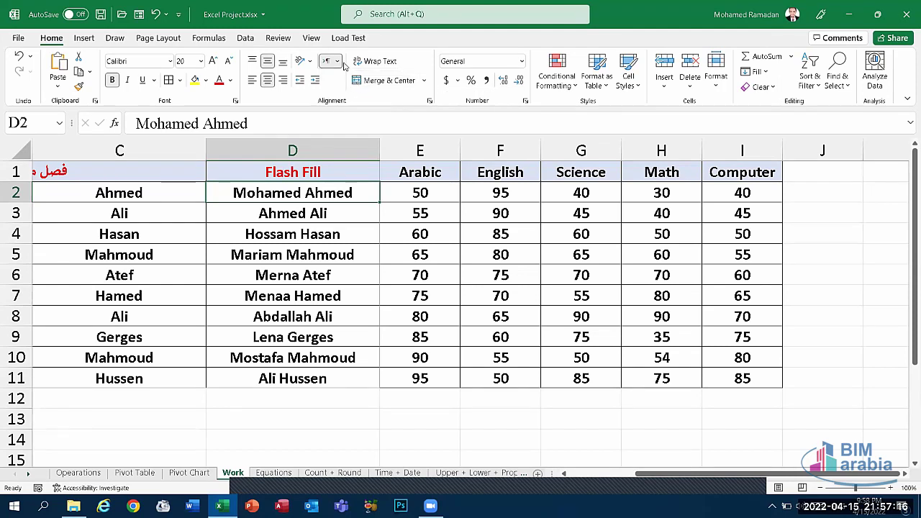
left_click(340, 62)
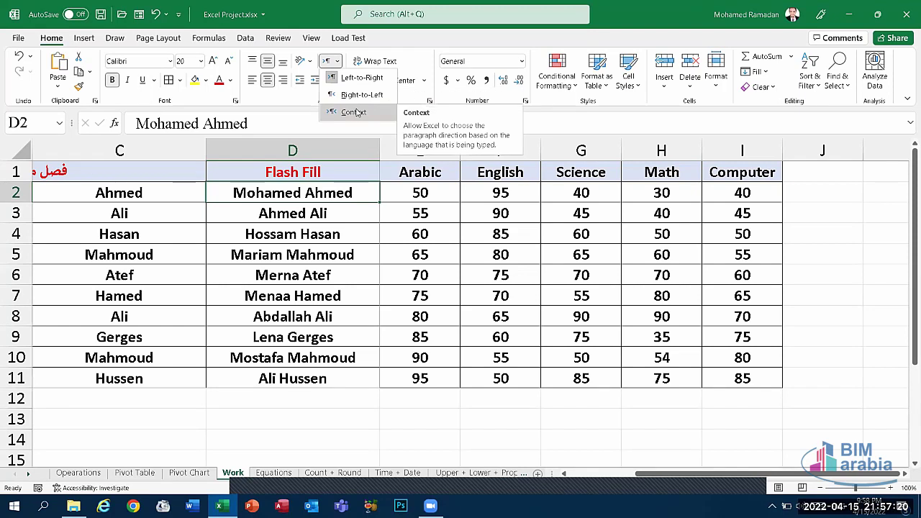
left_click(339, 211)
Toggle Merge & Center on the D15:F23 block repeatedly, leaving it unmerged
scroll(534, 377, "down", 1)
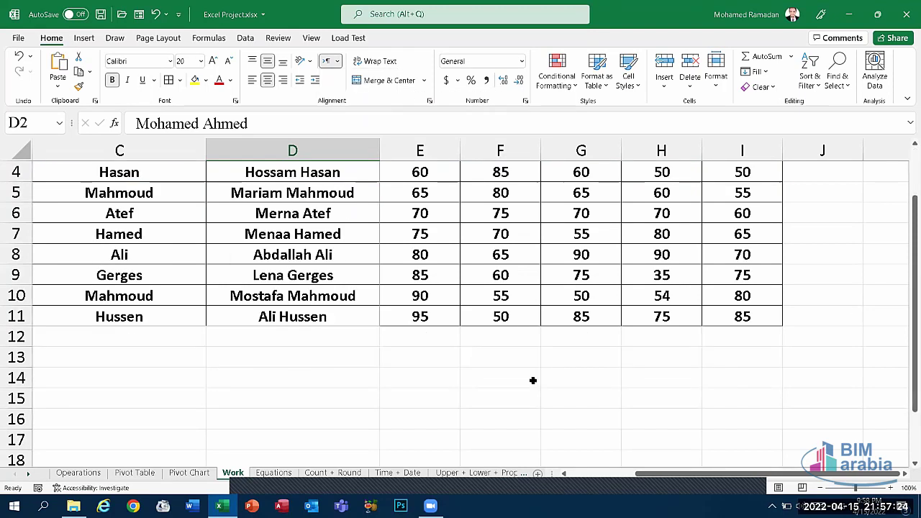
scroll(532, 380, "down", 2)
left_click_drag(362, 273, 362, 295)
mouse_move(422, 366)
left_mouse_down()
mouse_move(503, 435)
mouse_move(489, 430)
left_mouse_up()
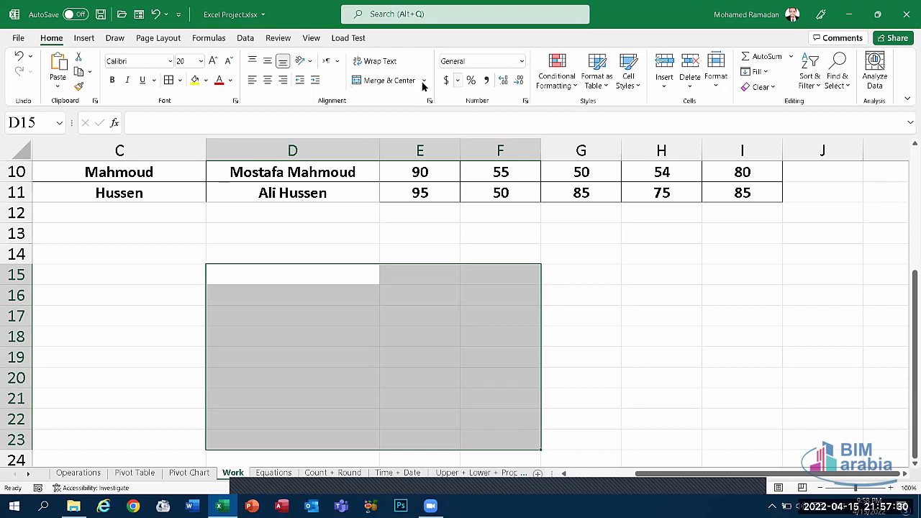
left_click(388, 80)
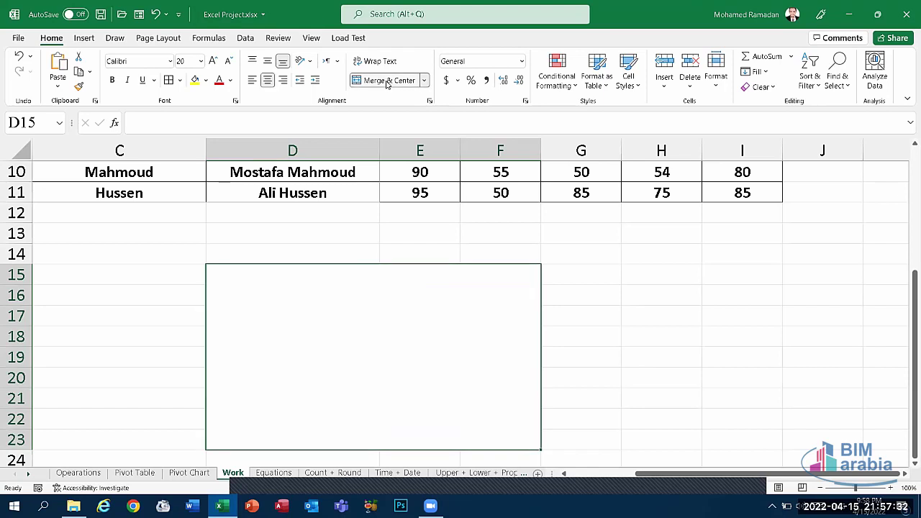
left_click(388, 80)
left_click(387, 81)
left_click(388, 81)
left_click(388, 81)
left_click(388, 81)
left_click(388, 81)
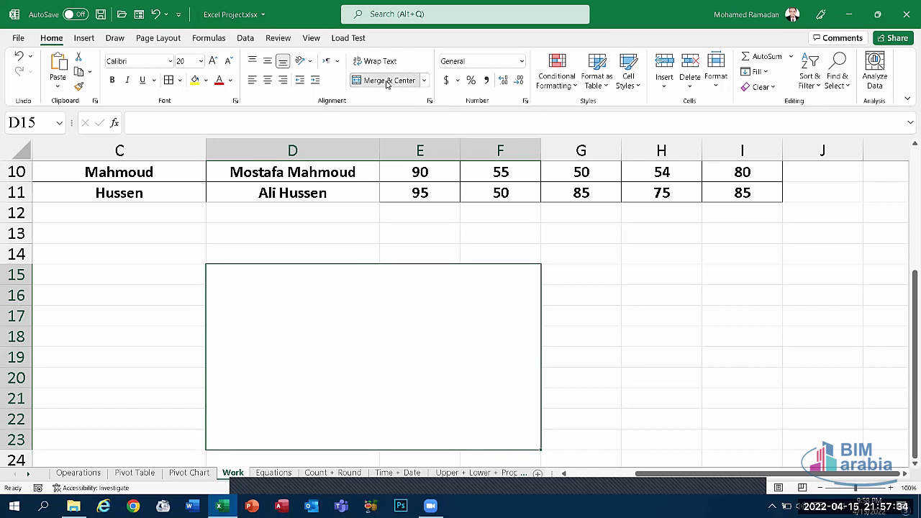
left_click(388, 81)
left_click(388, 80)
left_click(388, 80)
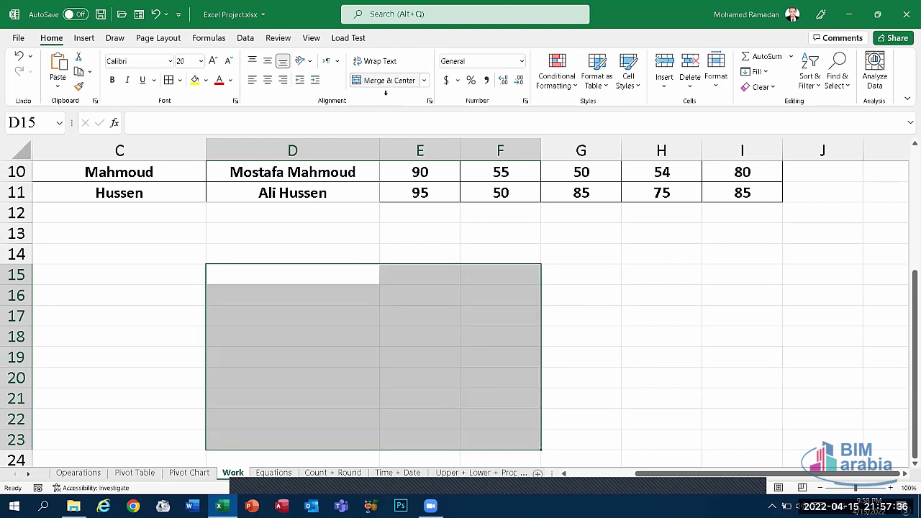
Select D12 and scroll back up to row 1 of the table
left_click(349, 208)
scroll(350, 207, "up", 3)
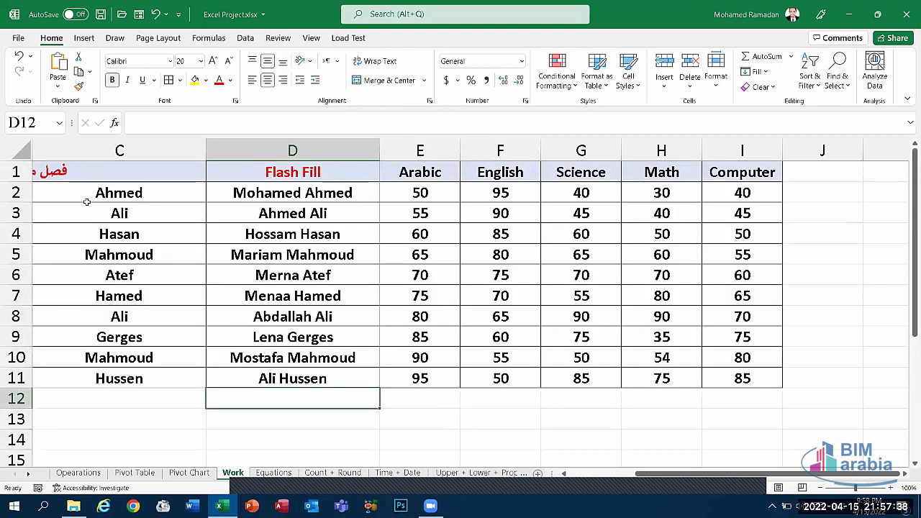
left_click_drag(682, 477, 786, 446)
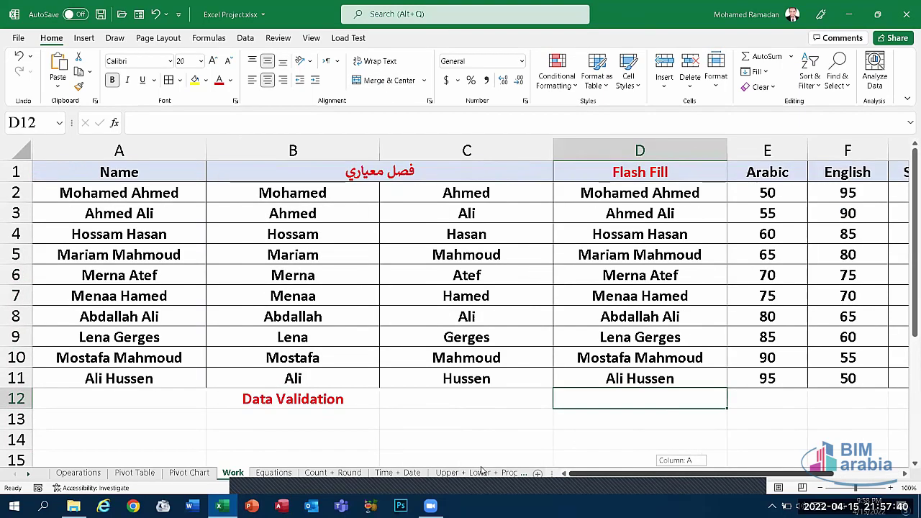
Enter the heading International Computer Driving License in cell J1
left_click(837, 175)
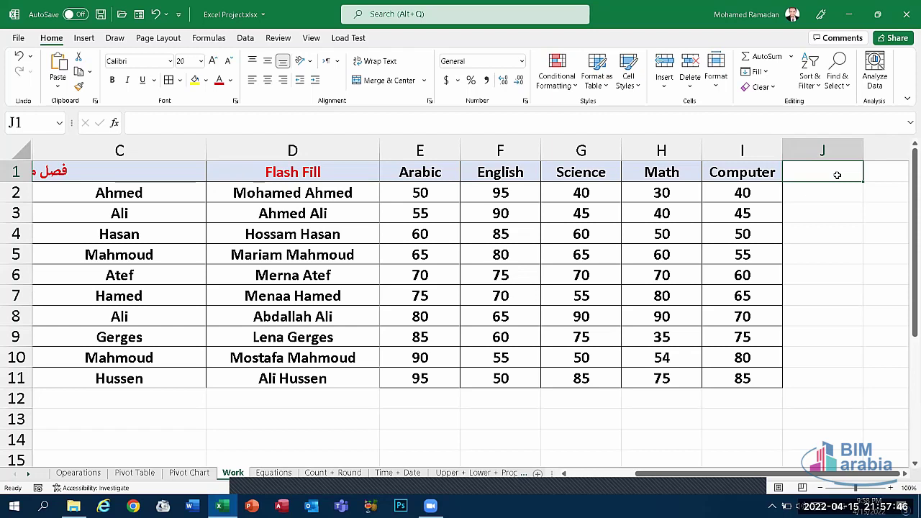
type("Inte")
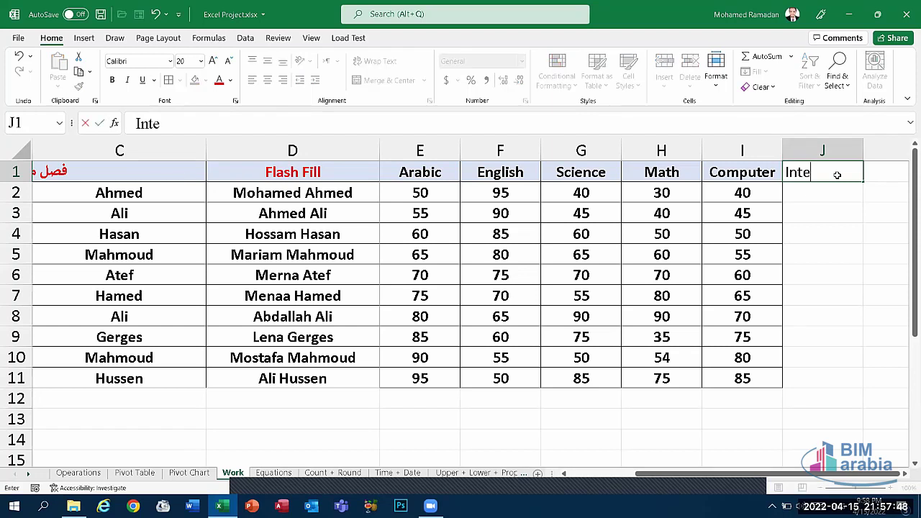
type("rnational ")
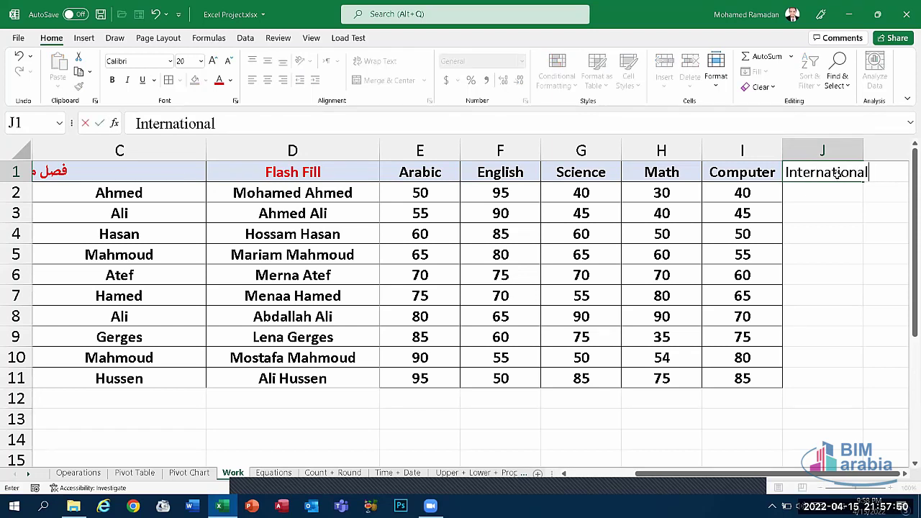
type("Co")
type("mputwe")
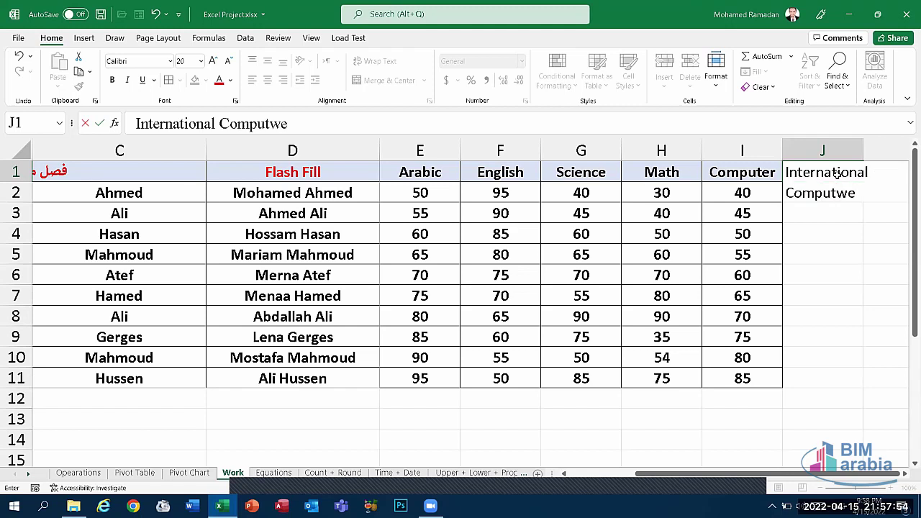
key("BackSpace")
key("BackSpace")
type("er")
type(" Driv")
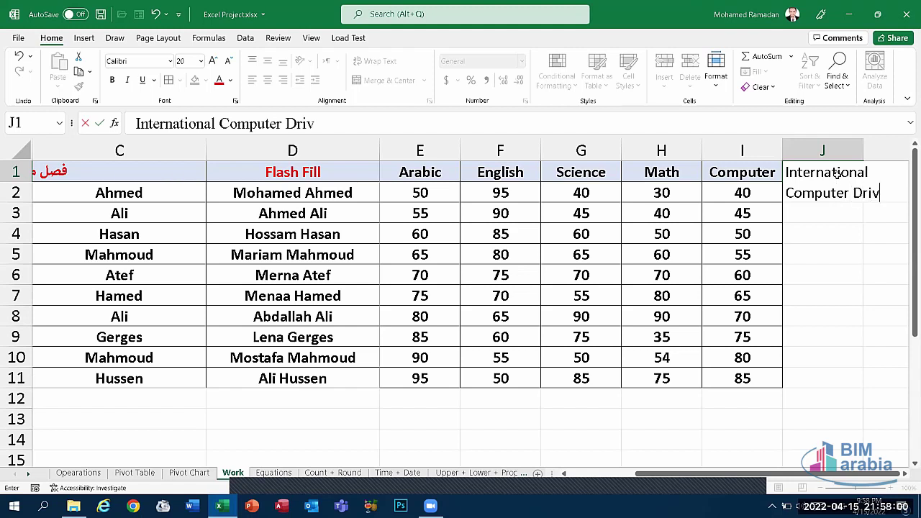
type("ingL")
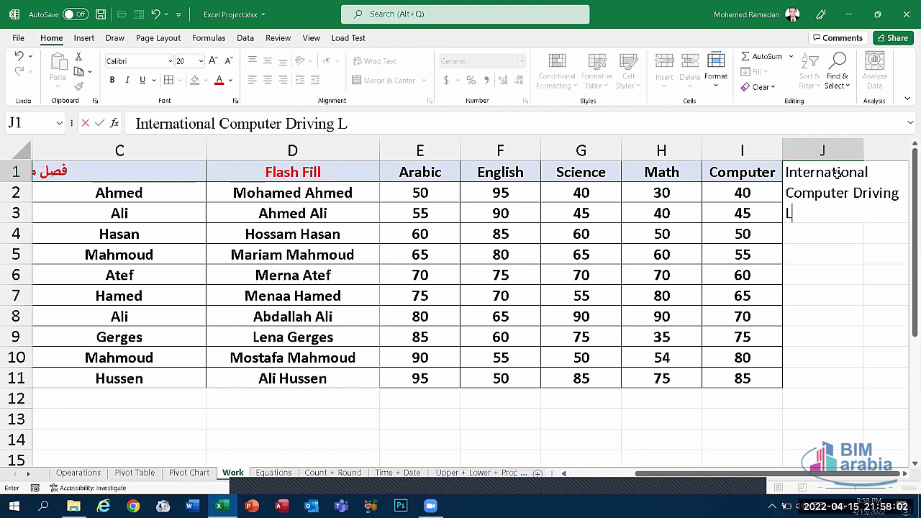
type("c")
type("ens")
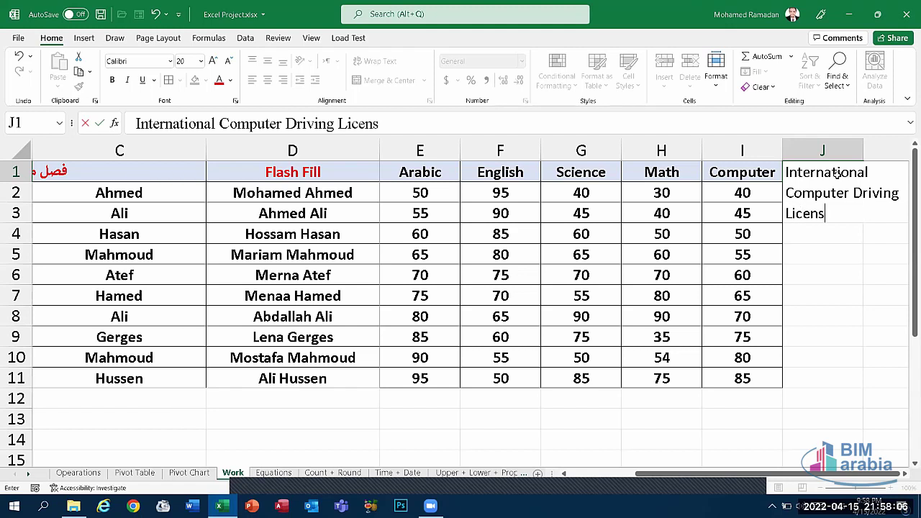
type("e")
key("Return")
Toggle Wrap Text on and off for J1, then AutoFit column J to the heading
left_click(837, 173)
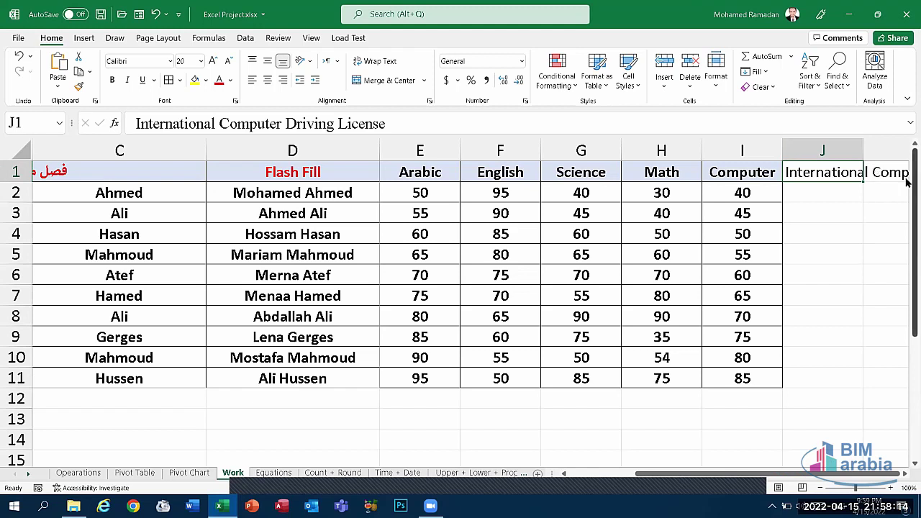
left_click(379, 61)
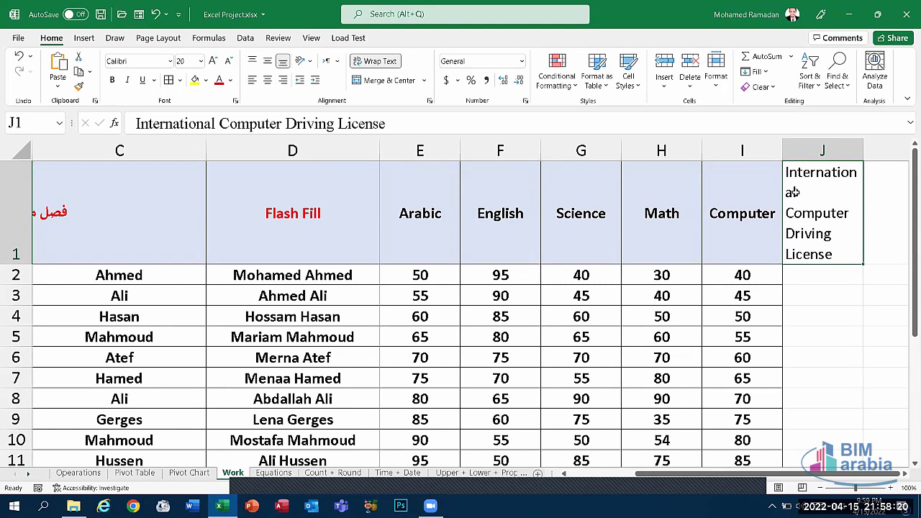
double_click(793, 193)
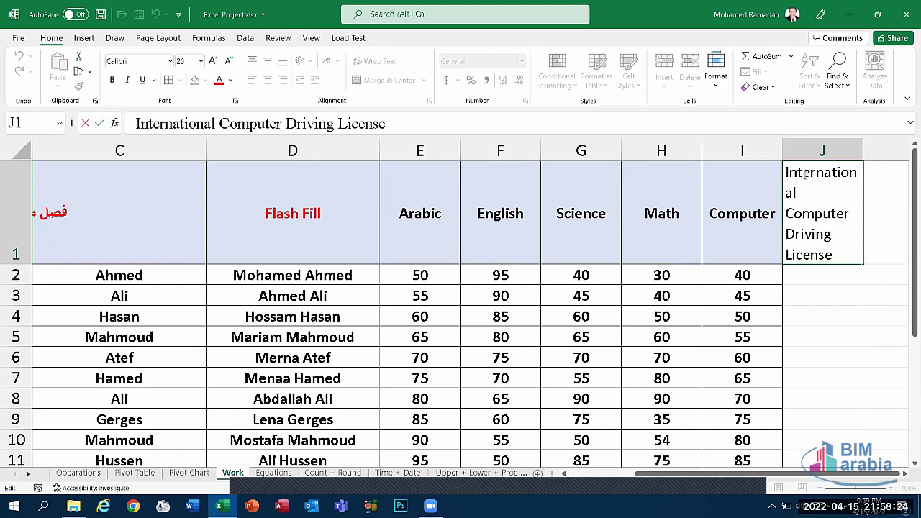
left_click(811, 315)
left_click(815, 250)
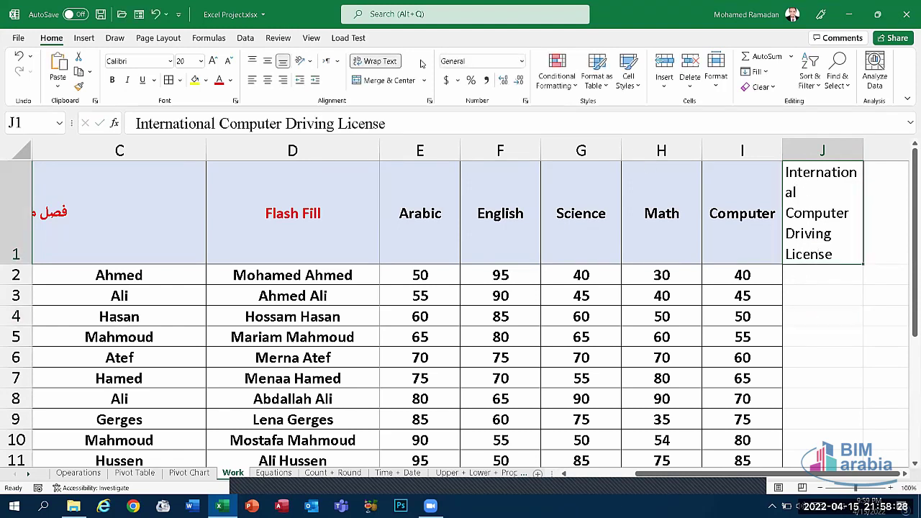
left_click(379, 62)
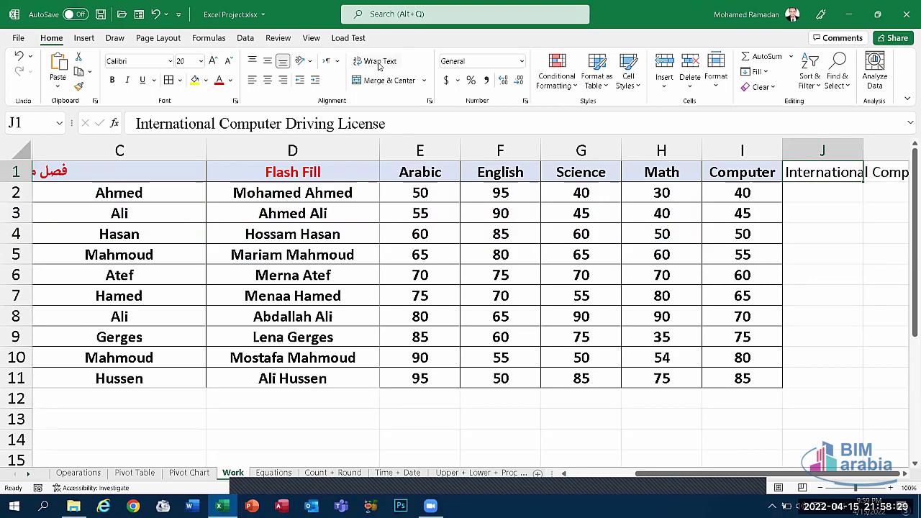
double_click(863, 146)
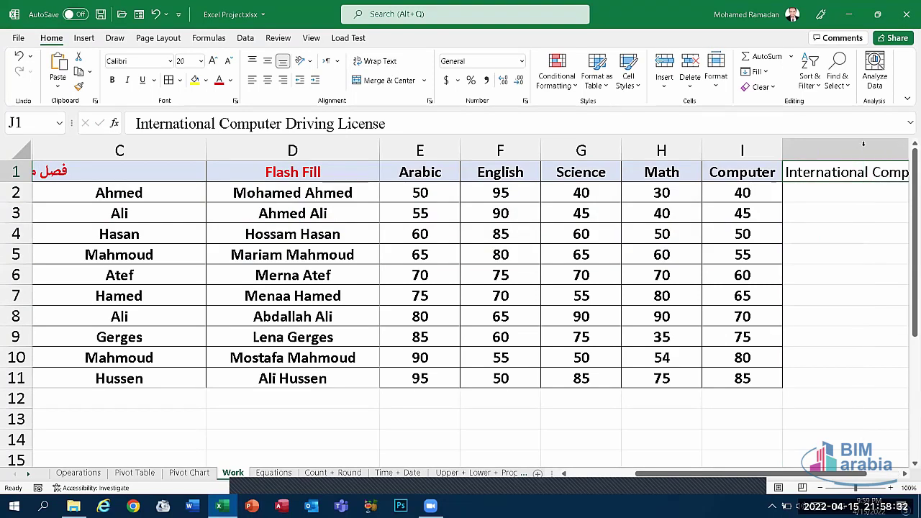
left_click(863, 148)
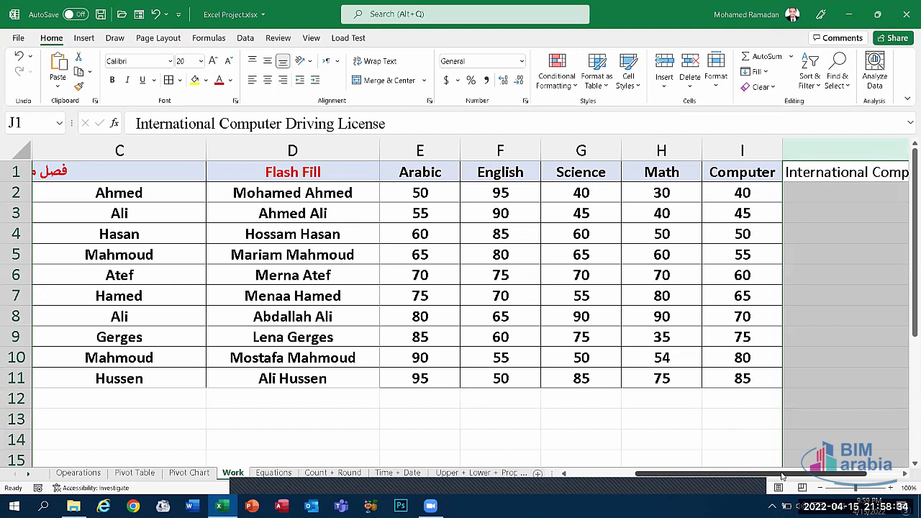
Rewrap J1, narrow column J, toggle wrapping twice more, then delete the heading
left_click_drag(783, 477, 819, 476)
left_click(802, 216)
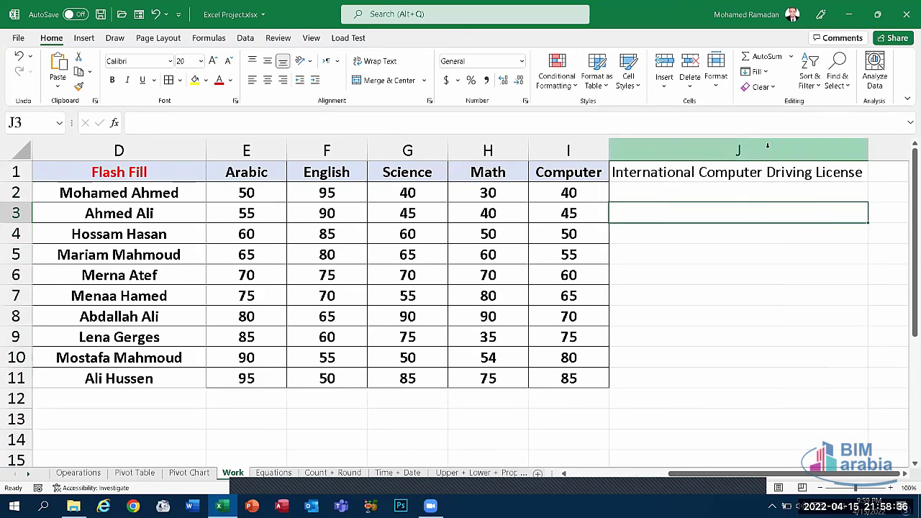
left_click(760, 170)
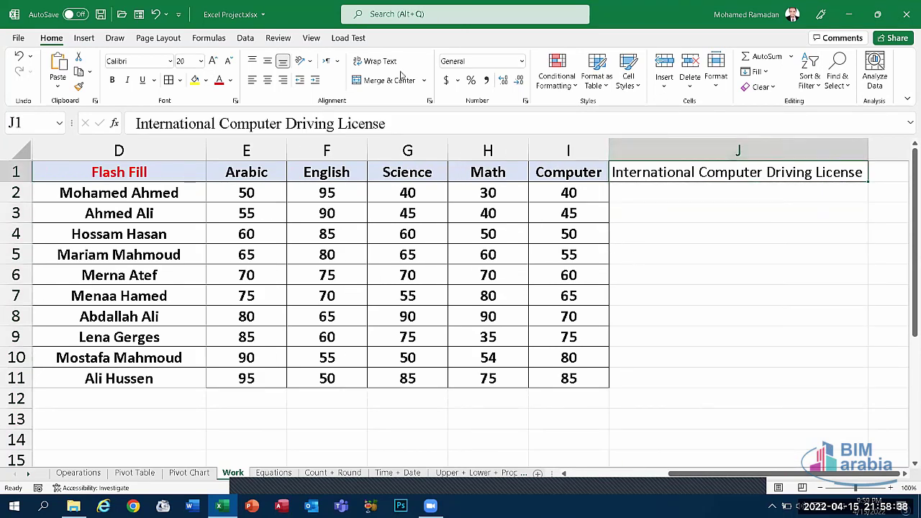
left_click(377, 61)
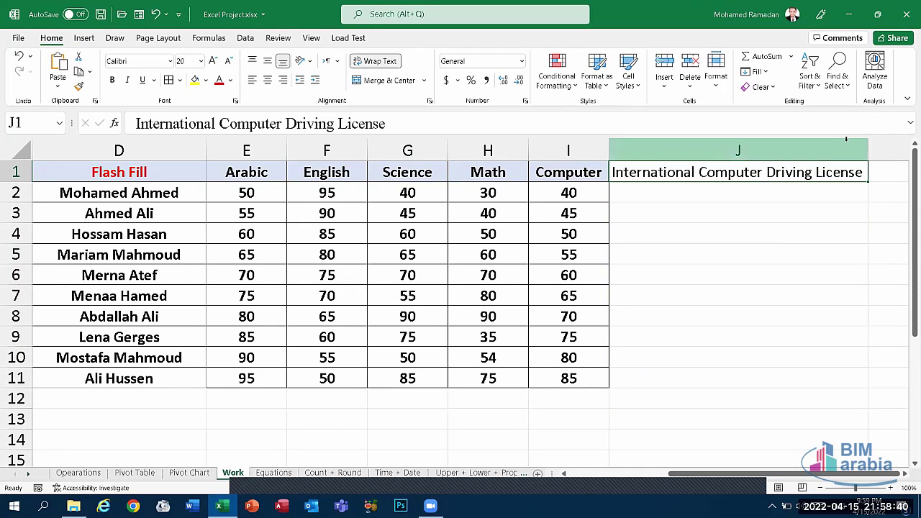
left_click_drag(865, 149, 747, 150)
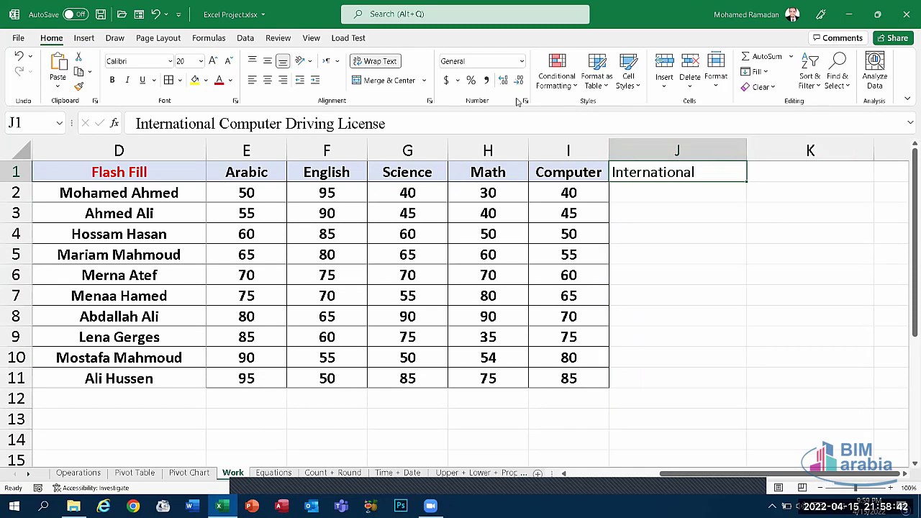
left_click(387, 67)
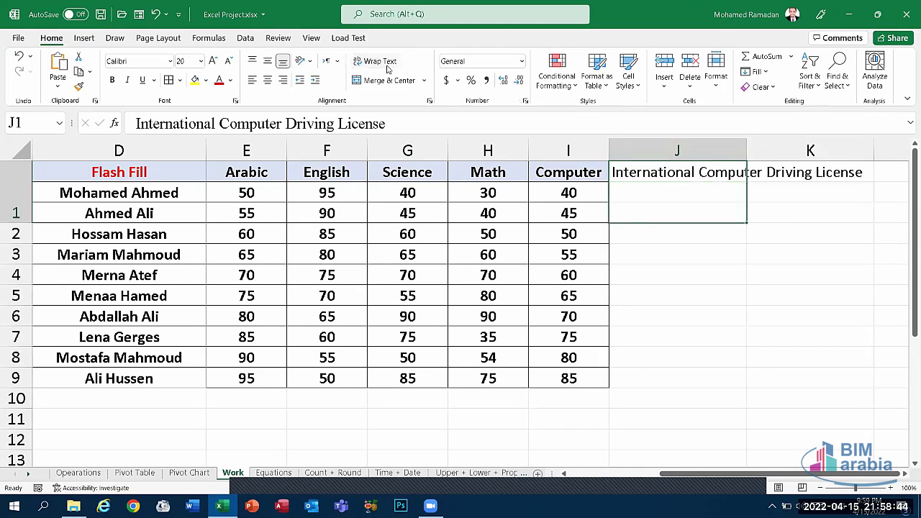
left_click(387, 67)
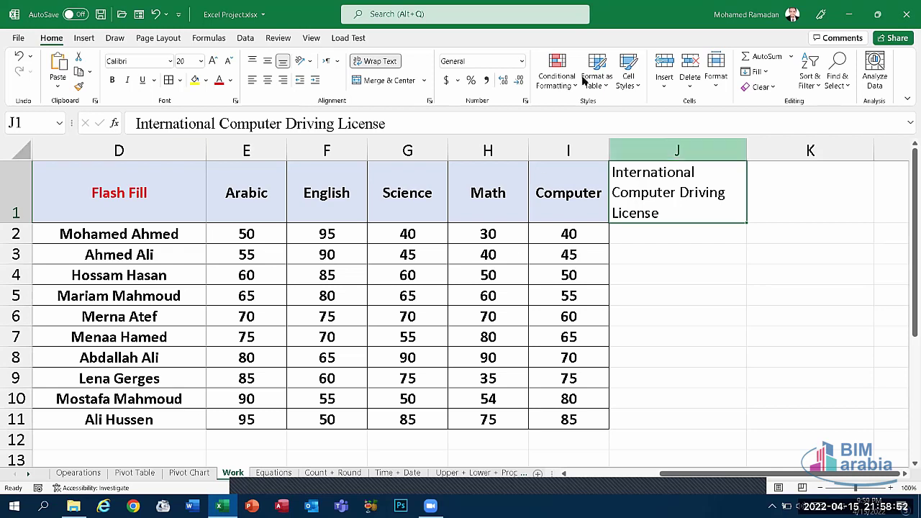
left_click(375, 61)
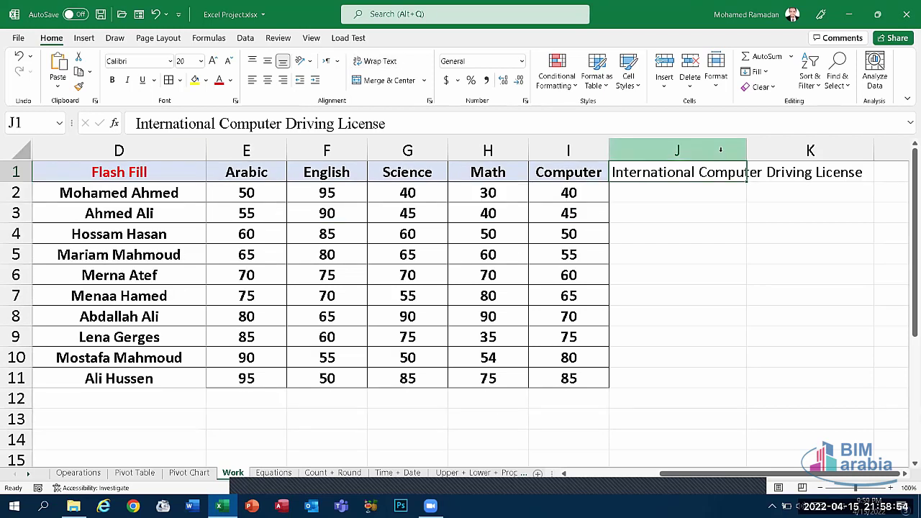
key("Delete")
left_click(724, 216)
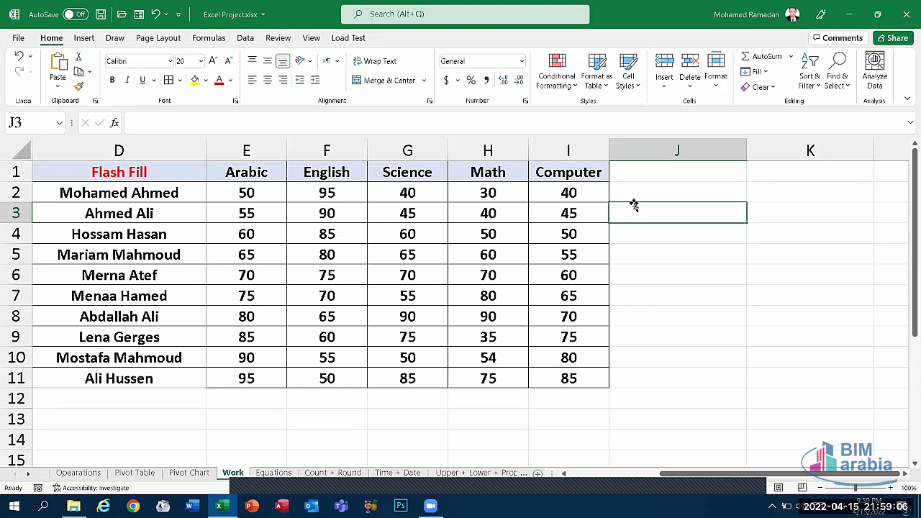
Jump from J4 to the sheet's last row 1048576 with End+Down, then return to the top
left_click(647, 256)
left_click(645, 236)
key("End")
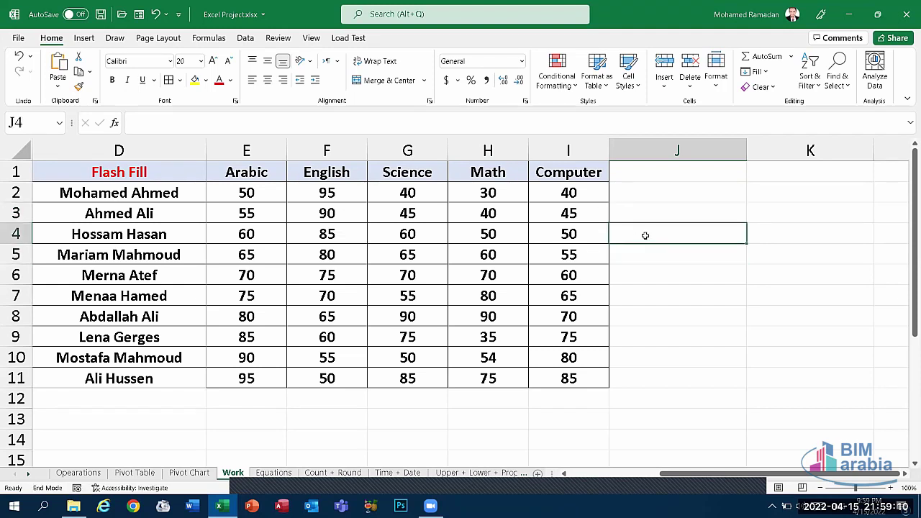
key("Down")
key("Left")
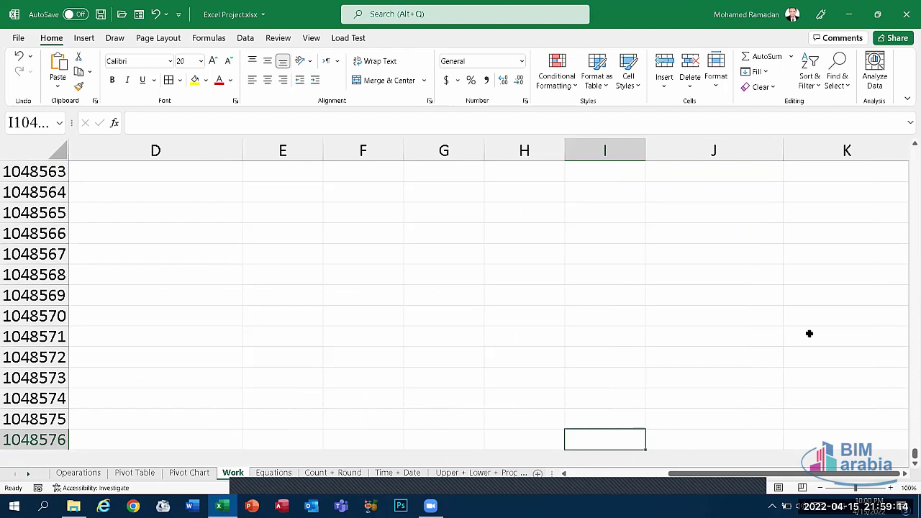
left_click_drag(914, 453, 910, 108)
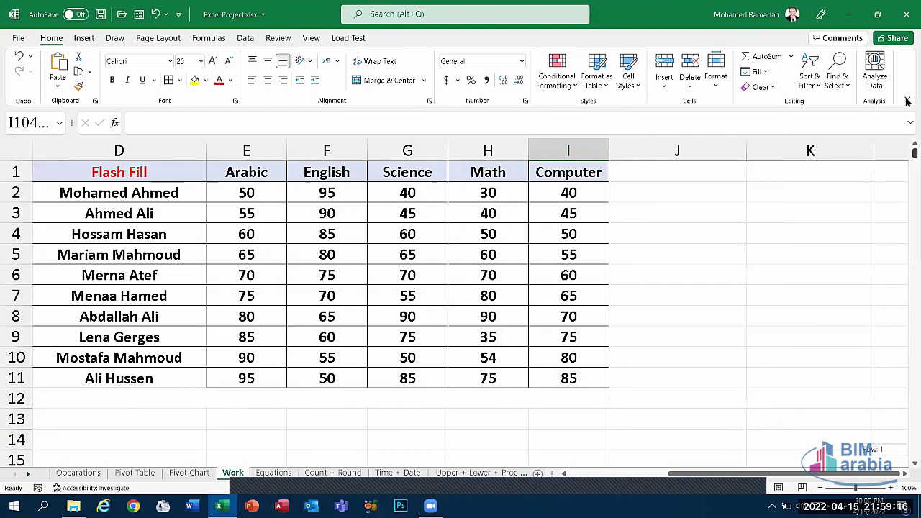
Enter the number 12345 in cell J3
left_click(640, 214)
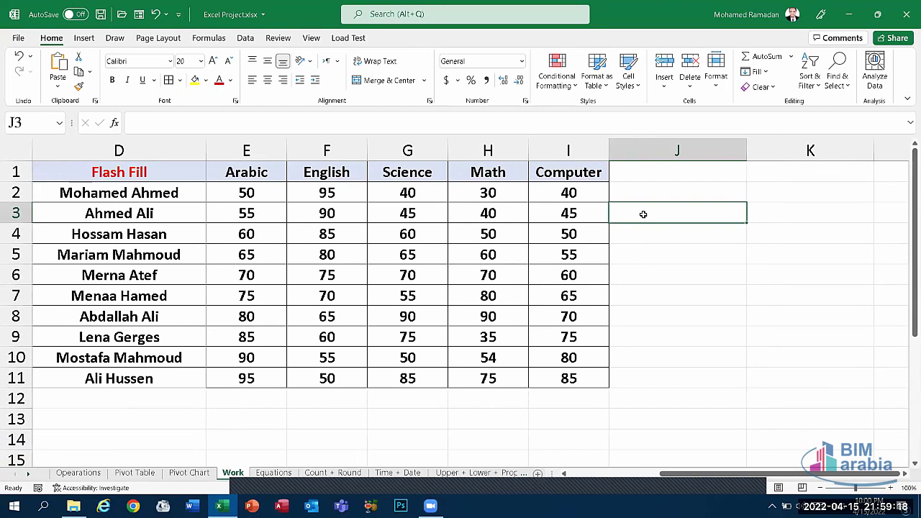
type("12345")
key("Return")
key("Return")
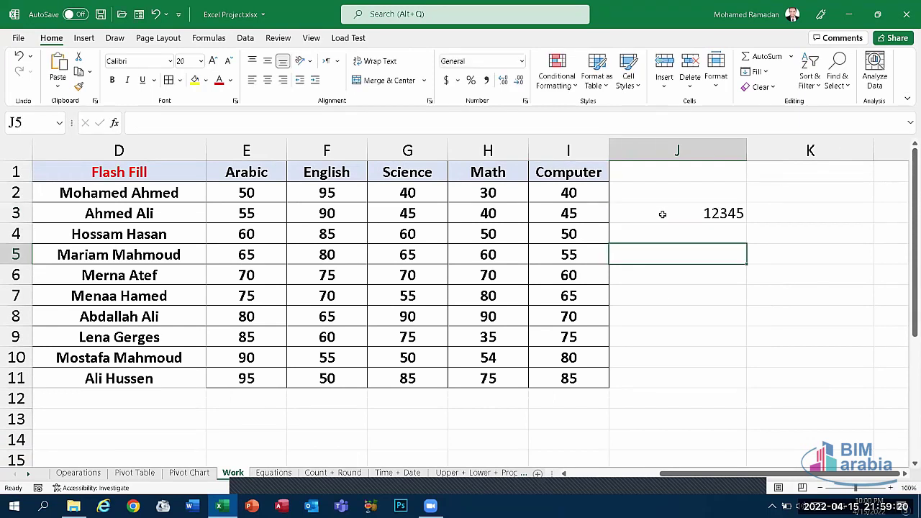
left_click(662, 214)
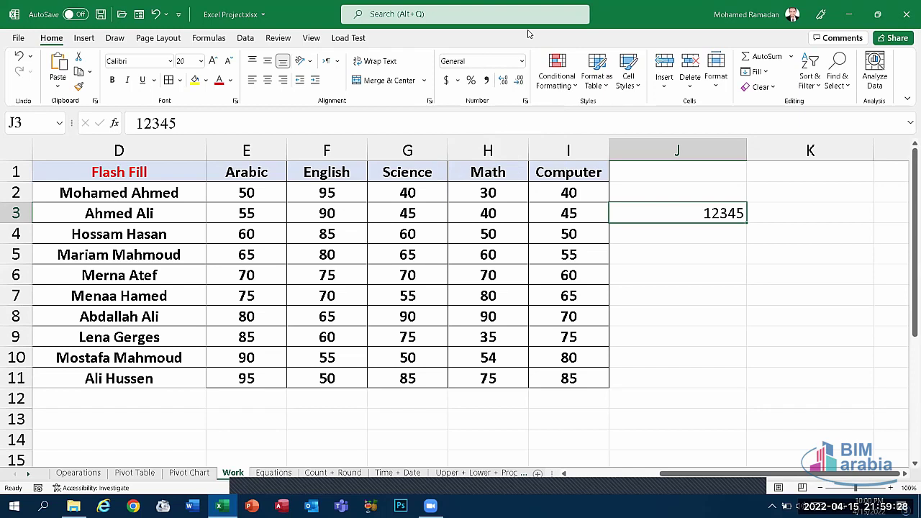
Format J3 as Short Date, Long Date (widening column J), Currency, then Time
left_click(521, 64)
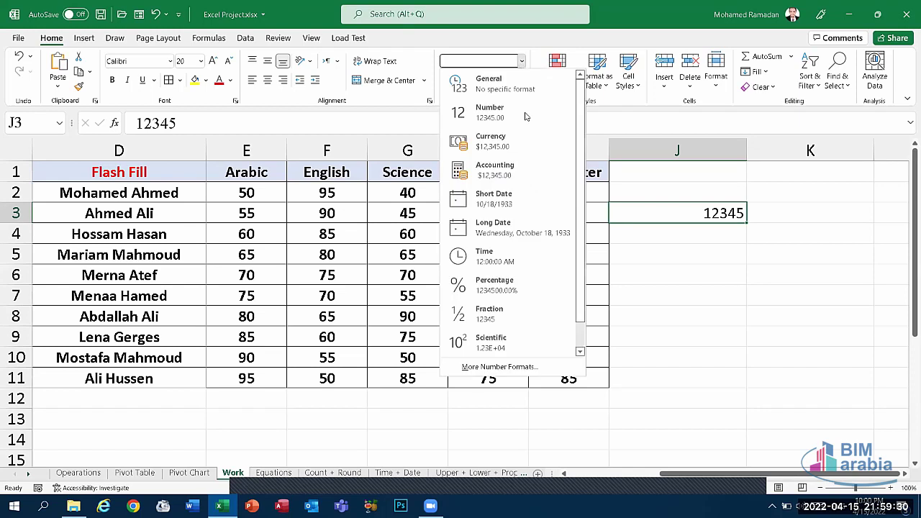
left_click(508, 206)
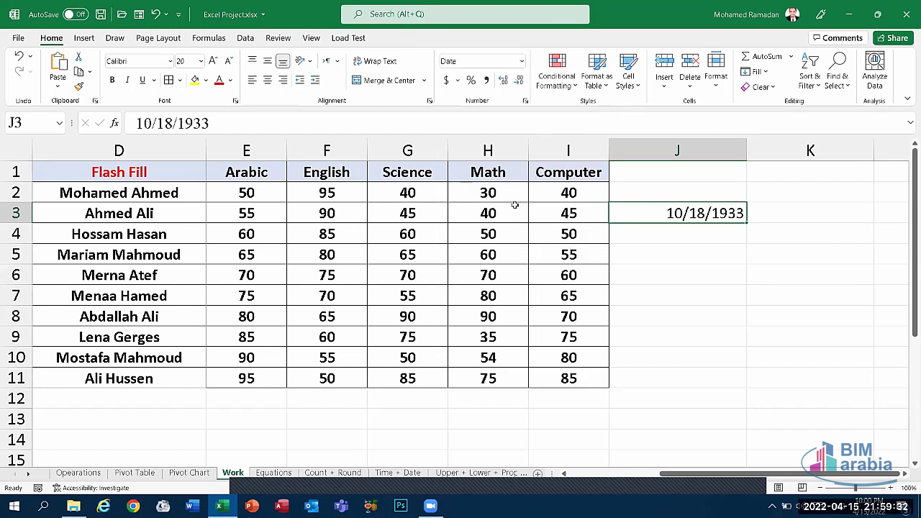
left_click(523, 62)
left_click(504, 228)
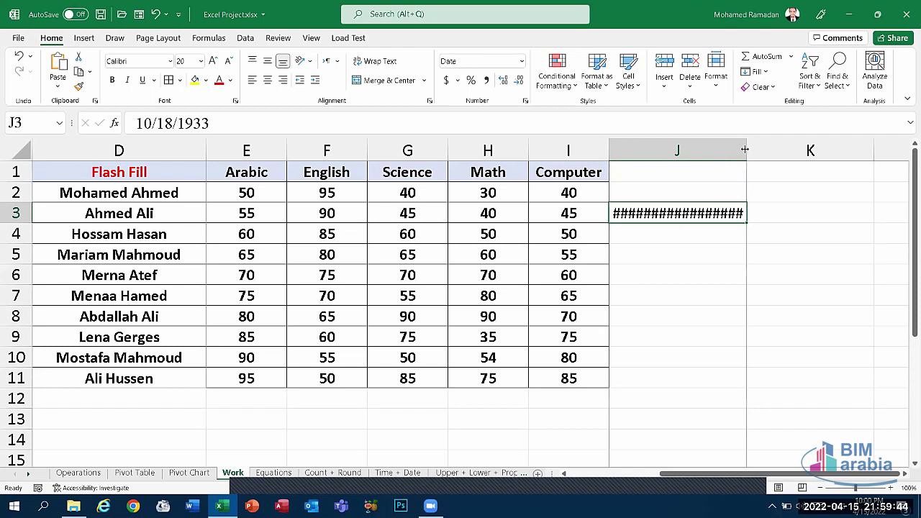
double_click(745, 149)
left_click(521, 62)
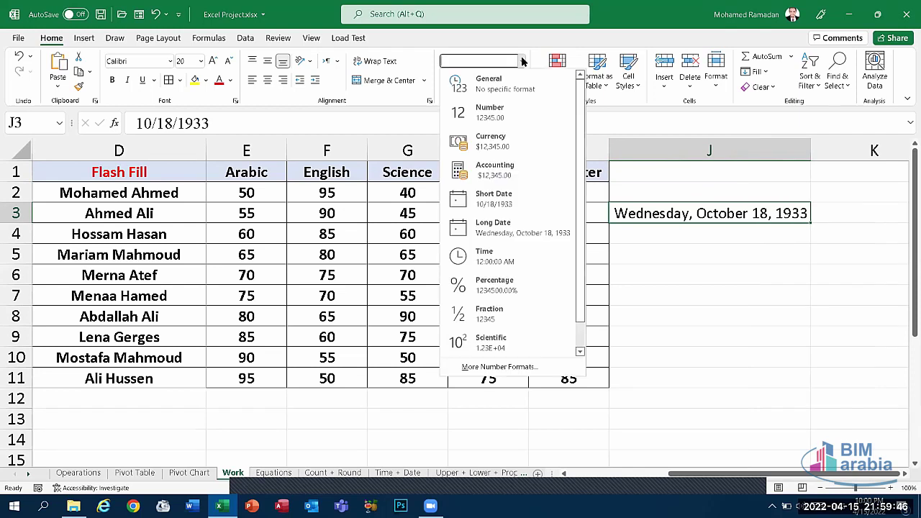
left_click(527, 144)
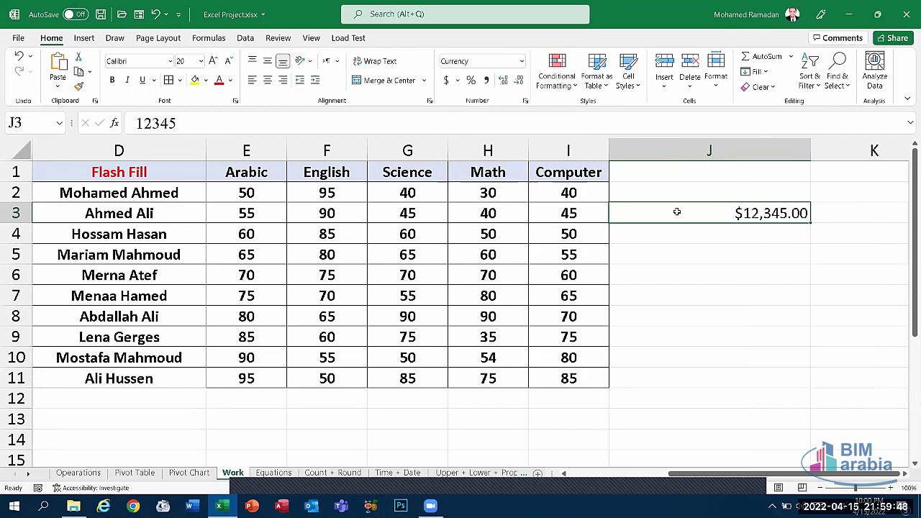
left_click(521, 62)
left_click(494, 261)
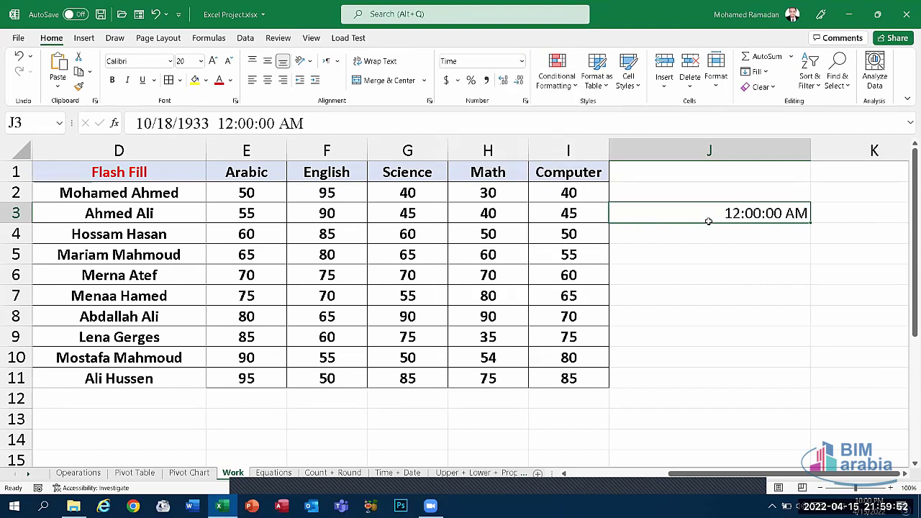
left_click(520, 60)
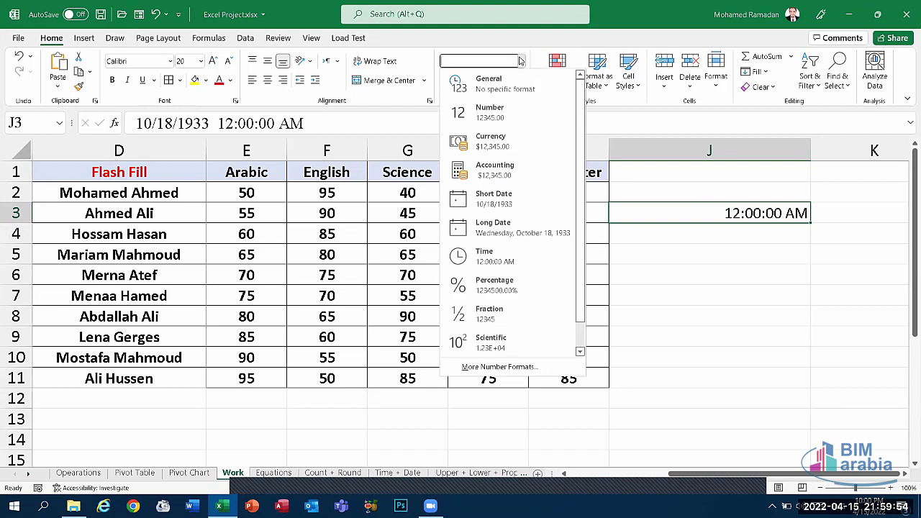
scroll(498, 244, "down", 1)
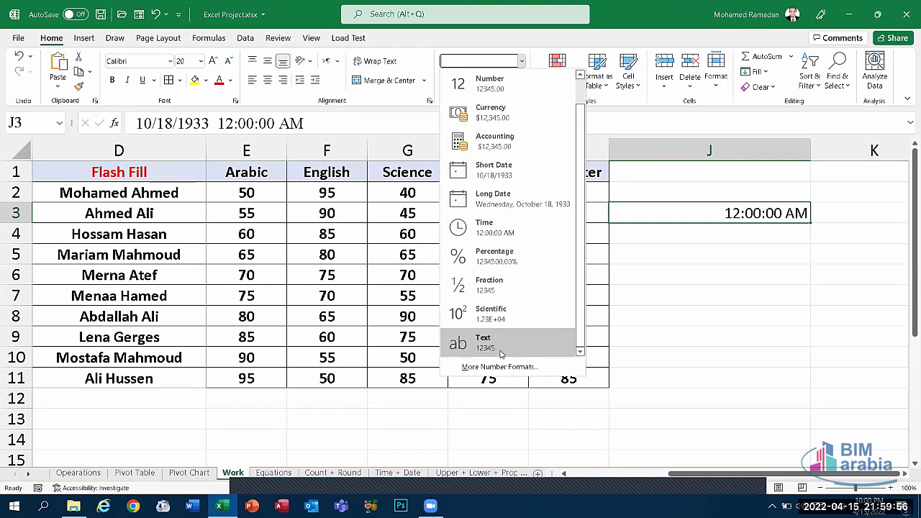
left_click(741, 228)
Set J4 to Text format and re-enter the phone number so its leading zero stays
left_click(740, 229)
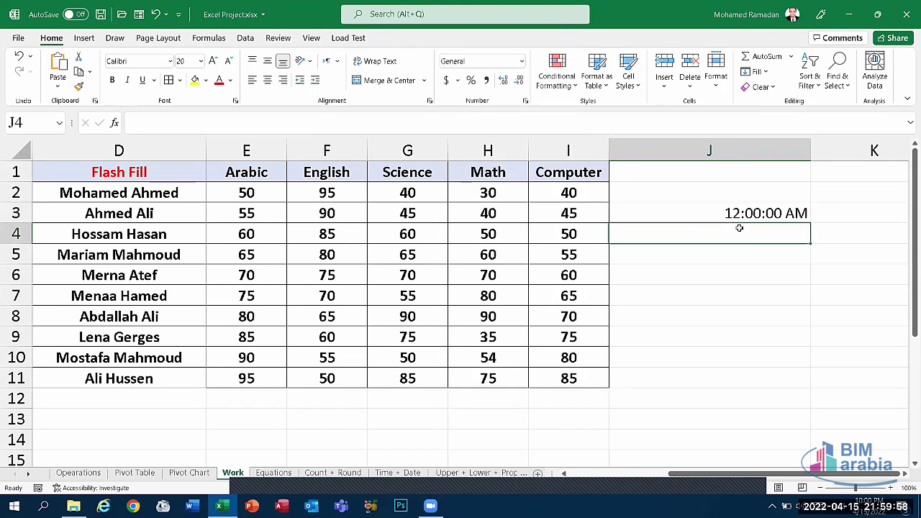
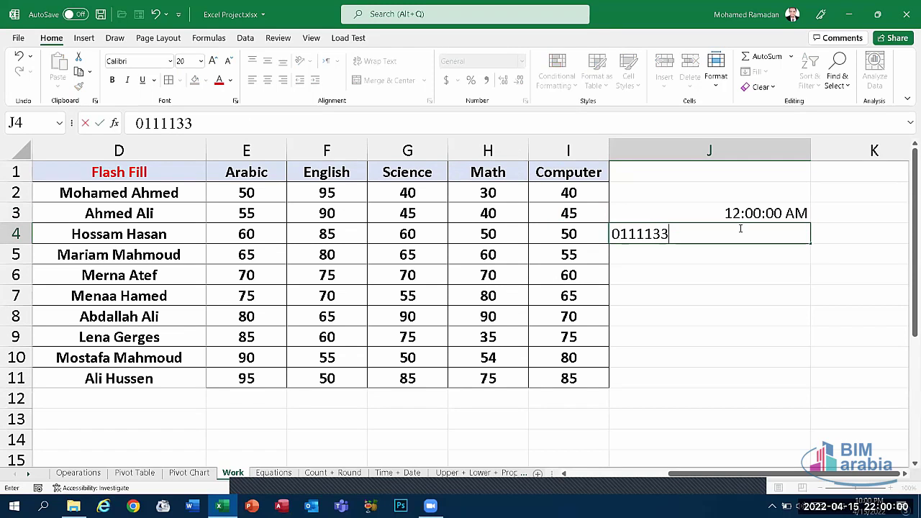
key("Return")
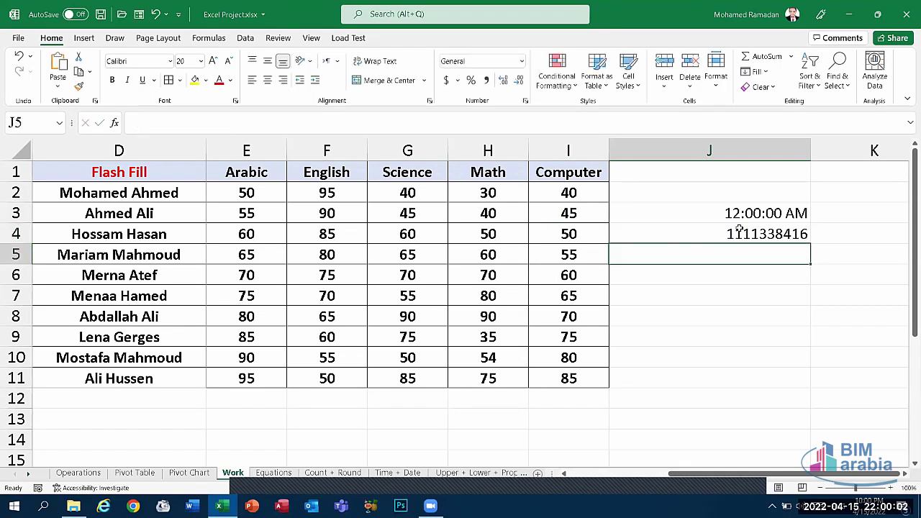
left_click(739, 229)
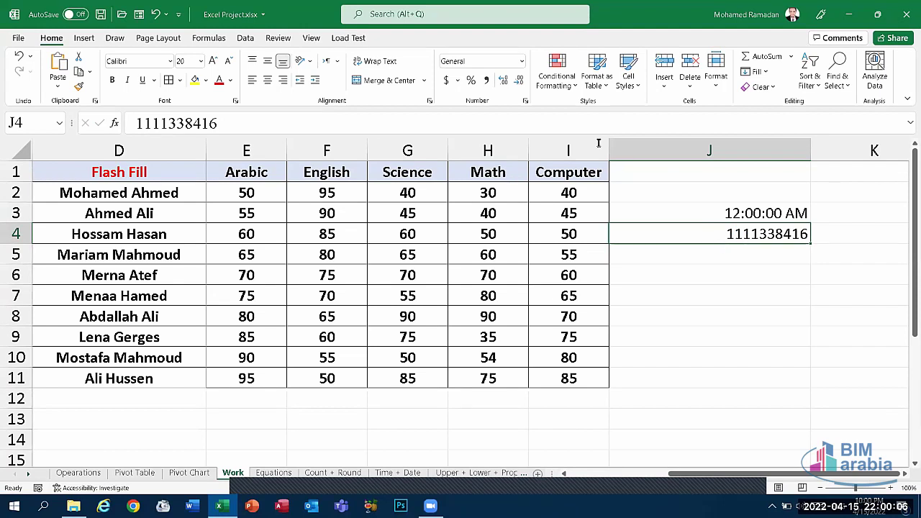
left_click(521, 61)
scroll(516, 343, "down", 1)
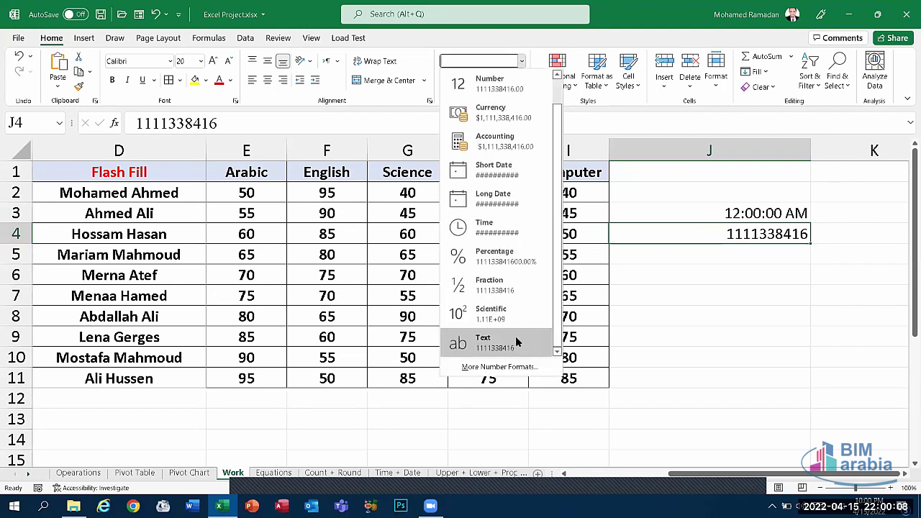
left_click(487, 341)
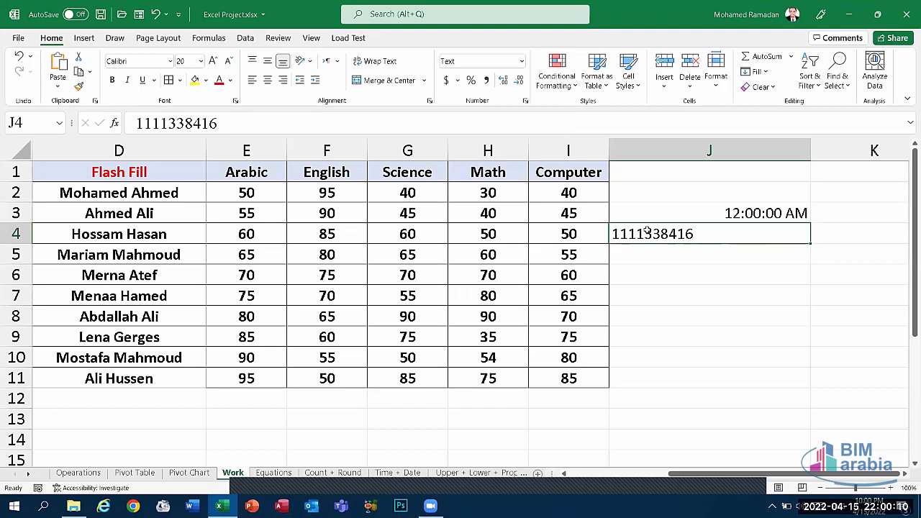
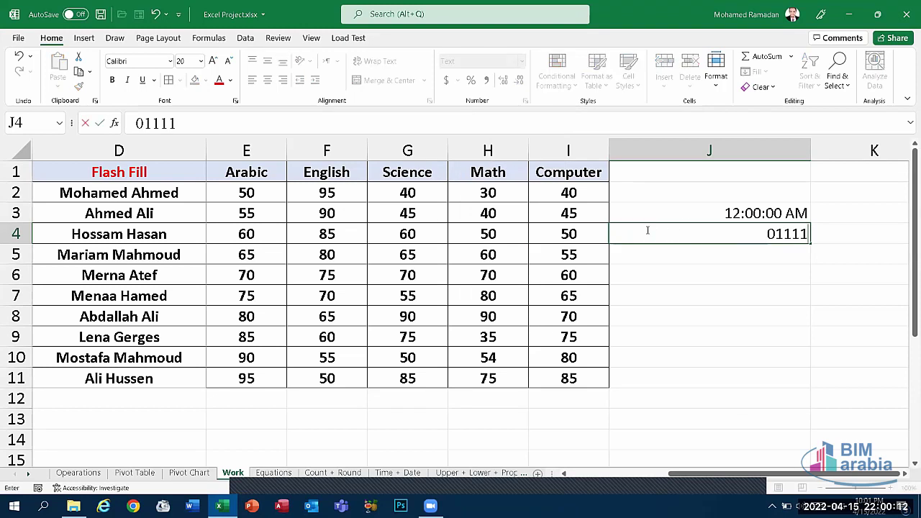
key("Return")
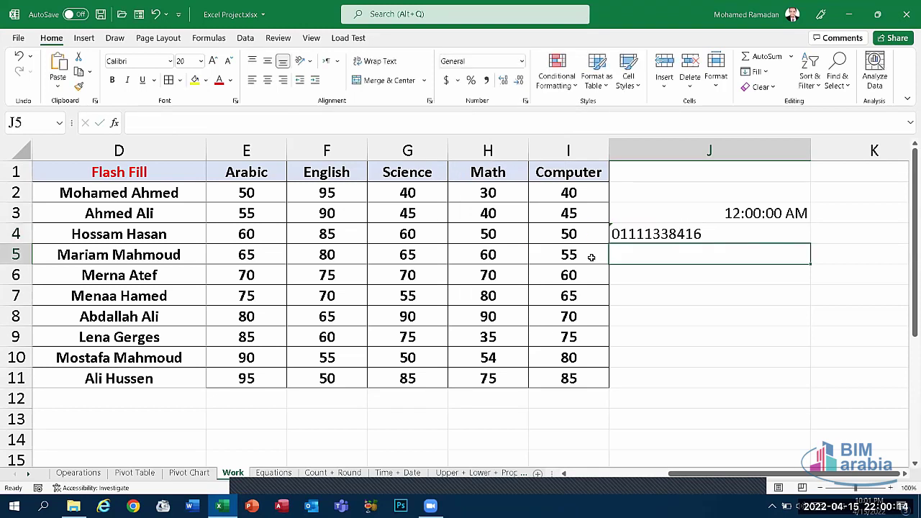
key("Up")
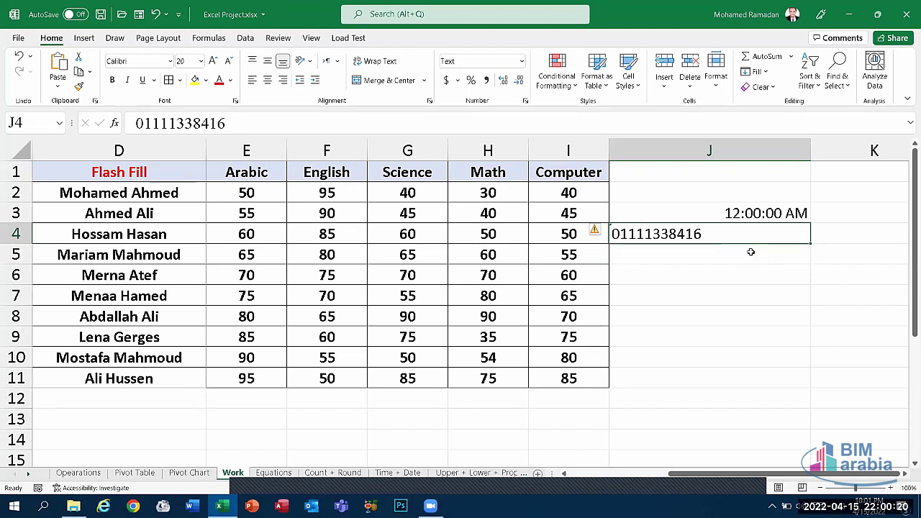
Give J5 the Text format and fill it down to J13
key("Down")
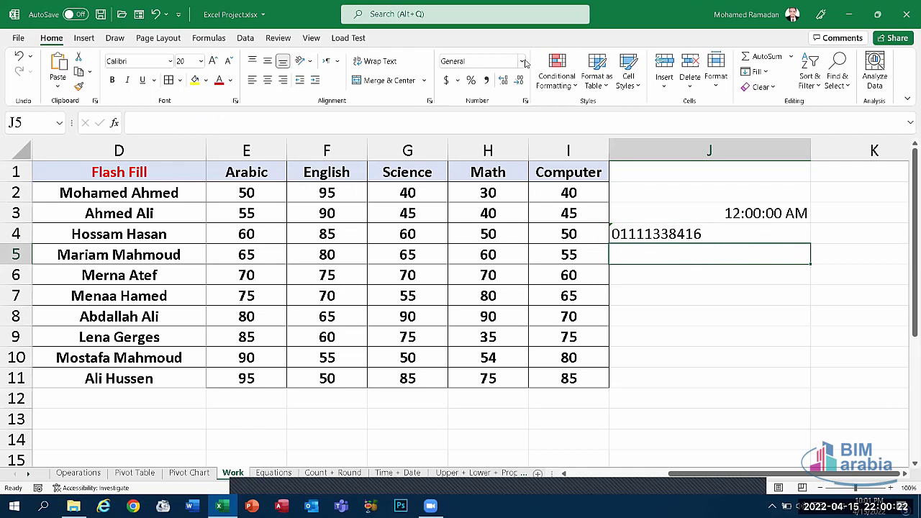
left_click(521, 61)
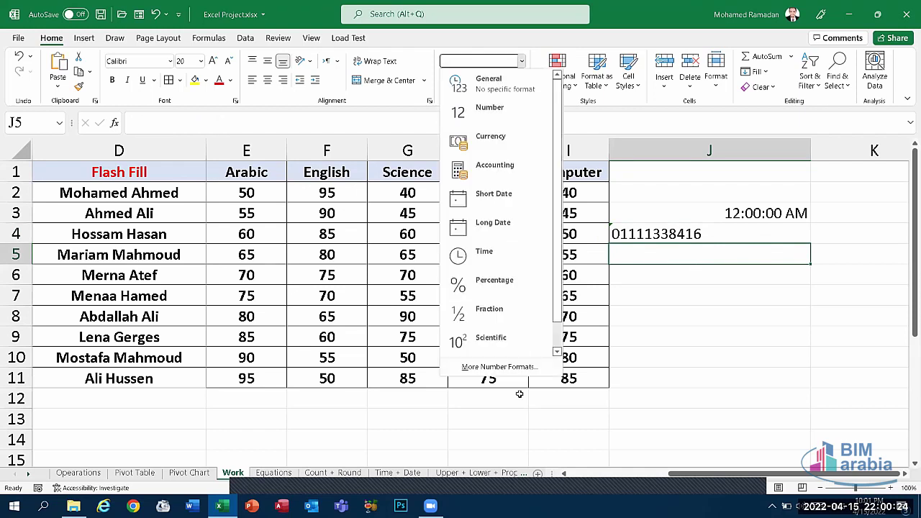
scroll(508, 342, "down", 4)
scroll(506, 342, "down", 1)
left_click(506, 342)
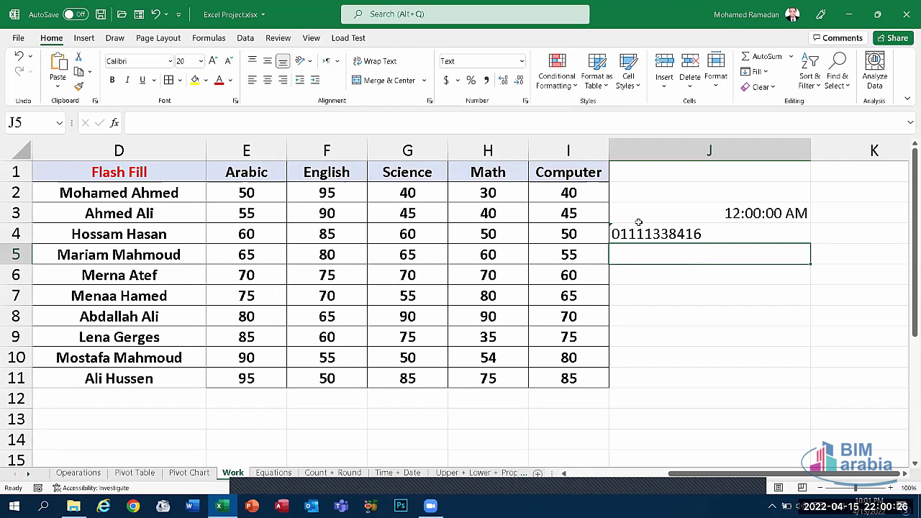
left_click(678, 268)
left_click(703, 252)
left_click_drag(809, 263, 810, 421)
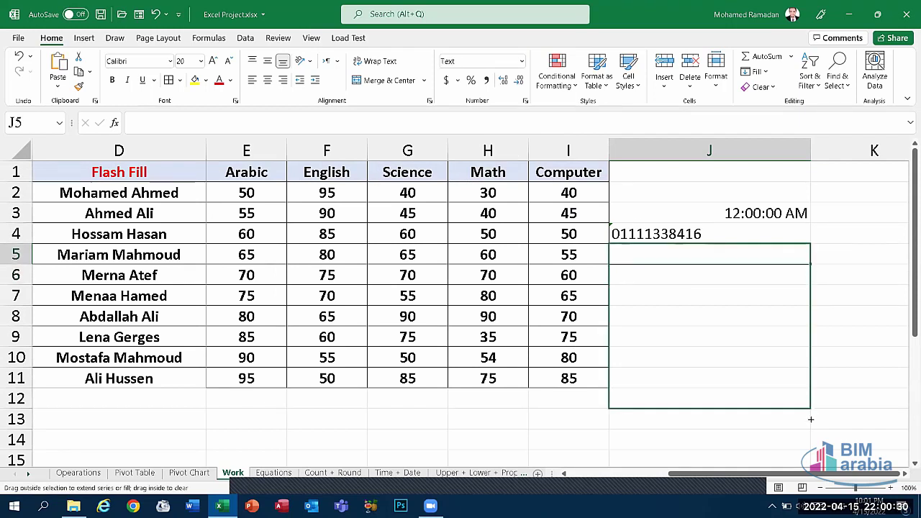
left_click(681, 289)
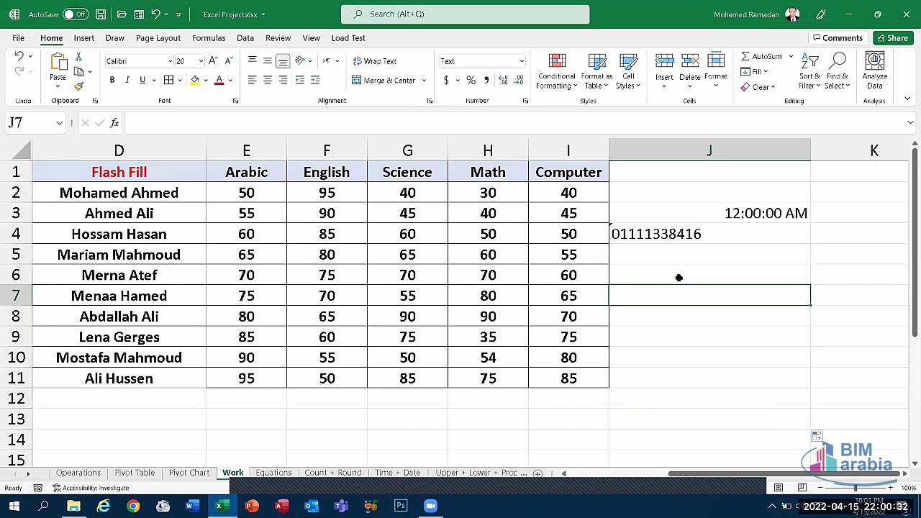
left_click(679, 275)
left_click(683, 337)
left_click(684, 358)
left_click(679, 268)
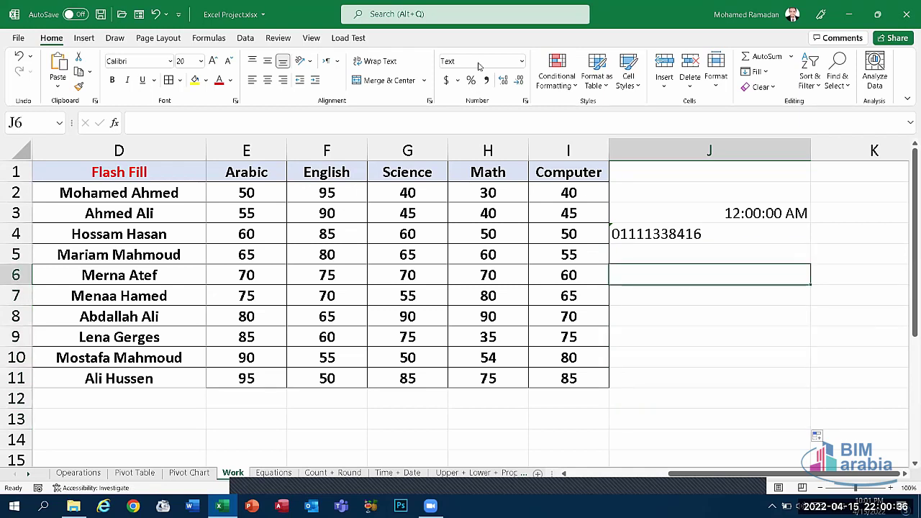
Try Currency, Accounting ($) and Percent formats on J3, ending with Accounting format
left_click(691, 216)
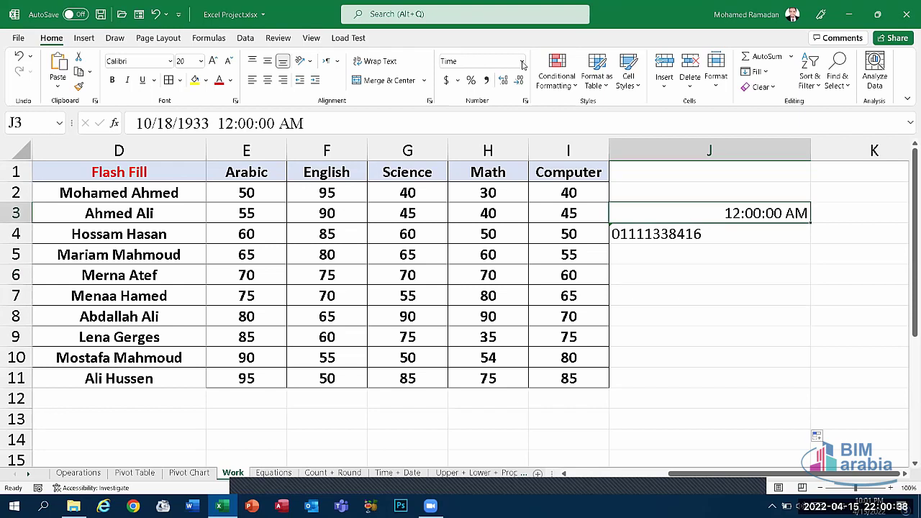
left_click(523, 63)
left_click(504, 138)
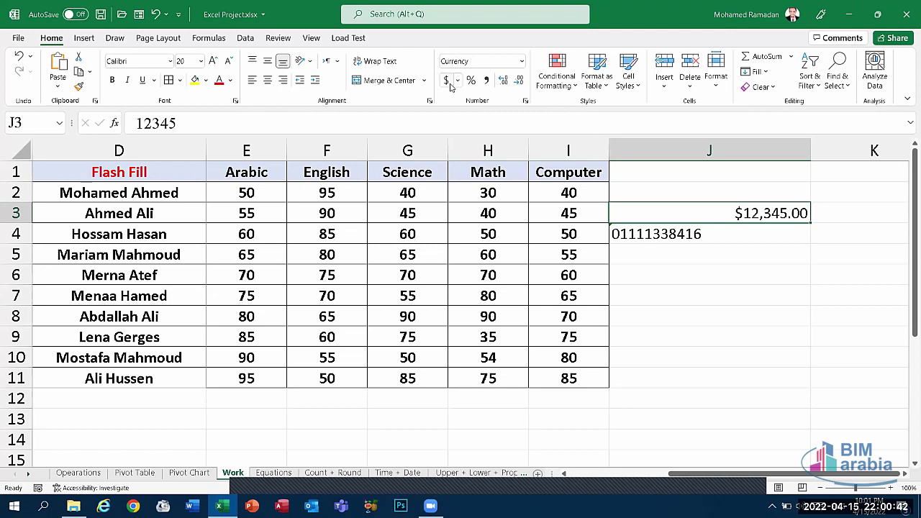
left_click(523, 62)
left_click(523, 62)
left_click(459, 80)
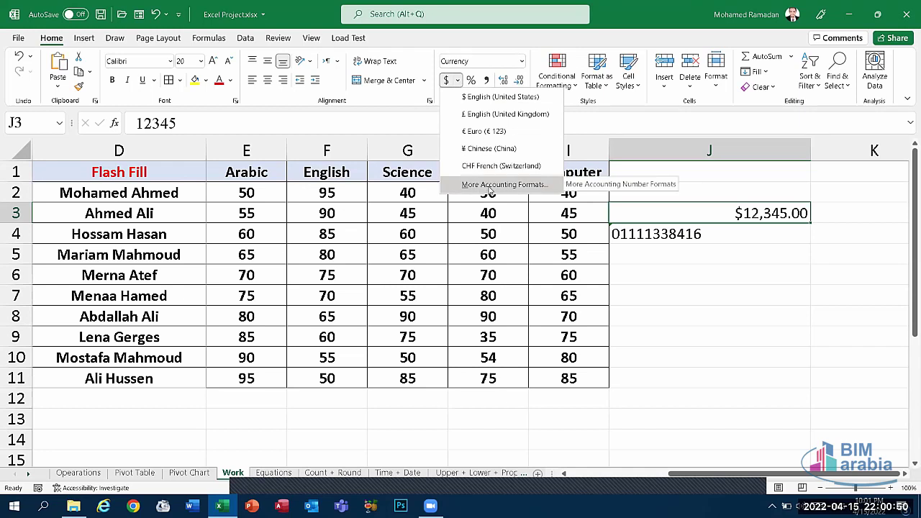
left_click(495, 185)
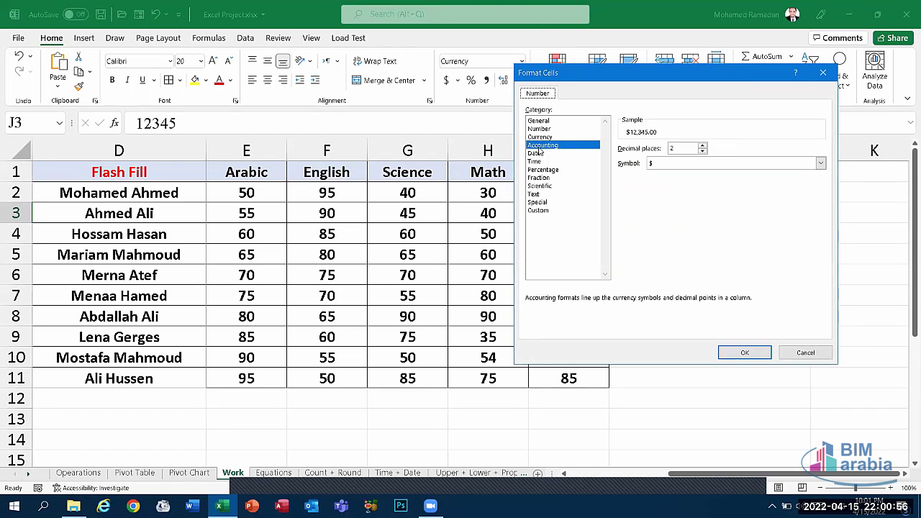
left_click(821, 163)
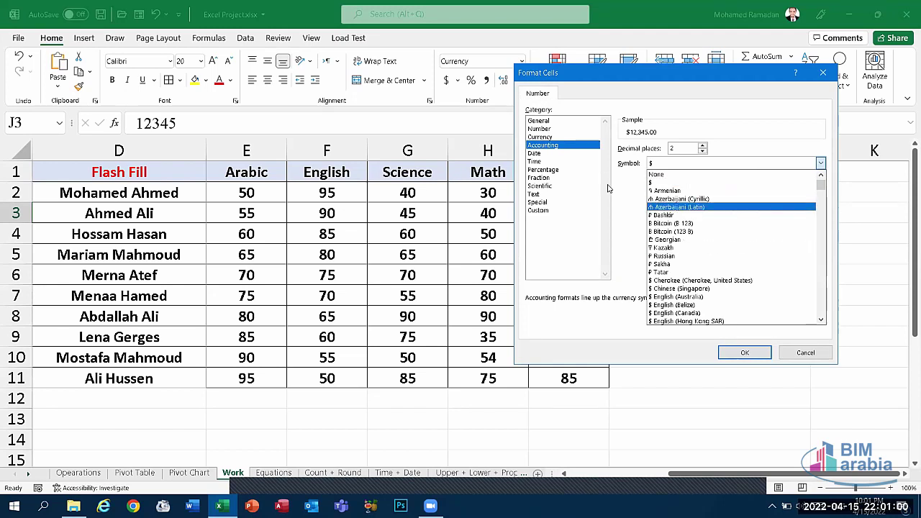
left_click(745, 144)
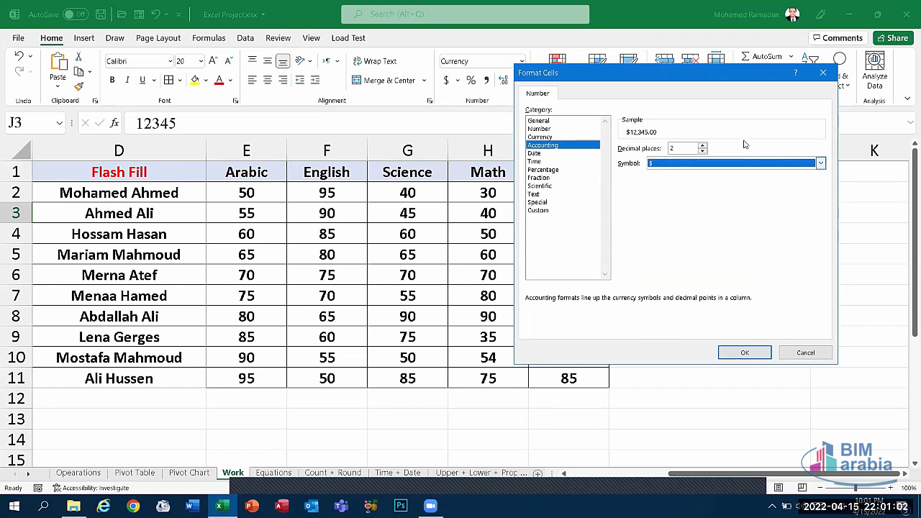
left_click(822, 72)
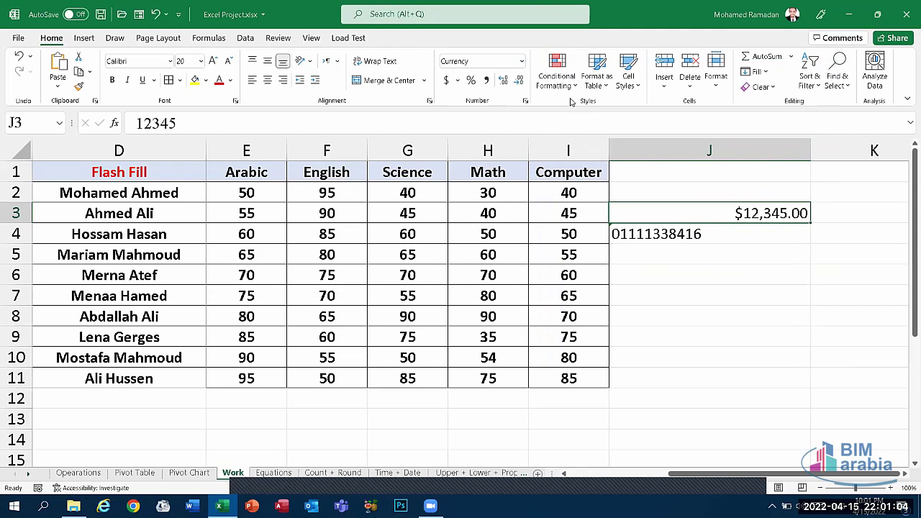
left_click(471, 79)
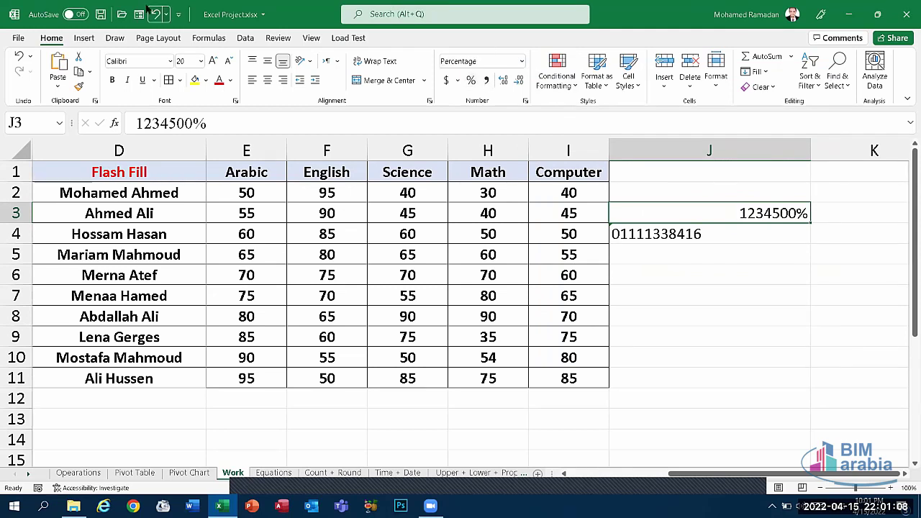
key("ctrl+z")
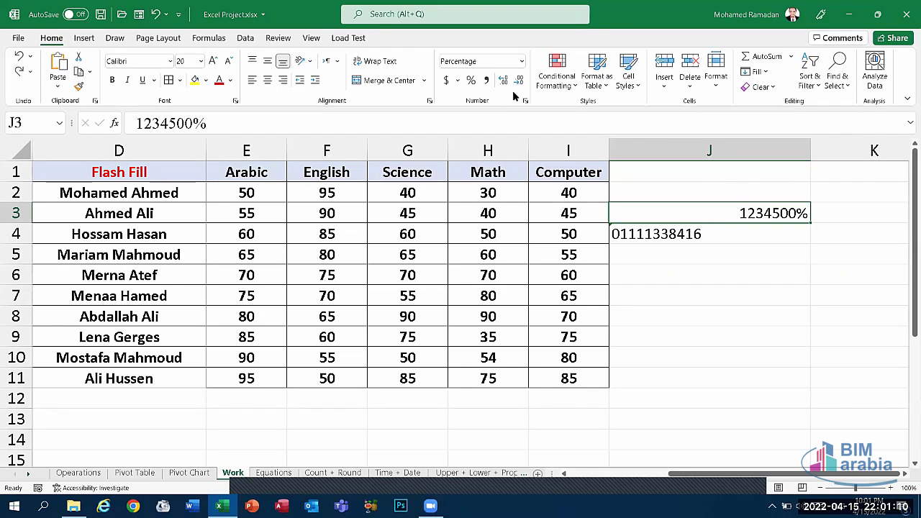
left_click(487, 80)
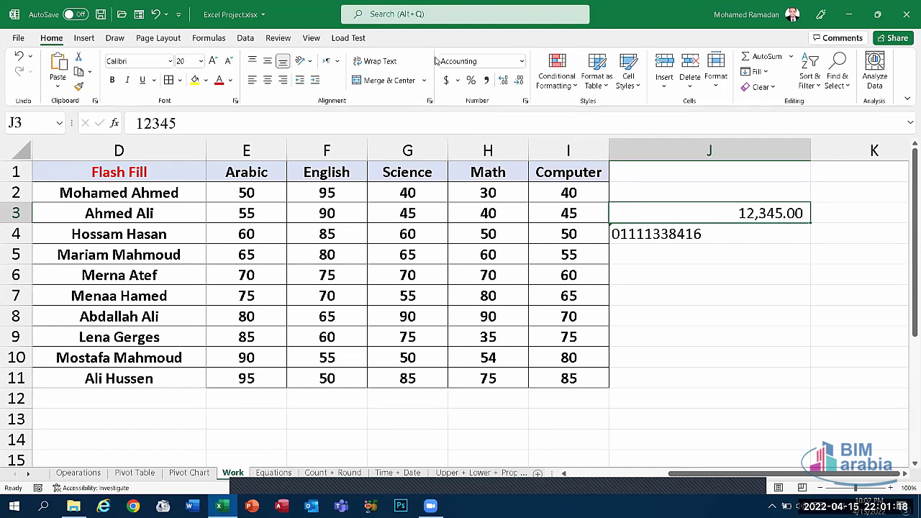
Enter 1000 in J6 and give it the thousands-separator Comma Style
left_click(669, 272)
type("1000")
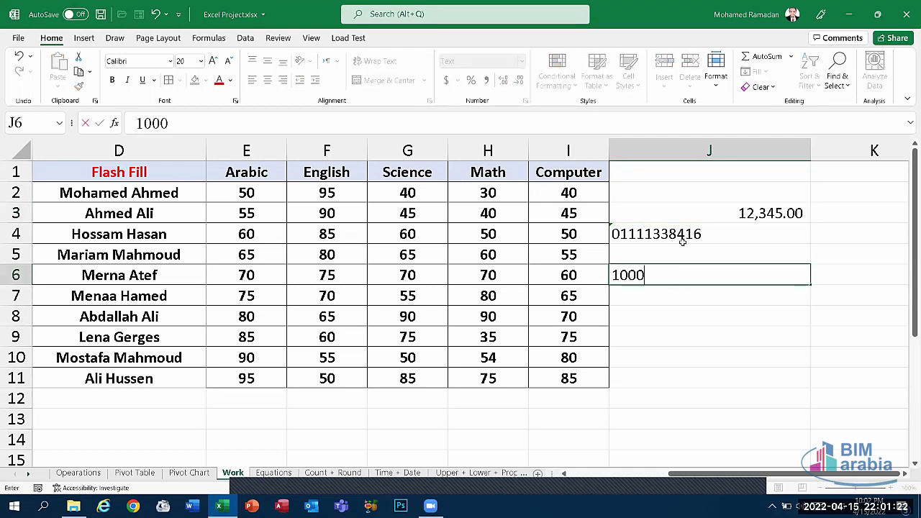
key("Return")
left_click(692, 272)
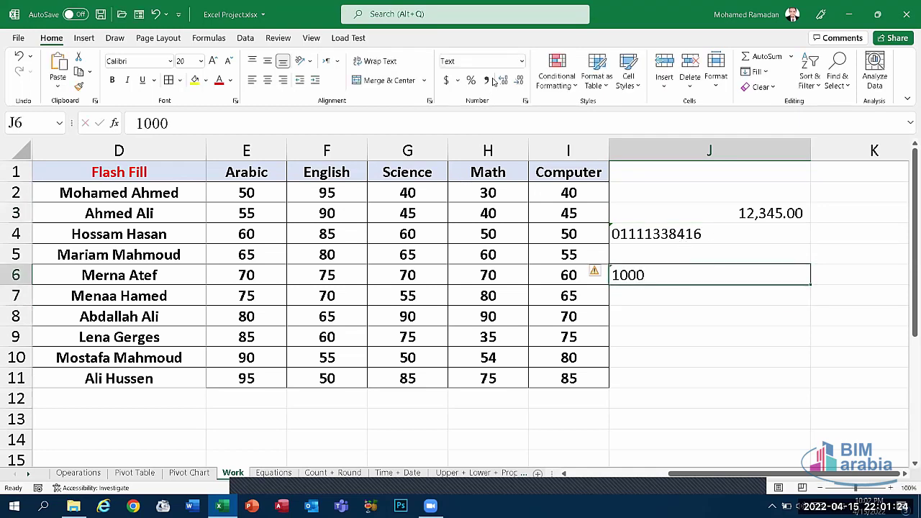
left_click(486, 80)
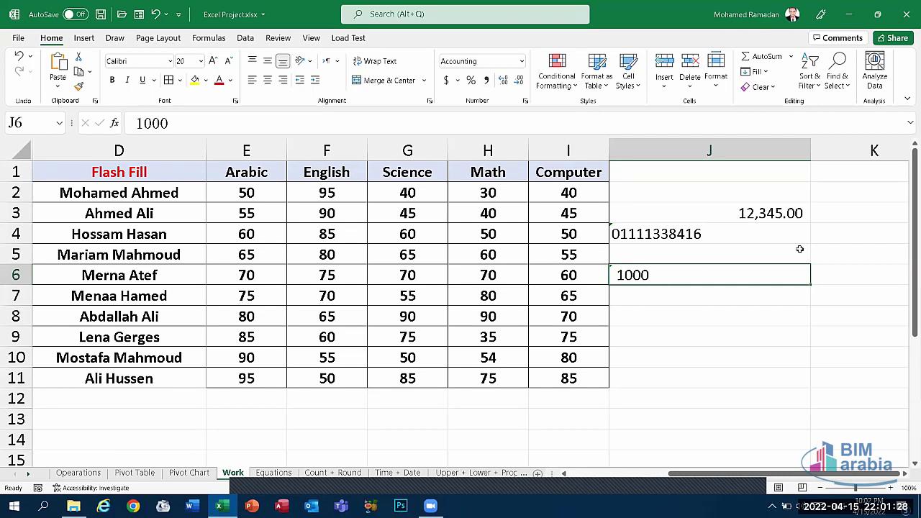
Reset J3:J13 to General format and clear their contents
left_click_drag(703, 210, 702, 421)
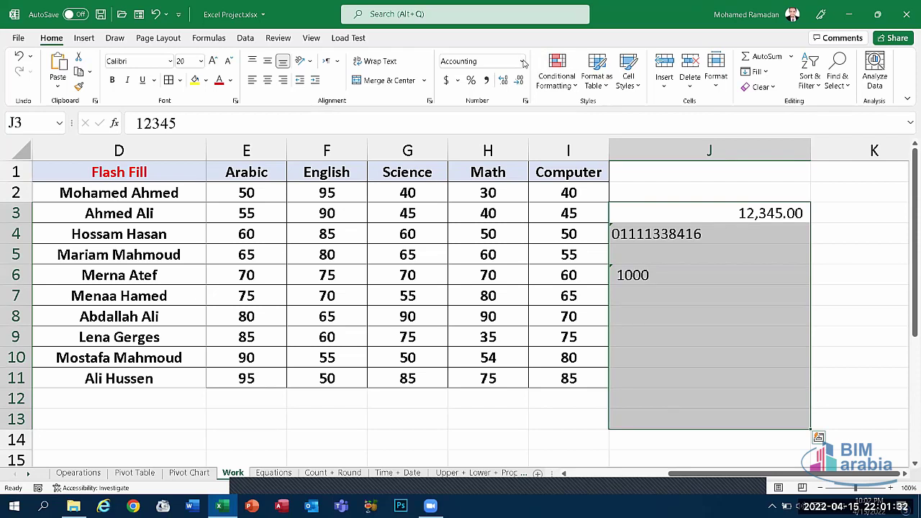
left_click(523, 63)
left_click(493, 79)
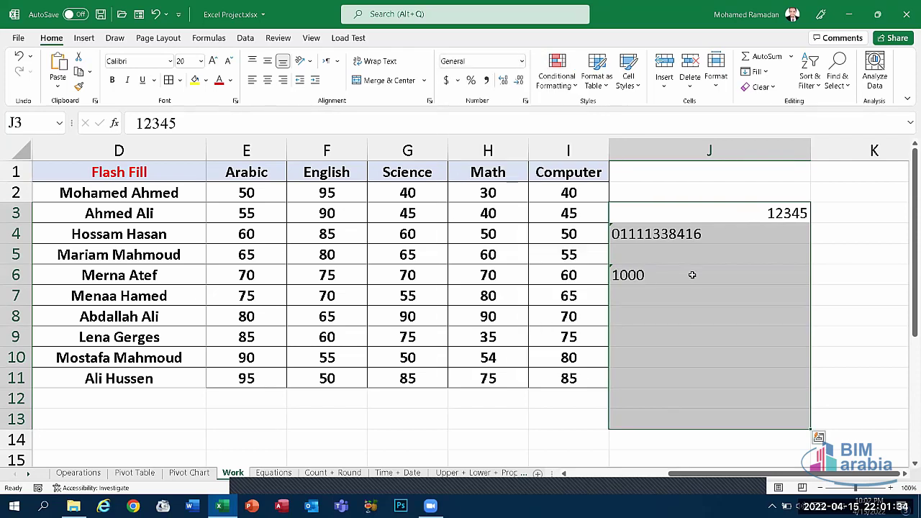
key("Delete")
left_click(713, 216)
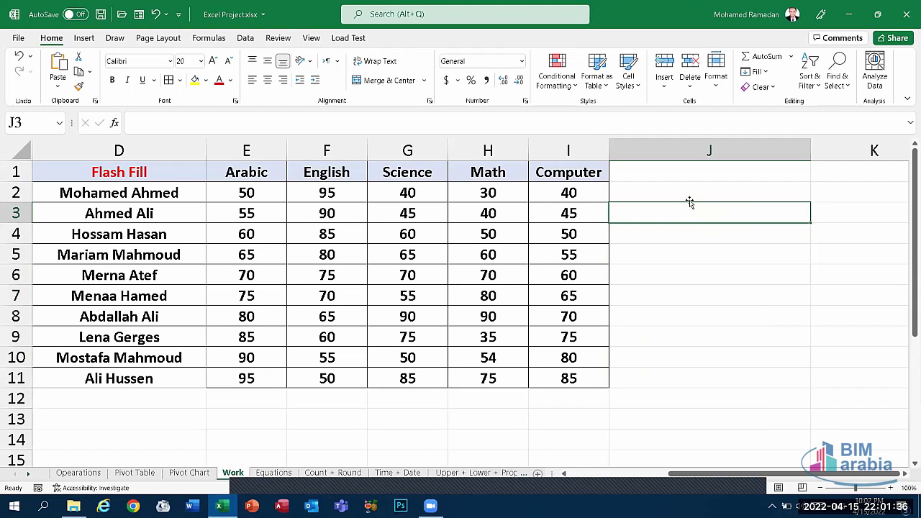
Enter 1000, 10000, 100000 and 1000000 in J3:J6 and apply Comma Style to them
type("1000")
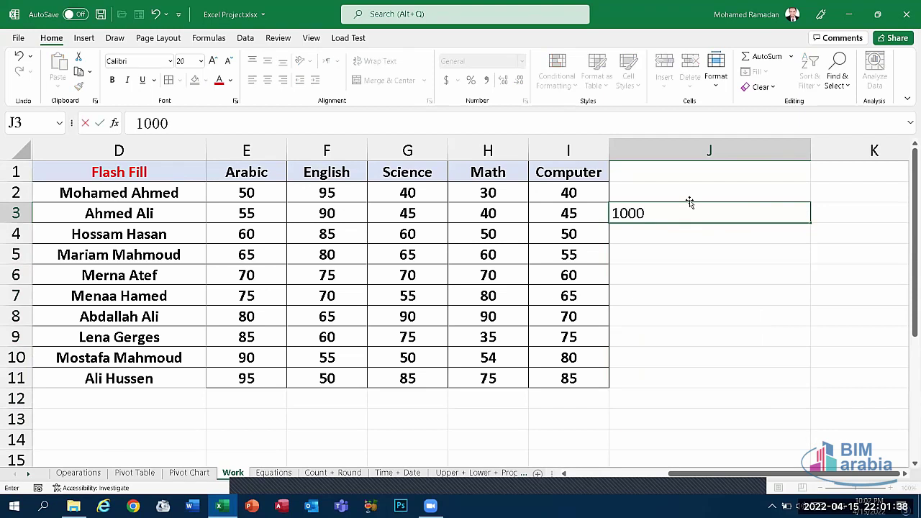
key("Return")
type("1000")
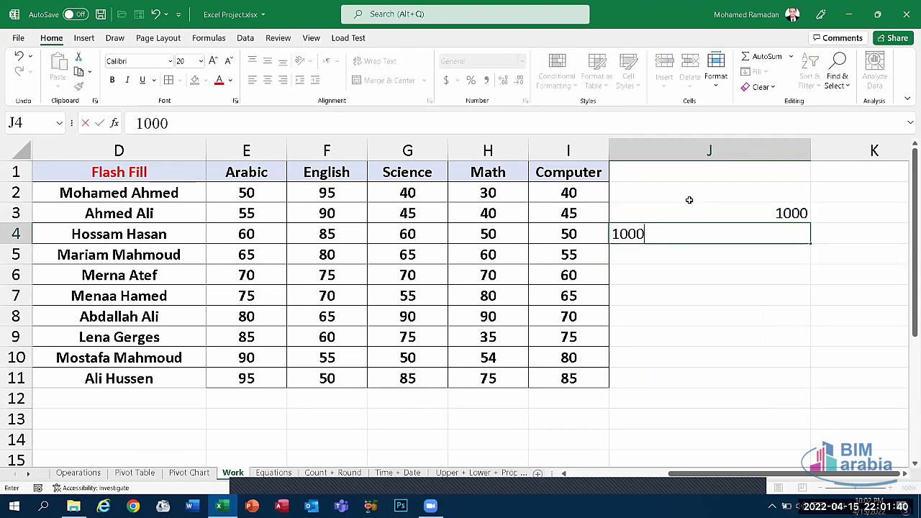
type("0")
key("Return")
type("100")
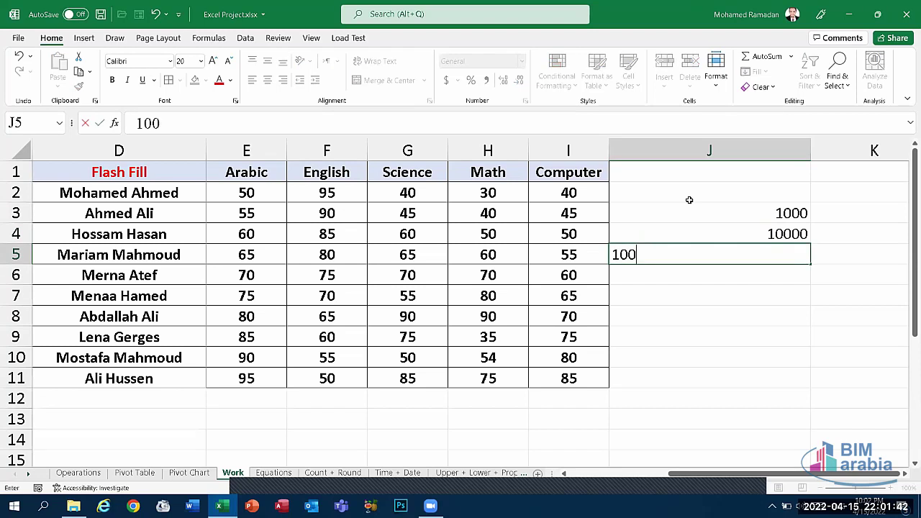
type("000")
key("Return")
type("10")
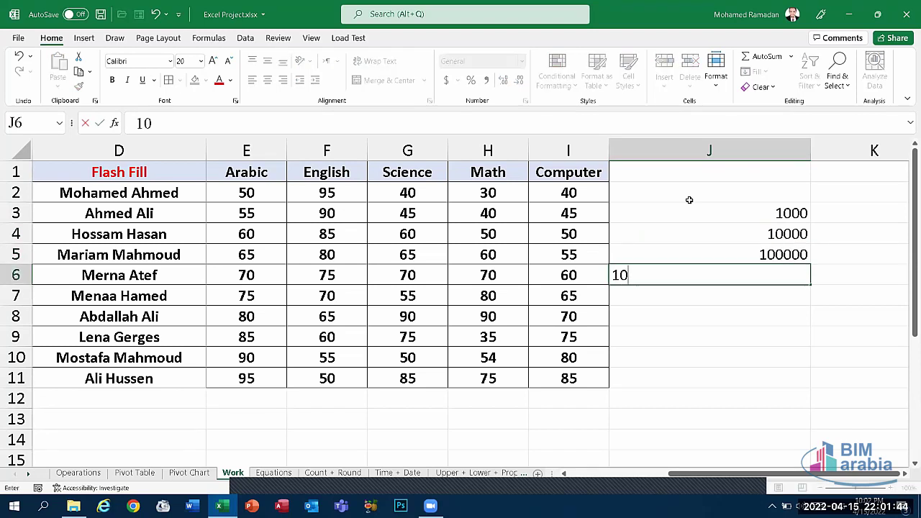
type("00000")
key("Return")
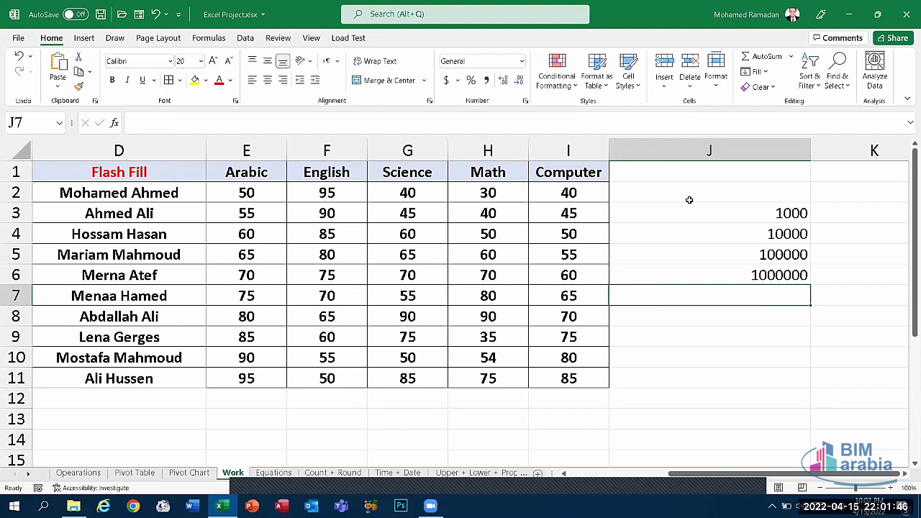
left_click_drag(688, 200, 689, 296)
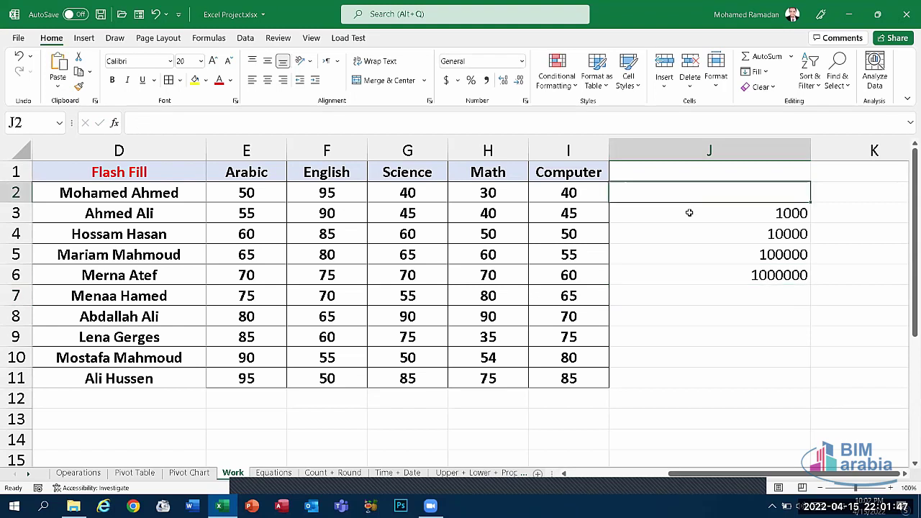
left_click(485, 83)
left_click(711, 289)
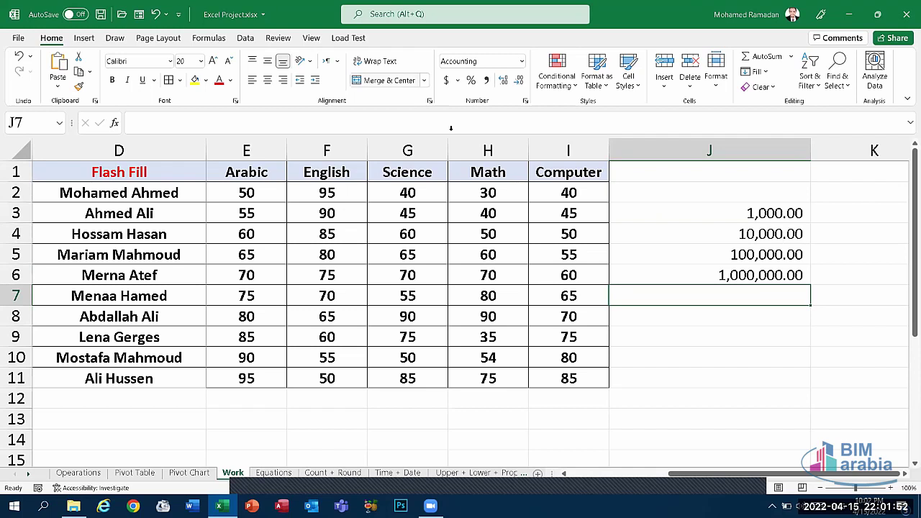
Add and then remove decimal places on J3, leaving it showing 1,000.0000
left_click(719, 215)
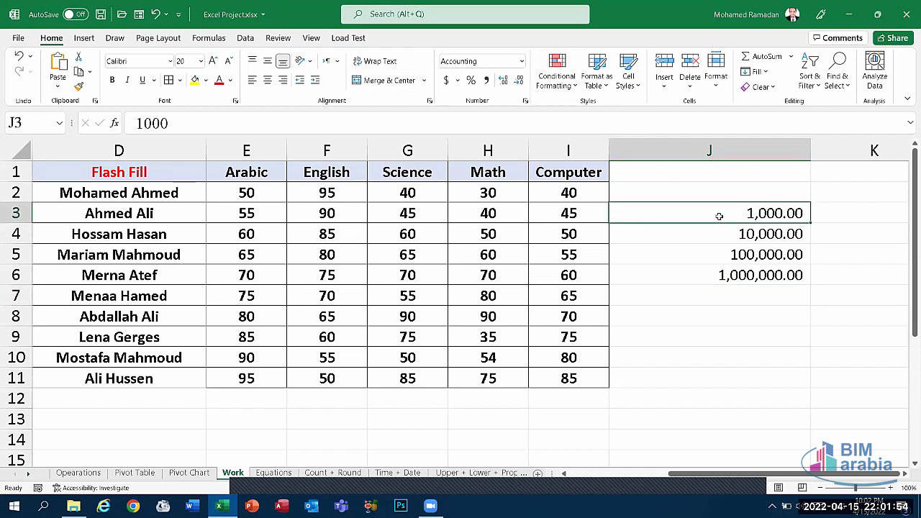
left_click(507, 82)
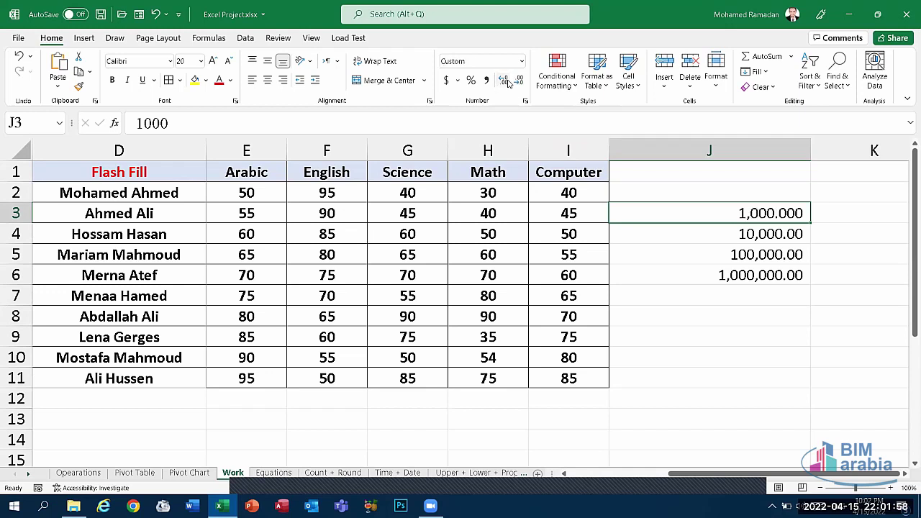
left_click(507, 82)
left_click(507, 81)
left_click(507, 81)
left_click(507, 81)
left_click(507, 81)
left_click(506, 82)
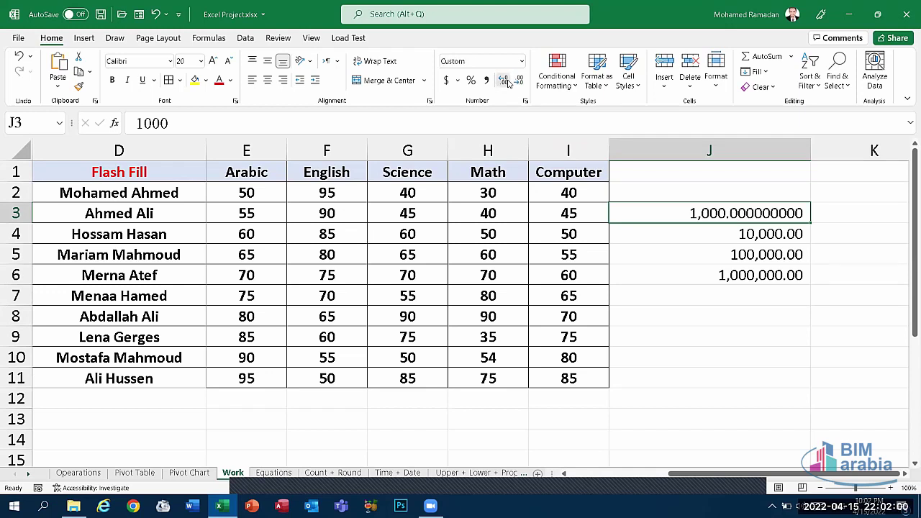
left_click(507, 81)
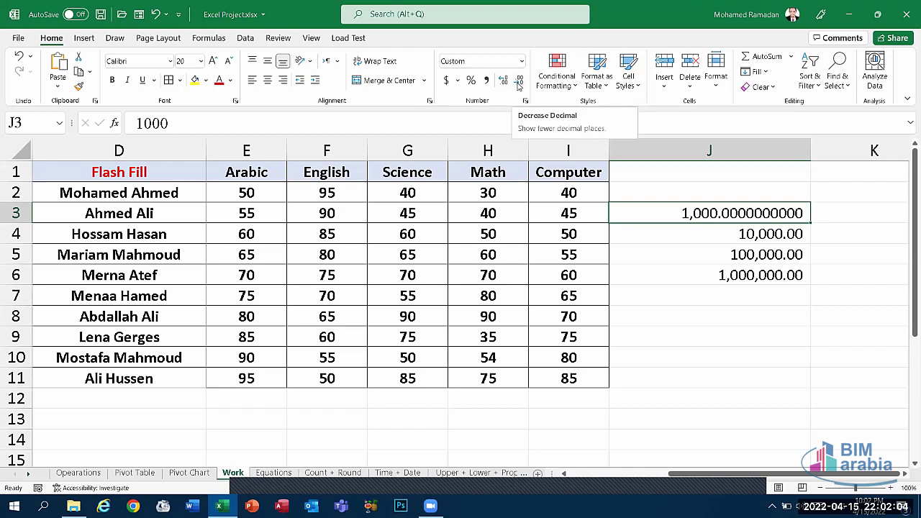
left_click(518, 82)
left_click(518, 81)
left_click(518, 82)
left_click(518, 81)
left_click(518, 82)
left_click(518, 82)
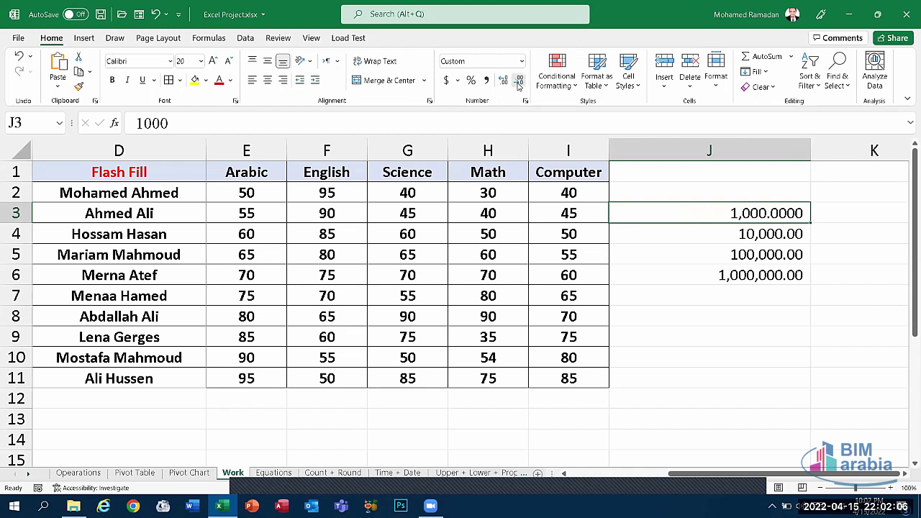
left_click(519, 82)
left_click(518, 81)
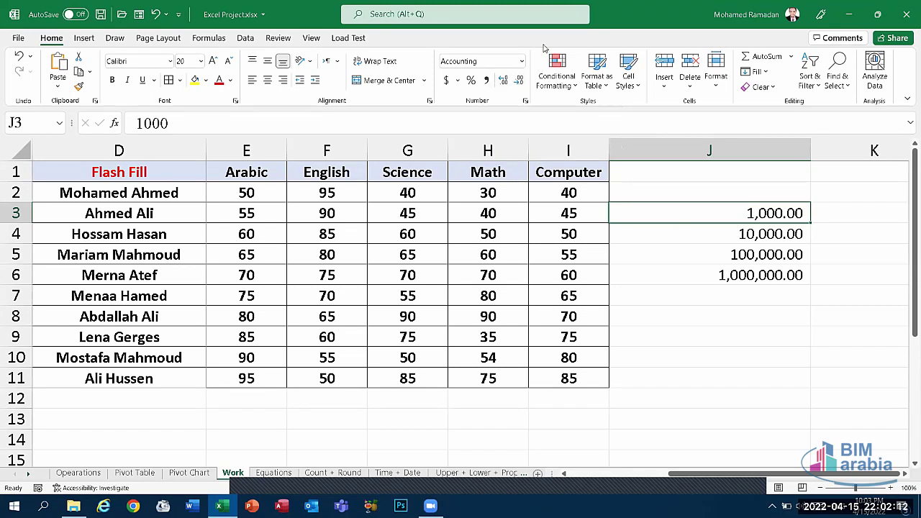
In the full number format settings, browse Currency symbols and leave the symbol as None
left_click(521, 65)
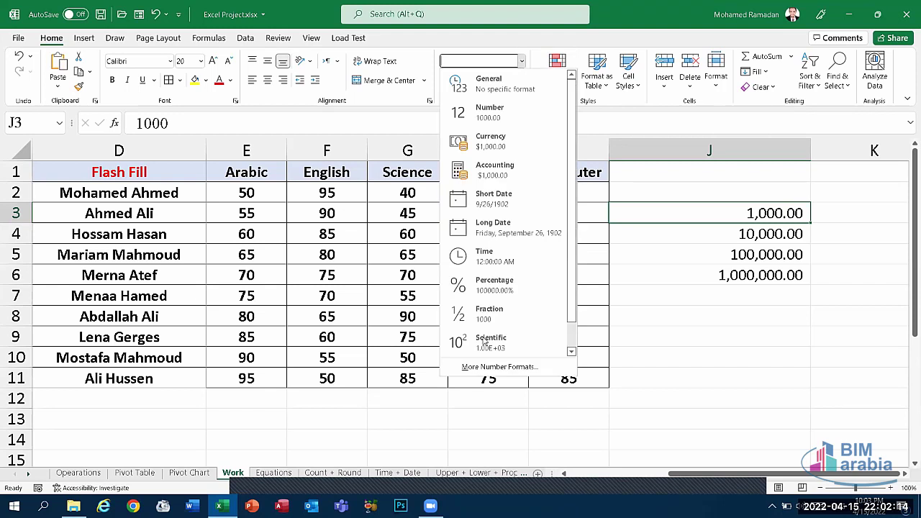
left_click(487, 368)
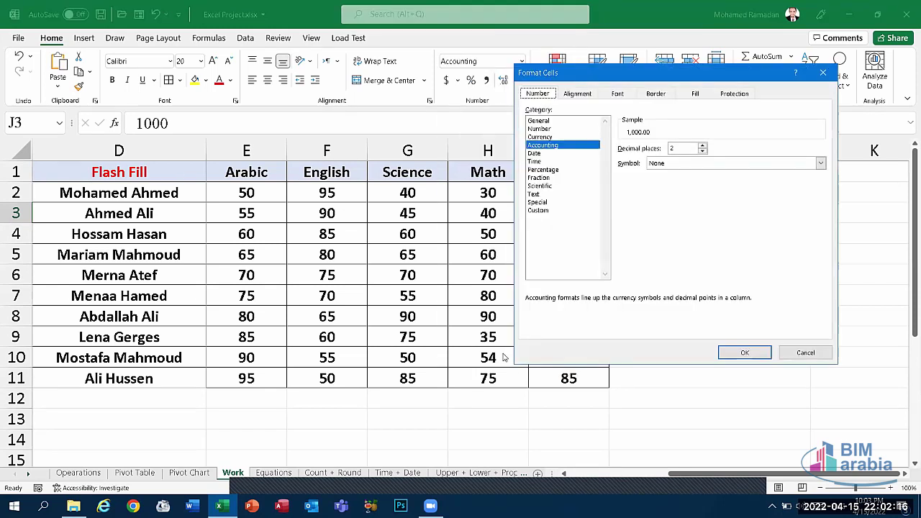
left_click(542, 137)
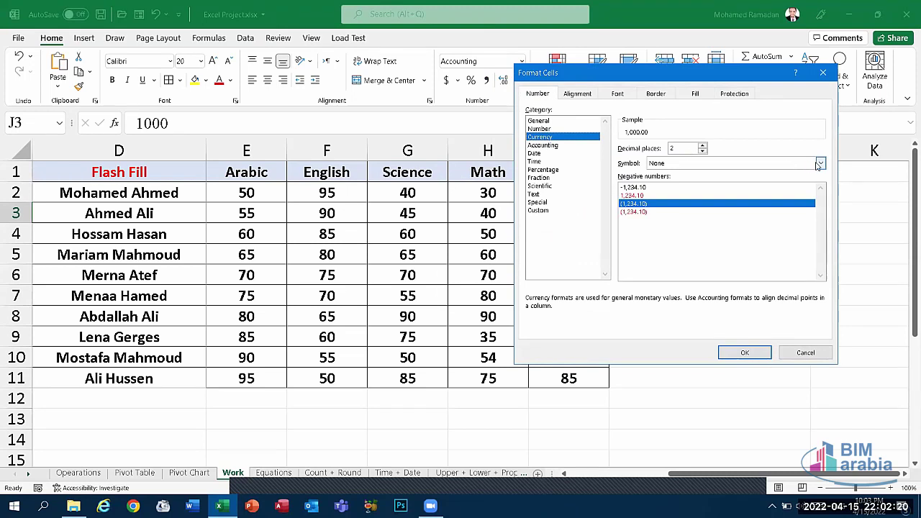
left_click(821, 163)
scroll(676, 261, "down", 5)
scroll(675, 261, "down", 5)
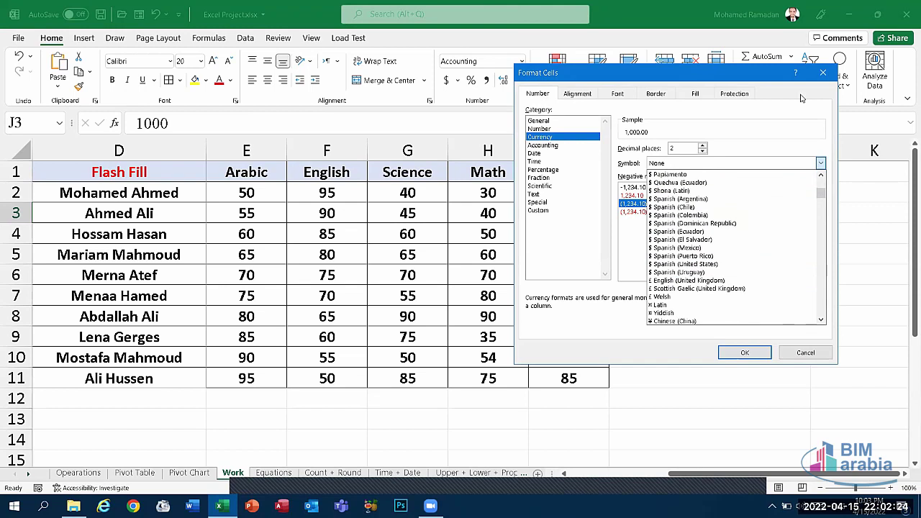
left_click(768, 133)
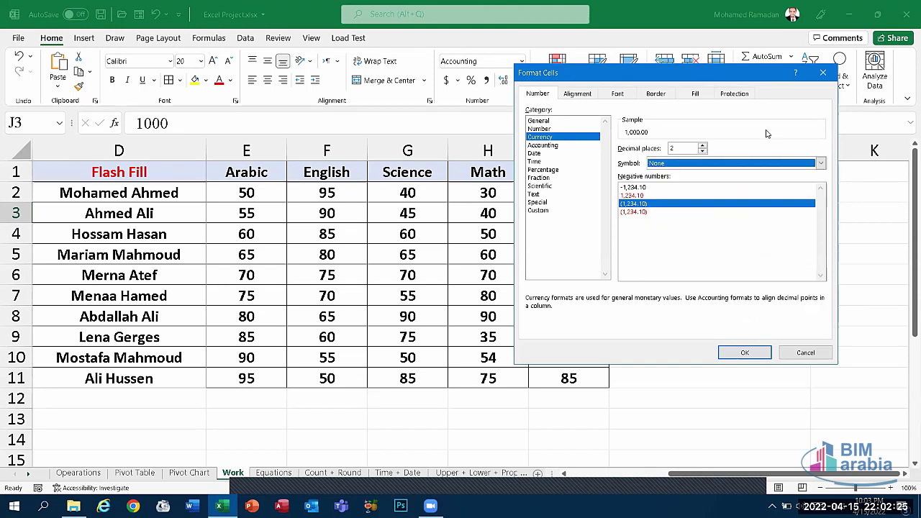
Format J3 as an Arabic (Algeria) Hijri date with month name, then select the sample values
left_click(538, 153)
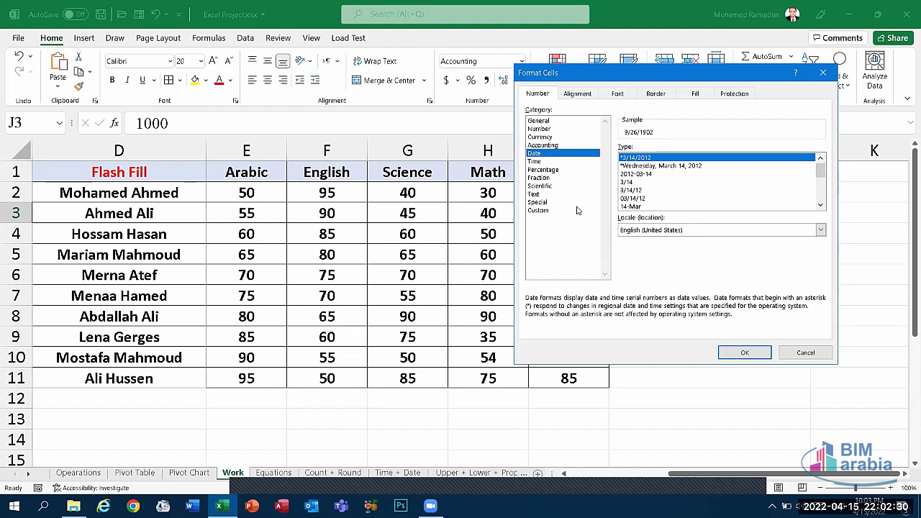
left_click(673, 230)
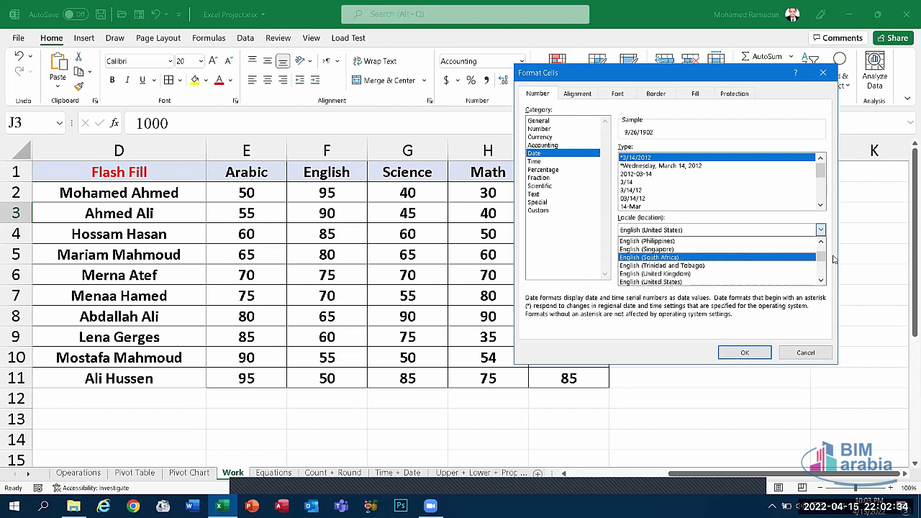
left_click_drag(820, 257, 821, 243)
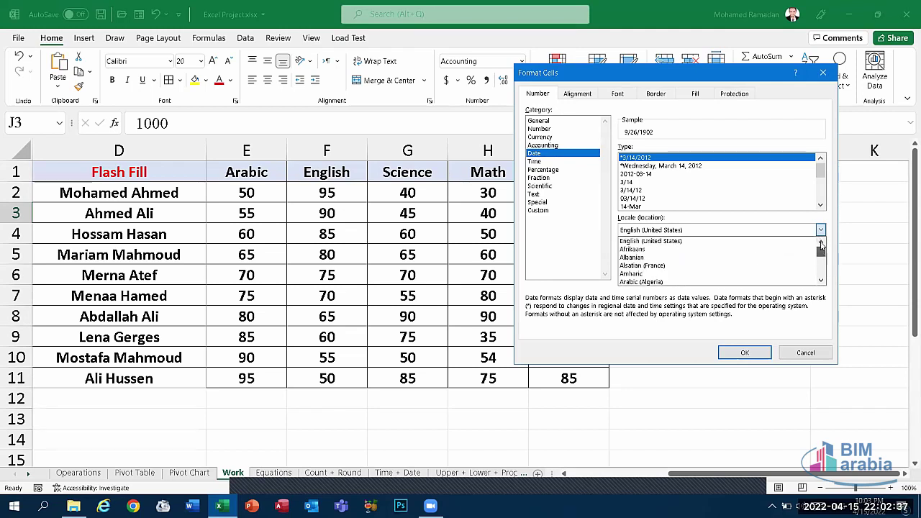
left_click(681, 281)
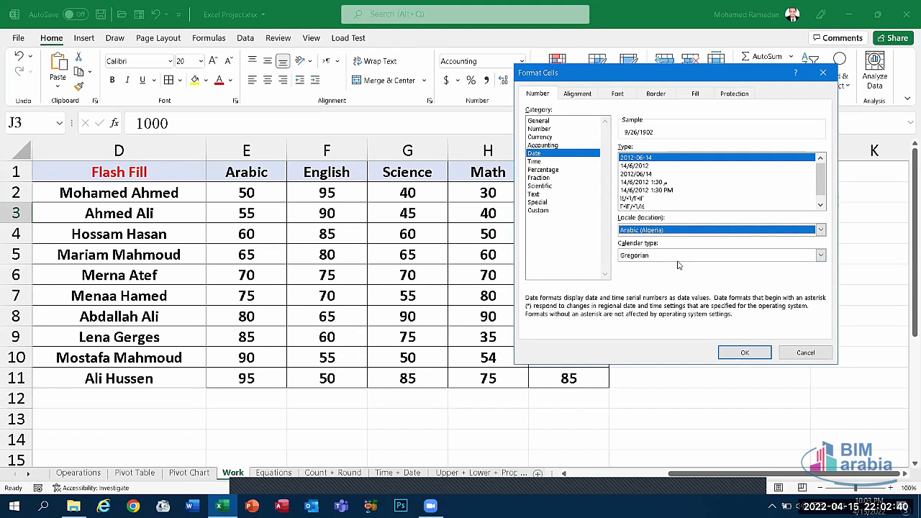
left_click(637, 257)
left_click(628, 306)
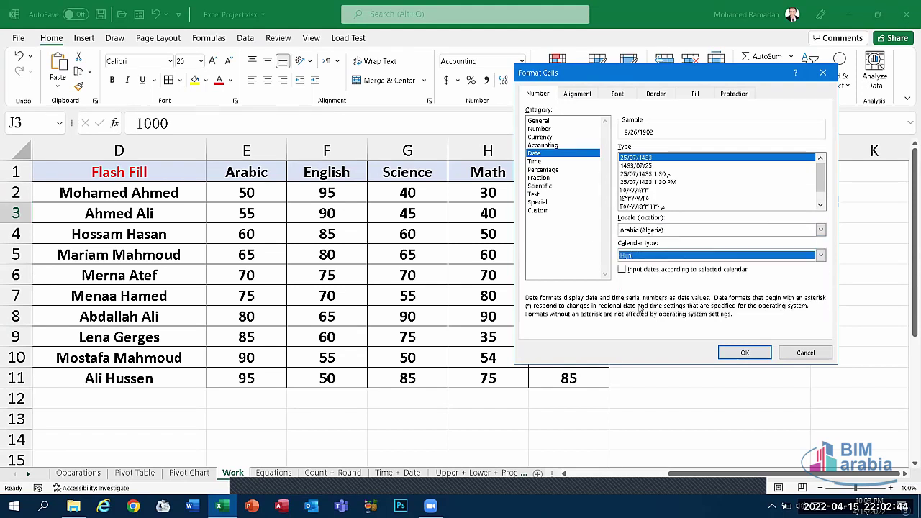
left_click(655, 199)
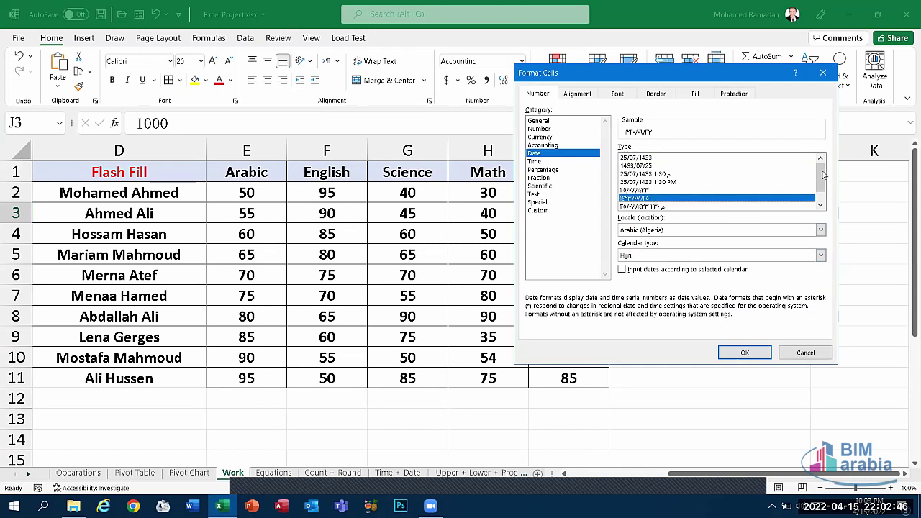
left_click_drag(821, 178, 821, 185)
left_click(645, 199)
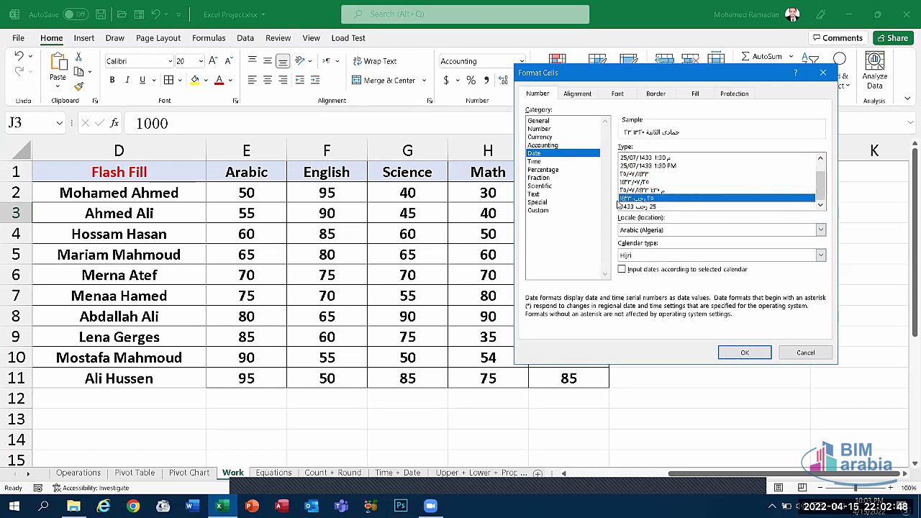
left_click(740, 355)
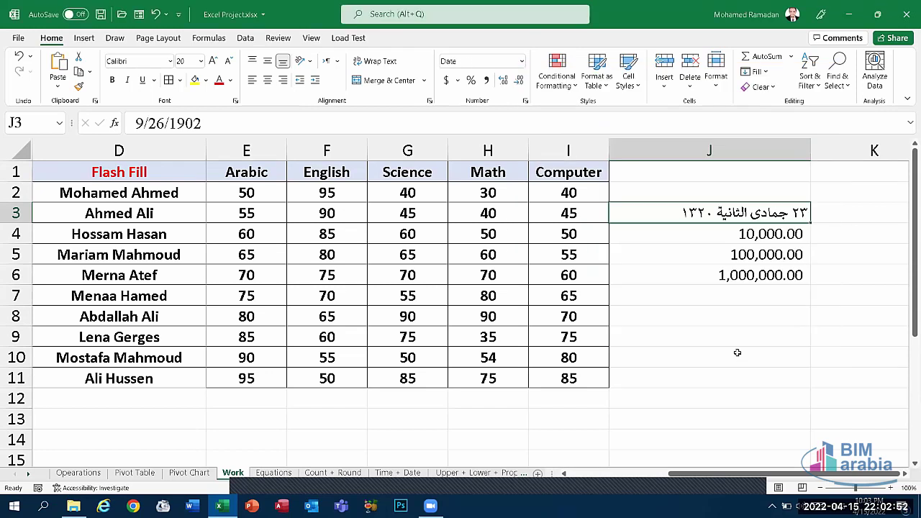
left_click_drag(734, 347, 705, 181)
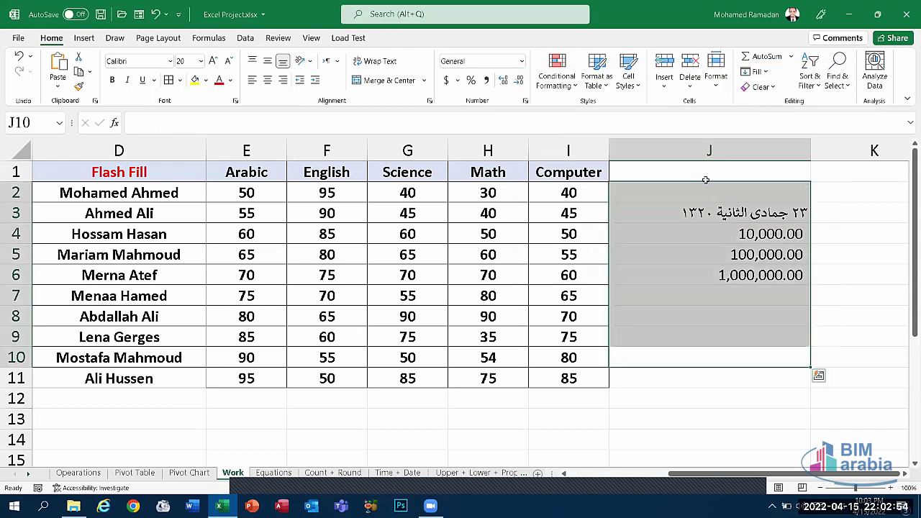
Clear the sample values from column J and enter 1 in J1 and 2 in J2
key("Delete")
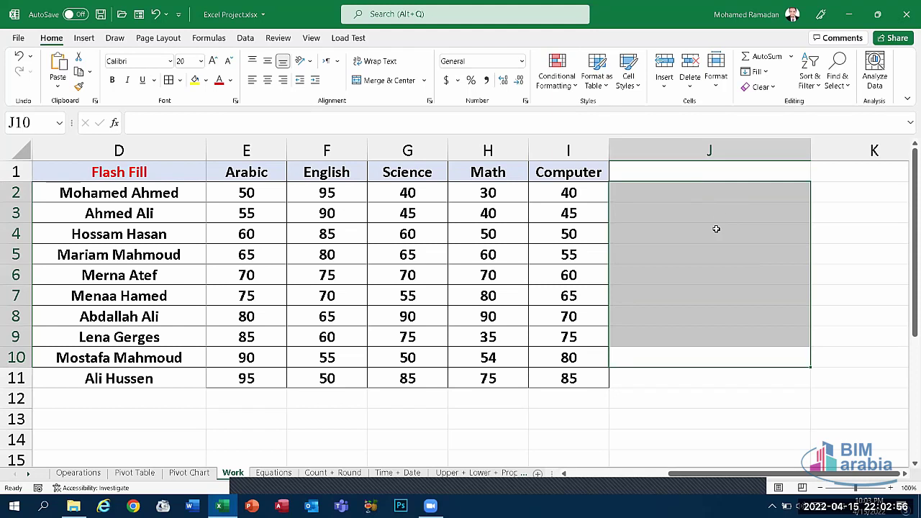
left_click(716, 226)
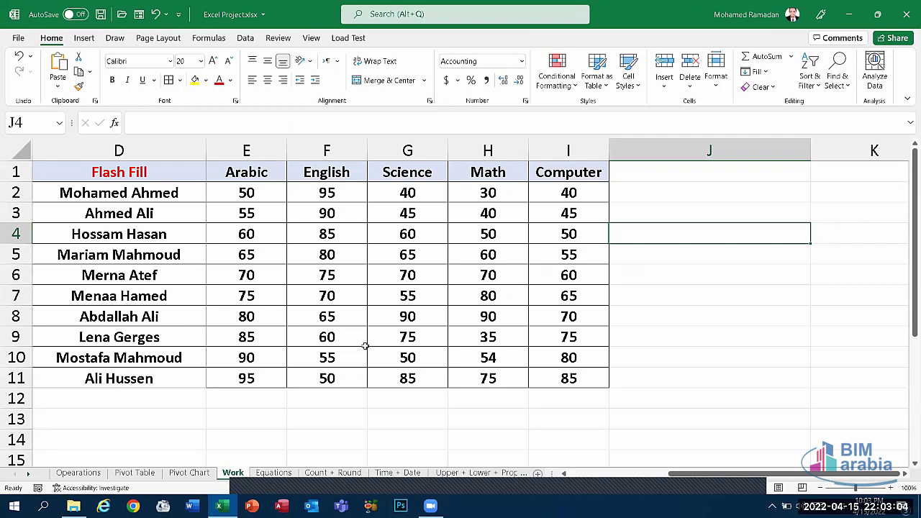
left_click(651, 173)
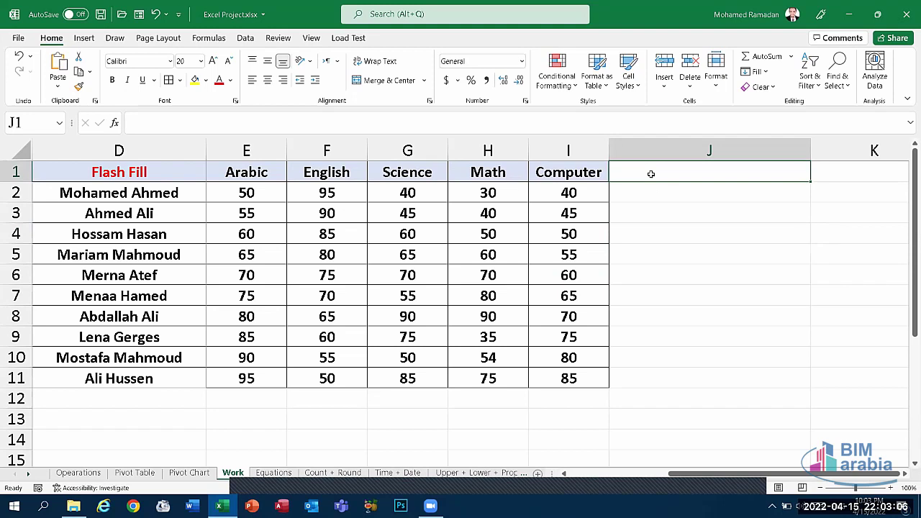
type("1")
key("Return")
type("2")
key("Return")
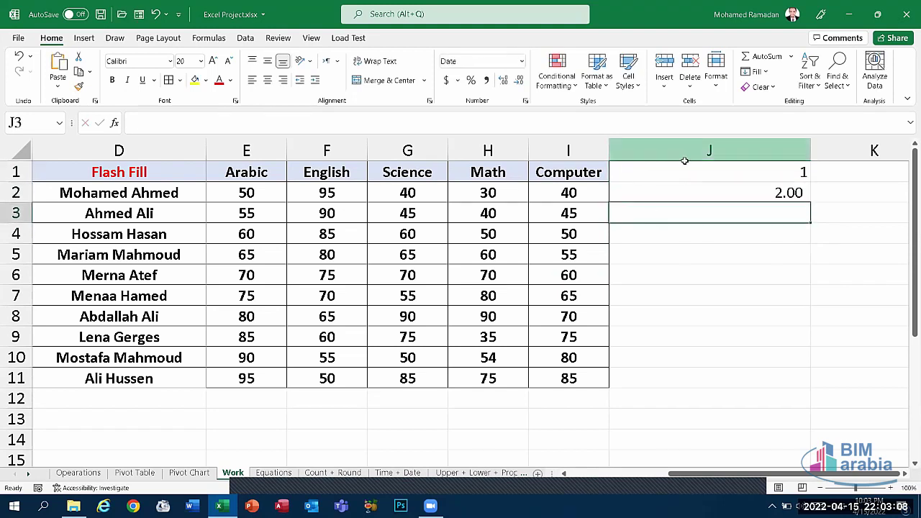
Set column J to General format, resize it, and extend the 1, 2 series downward
left_click(684, 160)
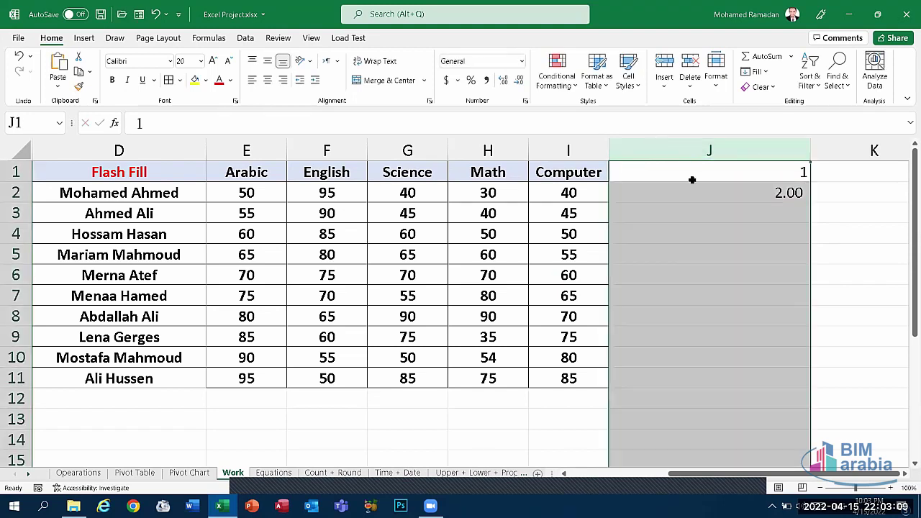
left_click(522, 61)
left_click(497, 77)
left_click(756, 235)
left_click(767, 170)
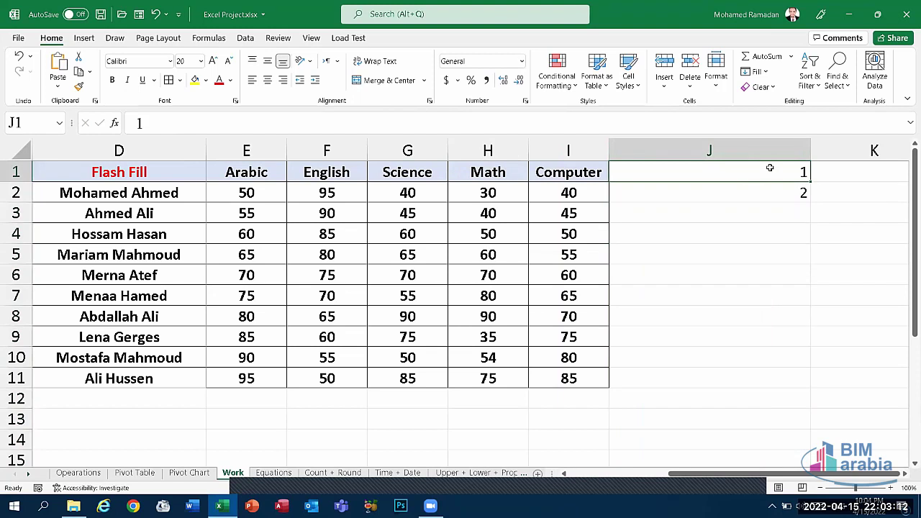
double_click(813, 141)
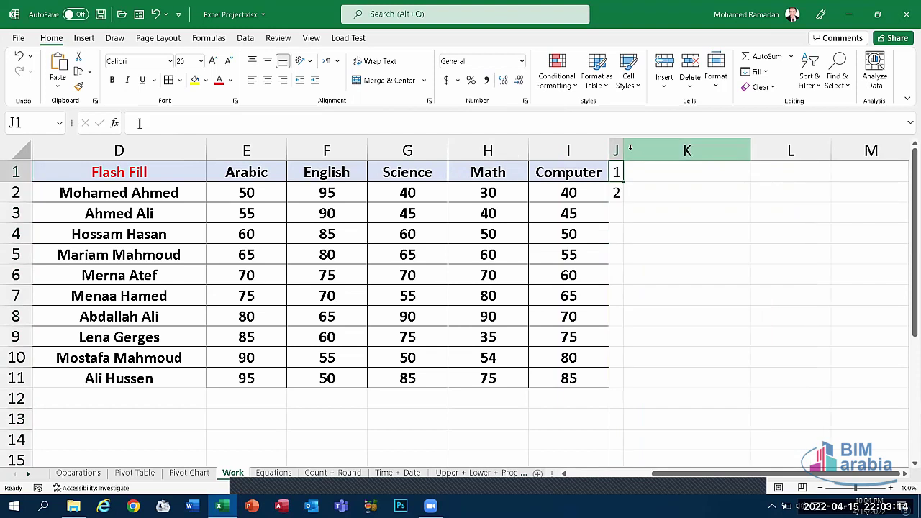
left_click_drag(624, 150, 727, 150)
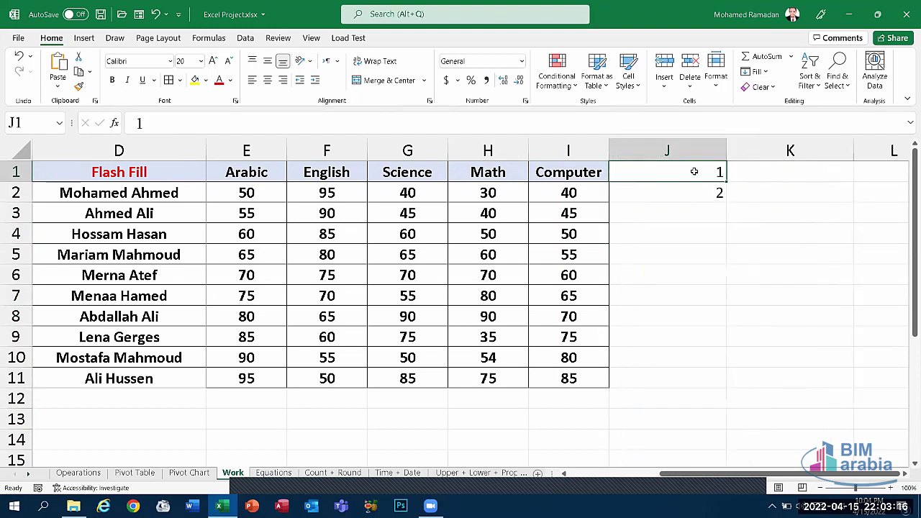
left_click_drag(695, 171, 695, 442)
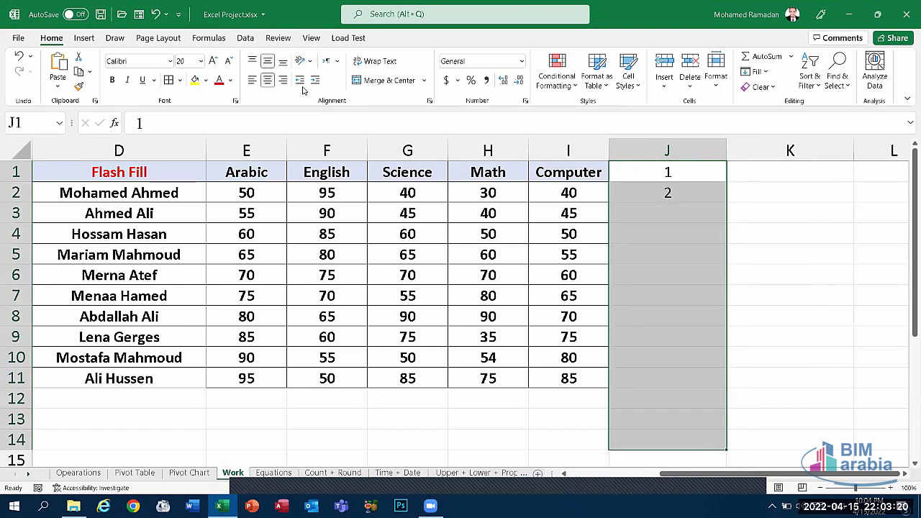
key("ctrl+z")
left_click_drag(716, 172, 683, 391)
Deselect the filled series, then reselect the numbers 1–11 in column J
left_click(669, 364)
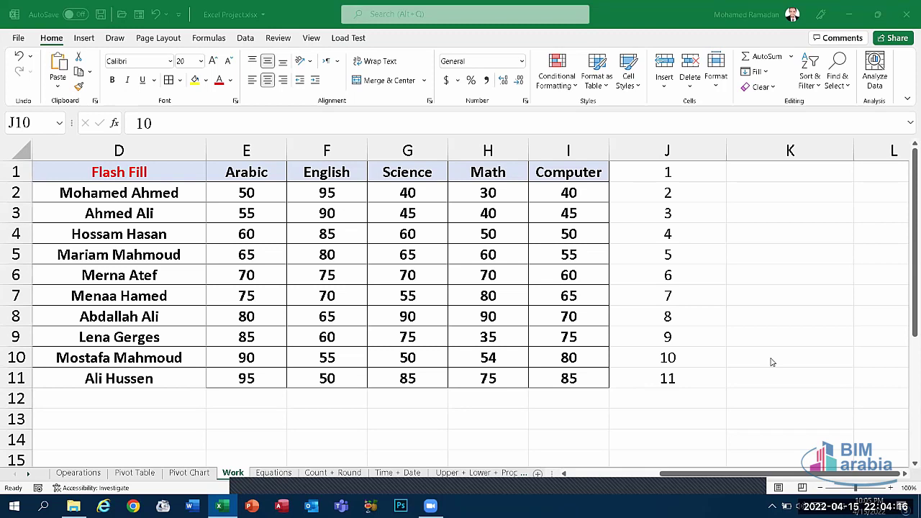
key("ctrl+v")
key("ctrl+shift+Up")
key("ctrl+shift+Up")
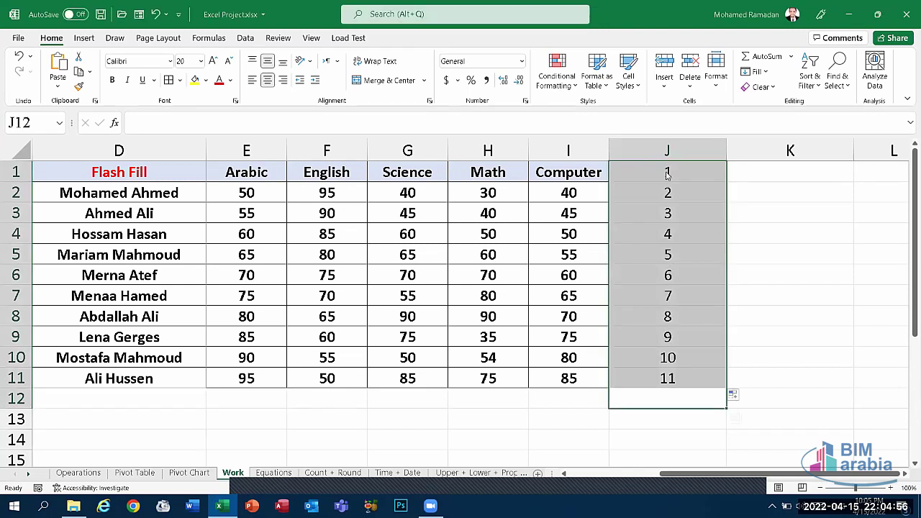
Select J1:J11 and start a Greater Than rule with threshold 8
left_click(667, 275)
left_click_drag(668, 172, 668, 376)
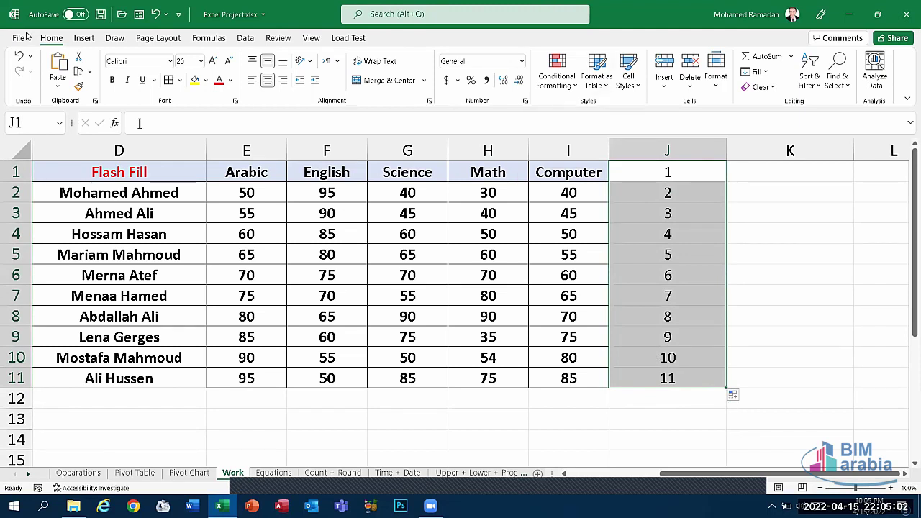
left_click(569, 78)
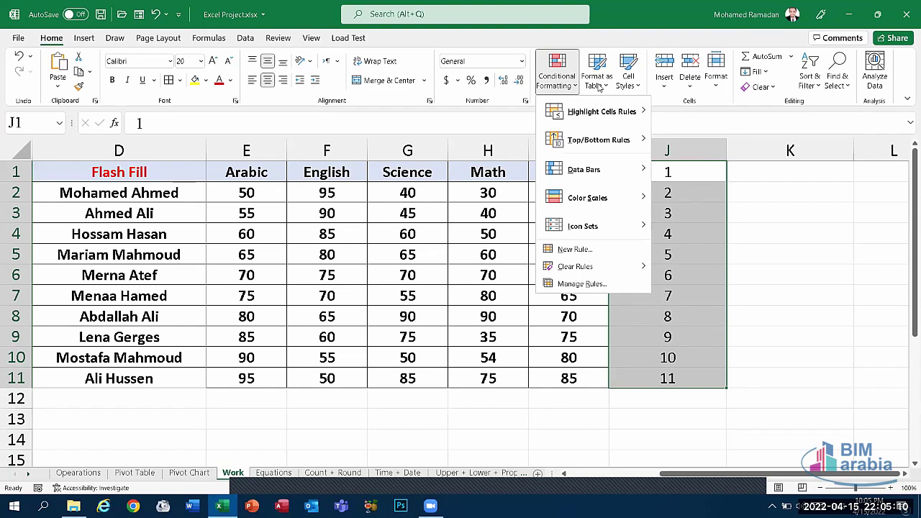
mouse_move(601, 111)
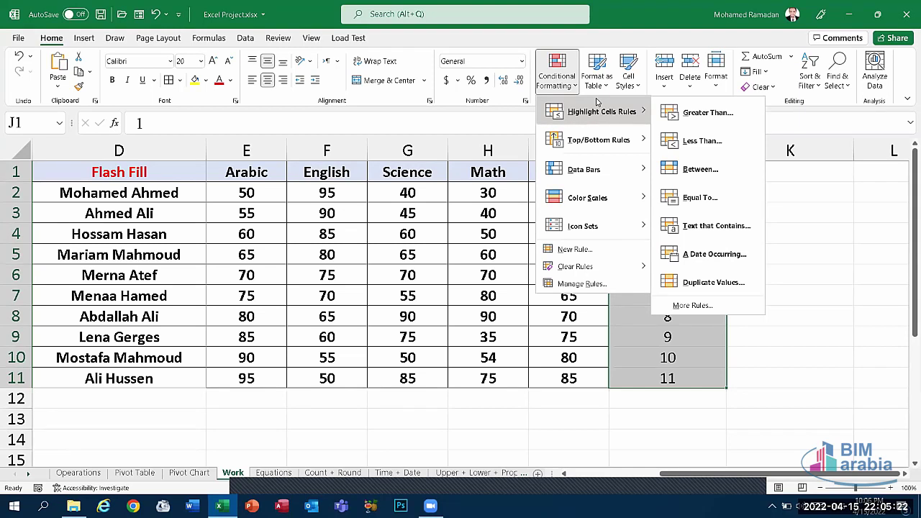
left_click(709, 114)
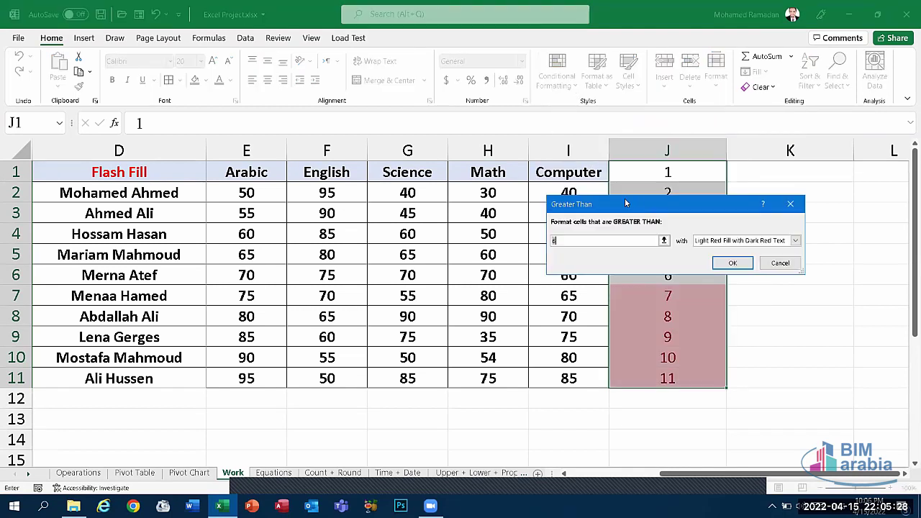
left_click_drag(625, 202, 381, 123)
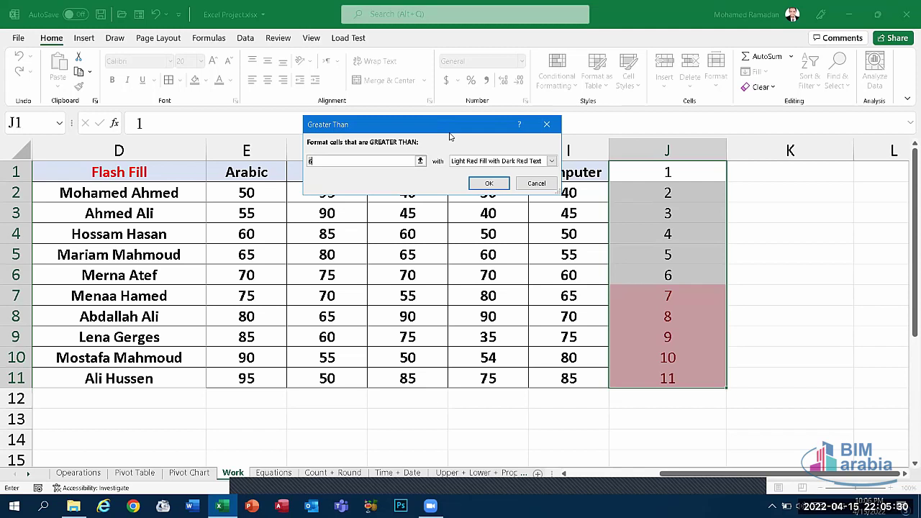
left_click_drag(450, 137, 462, 157)
left_click(337, 183)
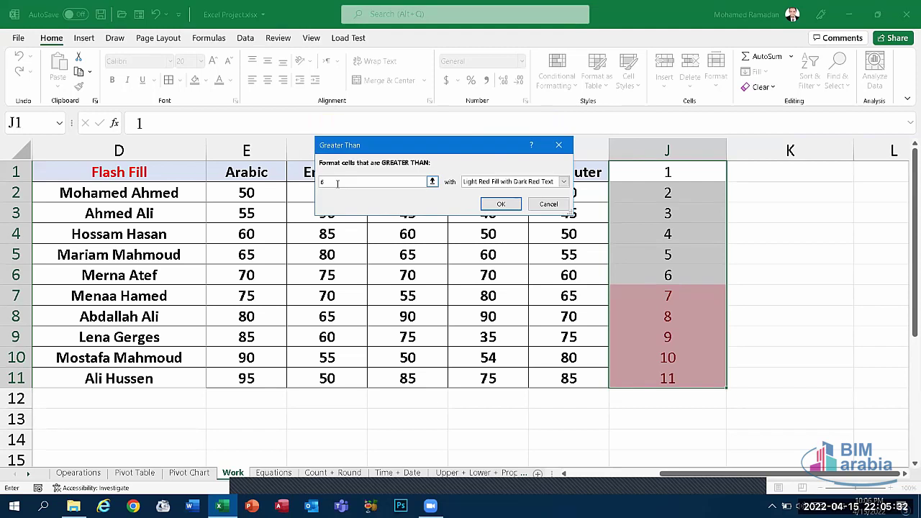
key("BackSpace")
type("8")
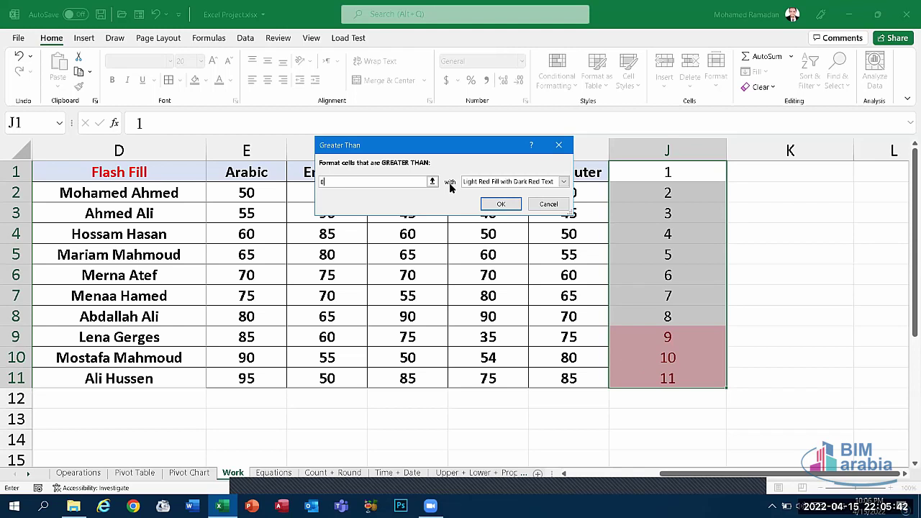
After trying yellow and custom dark orange, apply Green Fill with Dark Green Text
left_click(498, 185)
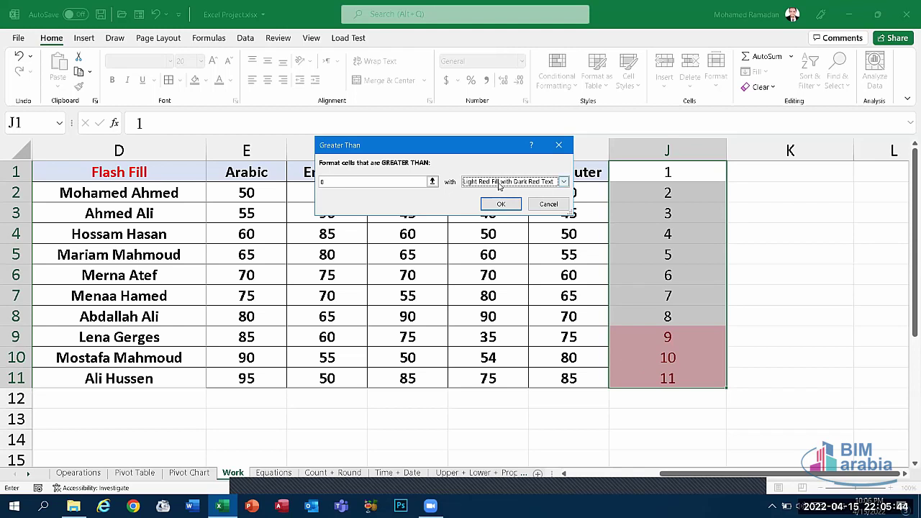
left_click(499, 182)
left_click(497, 197)
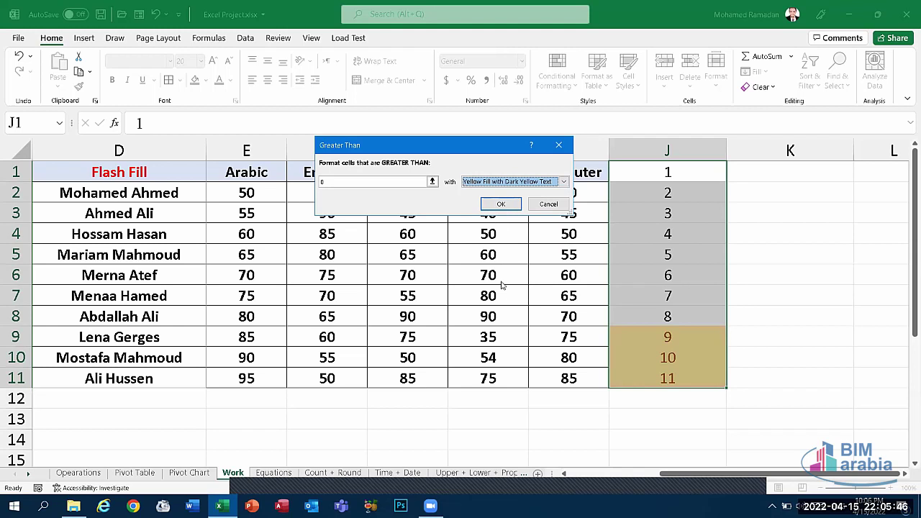
left_click(564, 181)
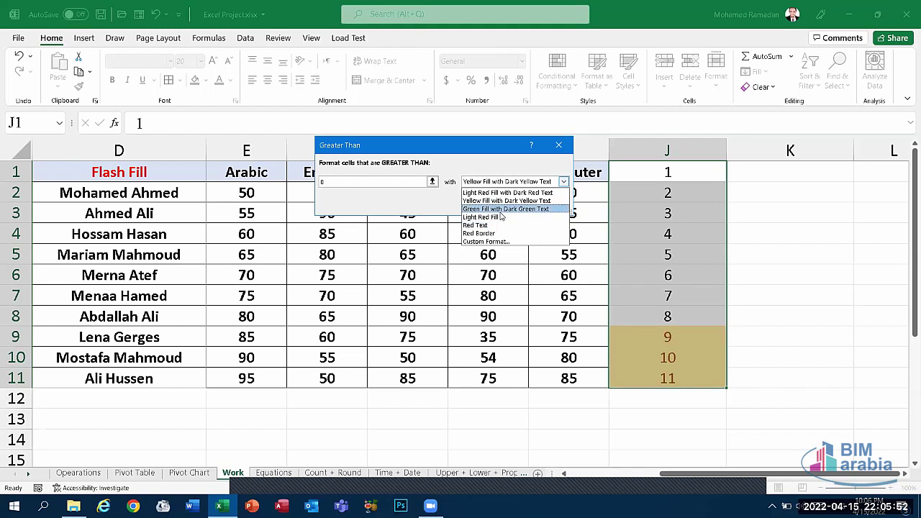
left_click(491, 242)
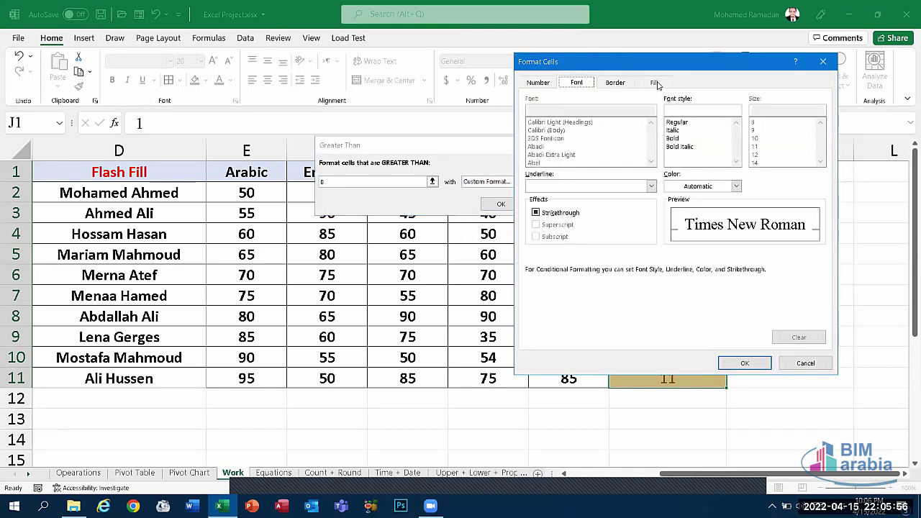
left_click(654, 83)
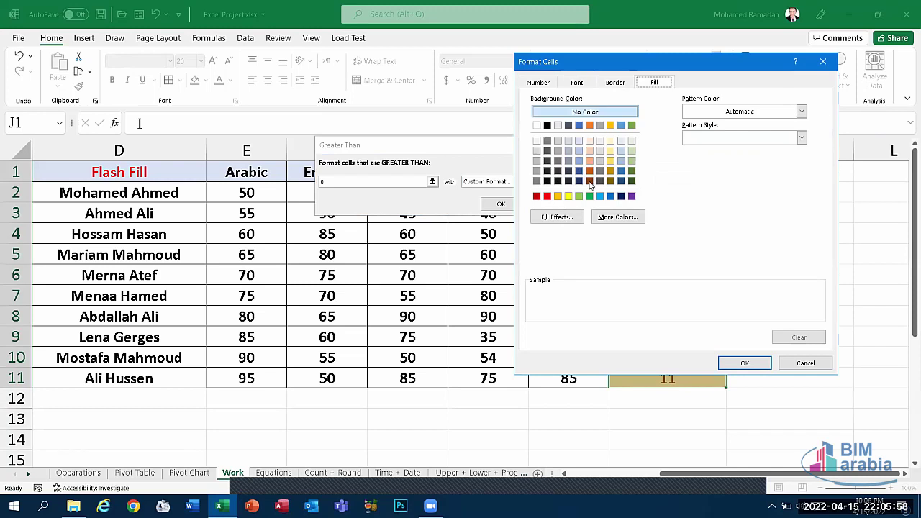
left_click(589, 170)
left_click(745, 363)
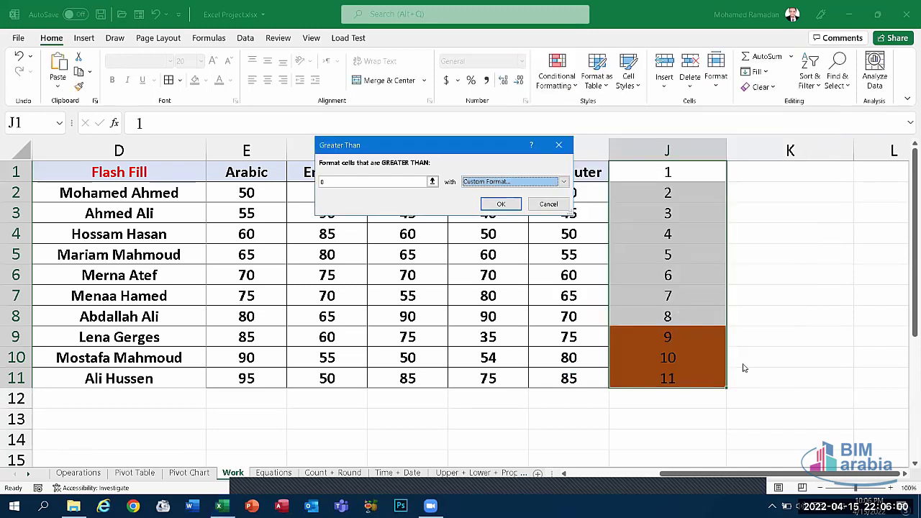
left_click(480, 182)
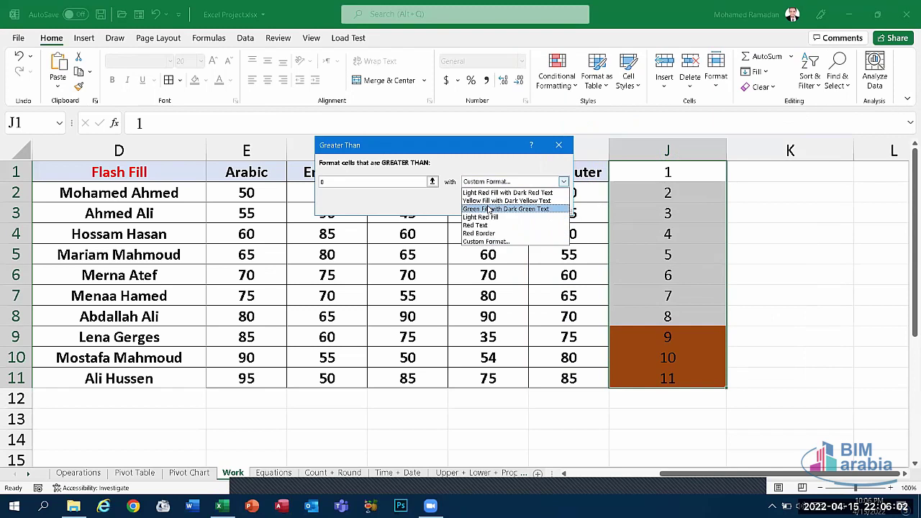
left_click(487, 208)
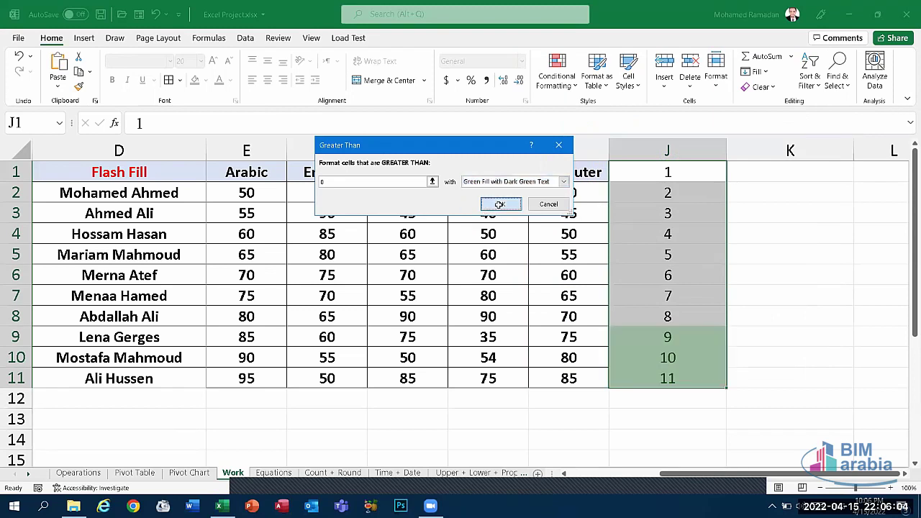
left_click(485, 207)
left_click(655, 295)
left_click_drag(664, 175, 667, 379)
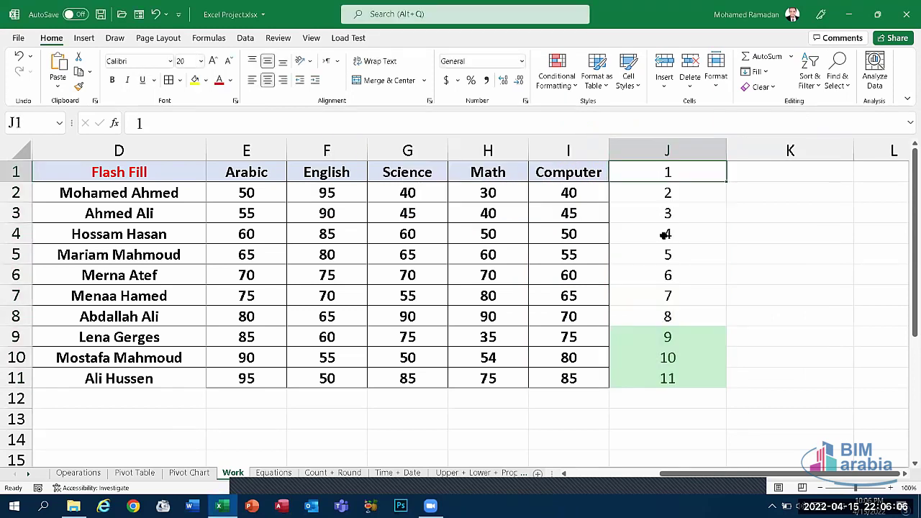
Add a Less Than 3 highlight rule to column J with the default light red style
left_click(554, 75)
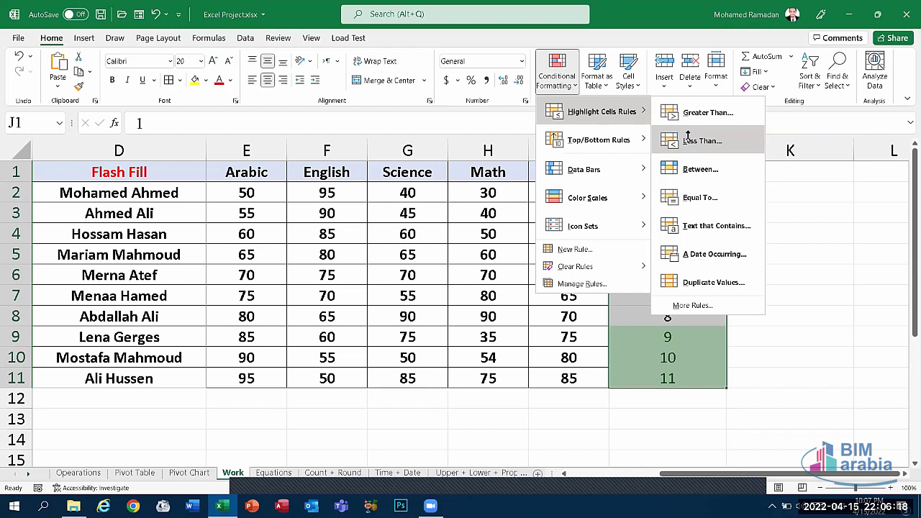
left_click(688, 140)
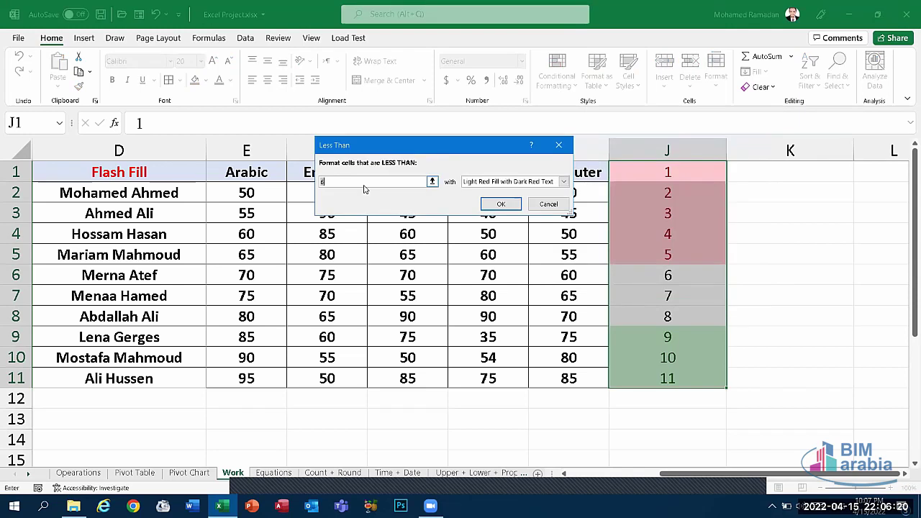
type("3")
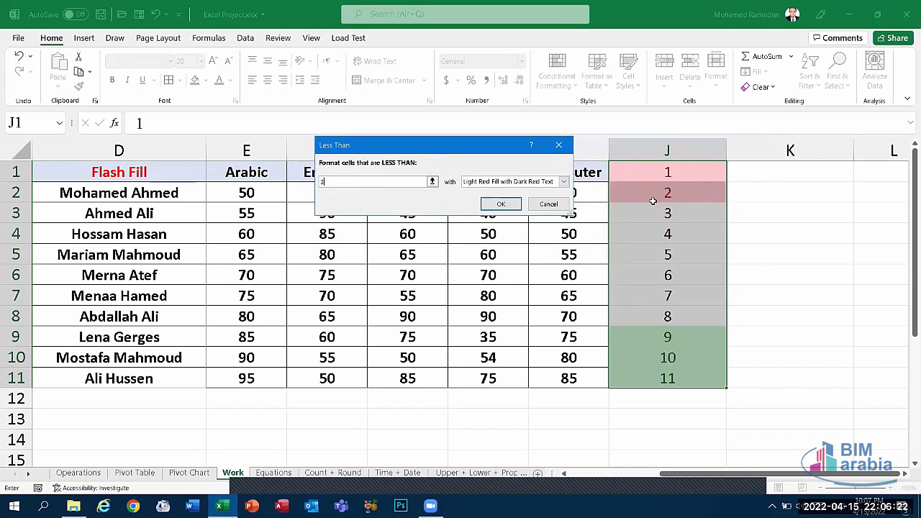
left_click(510, 209)
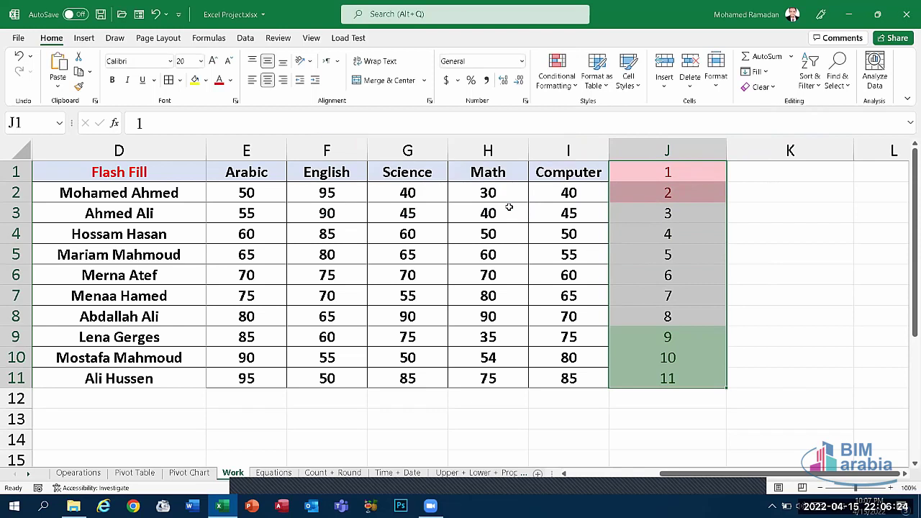
Add a Between 3 and 6 rule with Yellow Fill with Dark Yellow Text
left_click(558, 79)
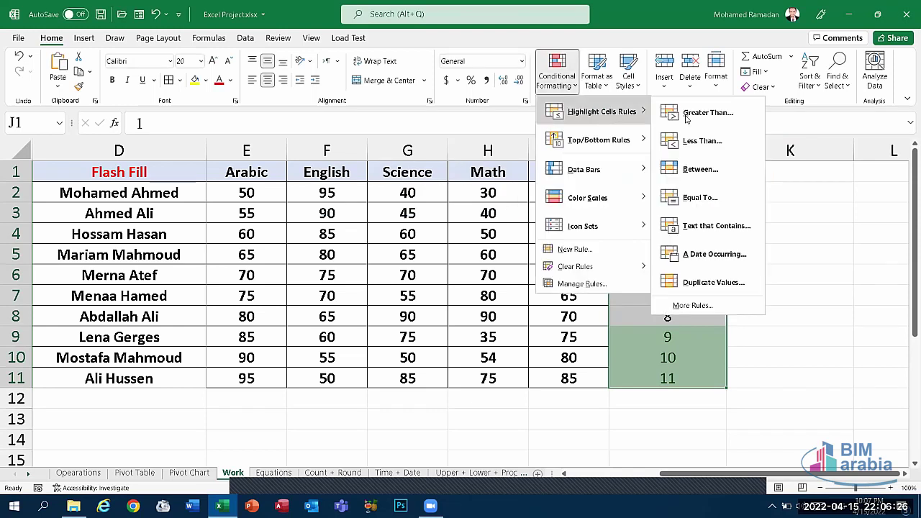
left_click(701, 168)
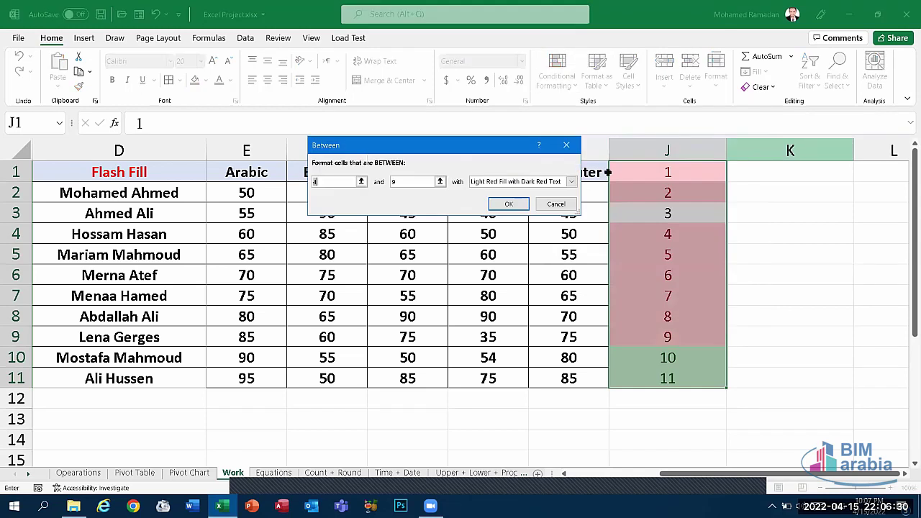
left_click_drag(493, 150, 428, 142)
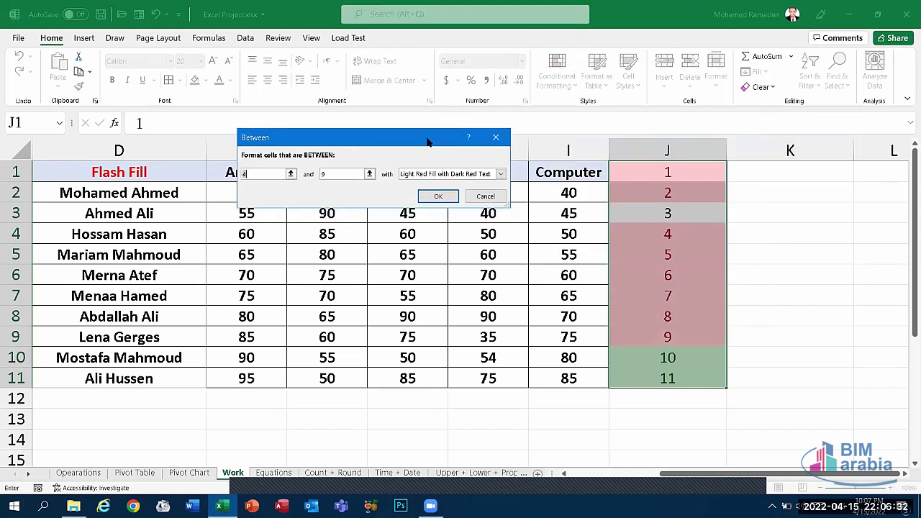
type("3")
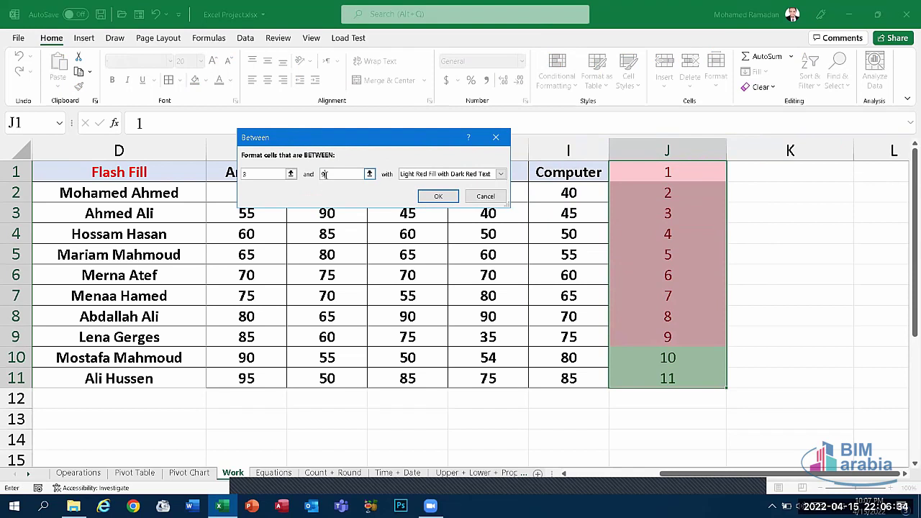
type("6")
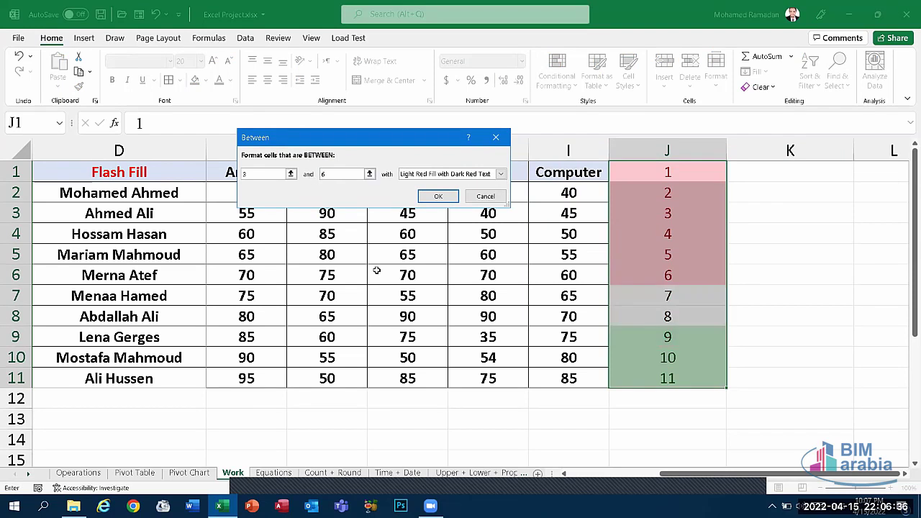
left_click(500, 173)
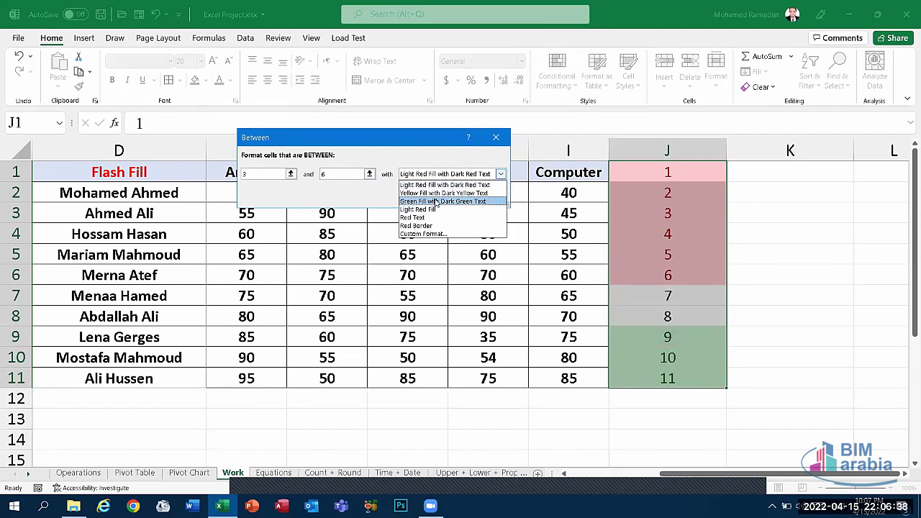
left_click(442, 193)
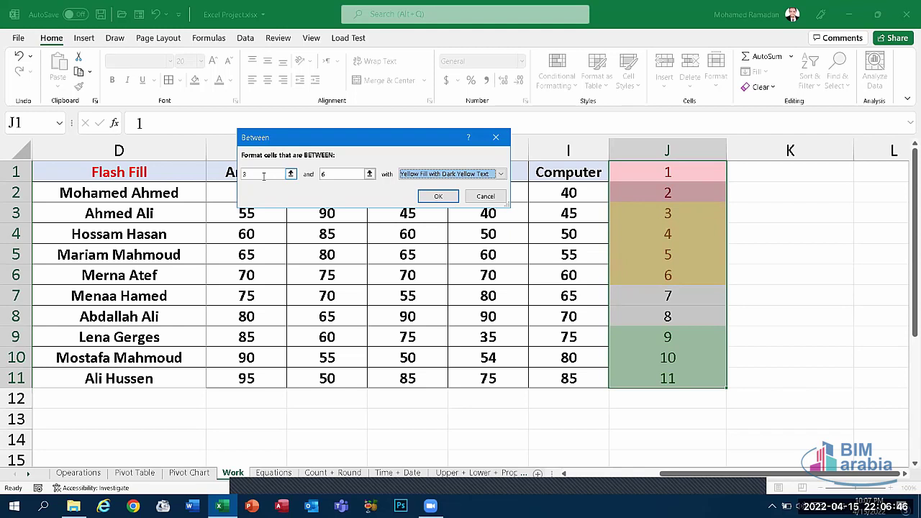
left_click(436, 195)
left_click(559, 87)
mouse_move(602, 112)
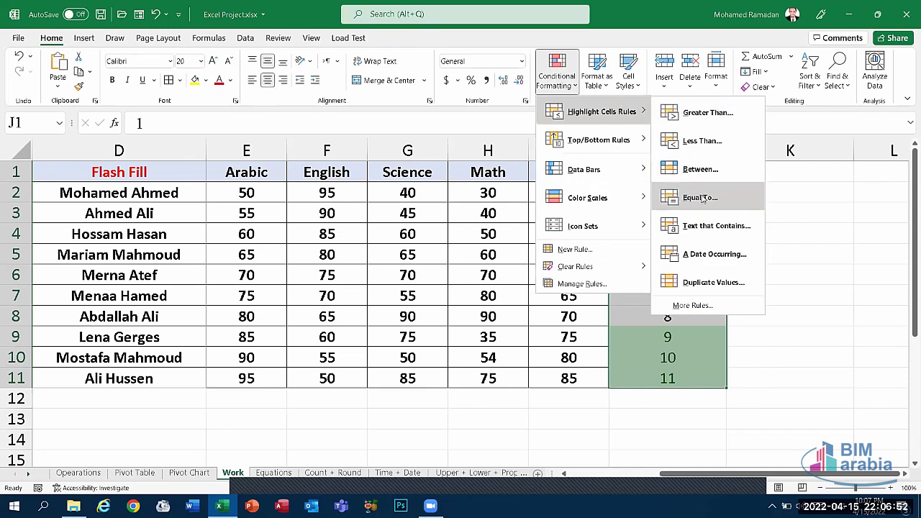
Add an Equal To 8 rule using a custom dark blue fill, then deselect column J
left_click(702, 198)
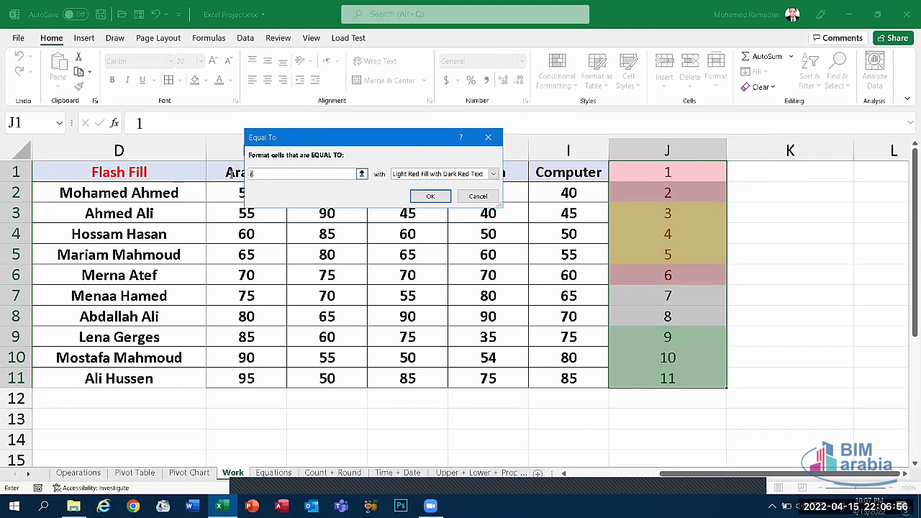
type("8")
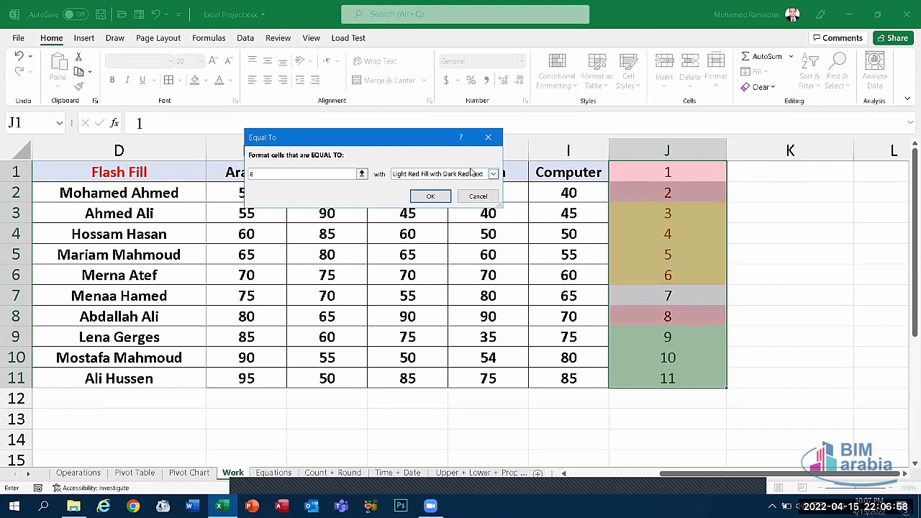
left_click(471, 176)
left_click(415, 234)
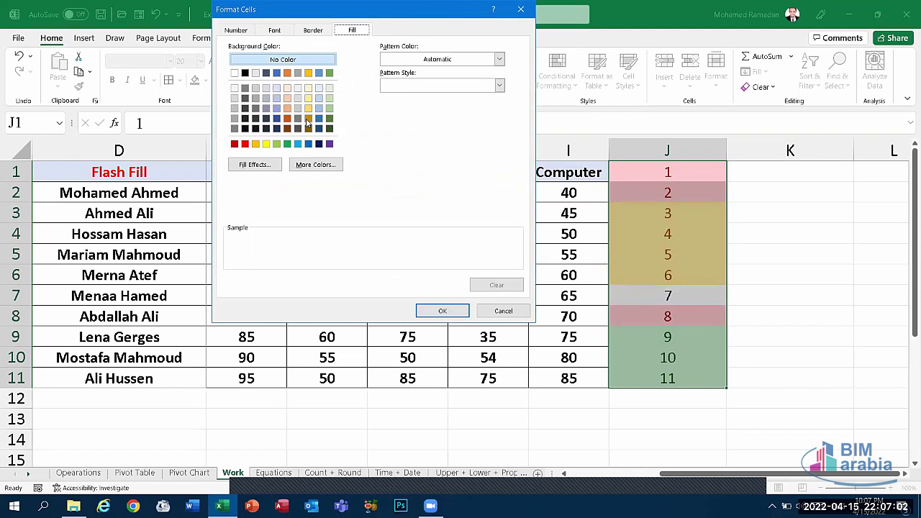
left_click(276, 118)
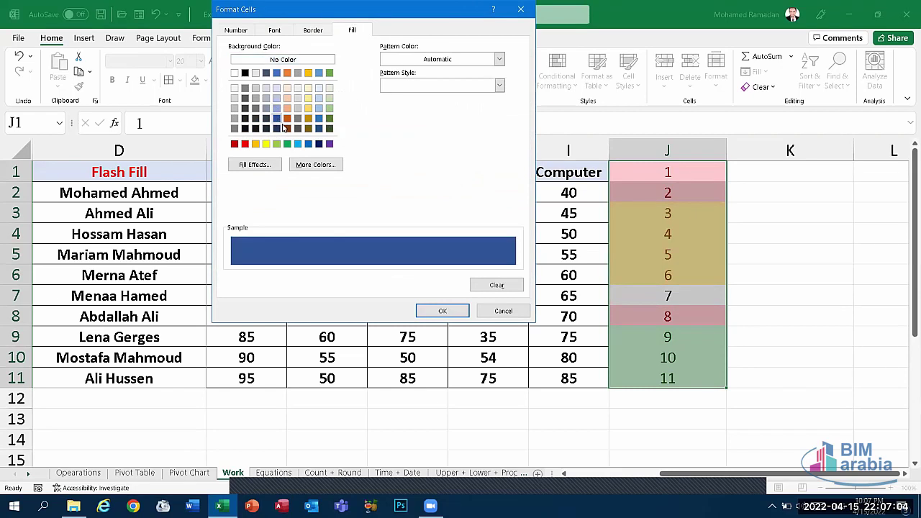
left_click(437, 315)
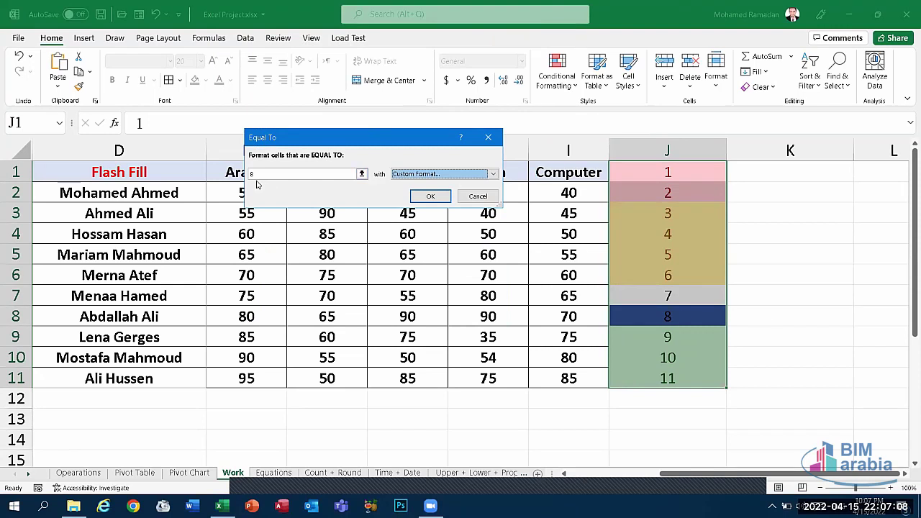
left_click(430, 196)
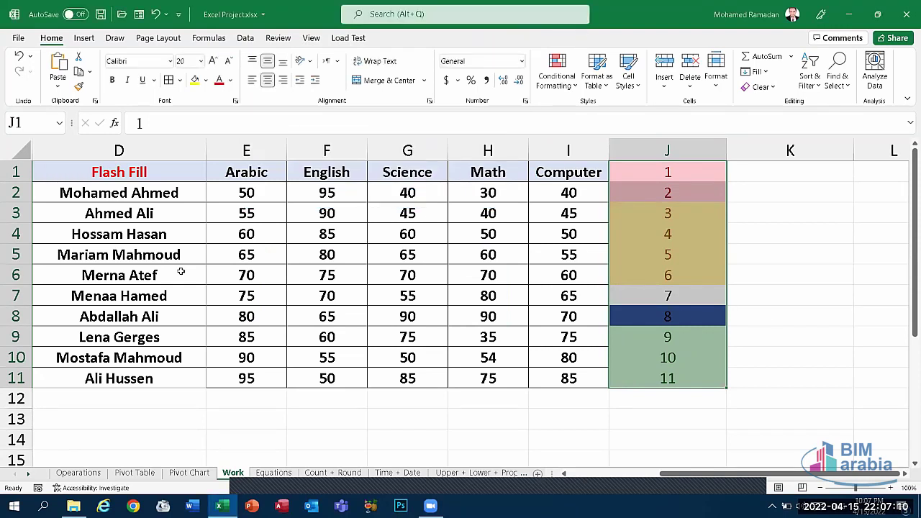
left_click(179, 272)
left_click_drag(123, 192, 119, 379)
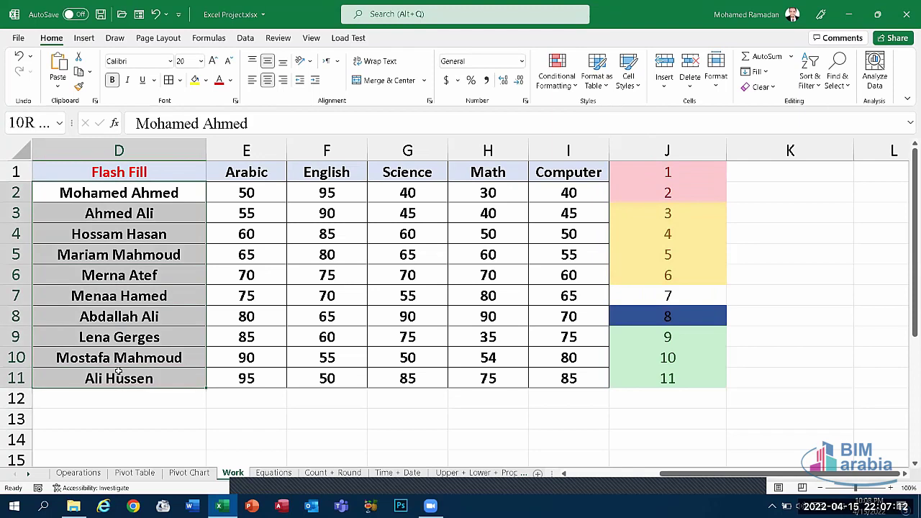
left_click(560, 68)
mouse_move(597, 112)
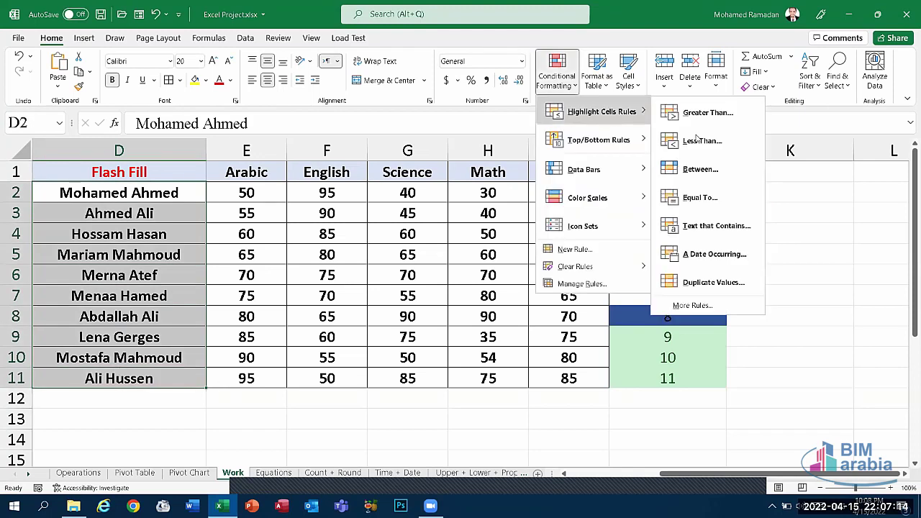
left_click(700, 197)
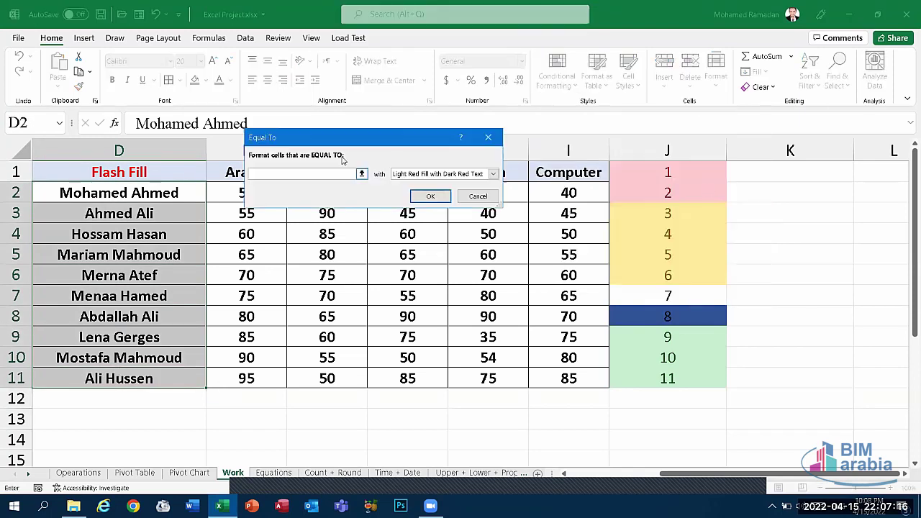
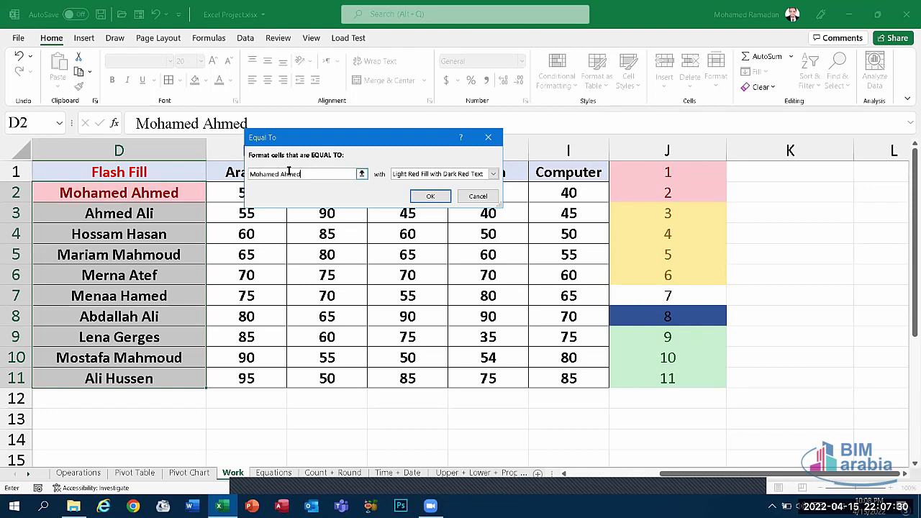
left_click_drag(303, 174, 191, 180)
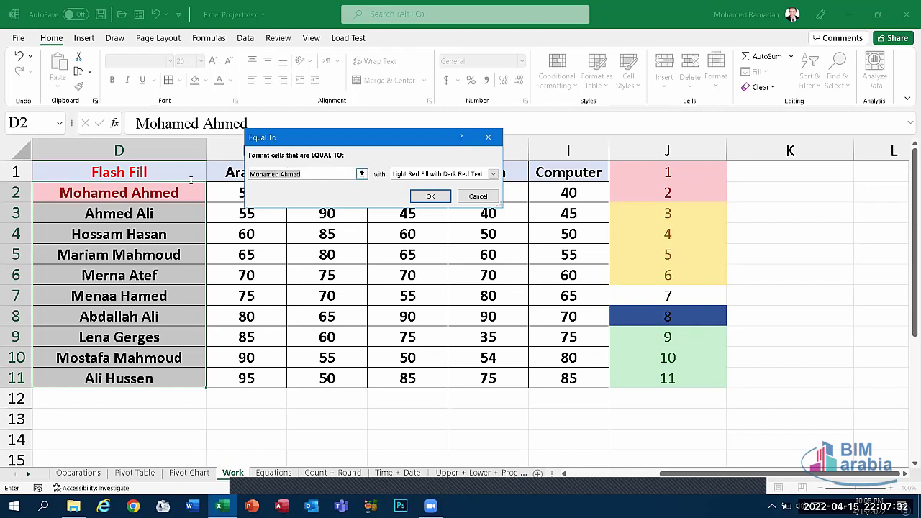
left_click(477, 196)
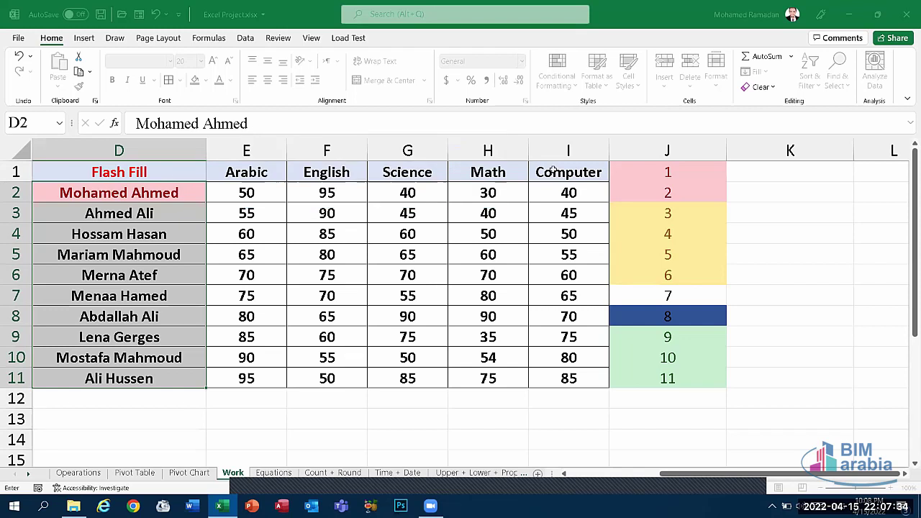
left_click(684, 256)
left_click(556, 76)
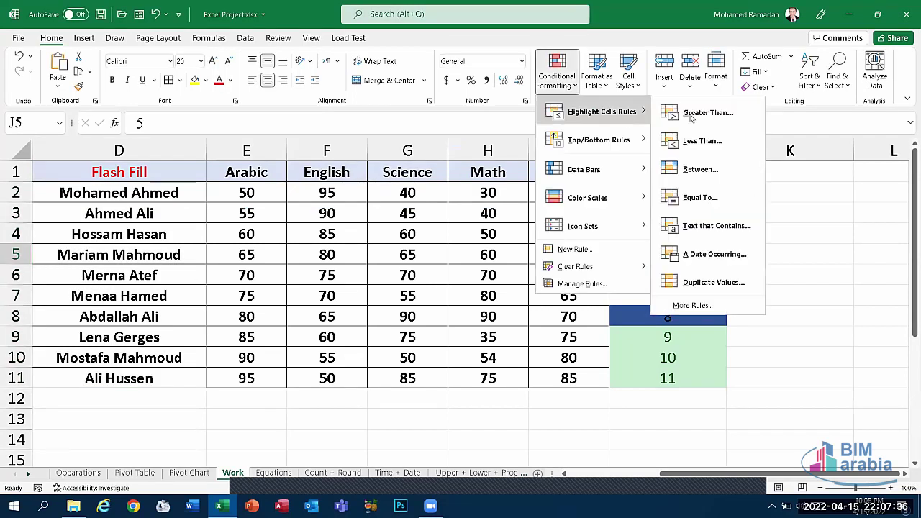
left_click(373, 230)
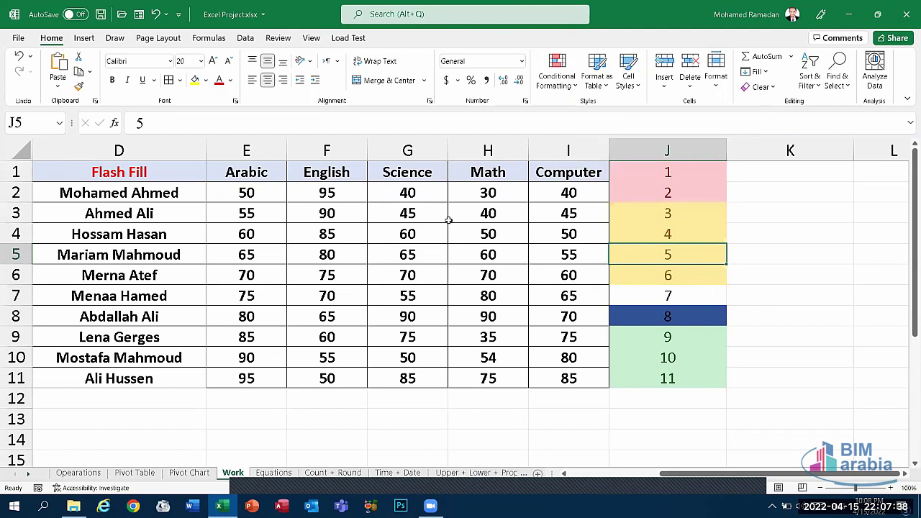
left_click_drag(172, 193, 177, 379)
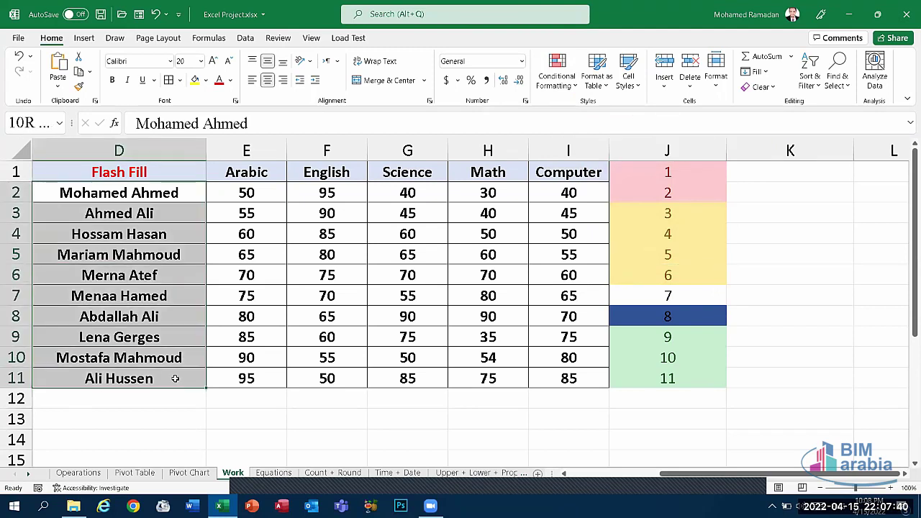
left_click(558, 79)
mouse_move(591, 111)
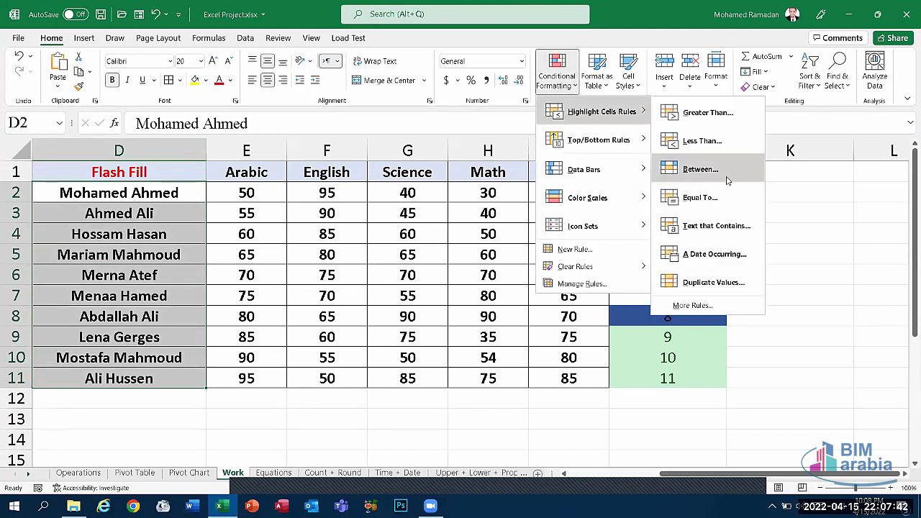
left_click(712, 227)
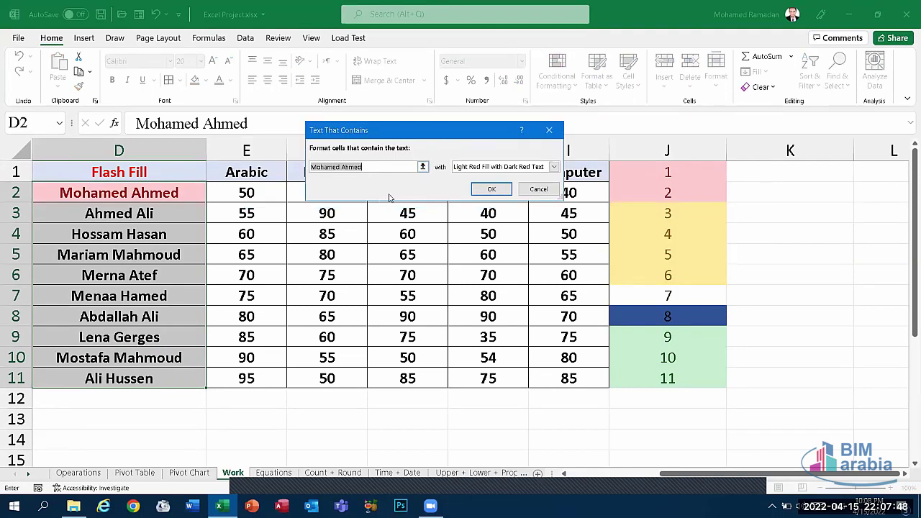
left_click(537, 190)
left_click(572, 85)
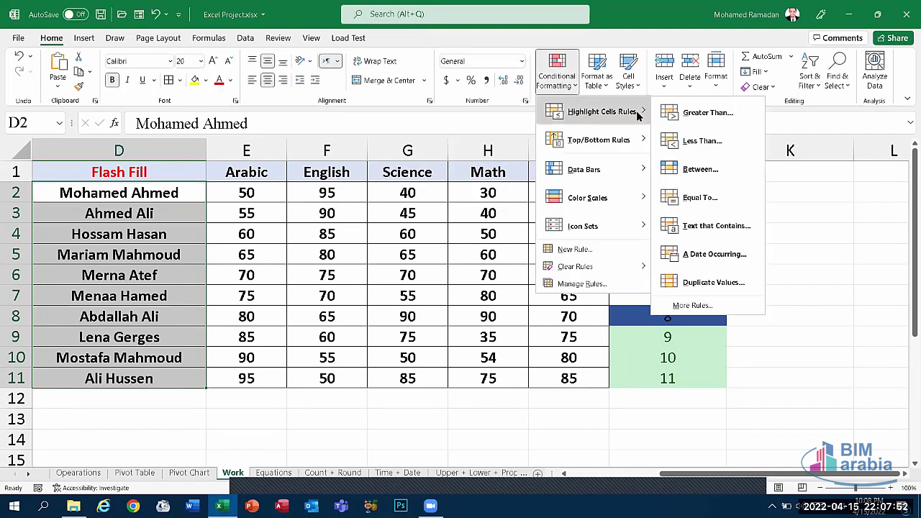
mouse_move(602, 111)
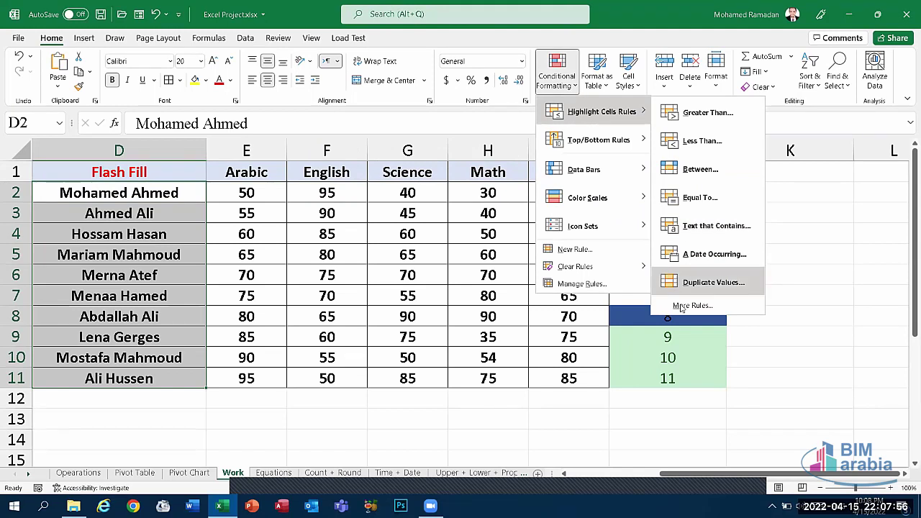
left_click(682, 336)
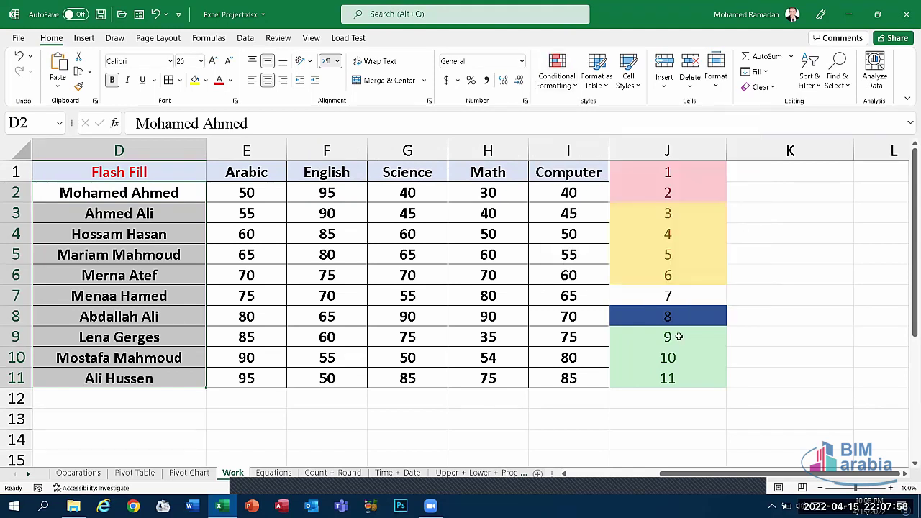
left_click_drag(230, 192, 556, 377)
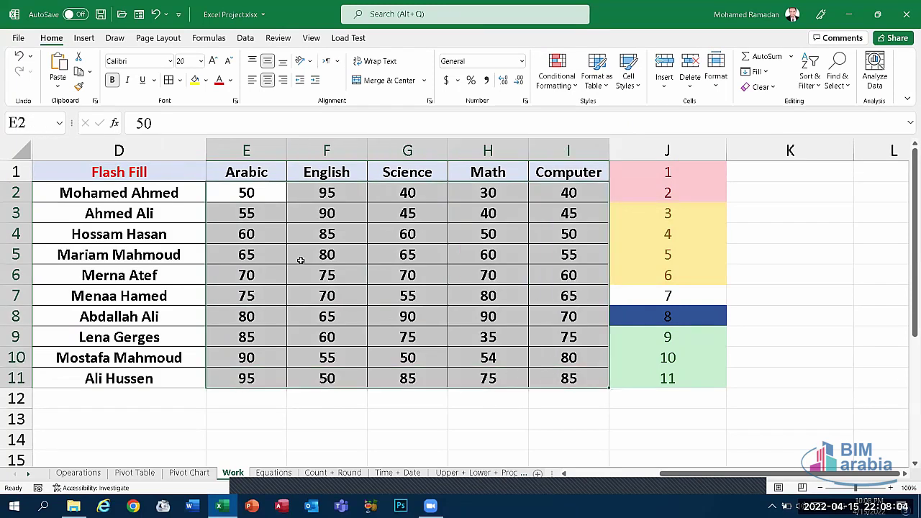
left_click(565, 88)
mouse_move(598, 111)
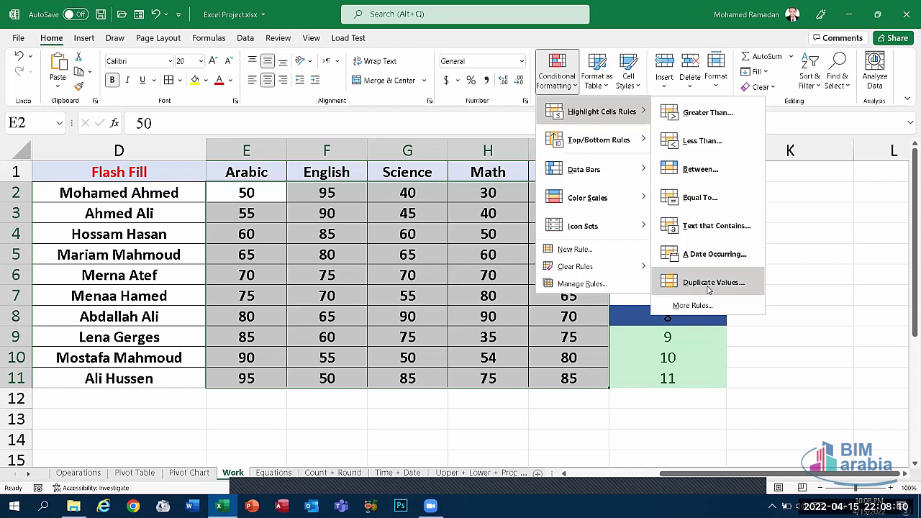
left_click(709, 285)
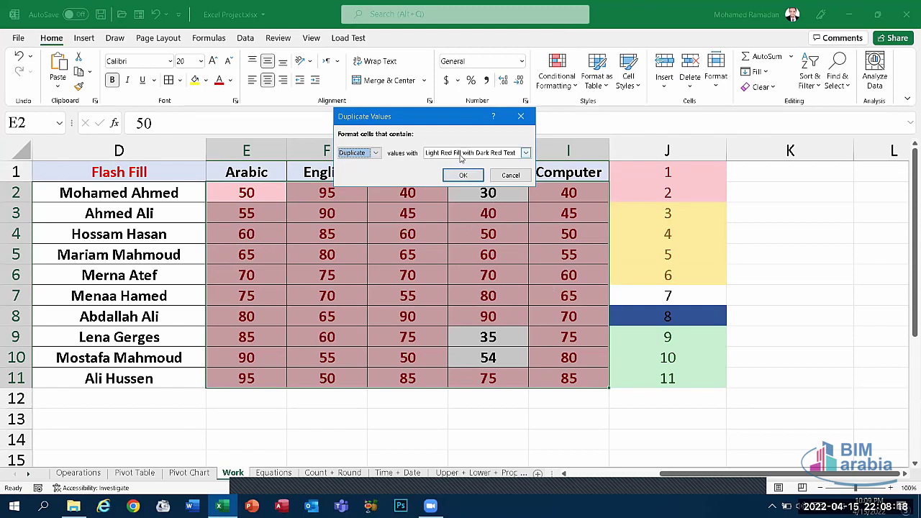
left_click(375, 154)
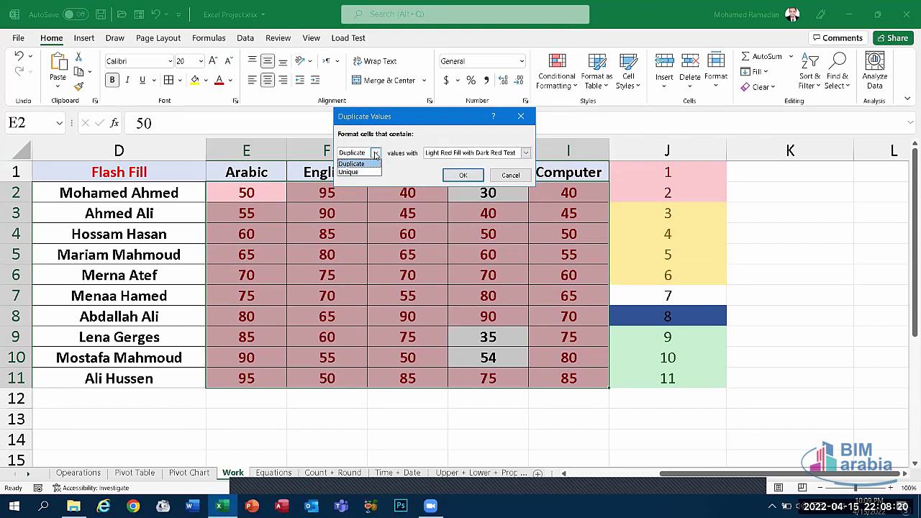
left_click(349, 172)
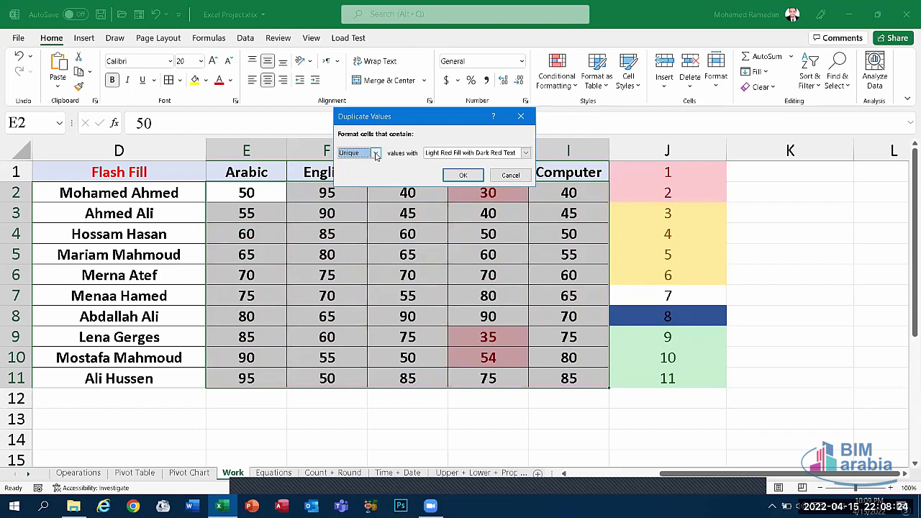
left_click(376, 154)
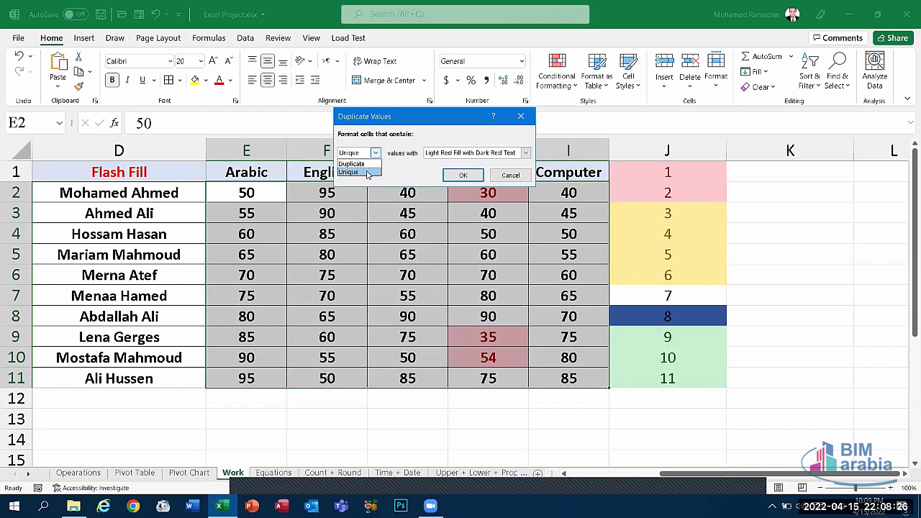
left_click(354, 164)
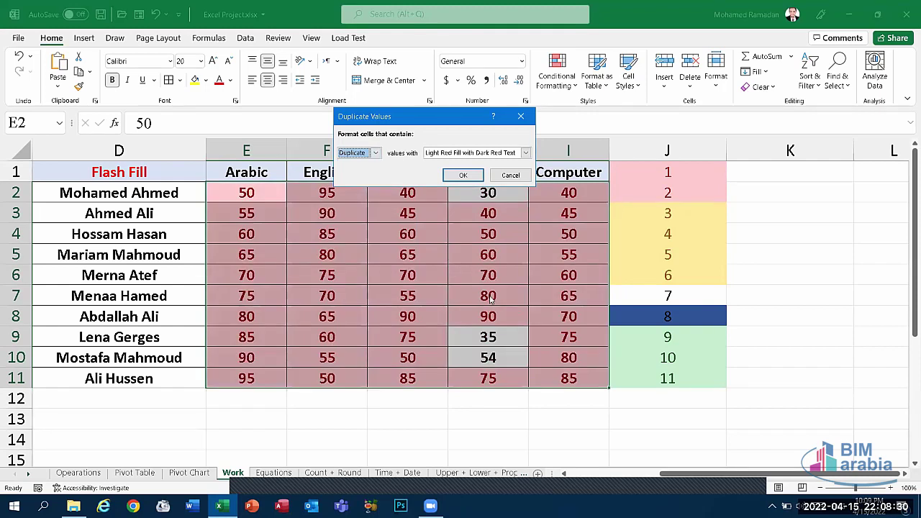
left_click(510, 174)
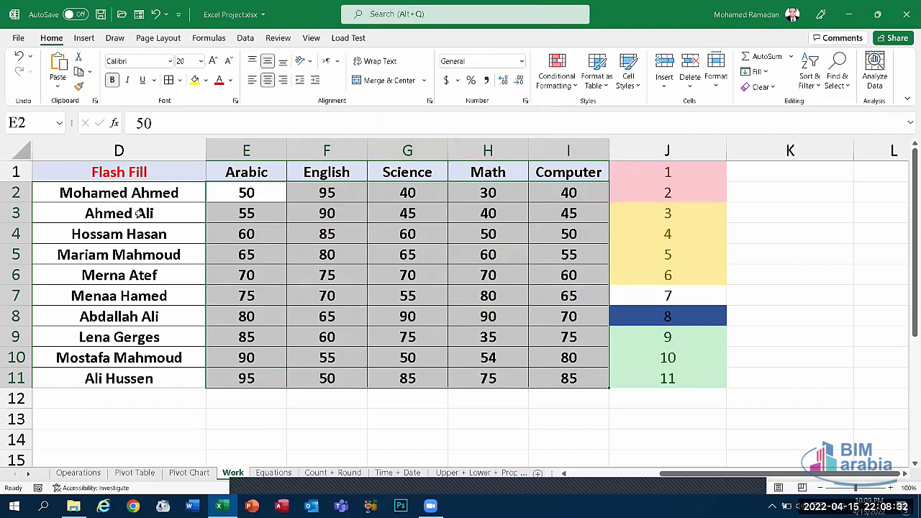
Apply a Duplicate Values highlight rule to the student names in D2:D11
left_click_drag(142, 191, 144, 380)
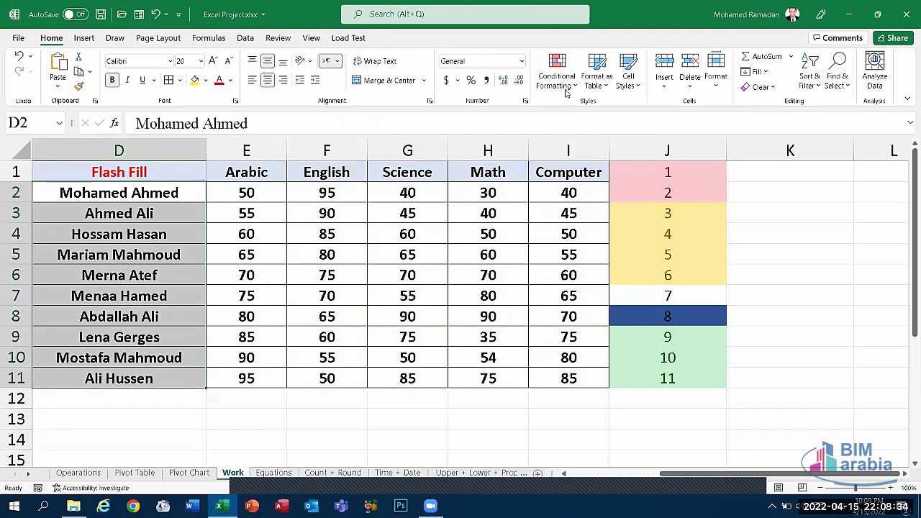
left_click(557, 72)
mouse_move(597, 111)
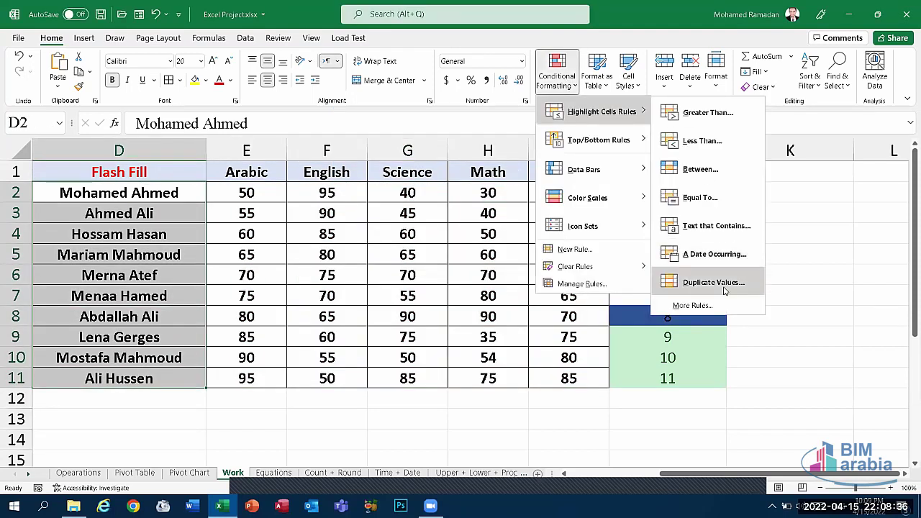
left_click(701, 288)
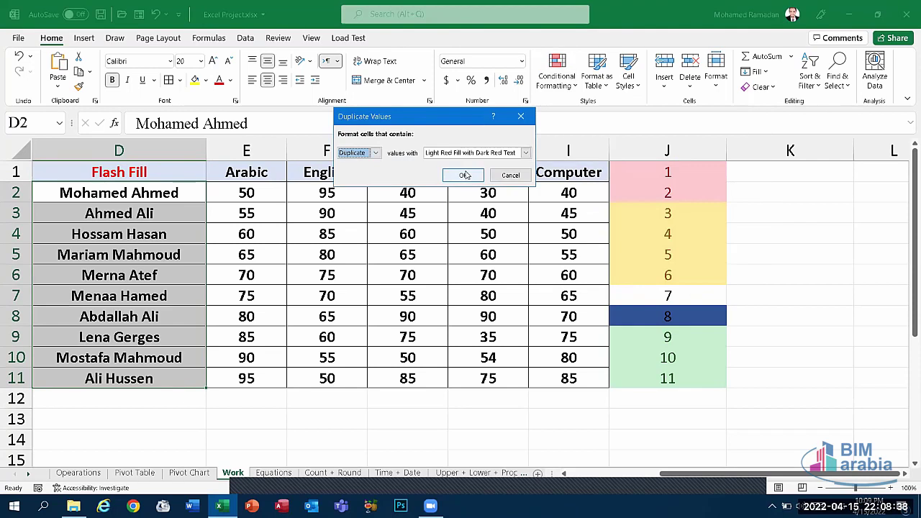
left_click(465, 175)
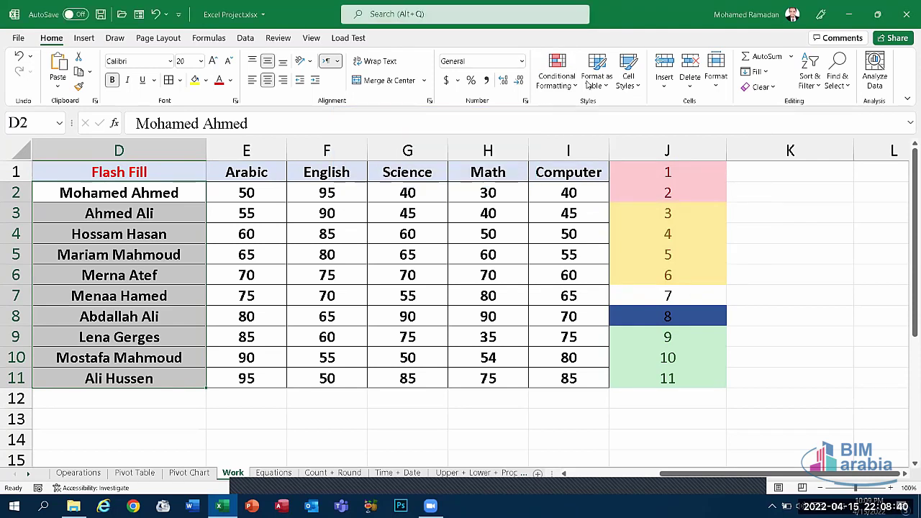
Browse the A Date Occurring rule's periods, then cancel it without applying
left_click(557, 76)
mouse_move(602, 112)
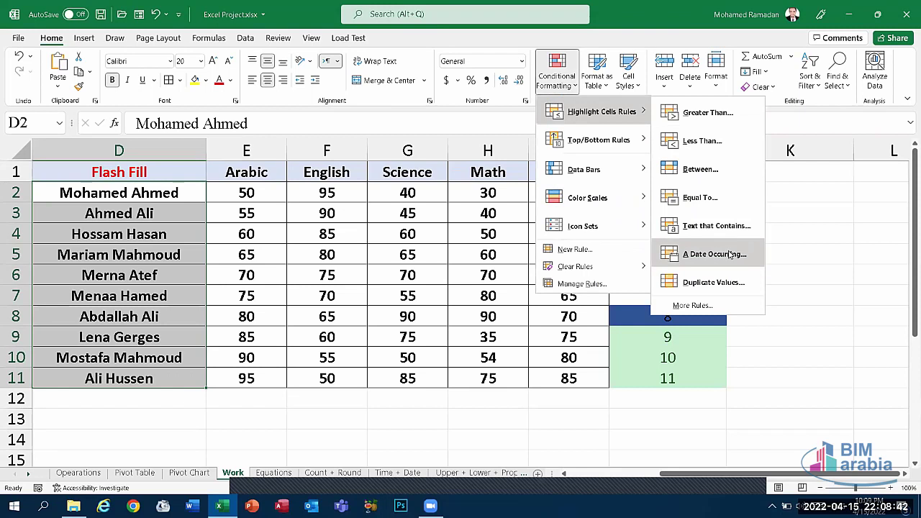
left_click(725, 255)
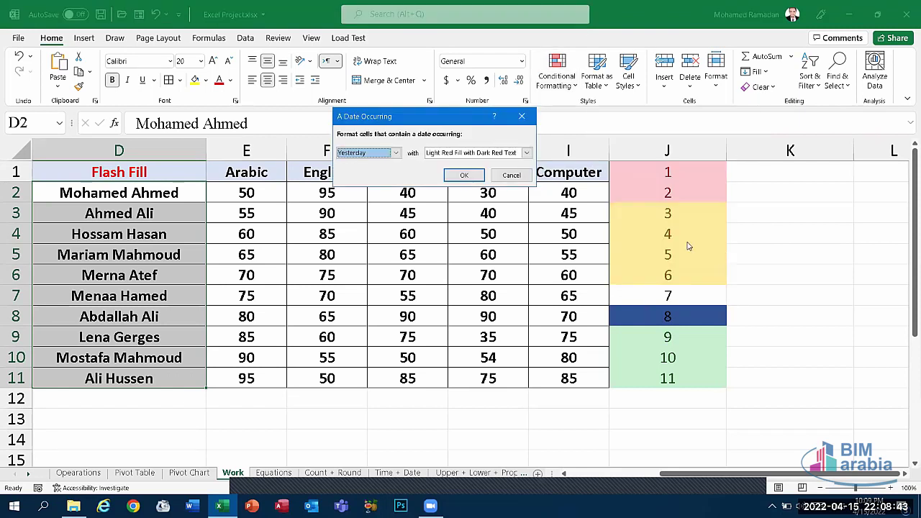
left_click(395, 154)
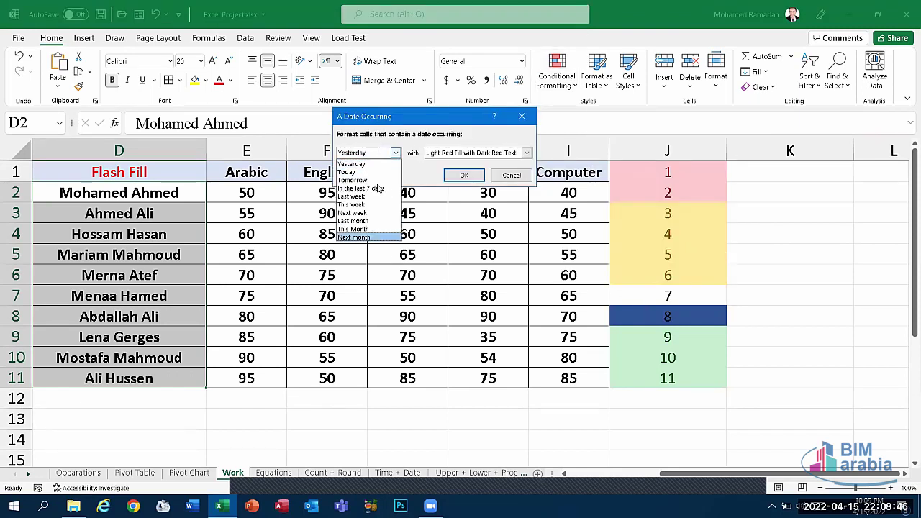
left_click(379, 164)
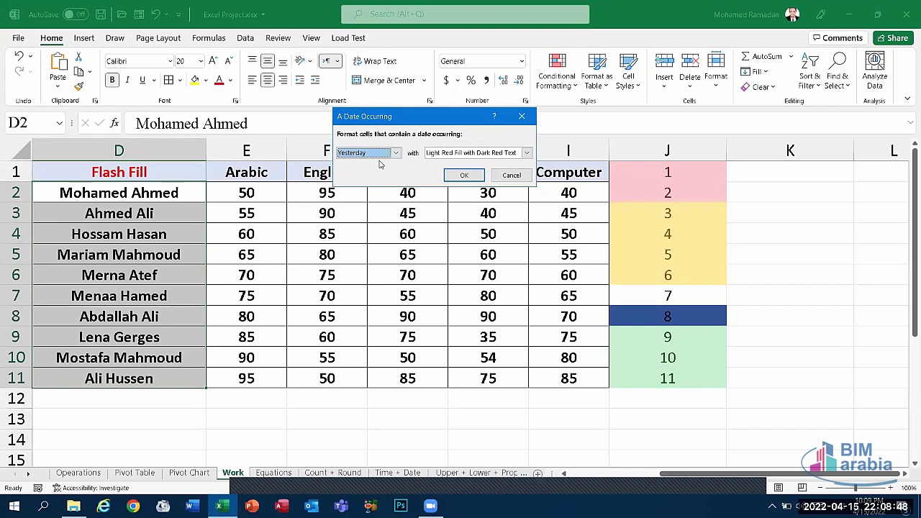
left_click(507, 176)
left_click(561, 255)
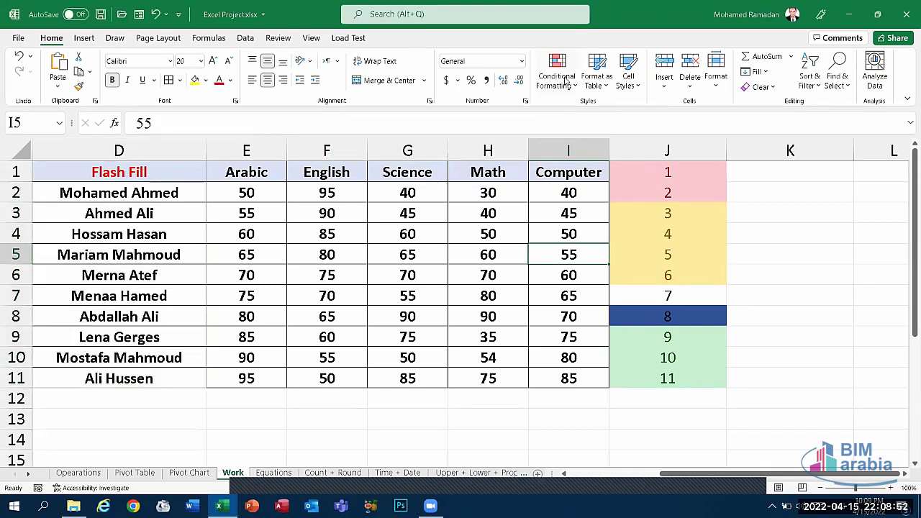
Clear all formats from column J and centre its numbers horizontally and vertically
left_click(567, 84)
left_click(506, 283)
left_click(651, 145)
left_click(762, 86)
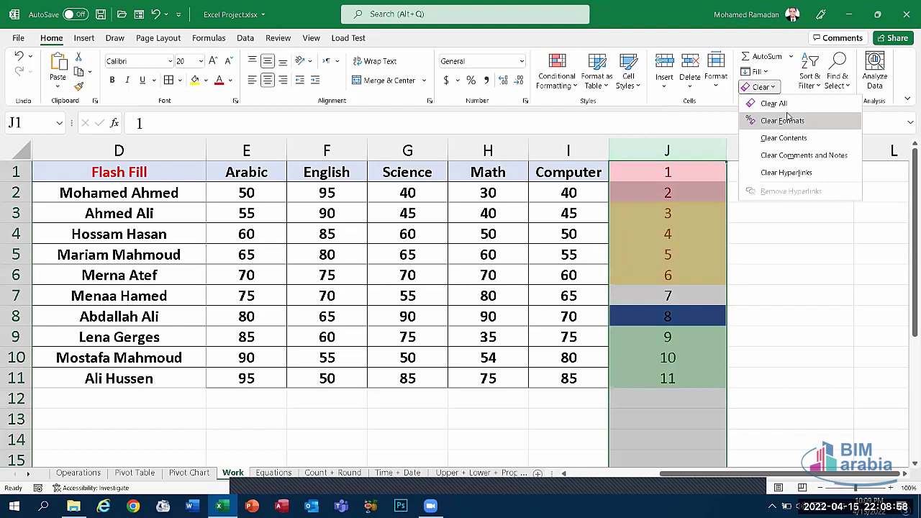
left_click(784, 121)
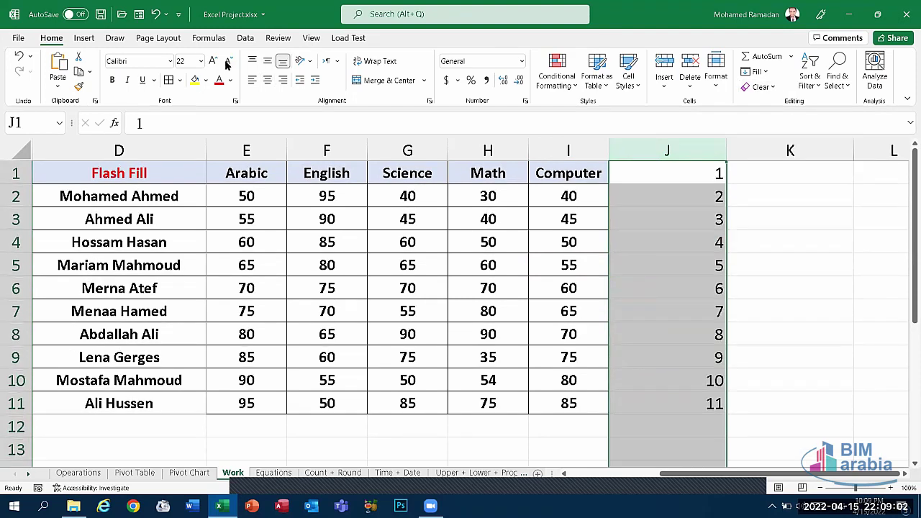
left_click(267, 60)
left_click(267, 80)
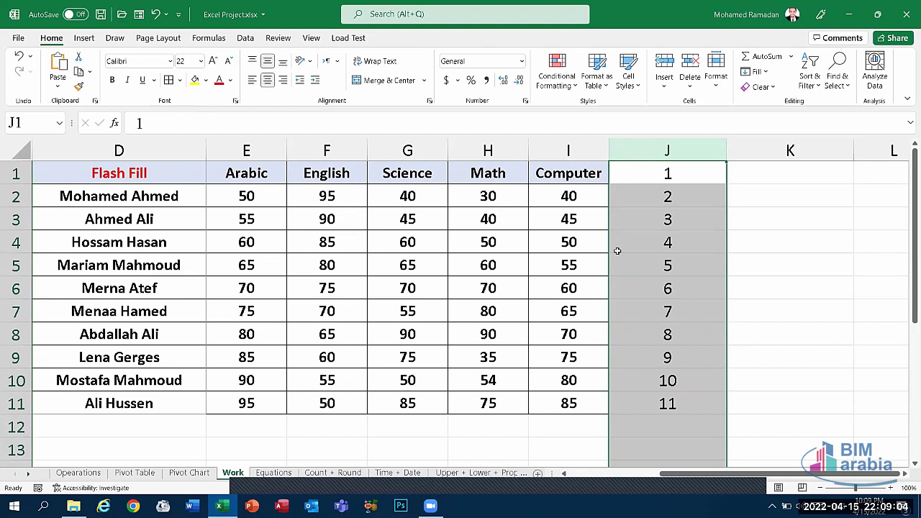
Select J1:J11 and open the Top/Bottom Rules menu
left_click(668, 261)
left_click_drag(671, 176, 677, 404)
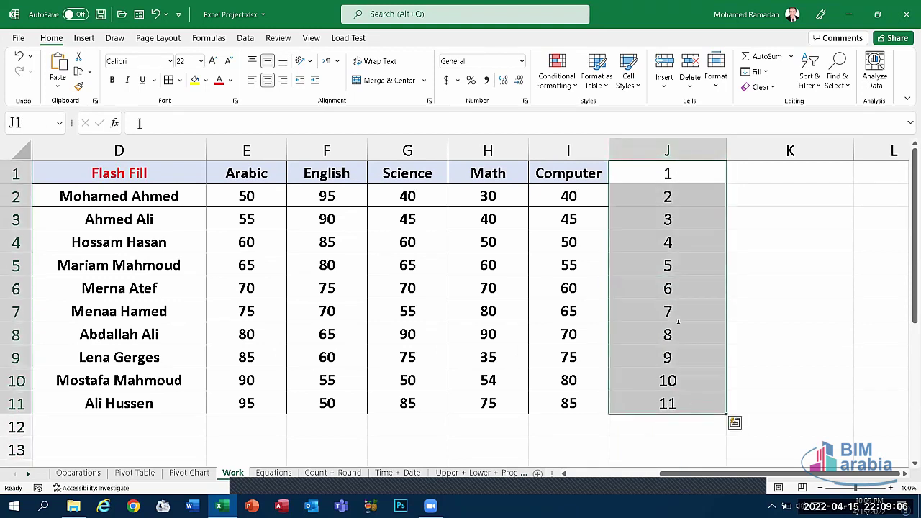
left_click(574, 84)
mouse_move(598, 139)
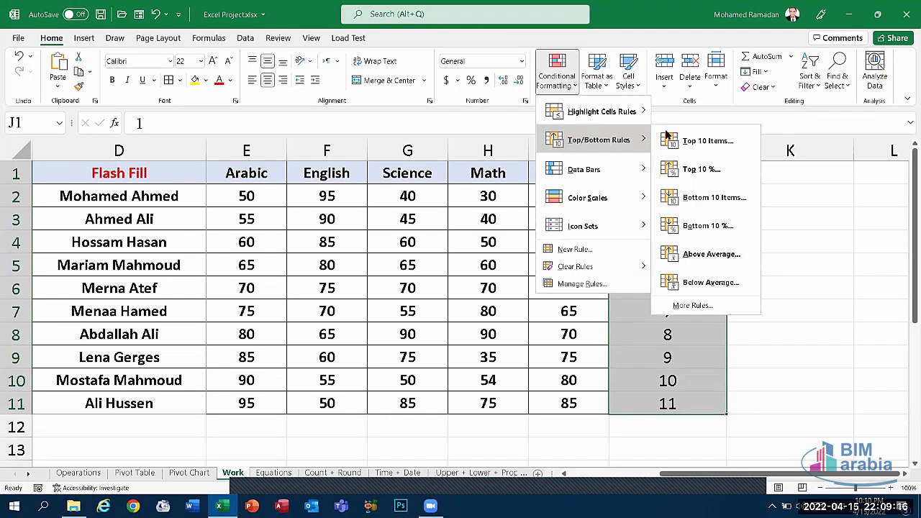
left_click(706, 140)
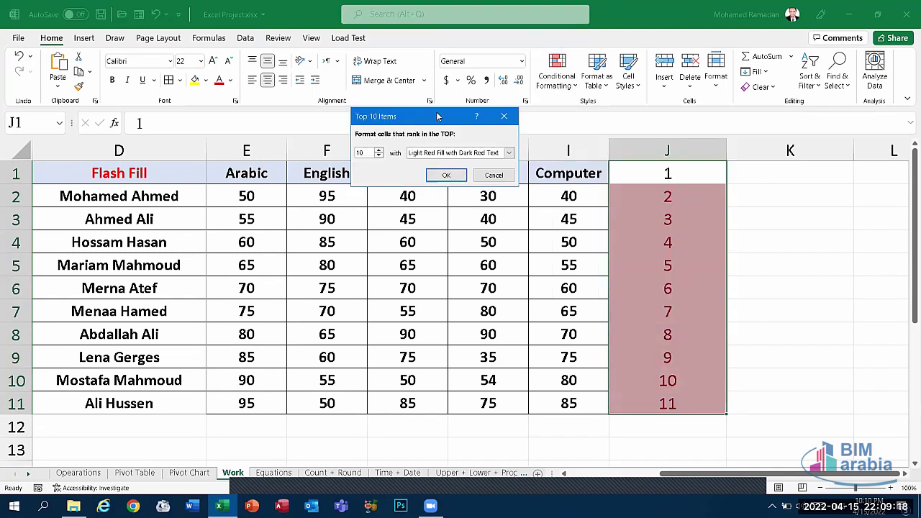
left_click_drag(437, 116, 418, 90)
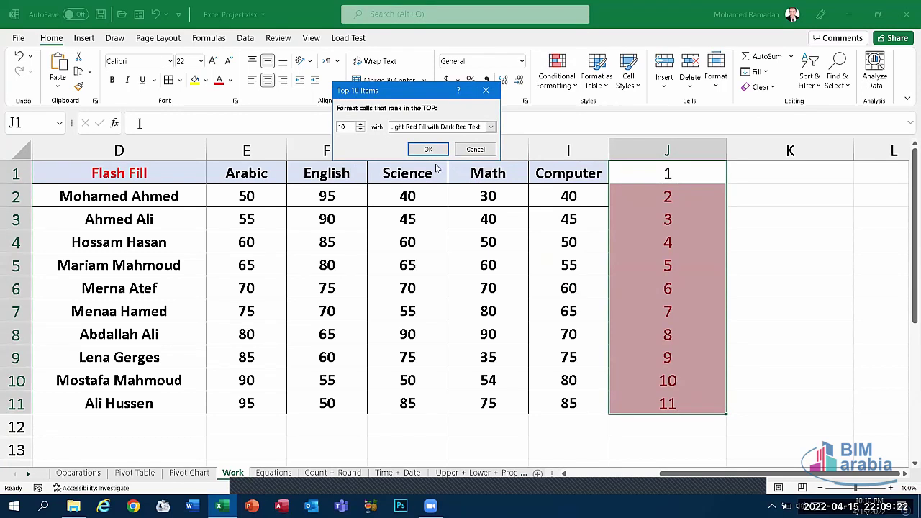
left_click(350, 126)
left_click(346, 127)
double_click(354, 132)
type("5")
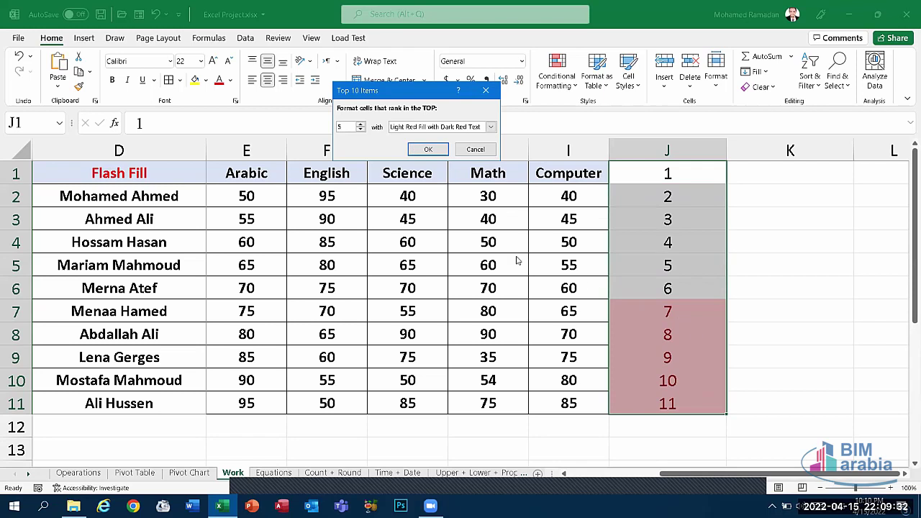
left_click(475, 149)
left_click(557, 72)
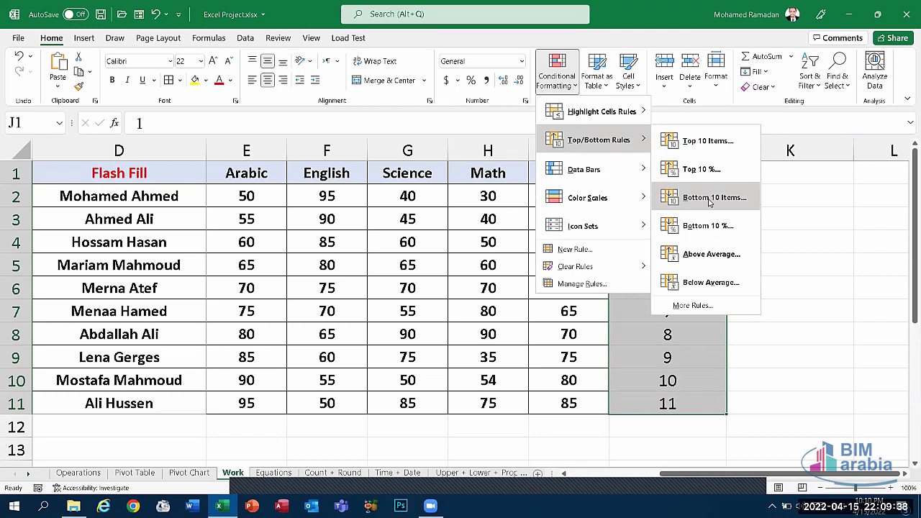
left_click(701, 170)
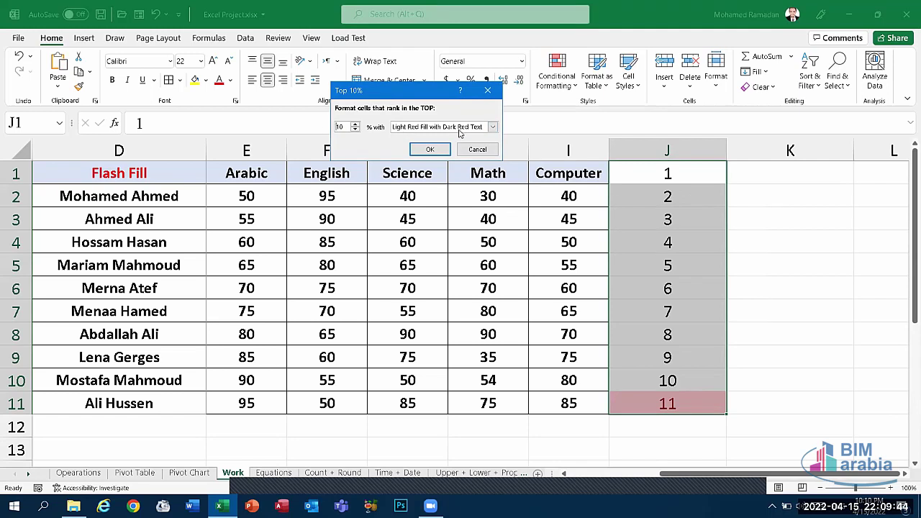
left_click(465, 150)
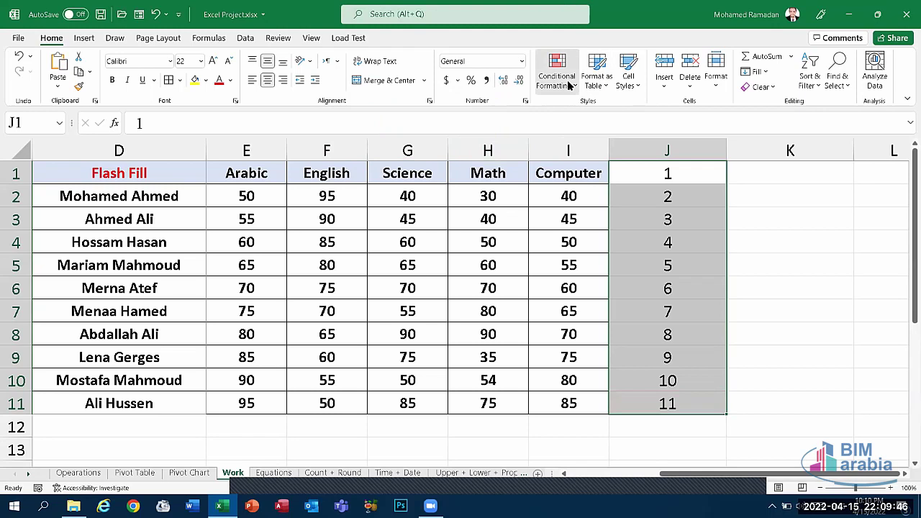
left_click(556, 76)
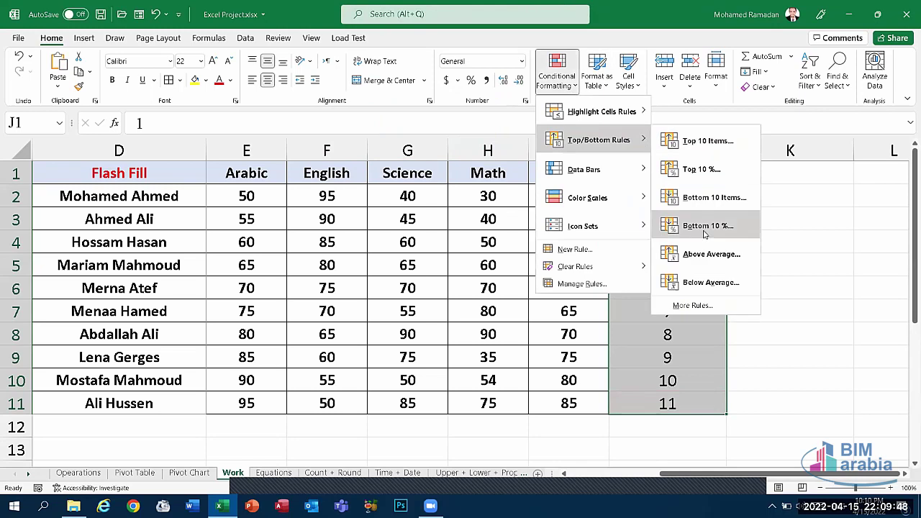
left_click(706, 227)
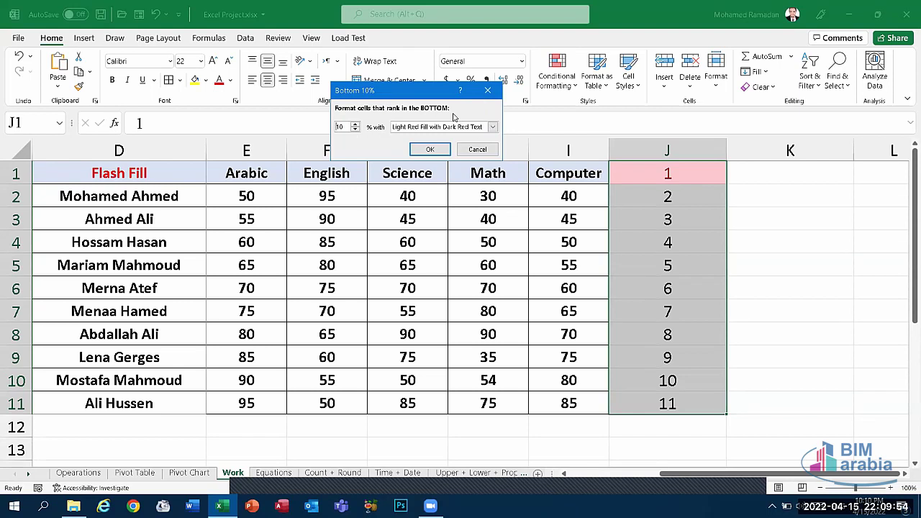
left_click(487, 90)
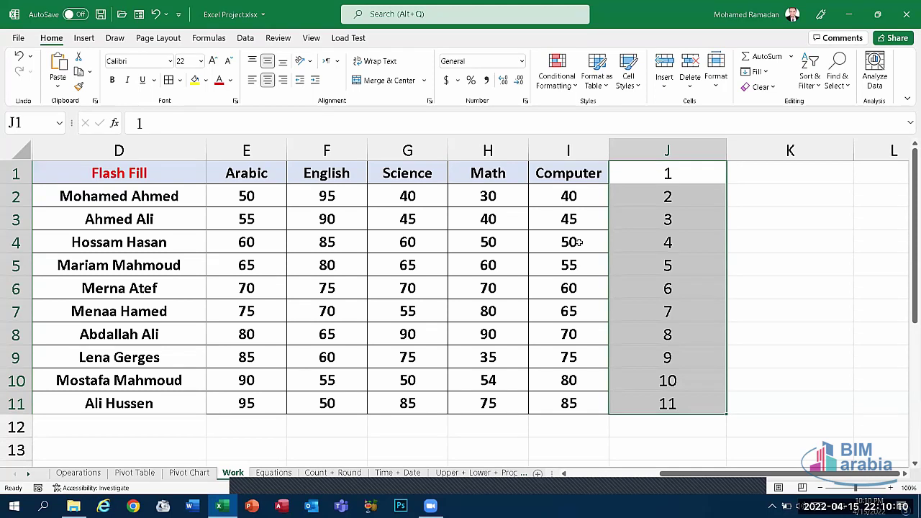
left_click(554, 81)
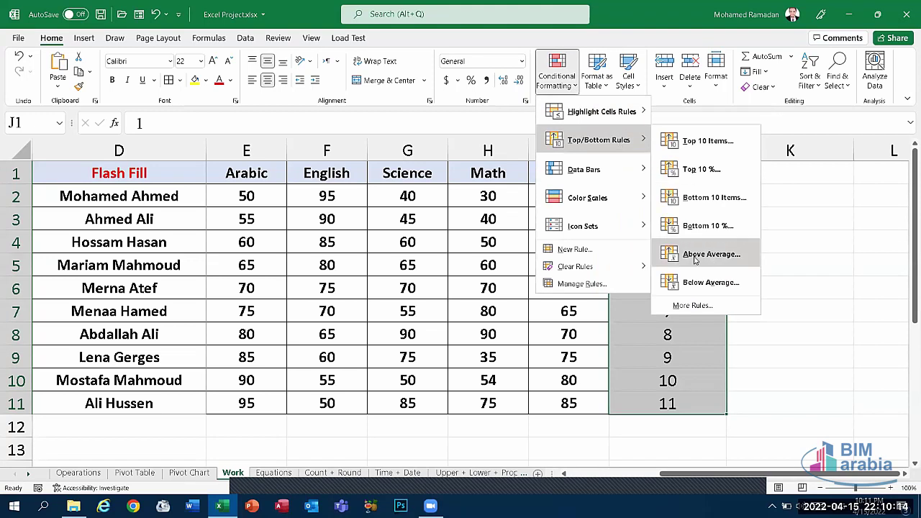
mouse_move(598, 140)
left_click(713, 262)
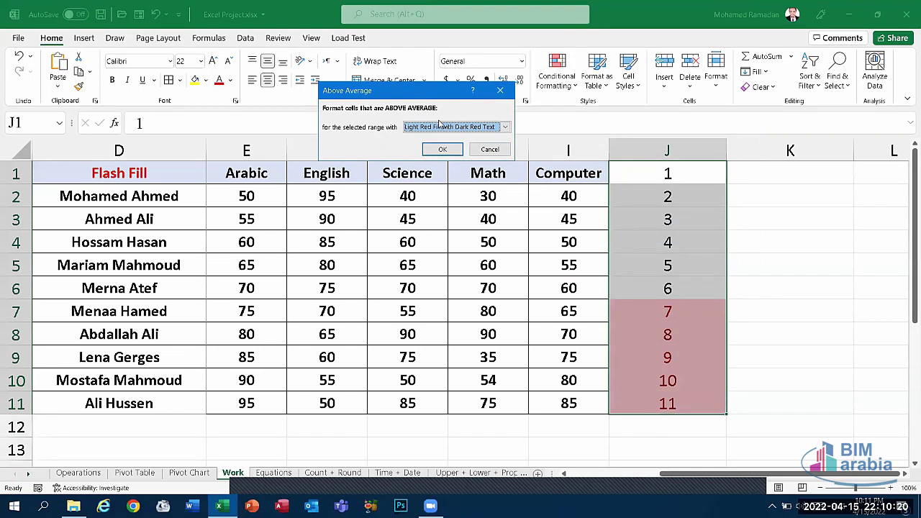
left_click(490, 149)
left_click(557, 76)
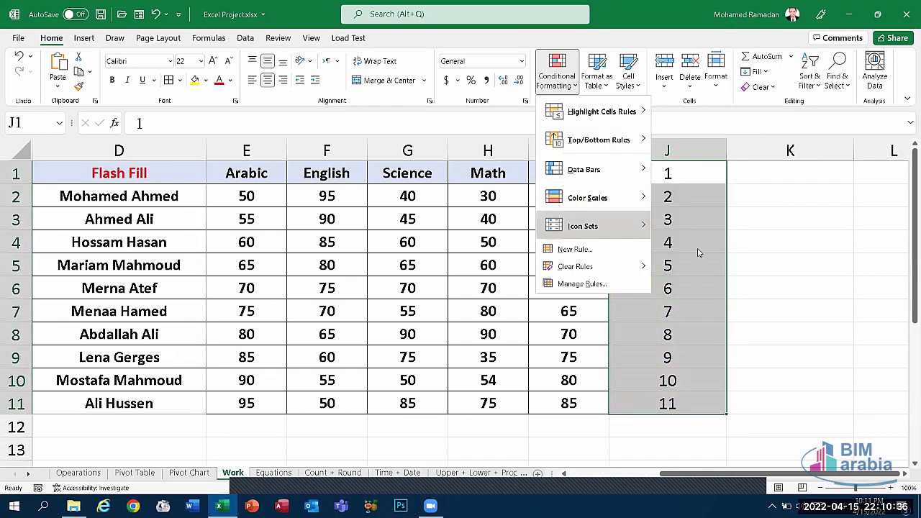
mouse_move(583, 226)
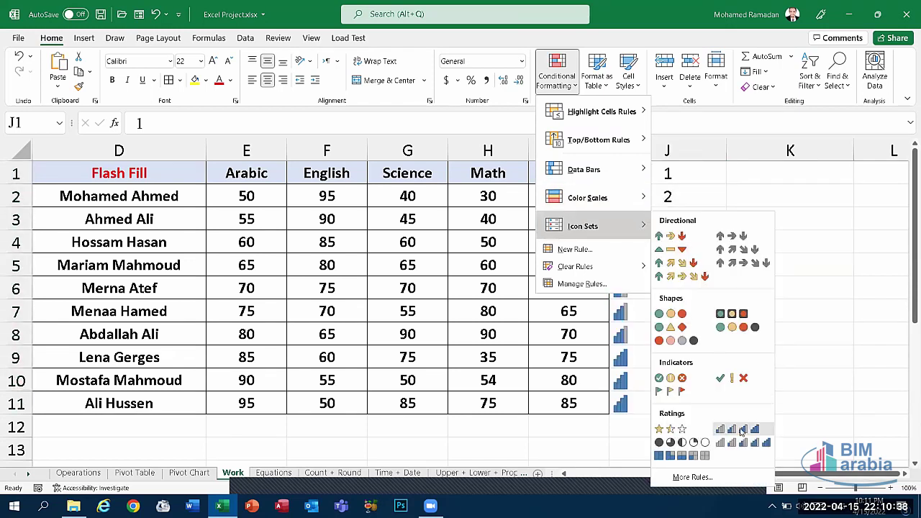
left_click(745, 430)
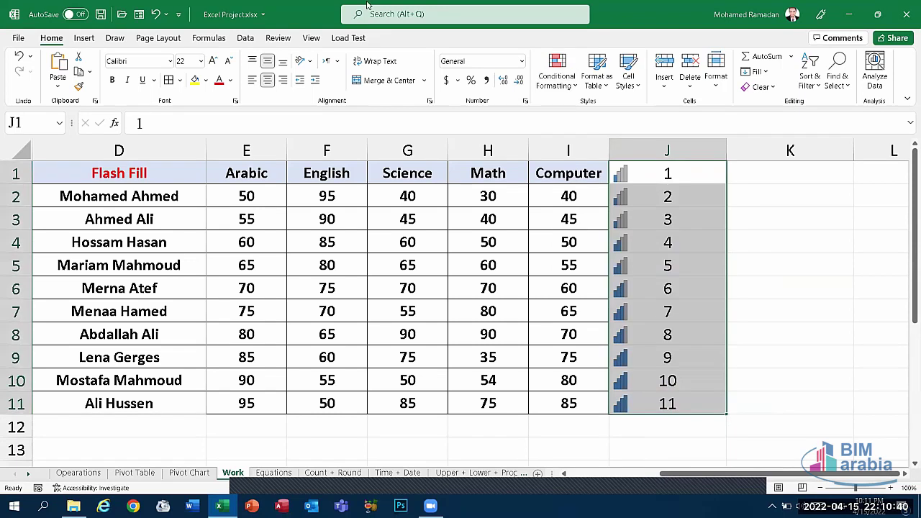
left_click(157, 15)
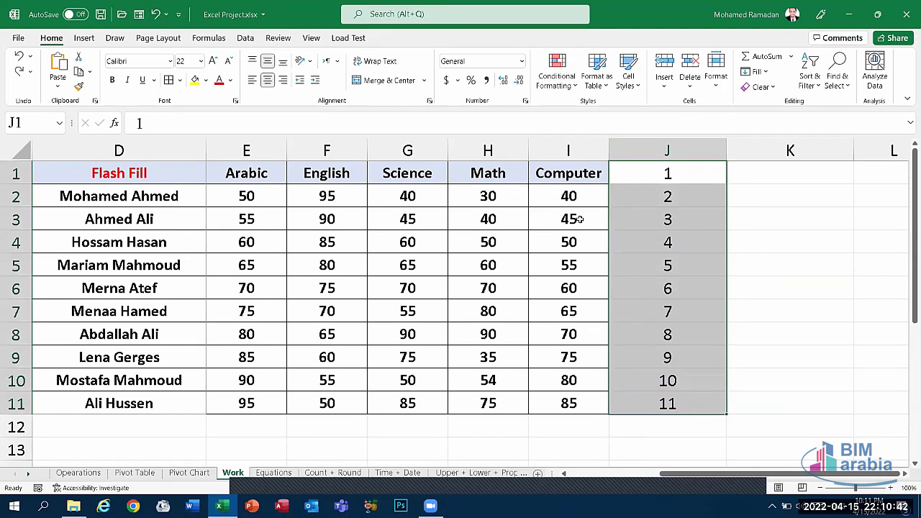
Remove a stray 'p' accidentally entered in K1
left_click(709, 283)
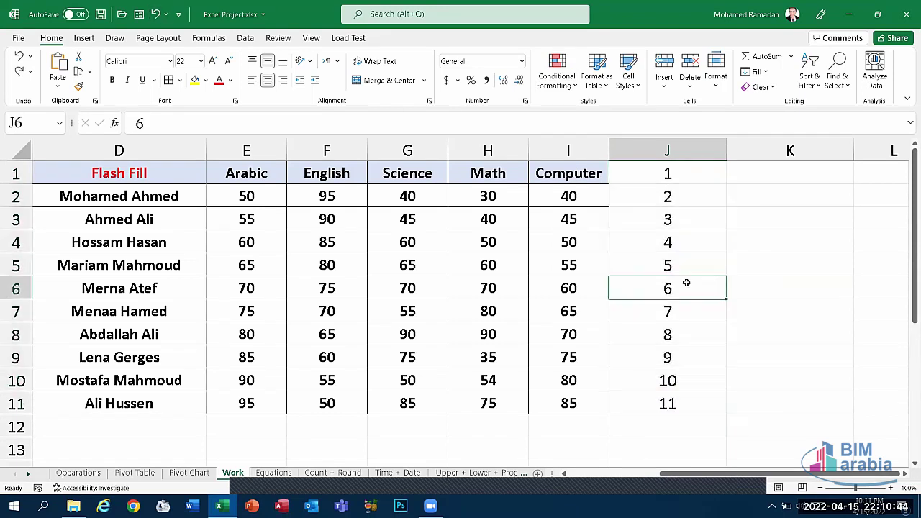
left_click(772, 184)
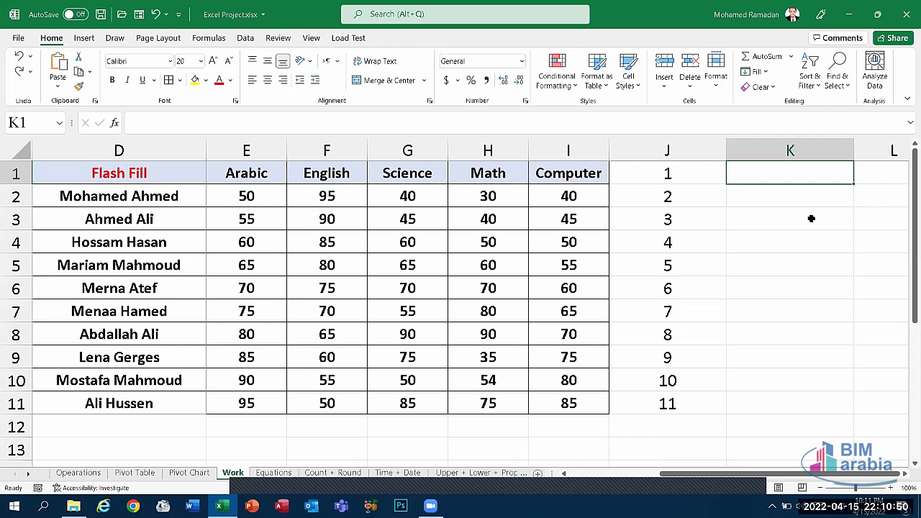
type("p")
key("Return")
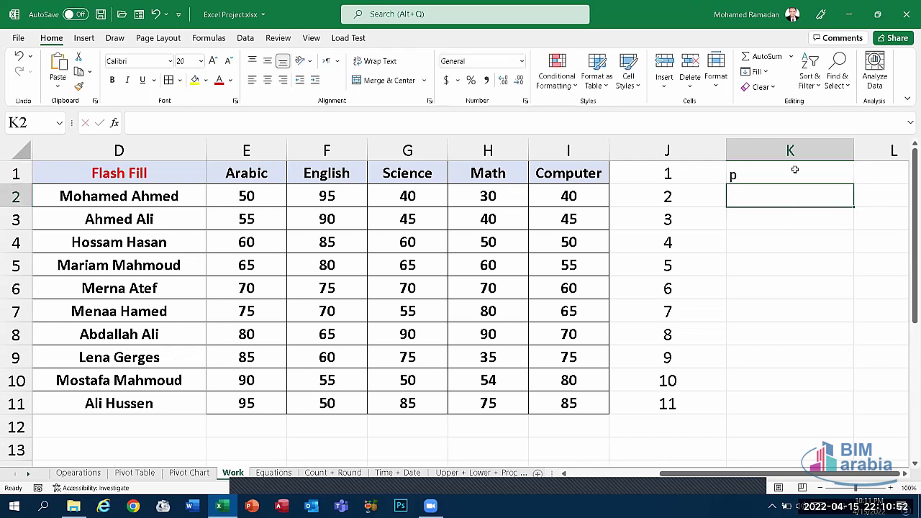
left_click(795, 170)
key("Delete")
left_click(796, 262)
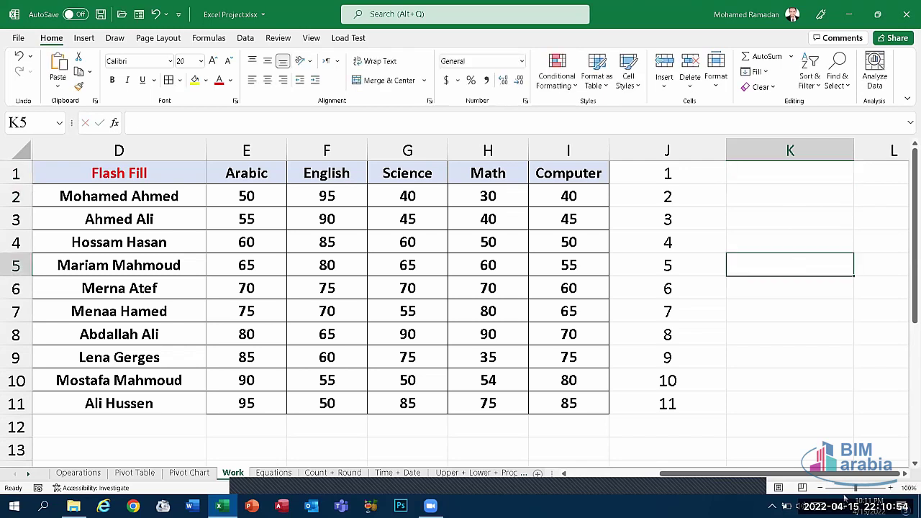
Switch the keyboard to Arabic, enter ح in K1 and غ in K2, and fill down to K11
key("super+space")
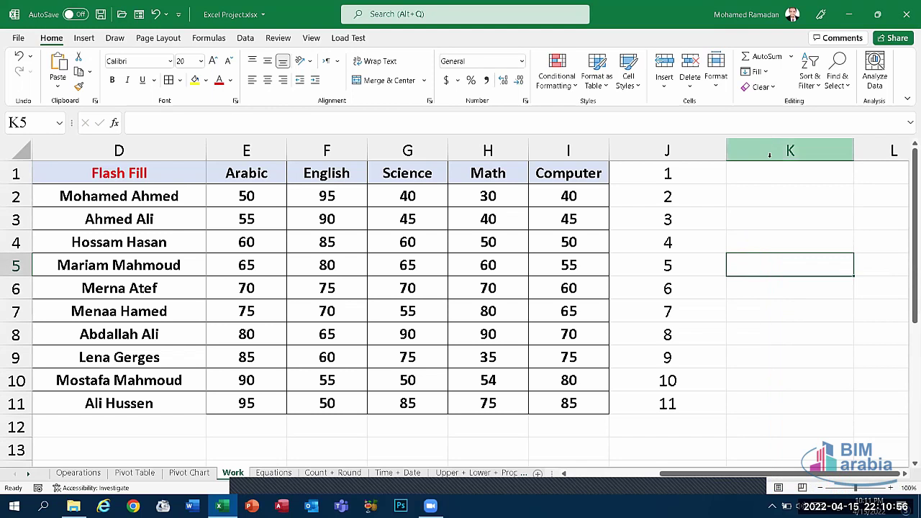
left_click(774, 177)
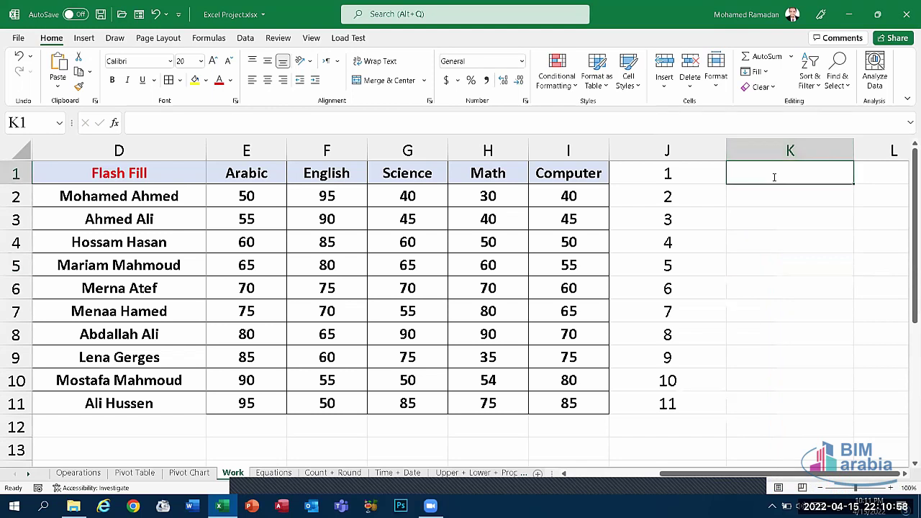
type("ح")
key("Return")
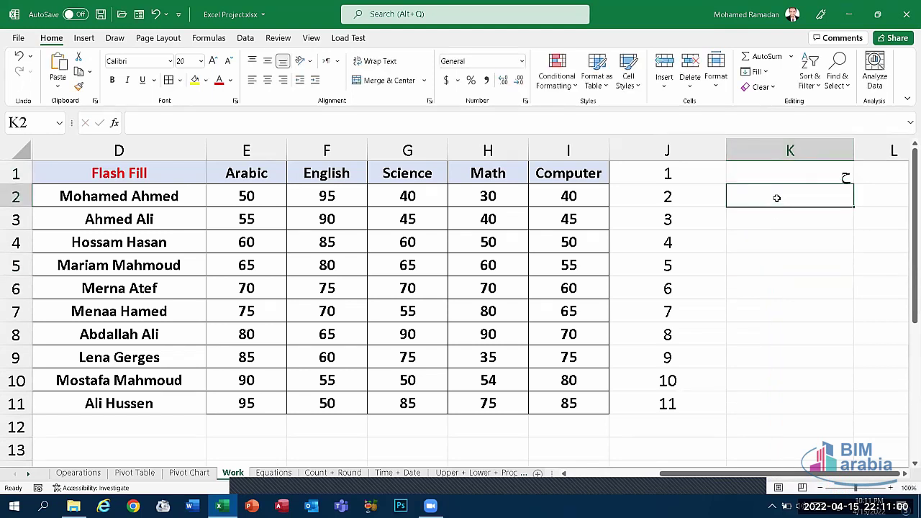
type("غ")
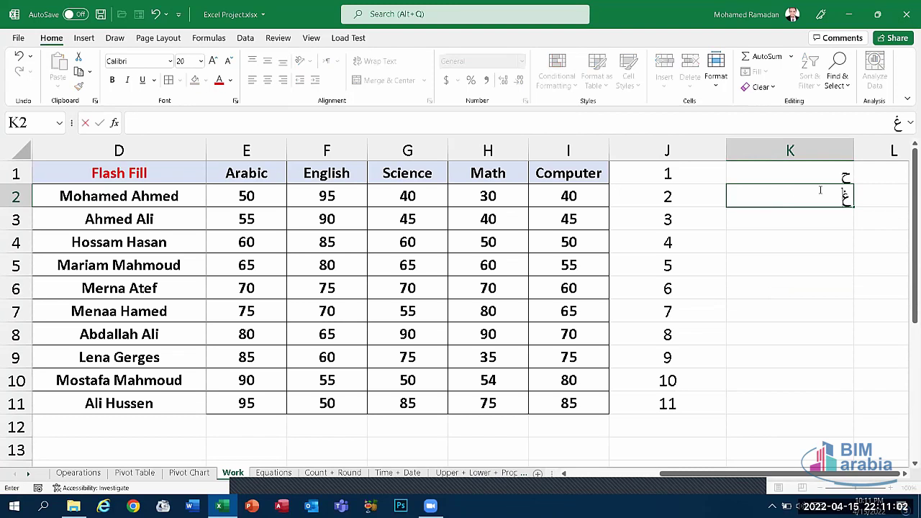
key("Return")
left_click_drag(821, 178, 851, 251)
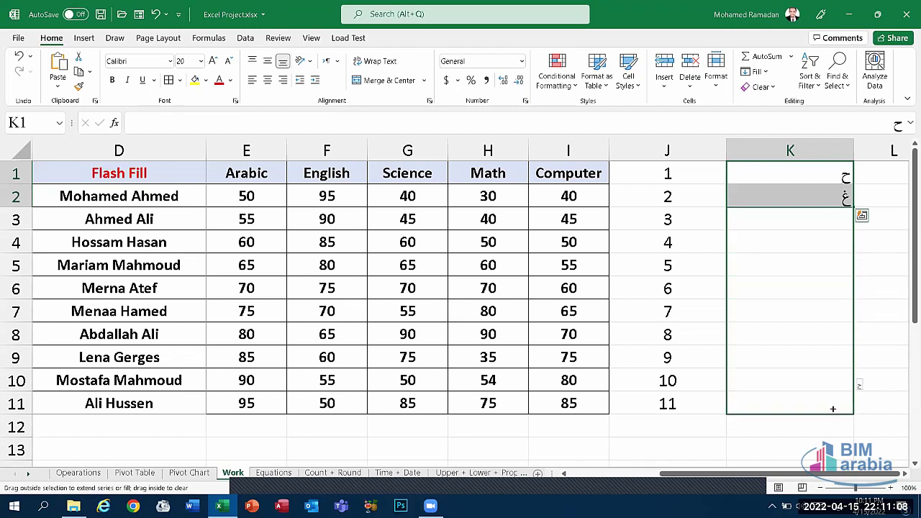
left_click_drag(847, 271, 833, 408)
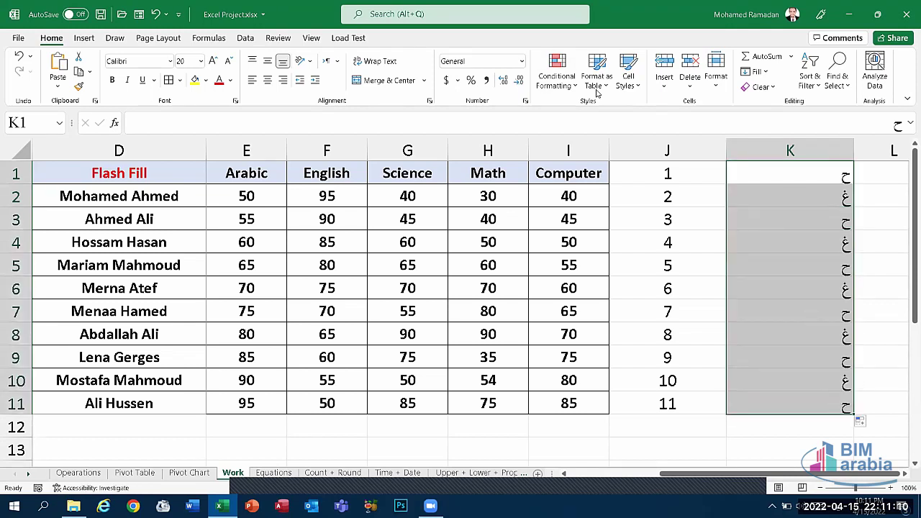
Add an Equal To rule giving matching column K cells green fill with dark green text
left_click(560, 83)
mouse_move(597, 112)
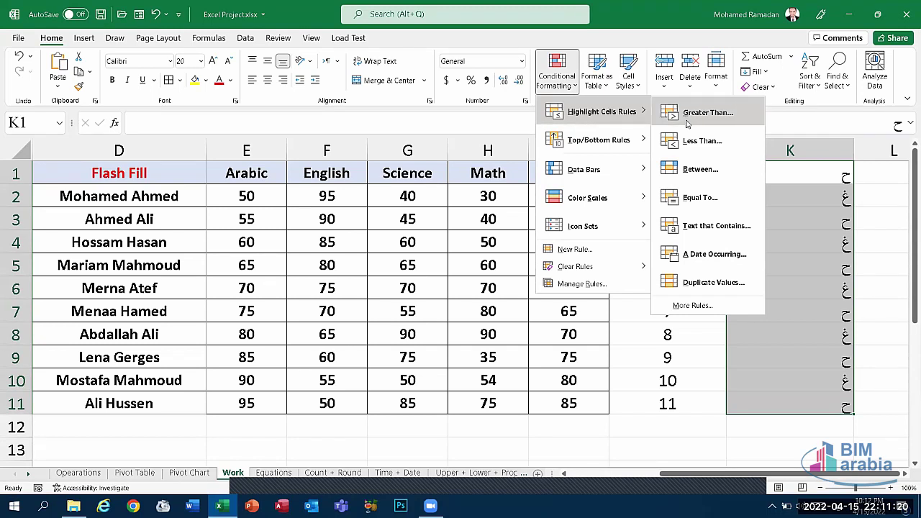
left_click(701, 207)
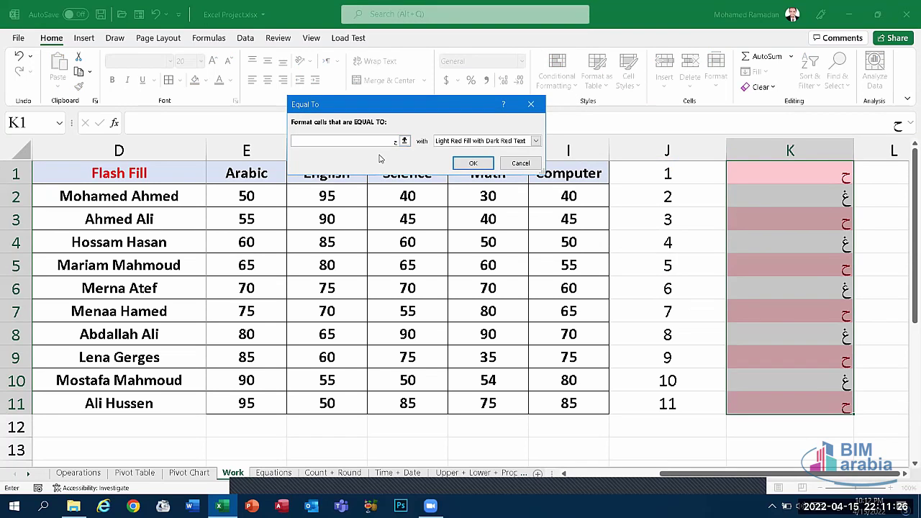
left_click(537, 140)
left_click(479, 174)
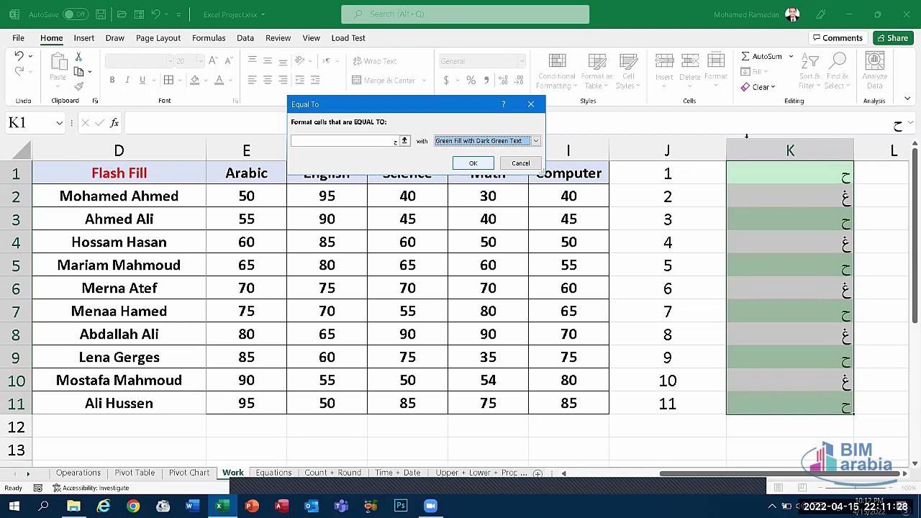
left_click(481, 164)
Add a second Equal To rule with light red fill for column K
left_click(558, 72)
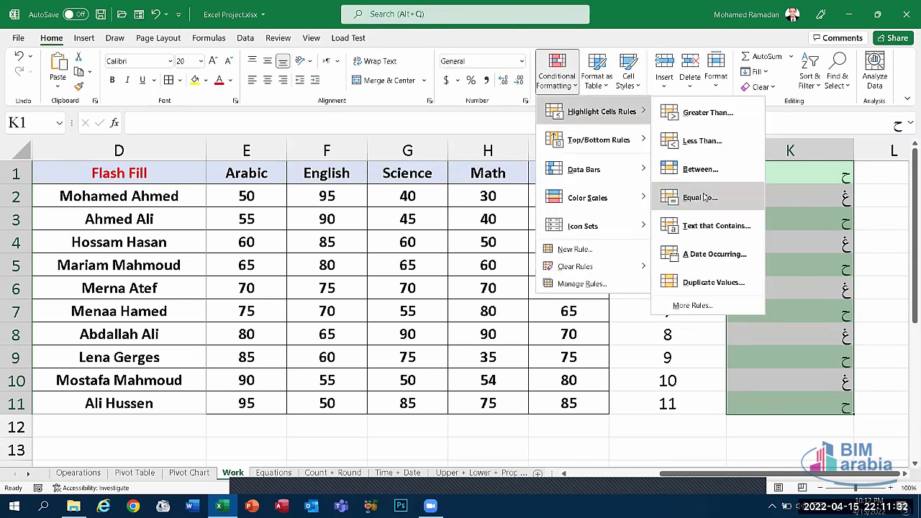
left_click(703, 197)
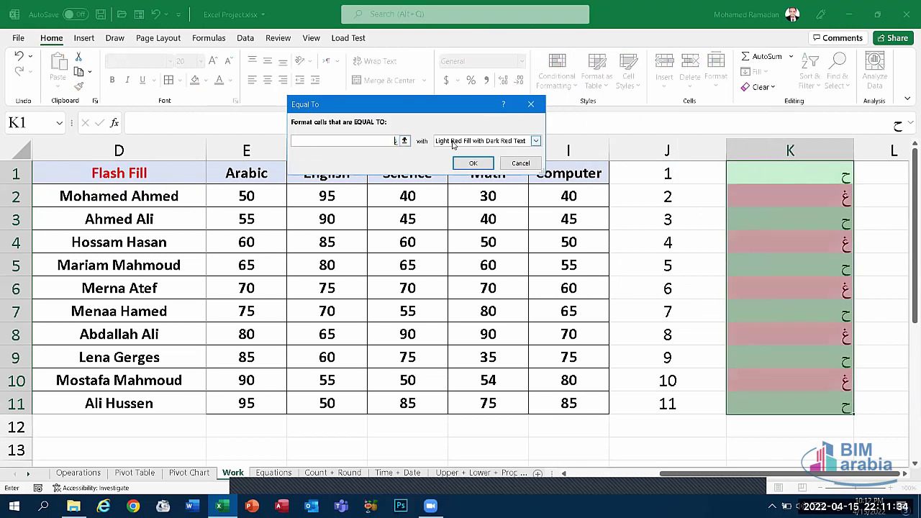
left_click(472, 163)
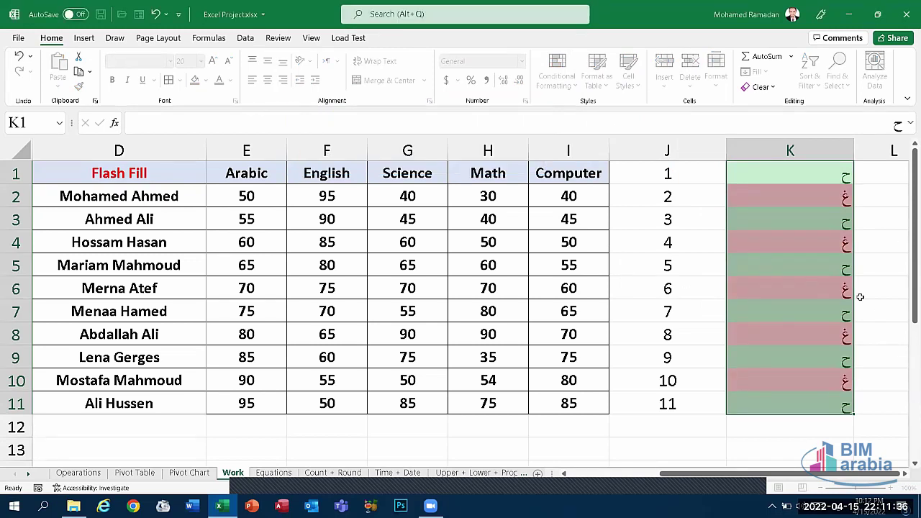
Clear K1:K11 and retype the letters ح, غ, ح, ع in K1:K4
left_click(837, 299)
left_click_drag(823, 173, 805, 390)
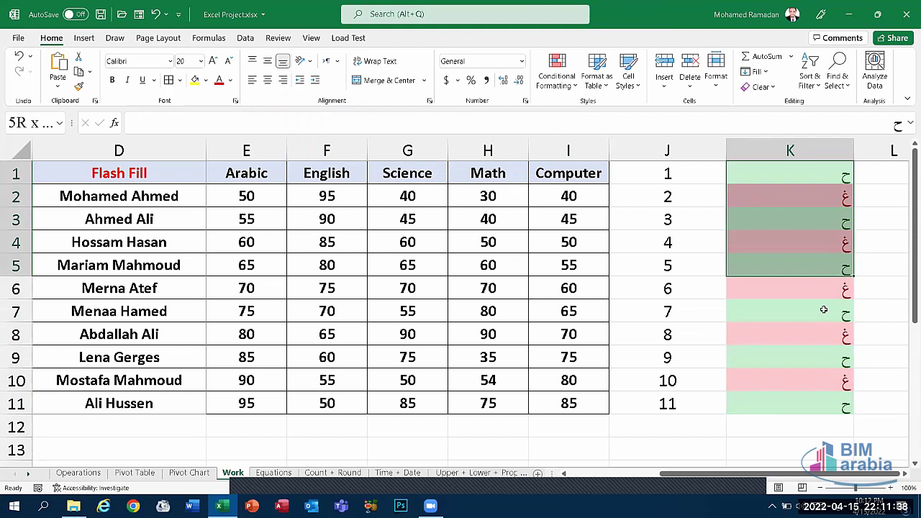
key("Delete")
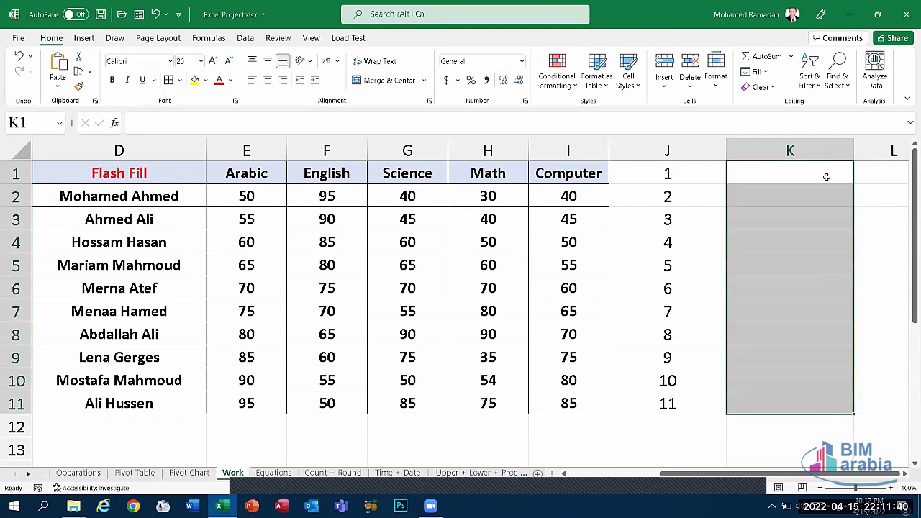
left_click(826, 174)
type("ح")
key("Return")
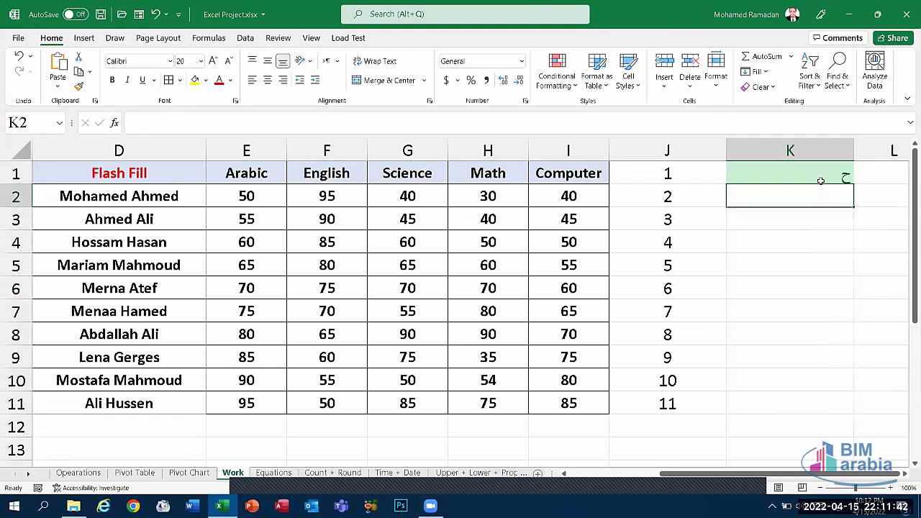
type("غ")
key("Return")
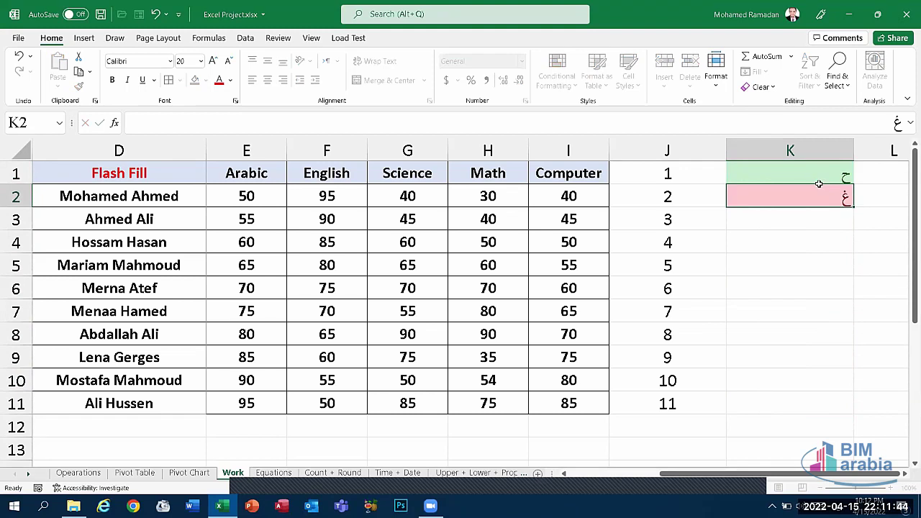
type("ح")
key("Return")
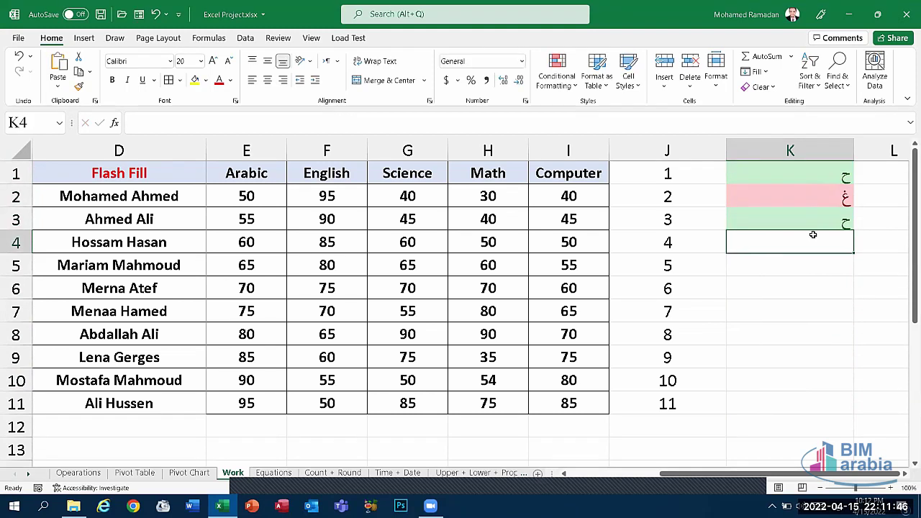
type("ع")
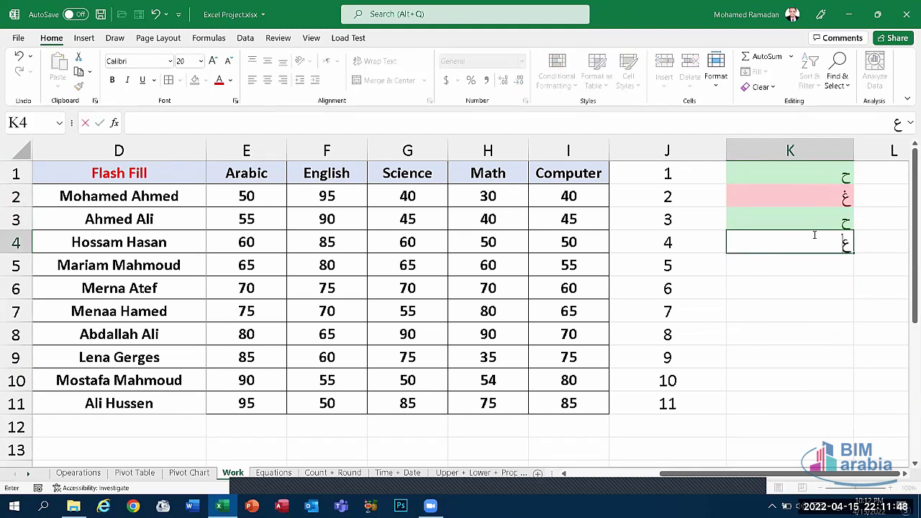
key("Return")
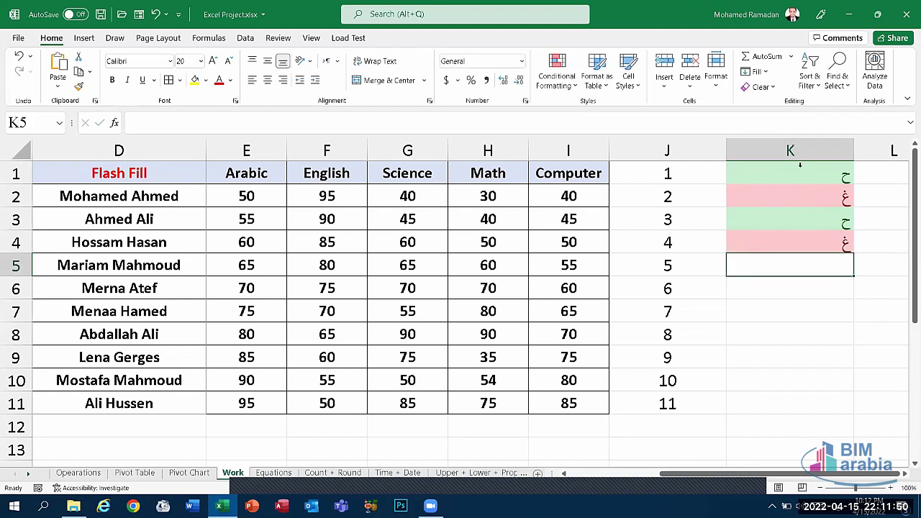
Open another Equal To rule on column K, cancel it, then select the grades table from D1
left_click(793, 153)
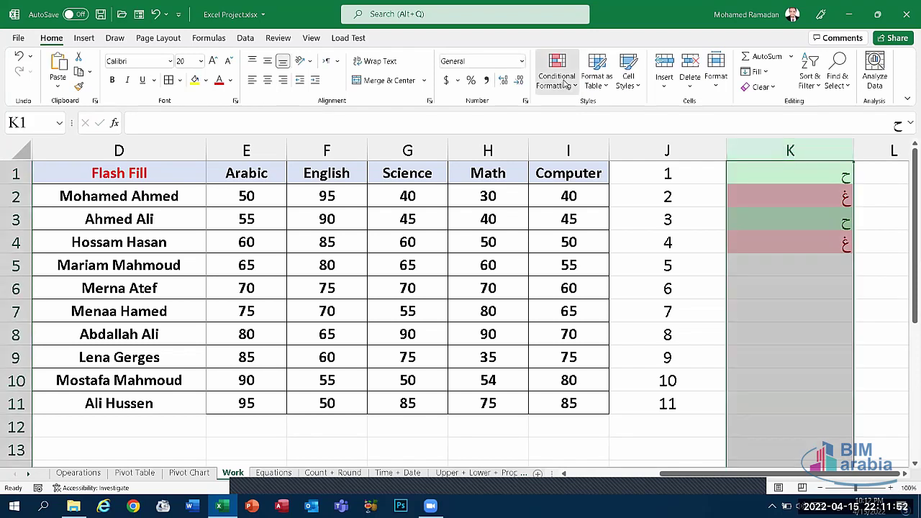
left_click(557, 75)
mouse_move(594, 112)
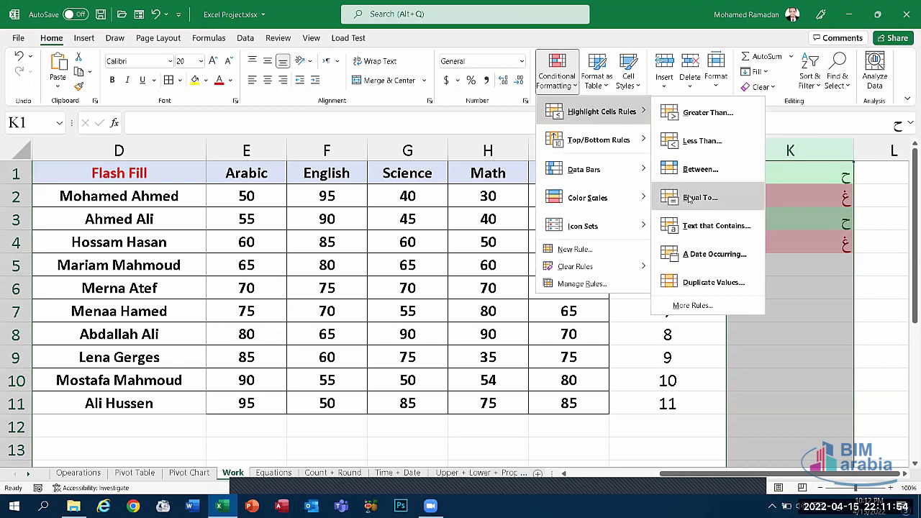
left_click(698, 200)
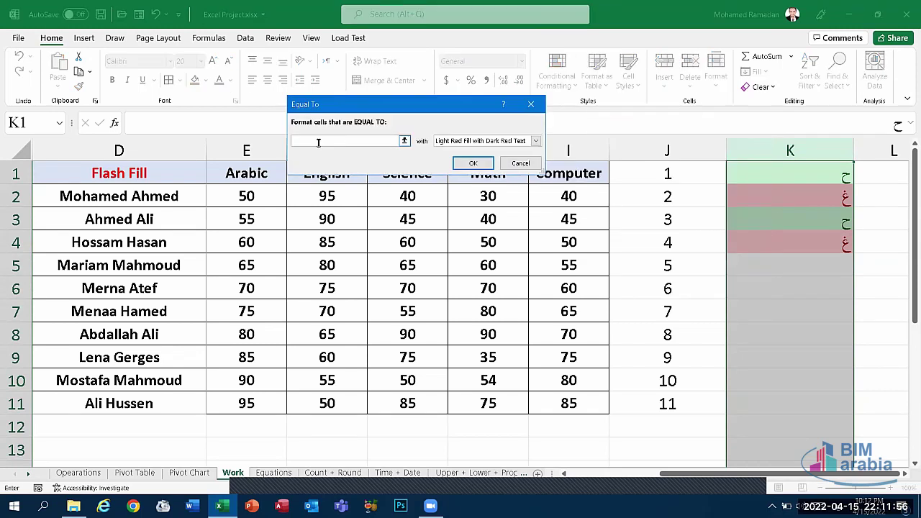
left_click(523, 163)
left_click(759, 257)
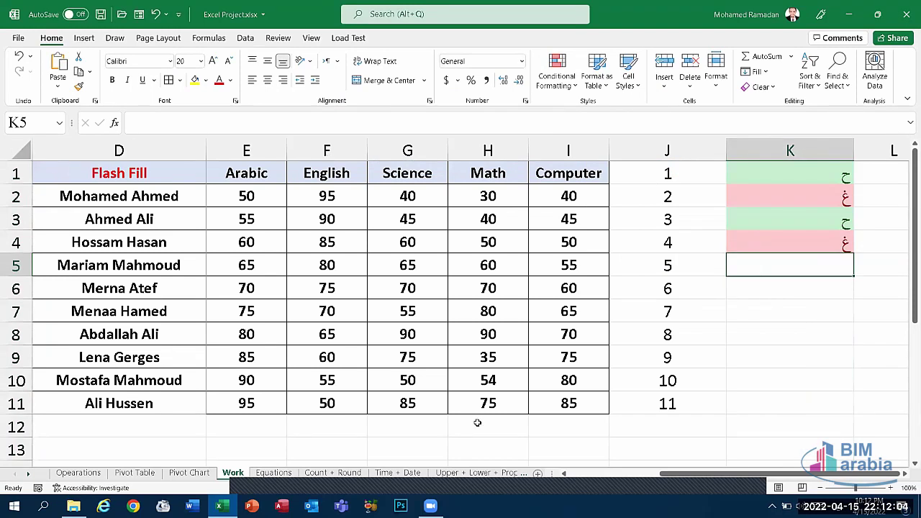
mouse_move(82, 175)
left_mouse_down()
mouse_move(547, 417)
mouse_move(572, 405)
left_mouse_up()
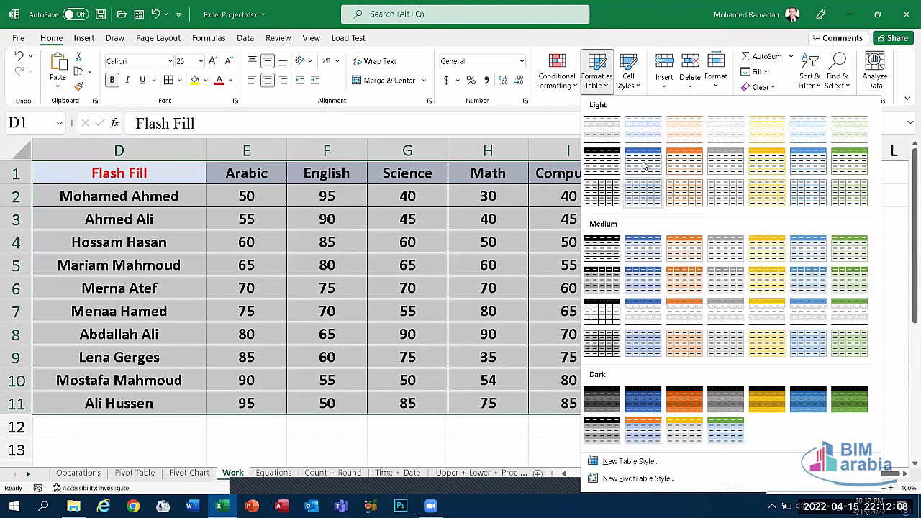
Format the grades range as a table with a chosen table style
left_click(643, 162)
left_click(393, 163)
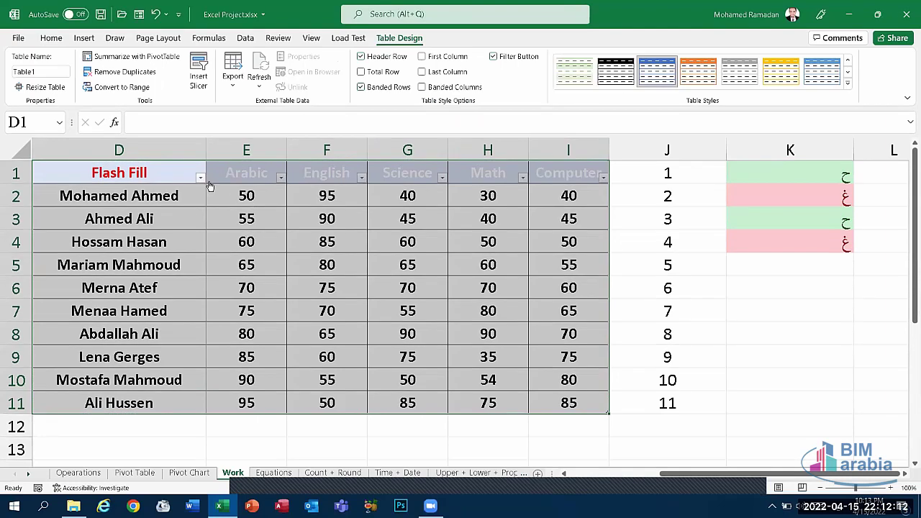
left_click(202, 178)
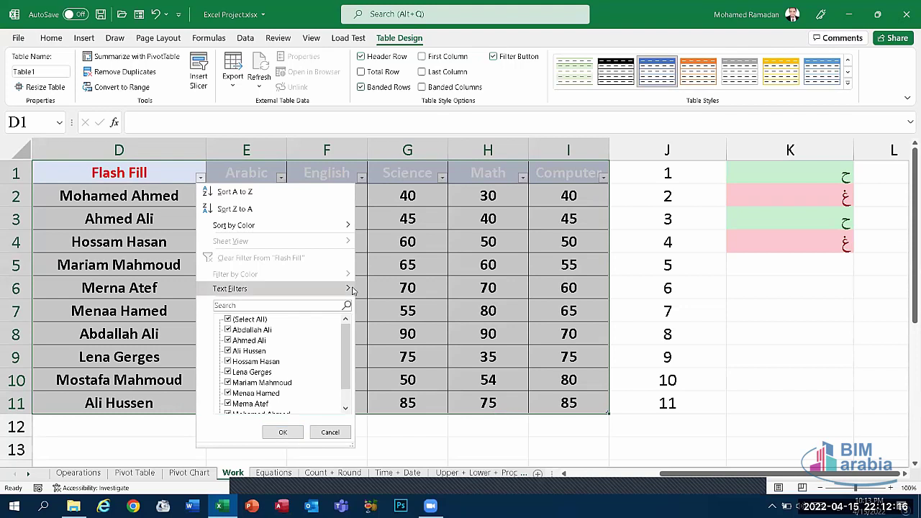
left_click(159, 198)
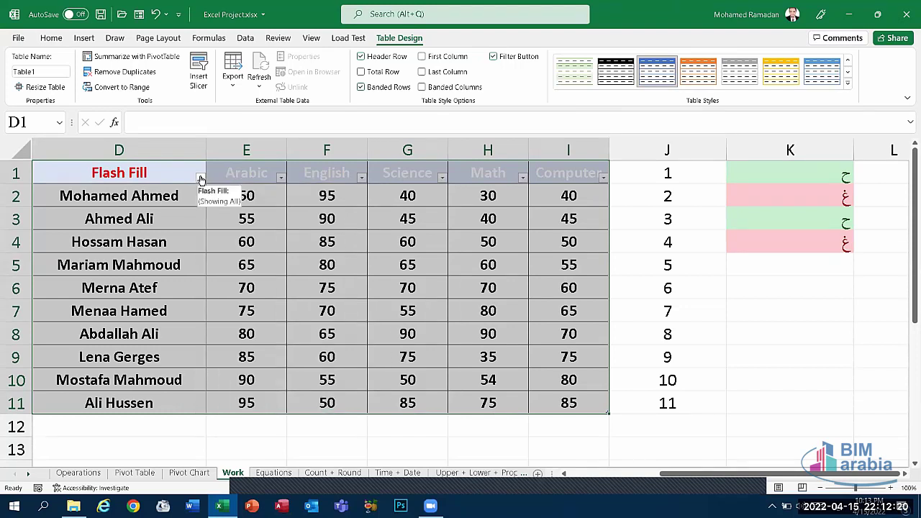
Filter the Flash Fill column to hide three students by name
left_click(201, 178)
scroll(231, 386, "down", 1)
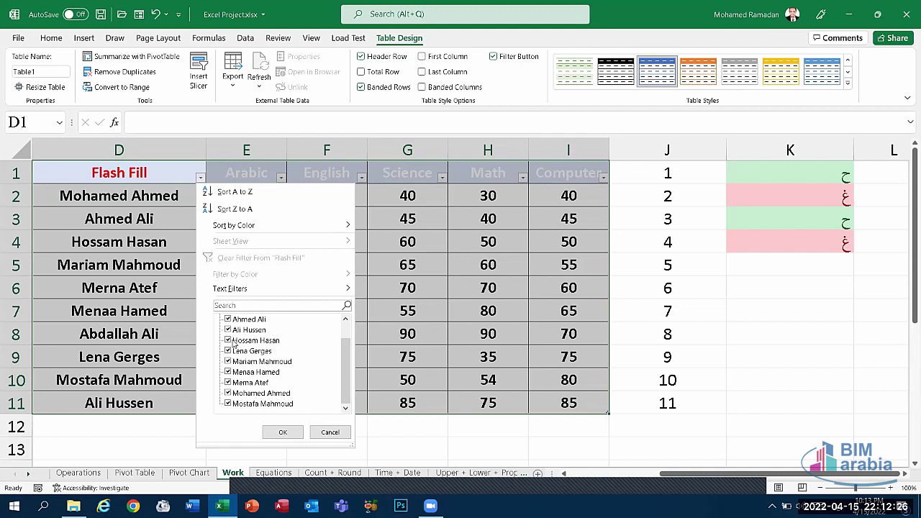
left_click(228, 331)
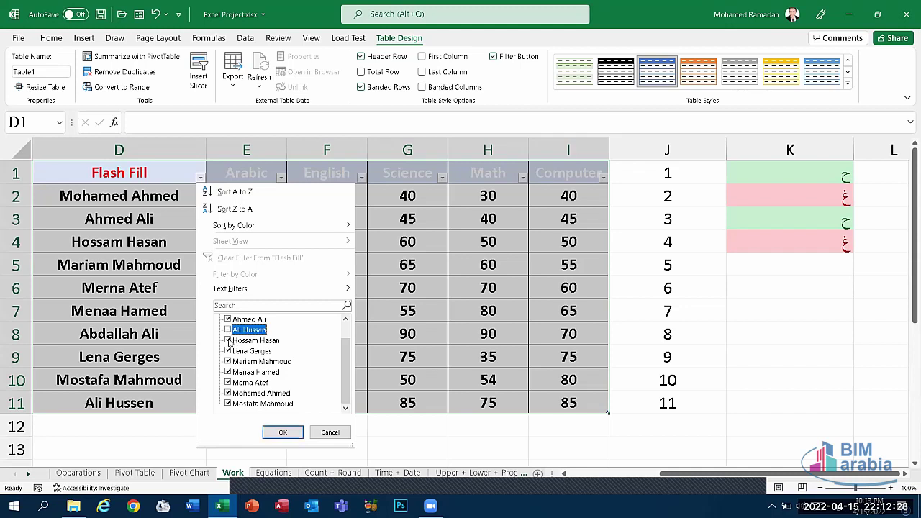
left_click(228, 383)
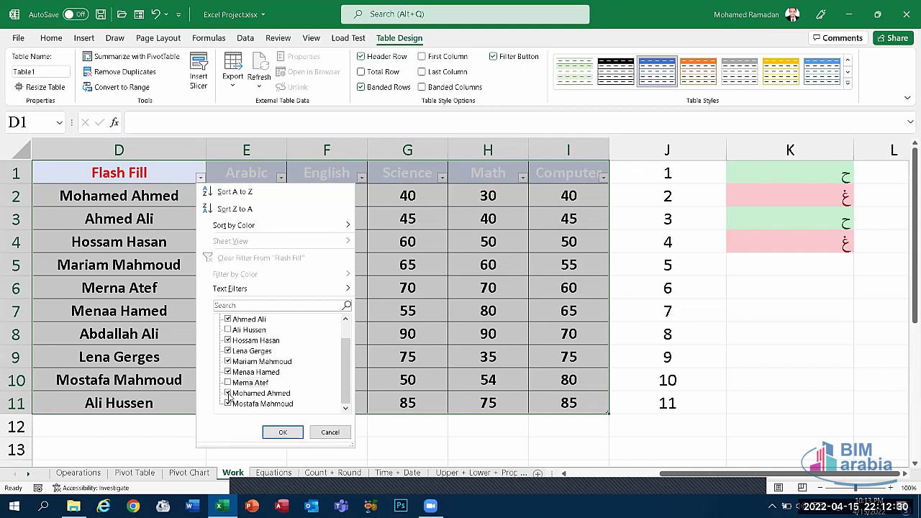
left_click(229, 393)
left_click(273, 432)
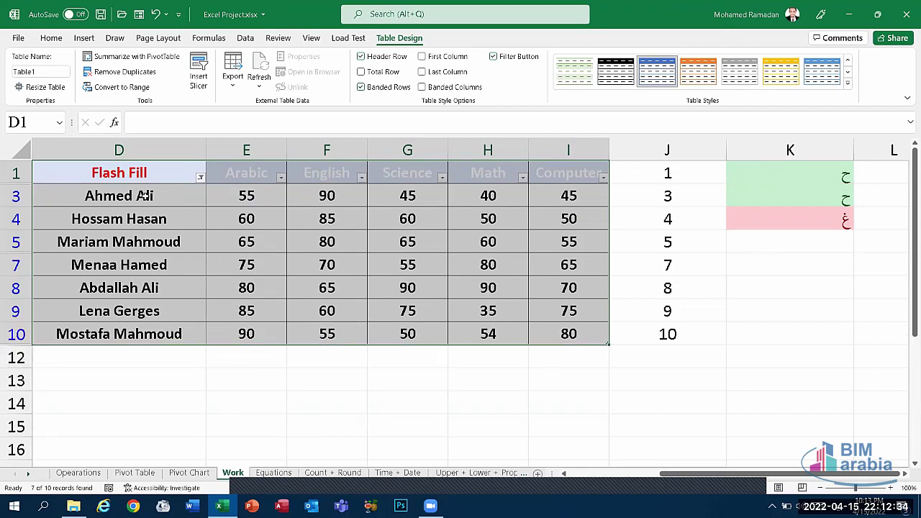
Re-include the three hidden students so all eleven show again
left_click(201, 178)
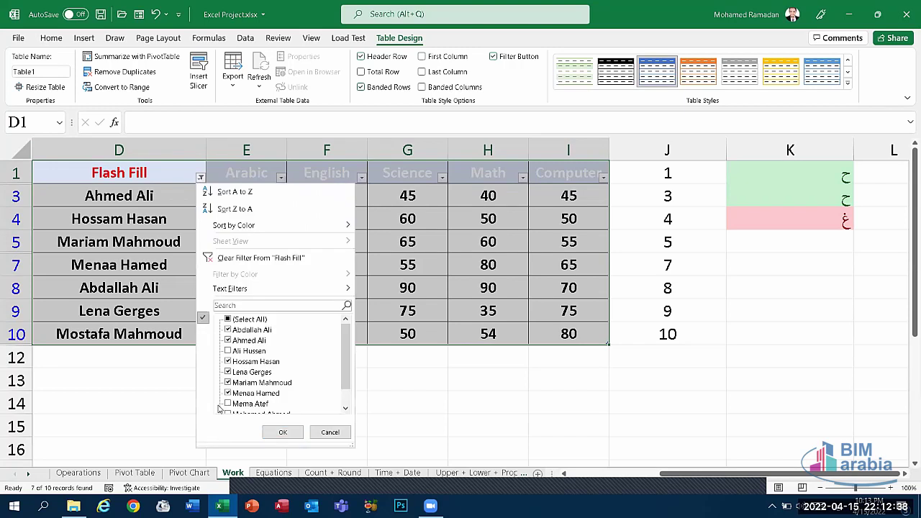
left_click(228, 351)
left_click(231, 403)
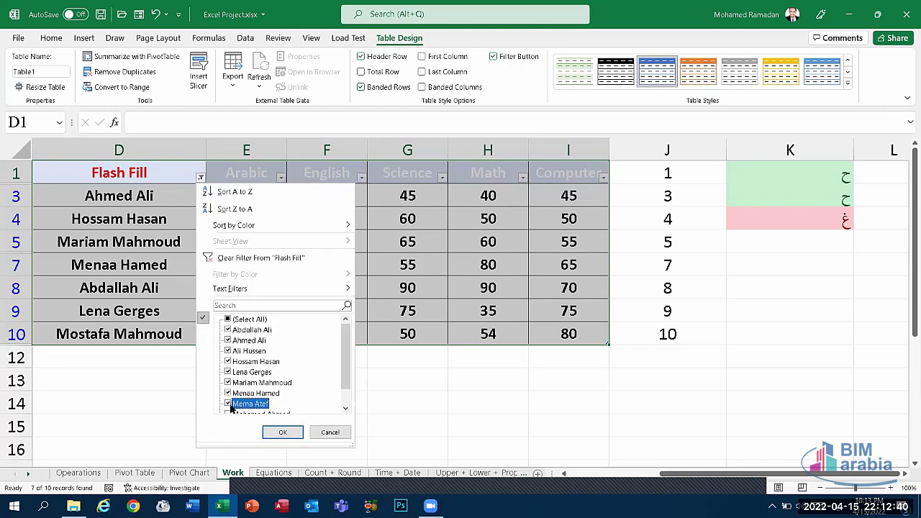
scroll(238, 389, "down", 1)
left_click(267, 430)
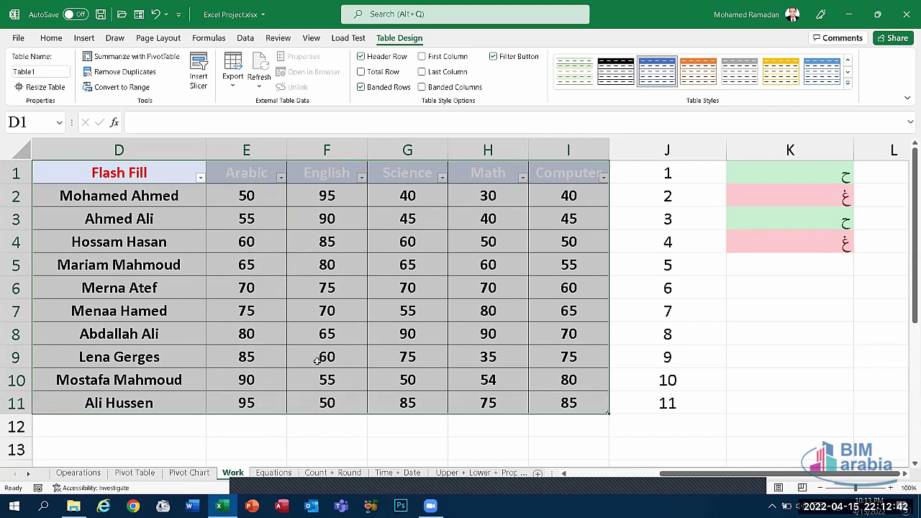
left_click(442, 273)
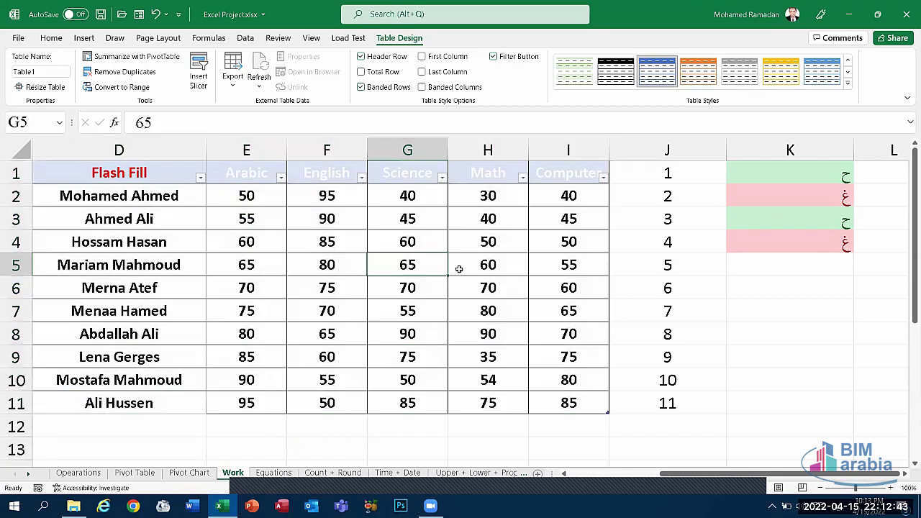
Undo the filter and table formatting, returning the grades to a plain range
left_click(84, 38)
left_click(155, 14)
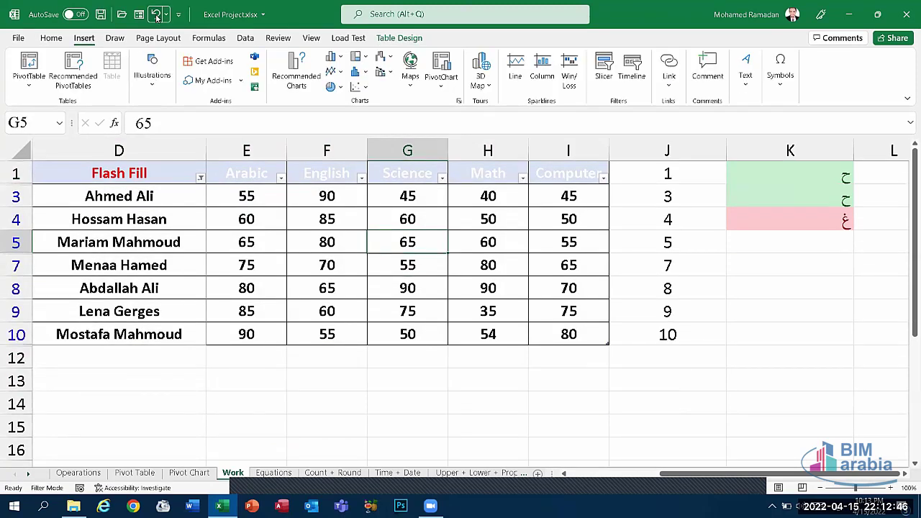
left_click(155, 13)
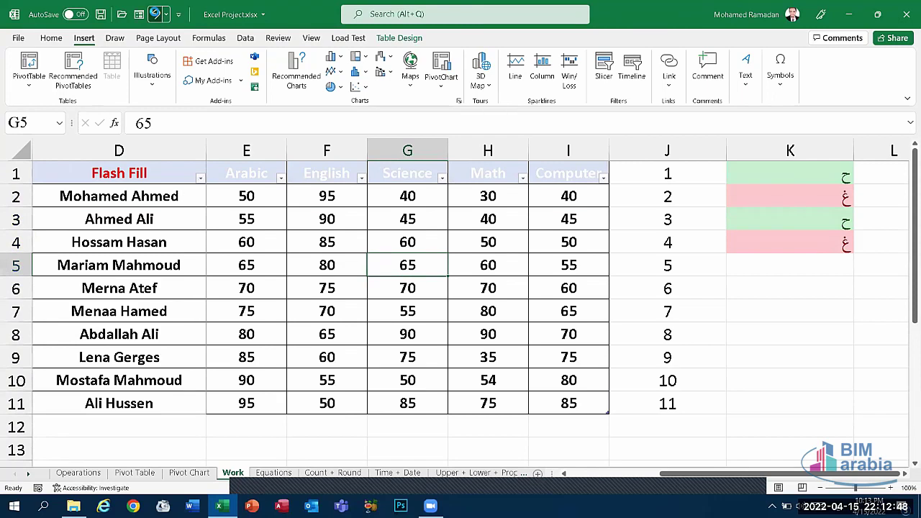
left_click(155, 14)
left_click(54, 39)
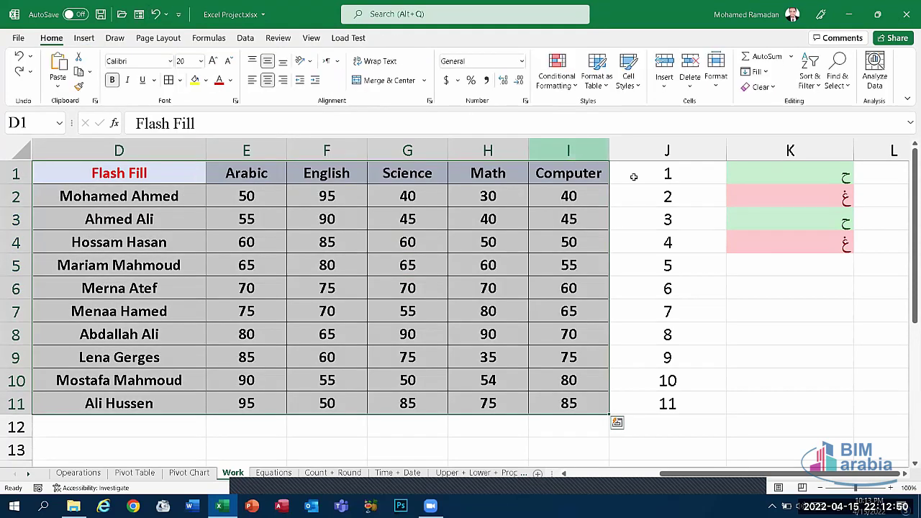
left_click(633, 196)
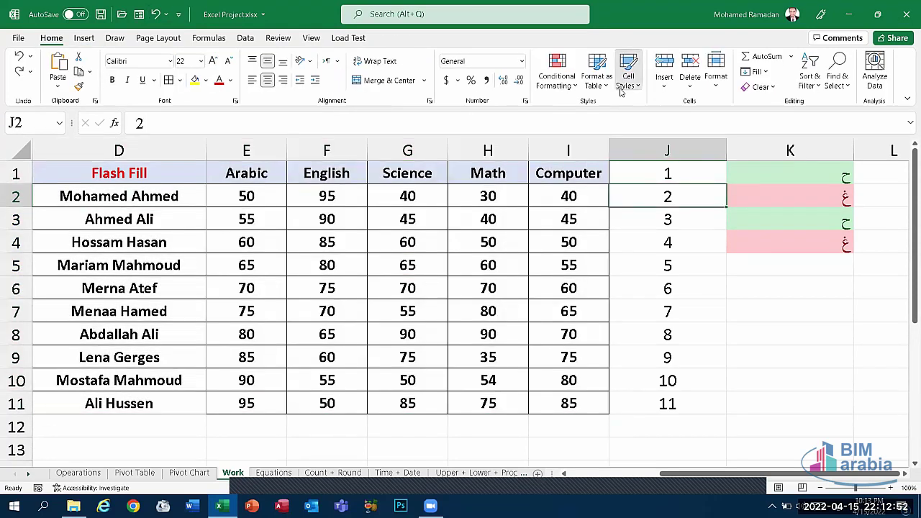
left_click(628, 78)
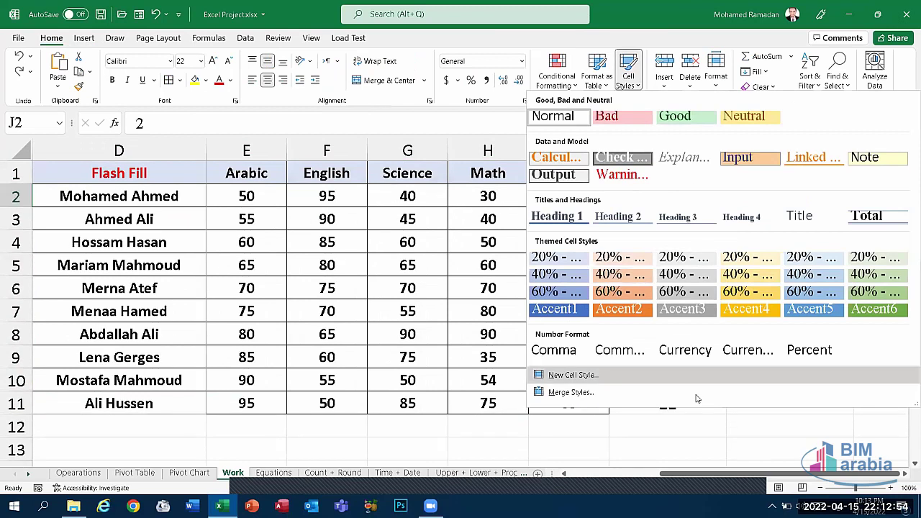
left_click(438, 350)
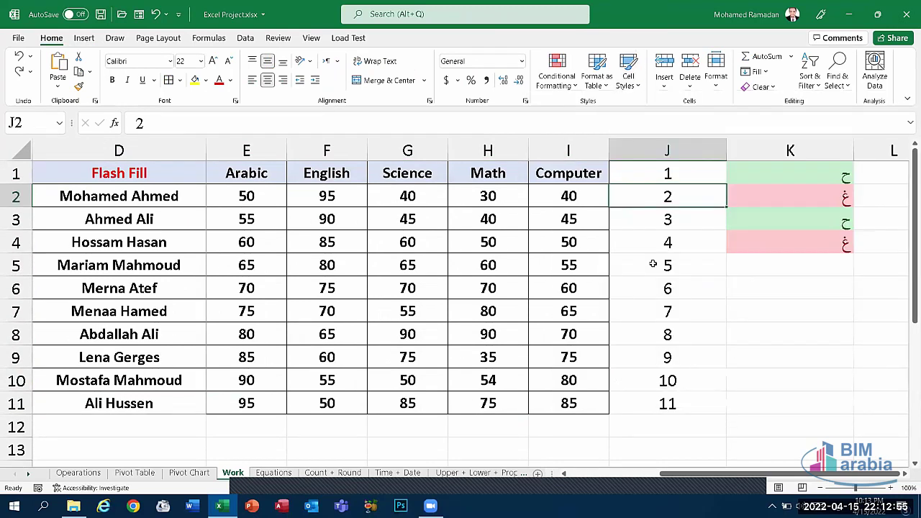
left_click(745, 310)
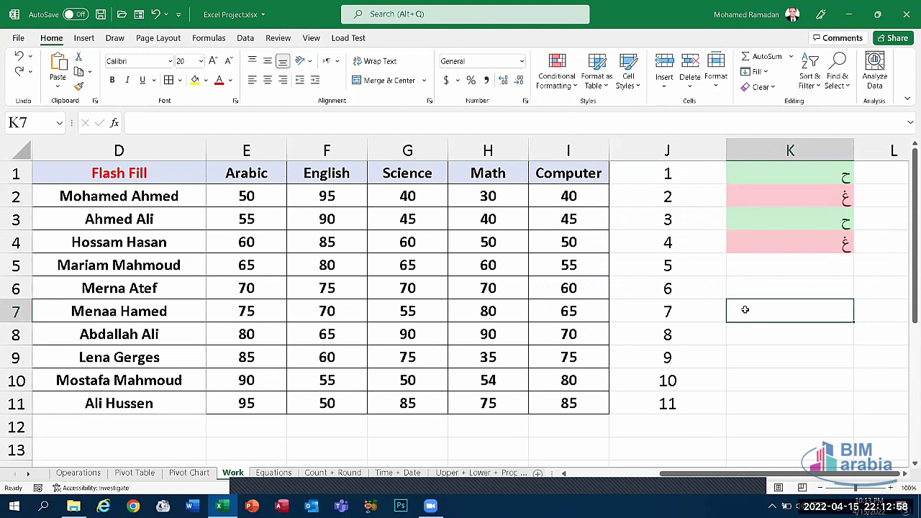
left_click(605, 85)
left_click(629, 83)
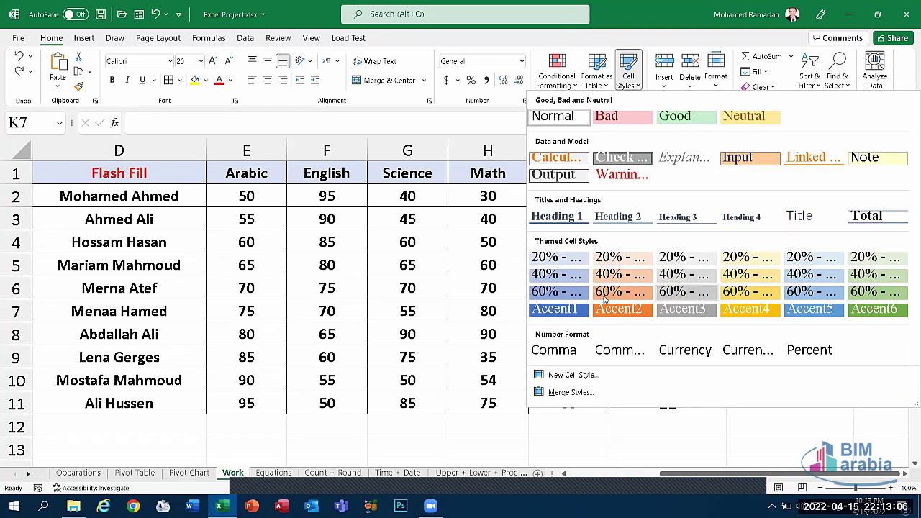
left_click(468, 426)
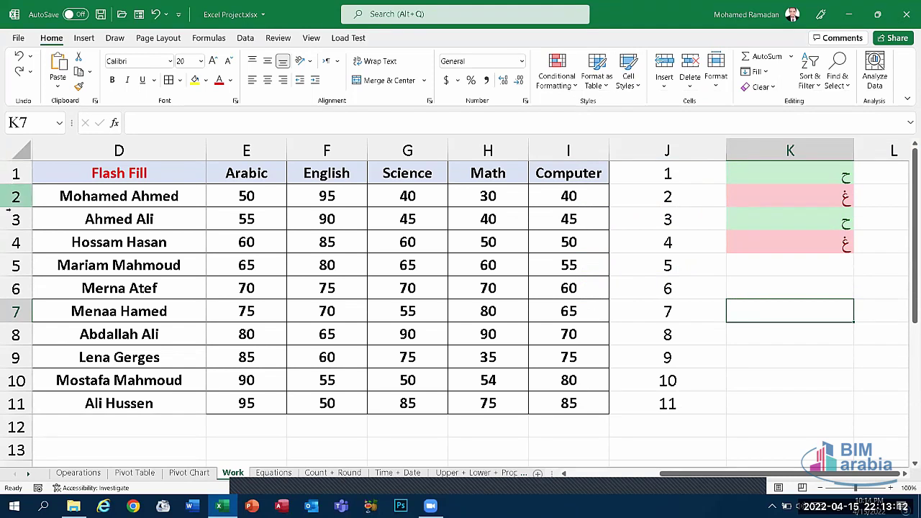
left_click(143, 151)
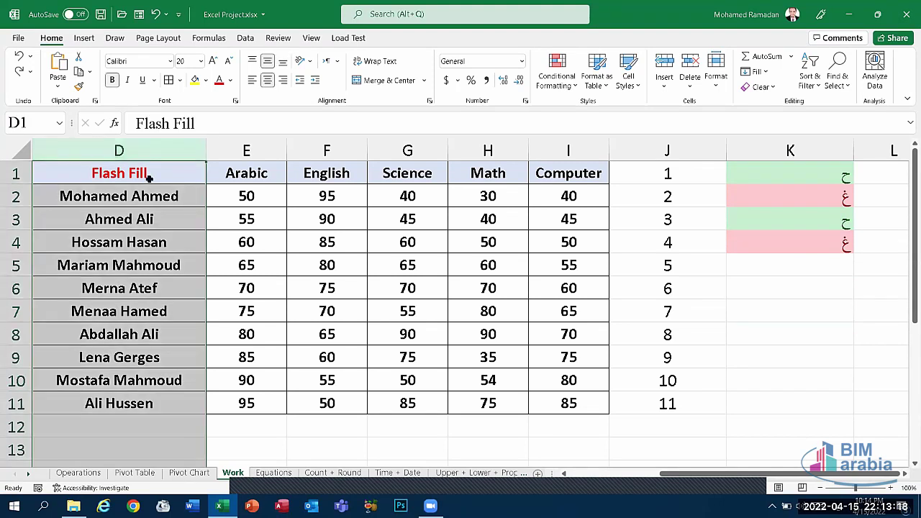
Insert a blank sheet column before the names, then undo it
left_click(664, 85)
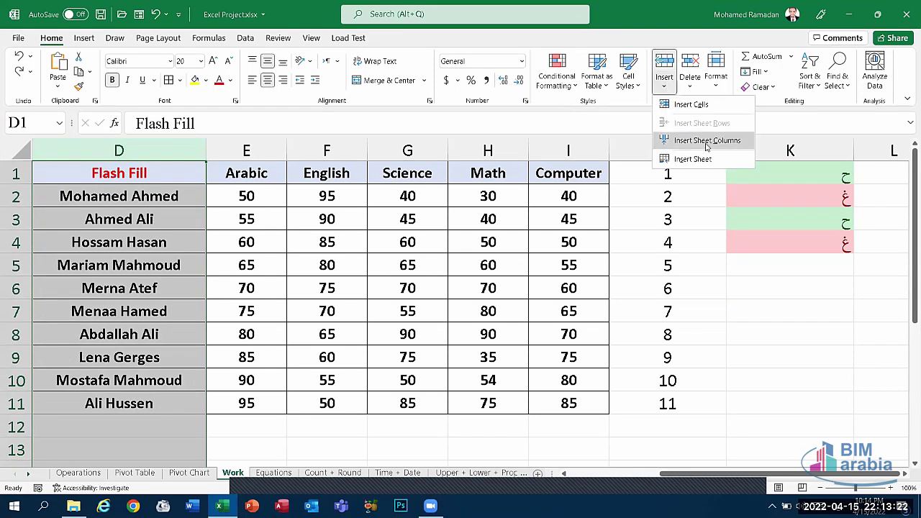
left_click(707, 141)
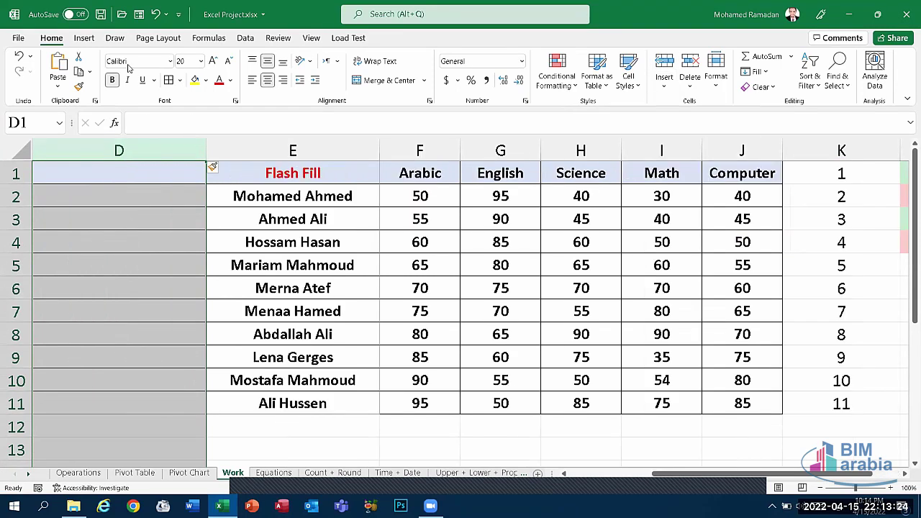
left_click(155, 13)
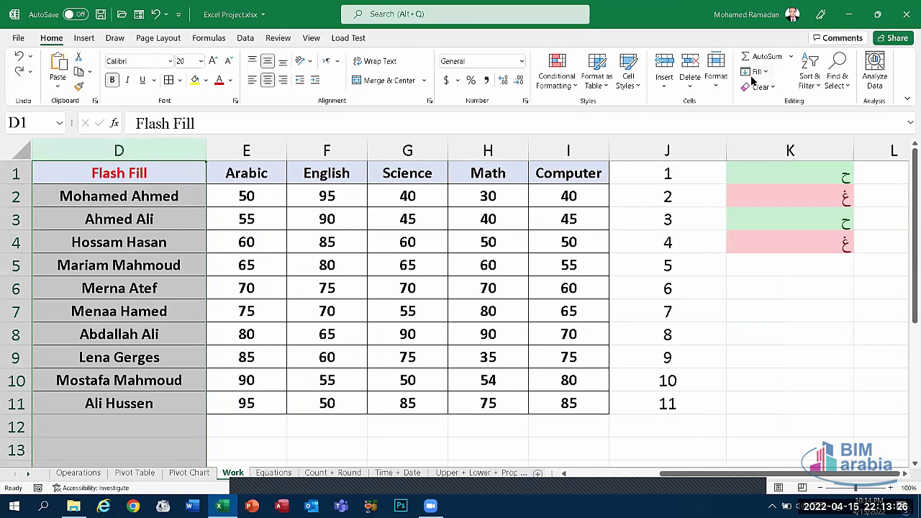
left_click(664, 85)
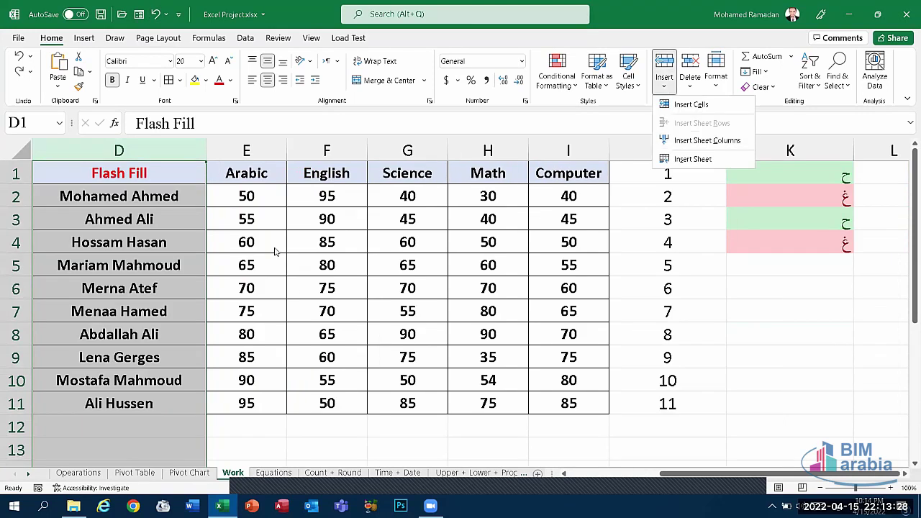
left_click(99, 204)
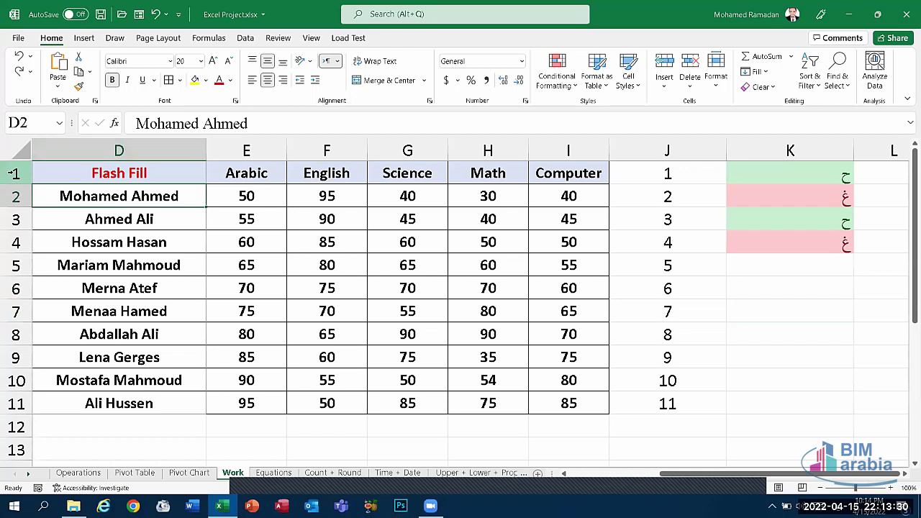
Insert a blank sheet row above the header row 1, then undo it
left_click(13, 173)
left_click(664, 81)
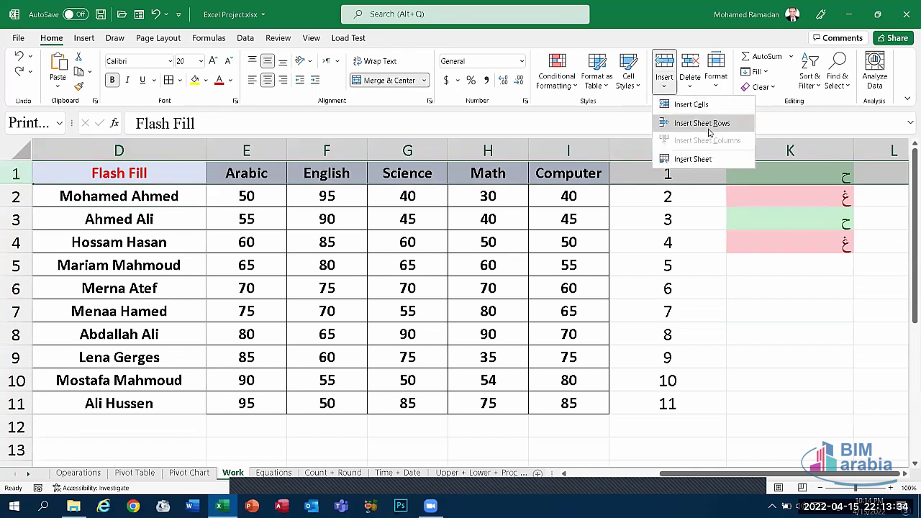
left_click(702, 123)
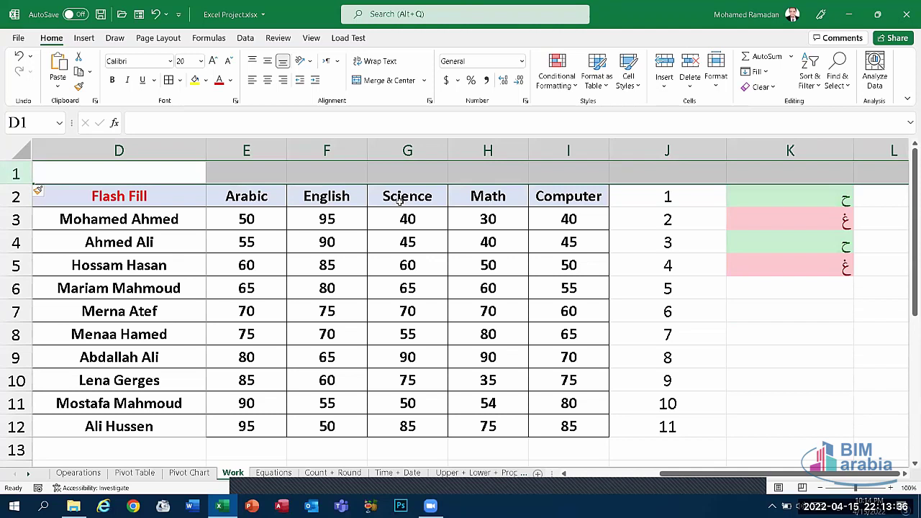
left_click(155, 12)
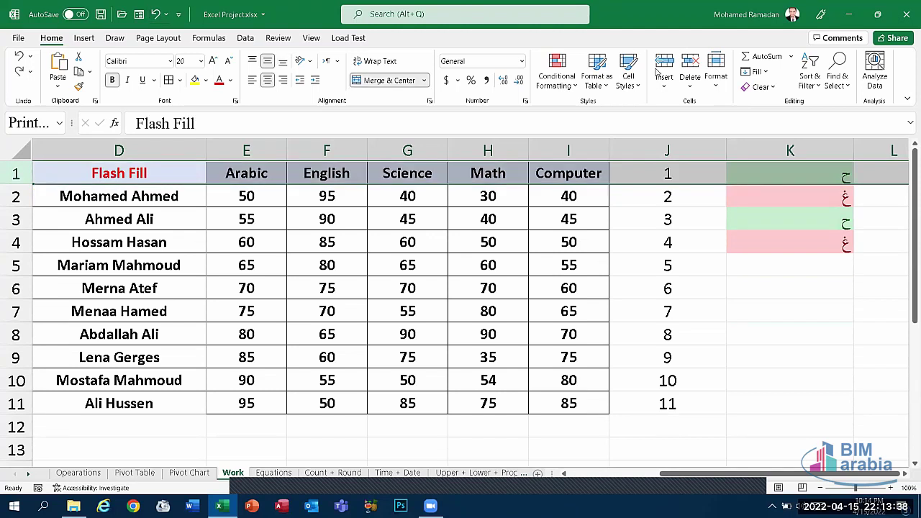
Look at the Delete options, then show the Format options for cell size and sheet organisation
left_click(687, 89)
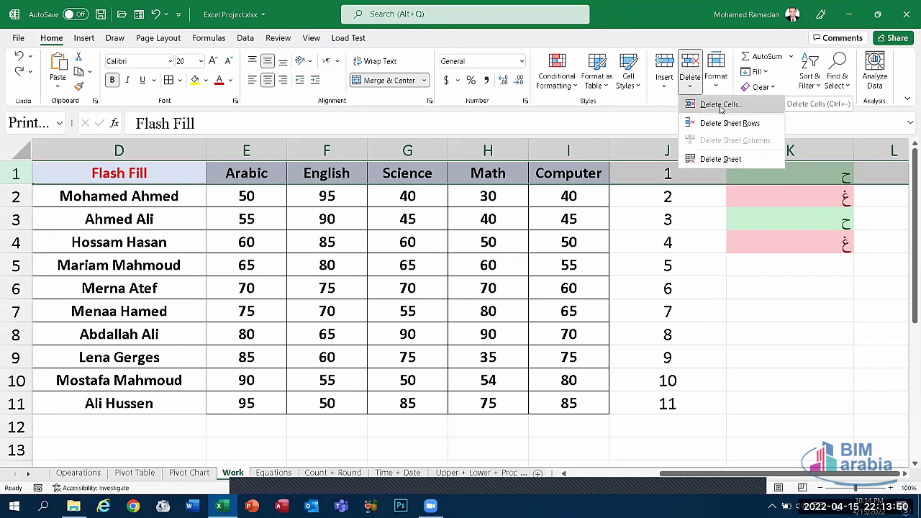
key("Escape")
left_click(716, 83)
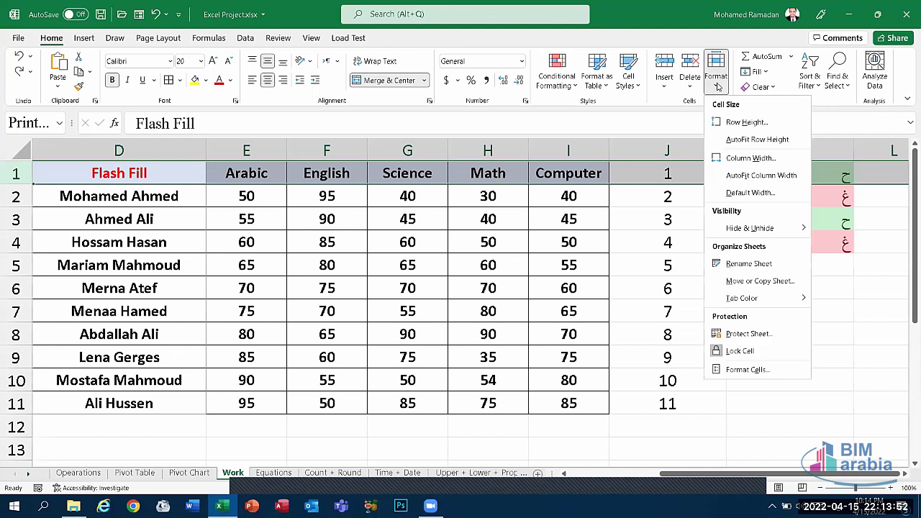
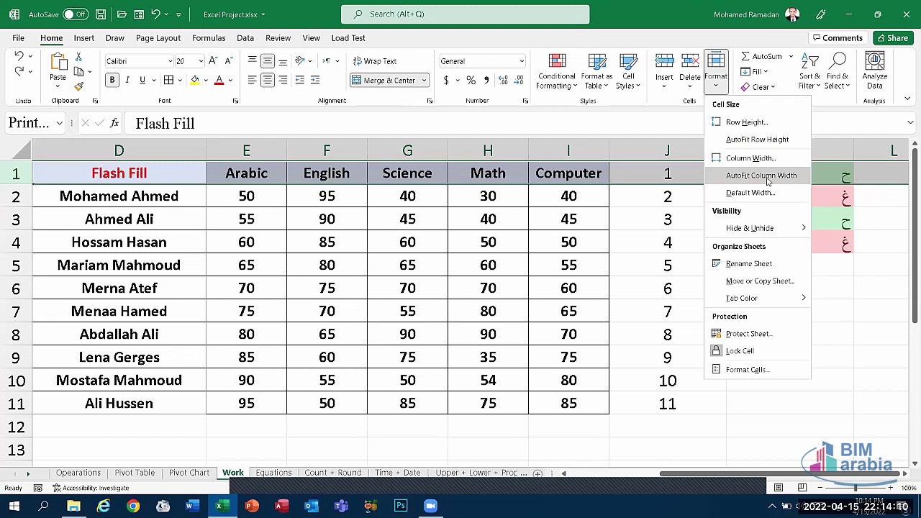
Check the row height and column width settings, leaving both unchanged
left_click(747, 124)
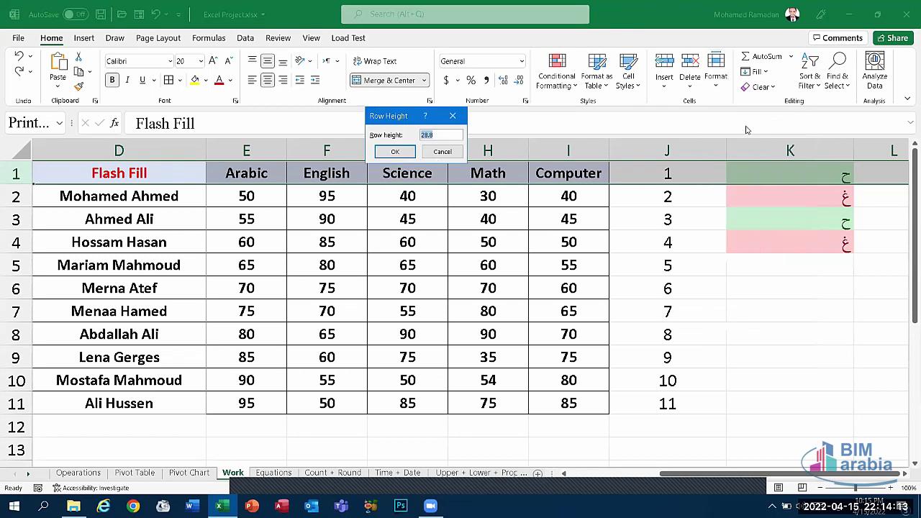
left_click(442, 152)
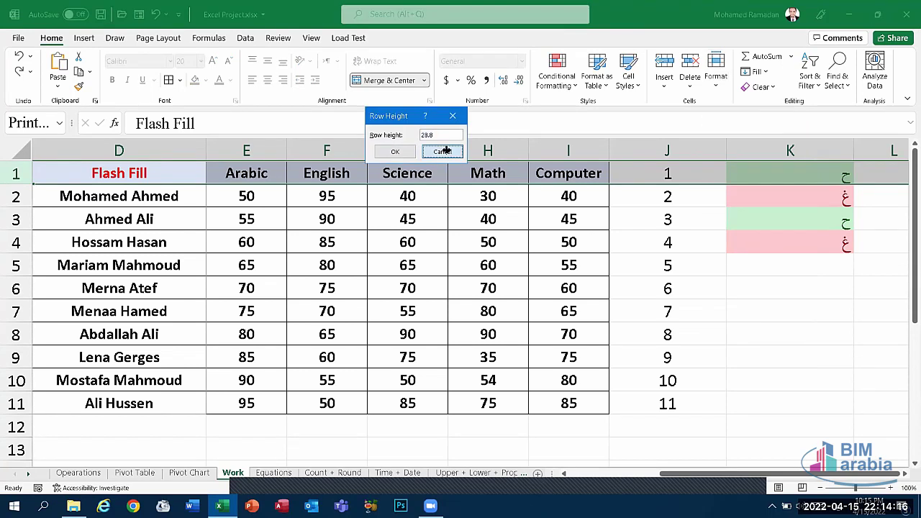
left_click(715, 79)
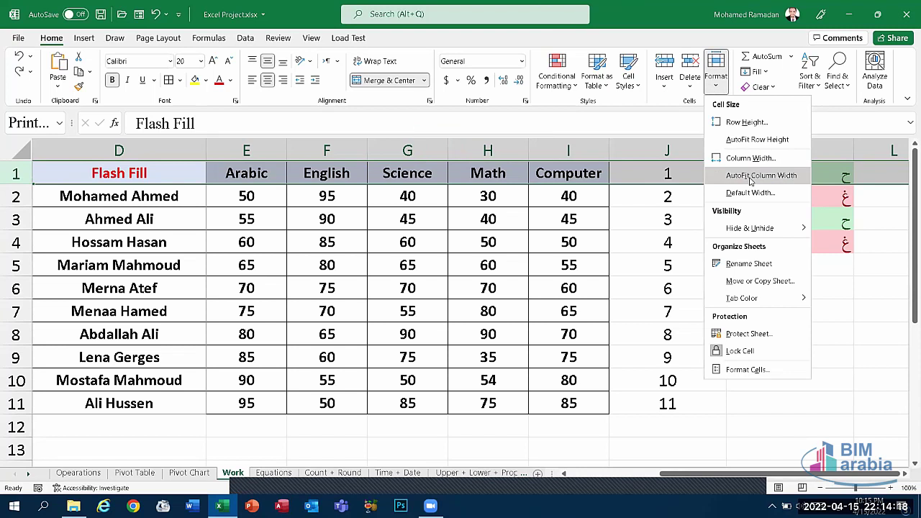
left_click(742, 159)
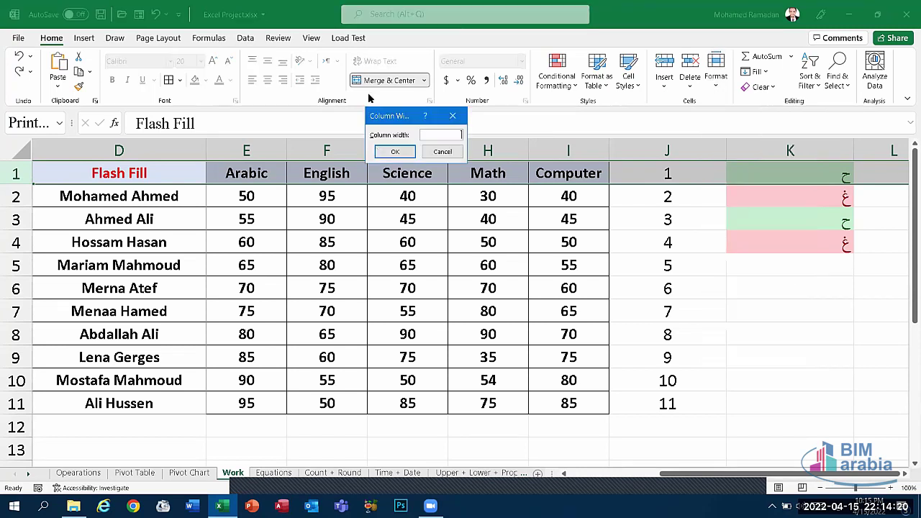
left_click(442, 152)
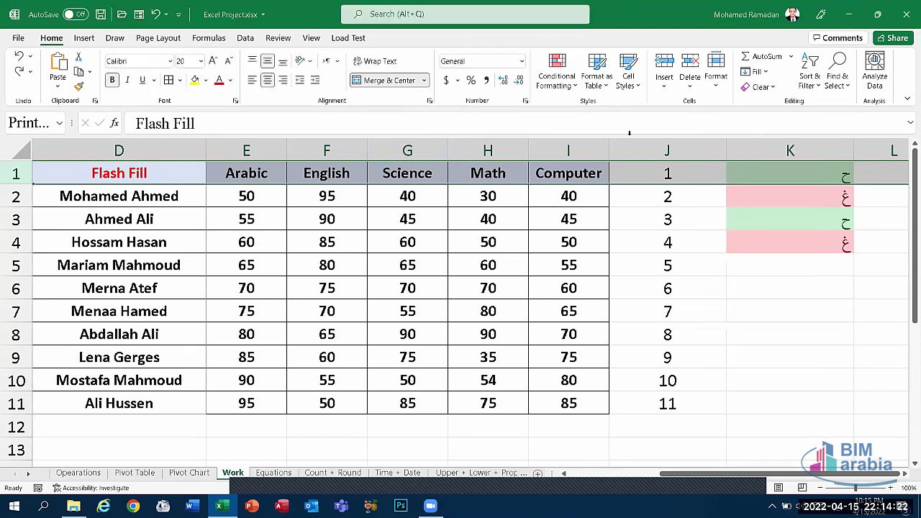
left_click(716, 85)
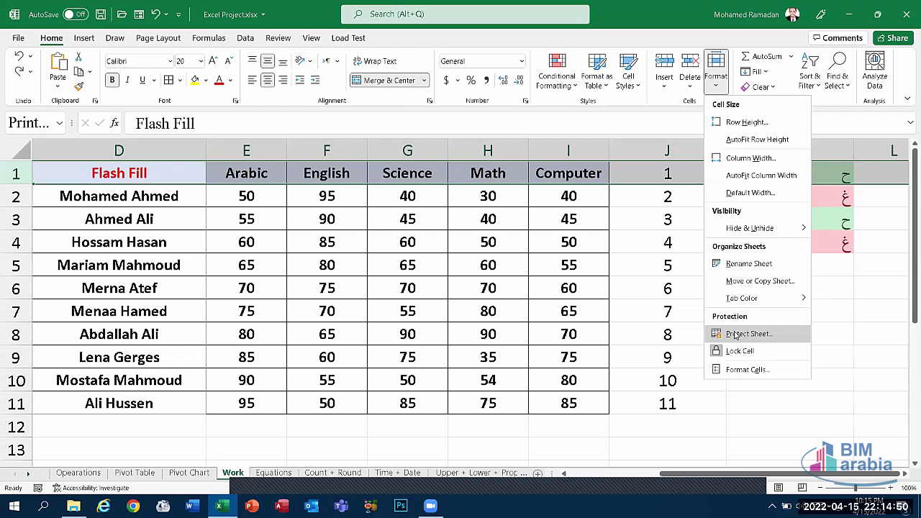
key("Escape")
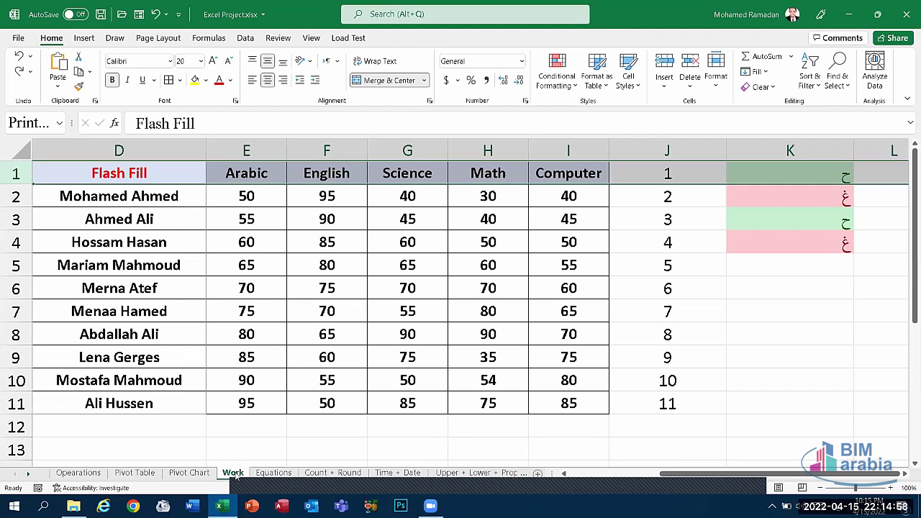
Open Move or Copy for the Work sheet and browse destination positions
right_click(236, 477)
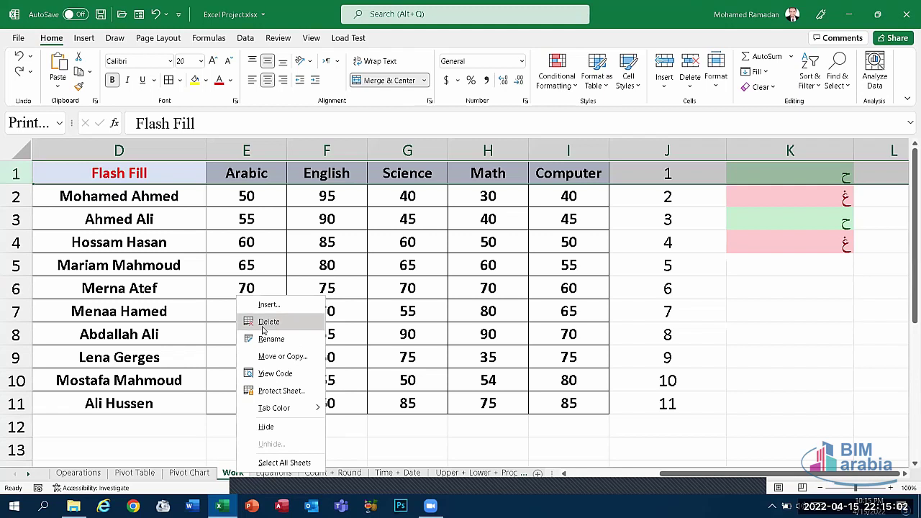
left_click(305, 357)
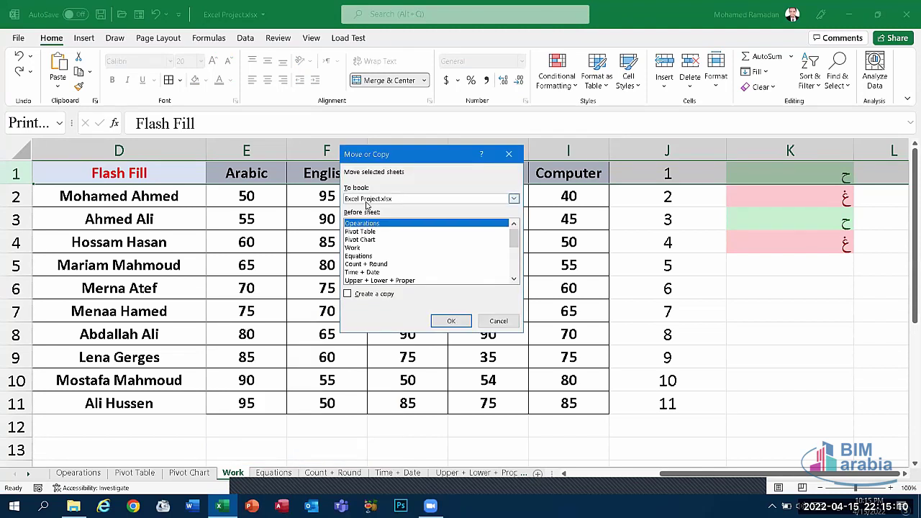
scroll(363, 240, "down", 2)
scroll(363, 242, "down", 3)
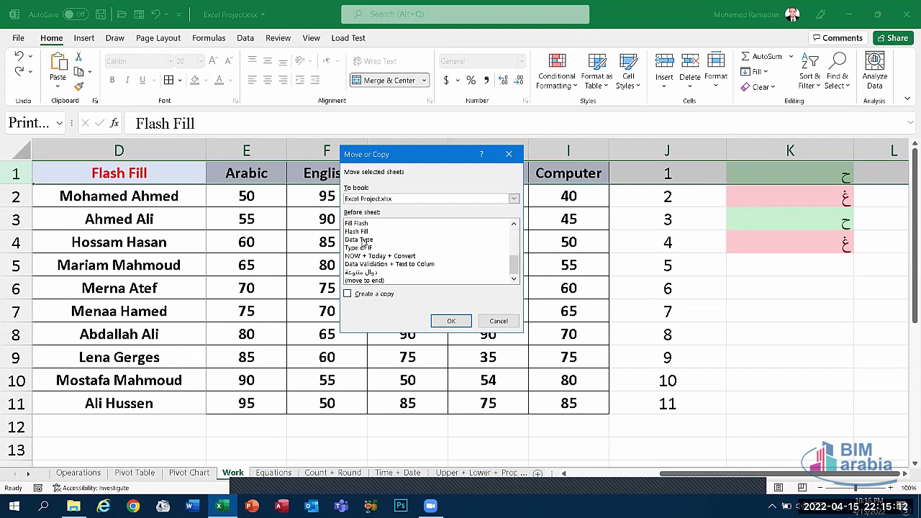
left_click(375, 273)
scroll(375, 266, "up", 3)
left_click(375, 248)
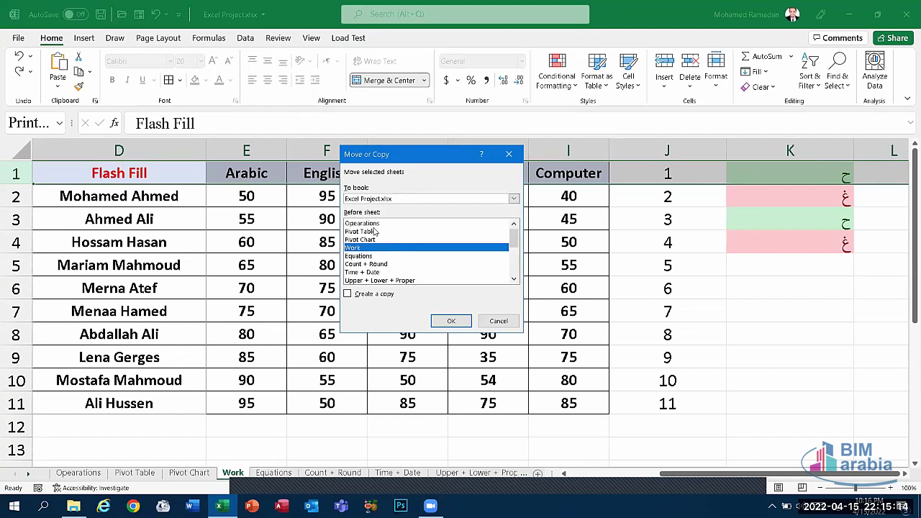
Try Count + Round and Time + Date as destinations, then cancel the move
left_click(375, 231)
scroll(375, 238, "down", 3)
scroll(378, 245, "down", 2)
scroll(382, 252, "up", 5)
left_click(381, 264)
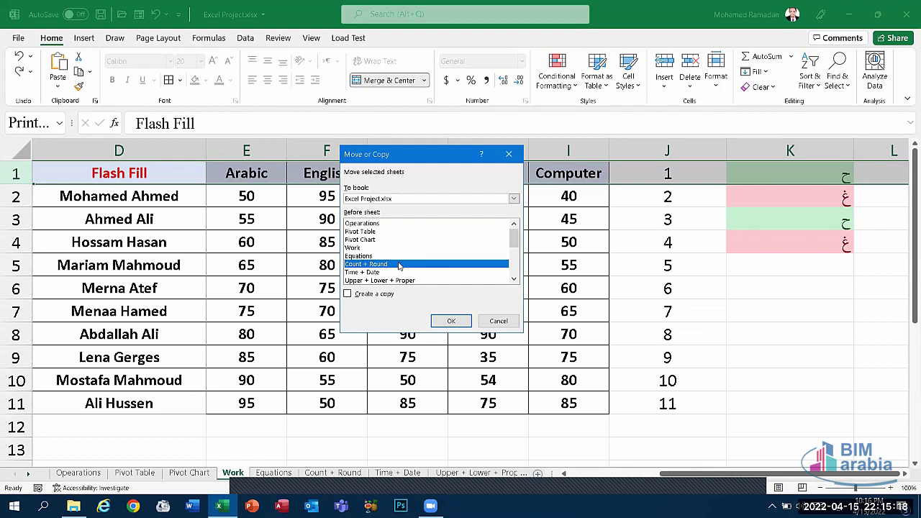
left_click(361, 255)
left_click(361, 223)
left_click(360, 247)
left_click(367, 272)
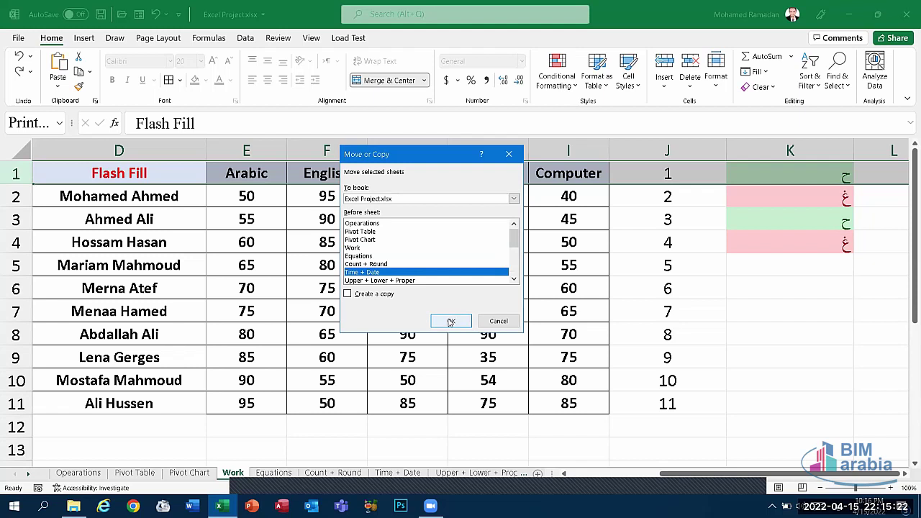
left_click(496, 319)
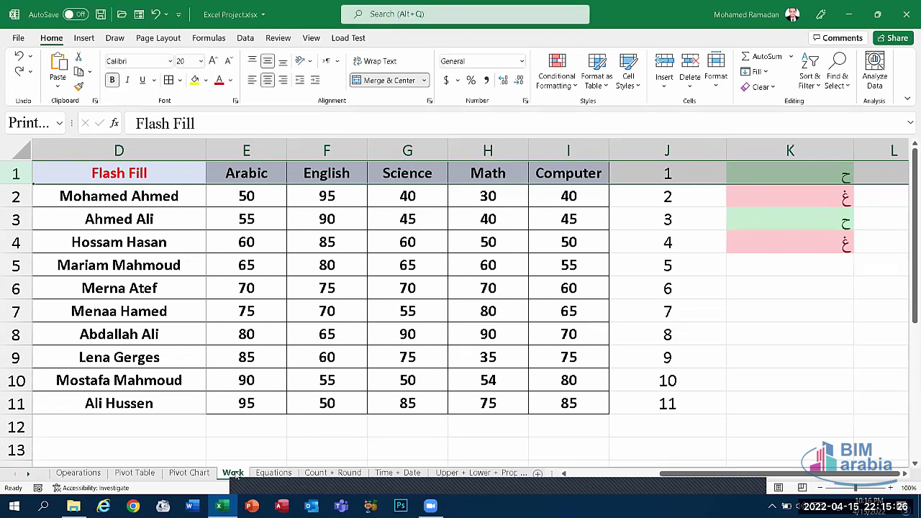
Drag the Work sheet tab further along, then back to its original position
left_click_drag(234, 475, 434, 477)
left_click_drag(434, 477, 254, 471)
left_click(717, 77)
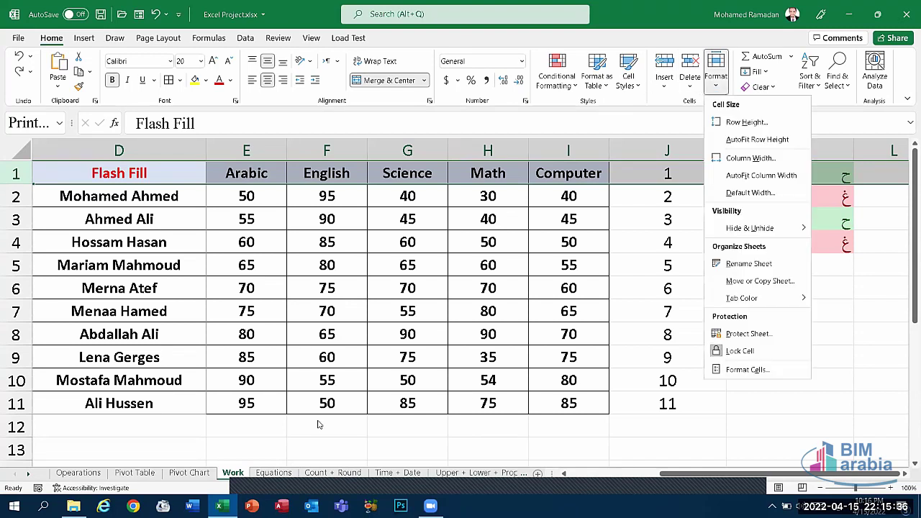
Colour the Work and Equations tabs yellow, then remove both colours again
right_click(235, 475)
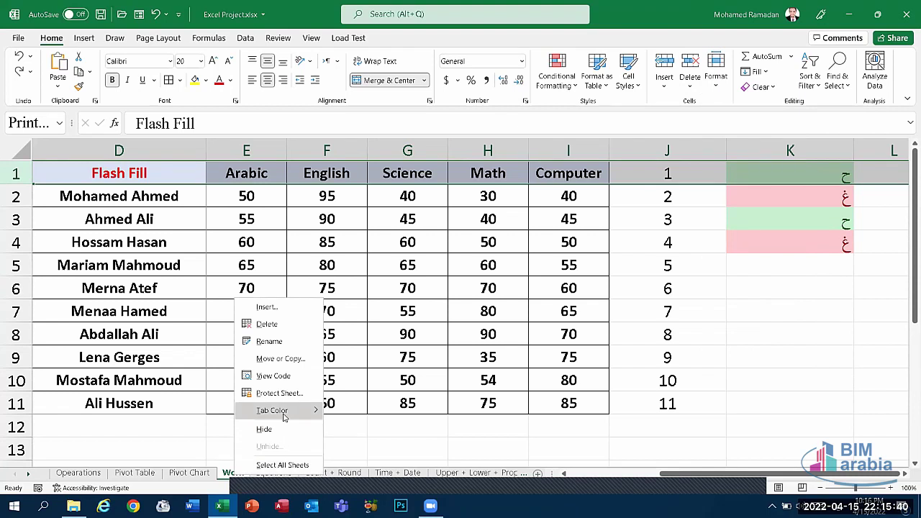
left_click(286, 474)
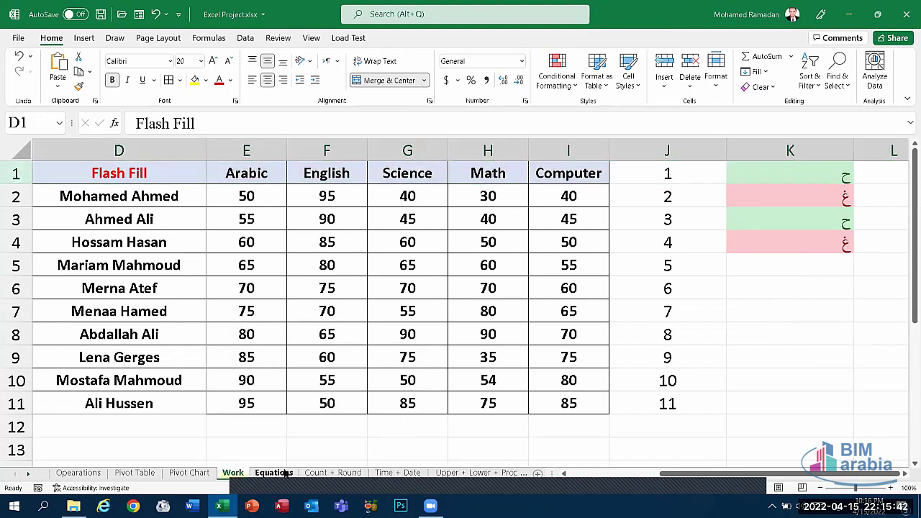
right_click(286, 474)
mouse_move(322, 405)
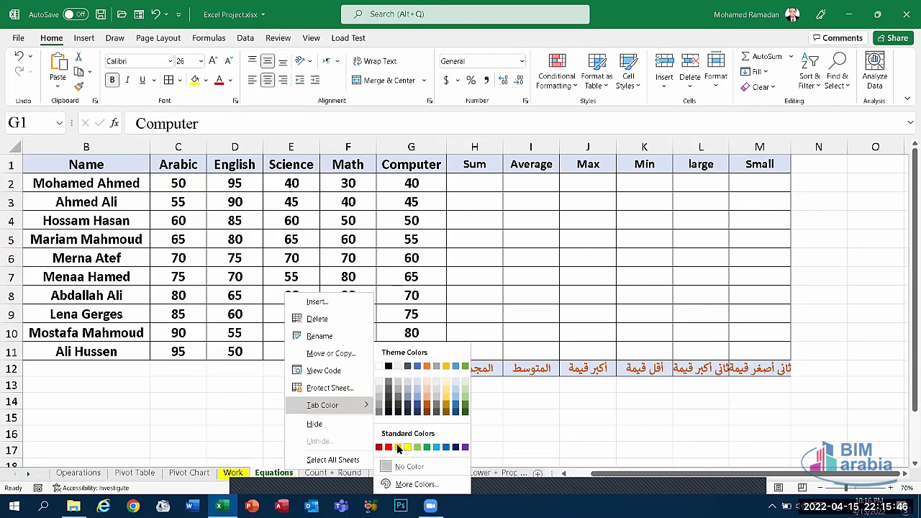
left_click(398, 448)
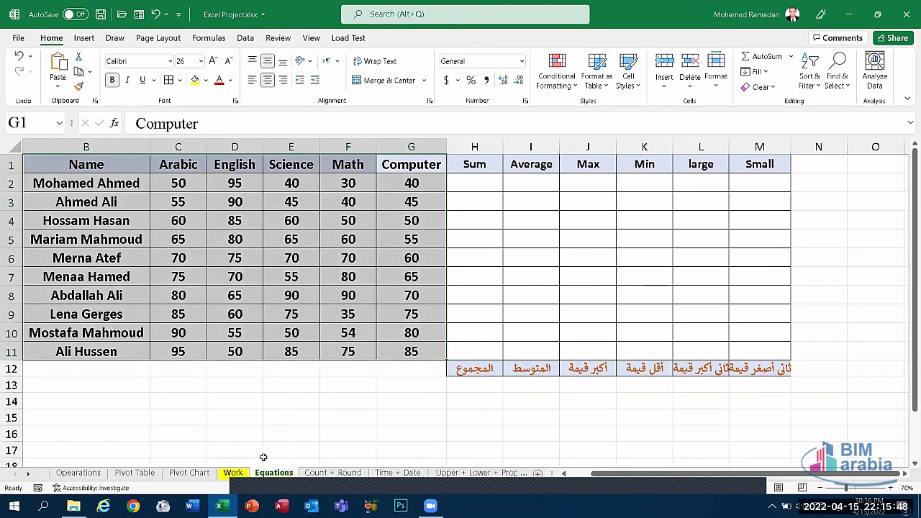
left_click(291, 402)
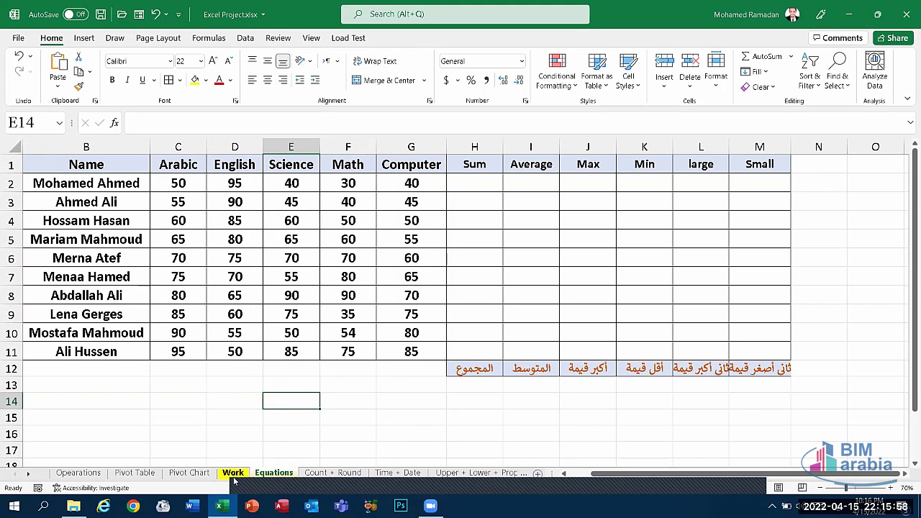
right_click(265, 473)
mouse_move(303, 407)
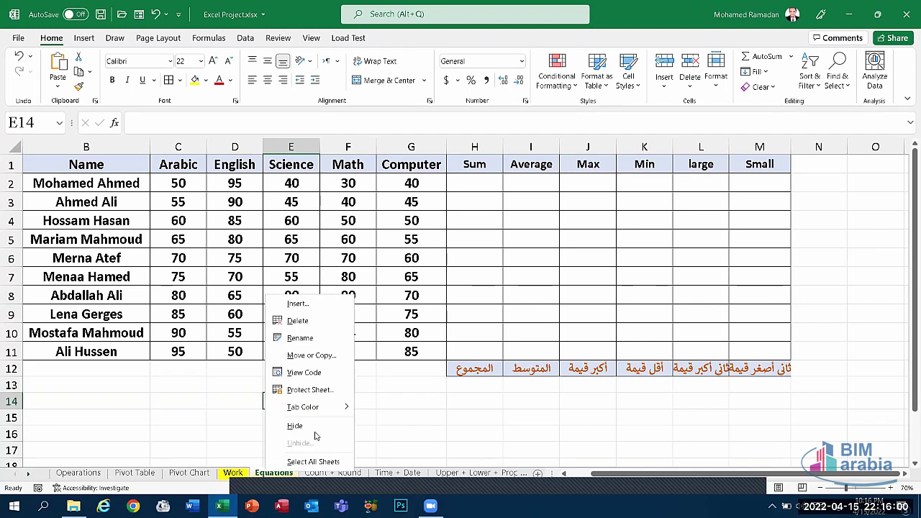
left_click(382, 466)
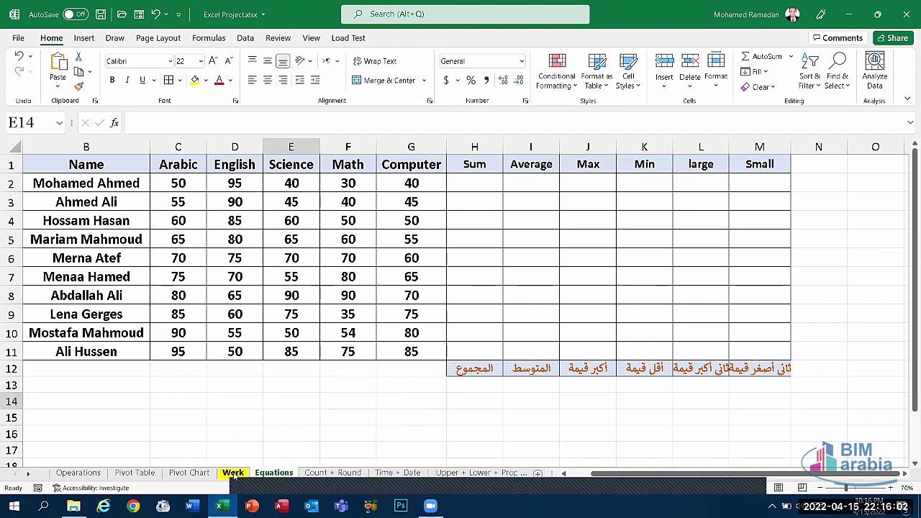
right_click(233, 473)
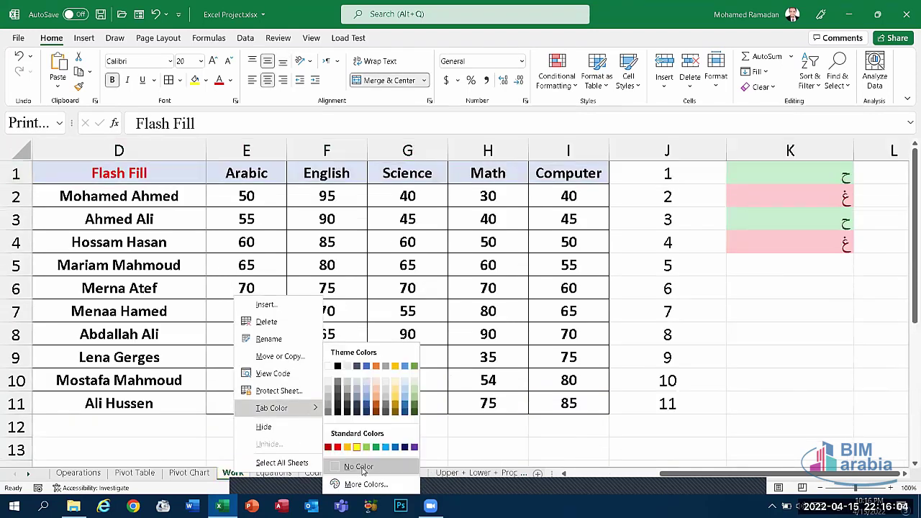
left_click(228, 454)
Insert a new blank worksheet, Sheet5, then delete it
right_click(244, 474)
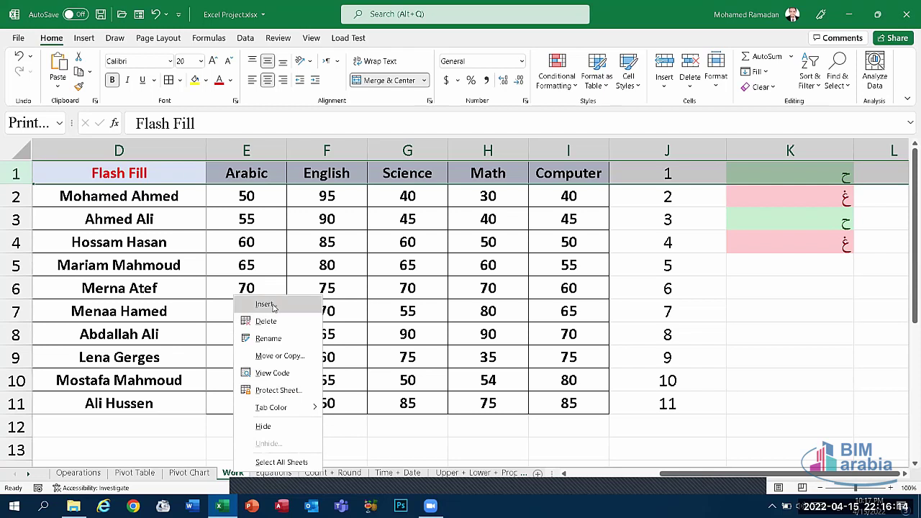
left_click(273, 306)
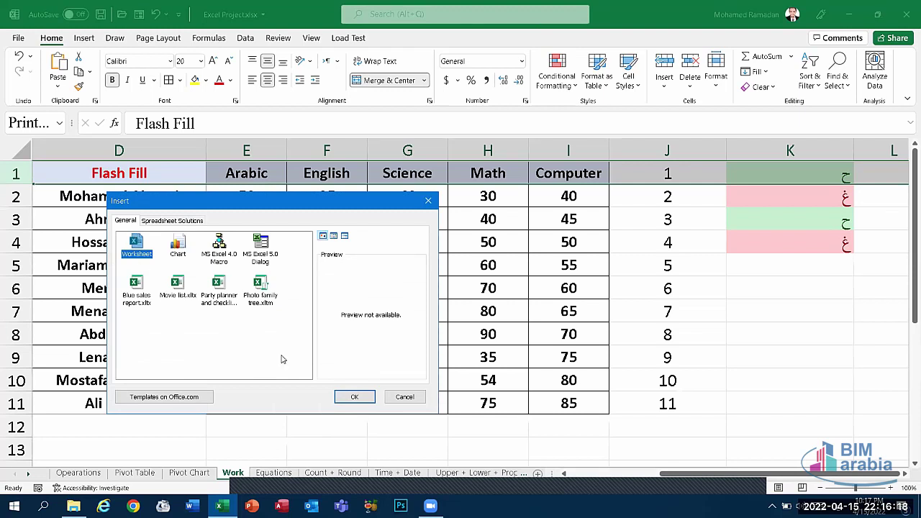
left_click(352, 398)
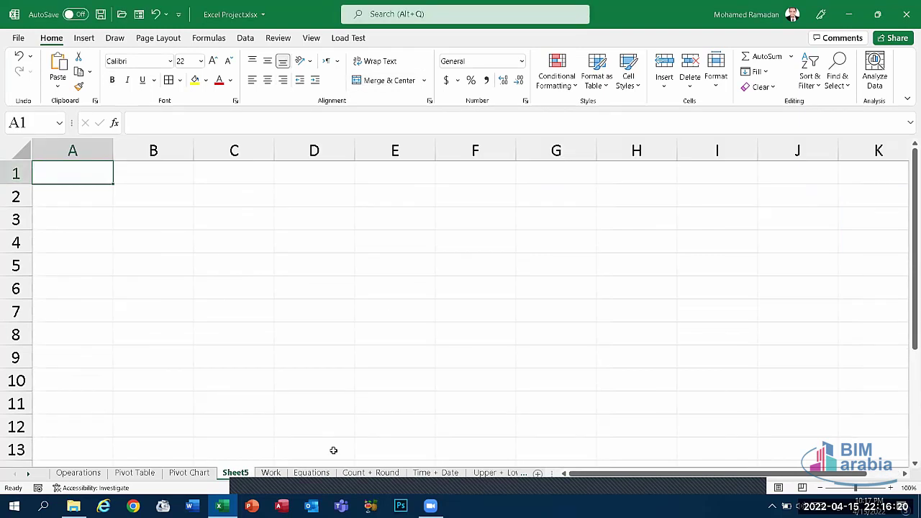
right_click(240, 475)
left_click(270, 321)
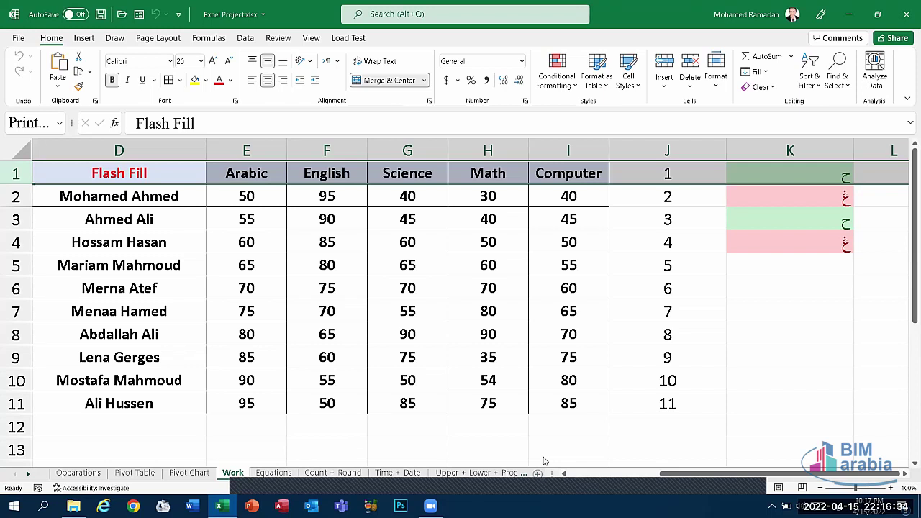
left_click(555, 434)
left_click(760, 272)
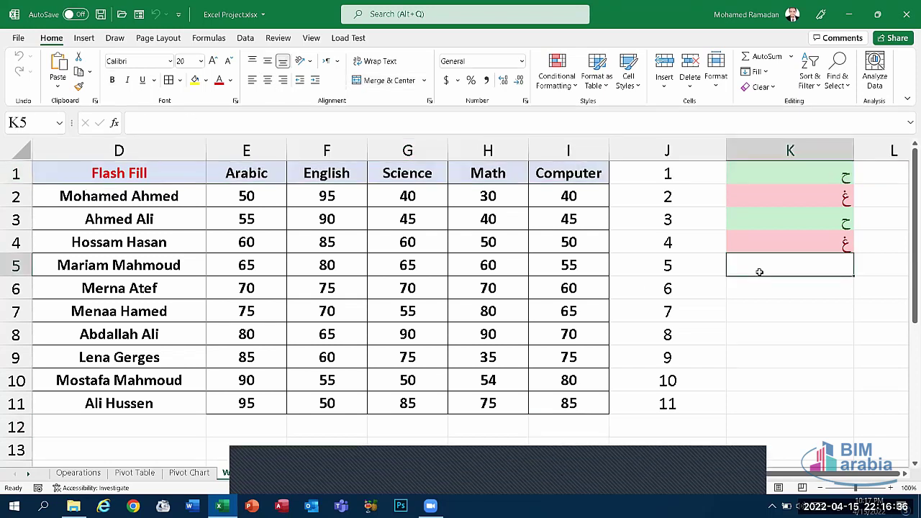
left_click(791, 57)
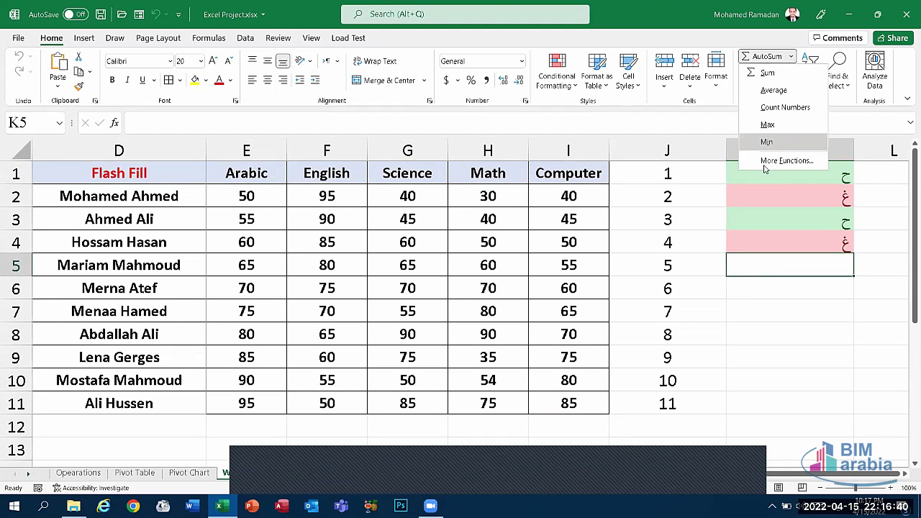
left_click(793, 338)
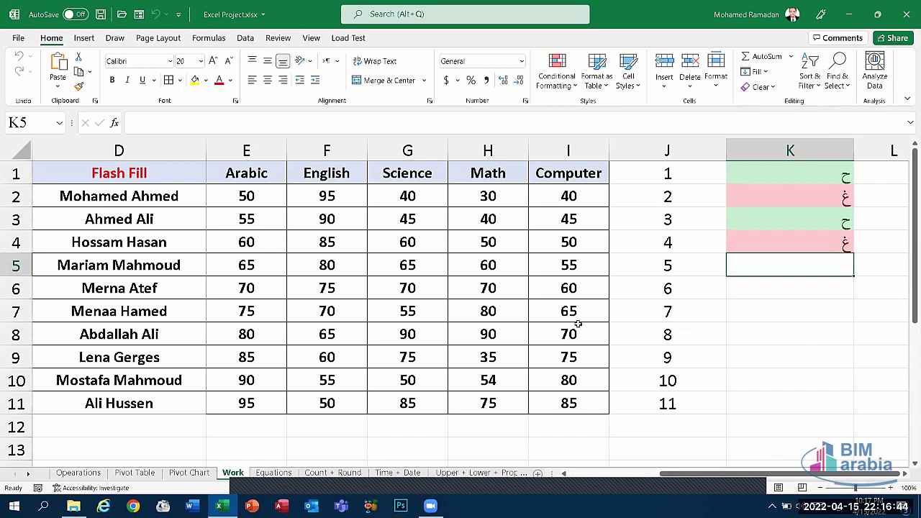
left_click(182, 269)
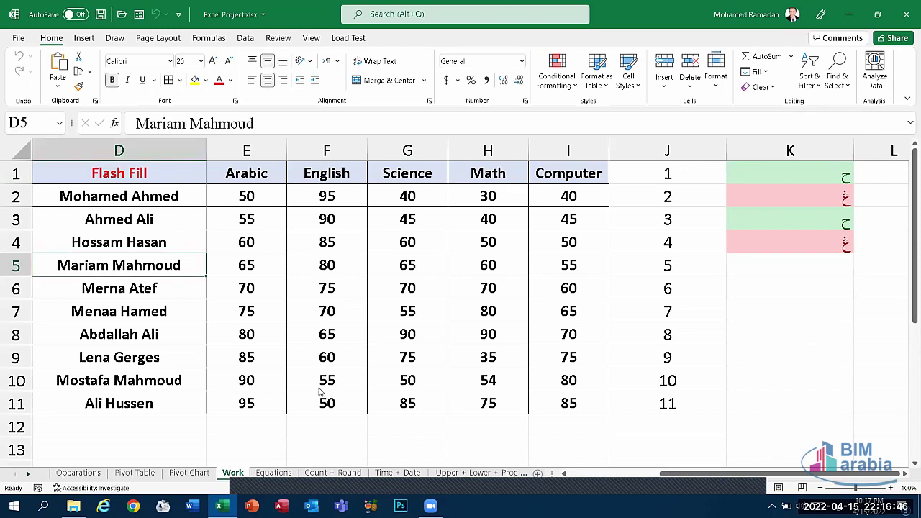
scroll(582, 369, "left", 1)
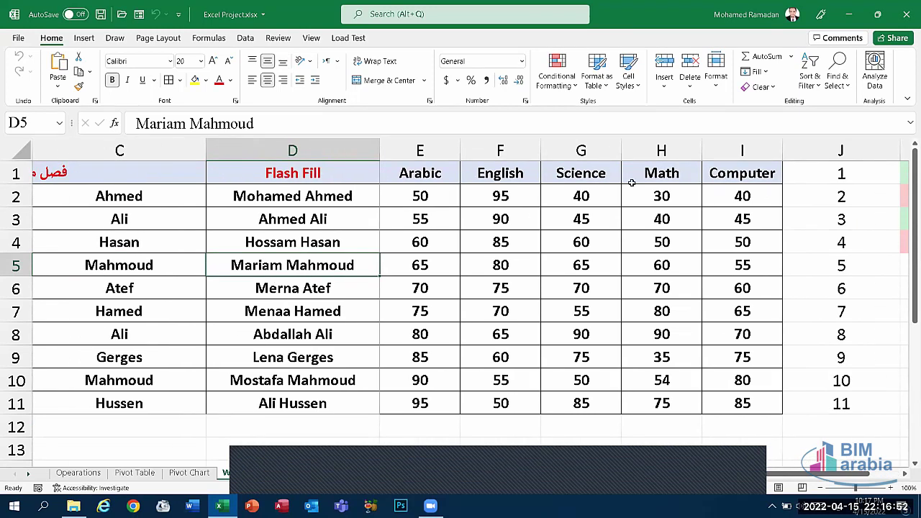
left_click(764, 75)
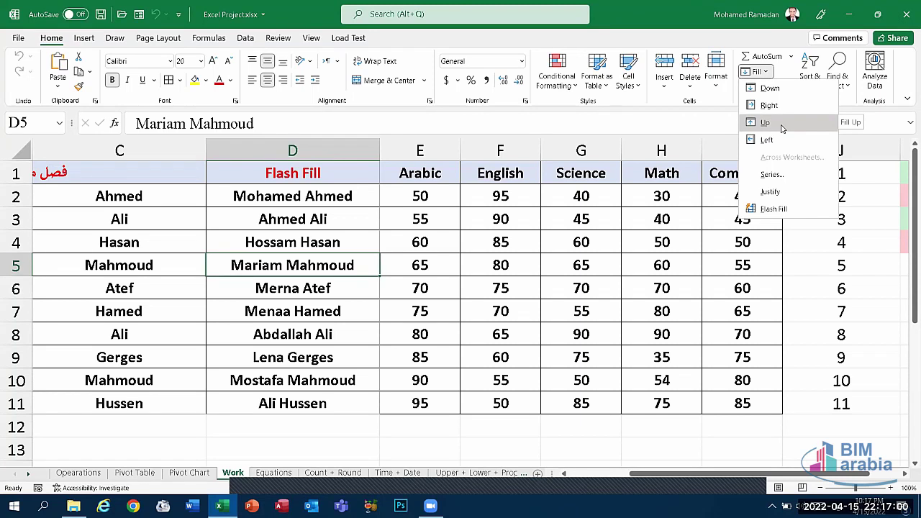
left_click(783, 129)
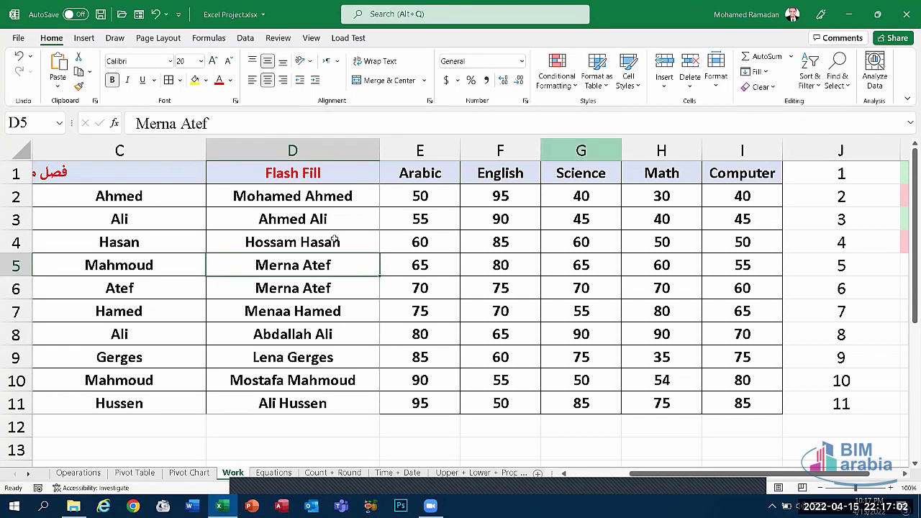
left_click(155, 13)
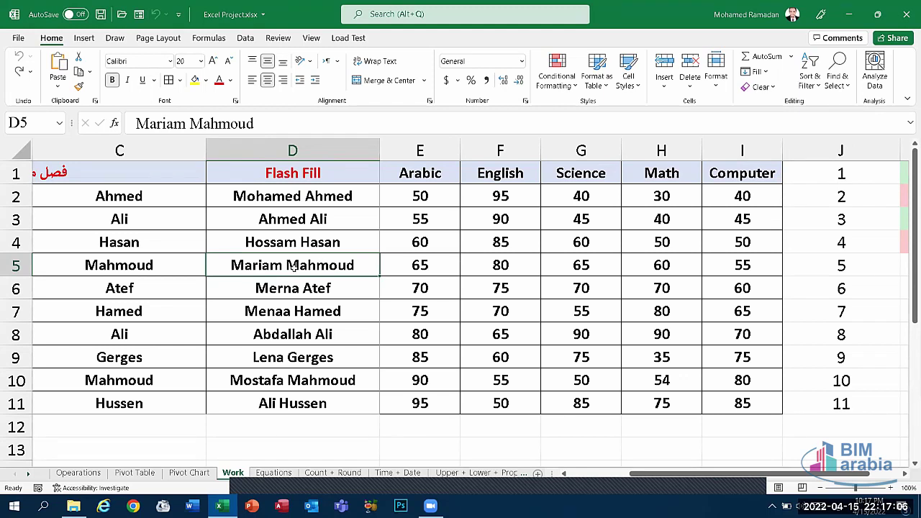
left_click(768, 74)
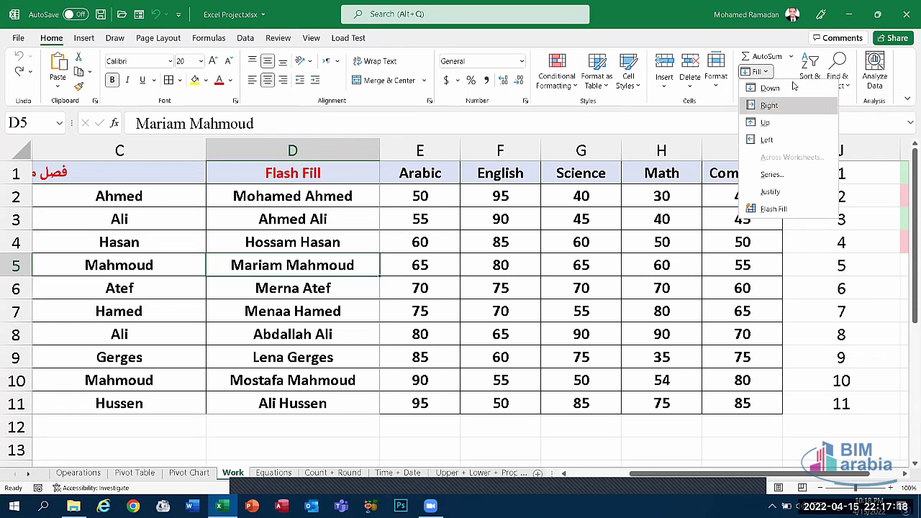
key("Escape")
key("ctrl+d")
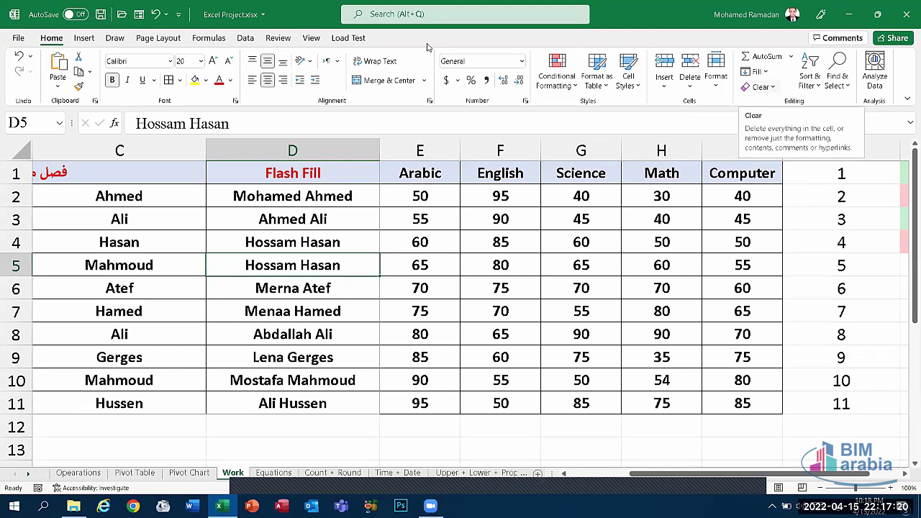
left_click(158, 14)
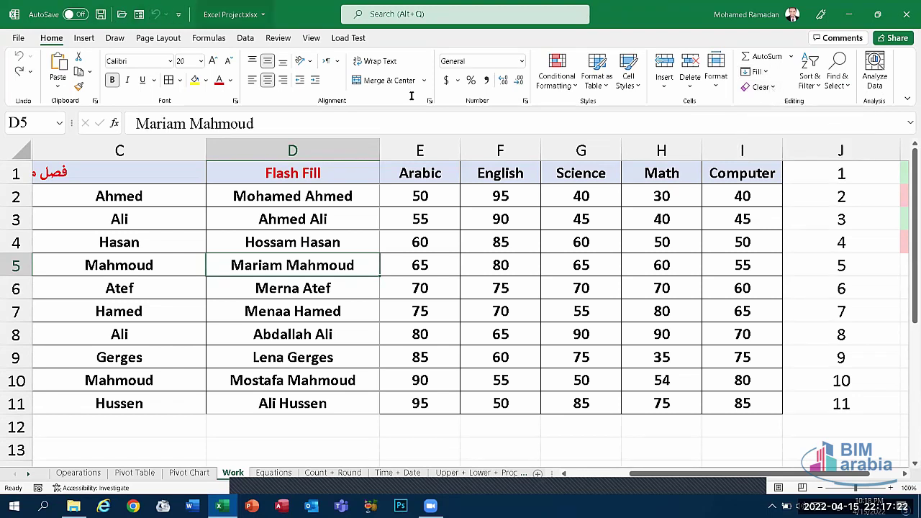
left_click(755, 71)
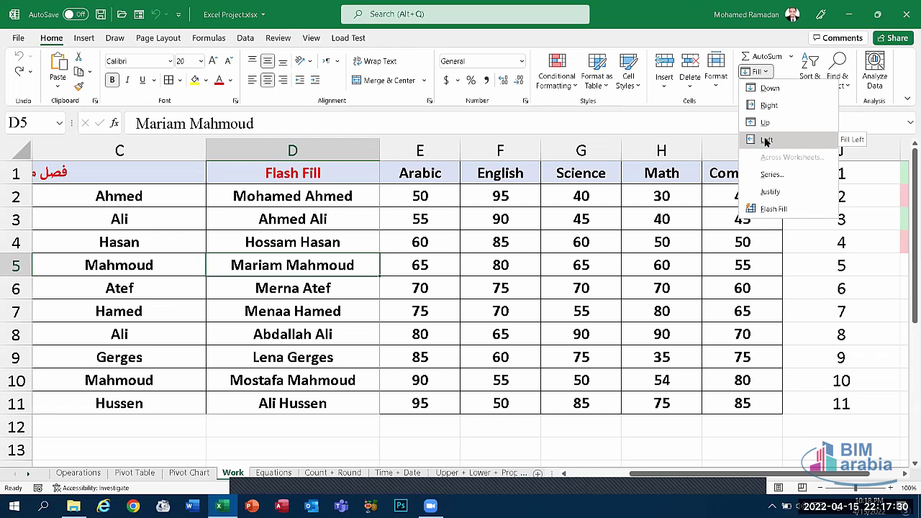
left_click(765, 140)
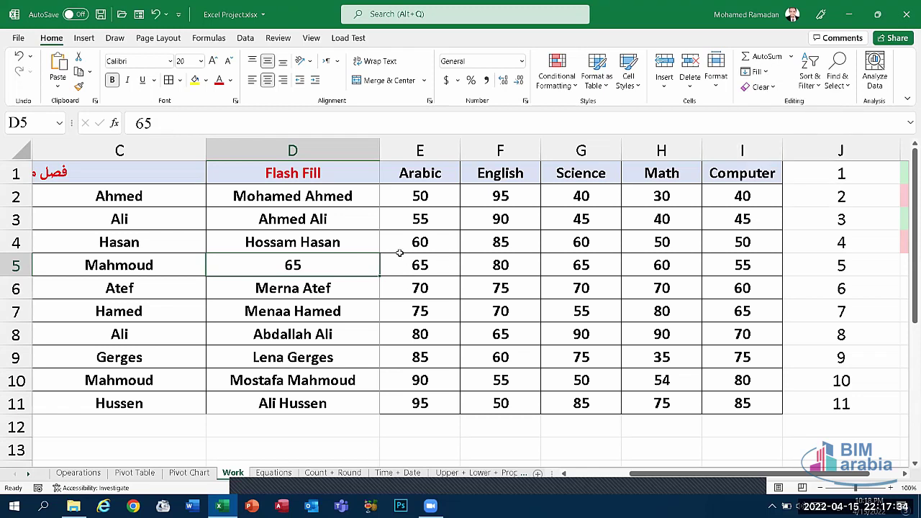
left_click(155, 14)
left_click(757, 72)
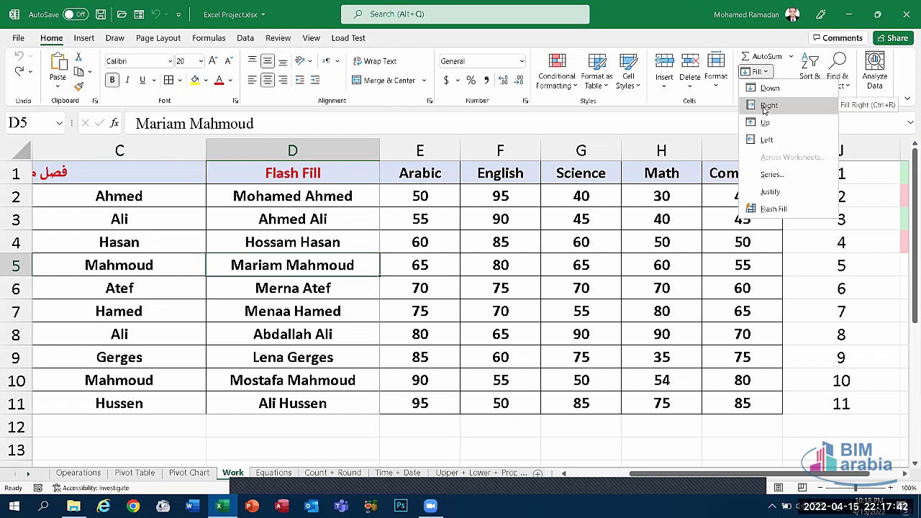
left_click(768, 106)
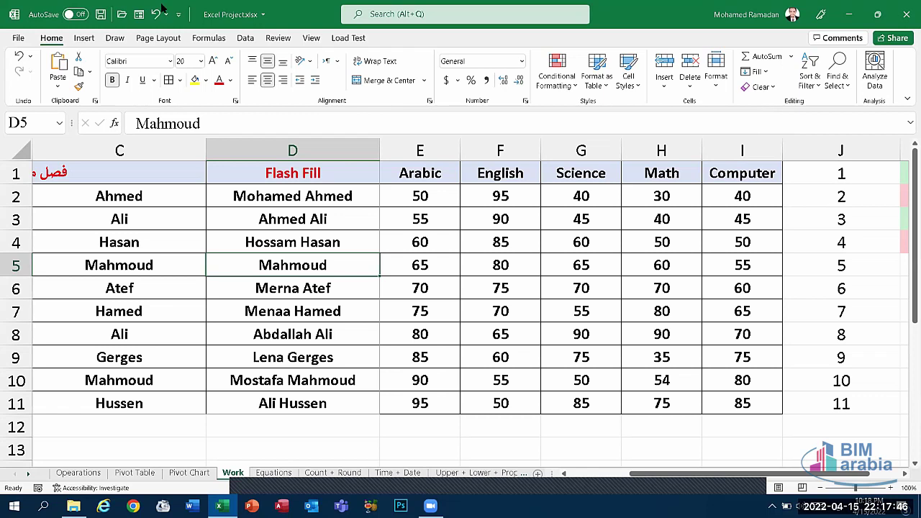
key("ctrl+z")
left_click(755, 71)
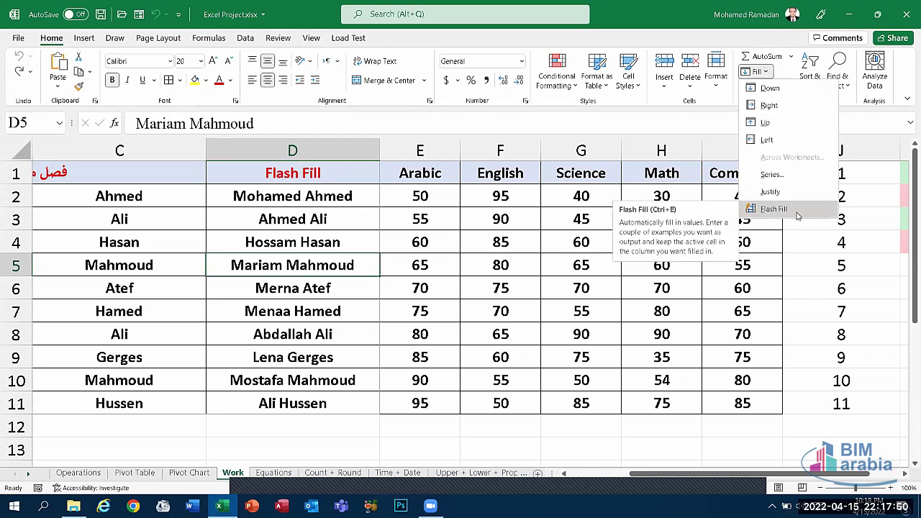
left_click(753, 203)
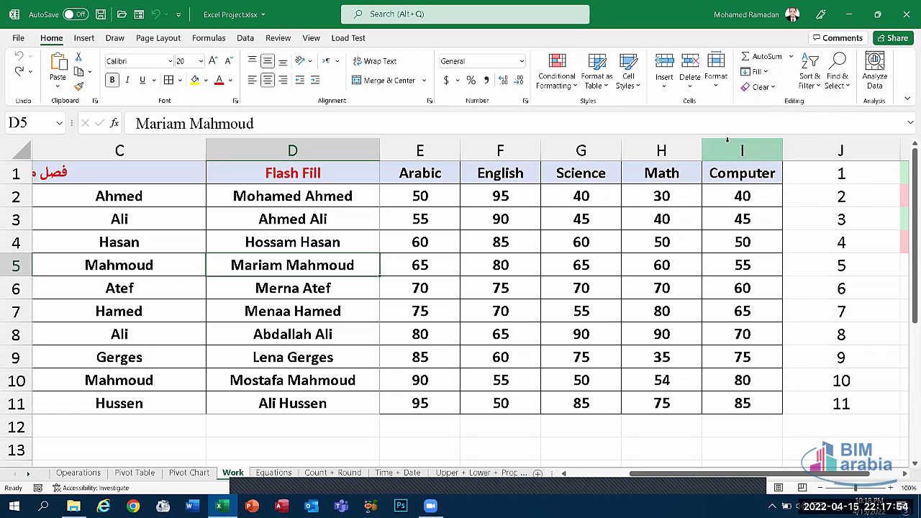
Select column K, clear its fills, undo that, then clear its Arabic letters
left_click_drag(722, 474, 753, 473)
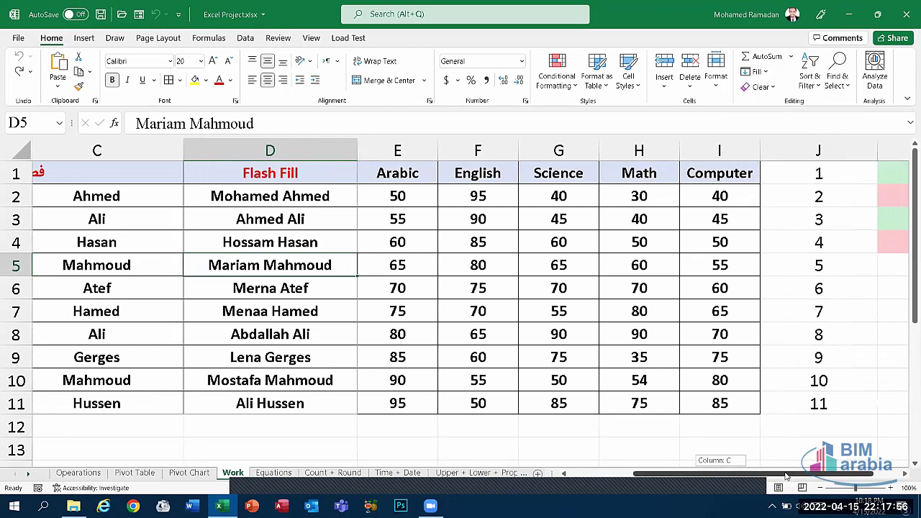
left_click(790, 150)
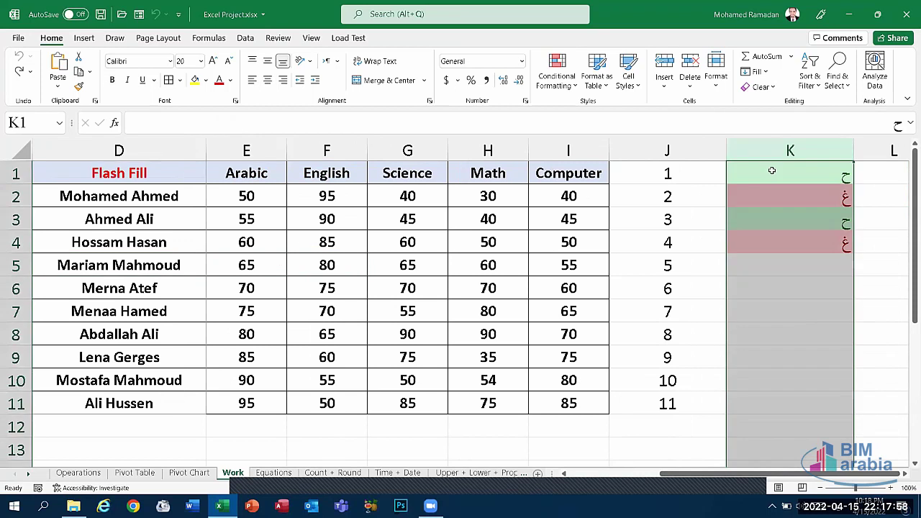
left_click(768, 87)
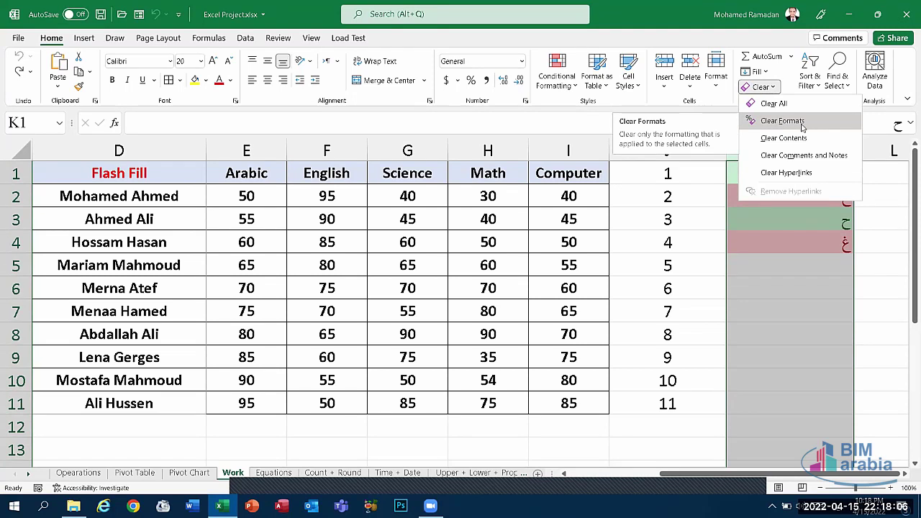
left_click(802, 127)
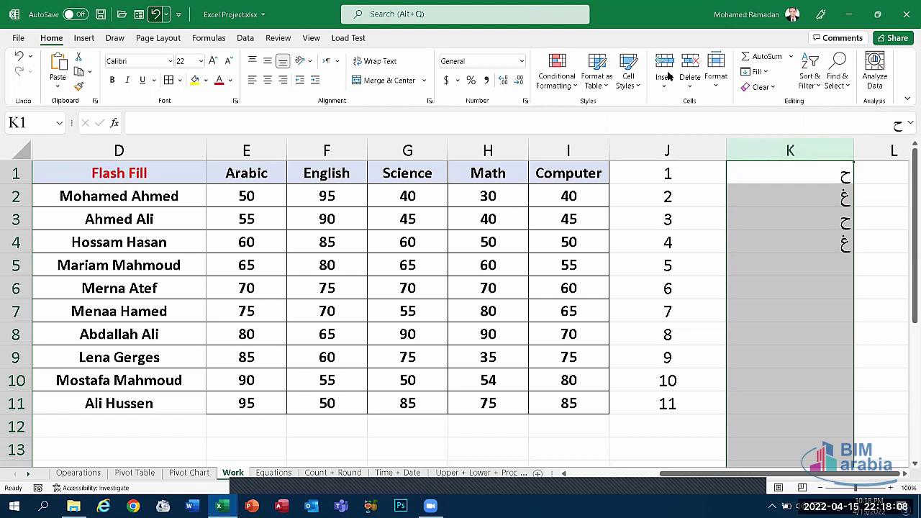
key("ctrl+z")
left_click(761, 87)
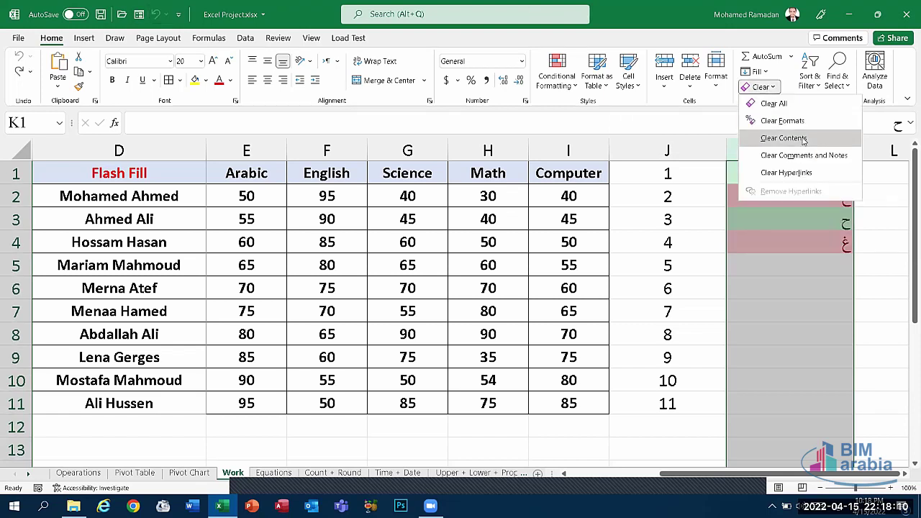
left_click(784, 138)
Type the Arabic letters ح in K1 and غ in K2
left_click(830, 177)
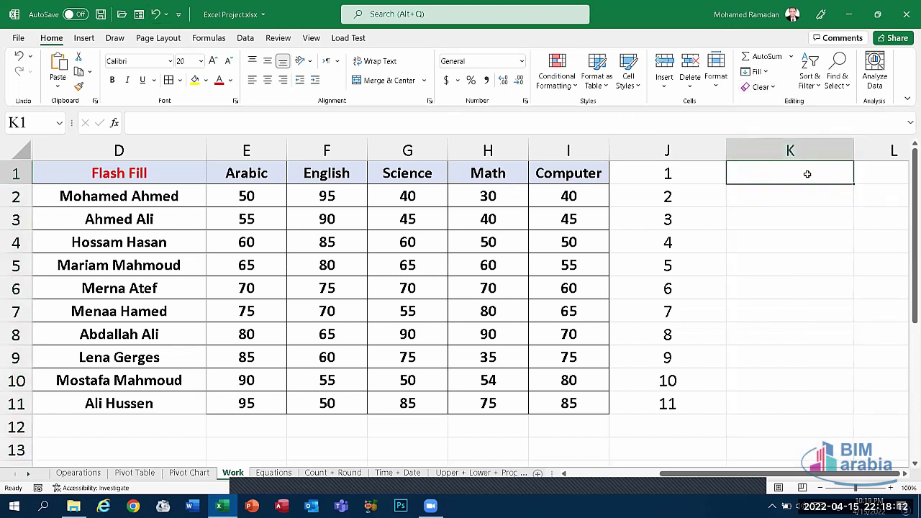
type("ح")
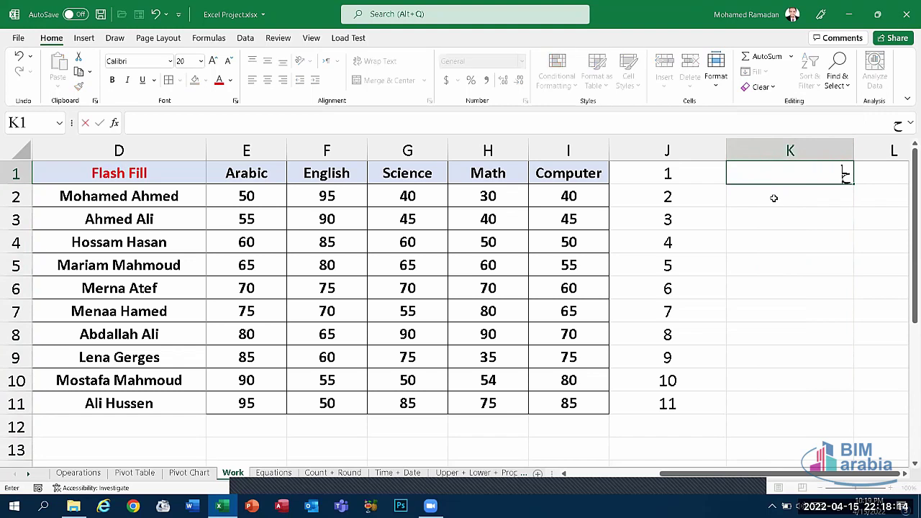
key("Return")
type("غ")
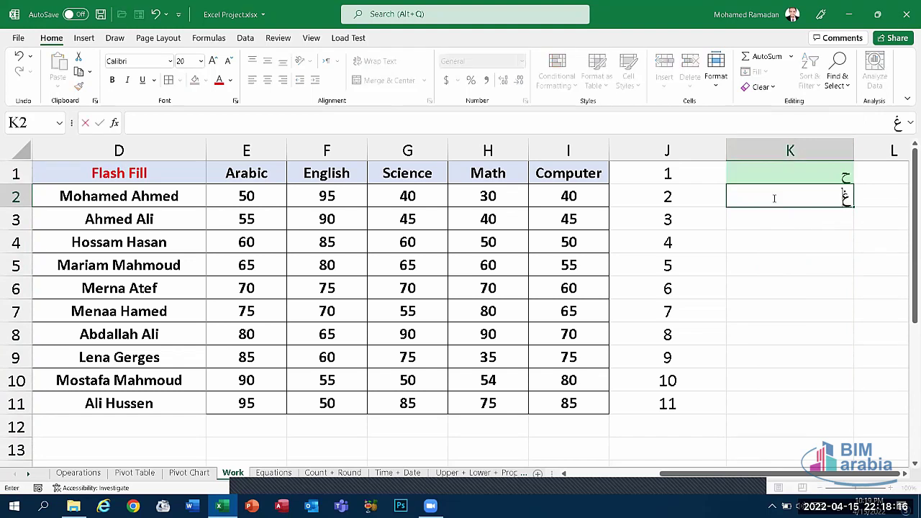
key("Return")
key("Return")
Clear the remaining formatting from column K, then select J1:J11
left_click_drag(801, 169, 800, 360)
left_click(790, 150)
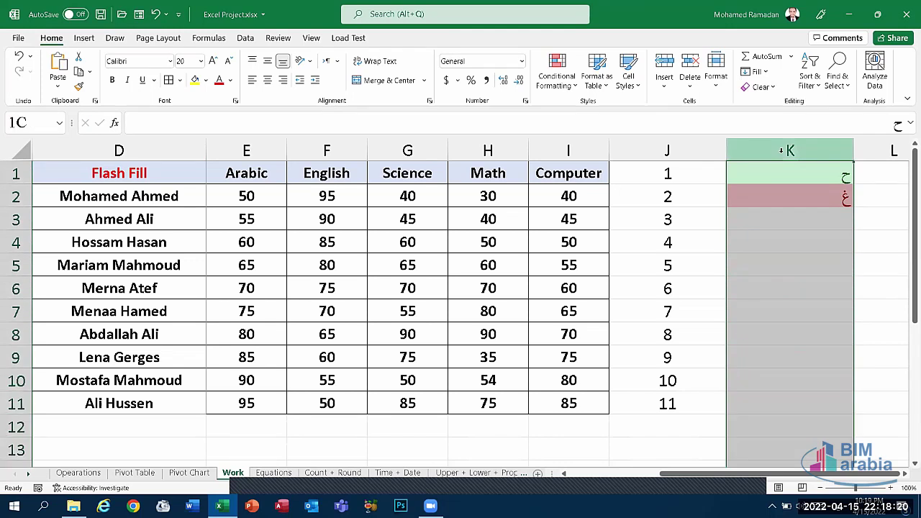
left_click(762, 86)
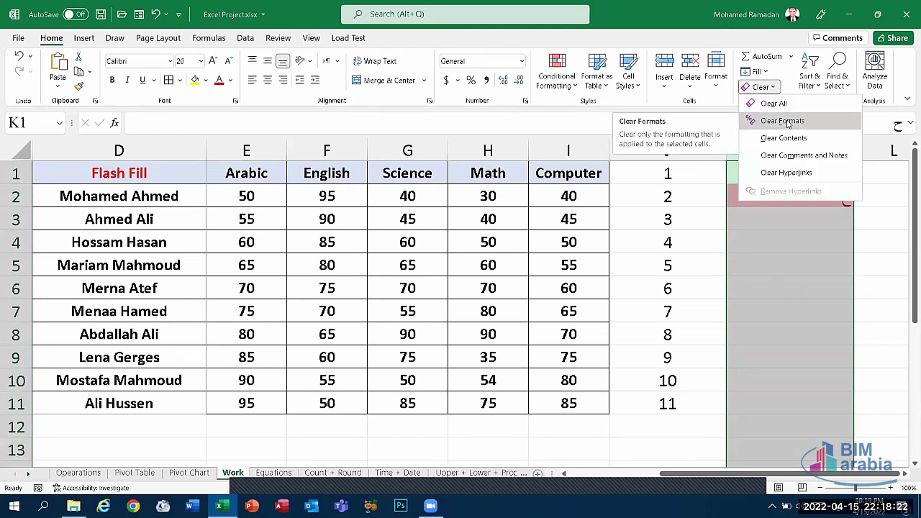
left_click(788, 122)
left_click(801, 179)
left_click_drag(813, 176, 810, 360)
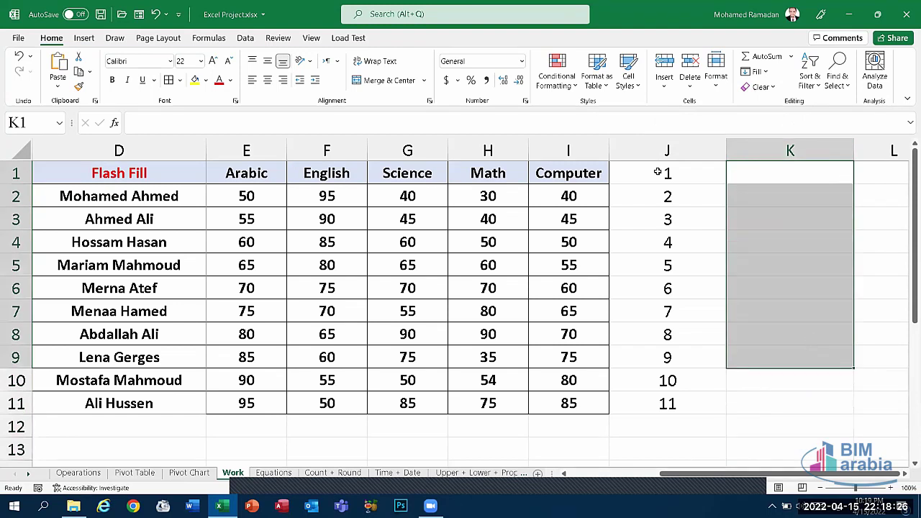
left_click_drag(657, 171, 666, 403)
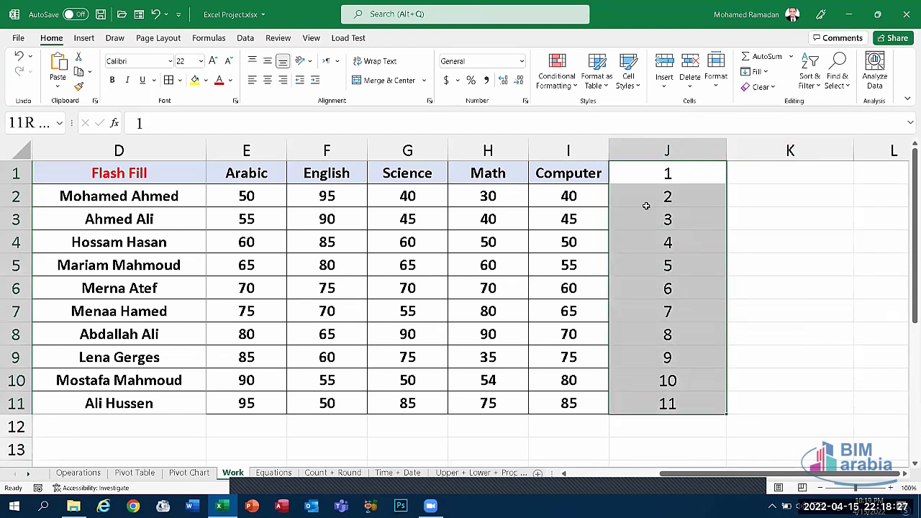
Highlight J values above 6 in red and below 6 in yellow fill with dark yellow text
left_click(572, 85)
mouse_move(595, 111)
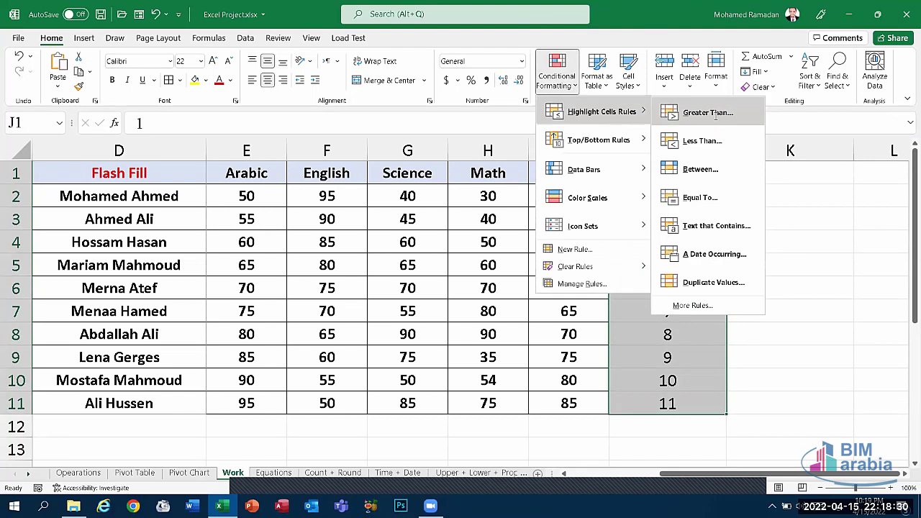
left_click(708, 113)
left_click(486, 164)
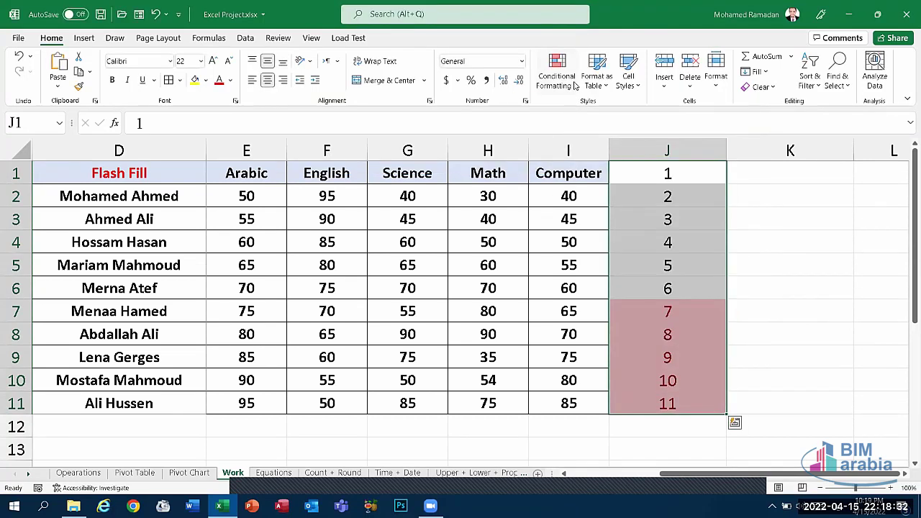
left_click(574, 85)
mouse_move(601, 112)
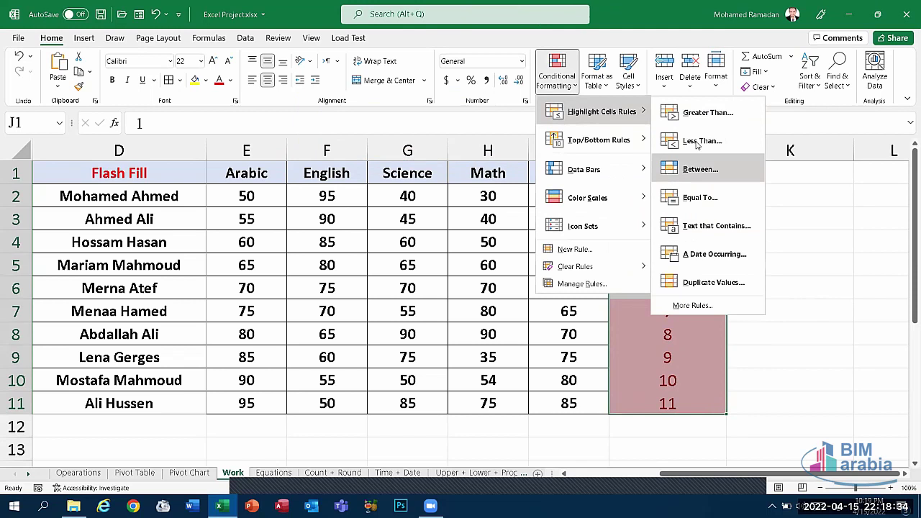
left_click(697, 142)
left_click(536, 140)
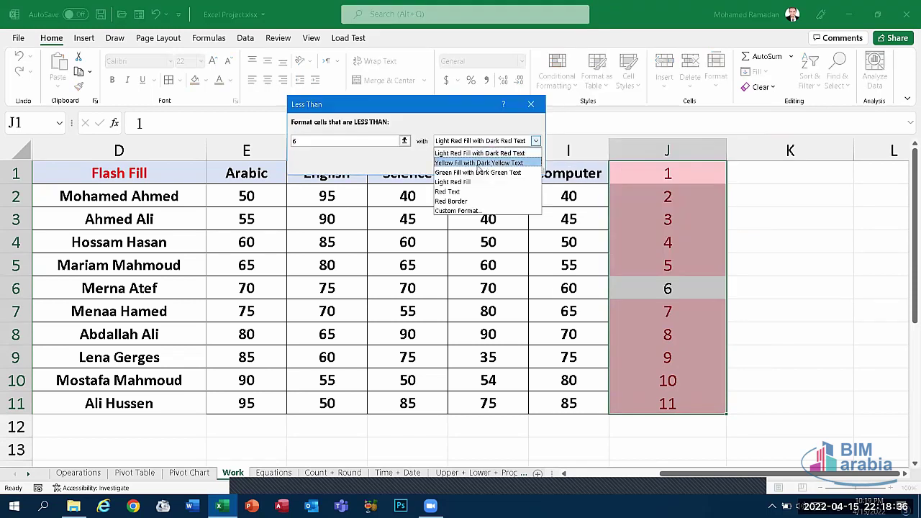
left_click(477, 162)
left_click_drag(398, 138, 253, 136)
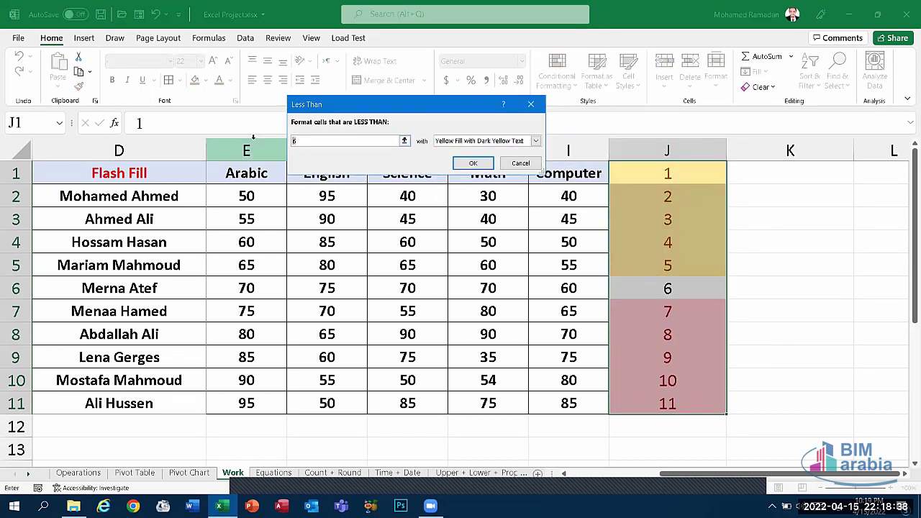
type("4")
left_click(473, 162)
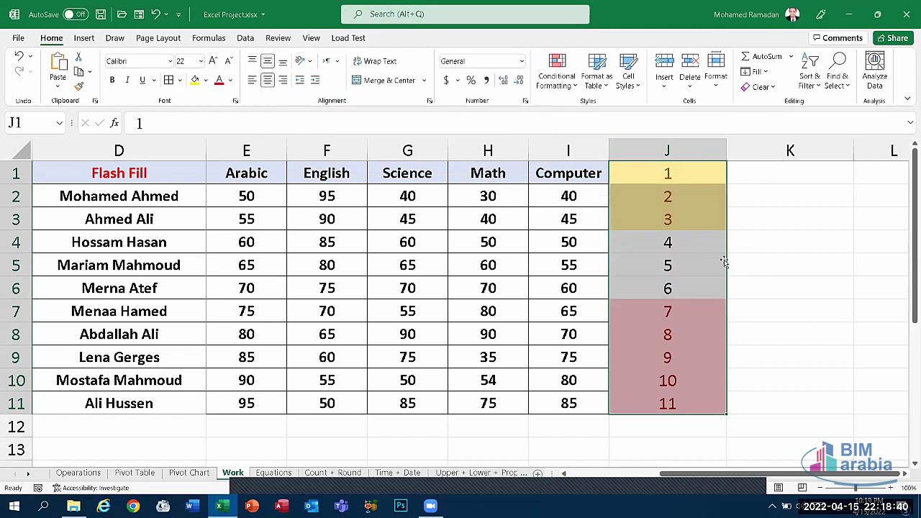
Add blue gradient data bars to J1:J11 and select J5
left_click(568, 87)
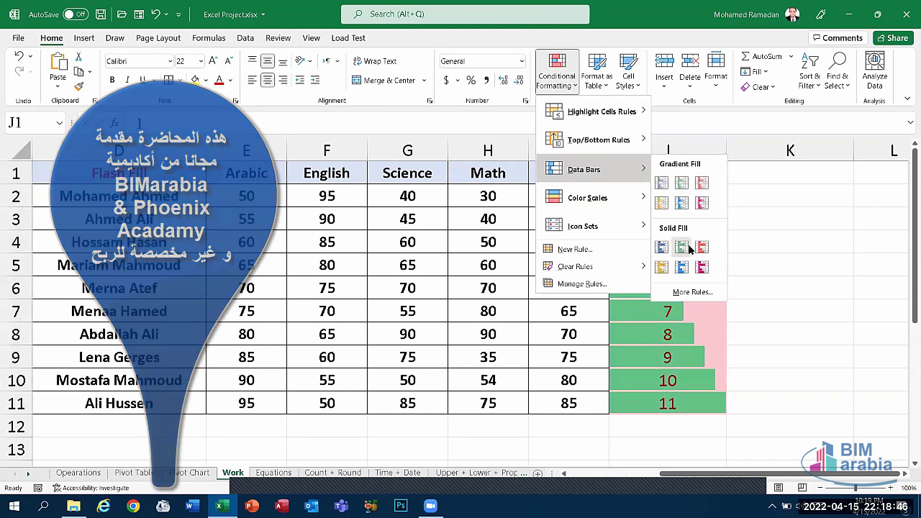
mouse_move(595, 169)
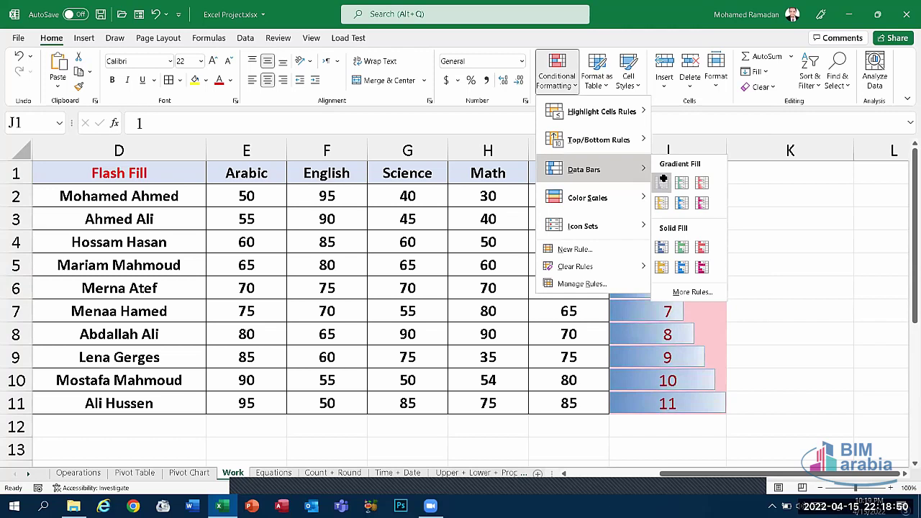
left_click(661, 183)
left_click(709, 264)
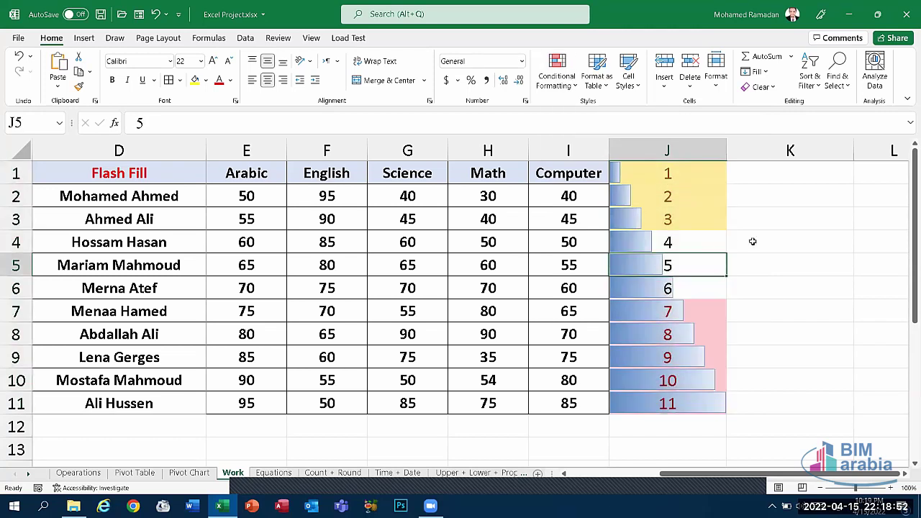
Dismiss the Clear dropdown and open the Home Sort & Filter menu
left_click(761, 87)
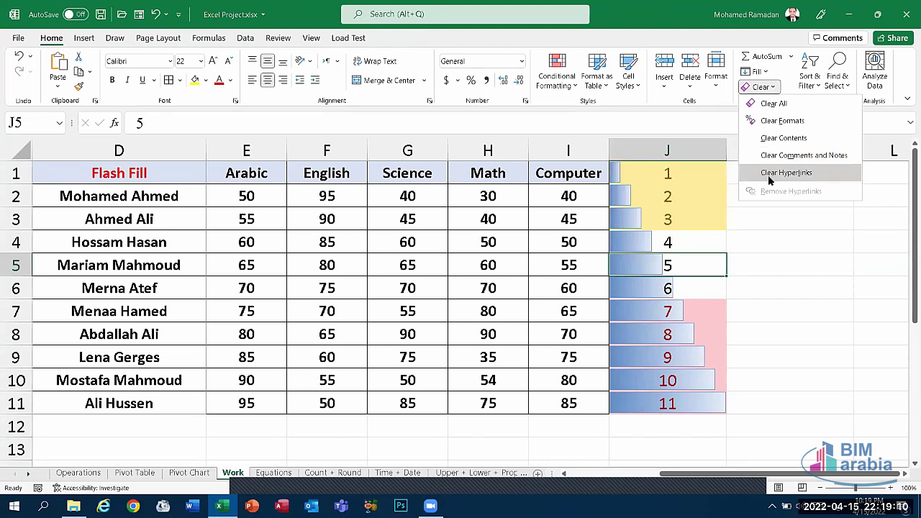
left_click(788, 255)
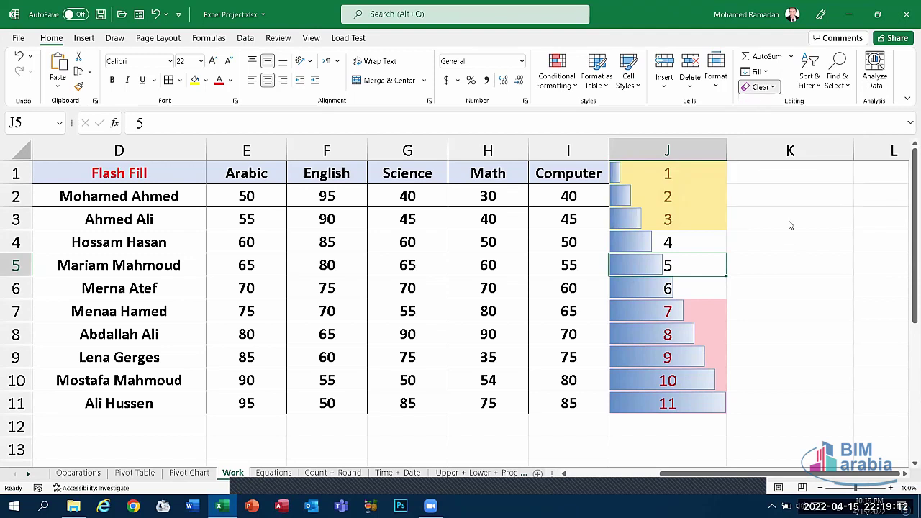
left_click(808, 84)
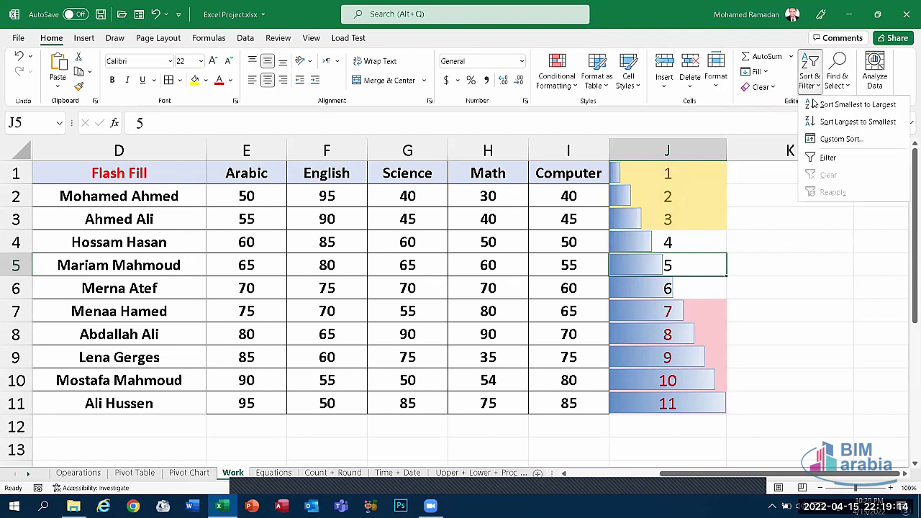
left_click(773, 249)
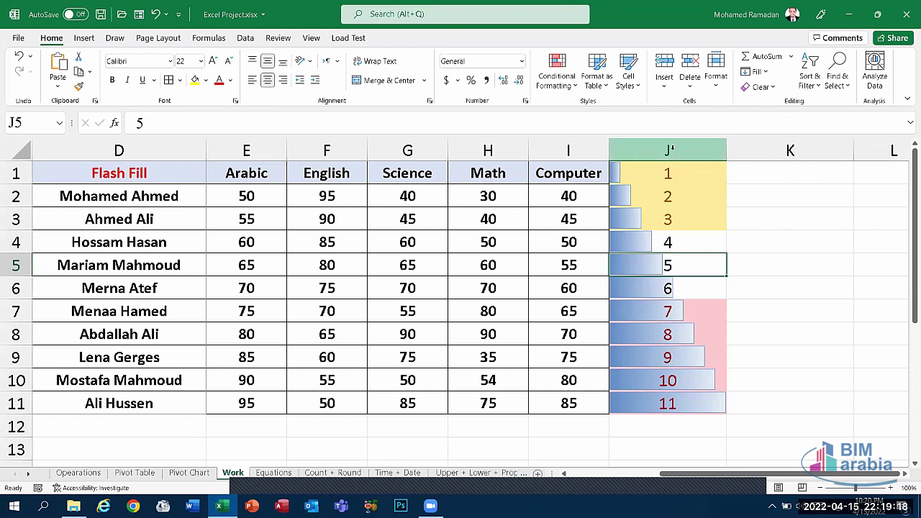
left_click(669, 152)
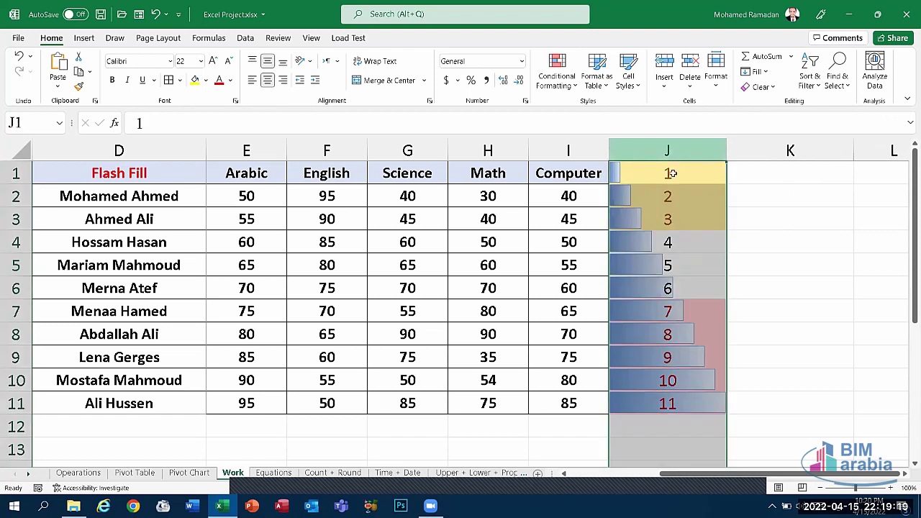
left_click(812, 78)
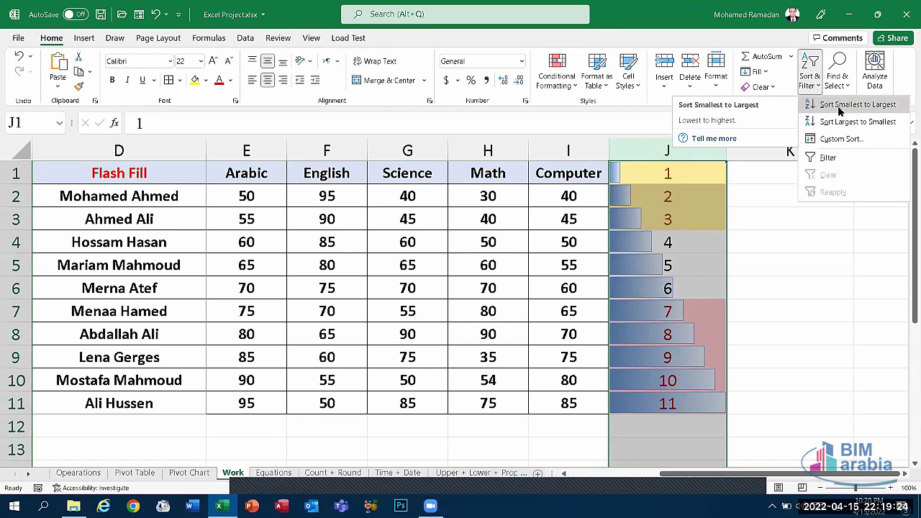
left_click(839, 105)
left_click(462, 156)
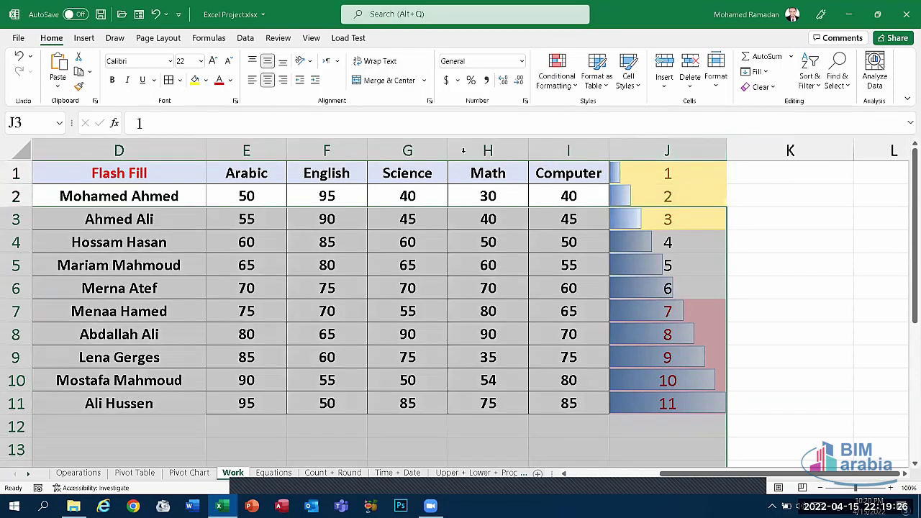
left_click(808, 80)
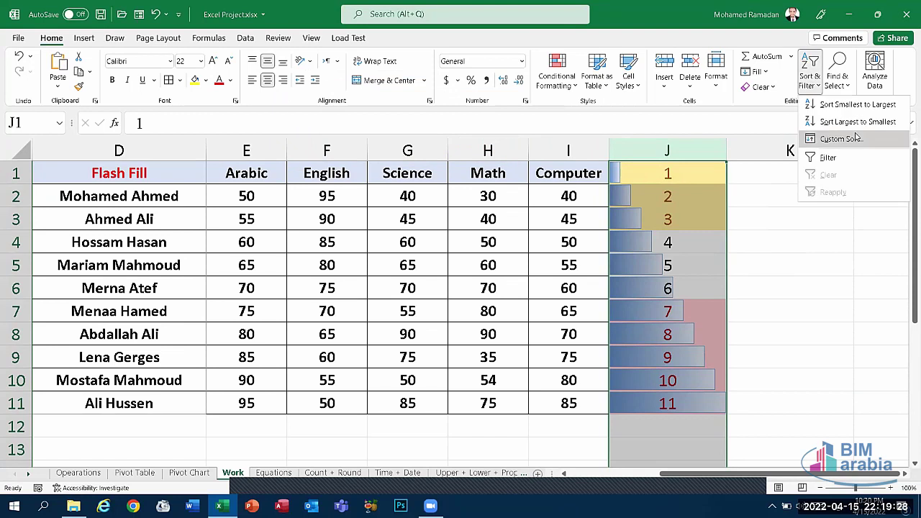
left_click(845, 132)
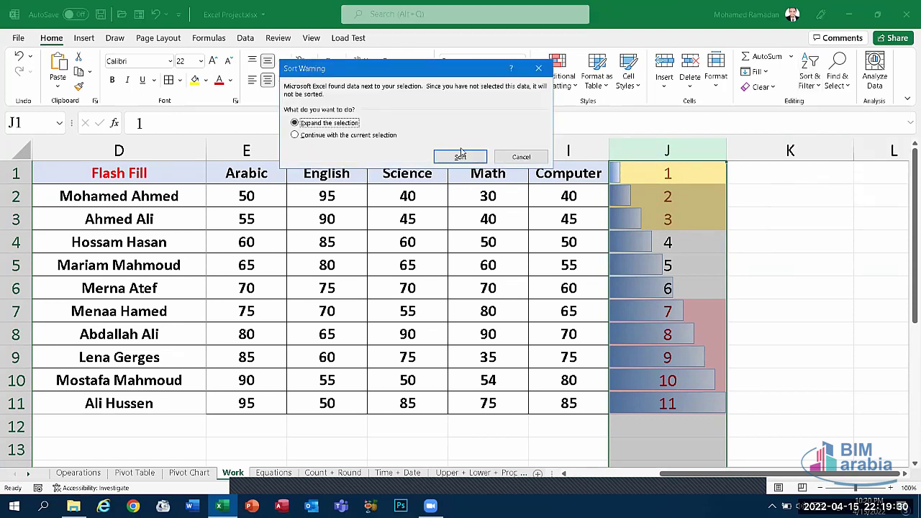
left_click(461, 156)
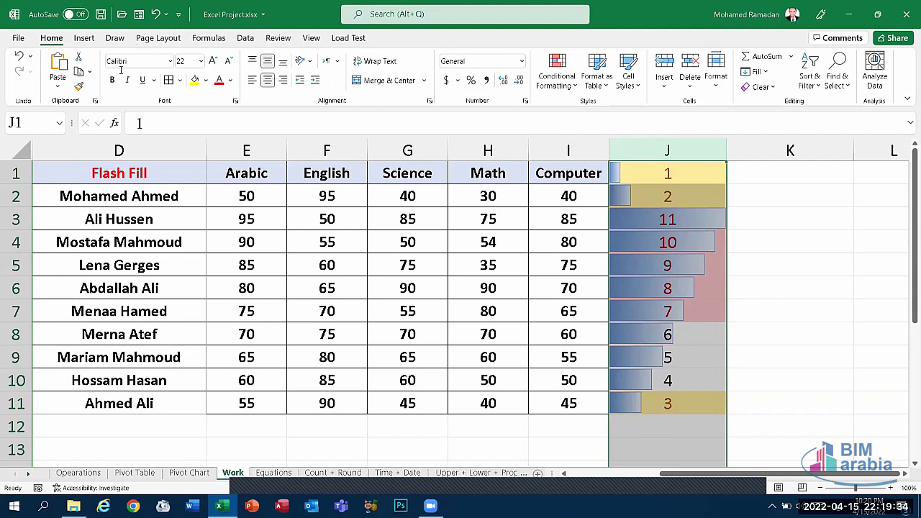
left_click(154, 15)
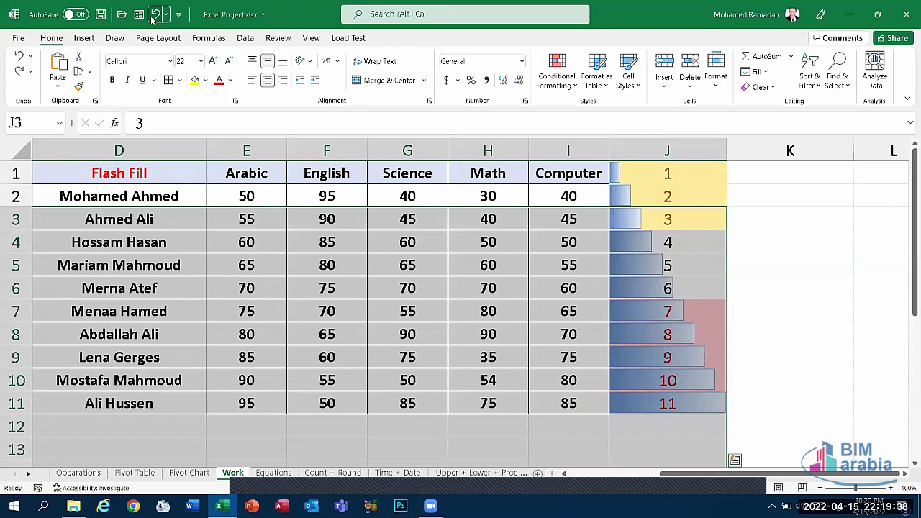
left_click(667, 150)
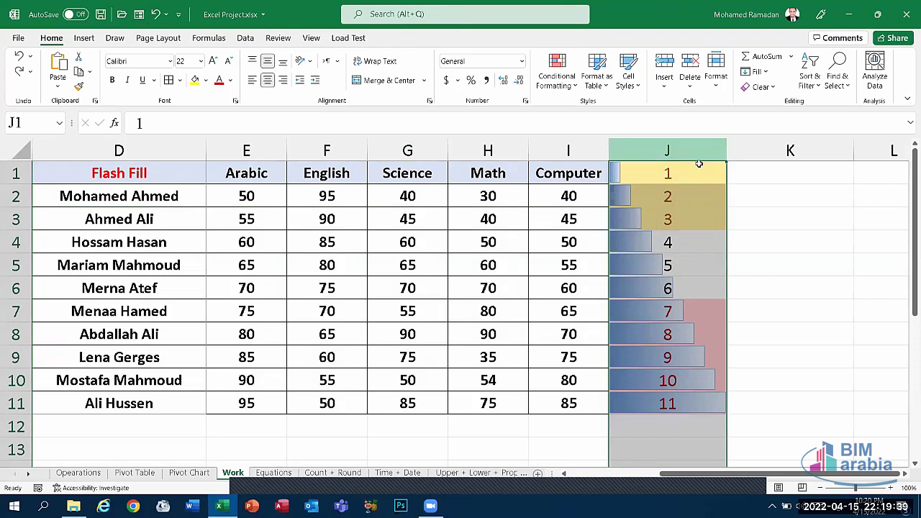
left_click(811, 81)
key("Escape")
left_click(118, 150)
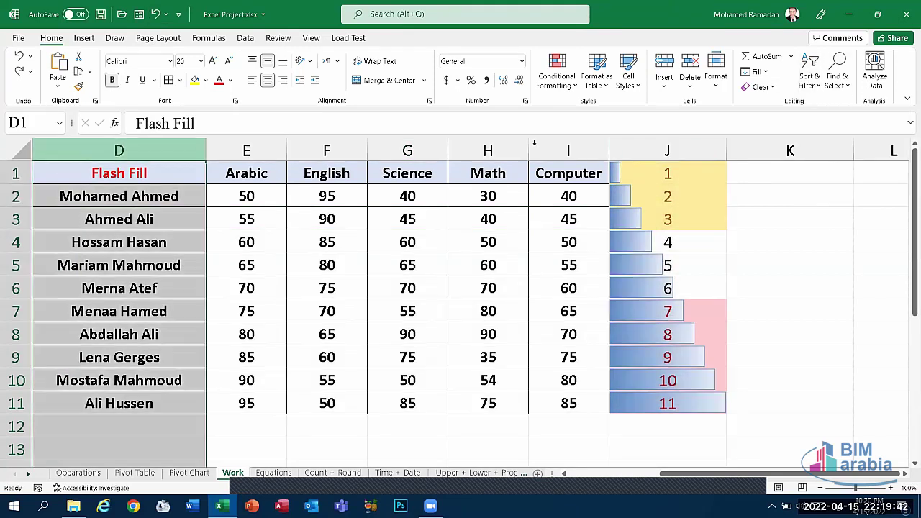
left_click(810, 79)
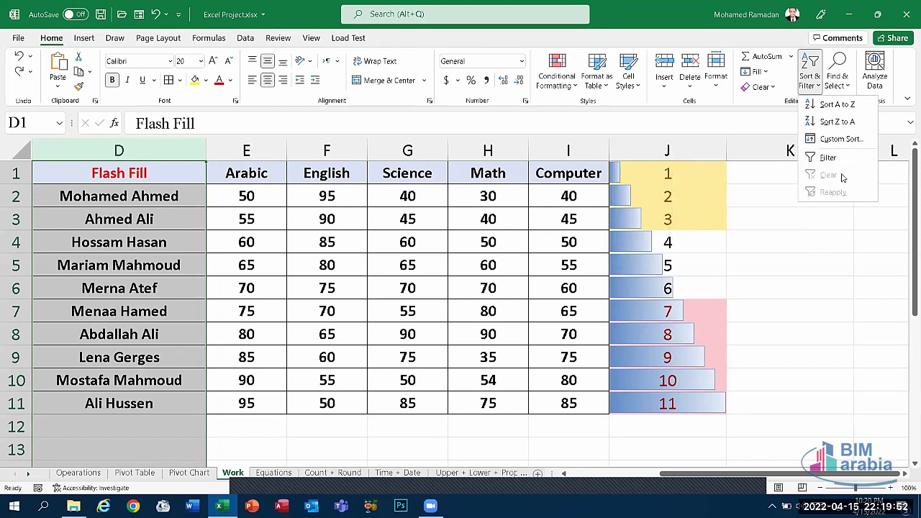
left_click(840, 139)
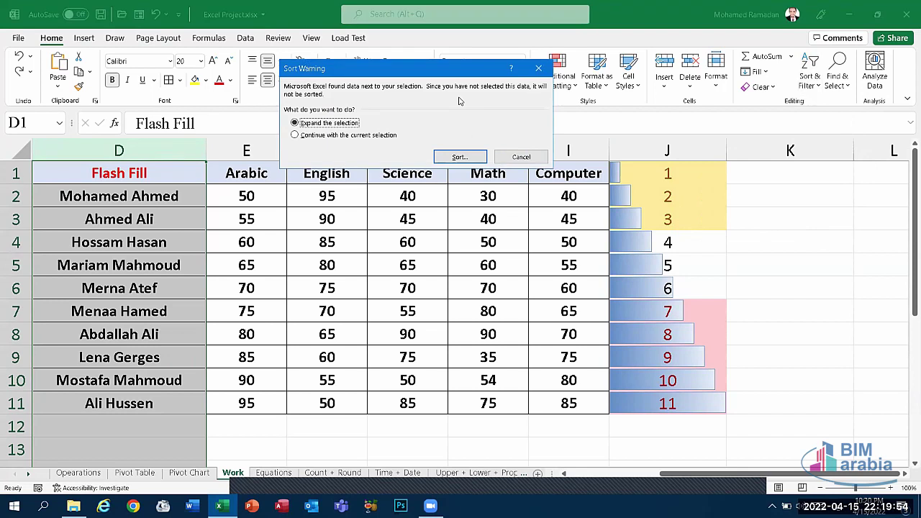
left_click(474, 156)
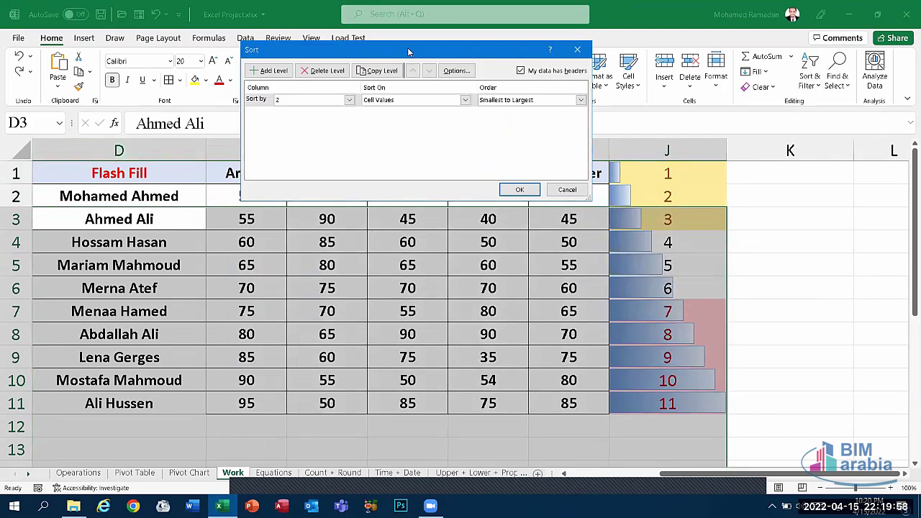
left_click_drag(408, 52, 584, 154)
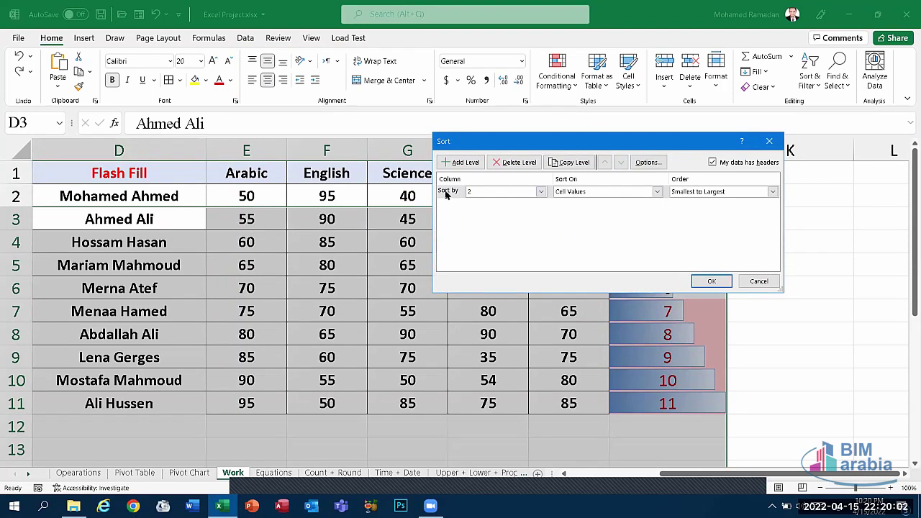
left_click(475, 192)
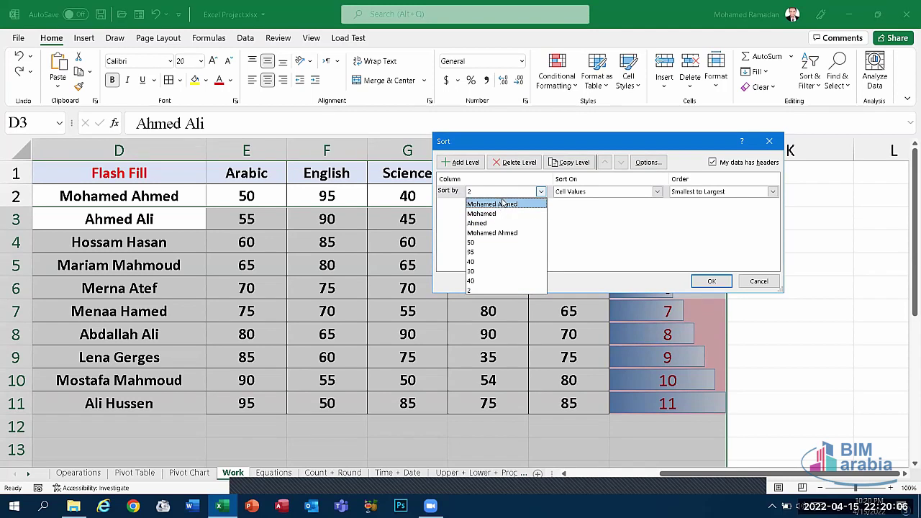
left_click(502, 204)
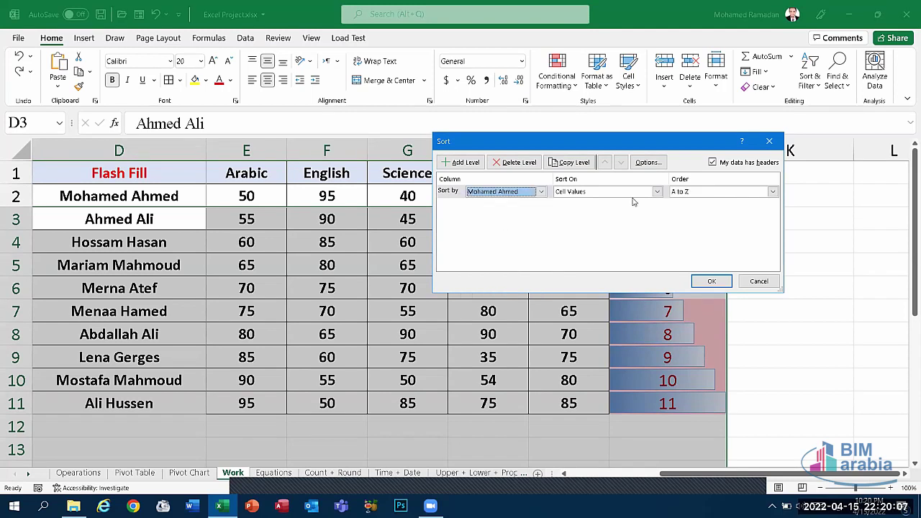
left_click(721, 194)
left_click(720, 193)
left_click(514, 195)
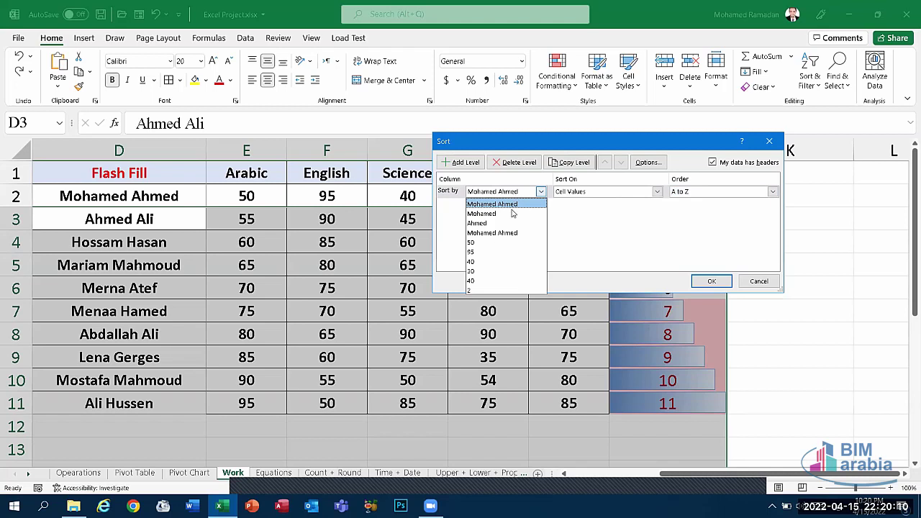
left_click(483, 241)
left_click(749, 193)
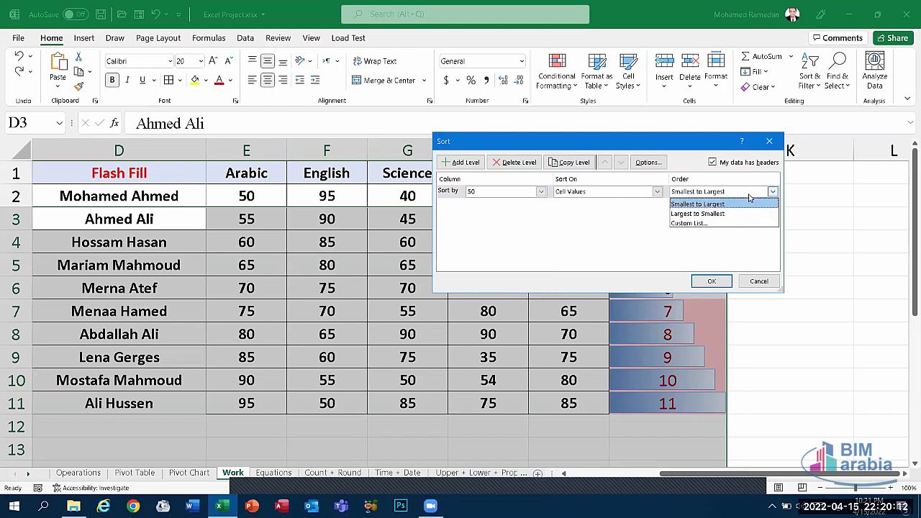
left_click(709, 201)
left_click(540, 192)
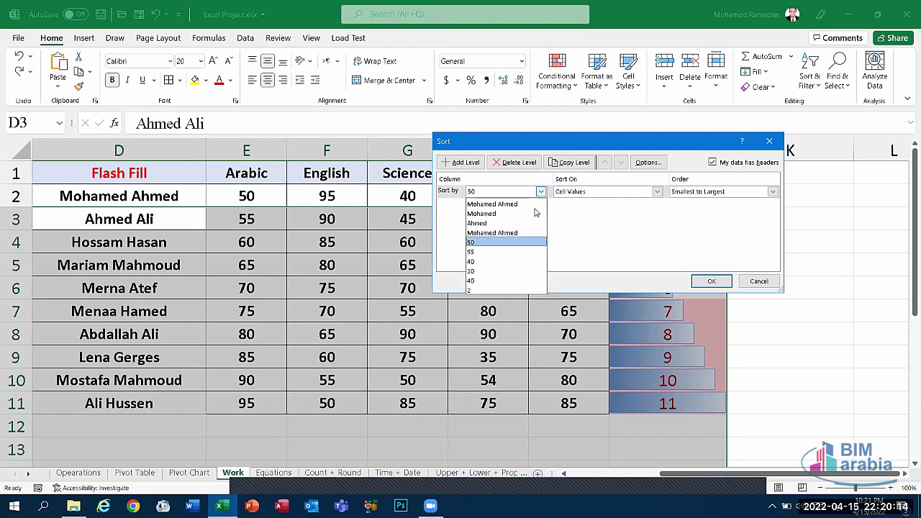
left_click(564, 231)
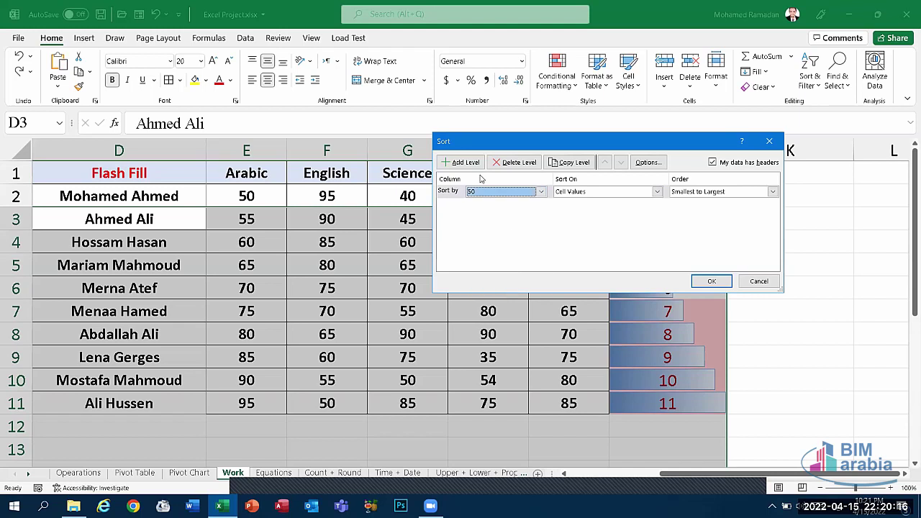
left_click(480, 192)
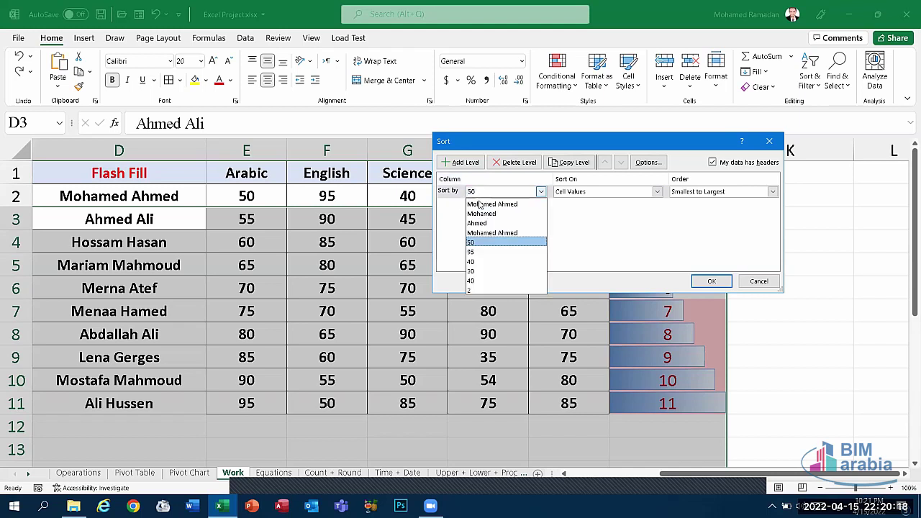
left_click(496, 202)
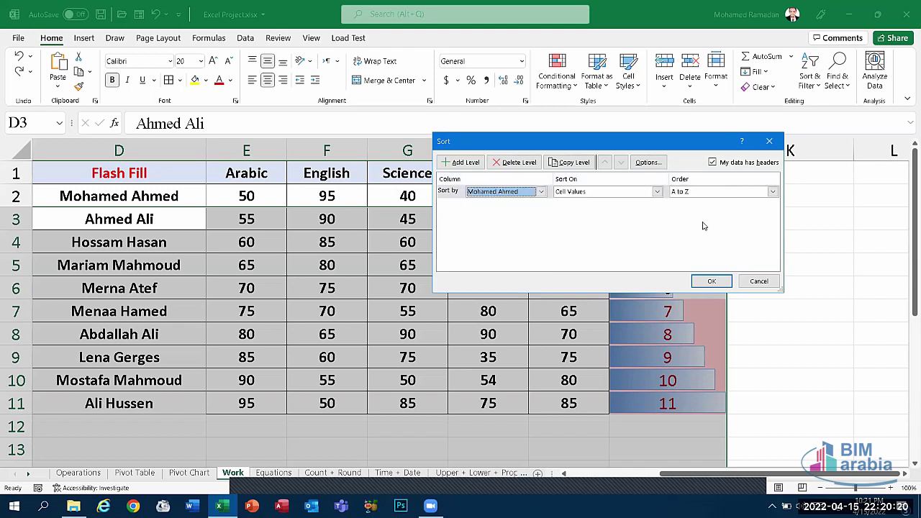
left_click(769, 142)
left_click(813, 81)
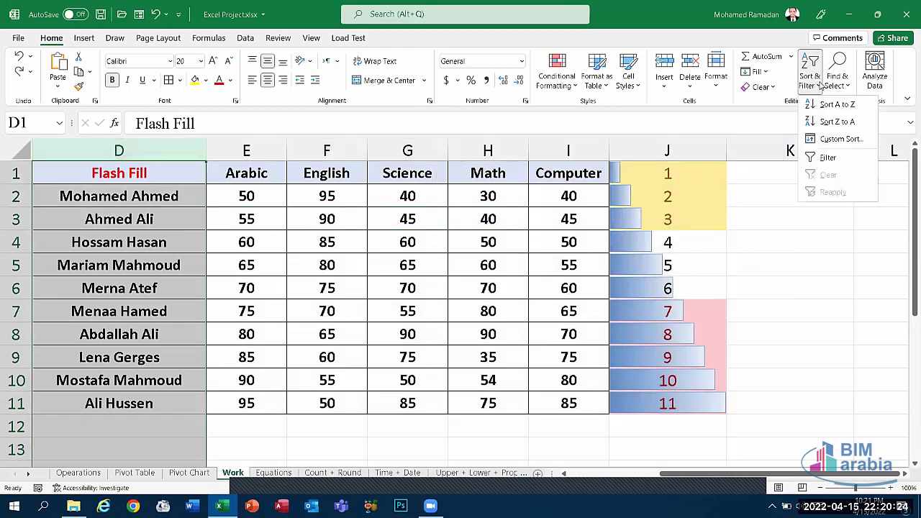
left_click(845, 86)
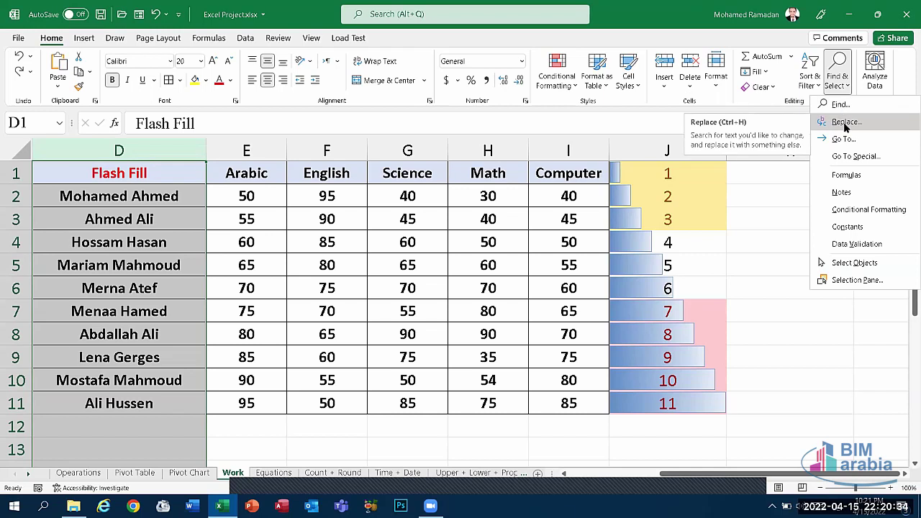
left_click(842, 192)
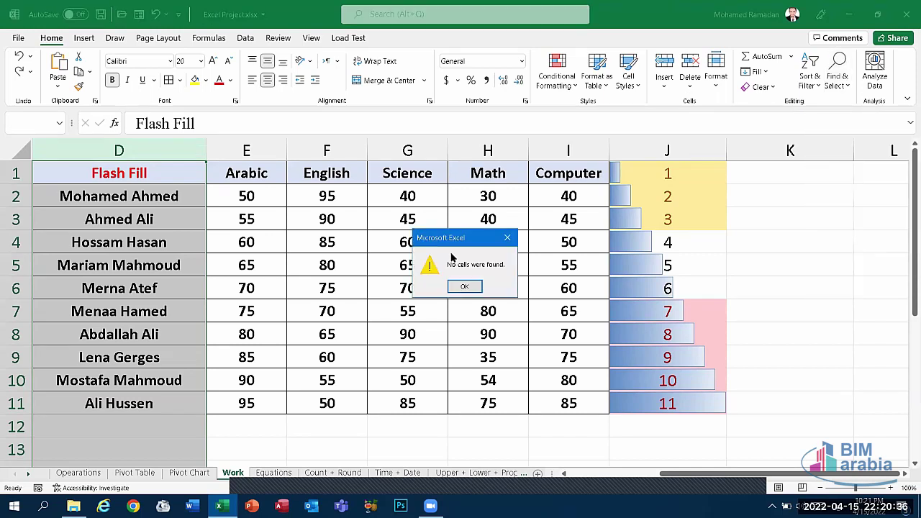
left_click(464, 290)
Enter =sum(J1:J11) in cell K3 to total column J as 66
left_click(741, 219)
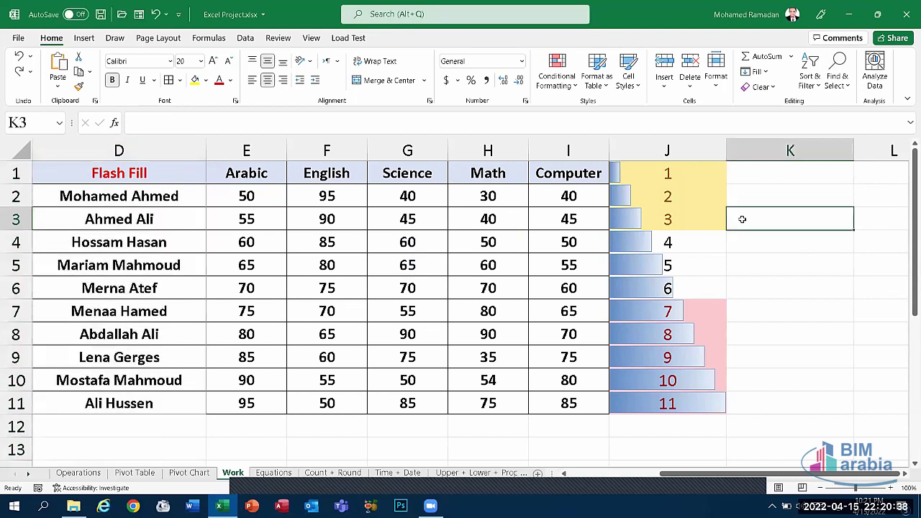
type("=")
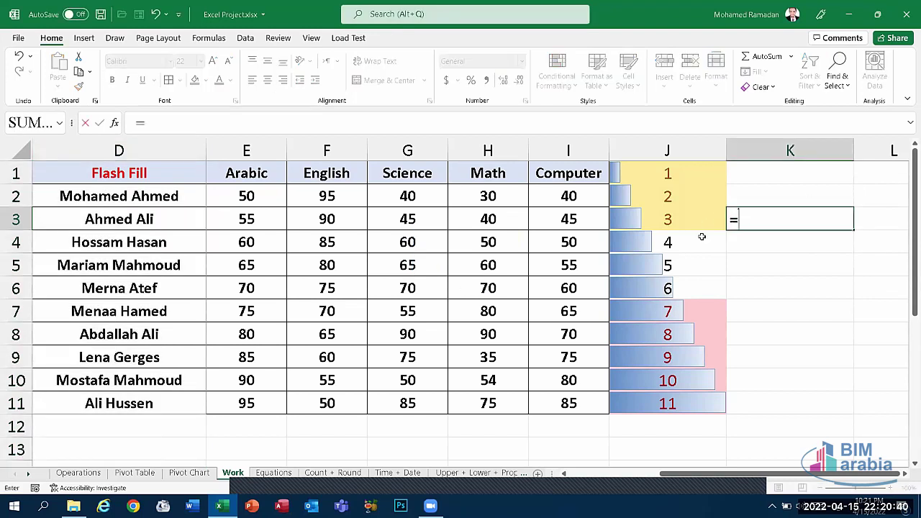
type("سع")
key("BackSpace")
key("BackSpace")
type("sum")
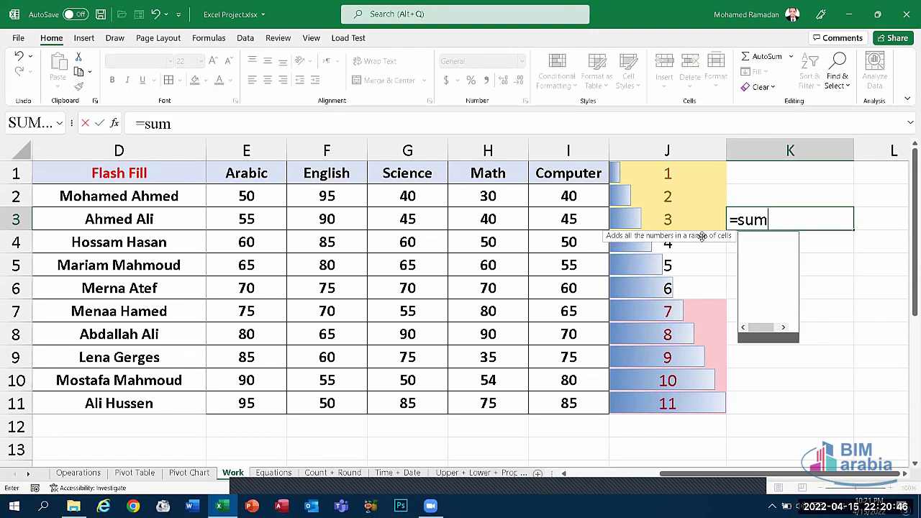
type("(")
left_click_drag(667, 174, 677, 408)
type(")")
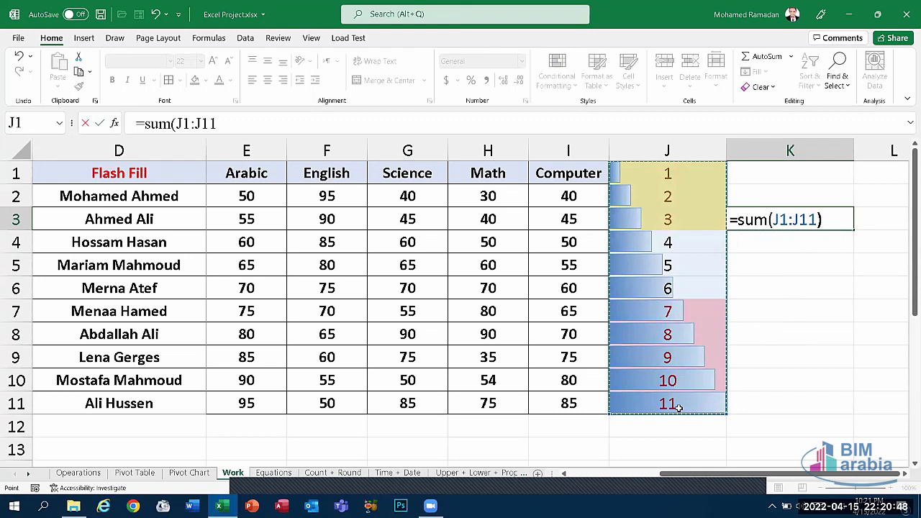
key("Return")
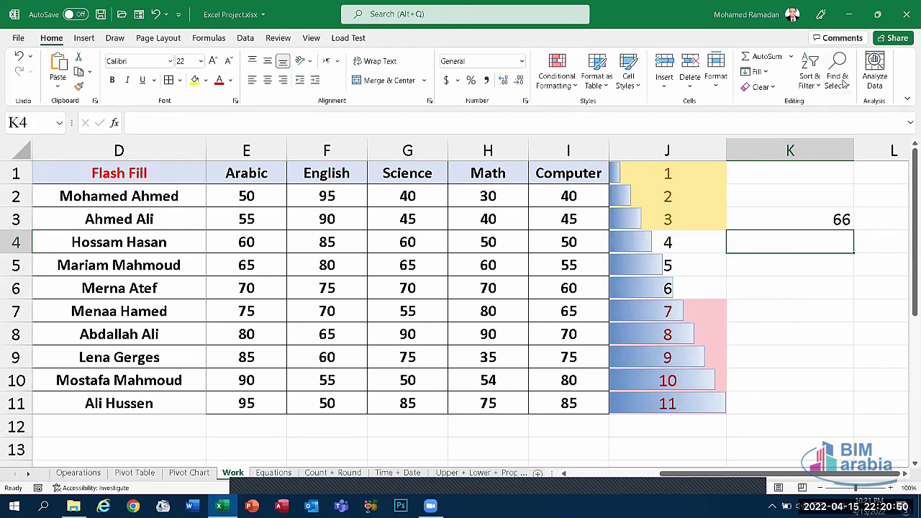
left_click(845, 82)
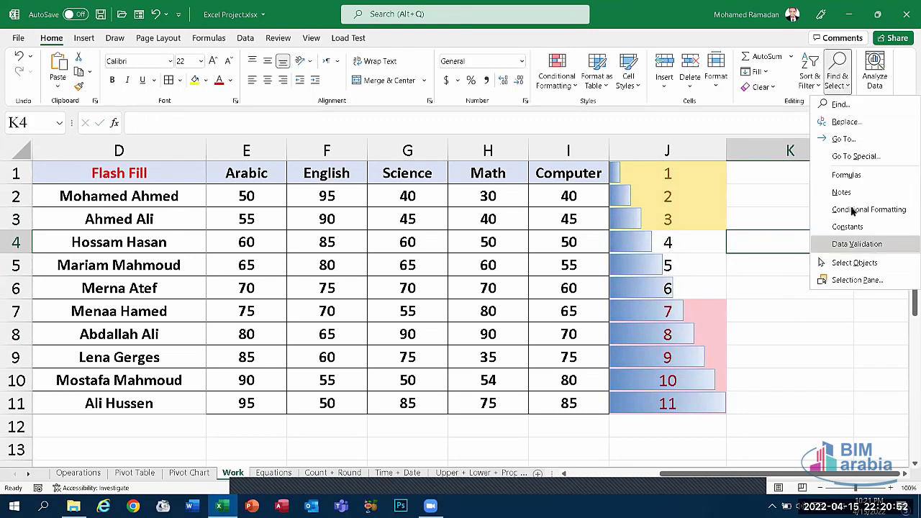
From K5, use Find & Select to go to cells with Data Validation
left_click(814, 177)
left_click(849, 220)
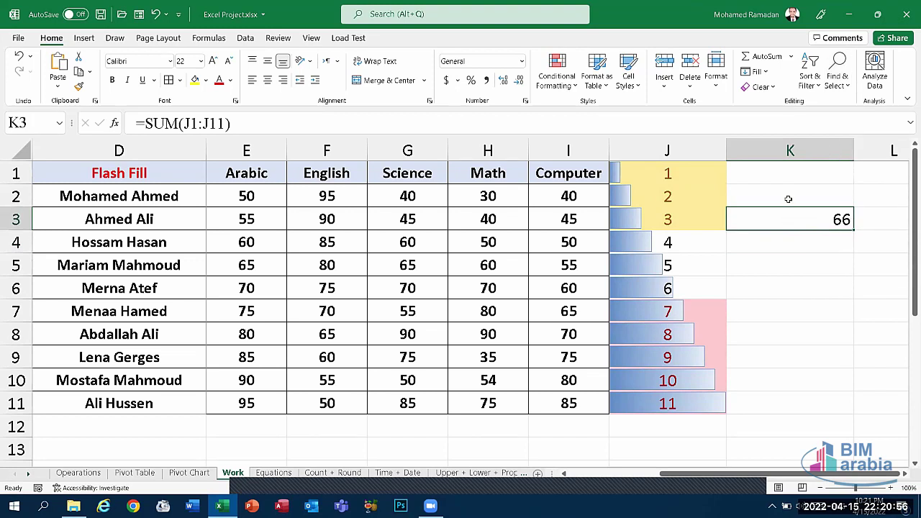
left_click(820, 258)
left_click(838, 85)
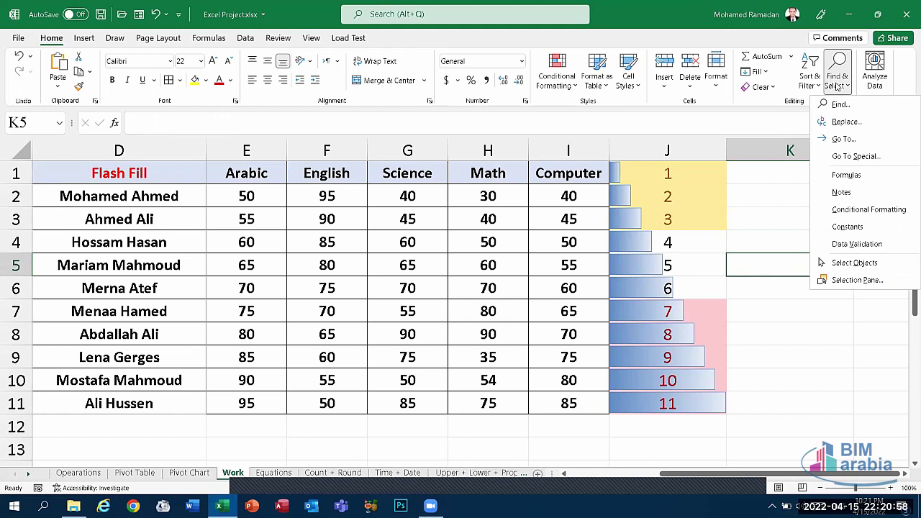
left_click(856, 244)
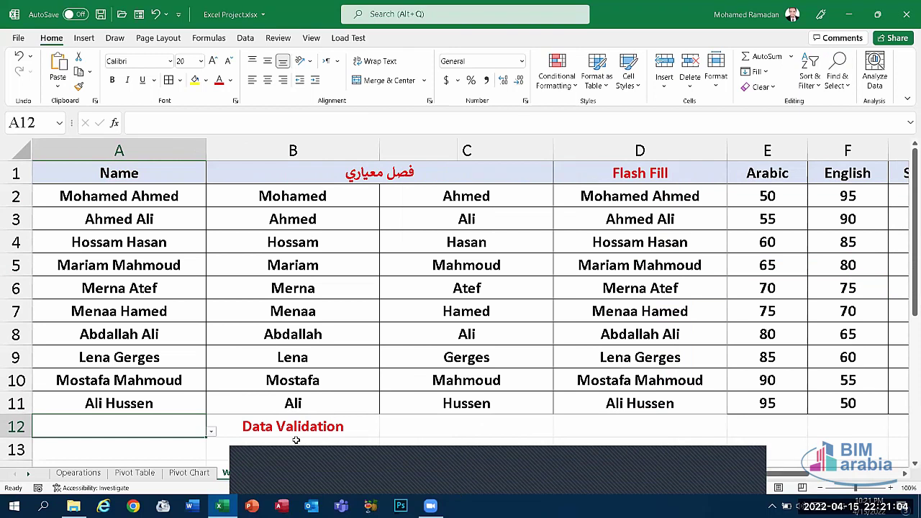
left_click(837, 78)
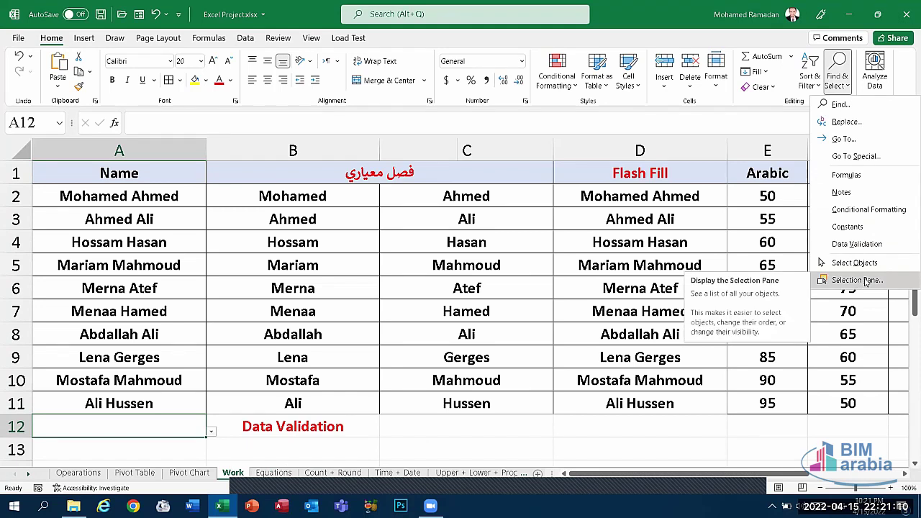
left_click(566, 283)
left_click(614, 291)
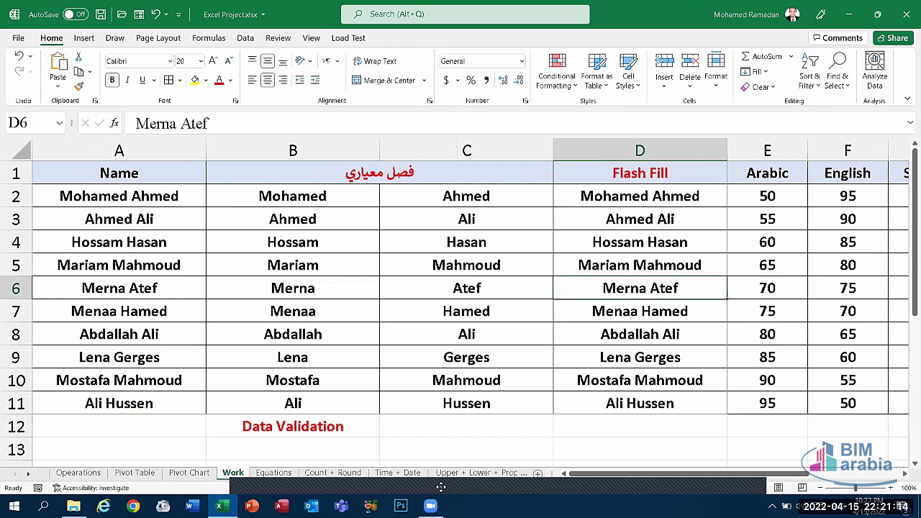
key("ctrl+Down")
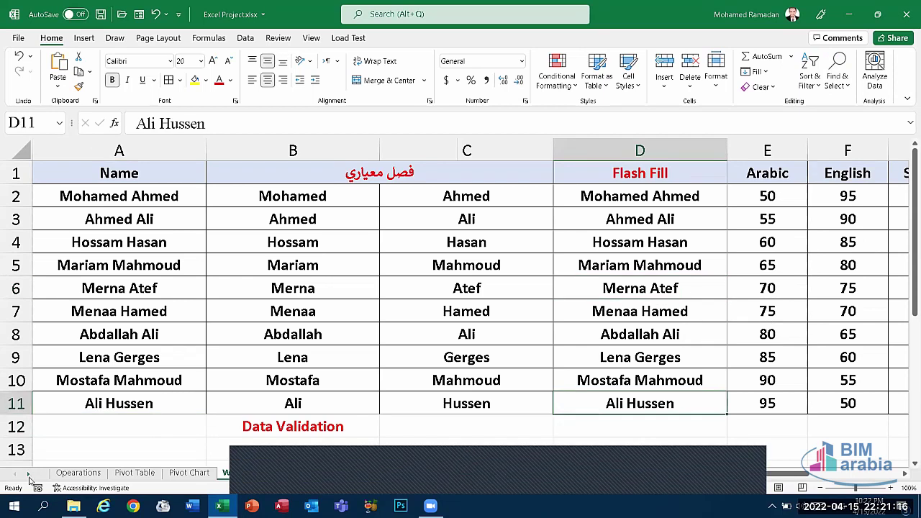
Scroll the sheet tabs and drag the Opearations sheet between Work and Equations
left_click(29, 475)
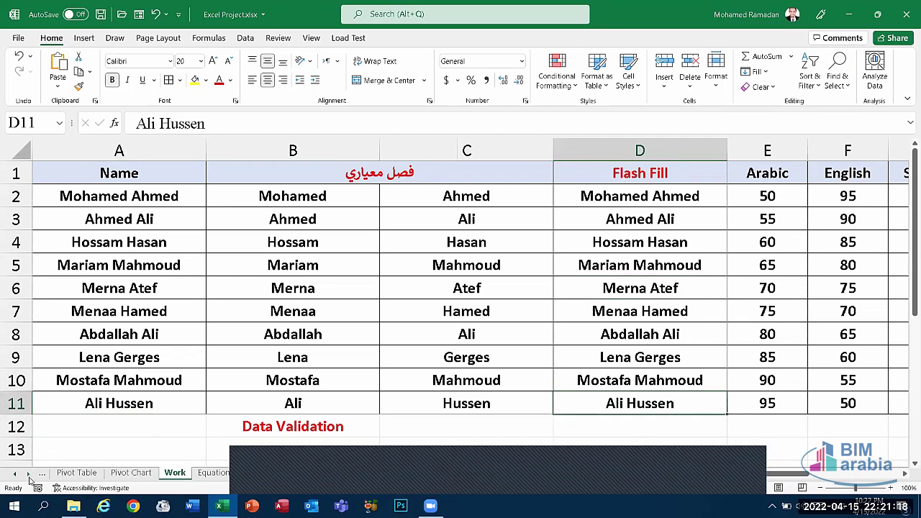
left_click(29, 475)
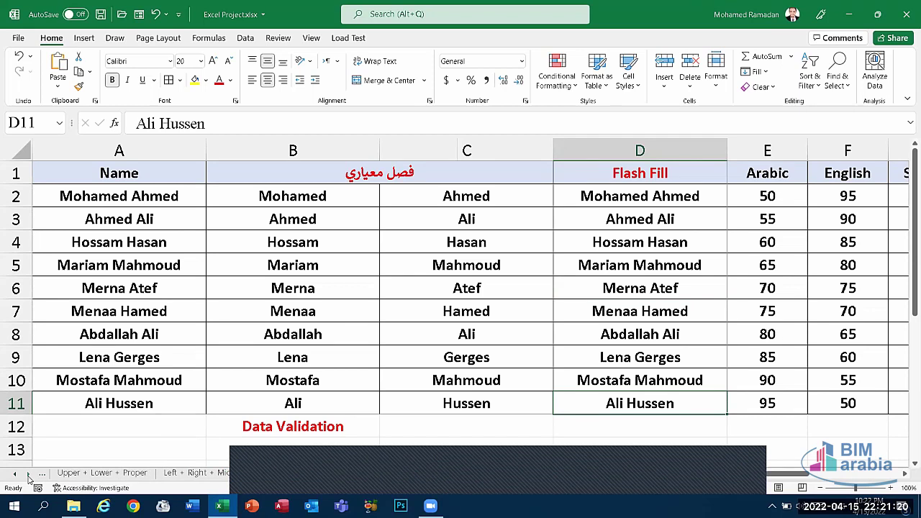
left_click(29, 475)
left_click(44, 475)
left_click(43, 475)
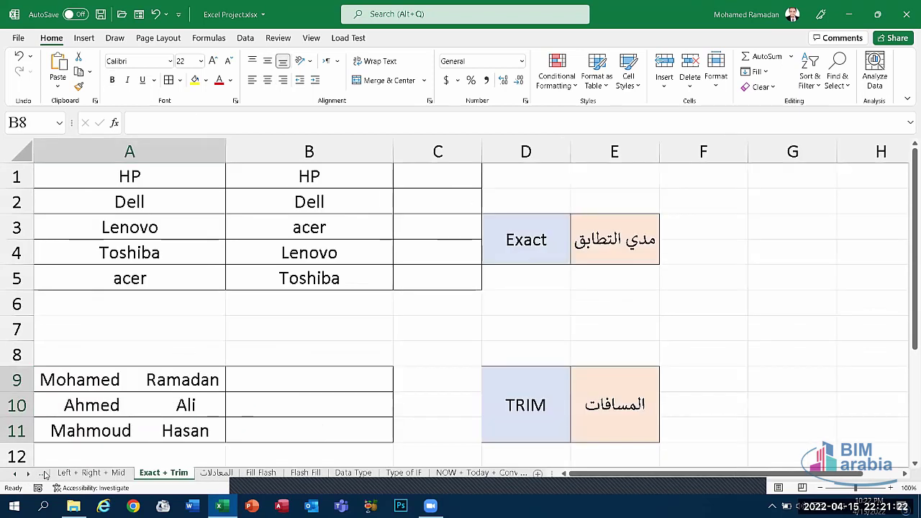
left_click(44, 475)
left_click(44, 475)
left_click(44, 475)
left_click(44, 475)
left_click(44, 475)
left_click(44, 475)
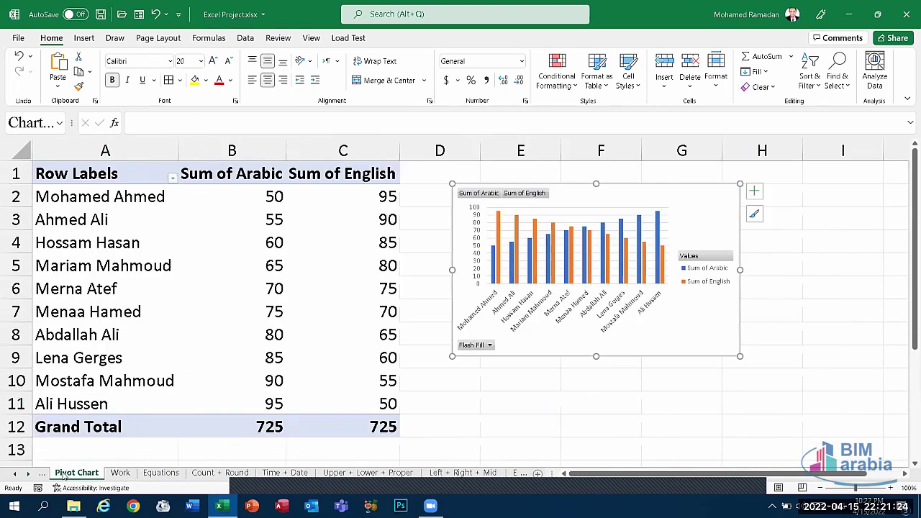
left_click(44, 475)
left_click(44, 475)
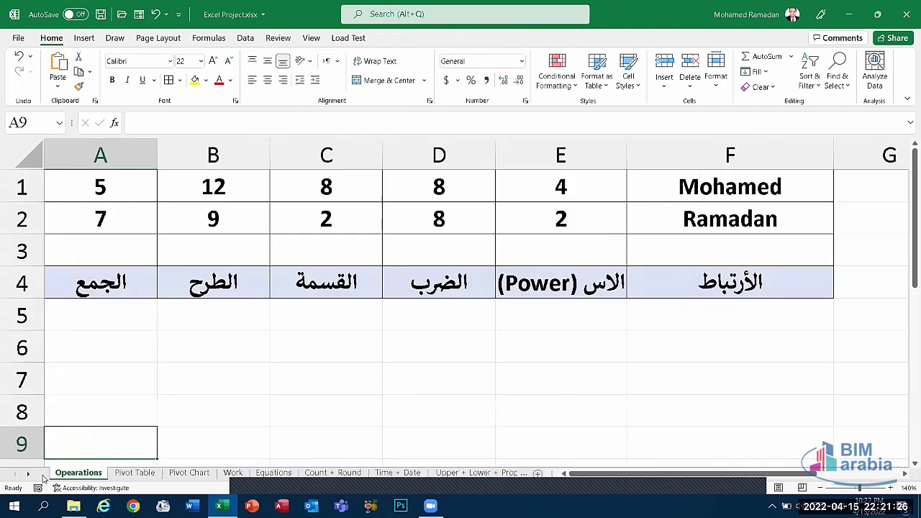
left_click(273, 473)
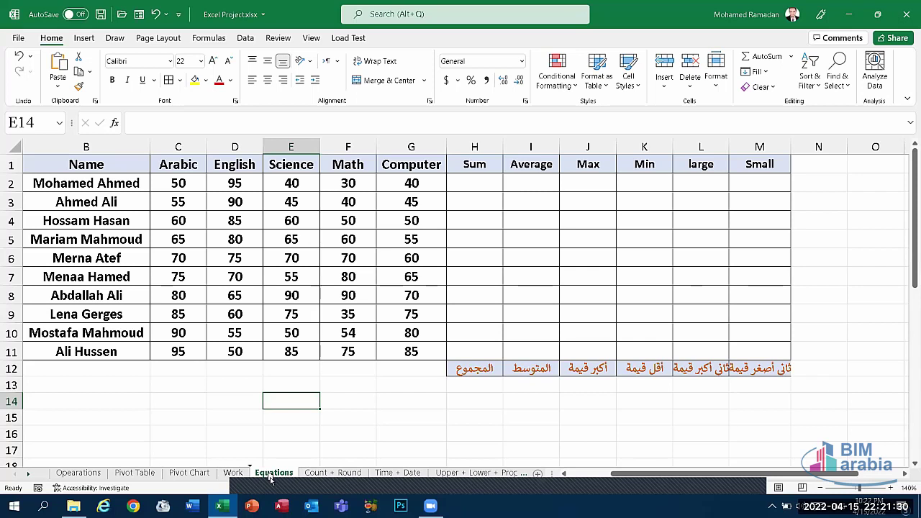
left_click(78, 473, "ctrl")
left_click_drag(78, 472, 254, 475)
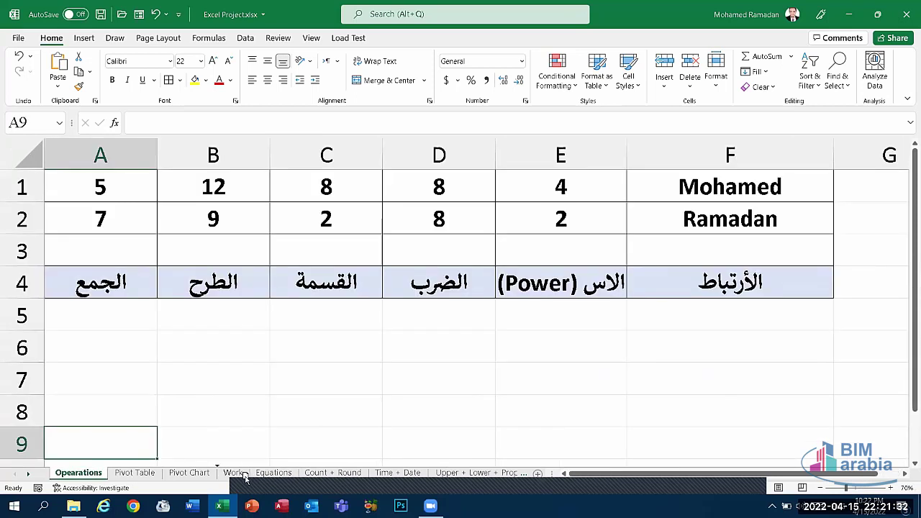
Step through sheets from Count + Round to Type of IF, ending on NOW + Today + Convert
left_click(329, 473)
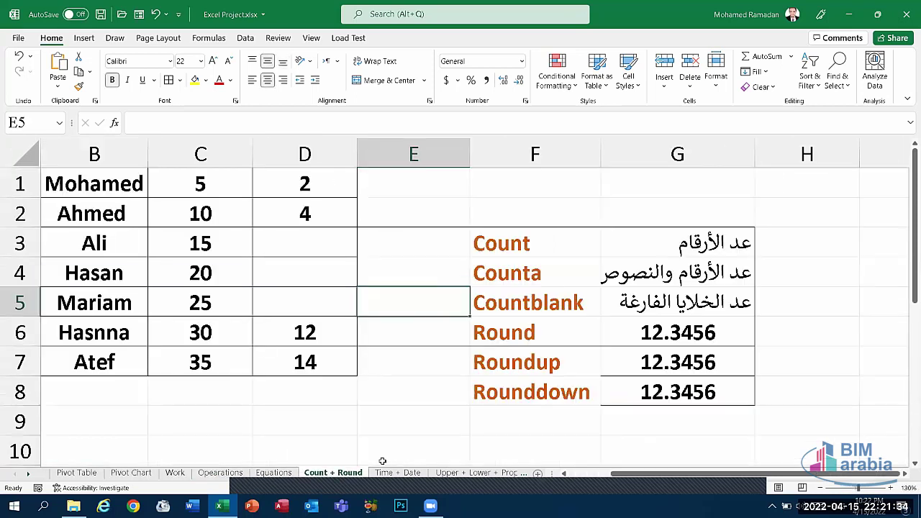
left_click(408, 473)
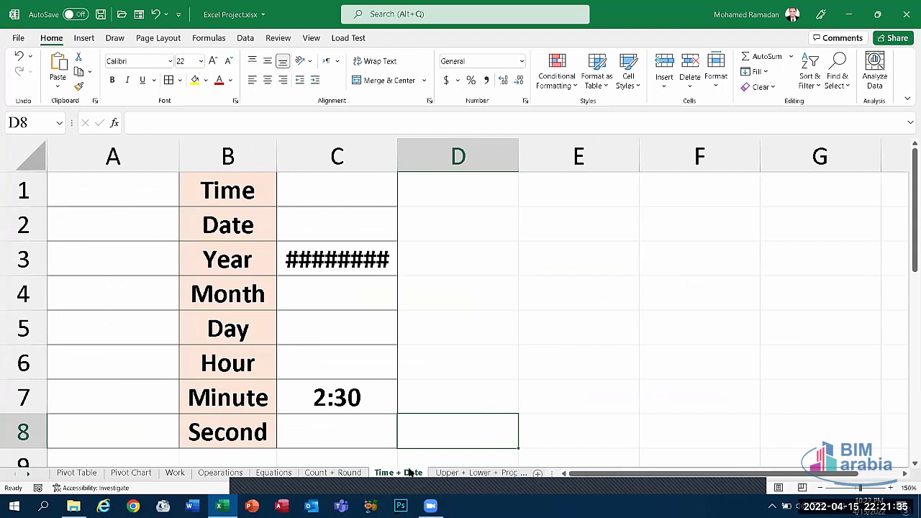
left_click(446, 473)
left_click(486, 473)
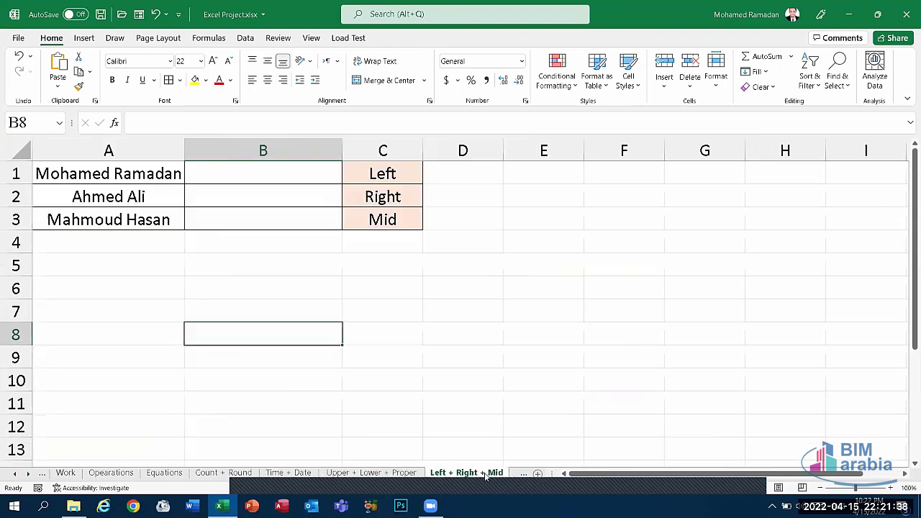
left_click(524, 473)
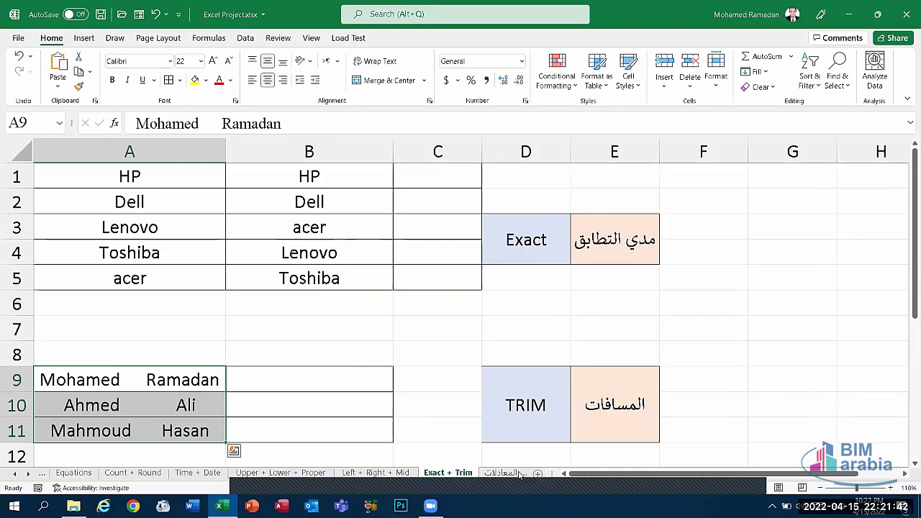
left_click(500, 473)
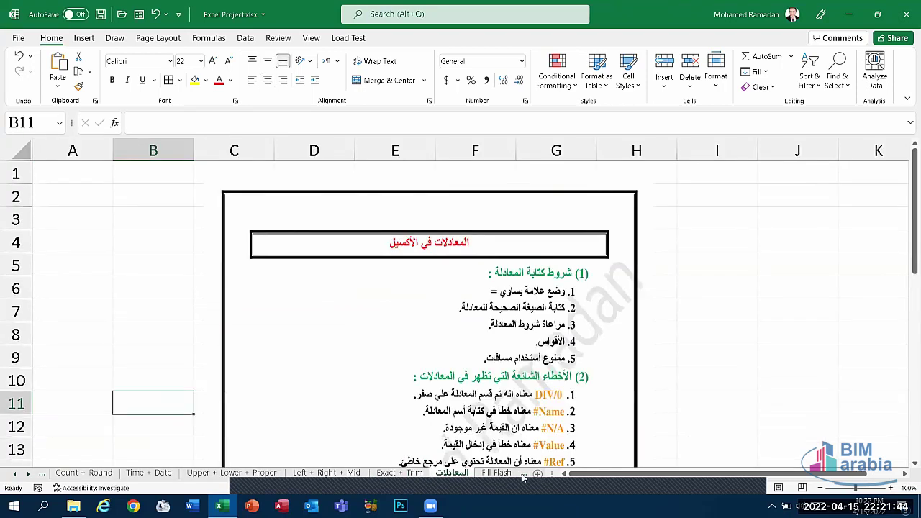
left_click(497, 473)
left_click(508, 472)
left_click(508, 473)
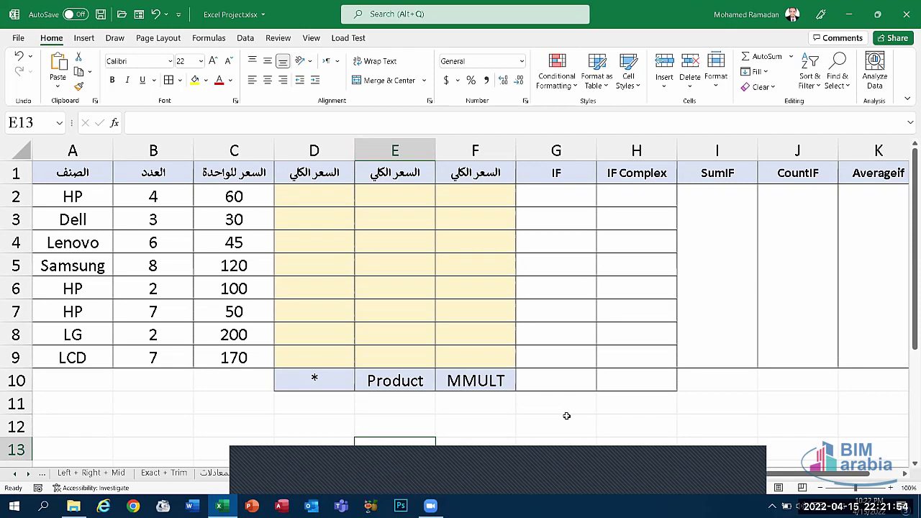
left_click(649, 428)
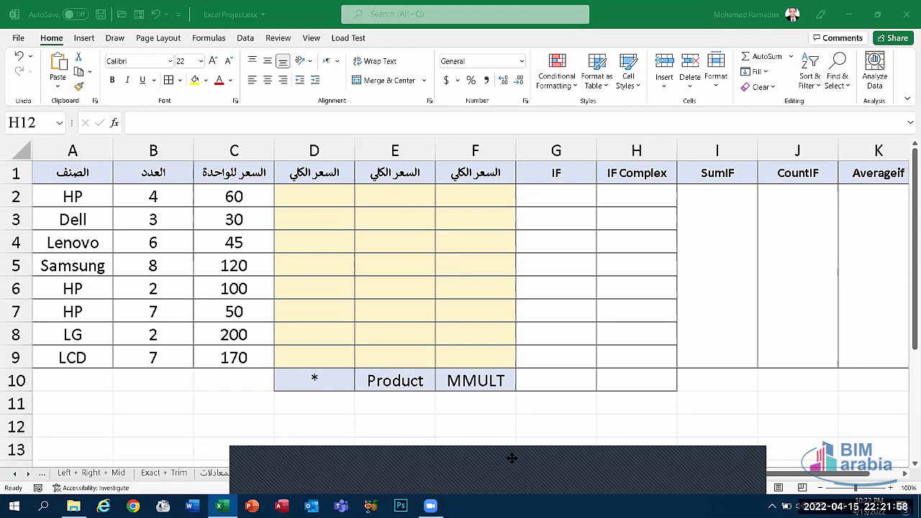
left_click(461, 473)
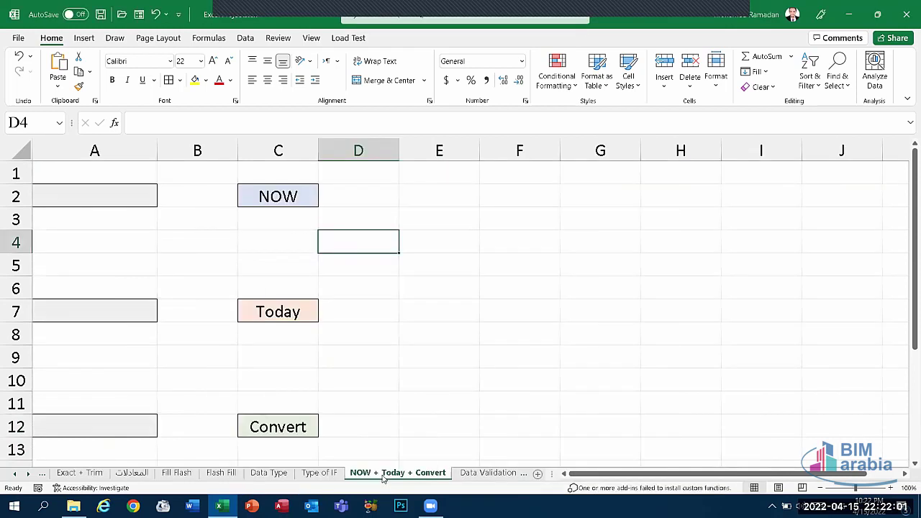
On the دوال متنوعة sheet, review the LEN, REPT, REPLACE, DOLLAR, EVEN and COS formulas in column B
left_click(507, 473)
left_click(504, 473)
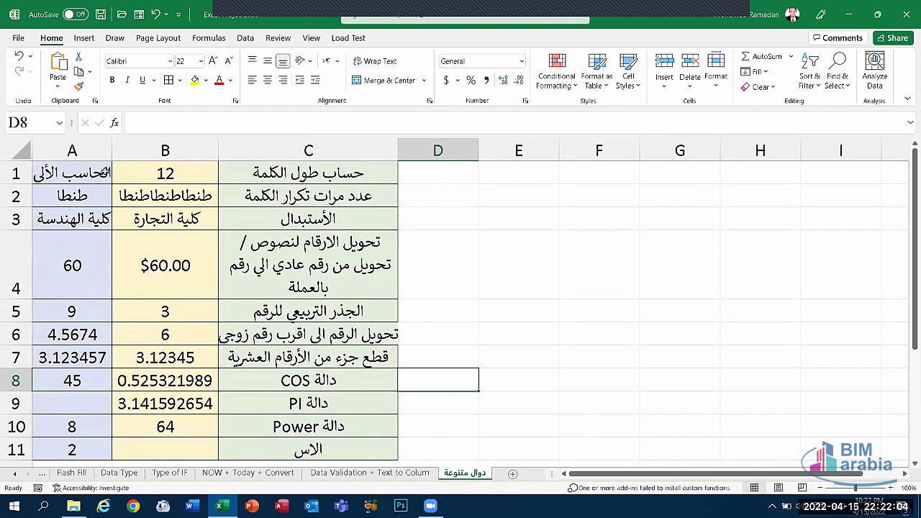
left_click(105, 172)
left_click(84, 210)
left_click(304, 179)
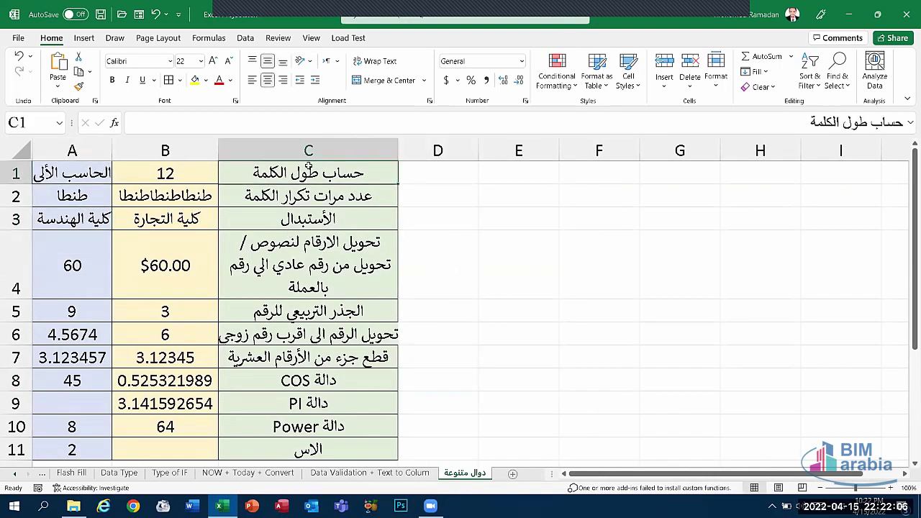
left_click(173, 195)
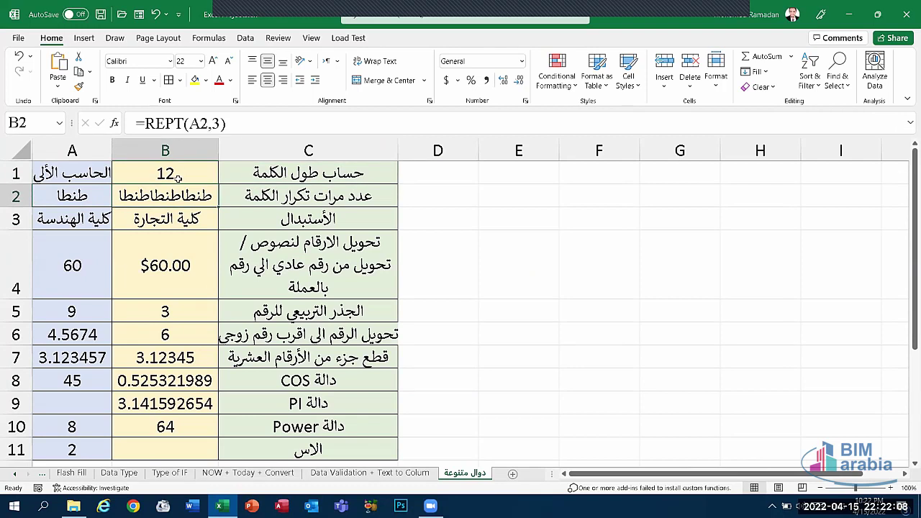
left_click(177, 171)
left_click(178, 224)
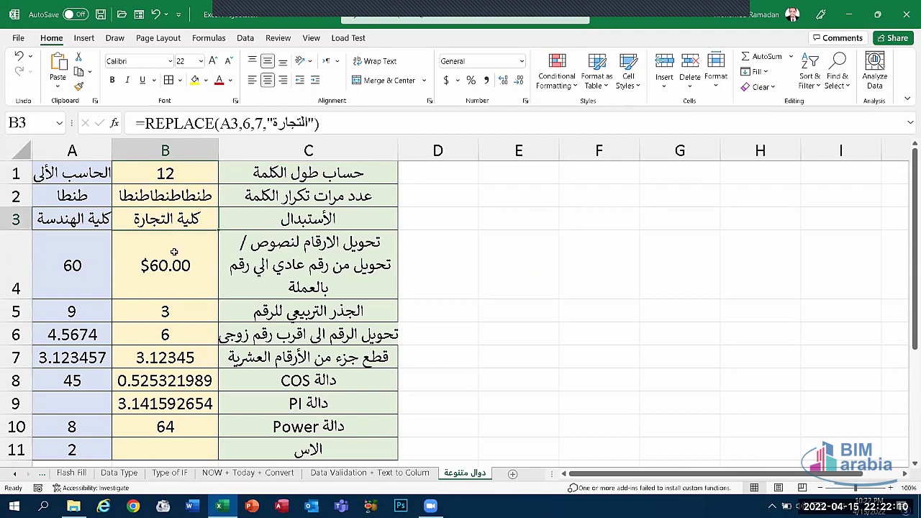
left_click(173, 256)
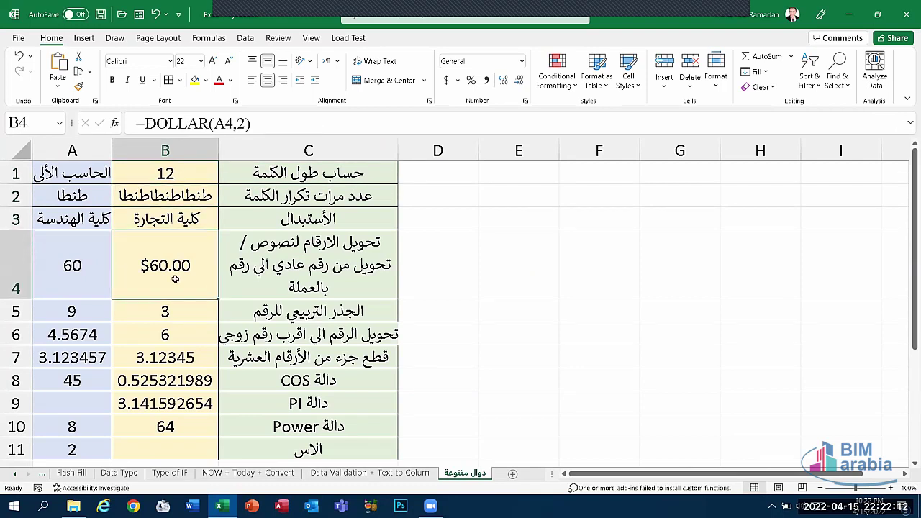
left_click(179, 328)
left_click(179, 375)
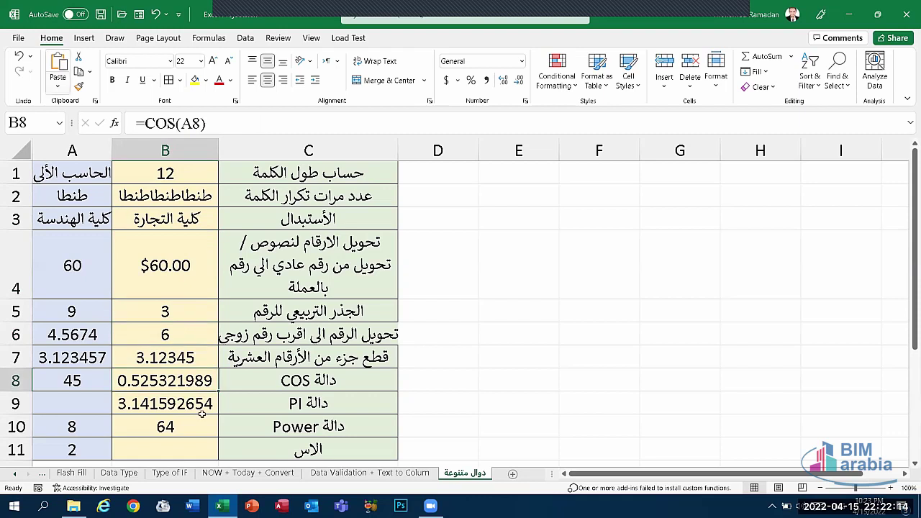
Go back to the Pivot Table sheet and close its field list by deselecting the pivot
left_click(244, 474)
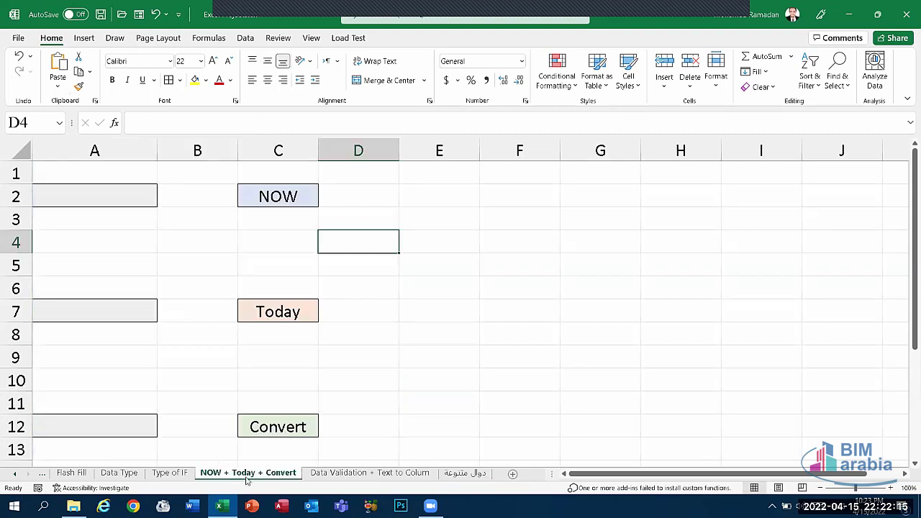
left_click(42, 474)
left_click(42, 475)
left_click(42, 475)
left_click(42, 475)
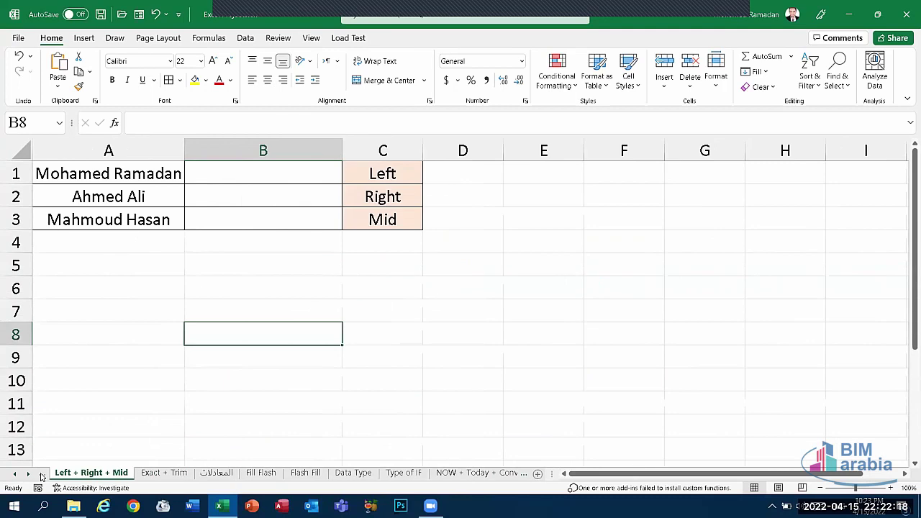
left_click(41, 475)
left_click(42, 475)
left_click(42, 475)
left_click(42, 475)
left_click(42, 475)
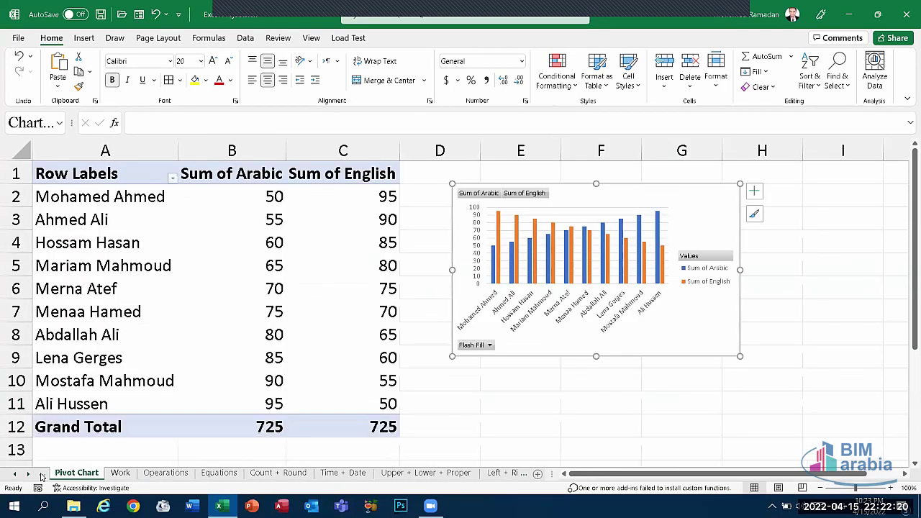
left_click(41, 475)
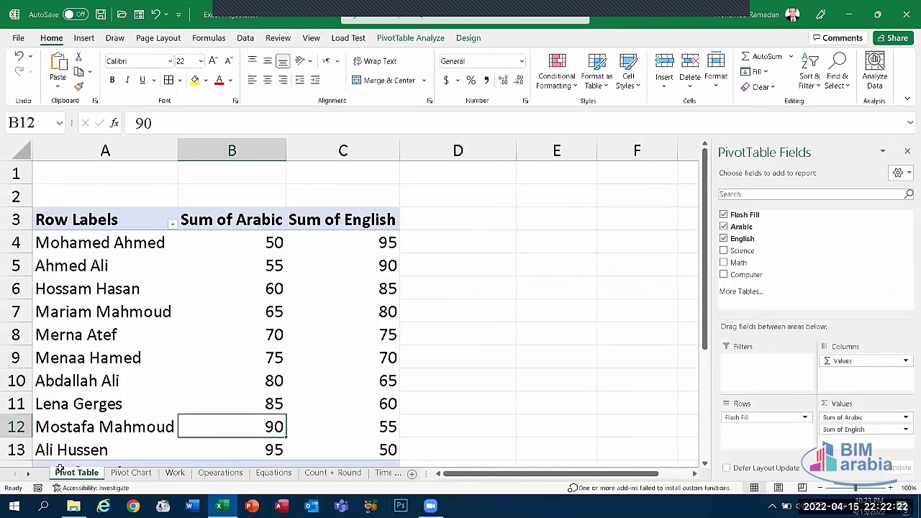
left_click(482, 265)
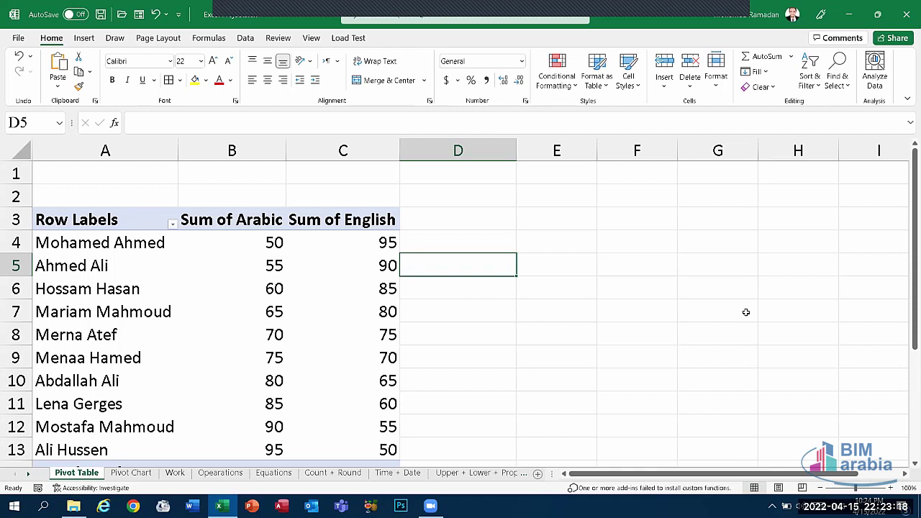
Move through the Count + Round and Time + Date sheets to Upper + Lower + Proper, then inspect cells C7, D7 and B8
left_click(333, 473)
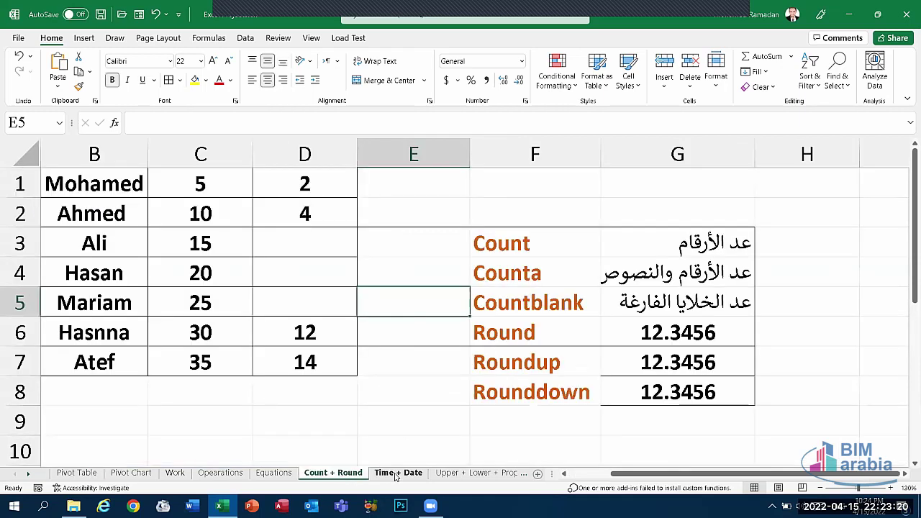
left_click(395, 473)
left_click(439, 472)
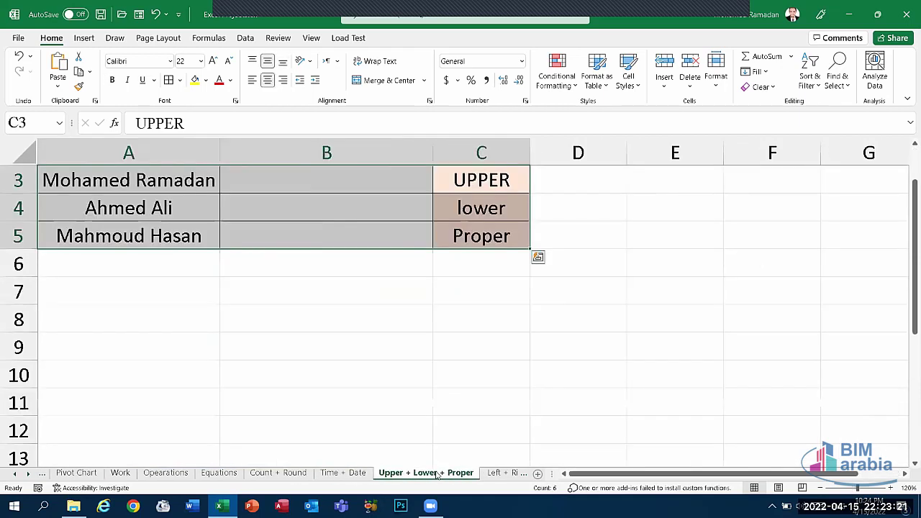
left_click(478, 387)
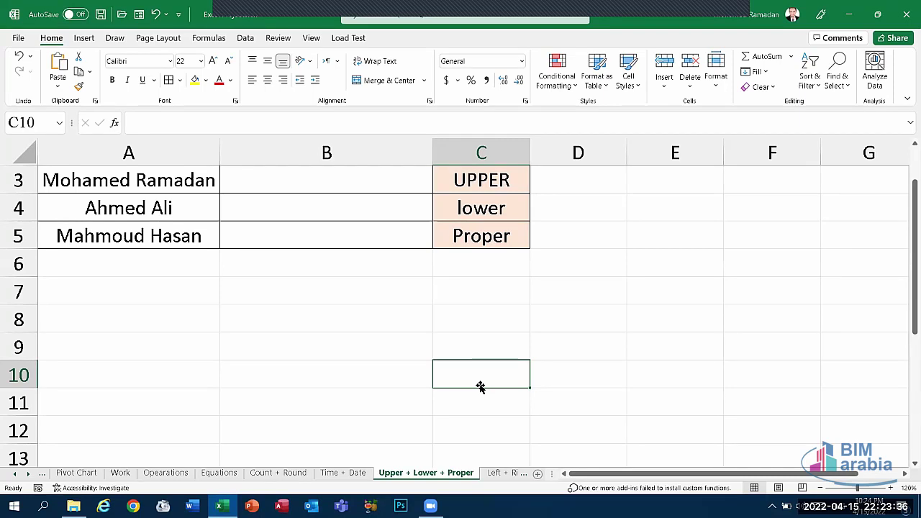
left_click(431, 506)
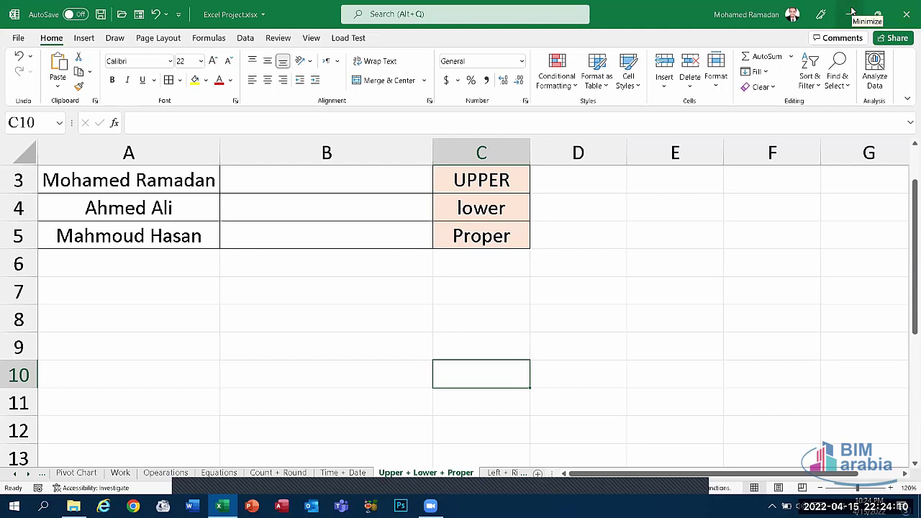
left_click(536, 287)
left_click(510, 299)
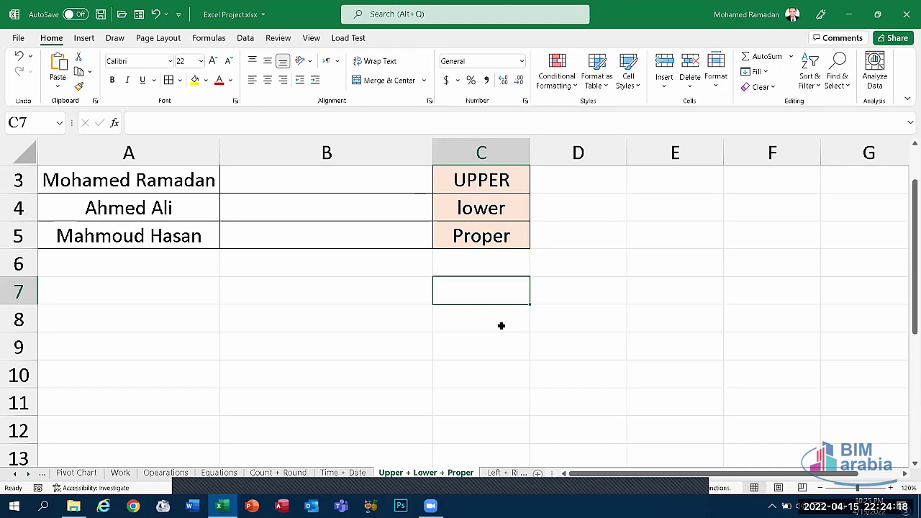
left_click(342, 318)
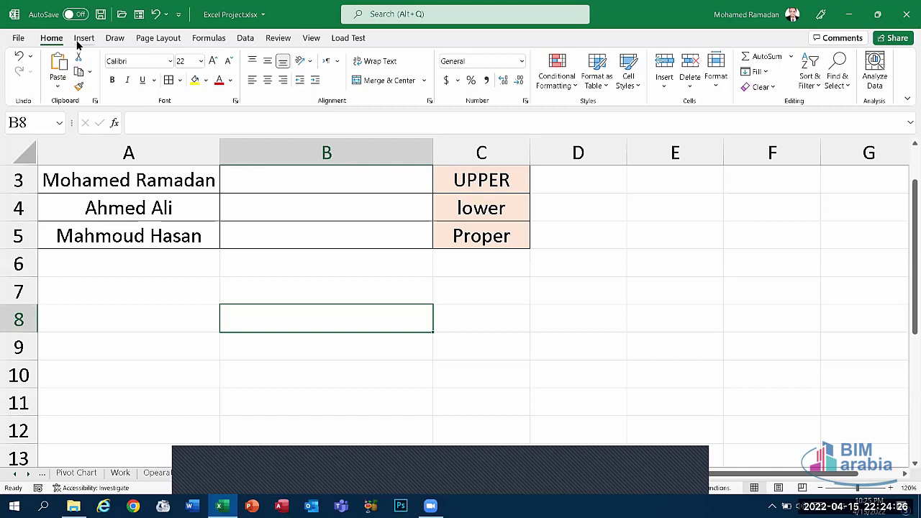
Show the Language category of Excel Options, where English is preferred for display and authoring
left_click(16, 39)
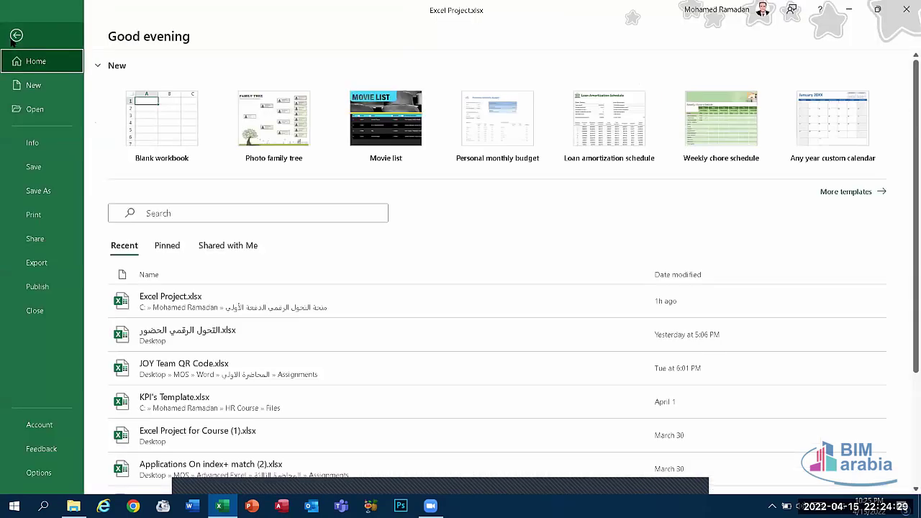
left_click(39, 472)
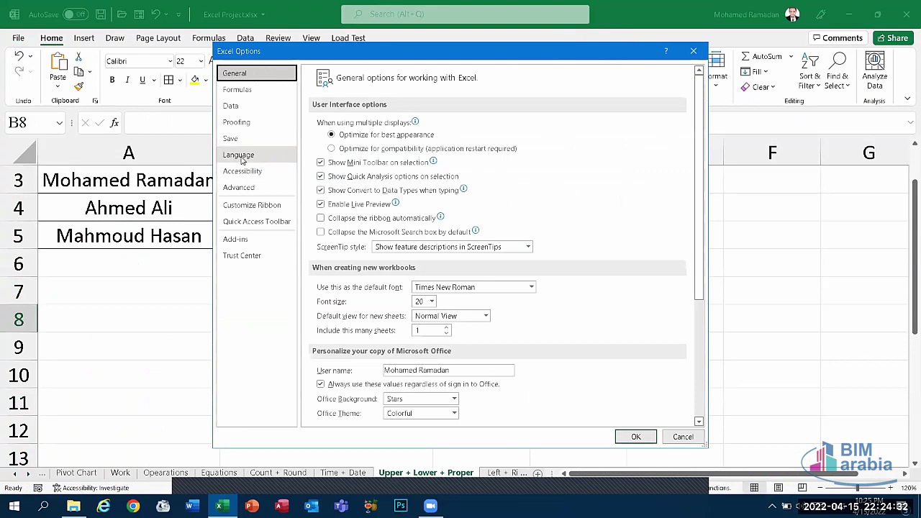
left_click(240, 156)
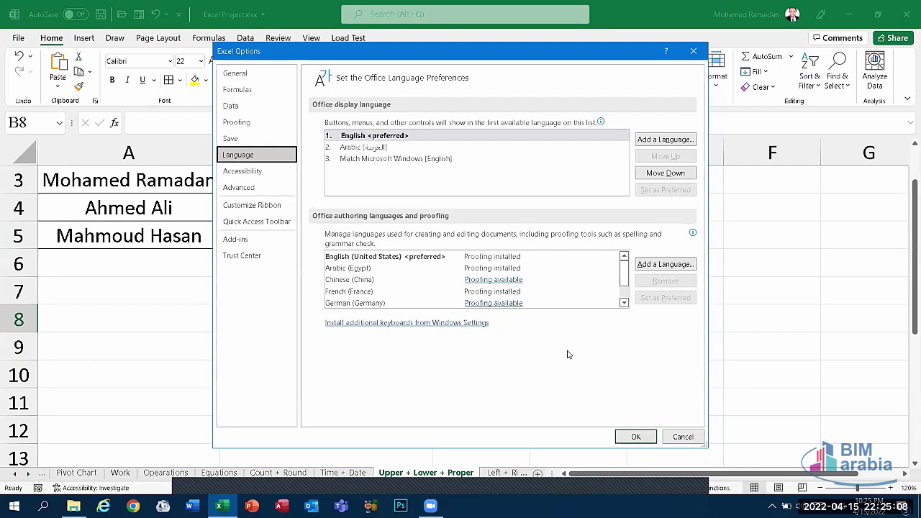
Make Arabic (Egypt) the preferred authoring language and confirm the change
left_click(344, 269)
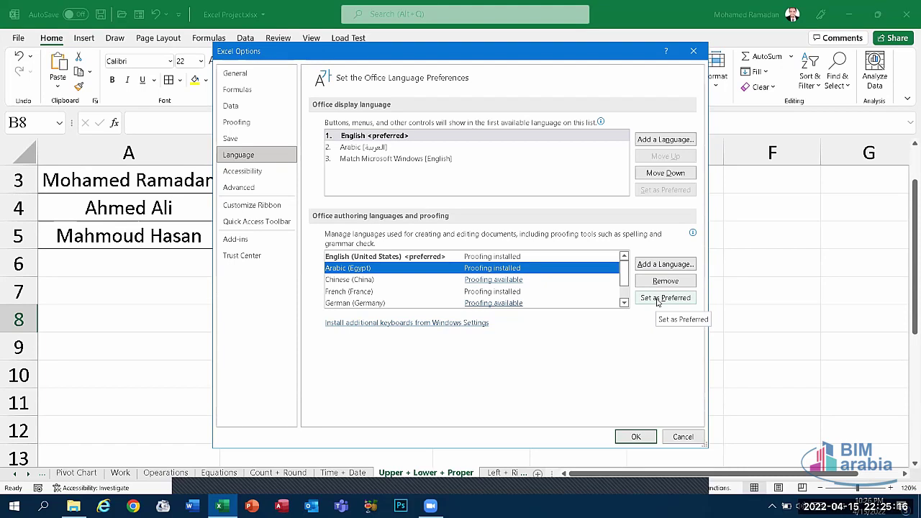
left_click(657, 300)
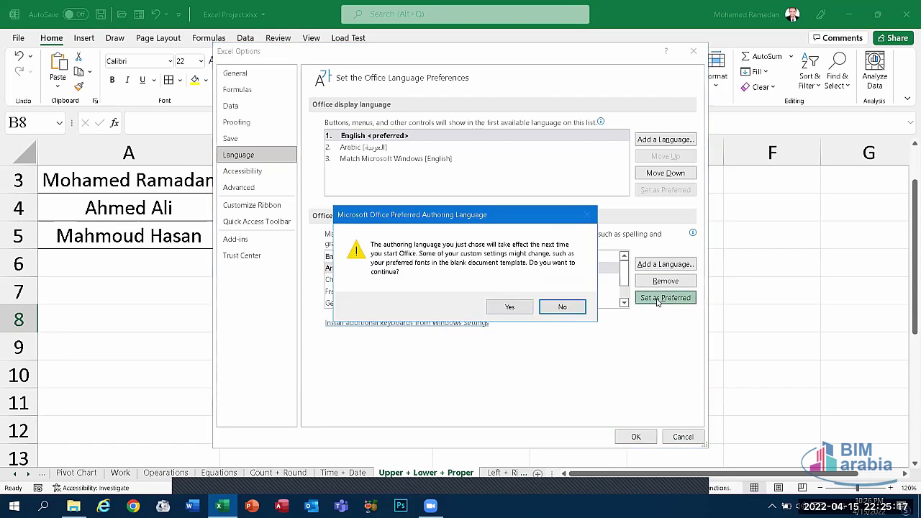
left_click(511, 308)
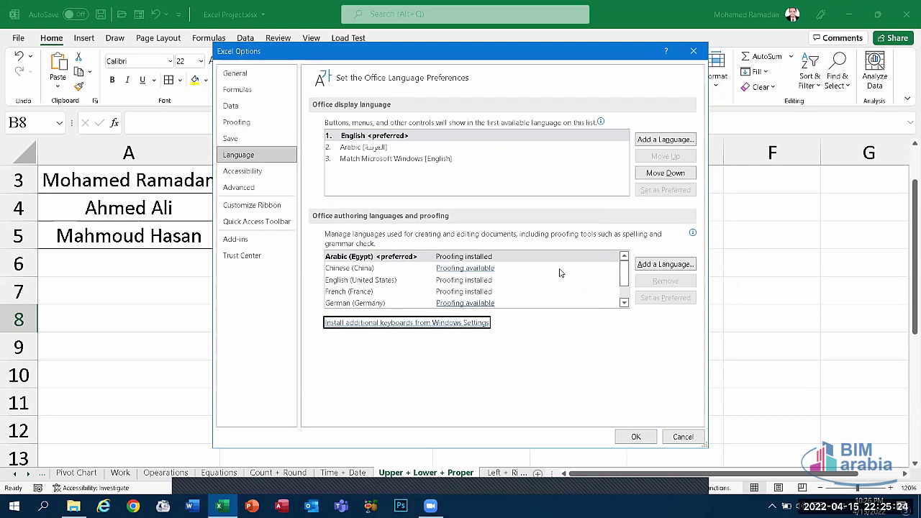
Set Arabic as the preferred display language, then go to the Windows language settings
left_click(376, 147)
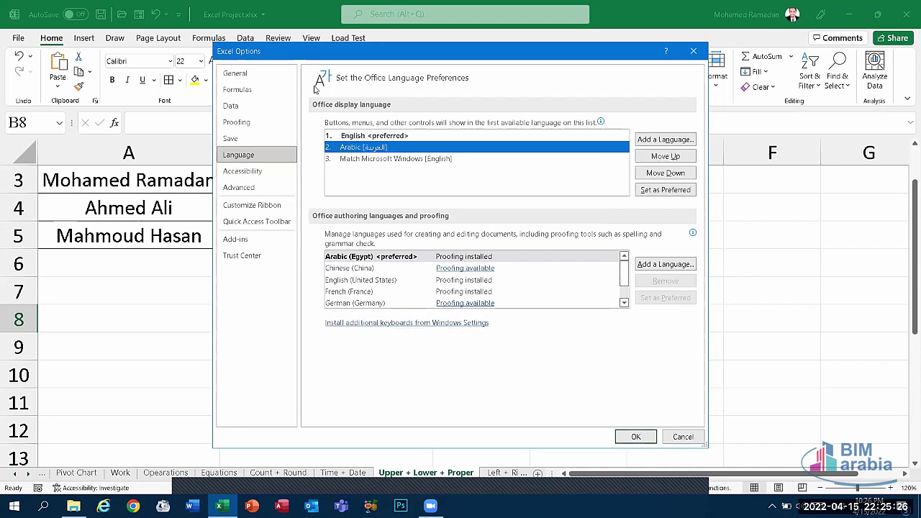
left_click(648, 192)
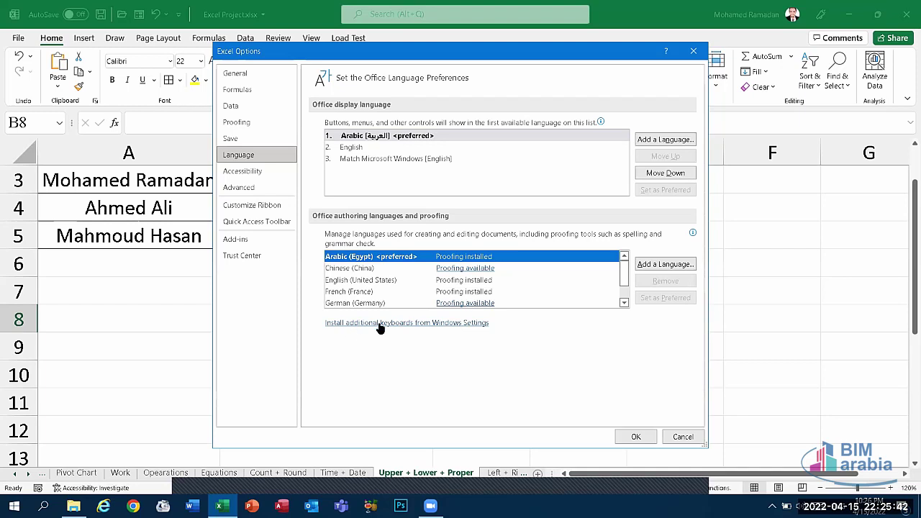
left_click(403, 324)
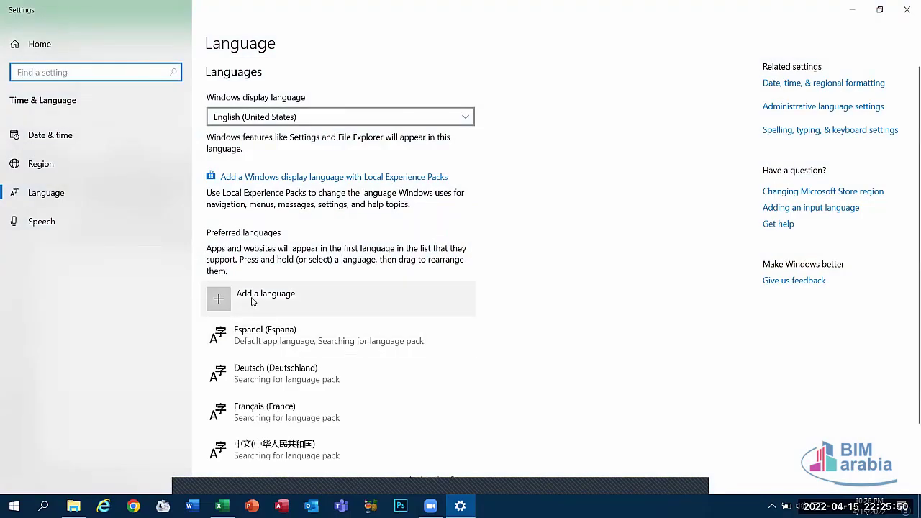
Begin adding a Windows language and select Nederlands (Nederland) from the list
left_click(225, 299)
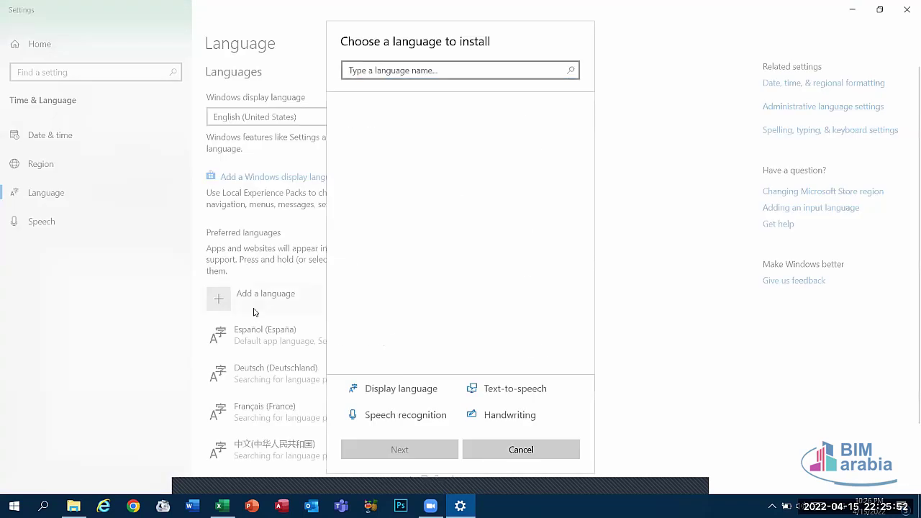
scroll(449, 231, "down", 1)
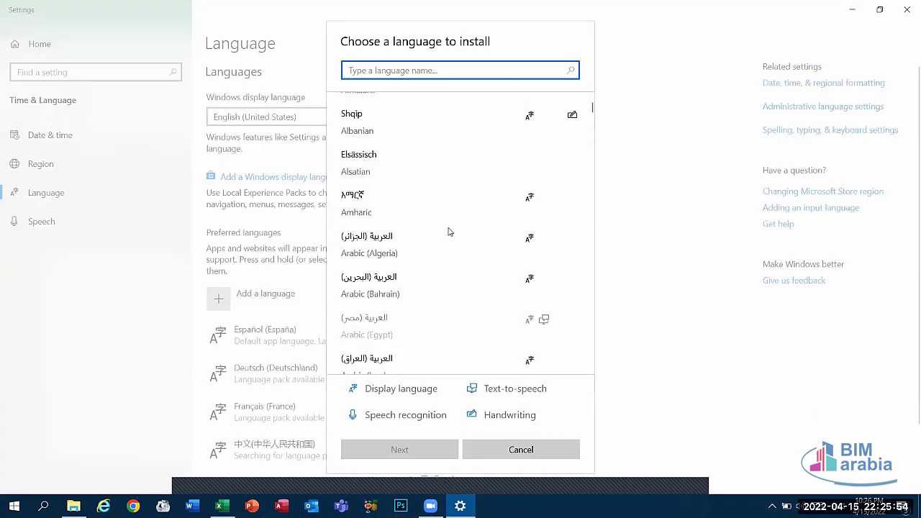
scroll(449, 231, "down", 2)
scroll(449, 231, "down", 3)
scroll(449, 231, "down", 3)
scroll(449, 233, "down", 3)
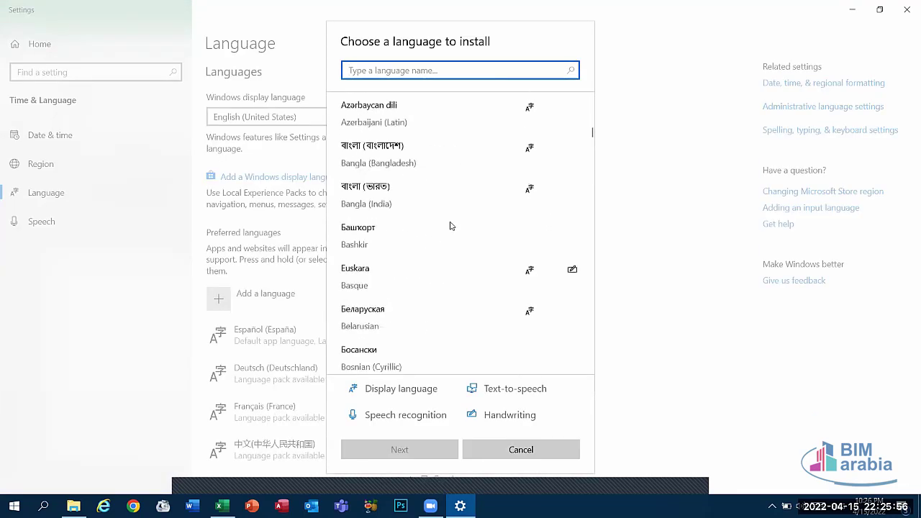
scroll(449, 236, "down", 2)
scroll(449, 235, "down", 3)
scroll(450, 235, "down", 2)
scroll(449, 236, "up", 1)
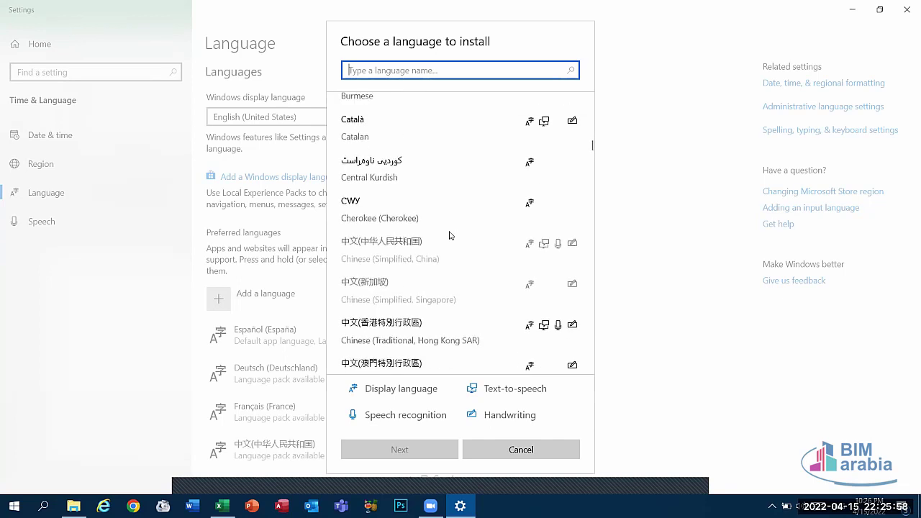
scroll(449, 235, "down", 3)
scroll(449, 230, "down", 2)
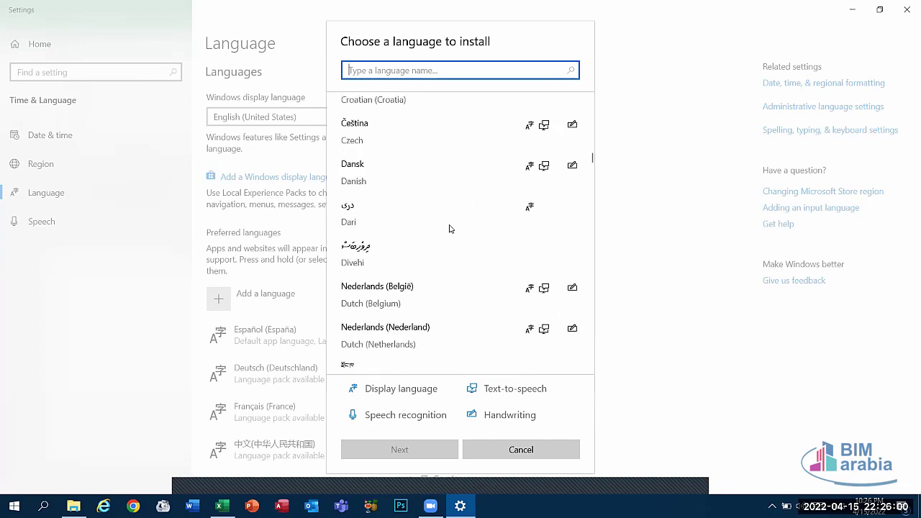
left_click(382, 337)
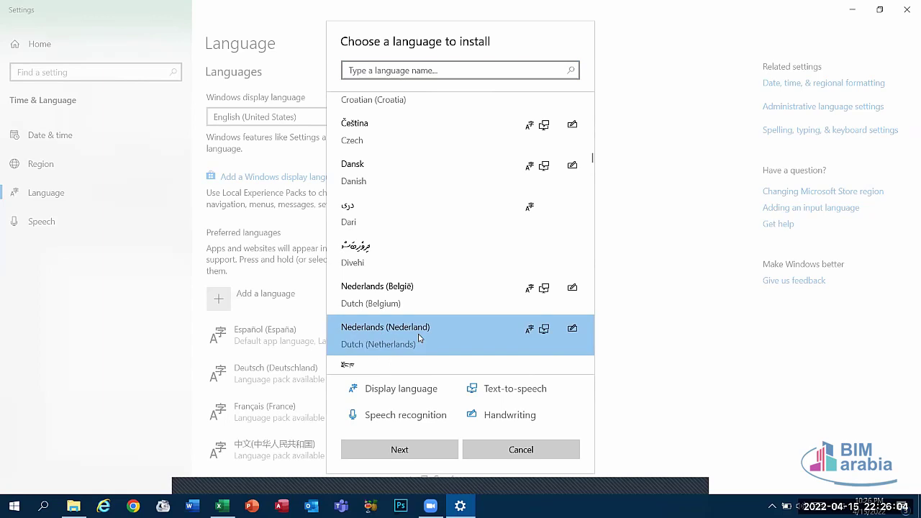
Install the Dutch (Netherlands) language pack and check its download progress
left_click(400, 452)
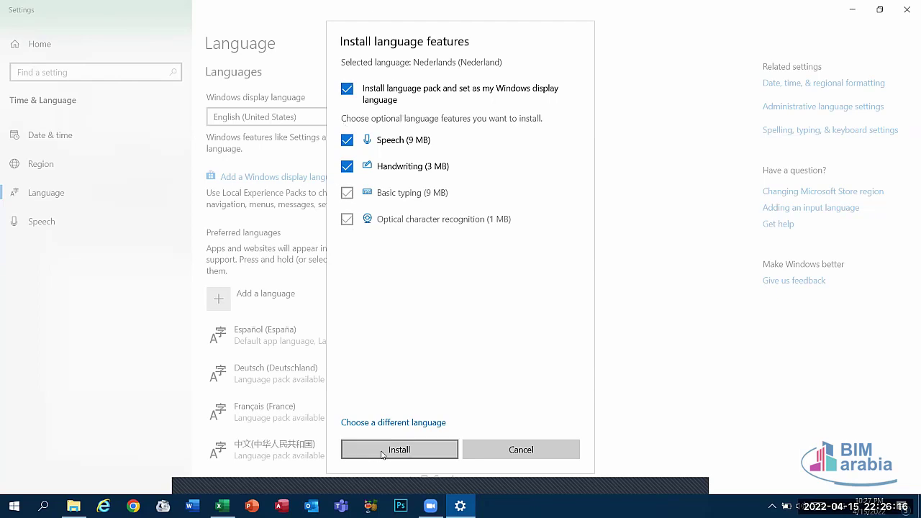
left_click(426, 452)
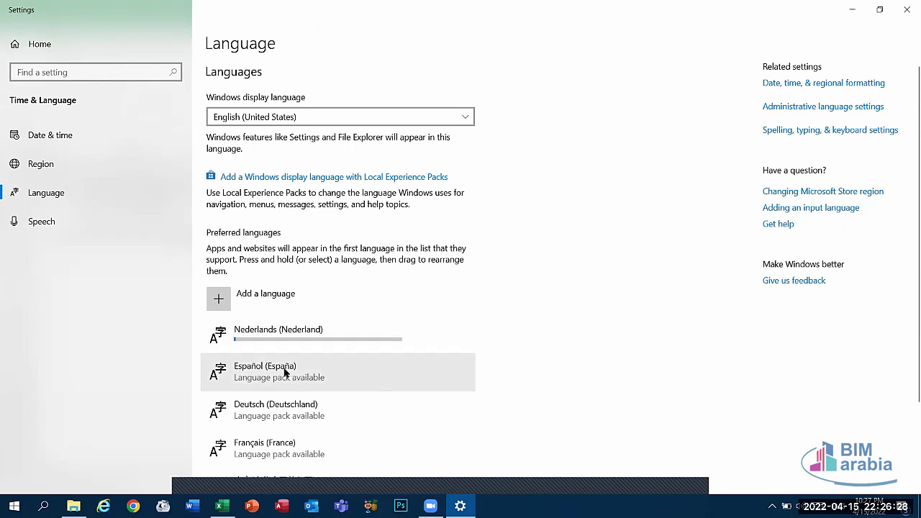
scroll(277, 317, "down", 2)
scroll(276, 299, "down", 1)
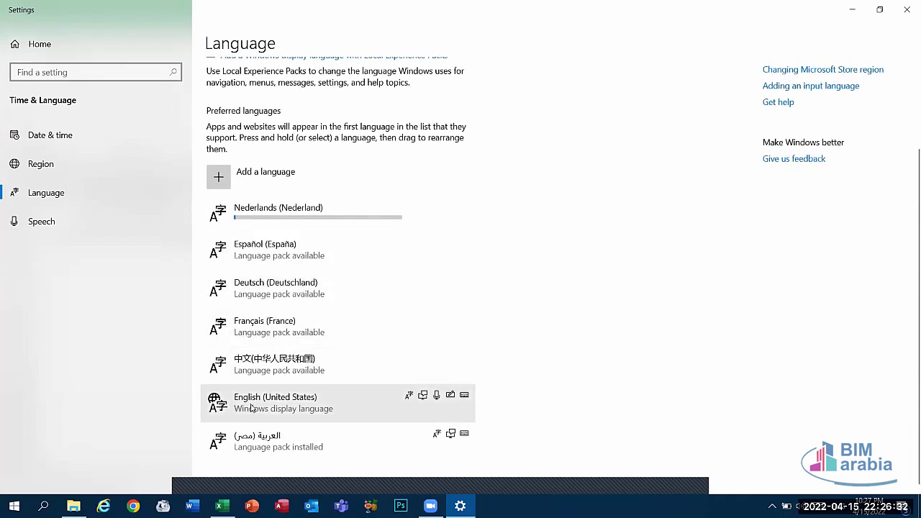
scroll(355, 353, "up", 3)
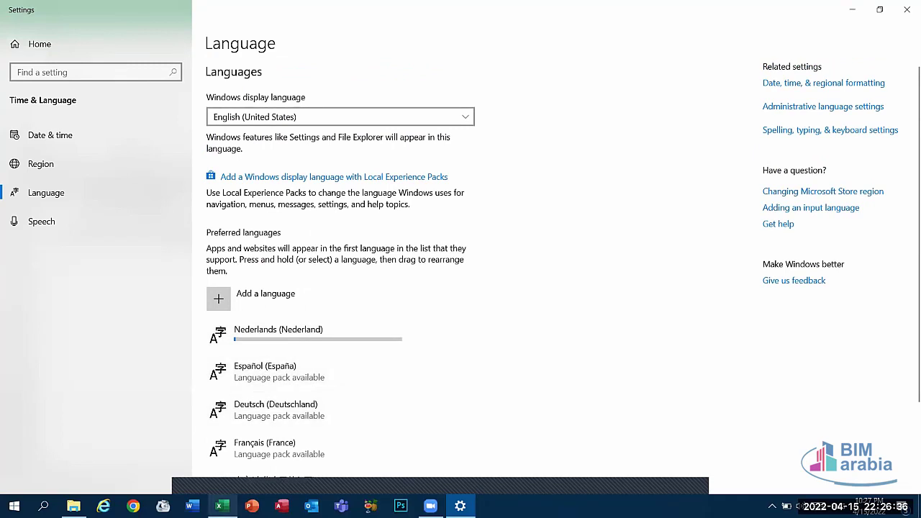
left_click(221, 506)
left_click(354, 292)
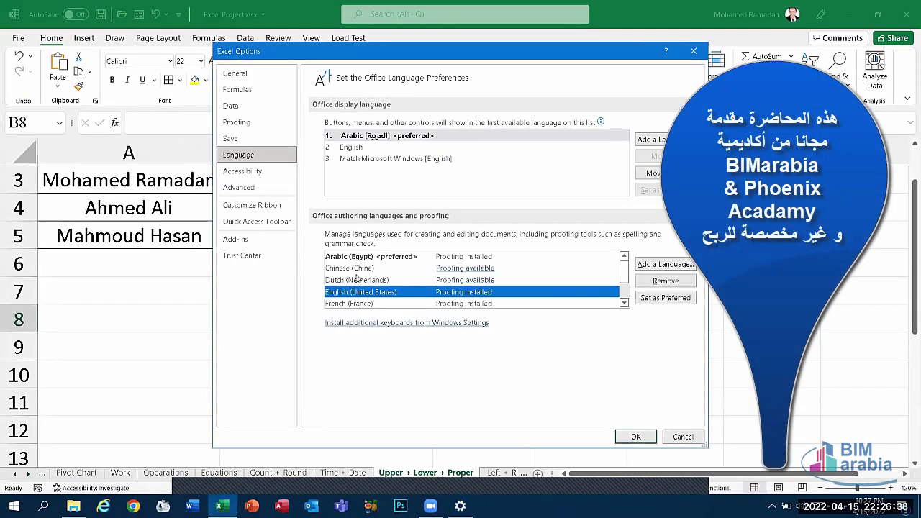
scroll(354, 288, "down", 2)
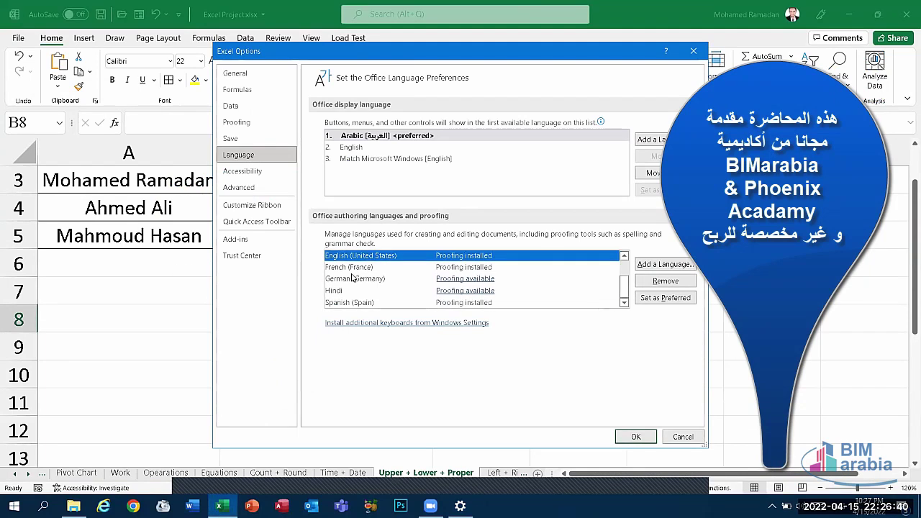
scroll(353, 286, "up", 3)
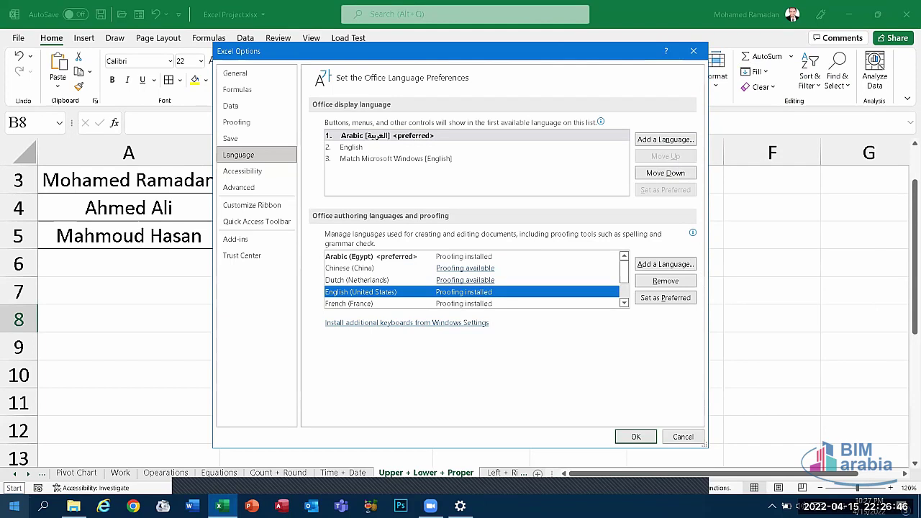
left_click(14, 506)
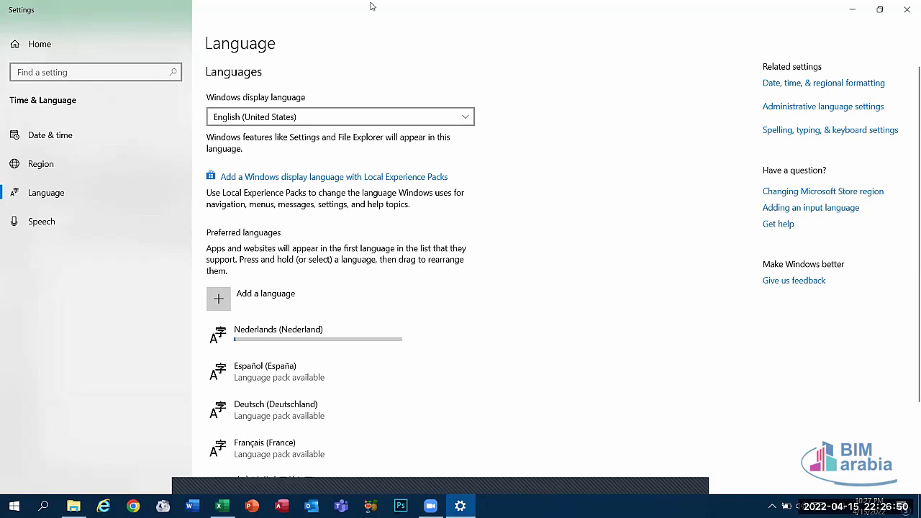
Reopen Windows Settings to the Time & Language > Language page
left_click(853, 9)
left_click(14, 506)
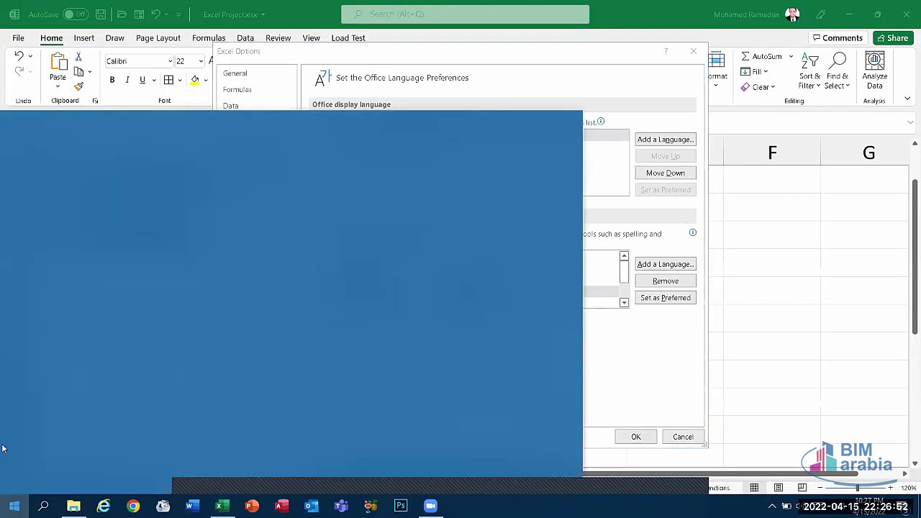
left_click(14, 450)
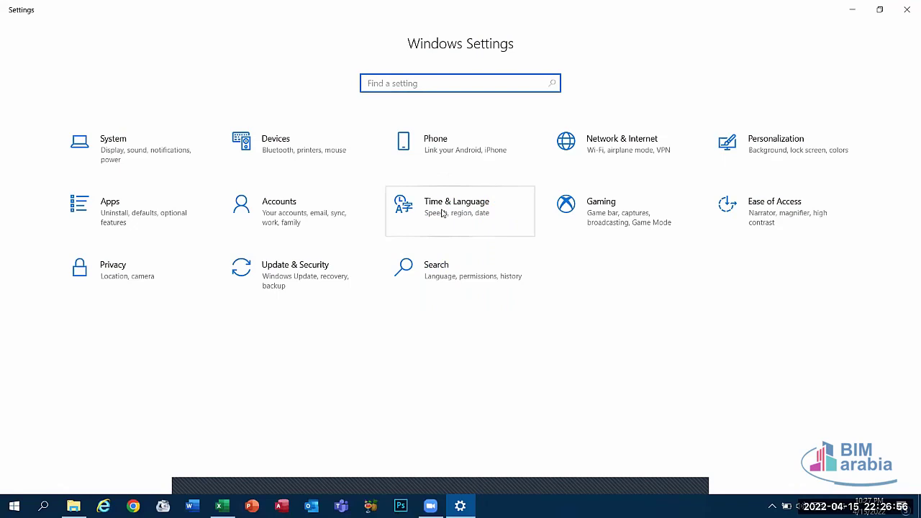
left_click(443, 213)
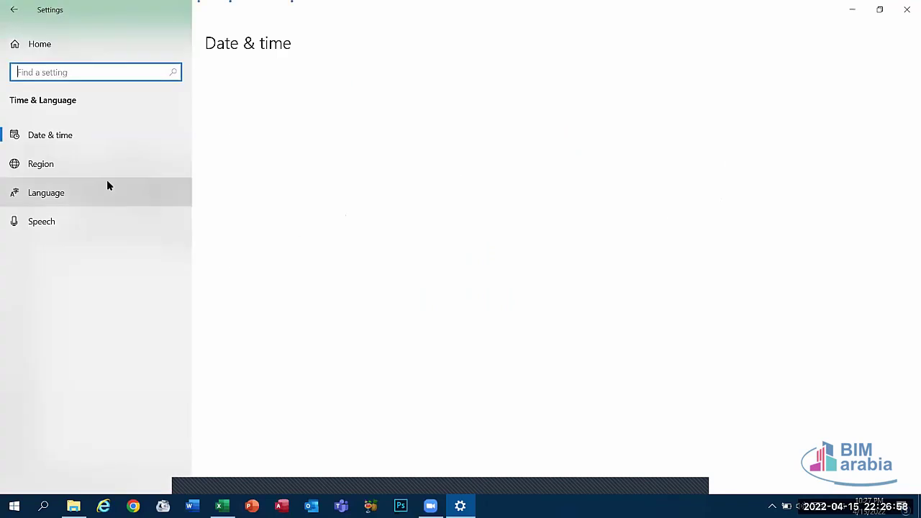
left_click(57, 196)
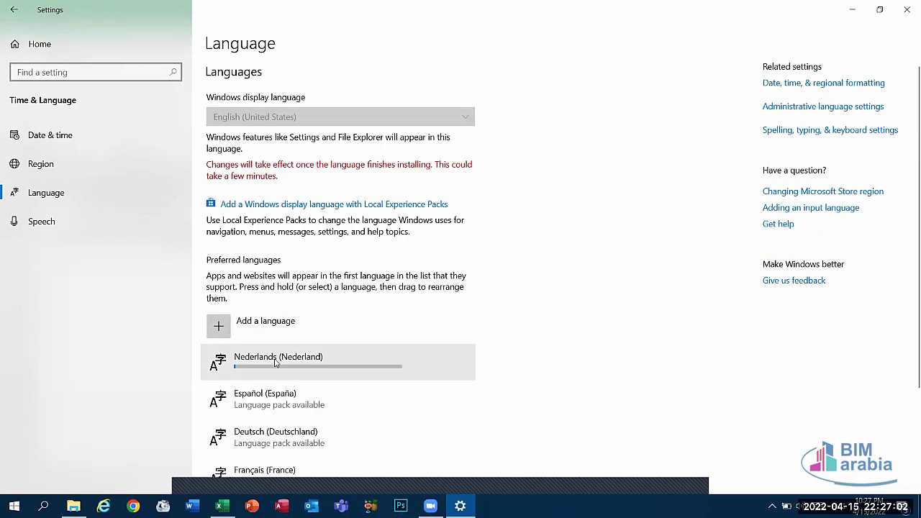
left_click(274, 369)
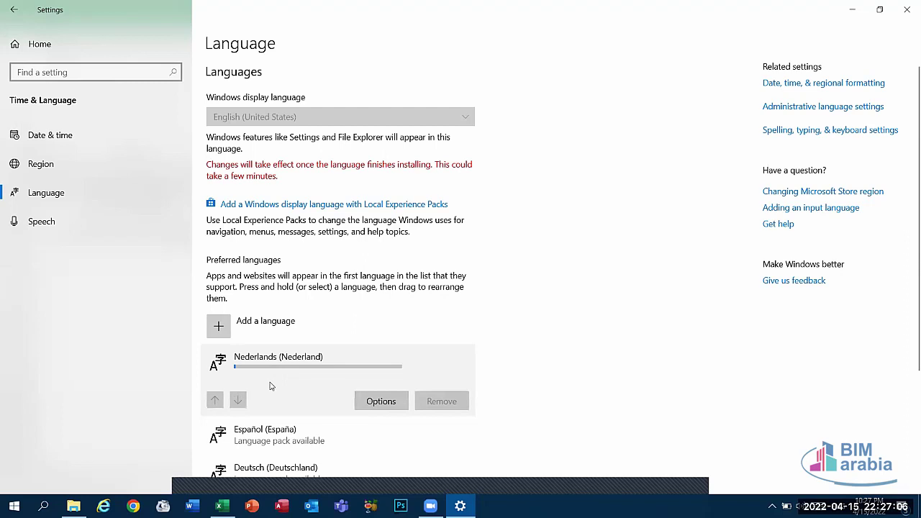
scroll(302, 367, "down", 2)
scroll(300, 356, "down", 2)
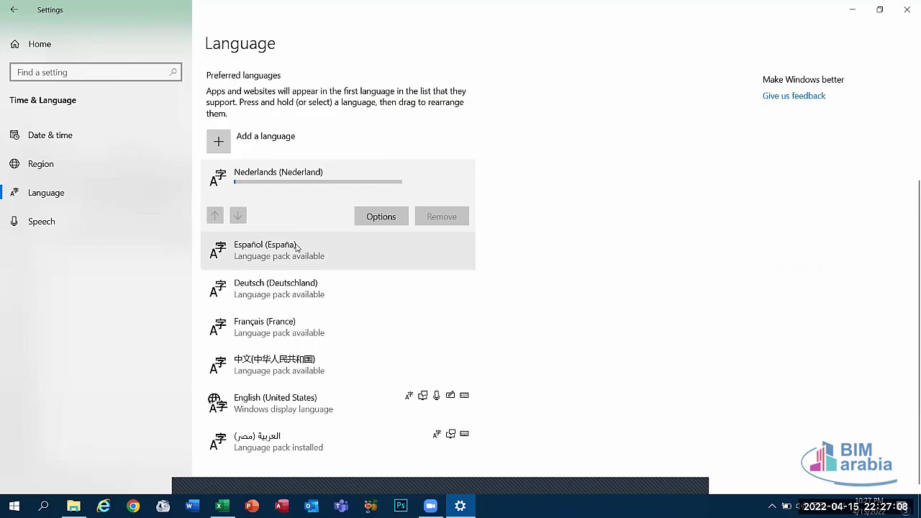
Remove Español, Deutsch, Français and Chinese from the preferred languages
left_click(295, 247)
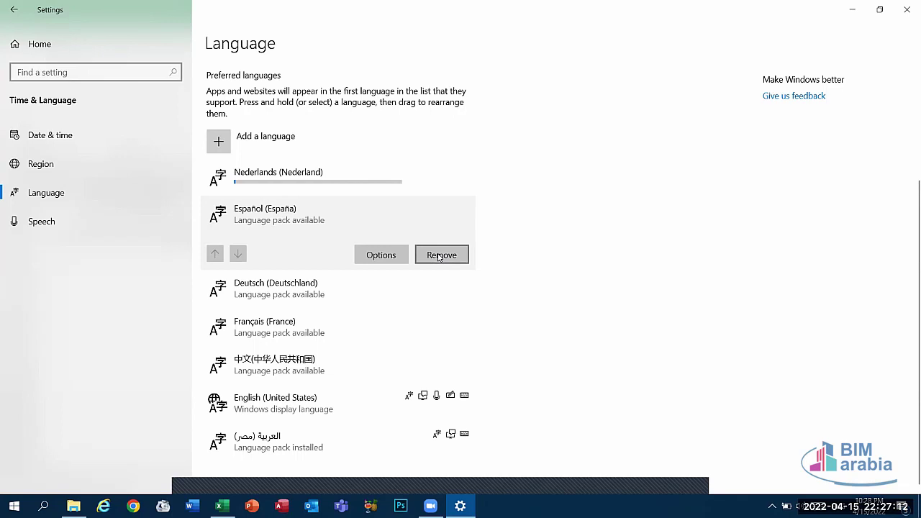
left_click(439, 255)
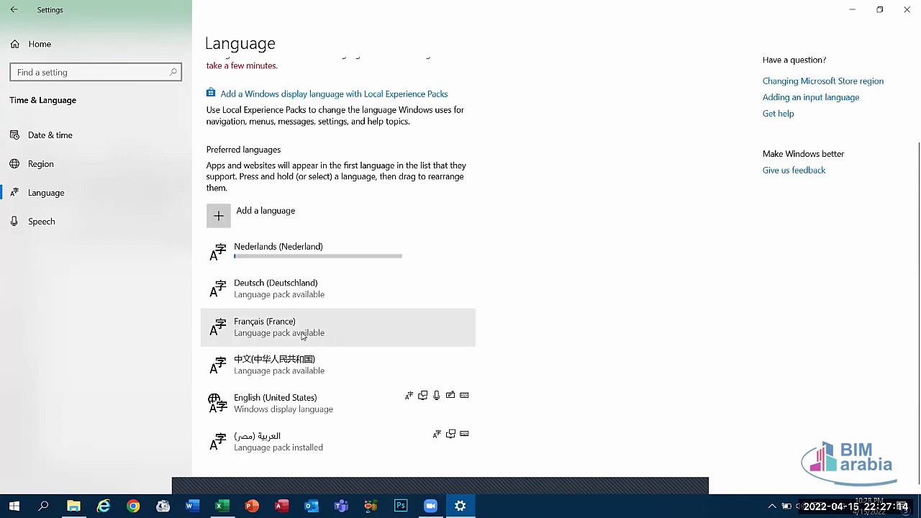
left_click(308, 291)
left_click(452, 333)
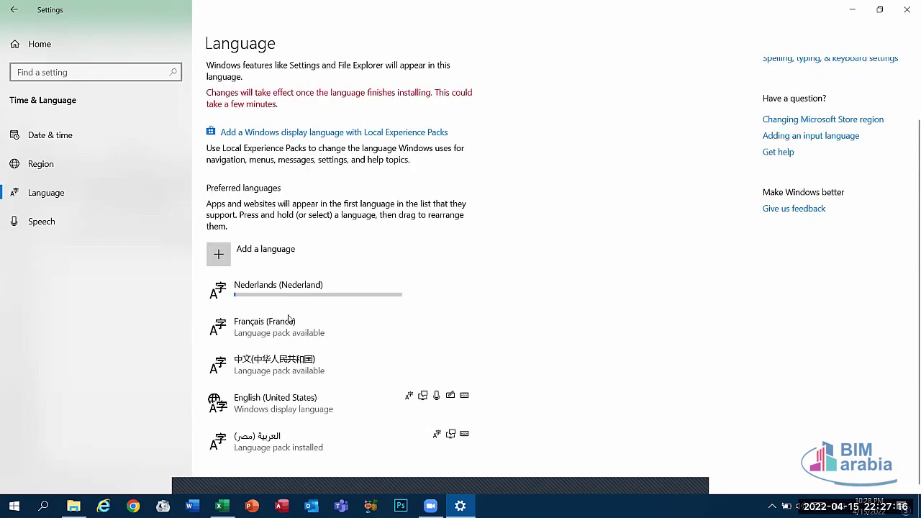
left_click(435, 342)
left_click(441, 367)
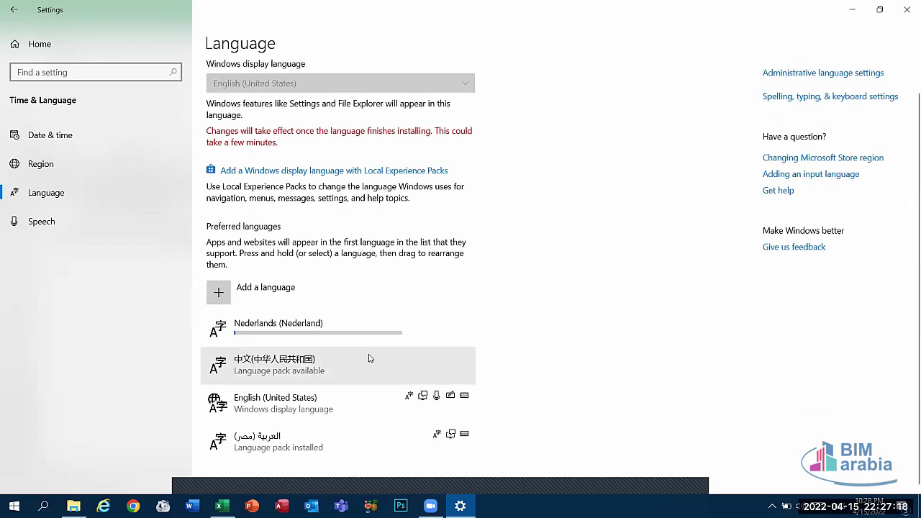
left_click(442, 361)
left_click(442, 404)
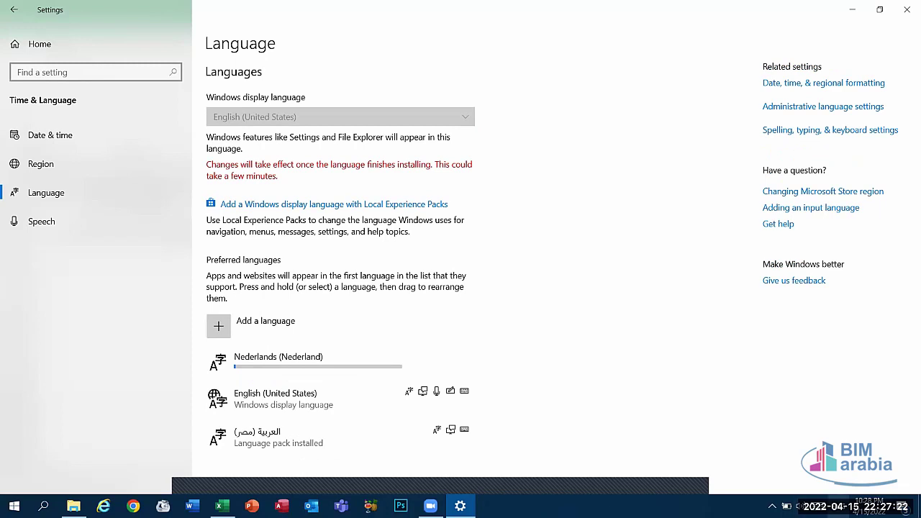
Check the remaining input languages, then return to Excel's language options
left_click(798, 505)
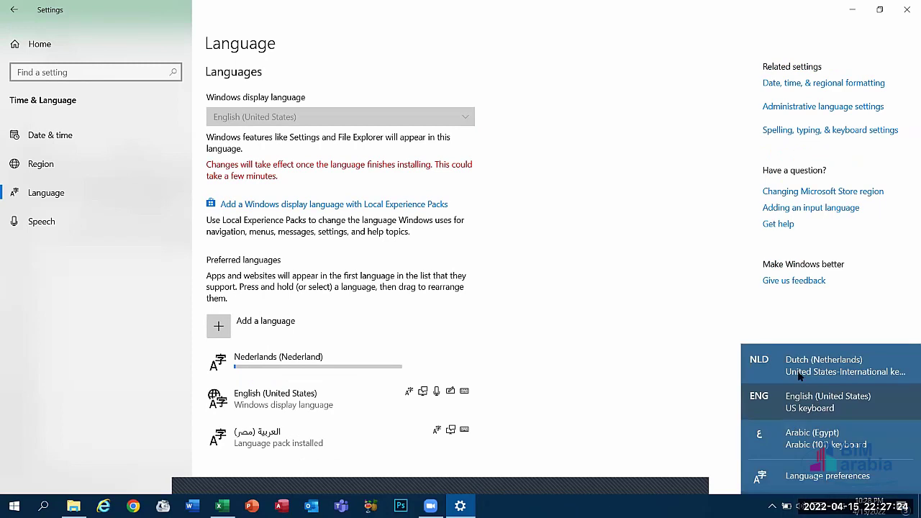
left_click(648, 386)
left_click(354, 366)
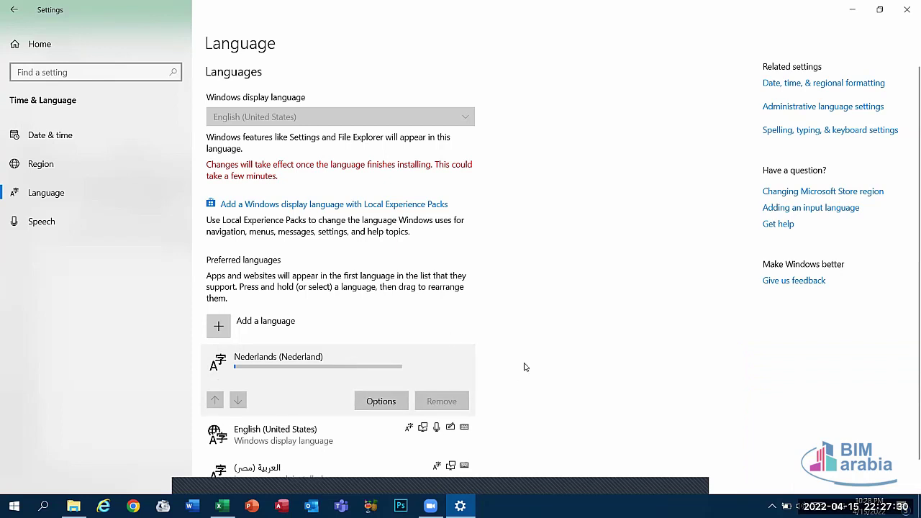
scroll(435, 389, "down", 1)
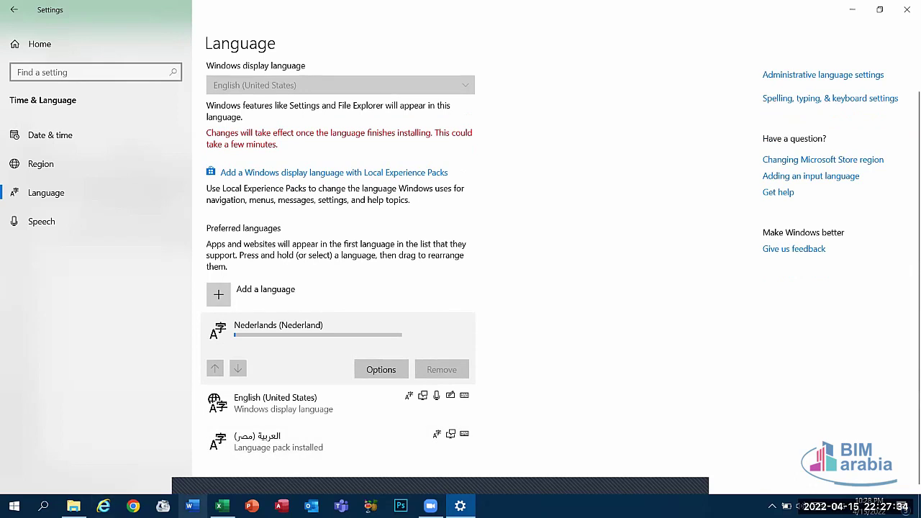
left_click(221, 506)
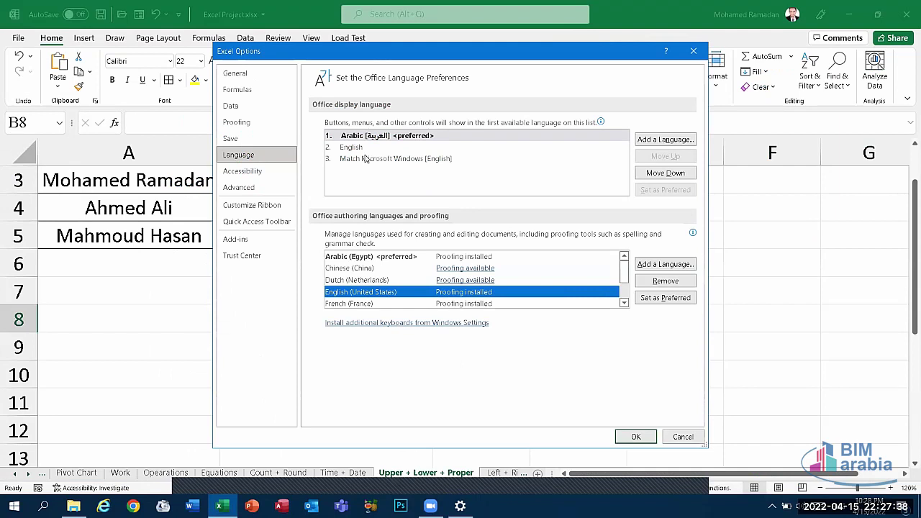
Apply Arabic (Egypt) as preferred, acknowledge the restart notice, save Excel Project.xlsx and close Excel
left_click(370, 257)
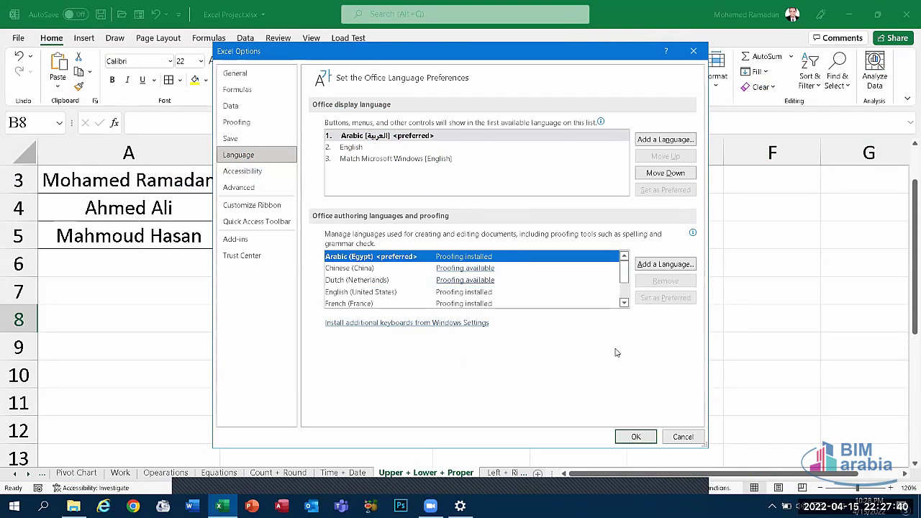
left_click(633, 437)
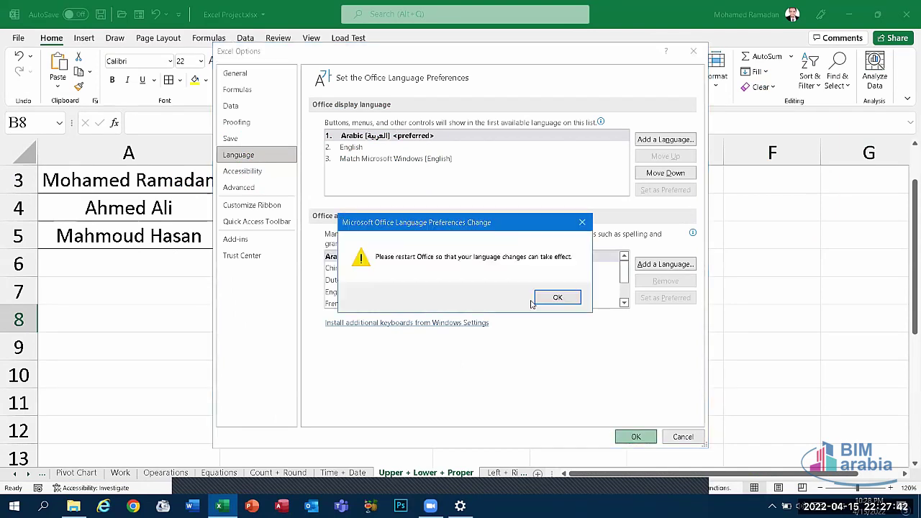
left_click(557, 297)
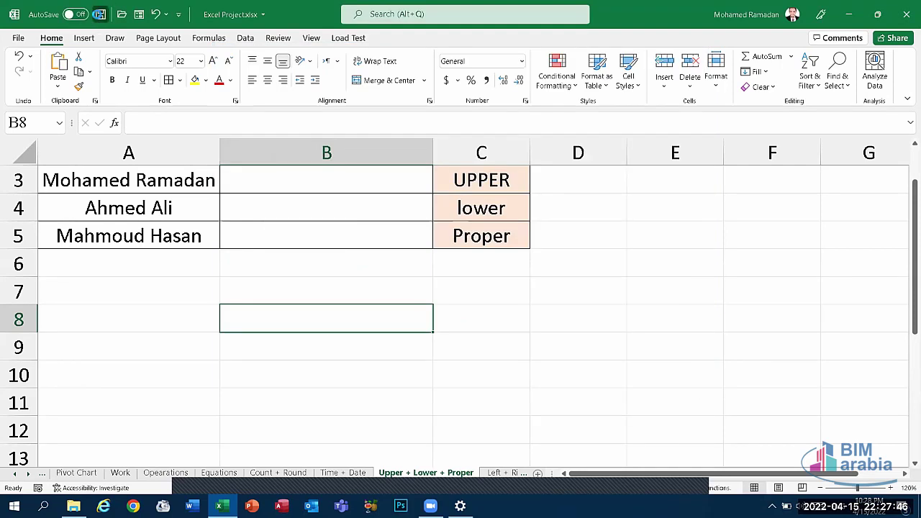
left_click(100, 14)
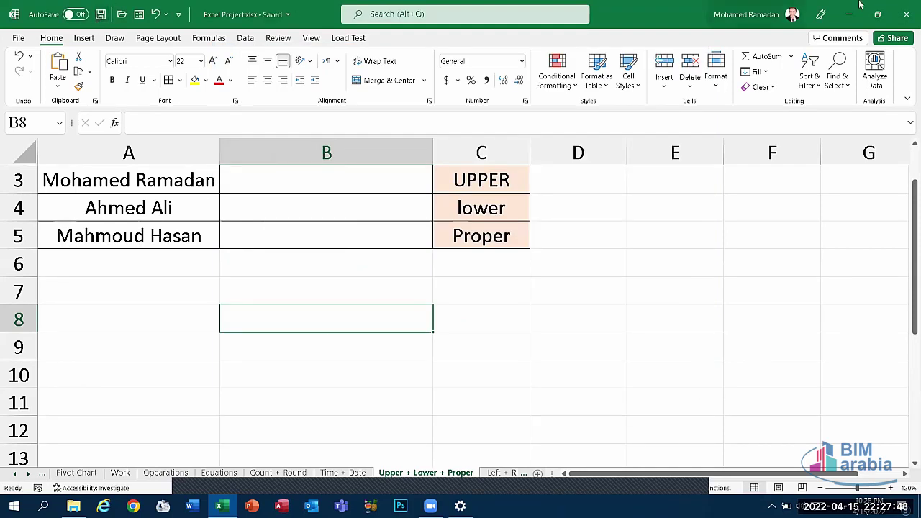
left_click(907, 14)
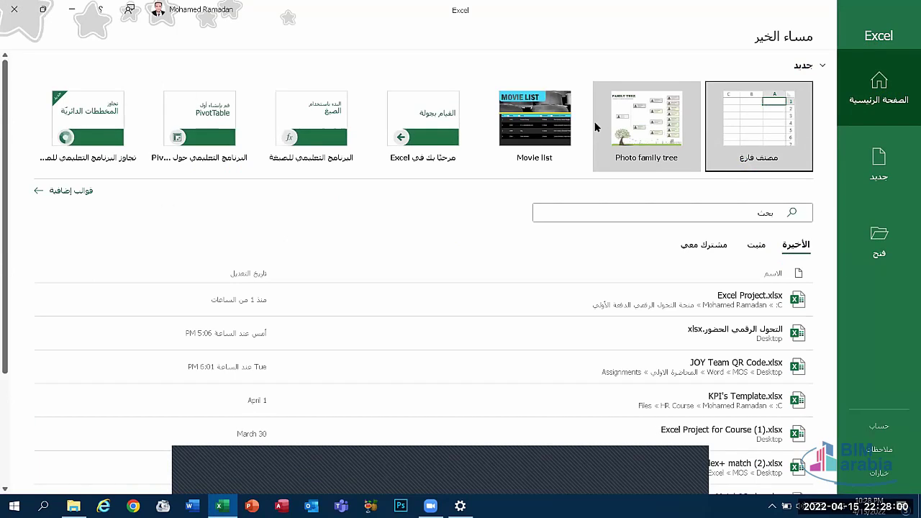
From a blank workbook, reach Language options and make English the preferred display language
left_click(739, 138)
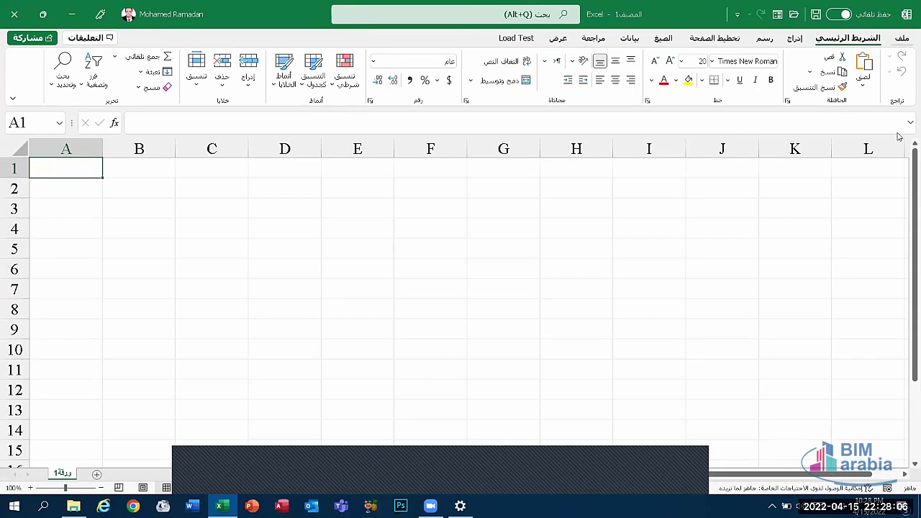
key("Escape")
left_click(673, 154)
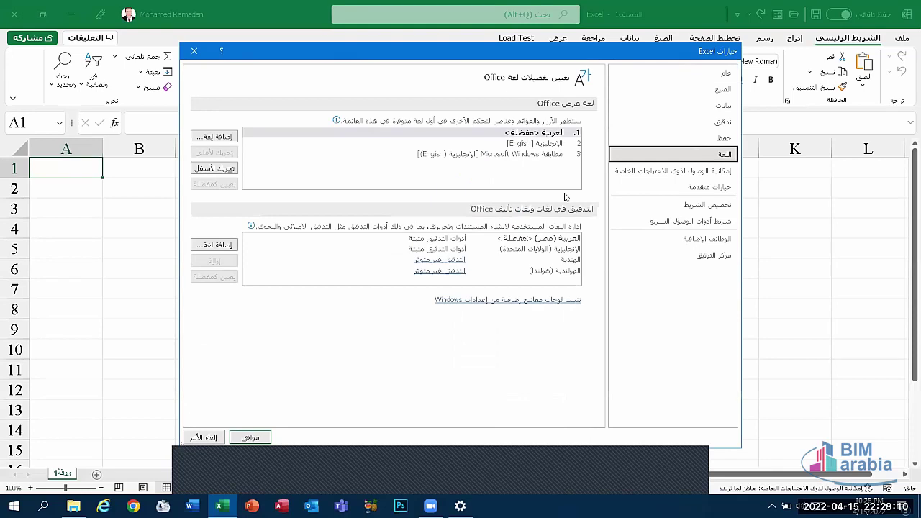
left_click(553, 142)
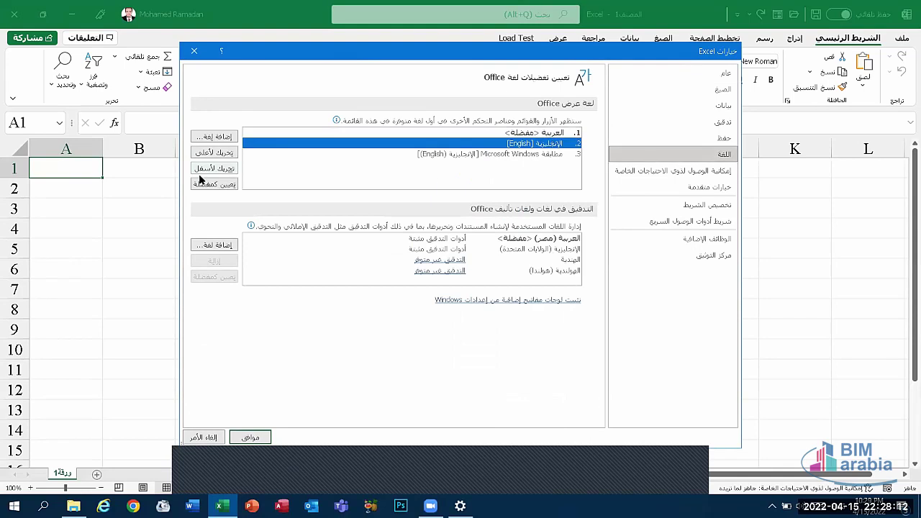
left_click(213, 183)
Make English (United States) the preferred authoring language, apply the settings, and close Excel
left_click(540, 248)
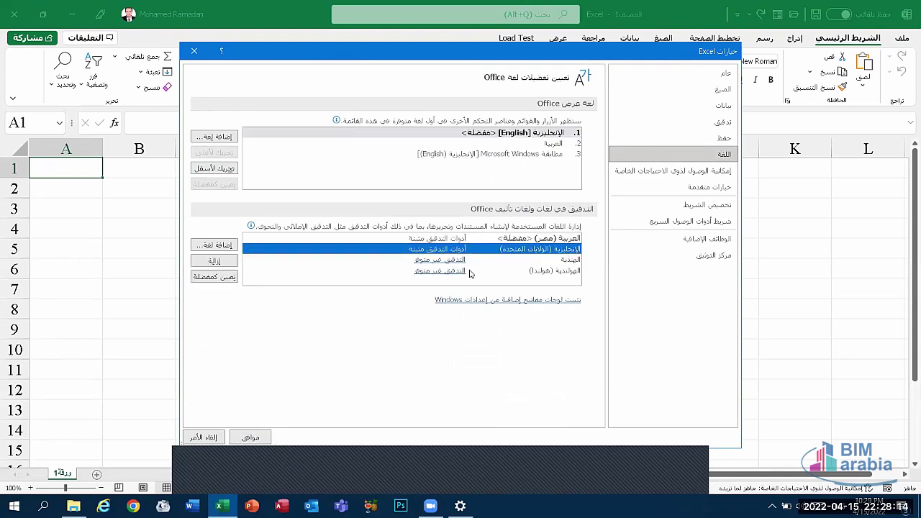
left_click(214, 277)
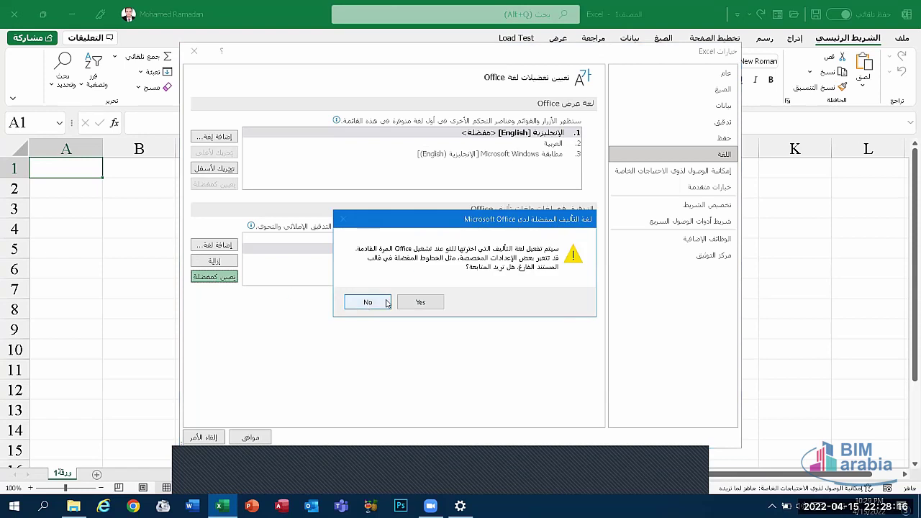
left_click(411, 303)
left_click(250, 437)
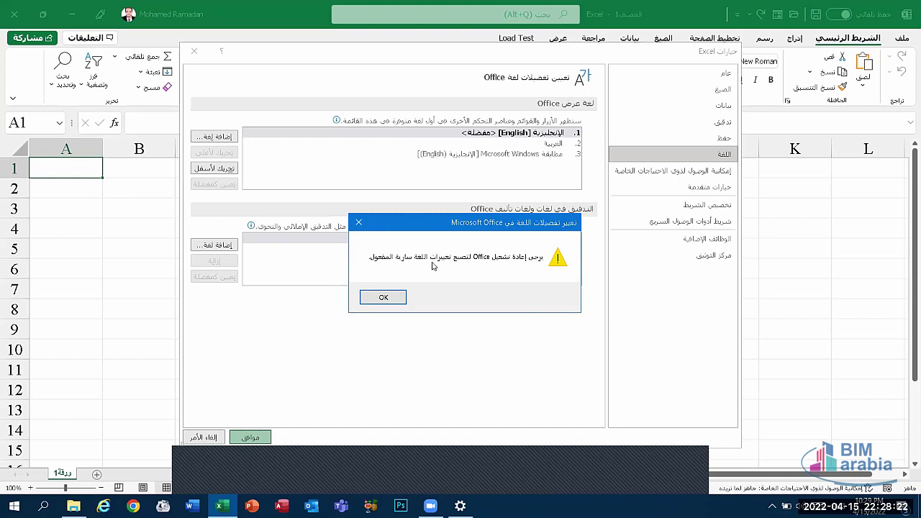
left_click(391, 296)
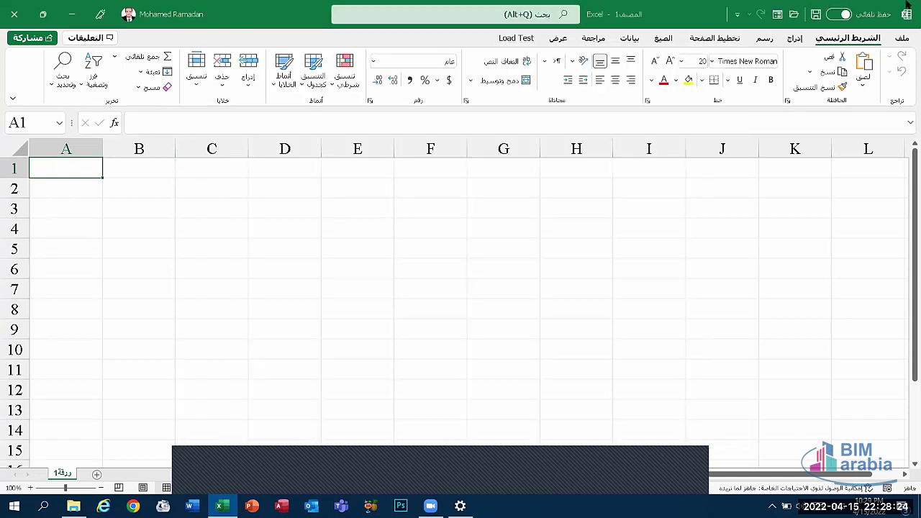
left_click(14, 14)
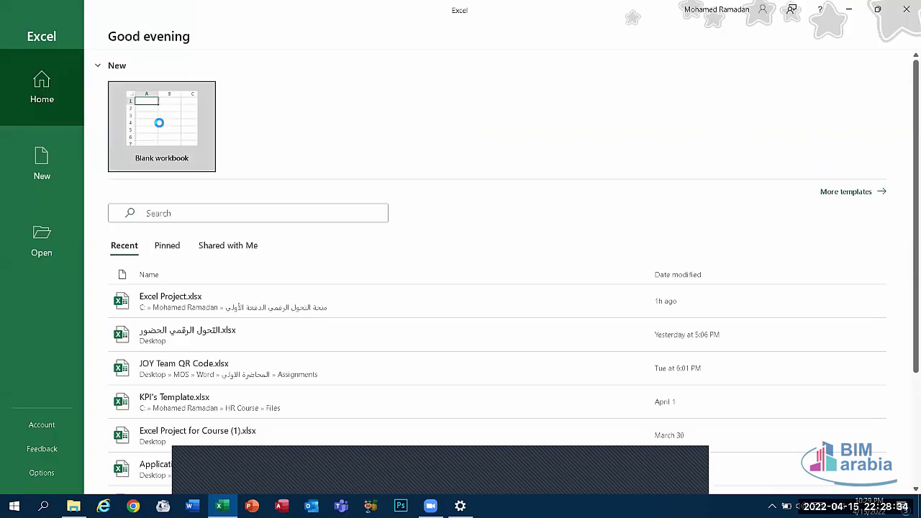
Create a blank workbook and view Options > Language, now with English preferred for display and authoring
left_click(170, 88)
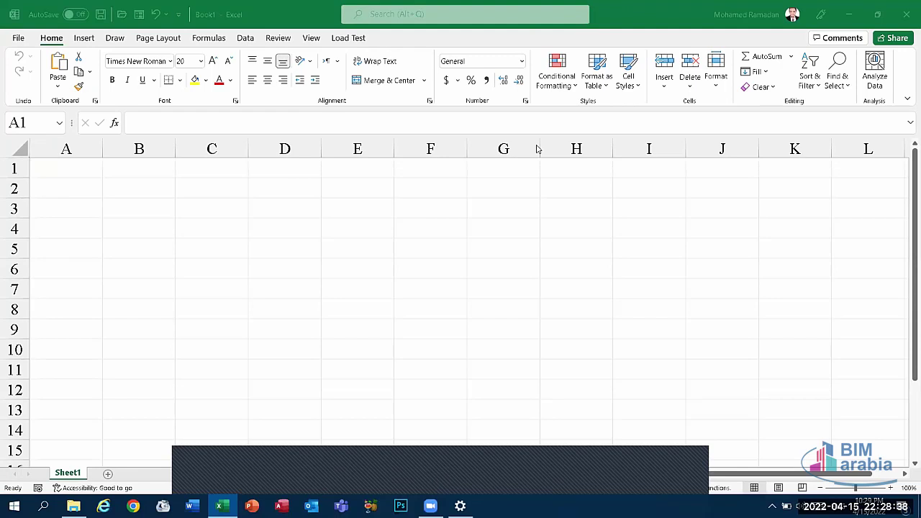
left_click(18, 39)
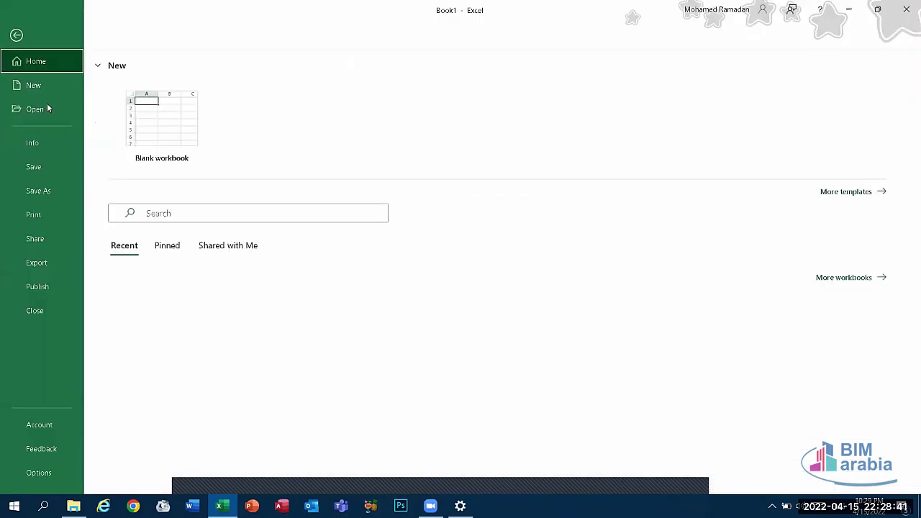
left_click(38, 473)
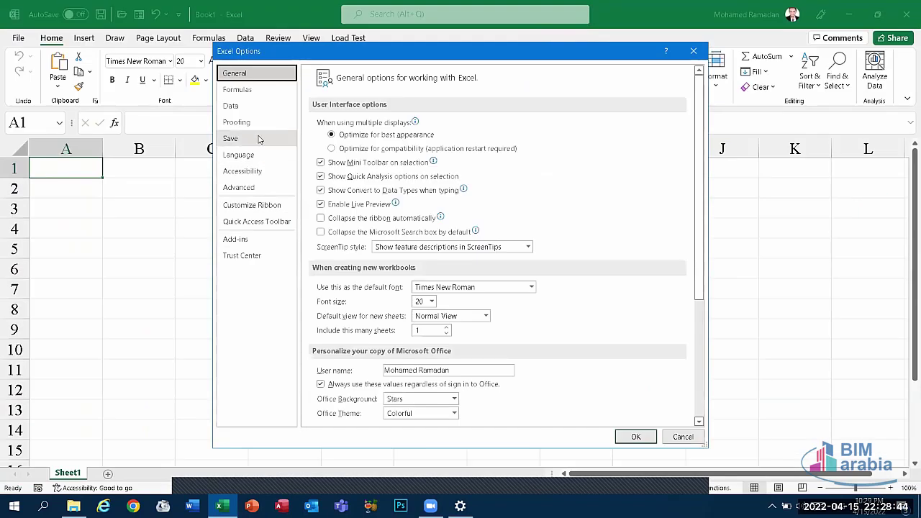
left_click(240, 154)
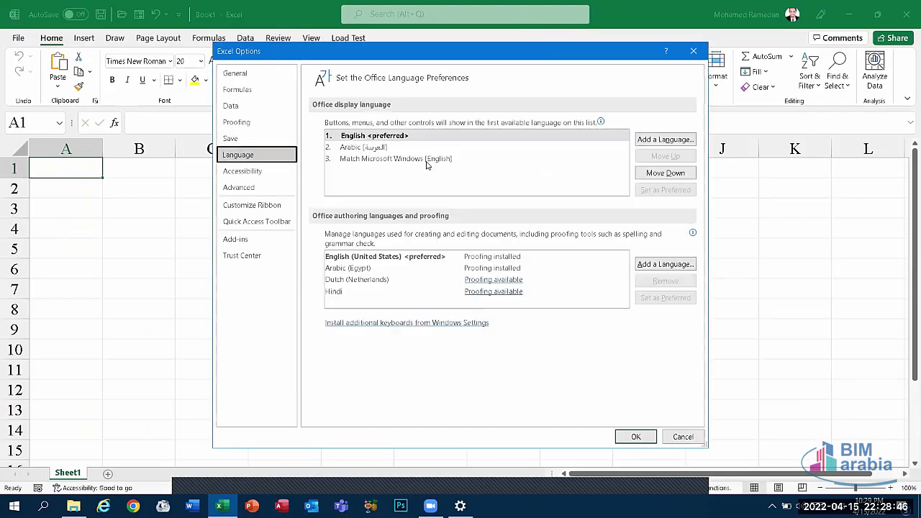
left_click(361, 148)
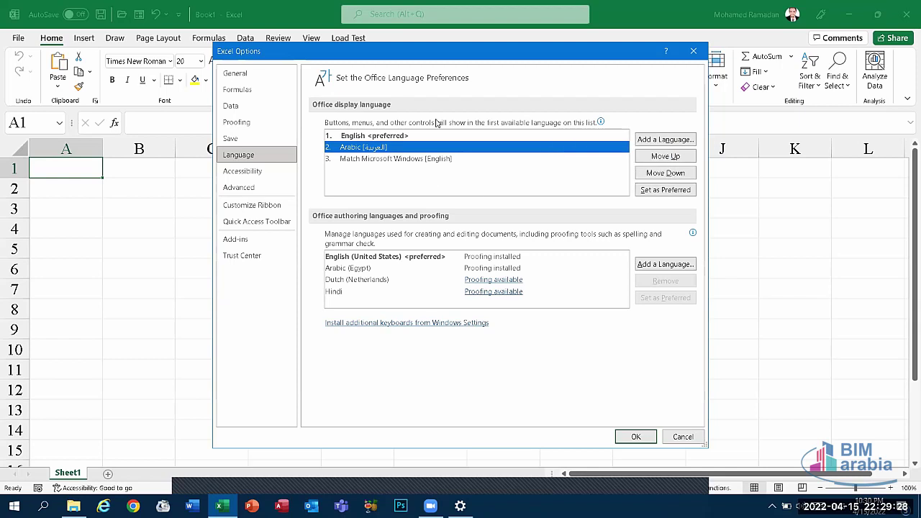
left_click(693, 51)
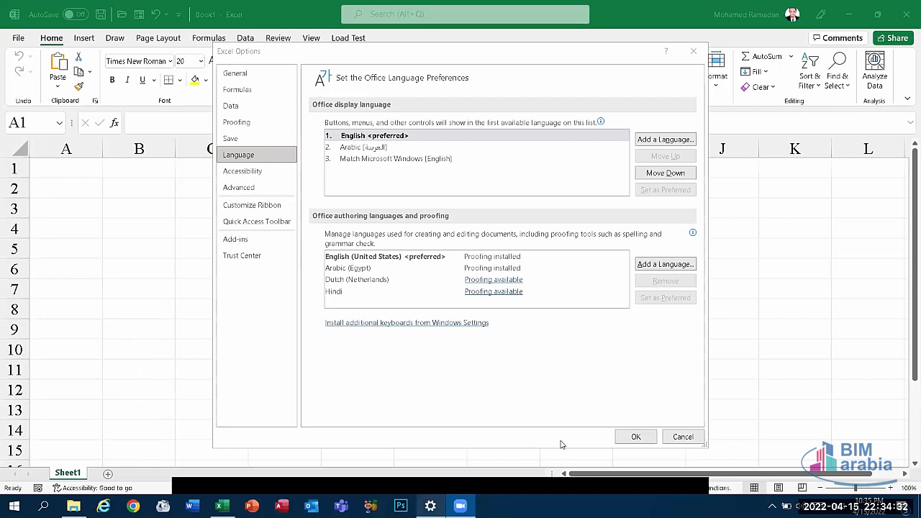
Leave English selected in the display-language list, then bring up the Windows Language settings page
left_click(385, 145)
left_click(365, 136)
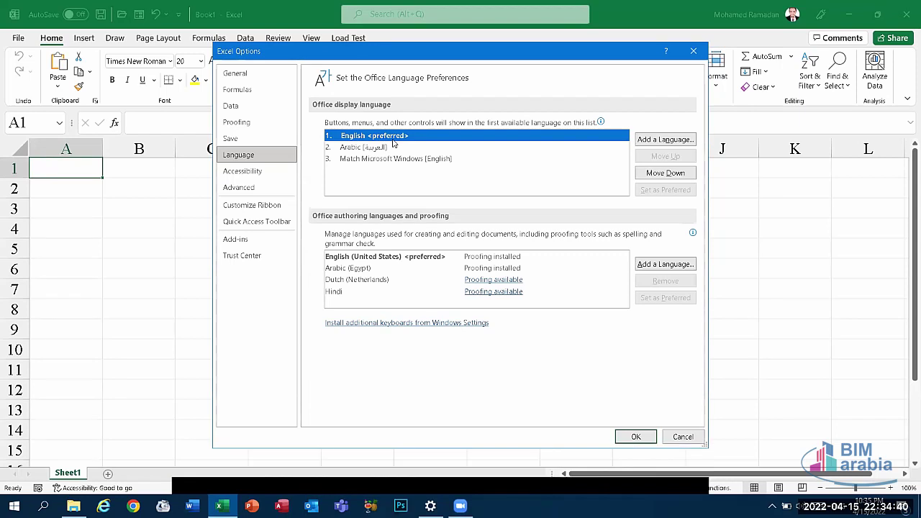
left_click(367, 149)
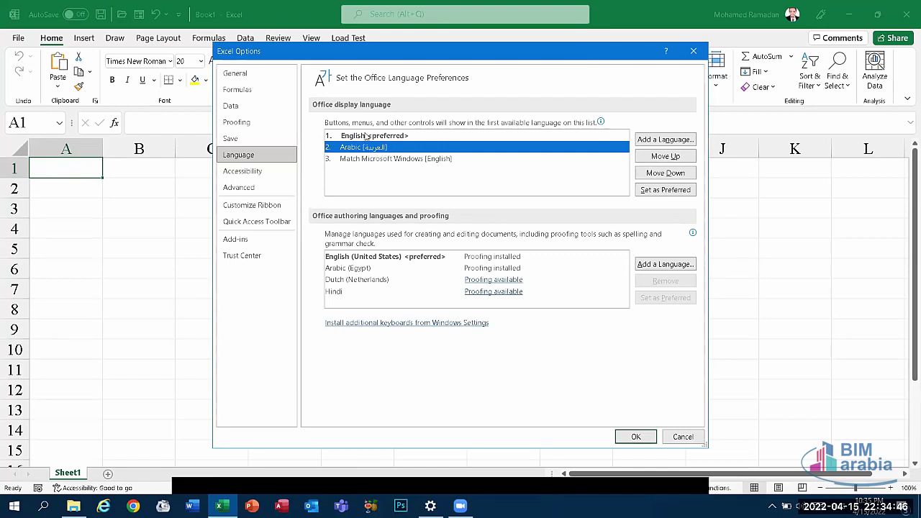
left_click(381, 136)
left_click(360, 148)
left_click(389, 137)
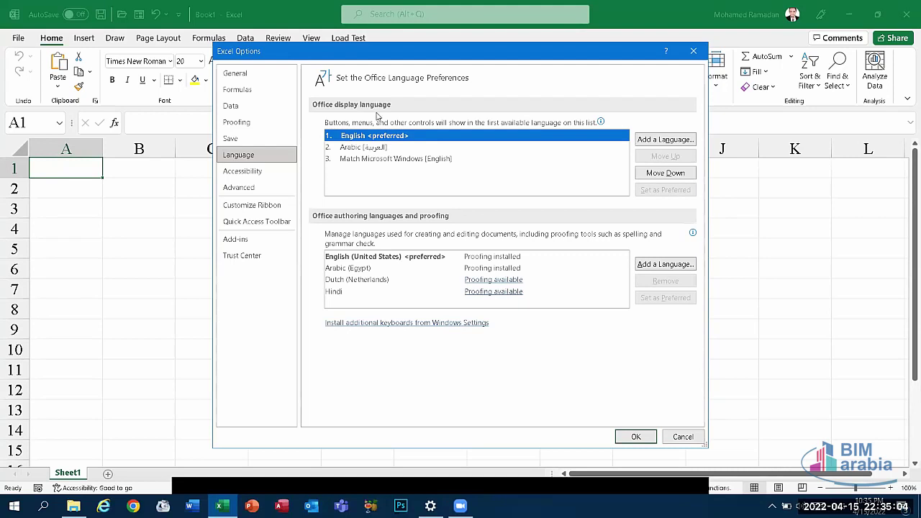
left_click(374, 150)
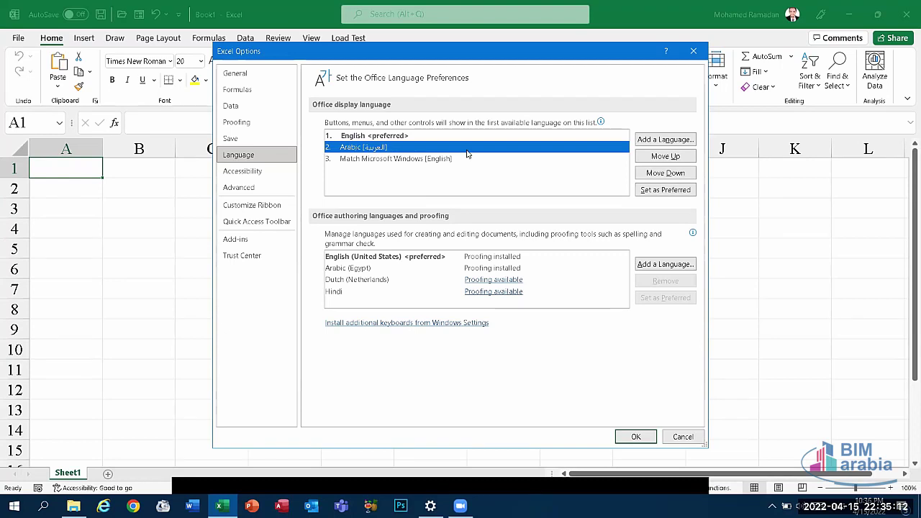
left_click(346, 138)
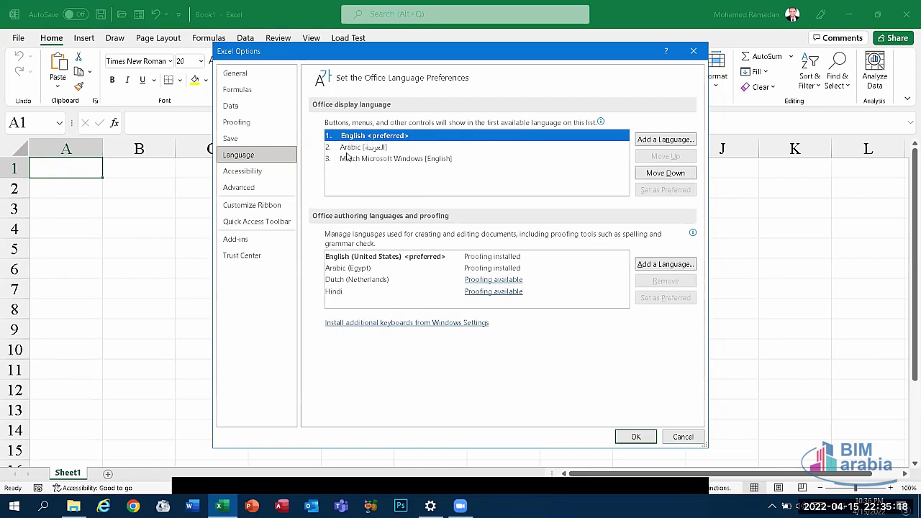
left_click(14, 506)
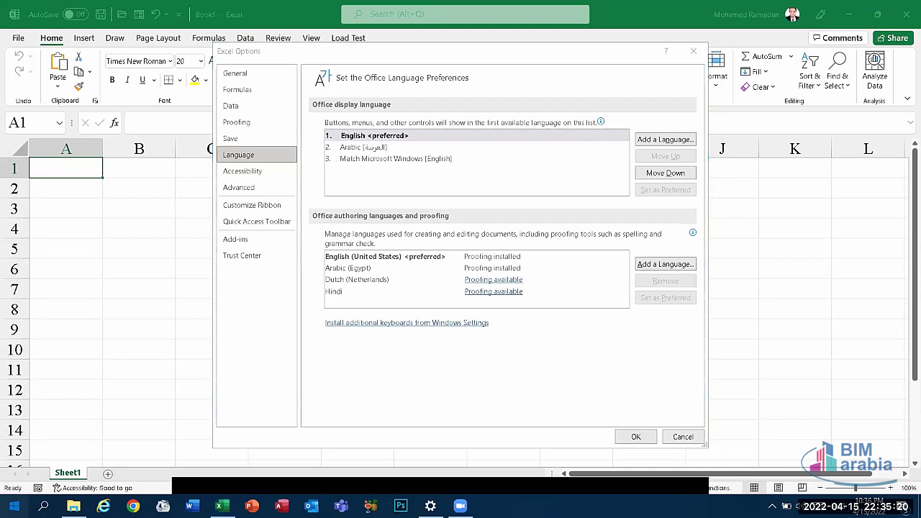
left_click(14, 451)
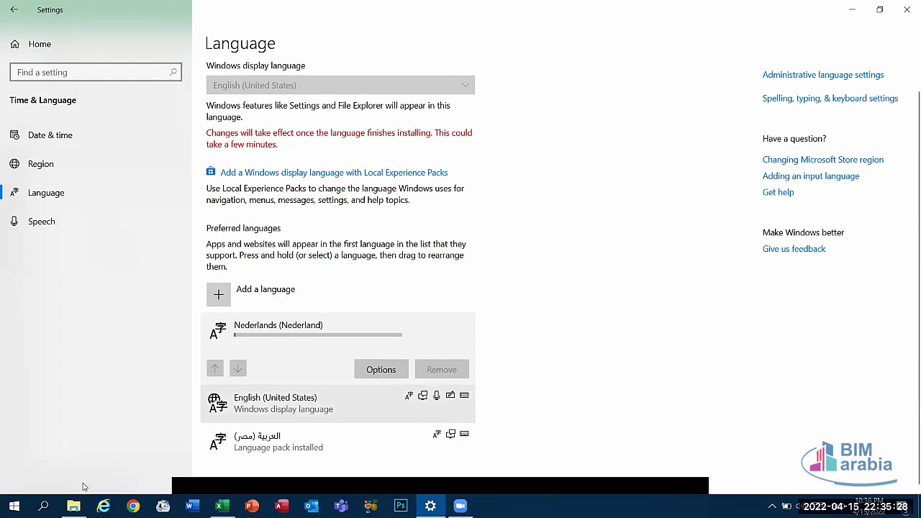
Switch from Windows Settings back to Excel's Language options through the taskbar
left_click(14, 506)
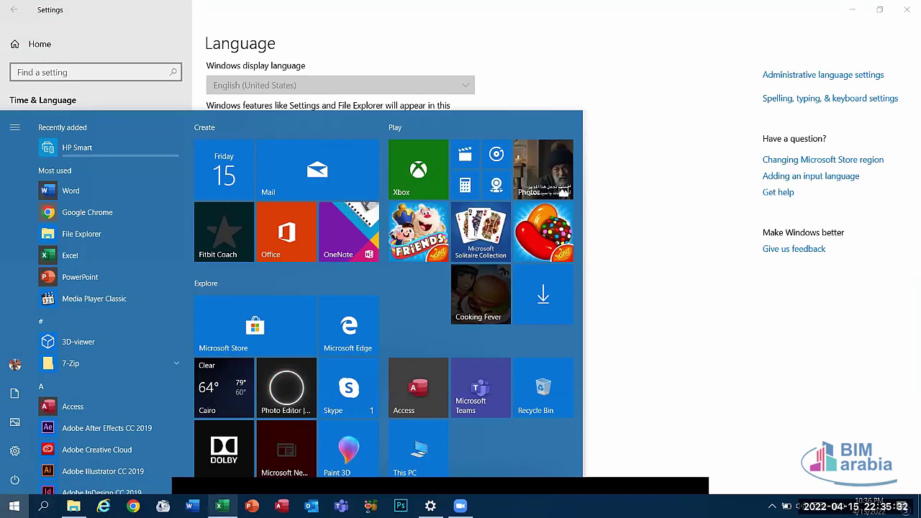
left_click(221, 506)
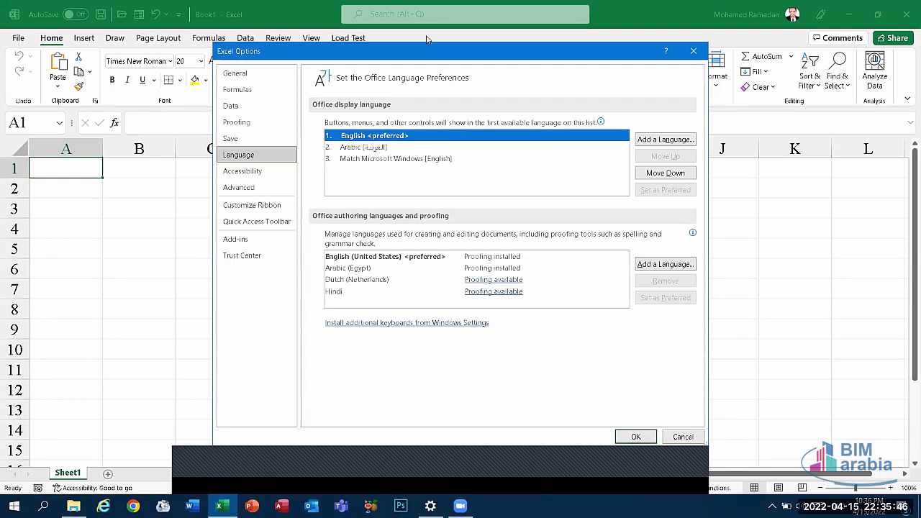
Close Excel Options and select cells F5, F3, F4 and E4 on Book1's Sheet1
left_click(693, 50)
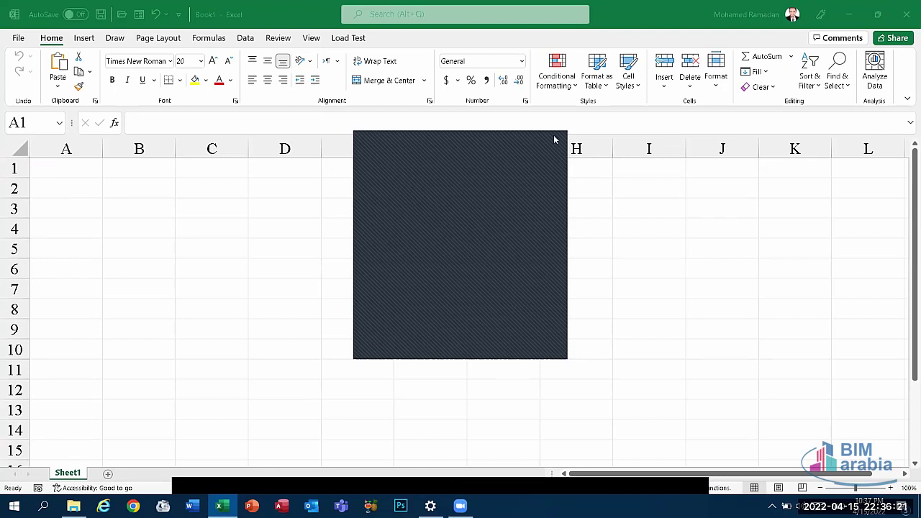
left_click(439, 249)
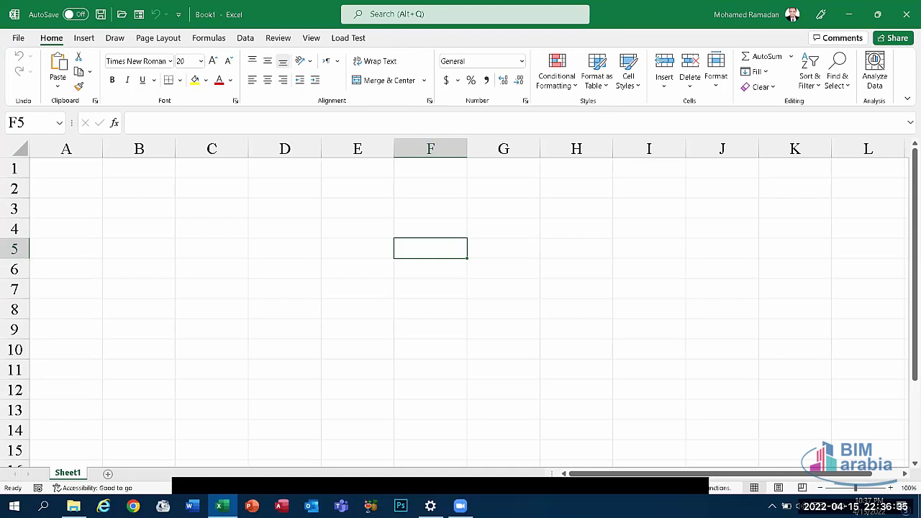
left_click(426, 211)
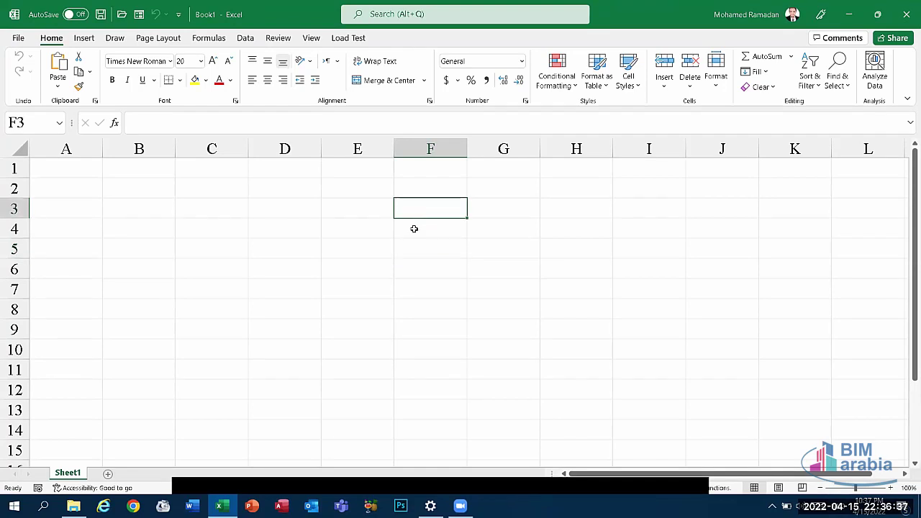
left_click(412, 228)
left_click(372, 229)
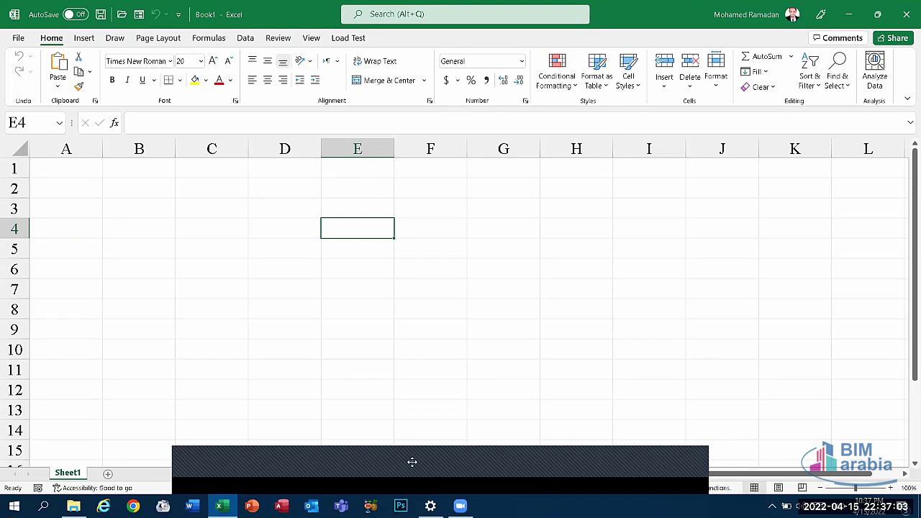
left_click(427, 487)
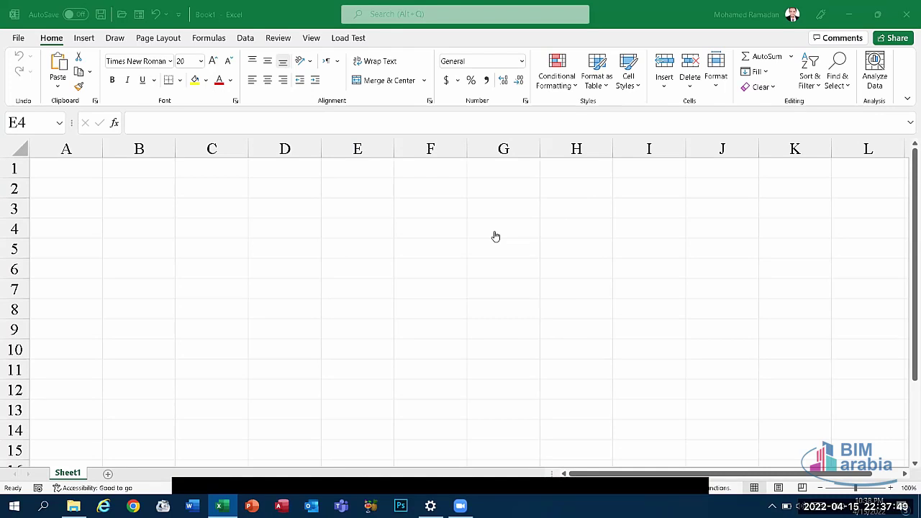
mouse_move(431, 506)
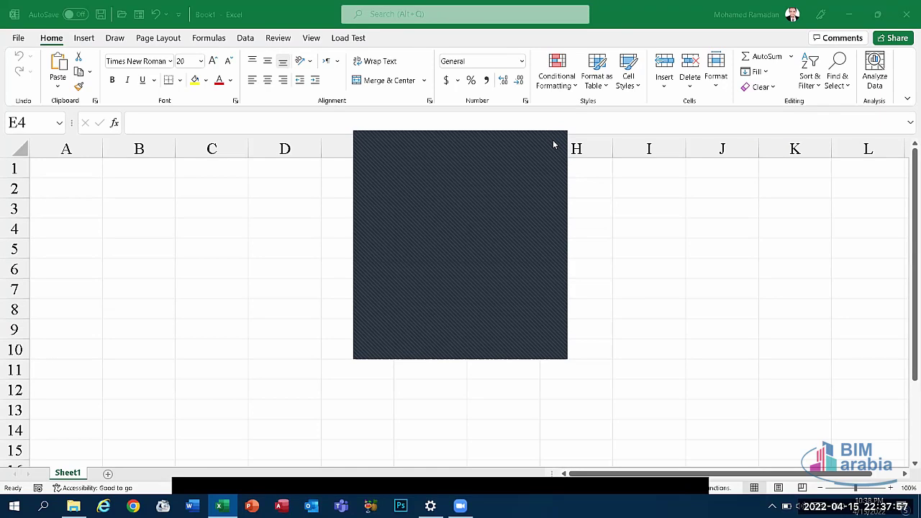
left_click(554, 145)
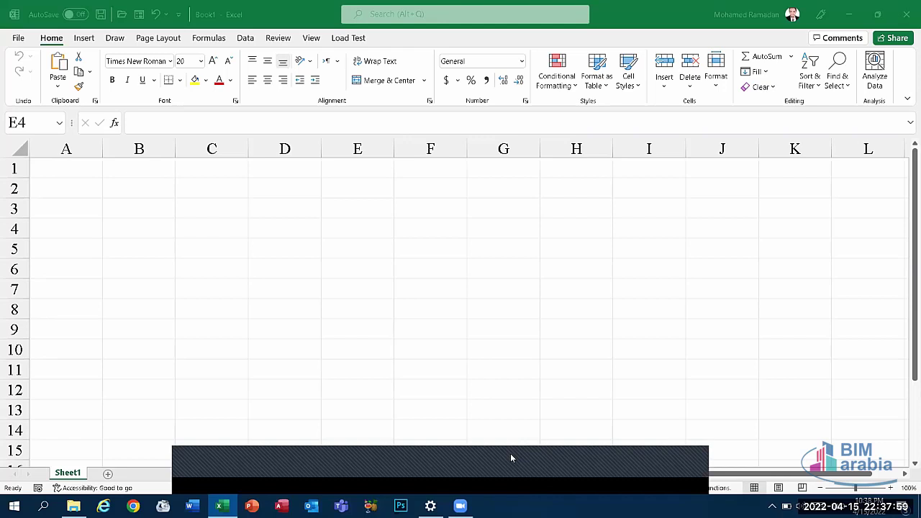